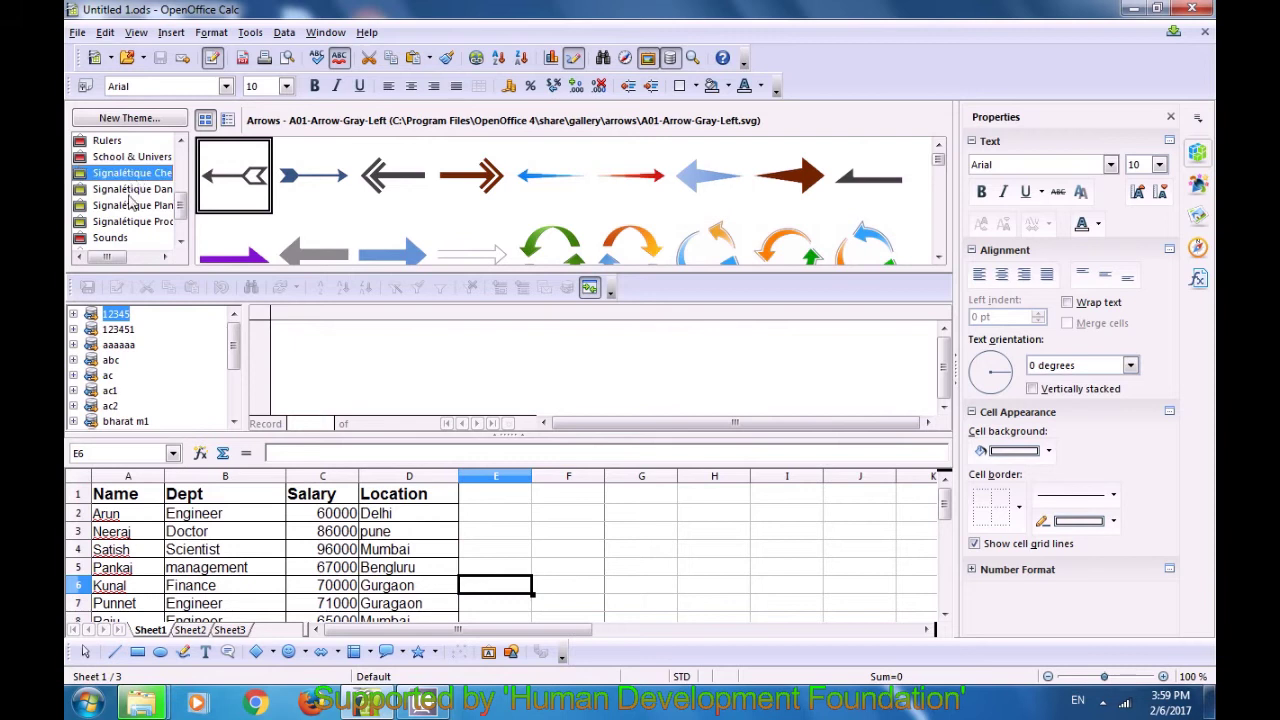
# Step: Select different registered databases in the data source explorer and toggle the explorer pane off and on
pyautogui.click(118, 330)
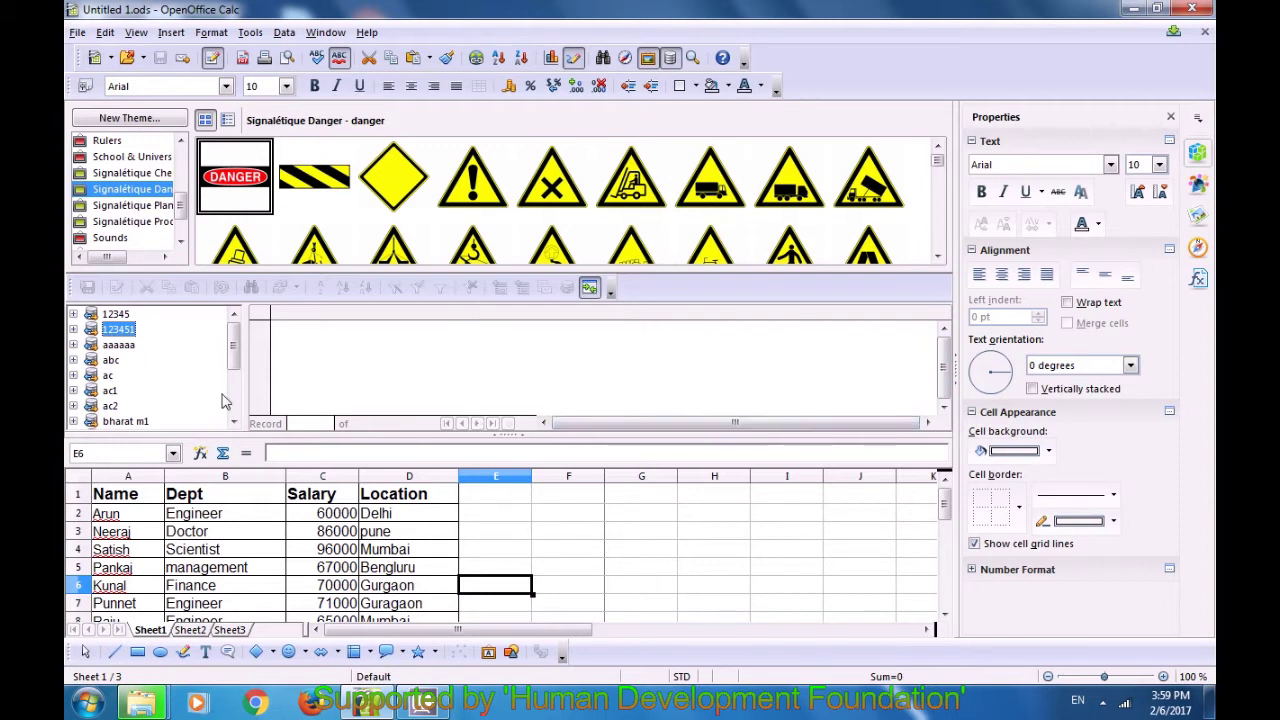
pyautogui.click(150, 421)
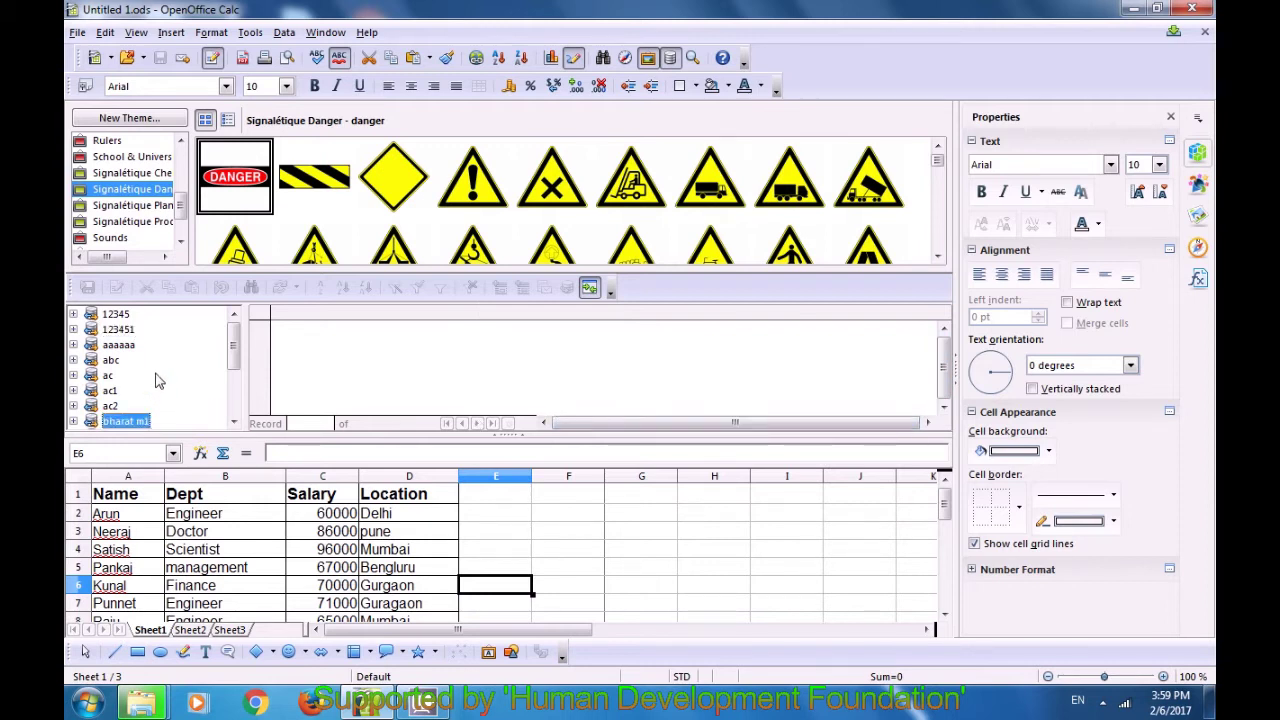
pyautogui.click(590, 289)
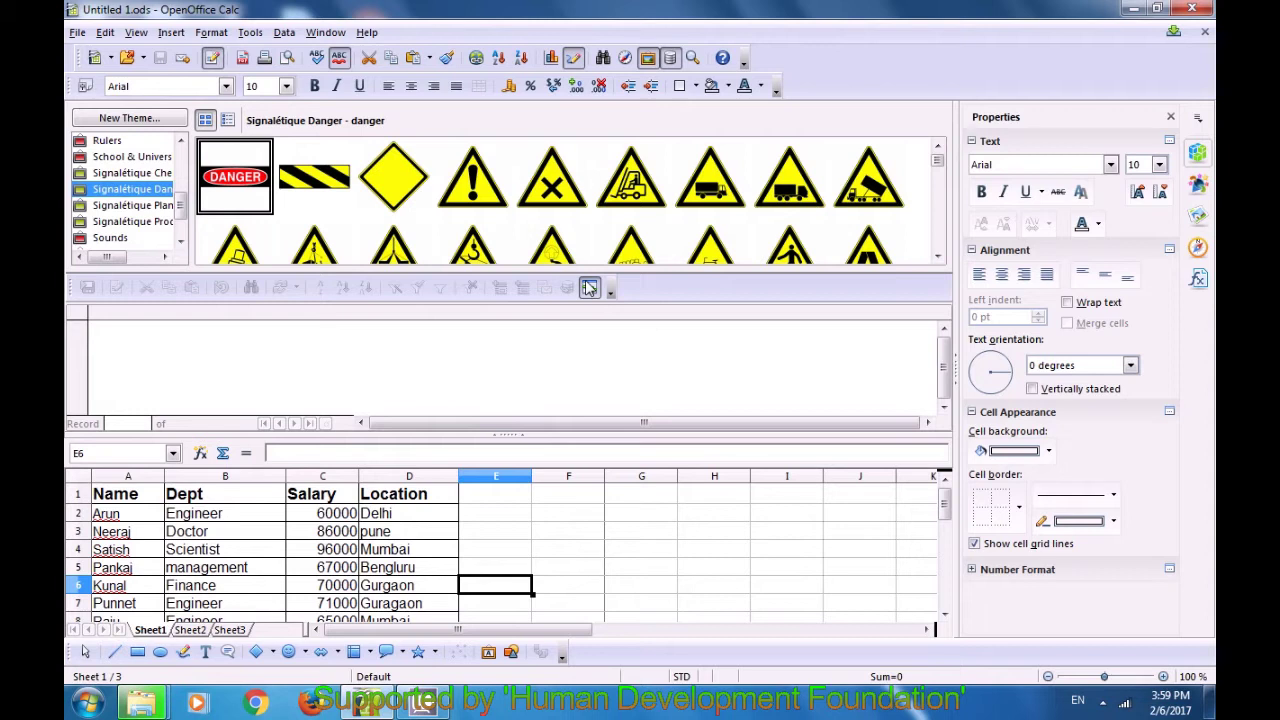
pyautogui.click(590, 289)
# Step: Expand the 12345 data source and try to open its Tables
pyautogui.click(116, 316)
pyautogui.doubleClick(116, 318)
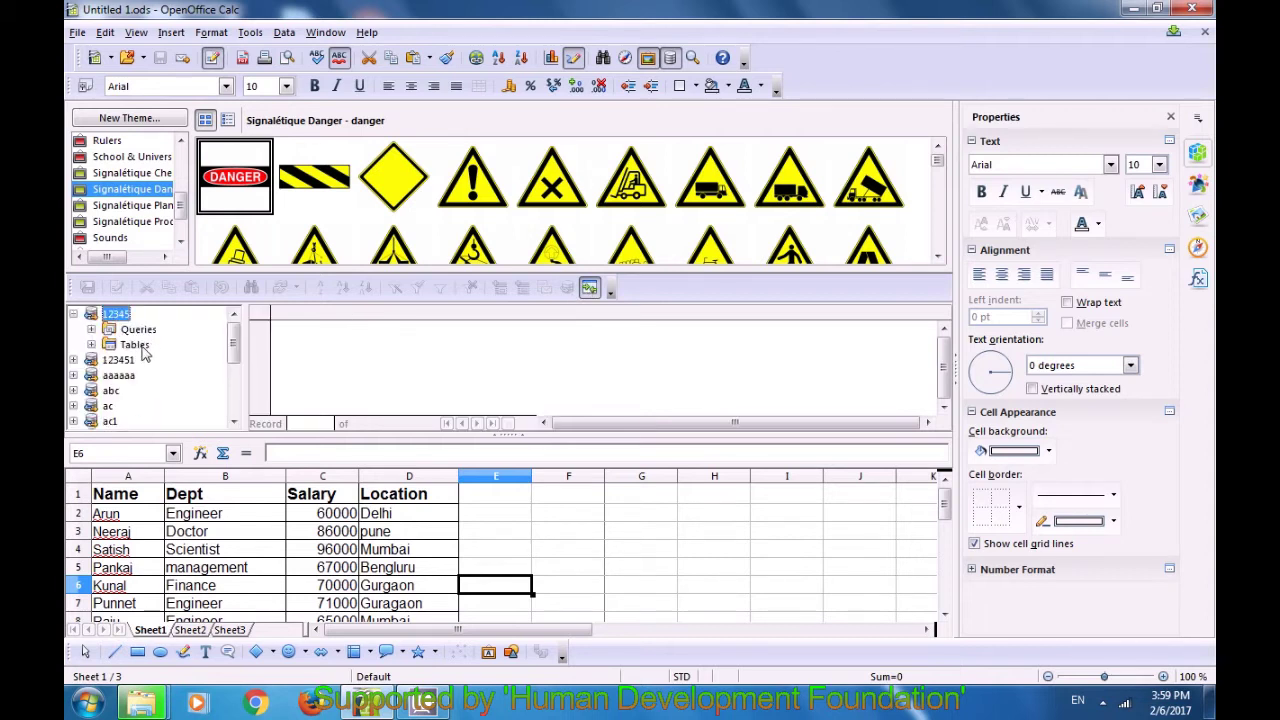
pyautogui.click(137, 345)
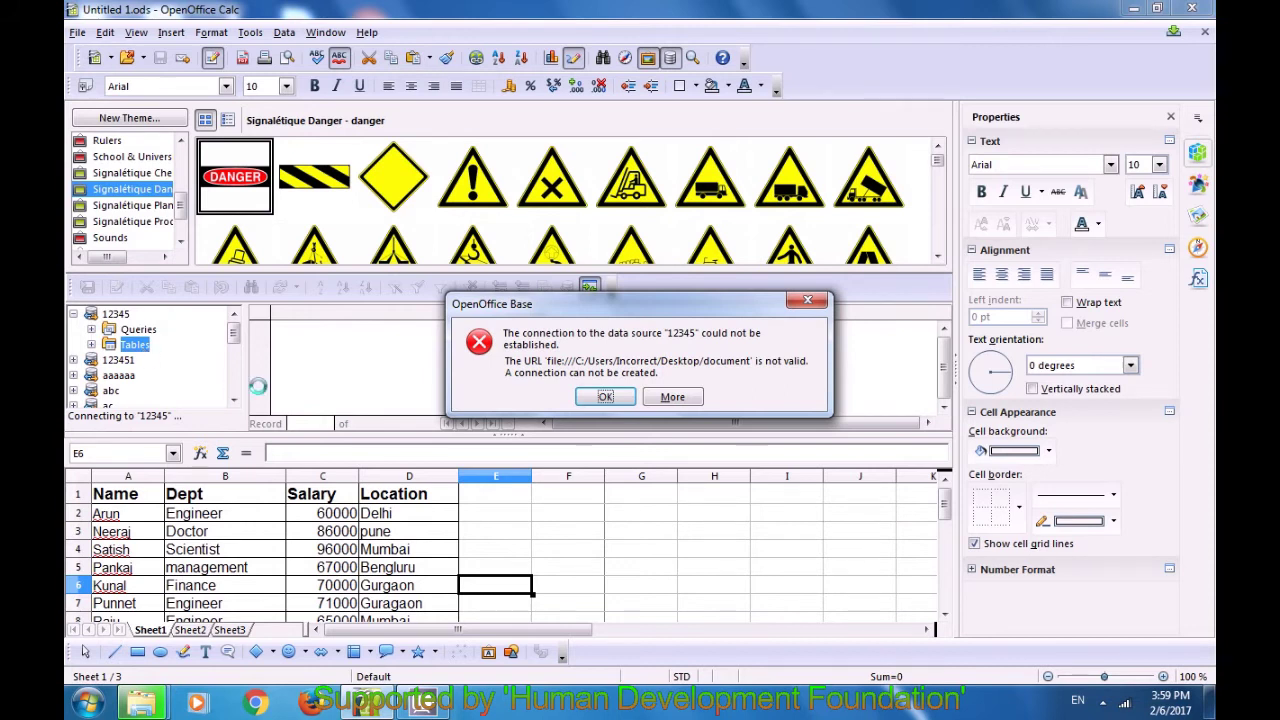
pyautogui.click(606, 396)
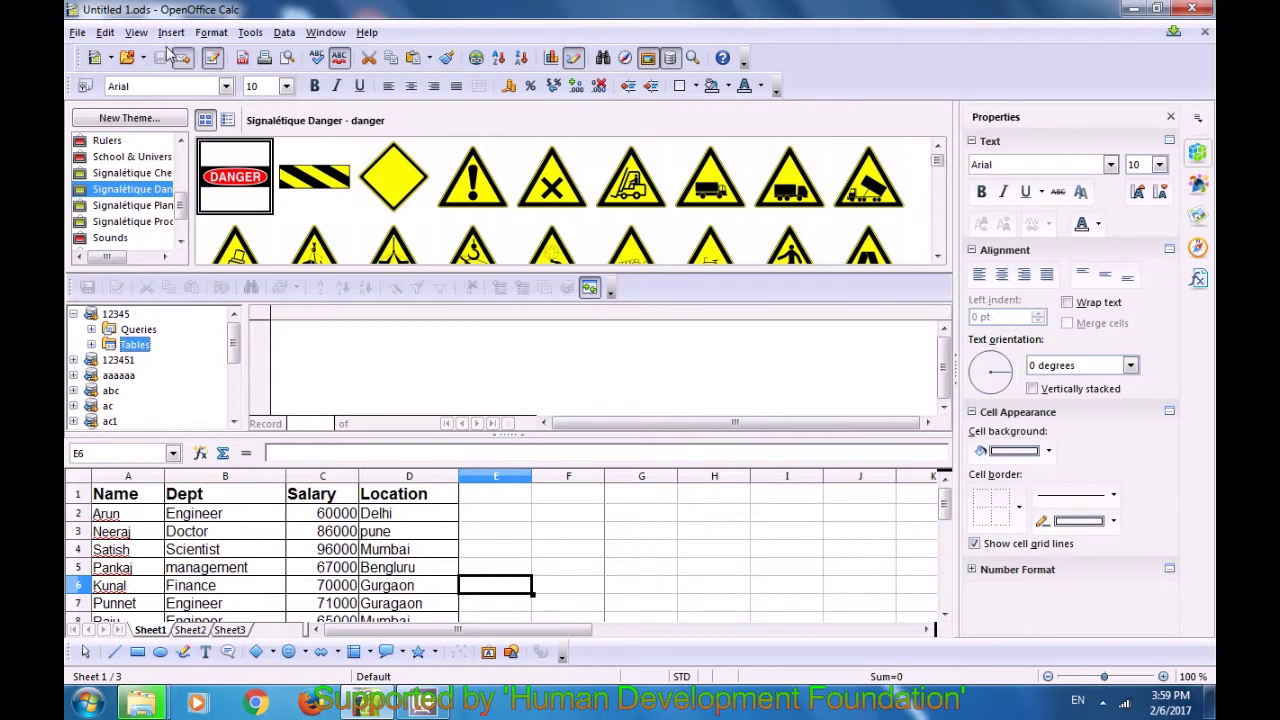
# Step: Hide the data sources pane and collapse the gallery above the sheet
pyautogui.click(137, 33)
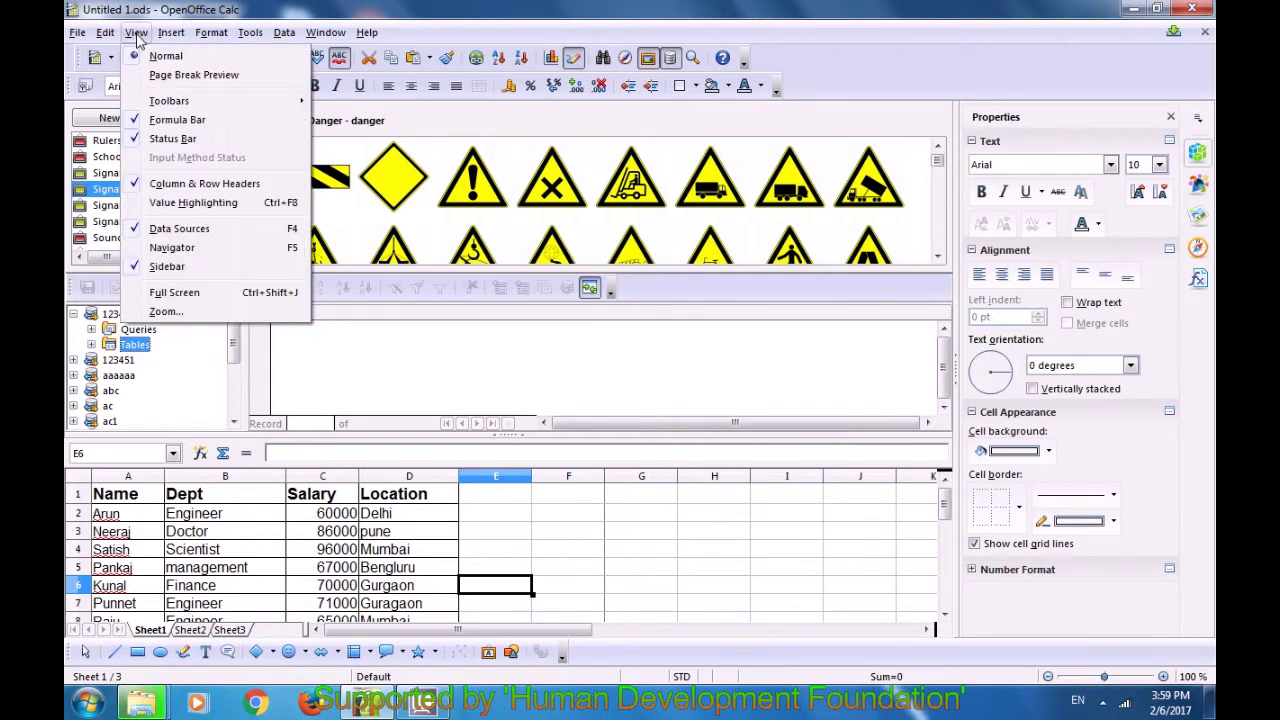
pyautogui.click(166, 231)
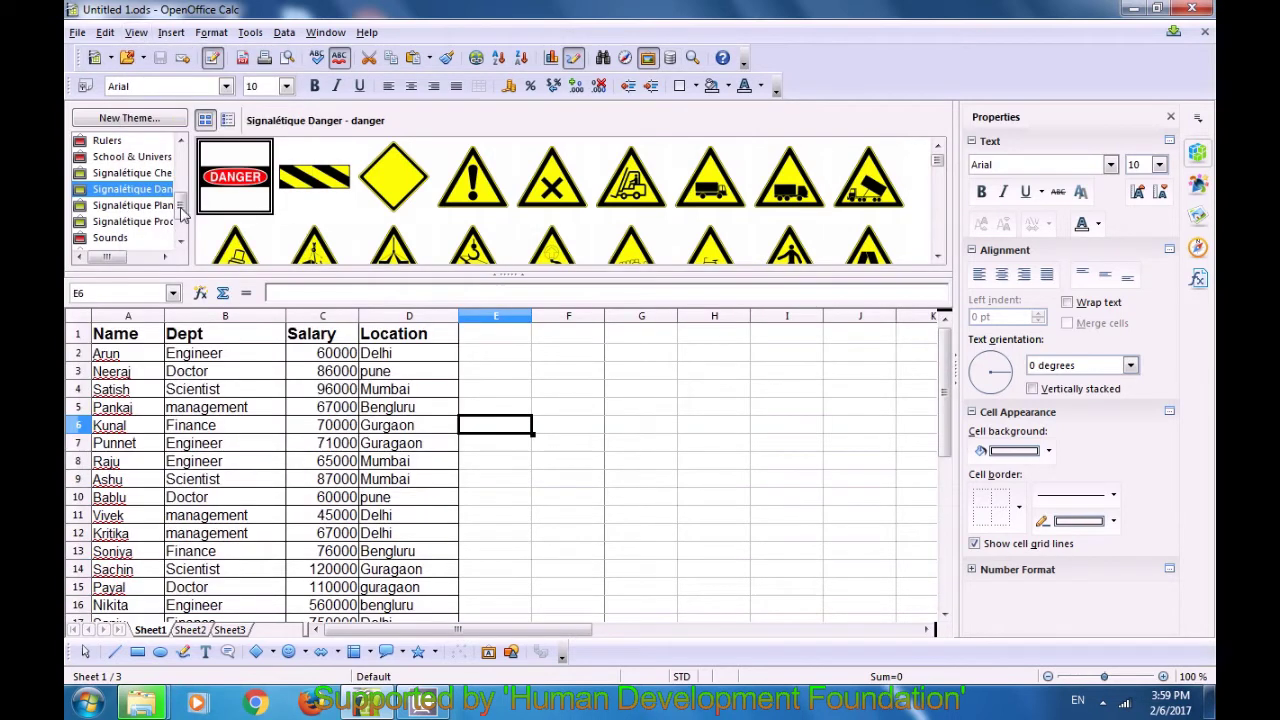
pyautogui.click(507, 274)
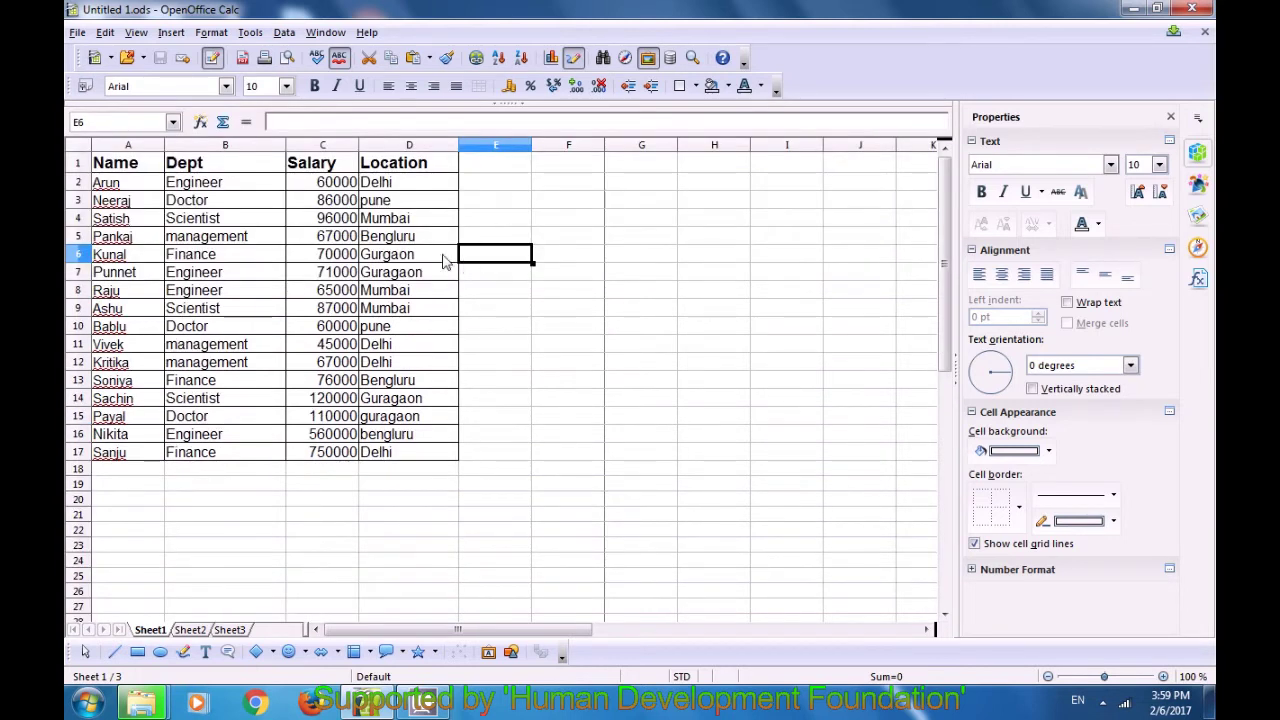
# Step: Open the Navigator and go through its categories from Range names to Drawing objects, ending on Sheets
pyautogui.click(138, 34)
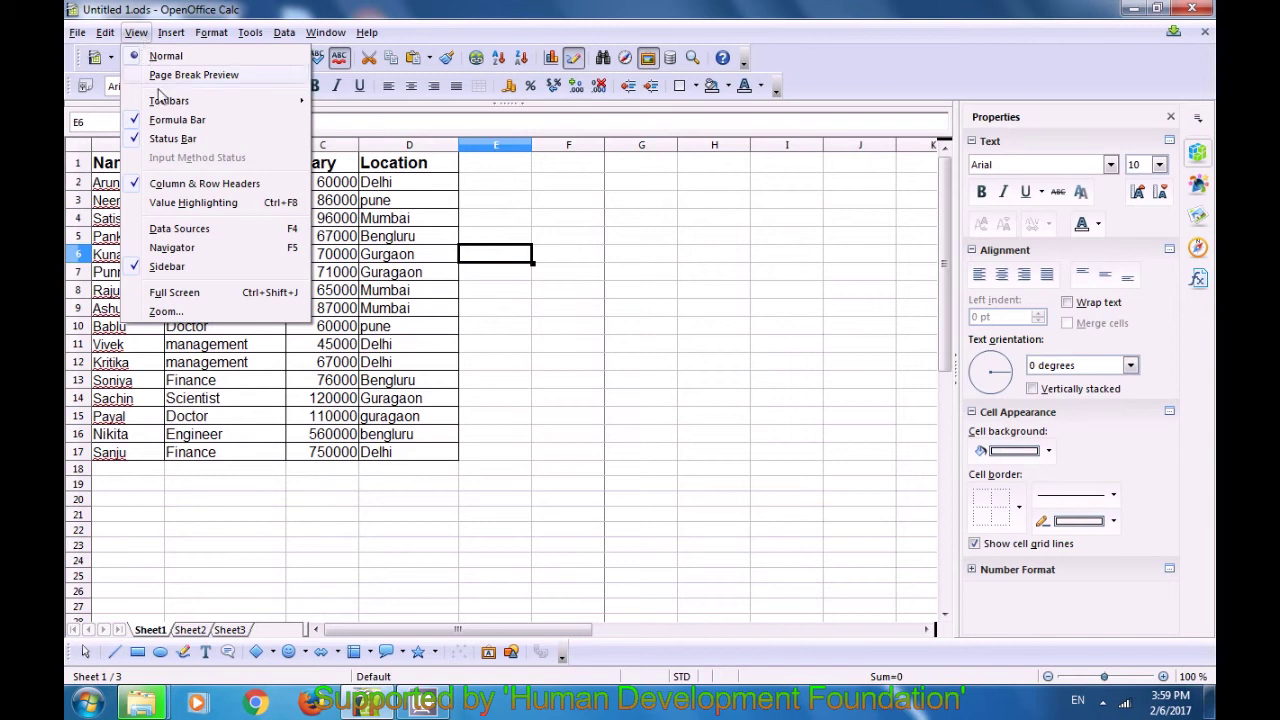
pyautogui.click(172, 247)
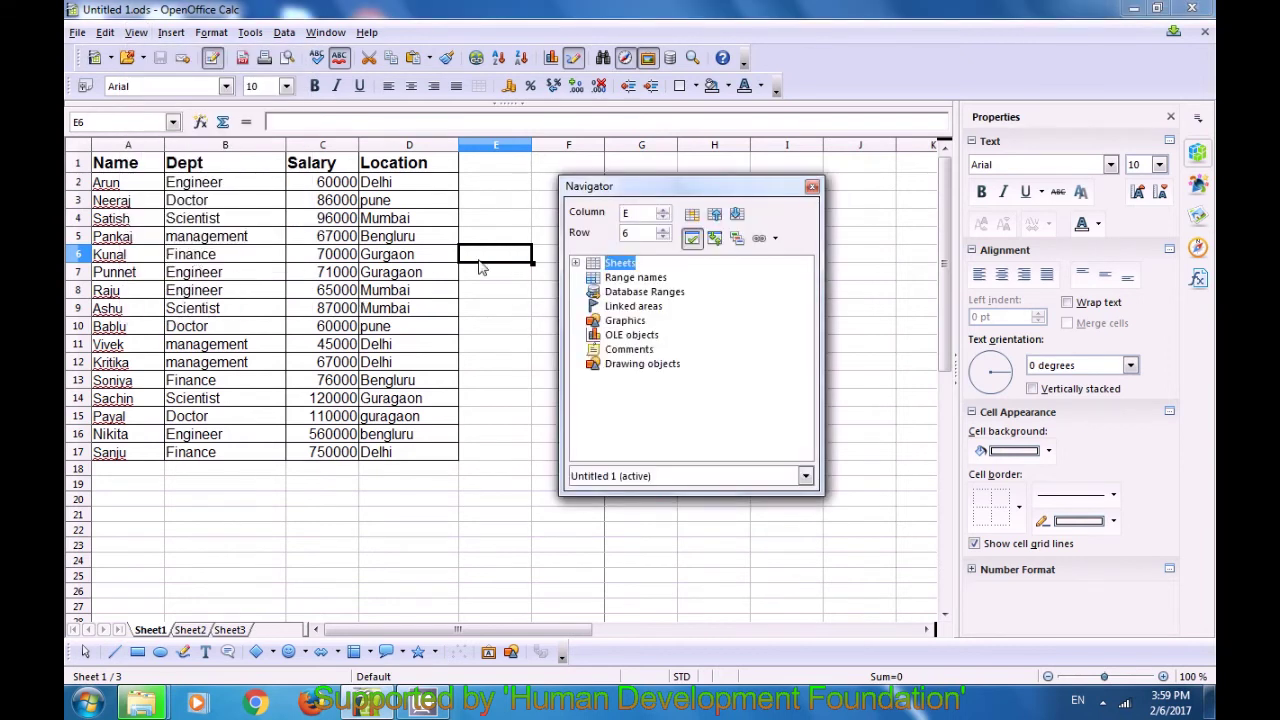
pyautogui.click(614, 279)
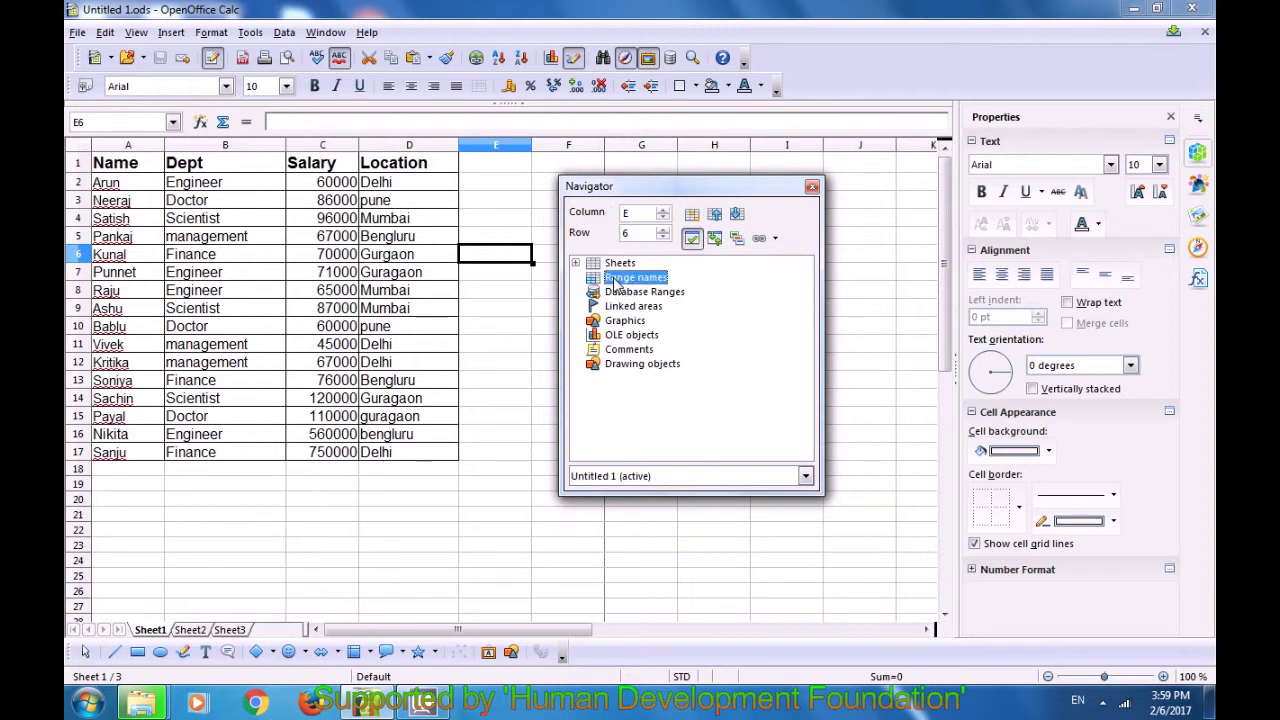
pyautogui.click(616, 292)
pyautogui.click(620, 306)
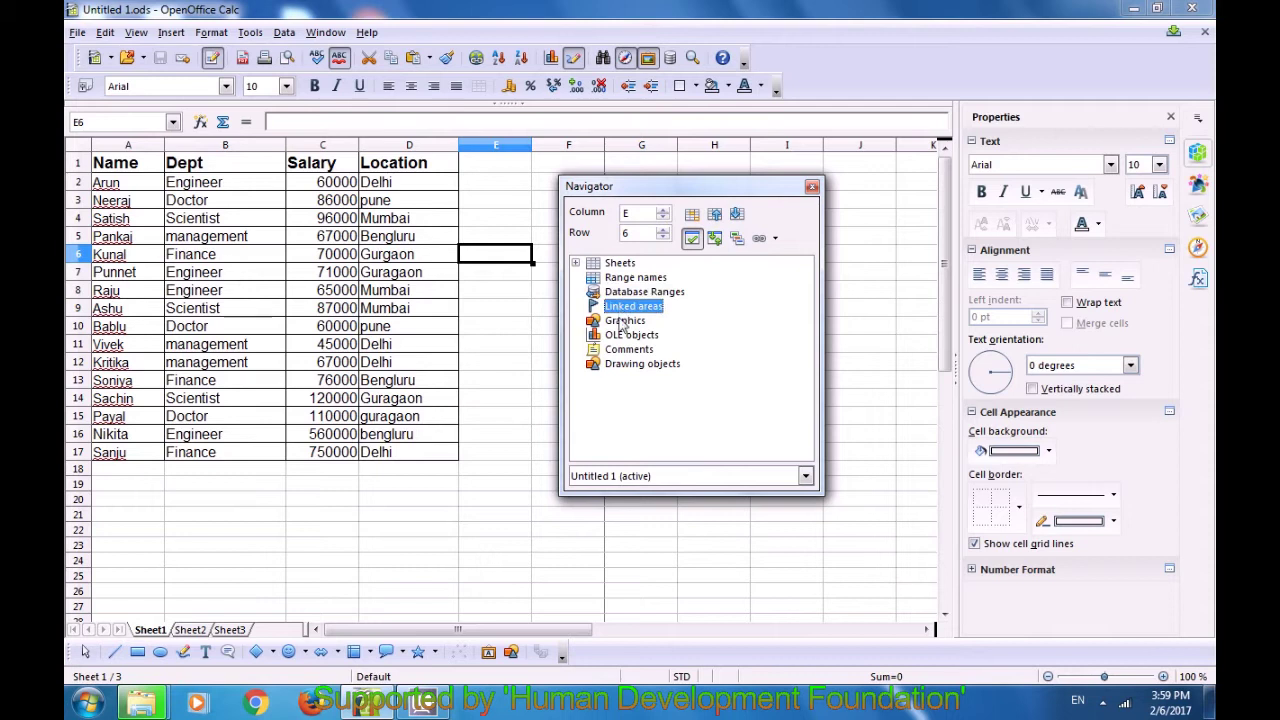
pyautogui.click(624, 321)
pyautogui.click(625, 335)
pyautogui.click(627, 349)
pyautogui.click(630, 364)
pyautogui.click(610, 264)
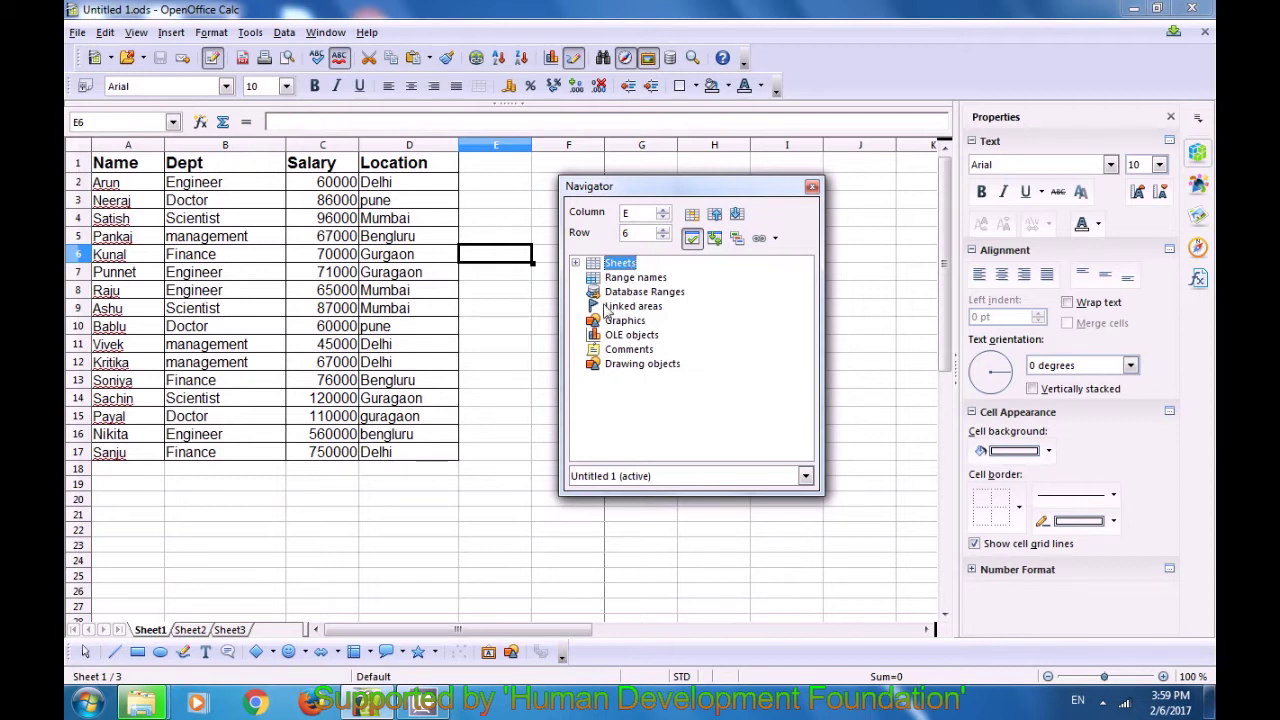
# Step: Select cells E7, E6 and C8 to follow the column and row position in the Navigator
pyautogui.click(506, 276)
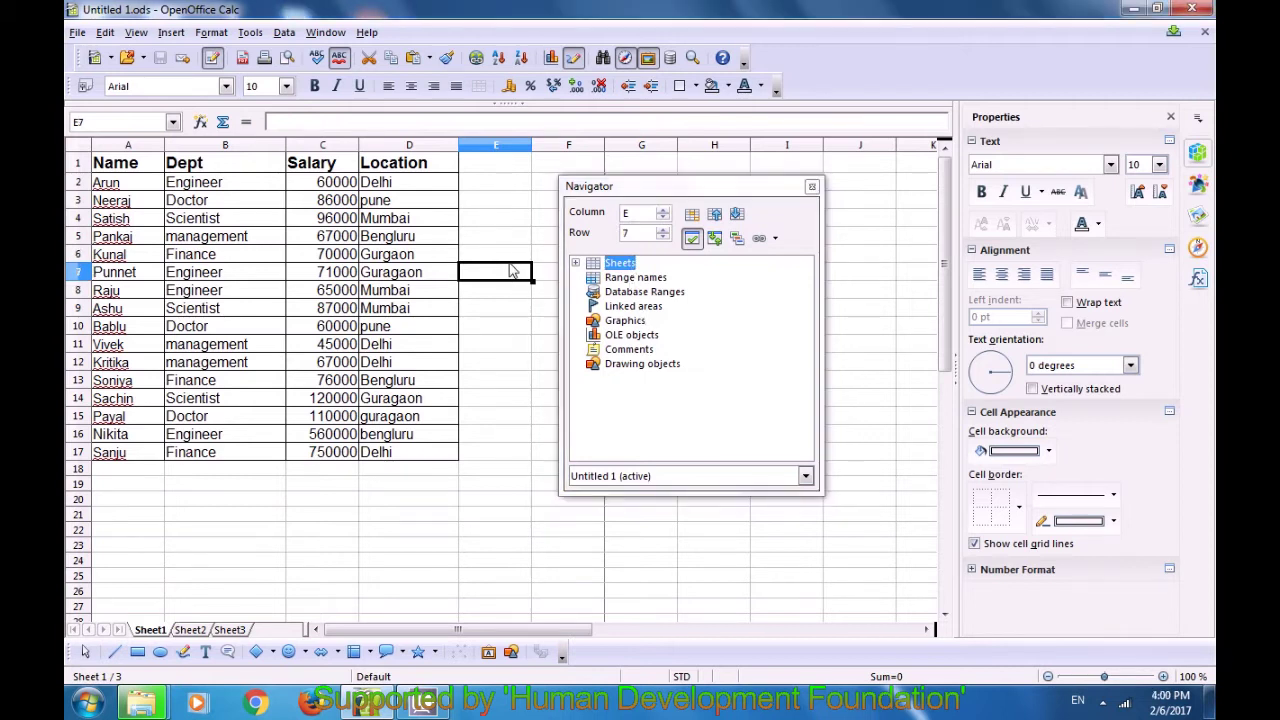
pyautogui.click(508, 259)
pyautogui.click(510, 274)
pyautogui.click(336, 293)
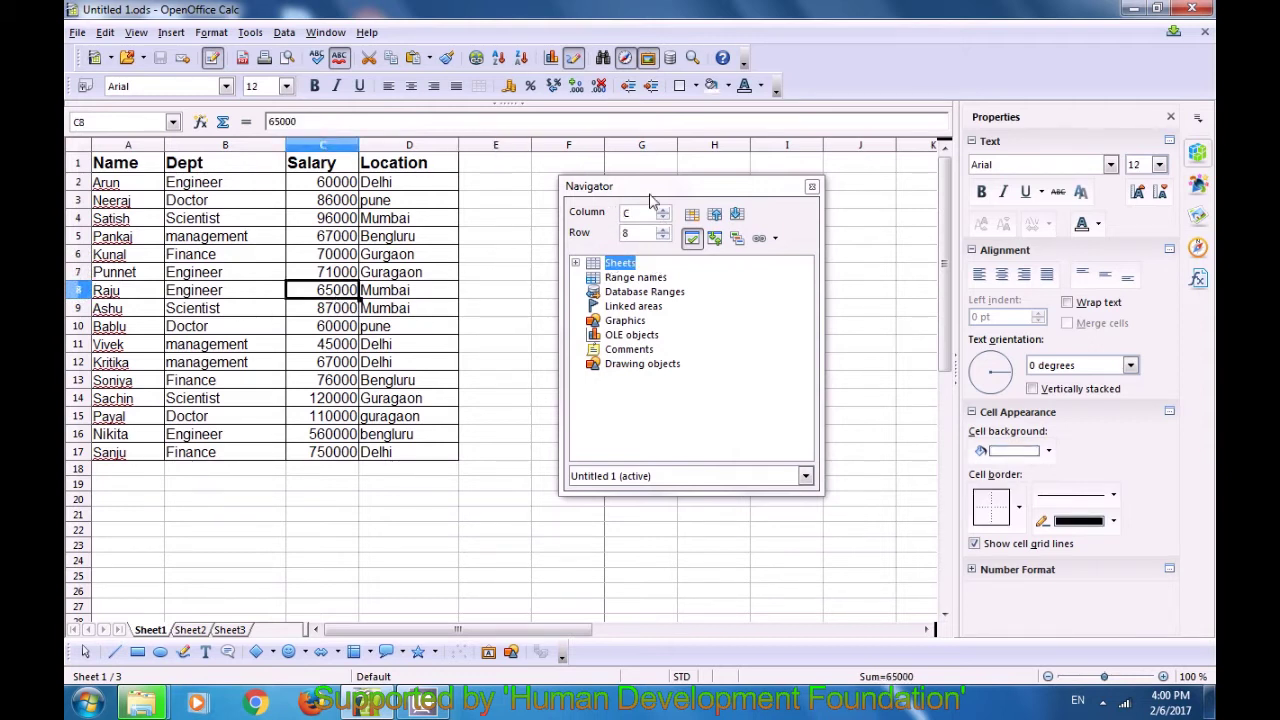
# Step: Toggle the Navigator's contents list, restrict it to the Sheets category, and expand and collapse the sheet list
pyautogui.click(692, 240)
pyautogui.click(692, 240)
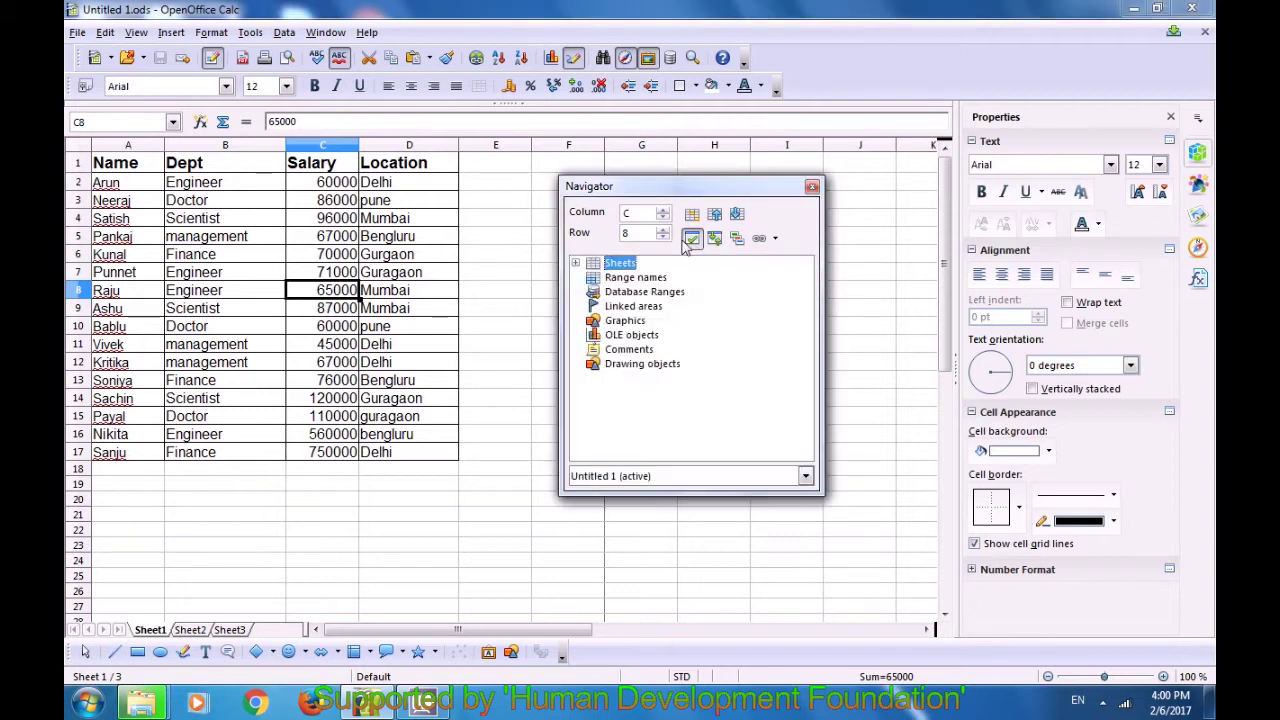
pyautogui.click(713, 238)
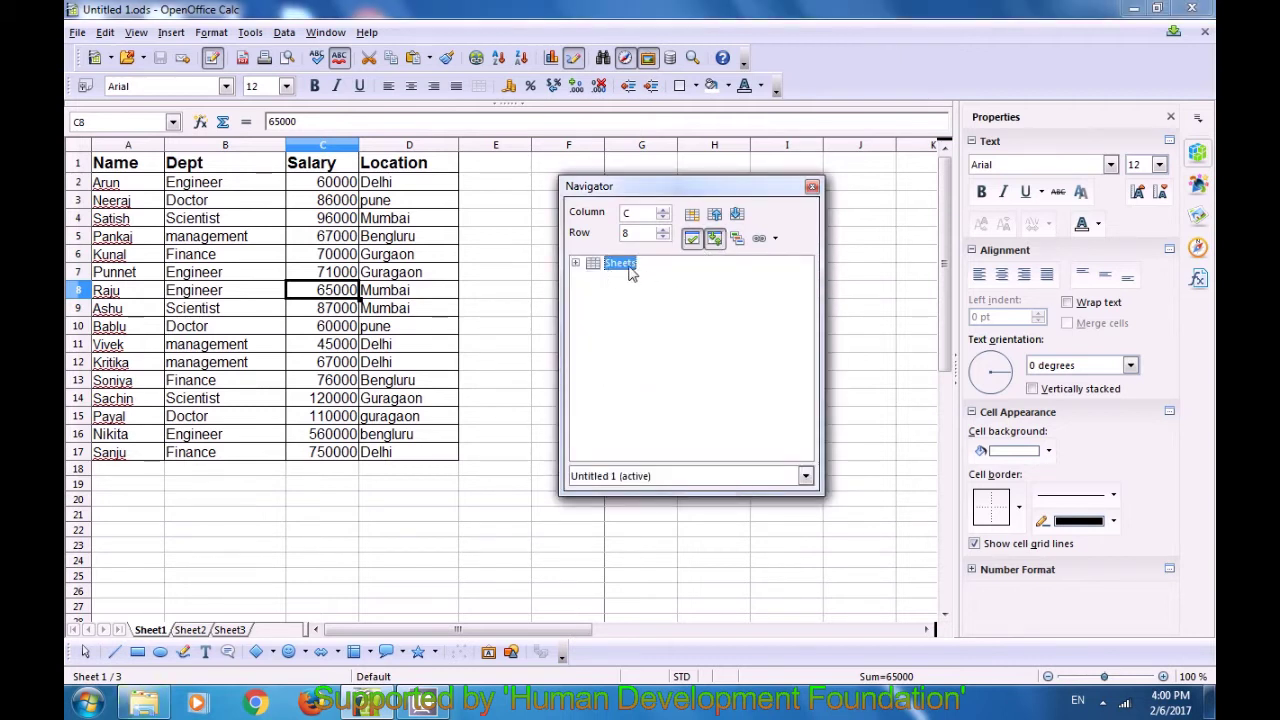
pyautogui.click(576, 263)
pyautogui.click(576, 263)
pyautogui.click(575, 264)
pyautogui.click(576, 263)
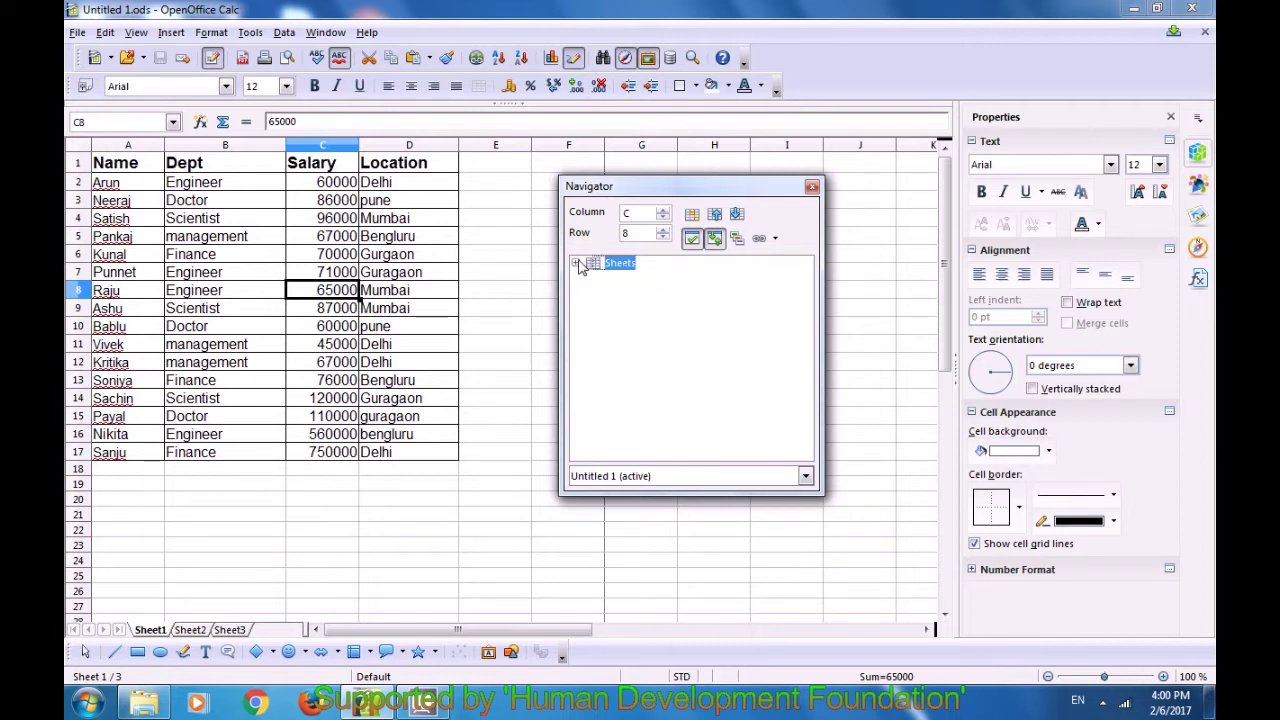
# Step: Restrict the Navigator to the Graphics category and switch its scenarios view on and off
pyautogui.click(714, 240)
pyautogui.click(624, 320)
pyautogui.click(714, 239)
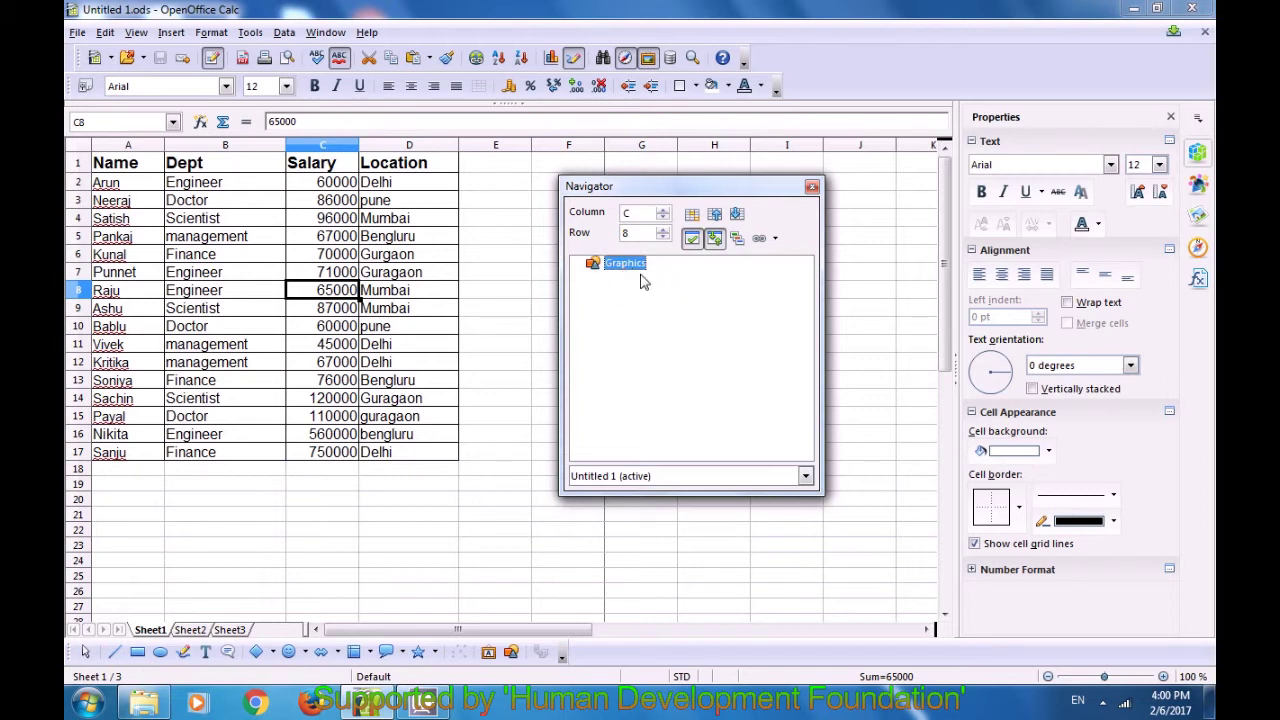
pyautogui.click(737, 241)
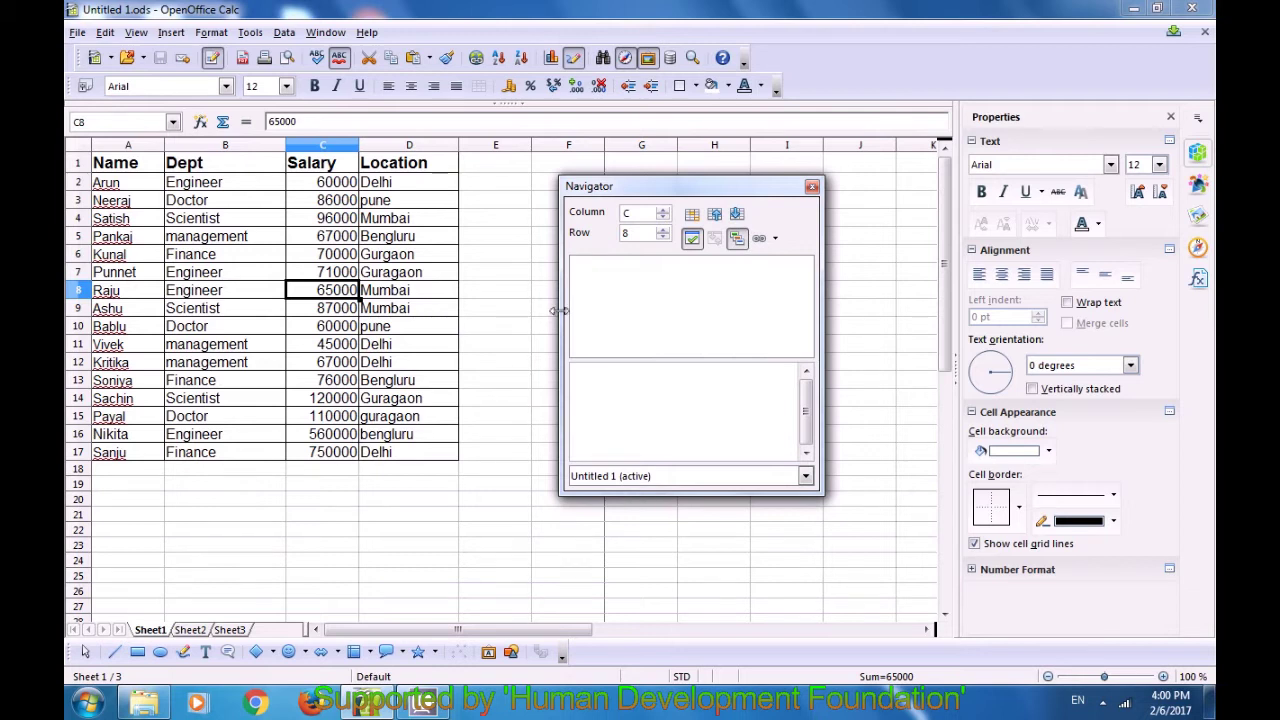
pyautogui.click(737, 239)
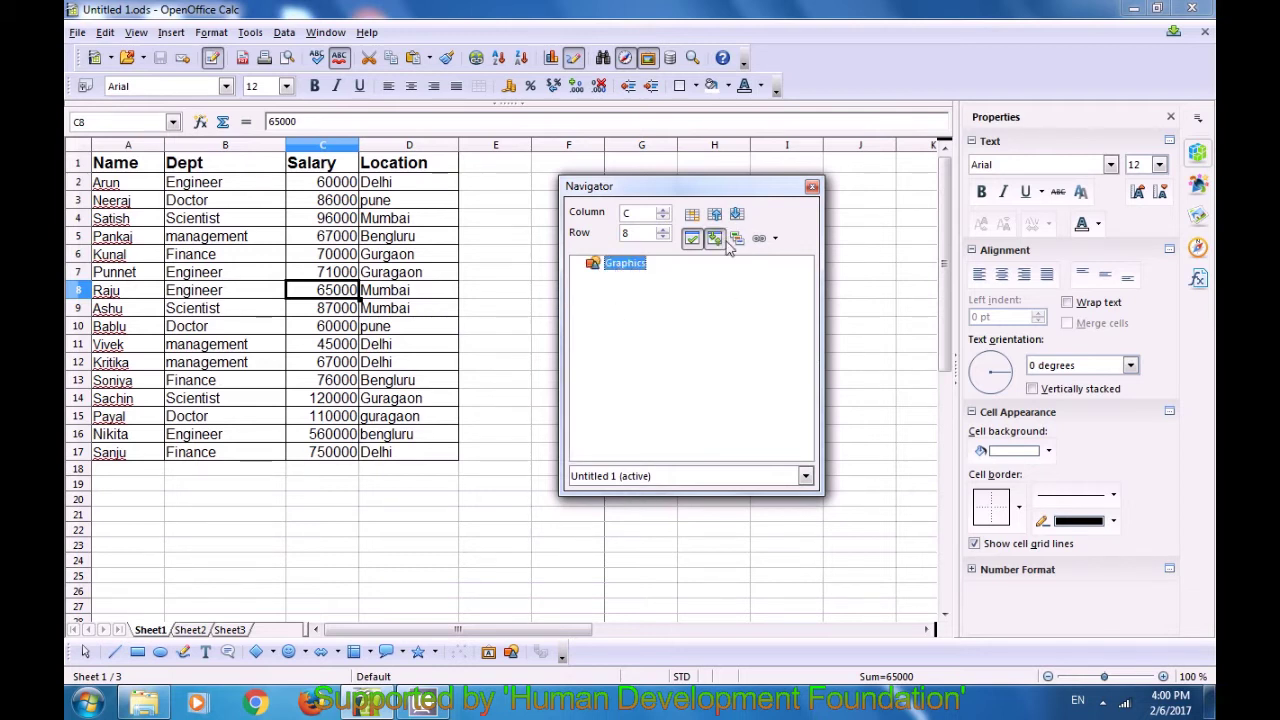
# Step: View the Navigator's drag mode options, close the Navigator and select cell F6
pyautogui.click(770, 239)
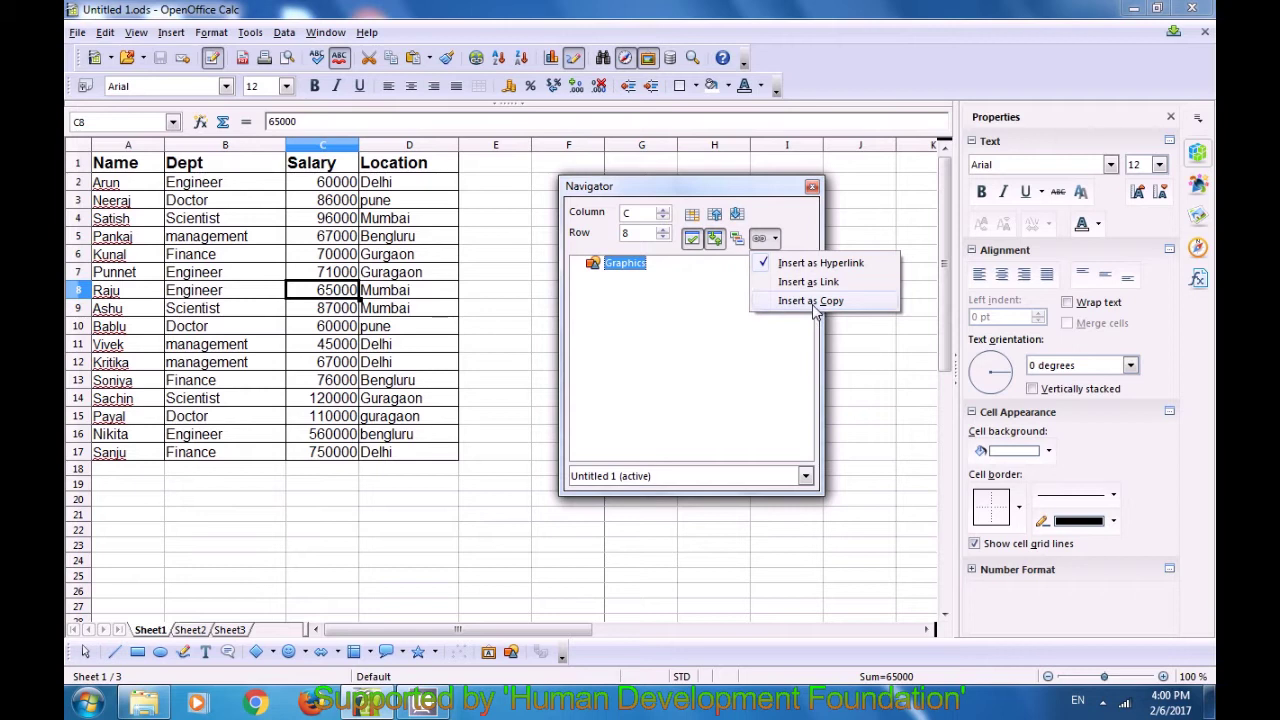
pyautogui.click(667, 313)
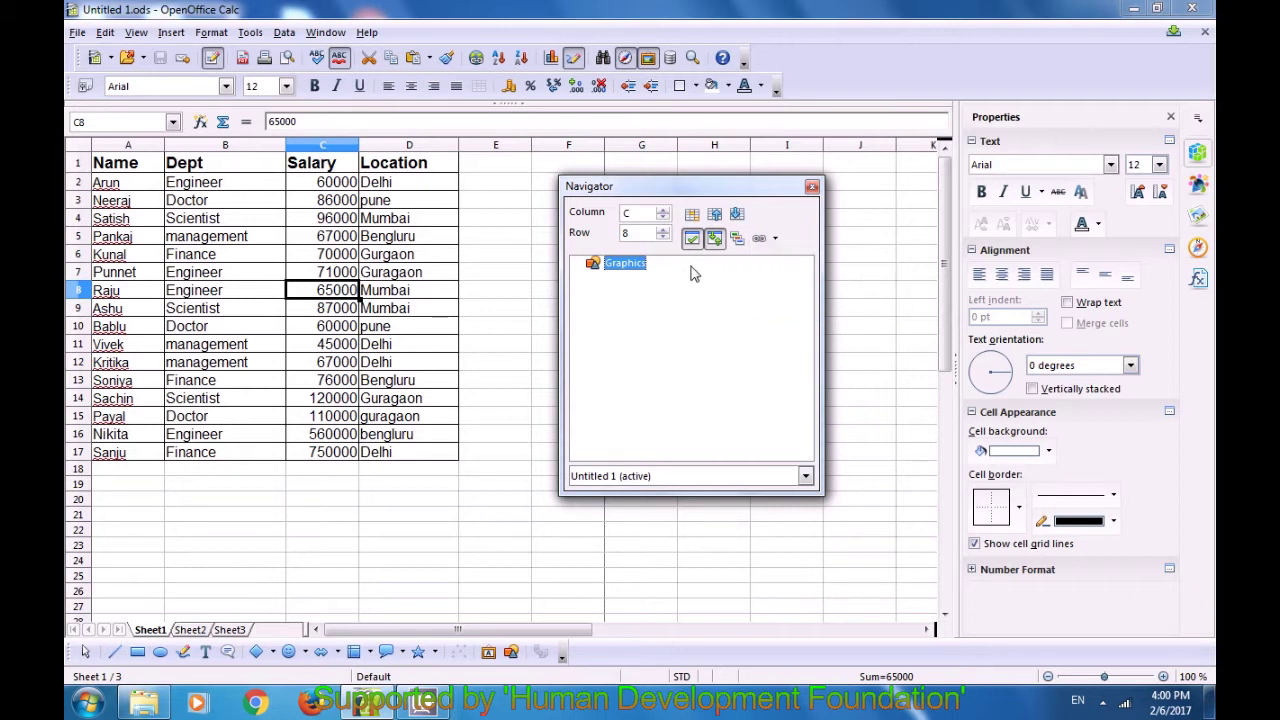
pyautogui.click(812, 186)
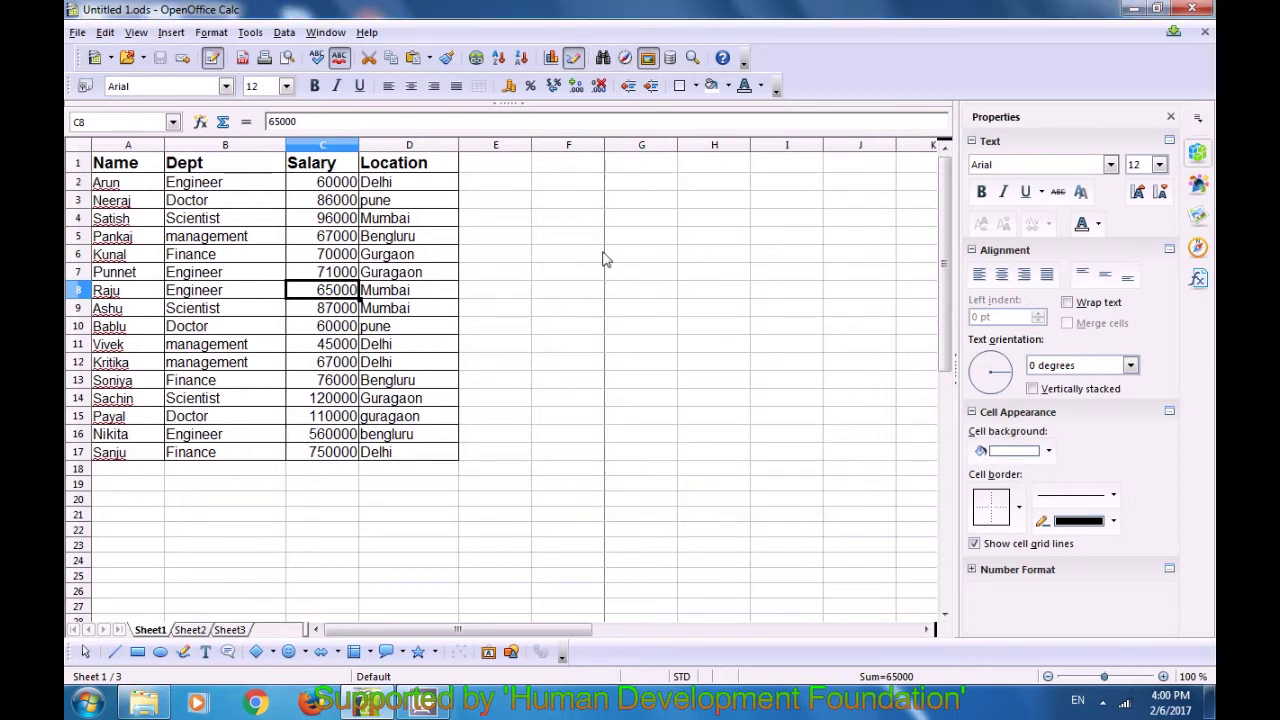
pyautogui.click(602, 258)
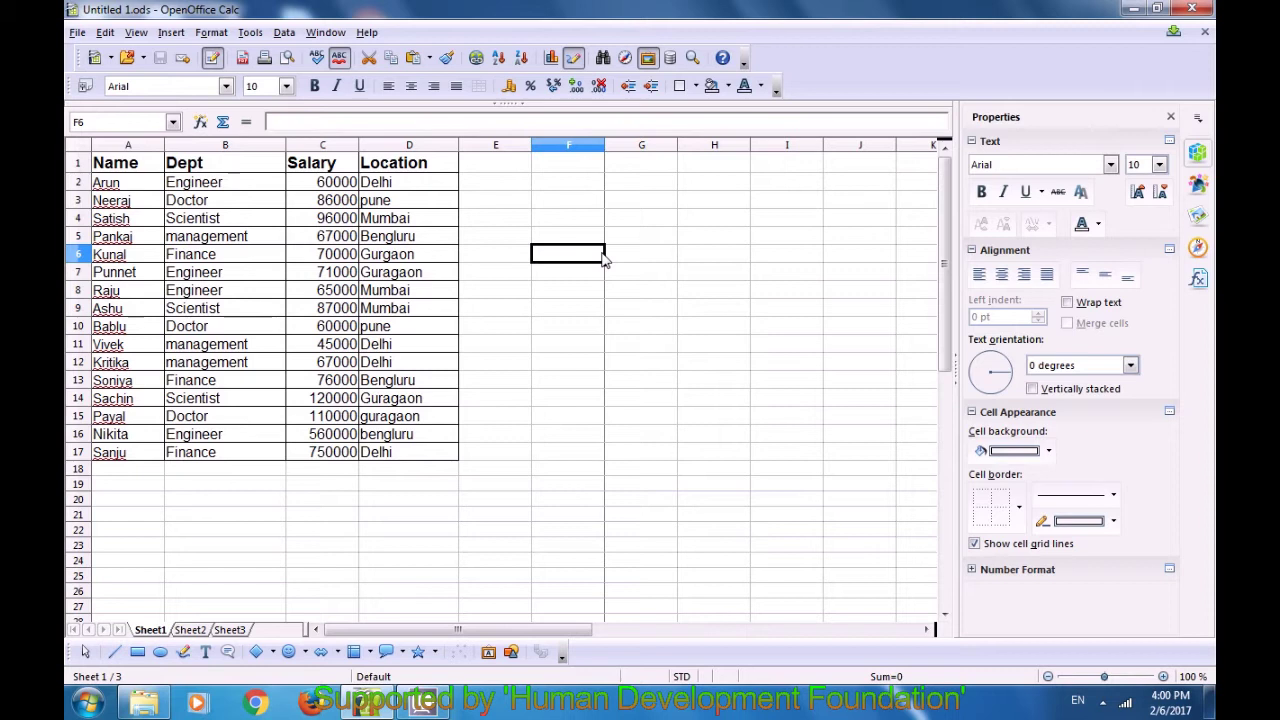
# Step: Hide the sidebar and show it again, selecting empty cells J13 and I2 in between and at the end
pyautogui.click(148, 36)
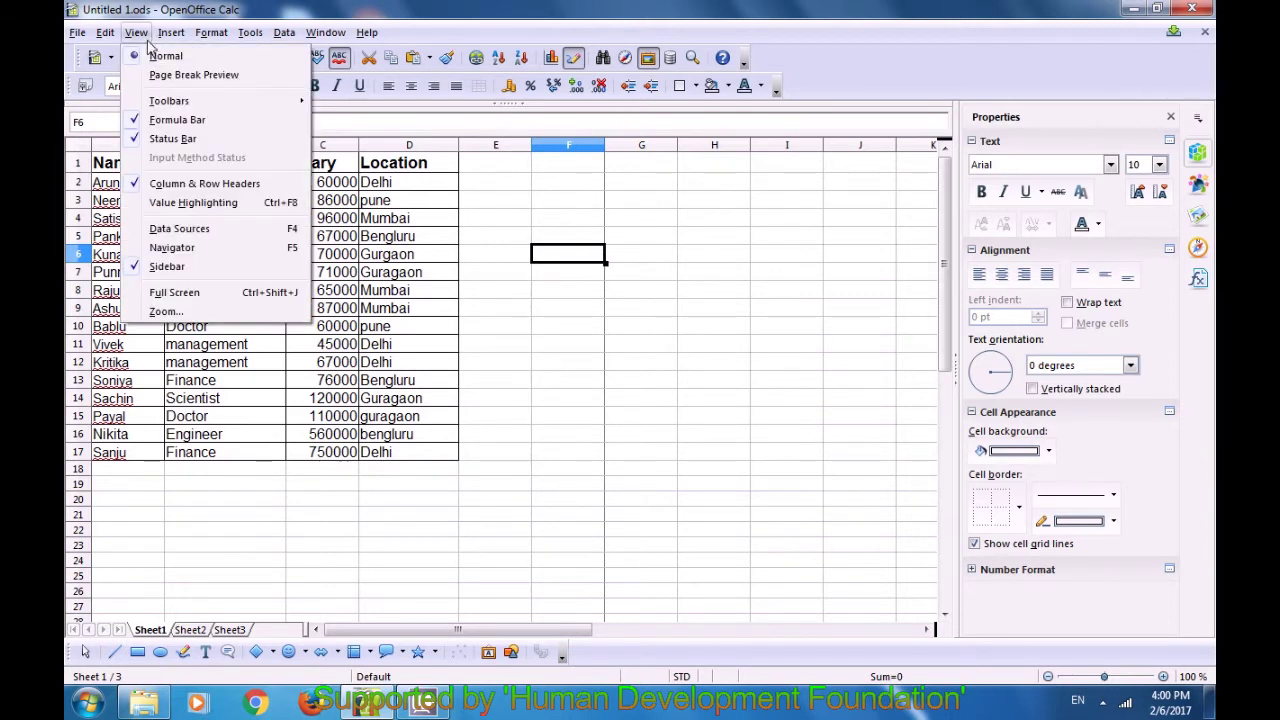
pyautogui.click(167, 267)
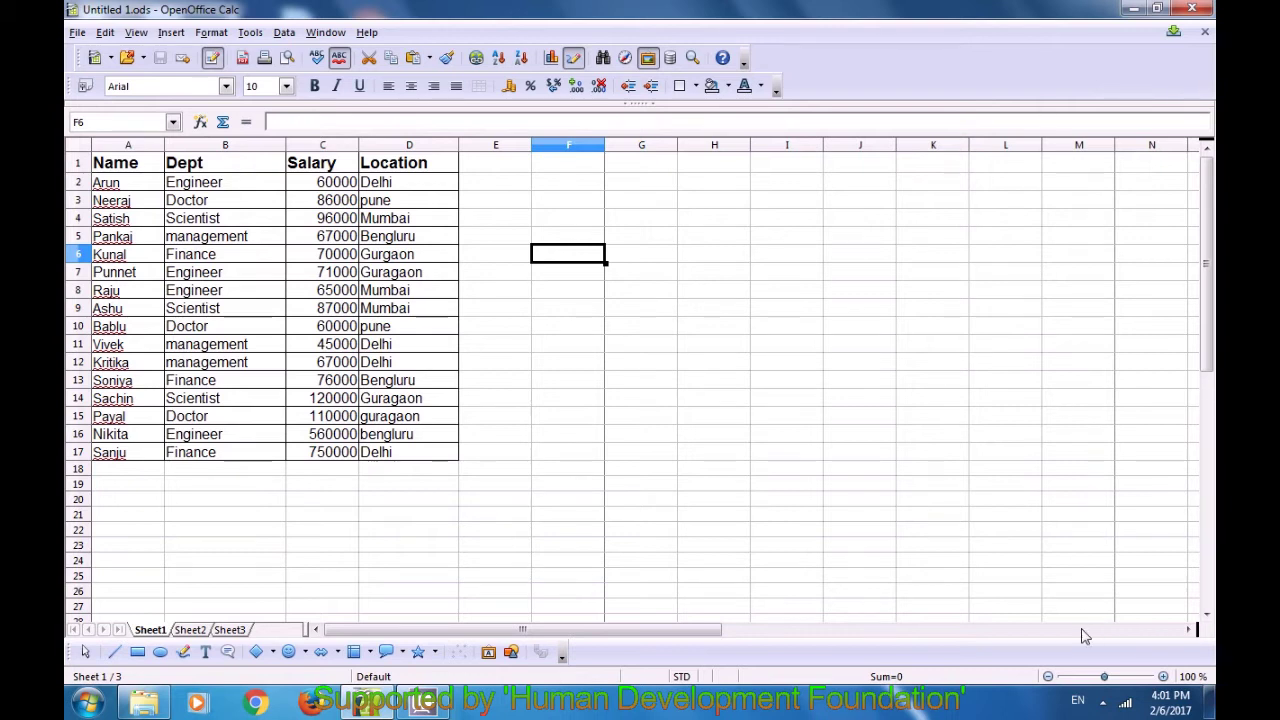
pyautogui.click(890, 380)
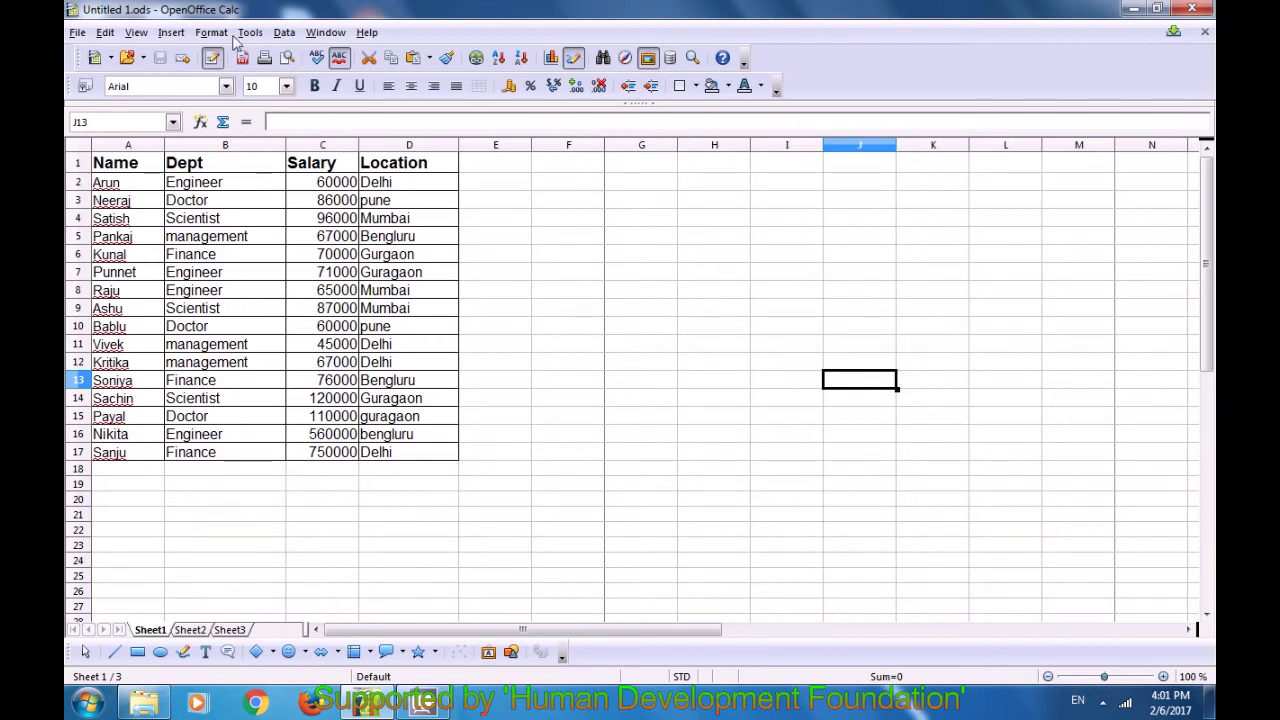
pyautogui.click(138, 32)
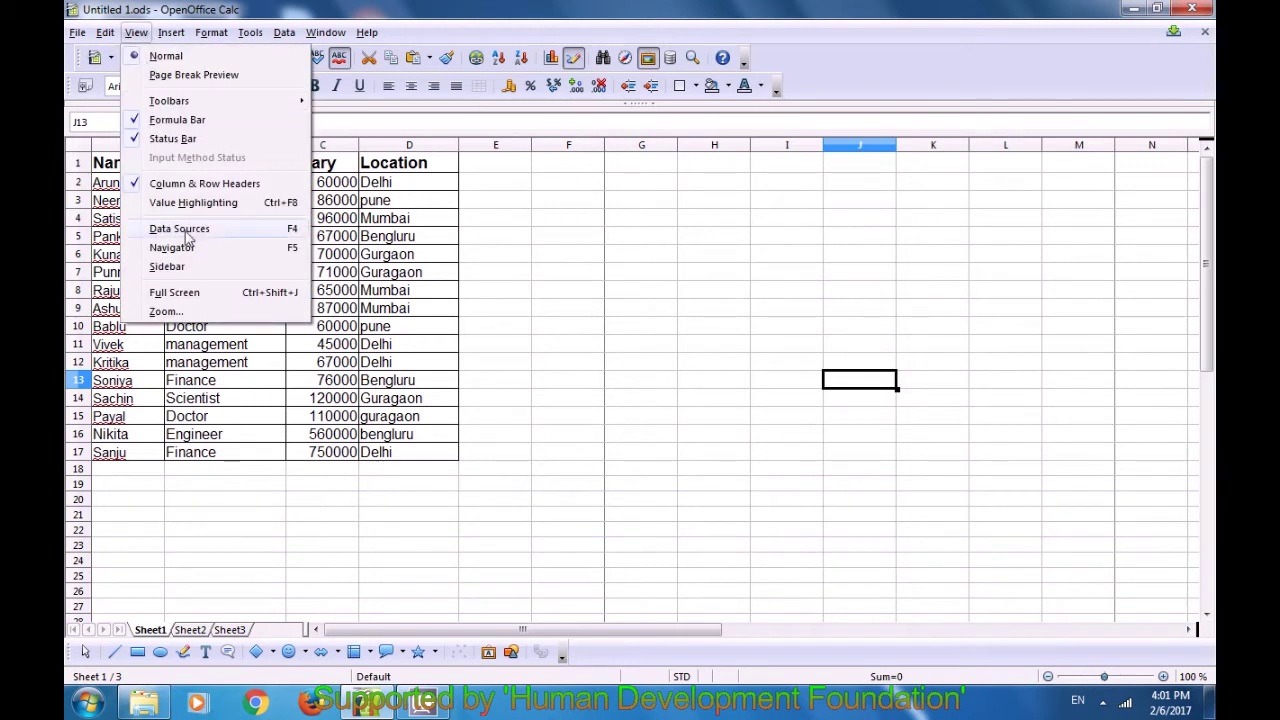
pyautogui.click(186, 267)
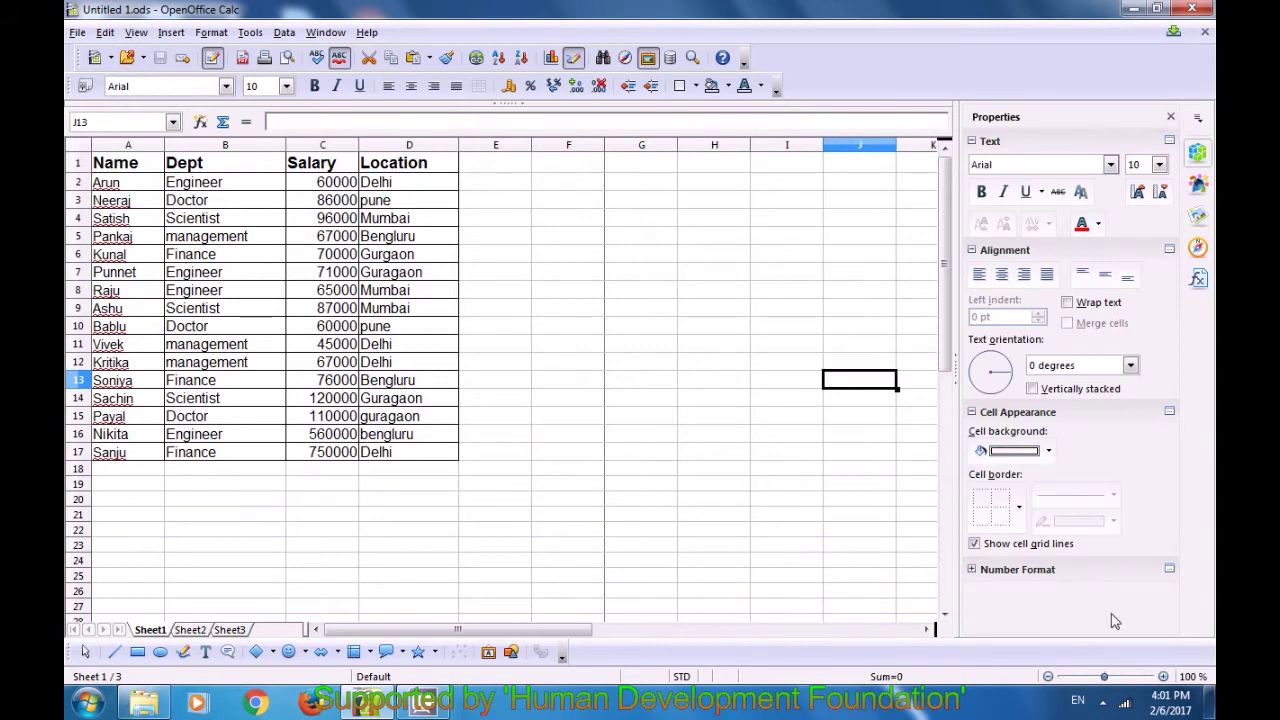
pyautogui.click(772, 189)
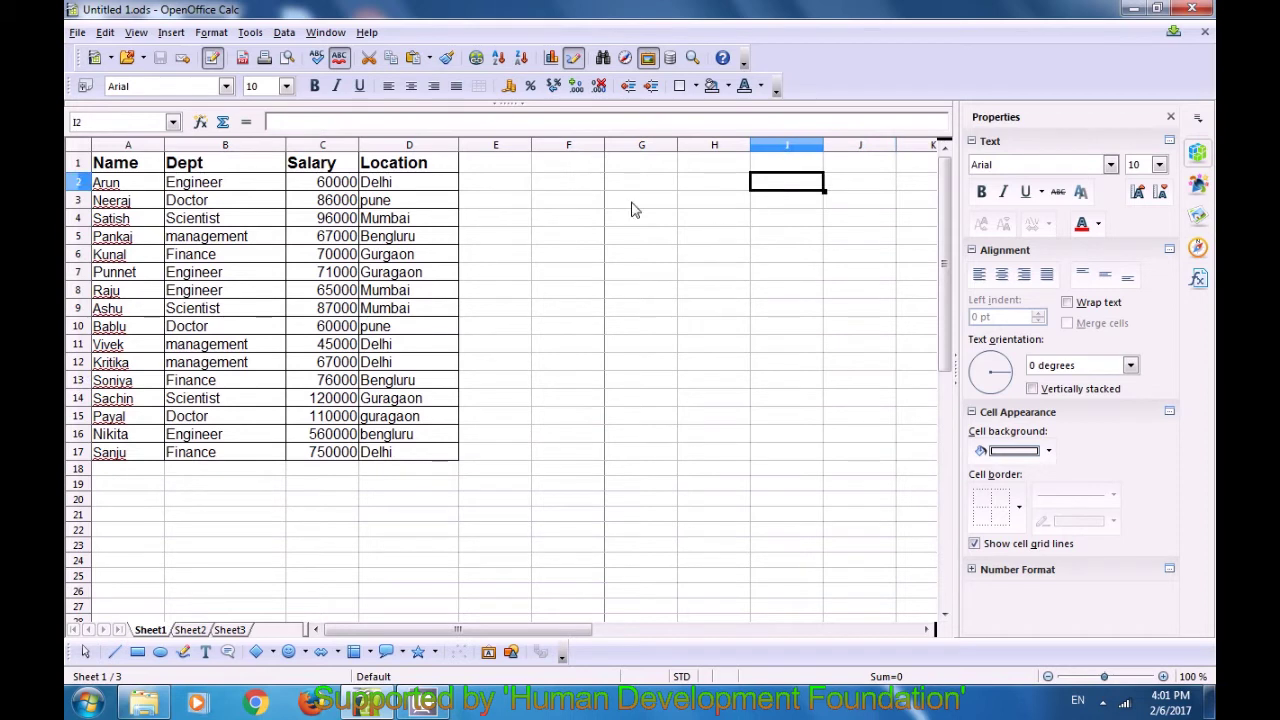
# Step: Switch the spreadsheet to full screen mode and return to the normal window
pyautogui.click(138, 33)
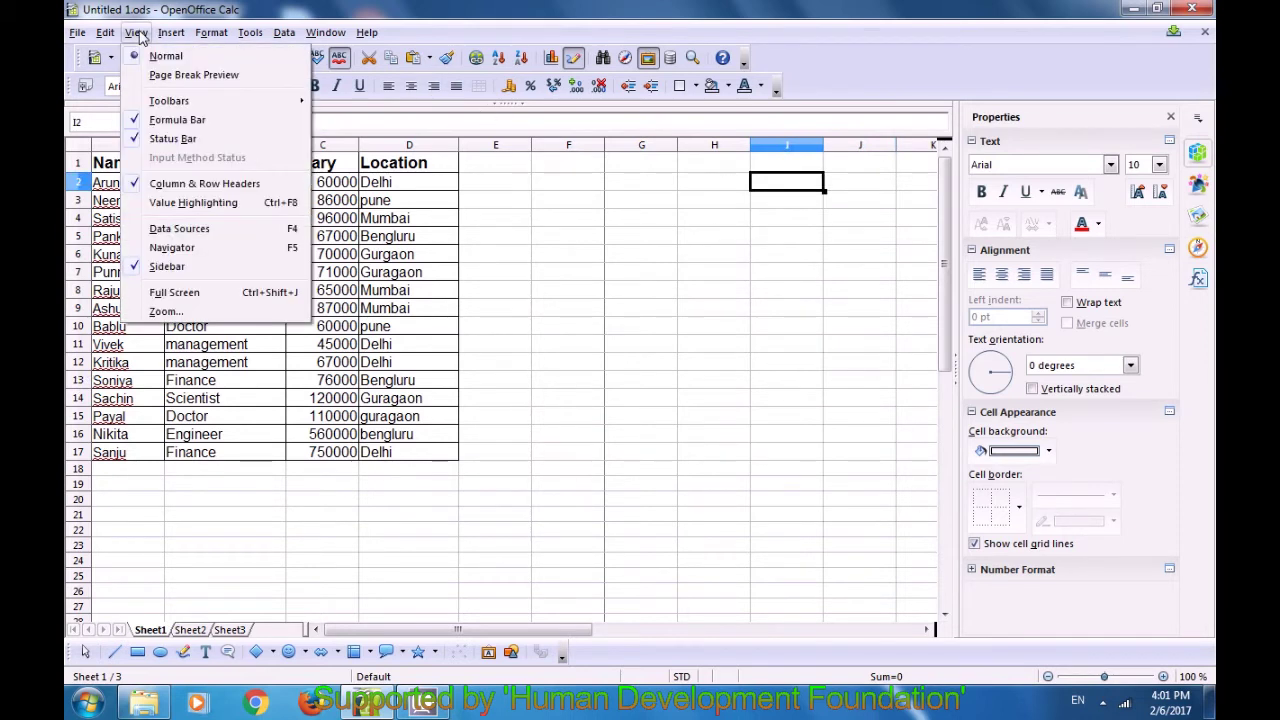
pyautogui.click(224, 296)
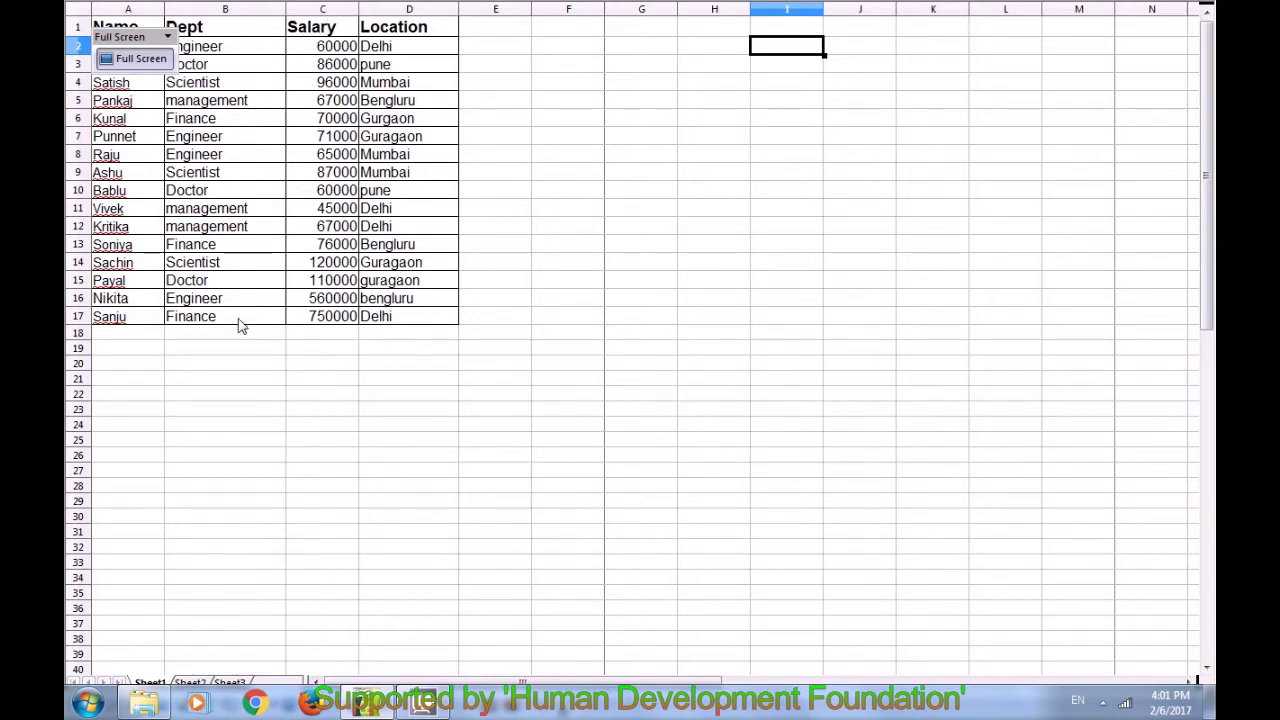
pyautogui.click(133, 62)
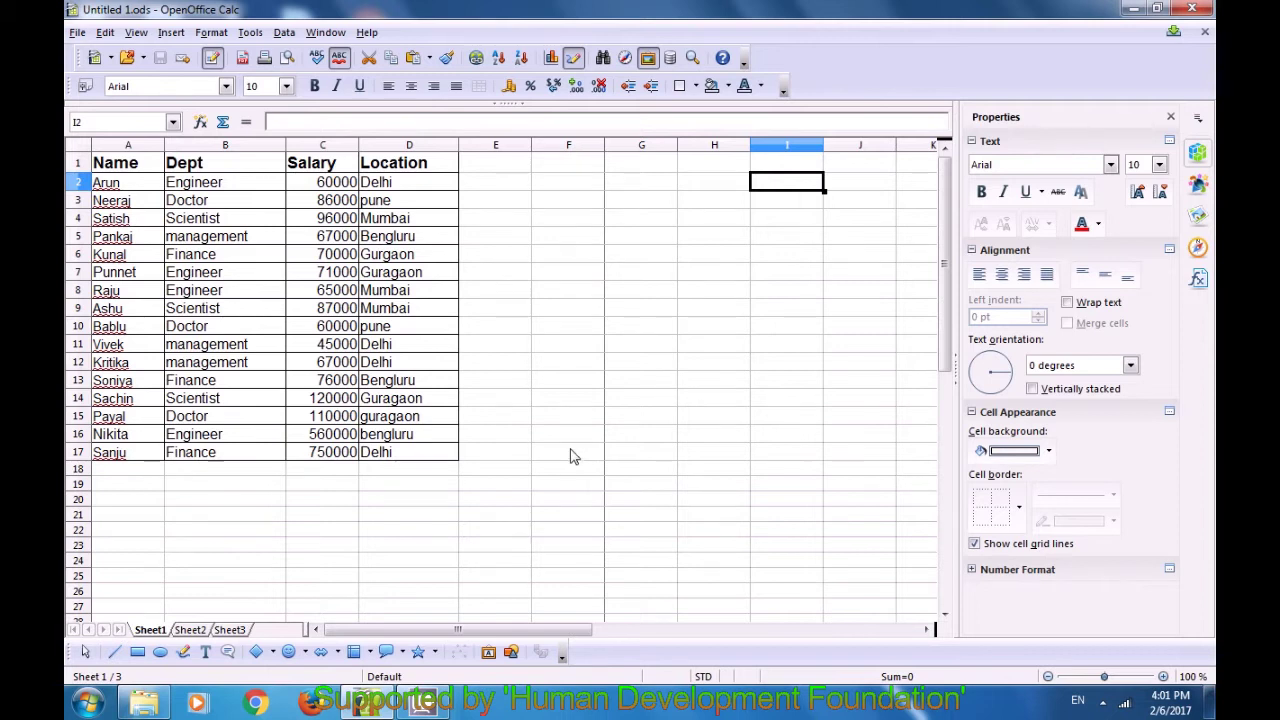
# Step: Try the Fit width and height, Fit width, Variable and 100 % zoom factors in the Zoom & View Layout settings
pyautogui.click(136, 33)
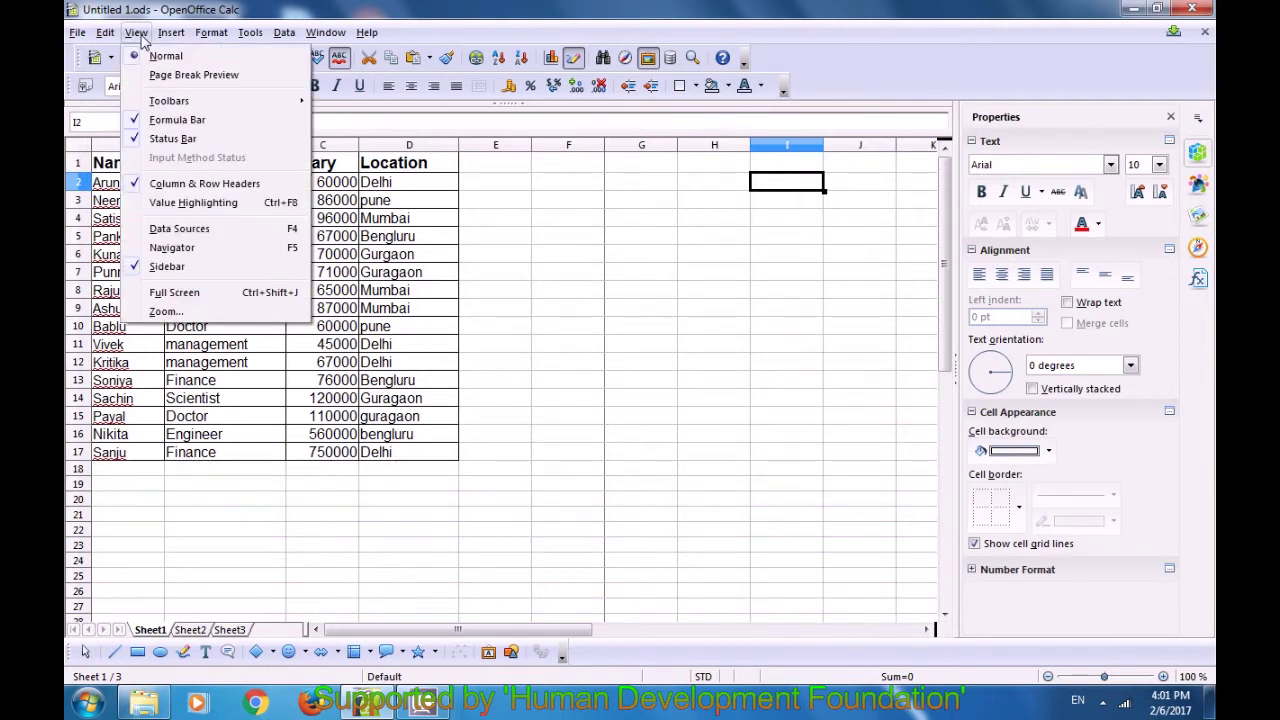
pyautogui.click(196, 313)
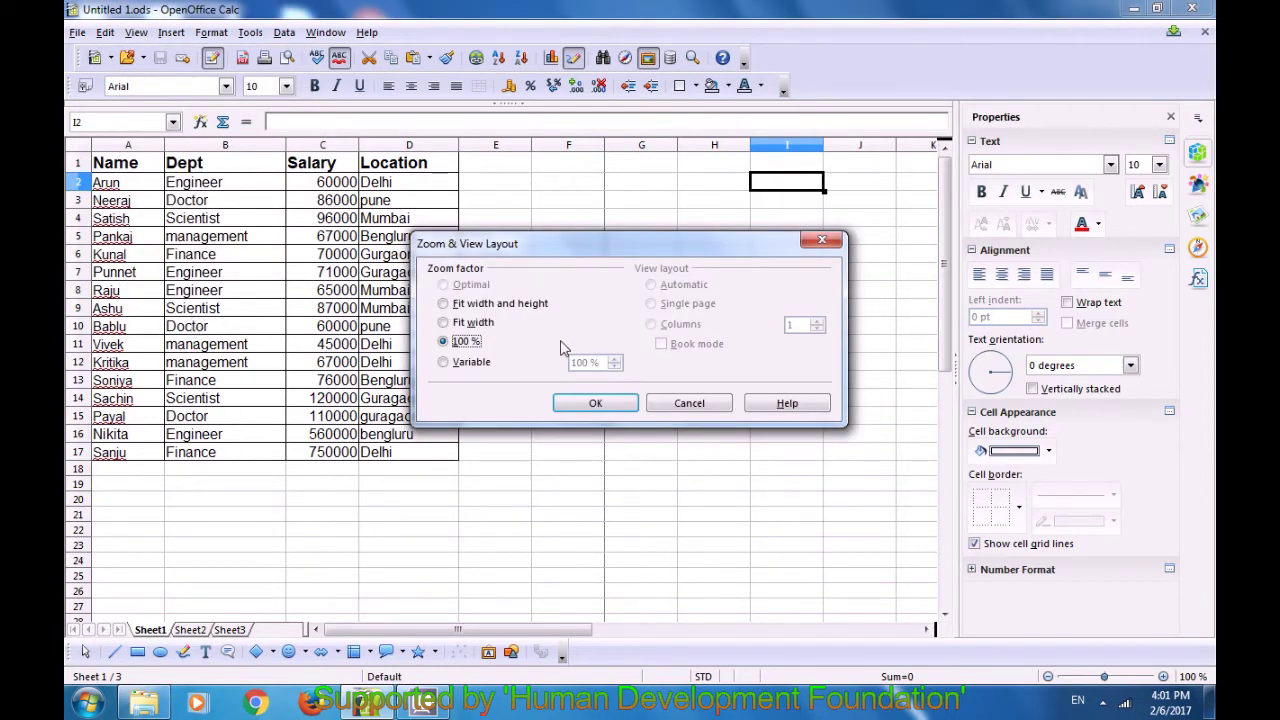
pyautogui.click(442, 302)
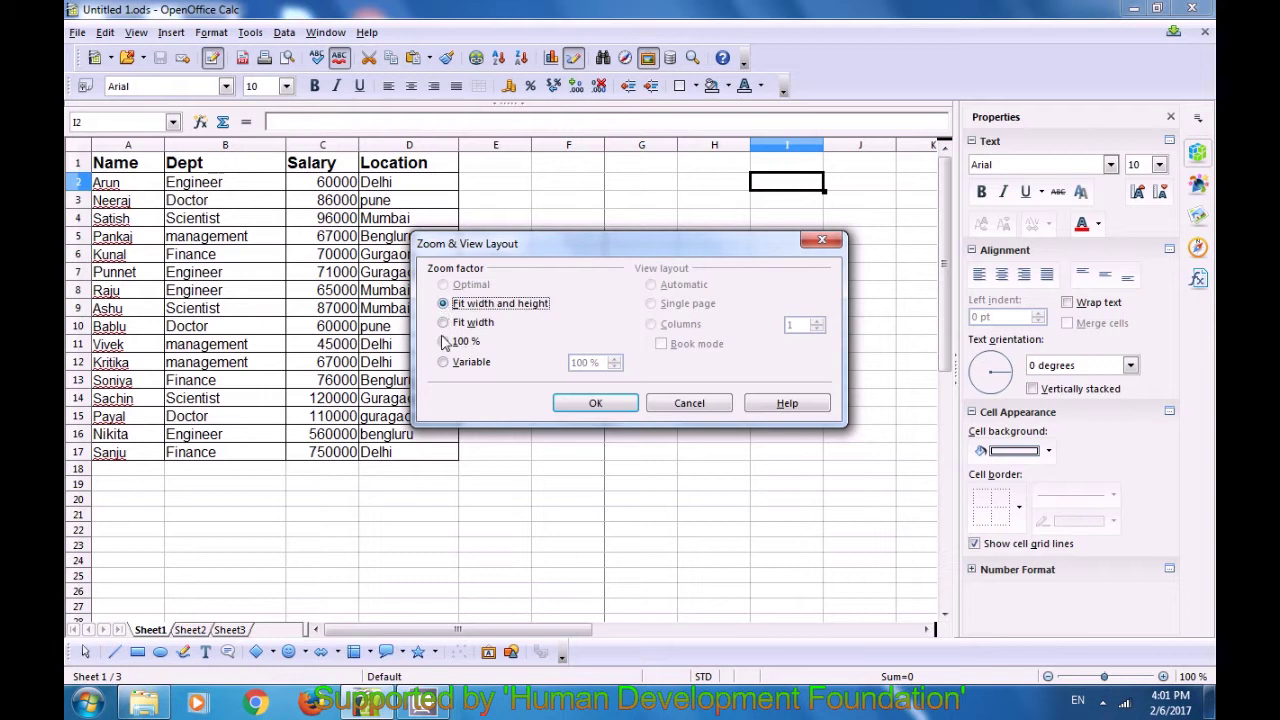
pyautogui.click(443, 342)
pyautogui.click(443, 362)
pyautogui.click(443, 322)
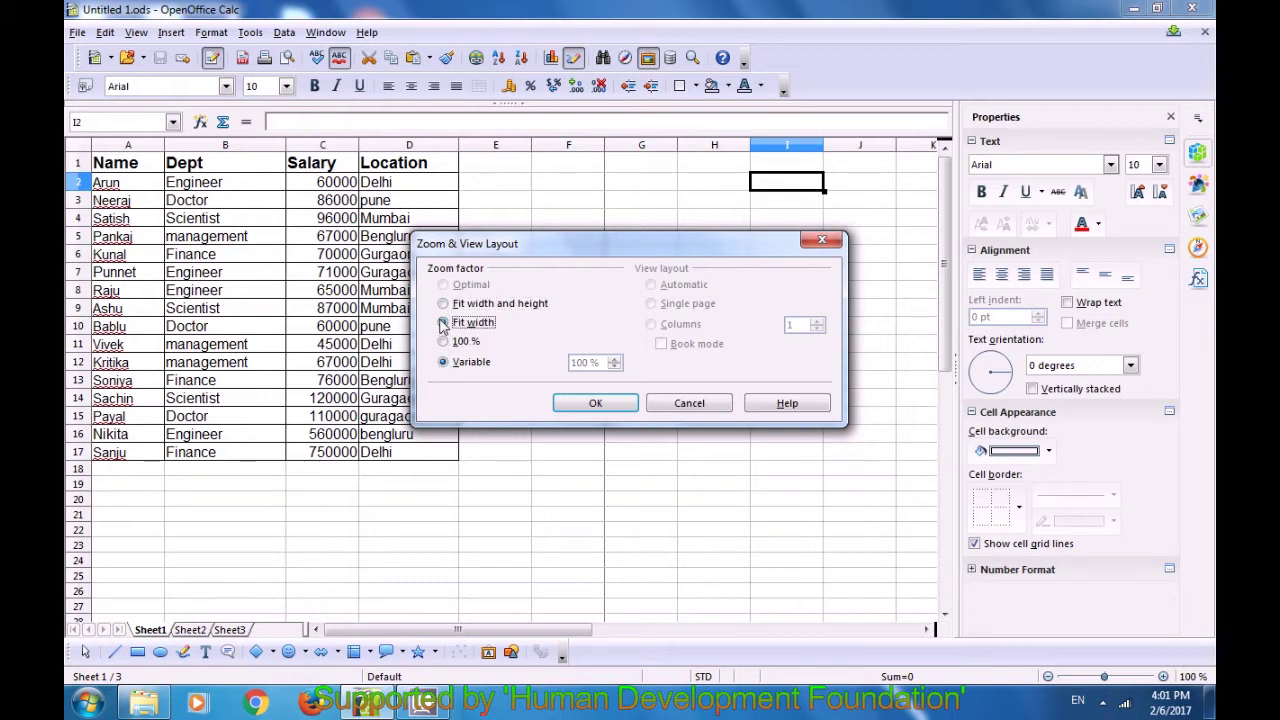
pyautogui.click(442, 303)
pyautogui.click(443, 341)
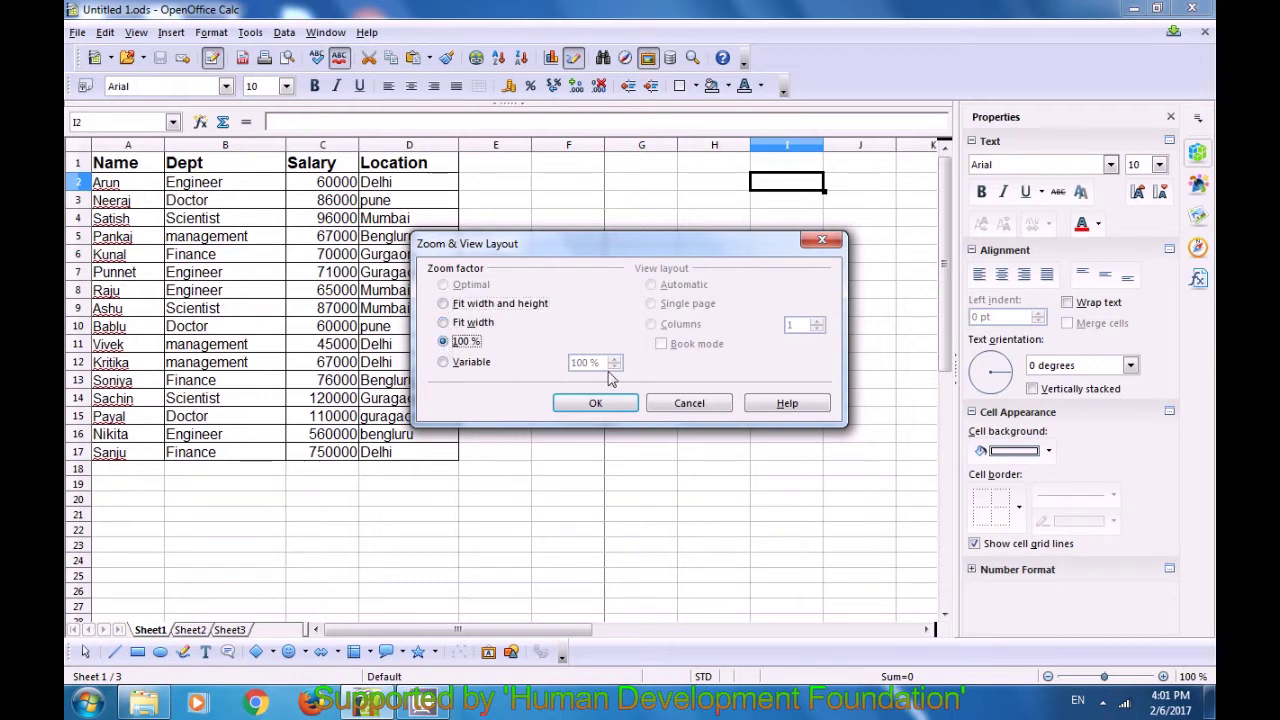
# Step: Try raising and lowering the Variable zoom factor, close the zoom settings without applying them and select an empty cell beside the table
pyautogui.click(444, 362)
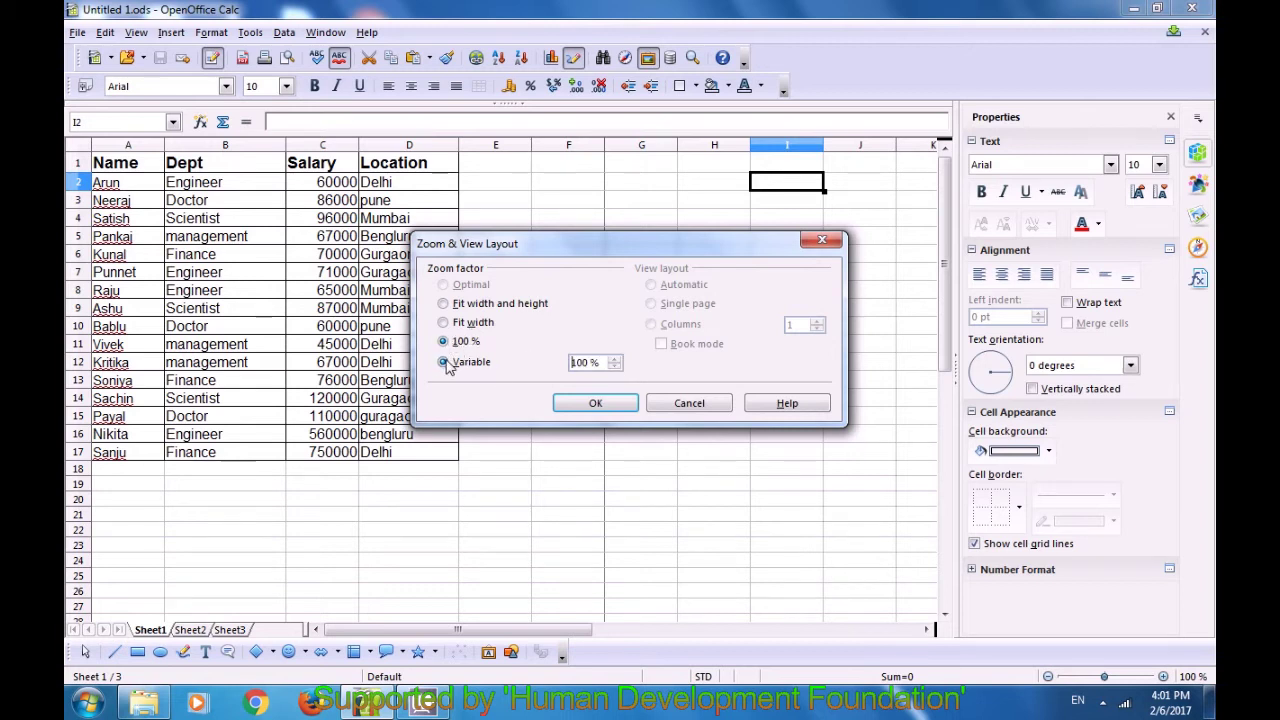
pyautogui.click(614, 359)
pyautogui.click(614, 366)
pyautogui.click(822, 240)
pyautogui.click(559, 289)
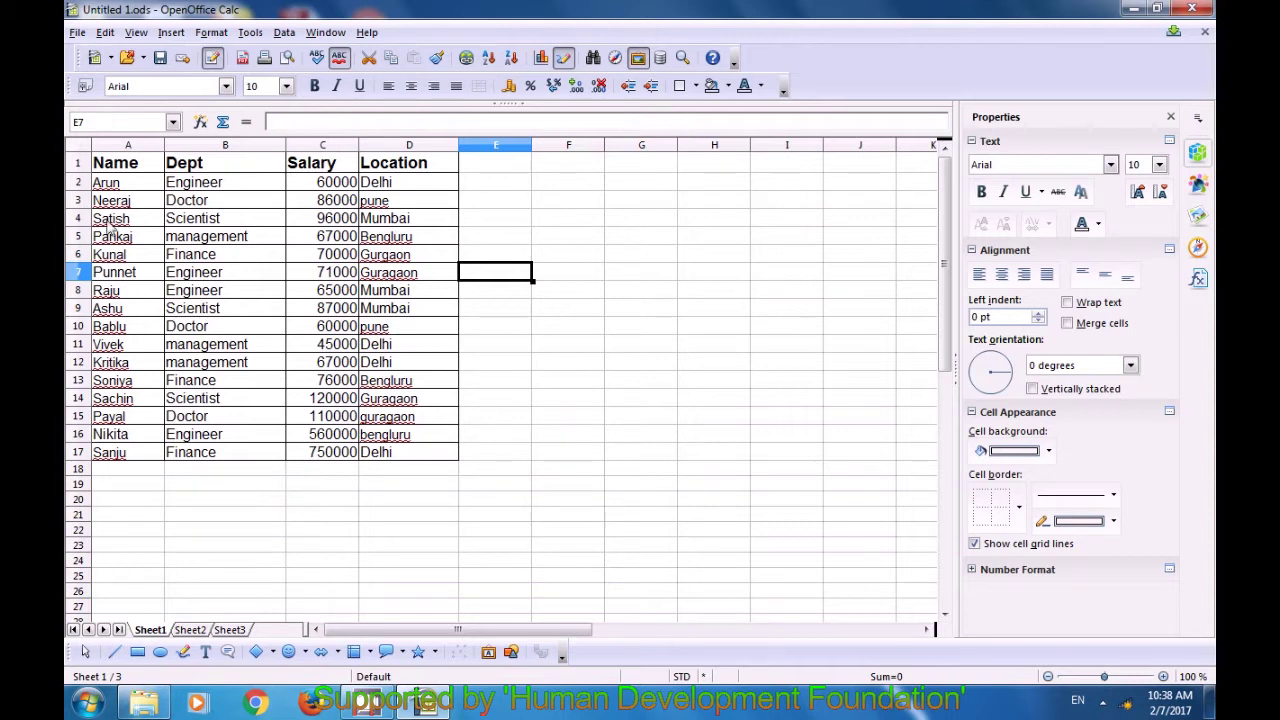
# Step: Define the name compuiter1 for the table range A1:D17 on Sheet1, and select empty cell G6
pyautogui.moveTo(112, 166); pyautogui.dragTo(437, 464)
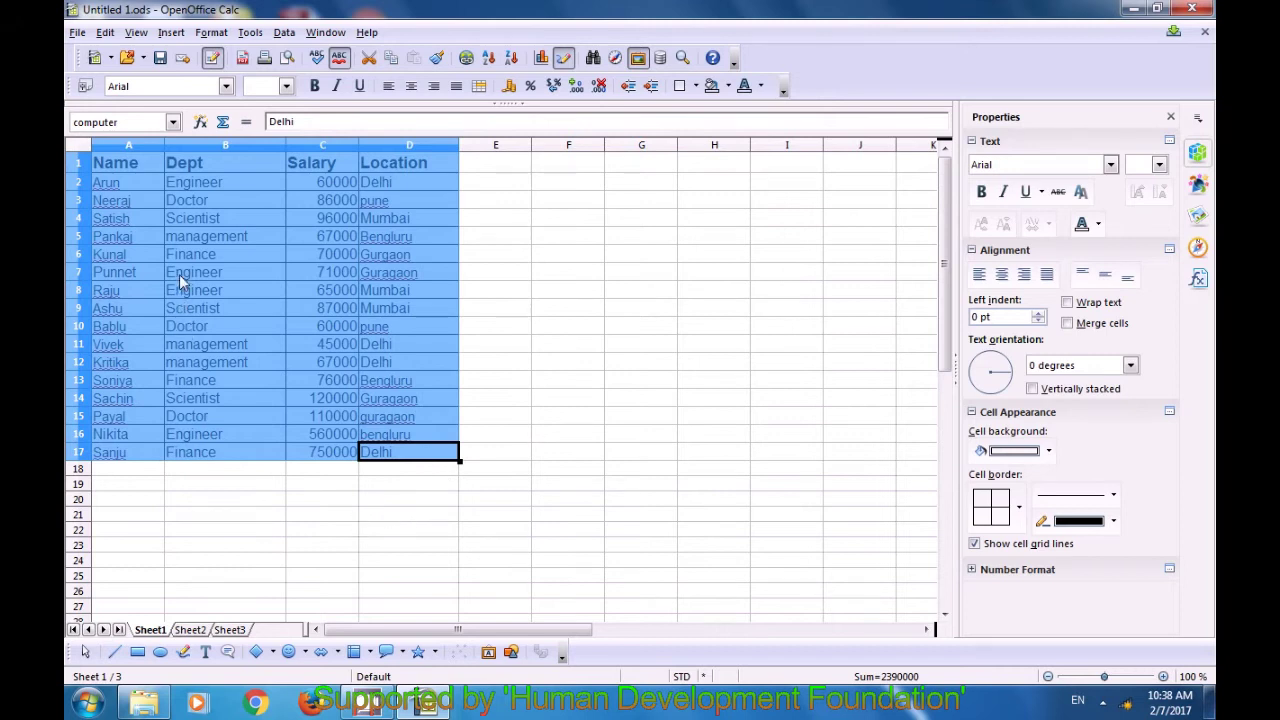
pyautogui.click(170, 34)
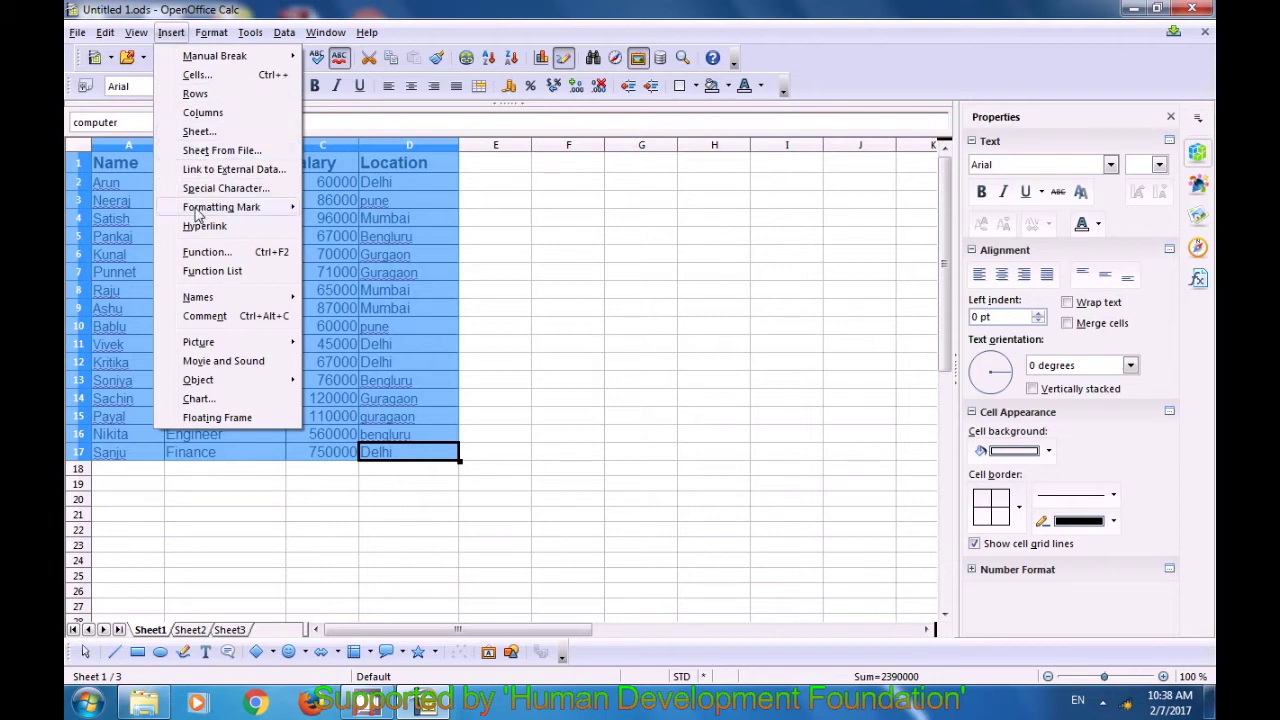
pyautogui.moveTo(196, 302)
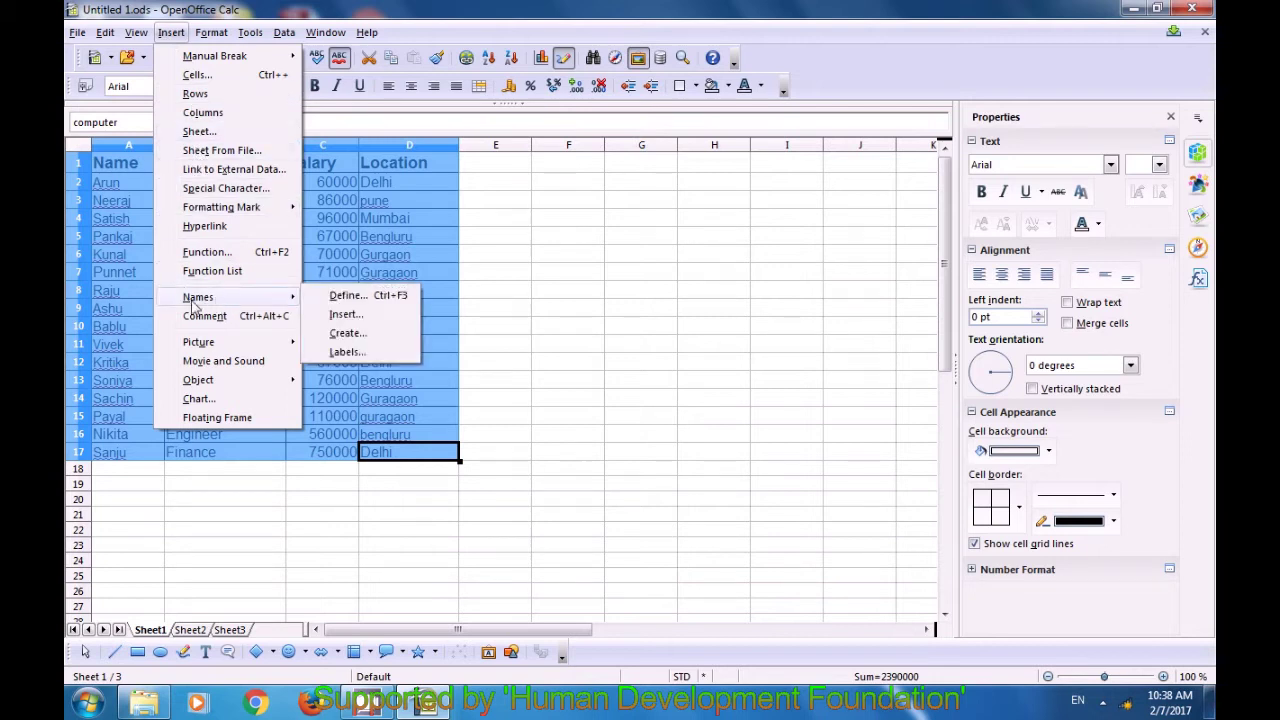
pyautogui.click(363, 298)
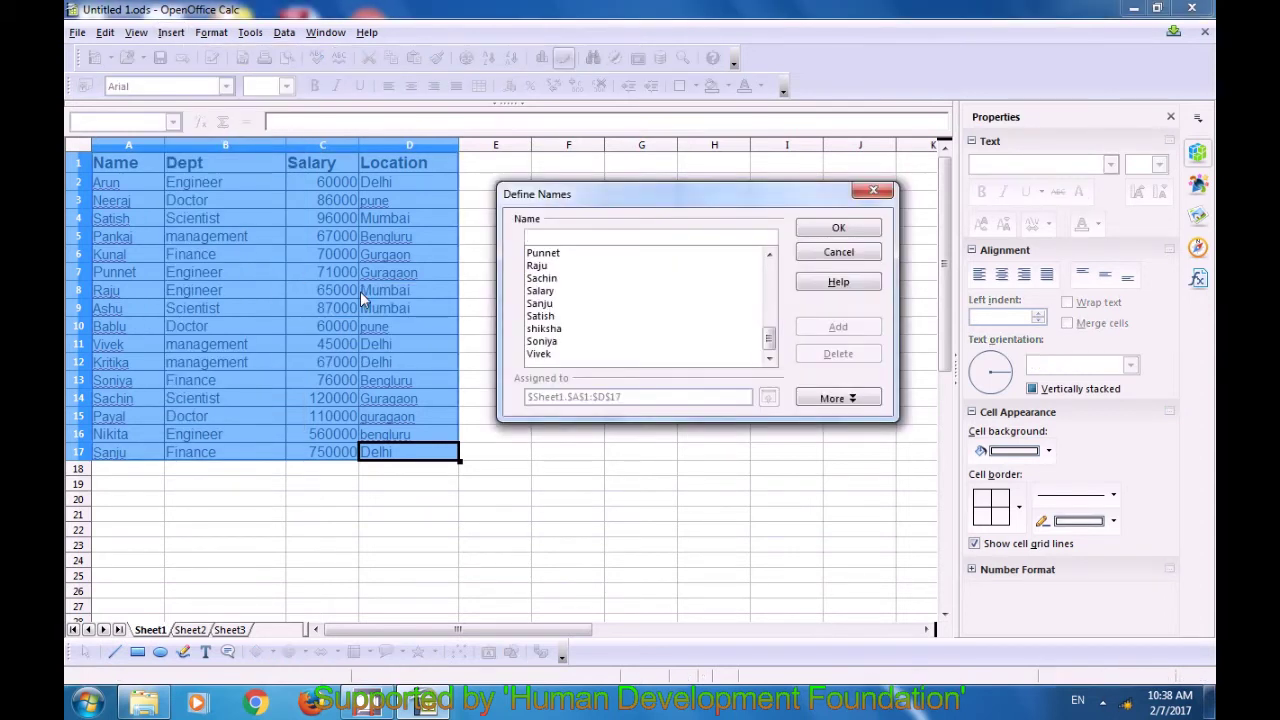
pyautogui.scroll(5, 605, 285)
pyautogui.scroll(3, 594, 281)
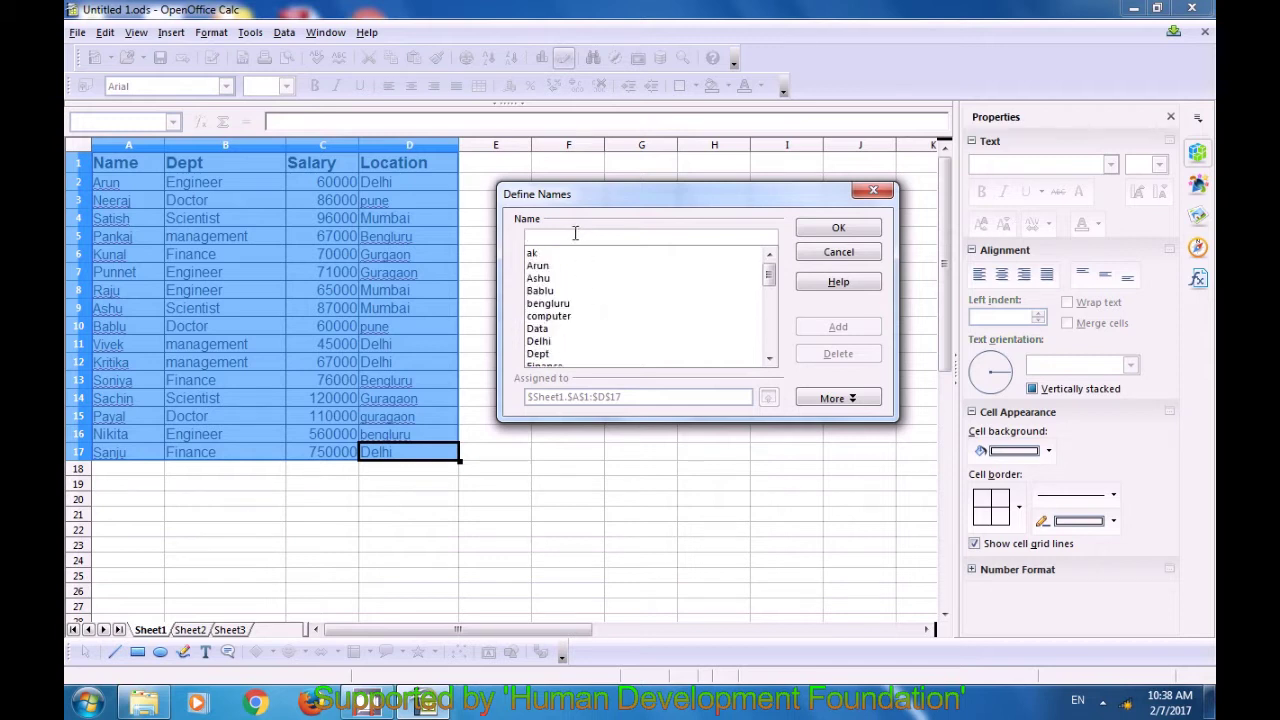
pyautogui.write('co')
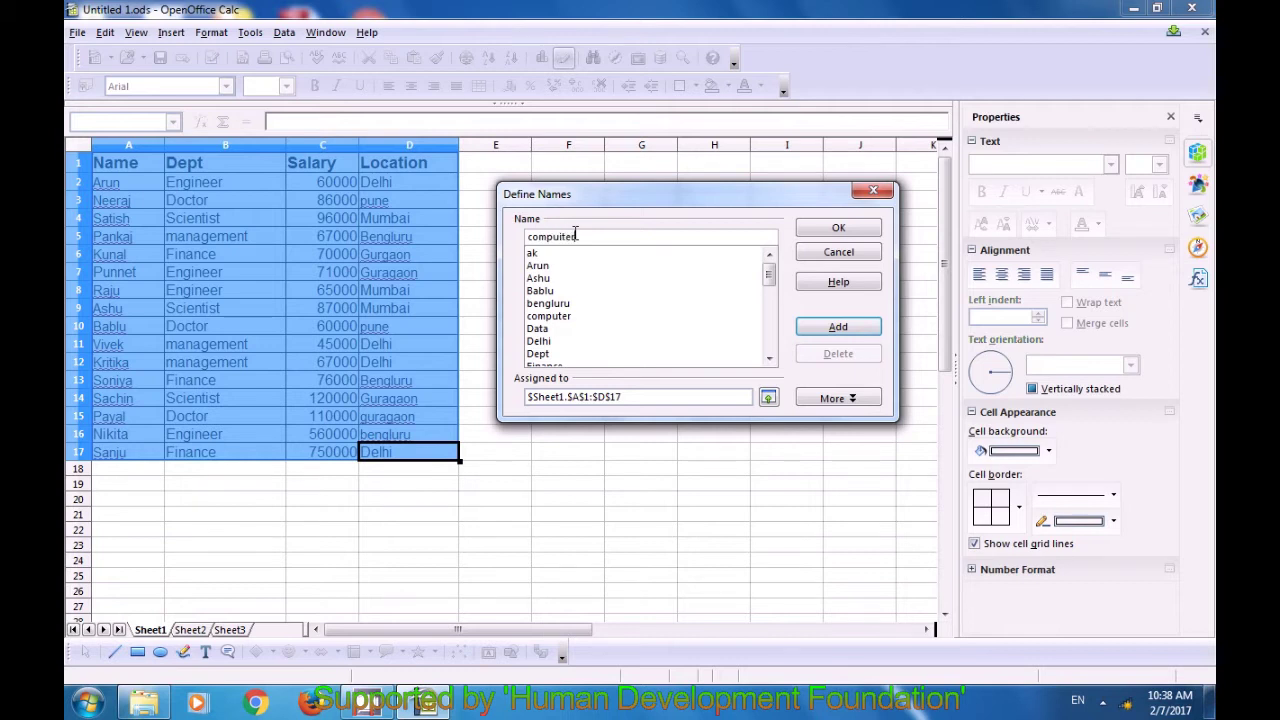
pyautogui.write('mpuiter')
pyautogui.click(830, 330)
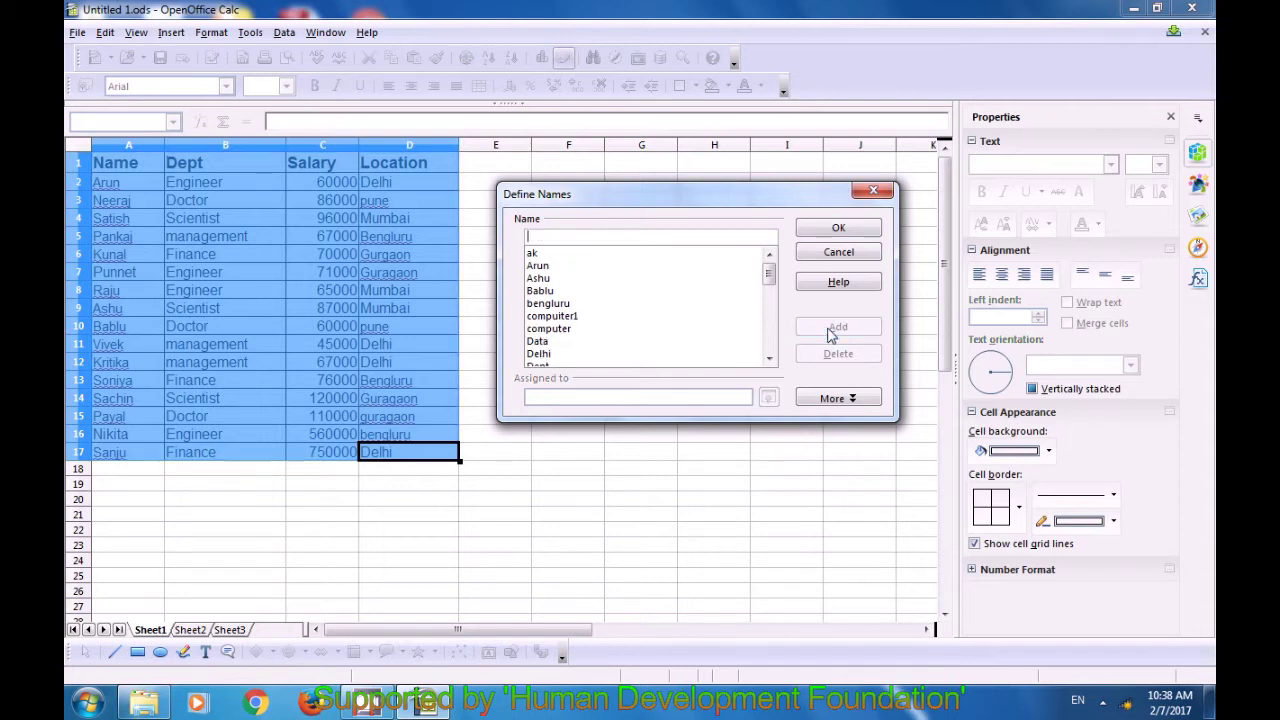
pyautogui.click(830, 234)
pyautogui.click(625, 257)
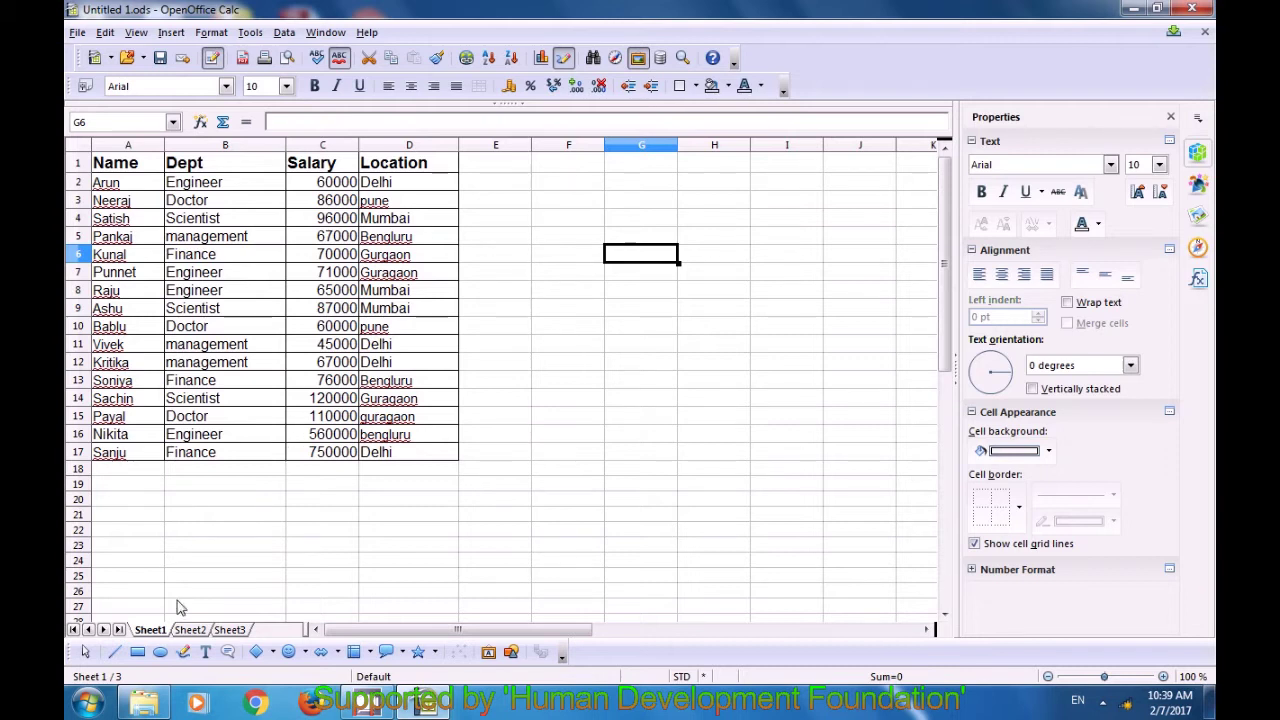
# Step: Switch to Sheet2 and select cell J1 in its first row
pyautogui.click(193, 630)
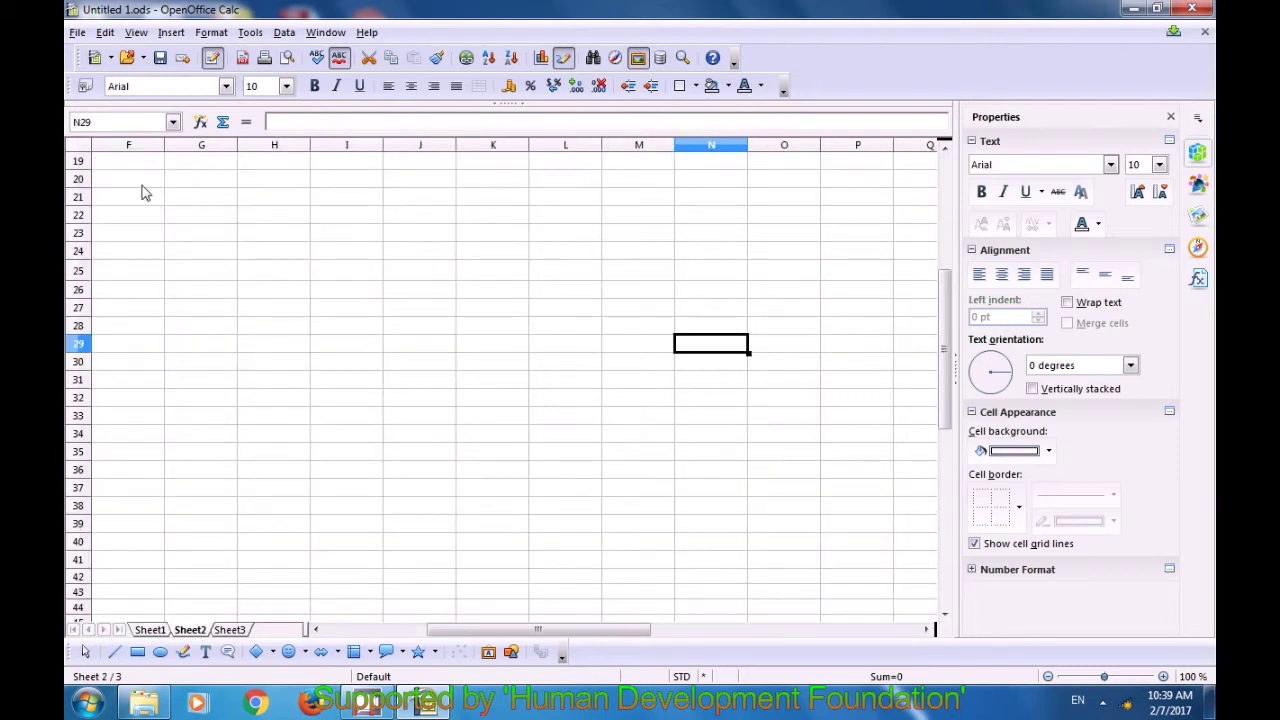
pyautogui.scroll(6, 138, 211)
pyautogui.click(141, 170)
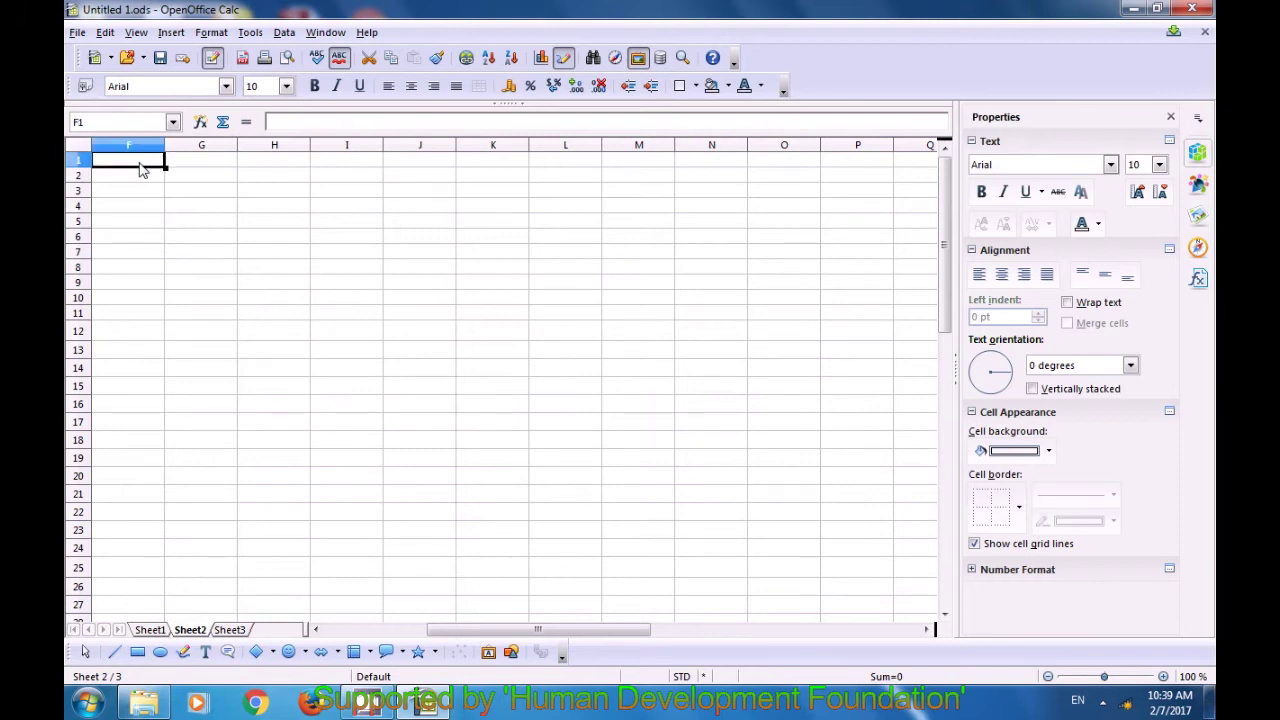
pyautogui.click(396, 164)
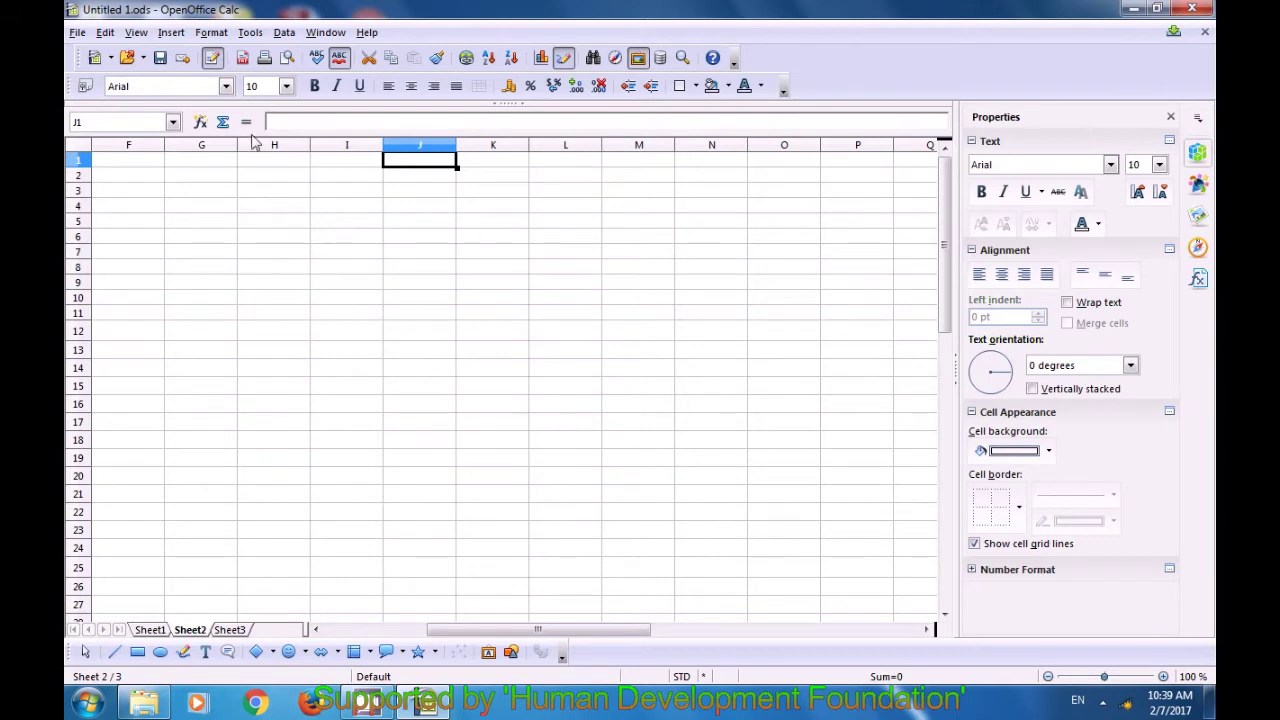
# Step: Look through the ranges of Untitled 1.ods as an external data source, close the dialog without linking and select cell L6
pyautogui.click(168, 38)
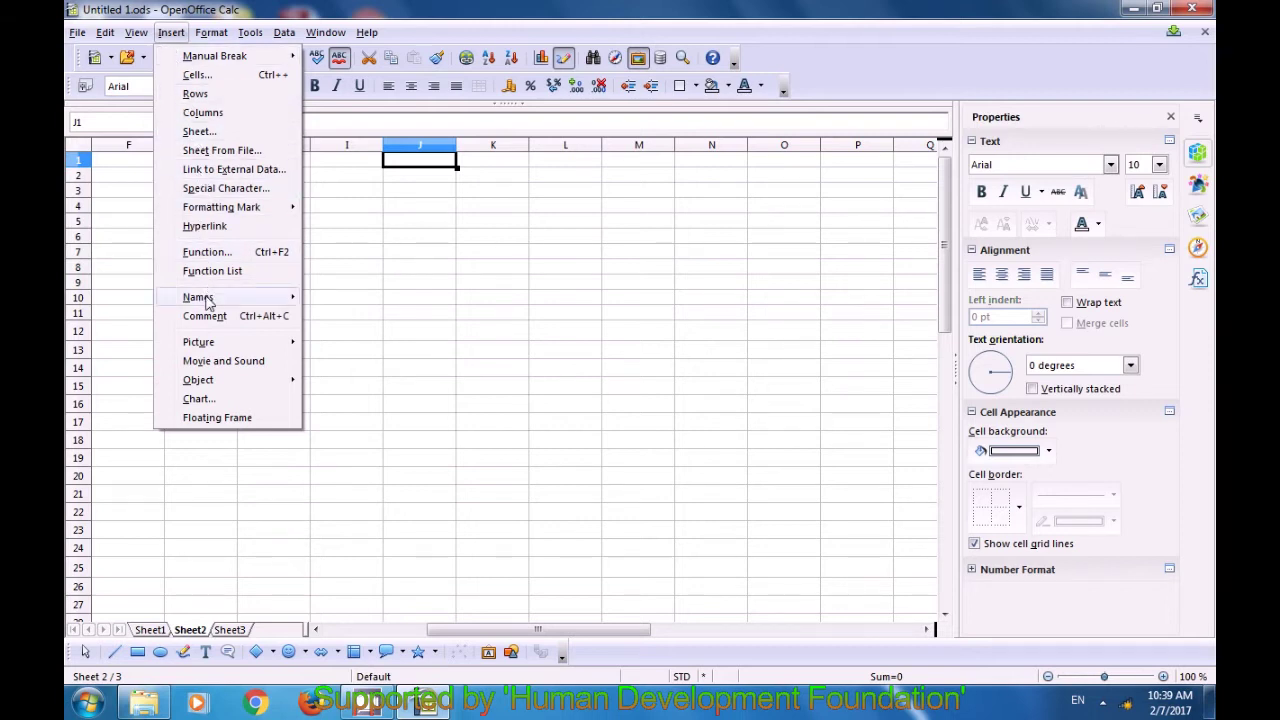
pyautogui.click(205, 176)
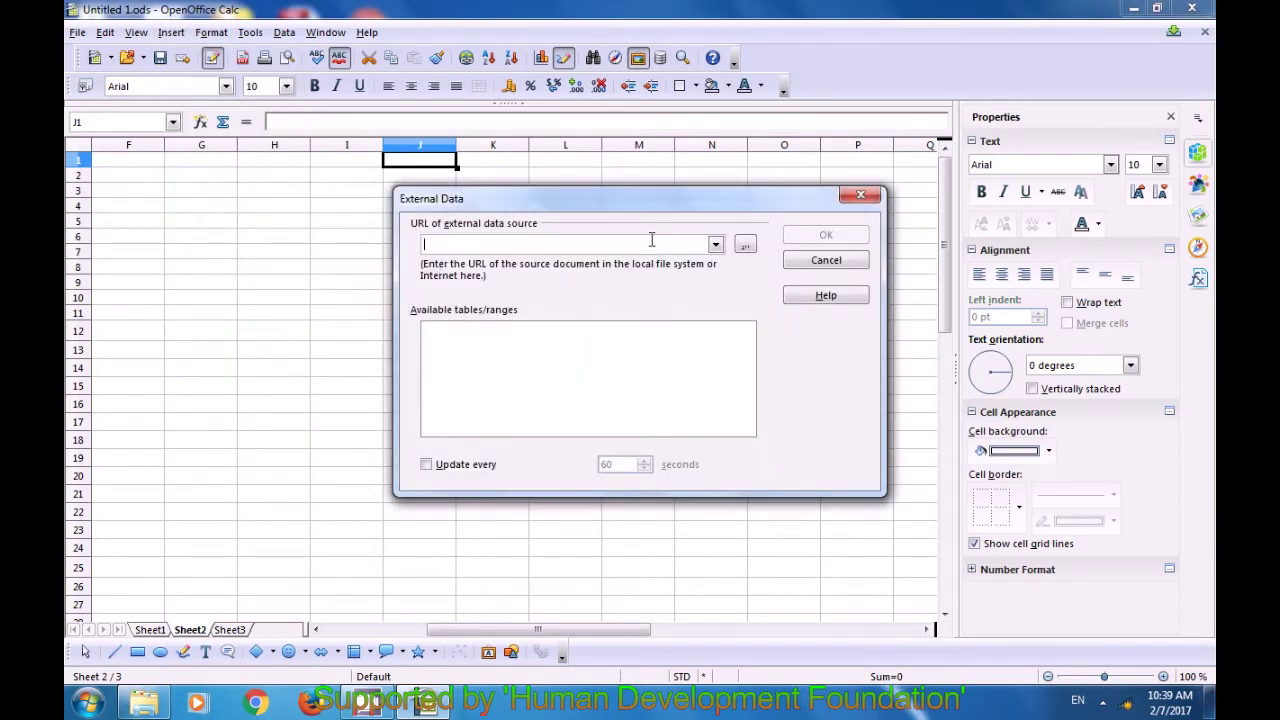
pyautogui.click(715, 245)
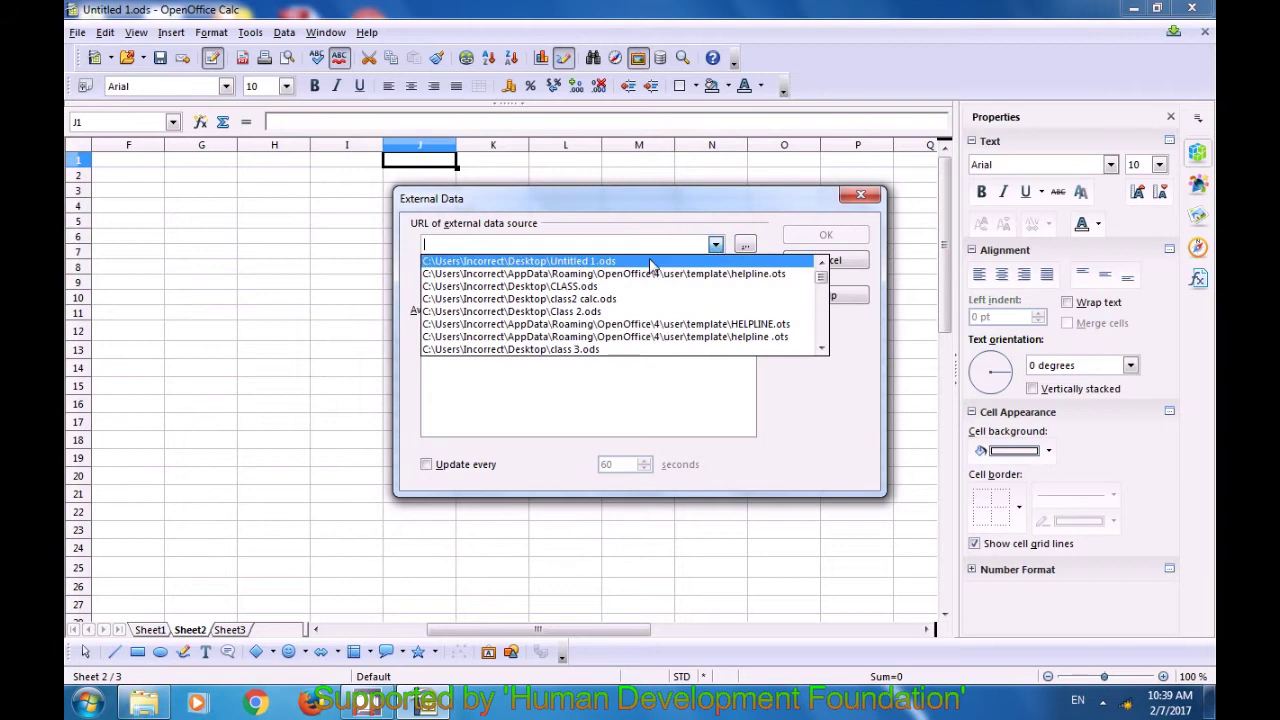
pyautogui.click(596, 261)
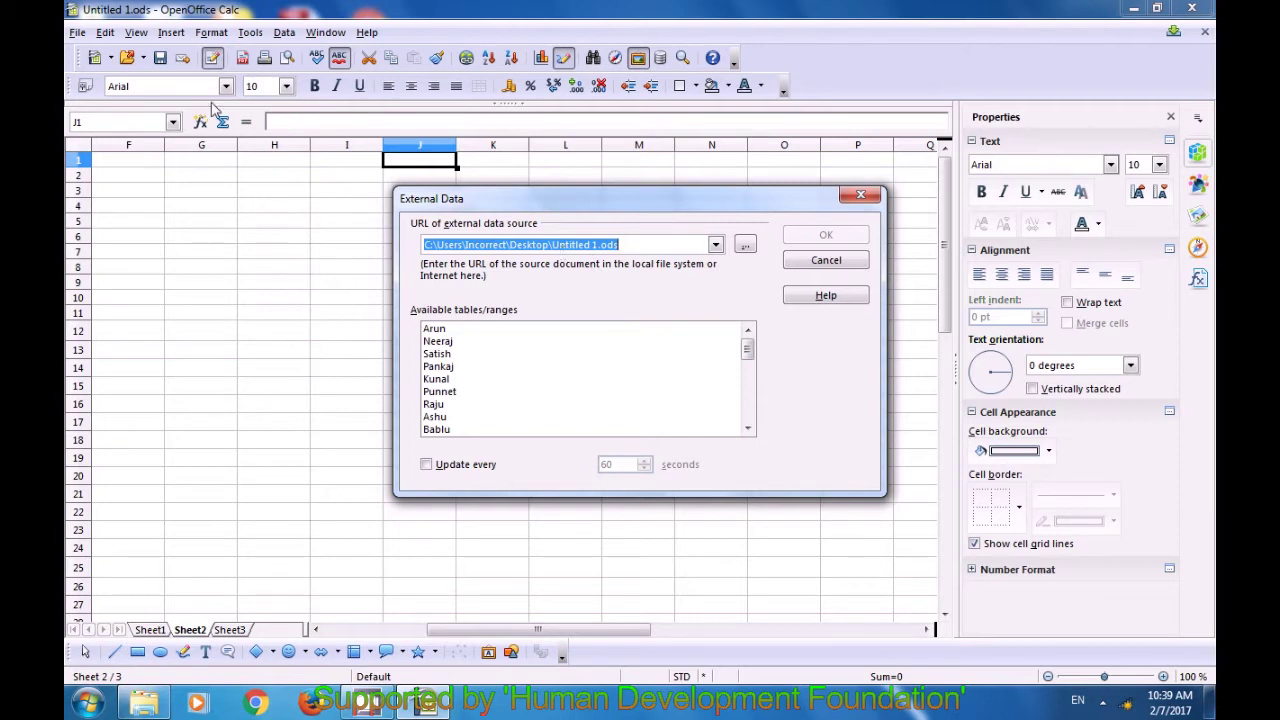
pyautogui.click(442, 330)
pyautogui.scroll(-7, 456, 352)
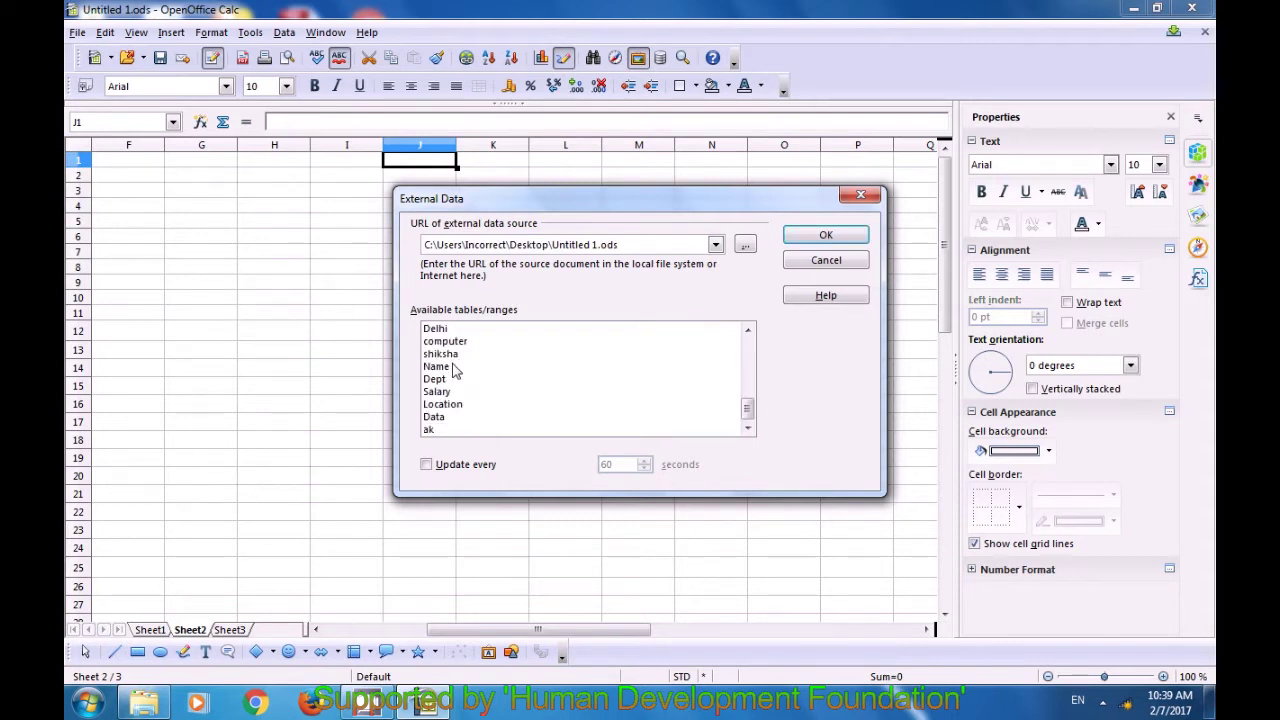
pyautogui.scroll(1, 452, 378)
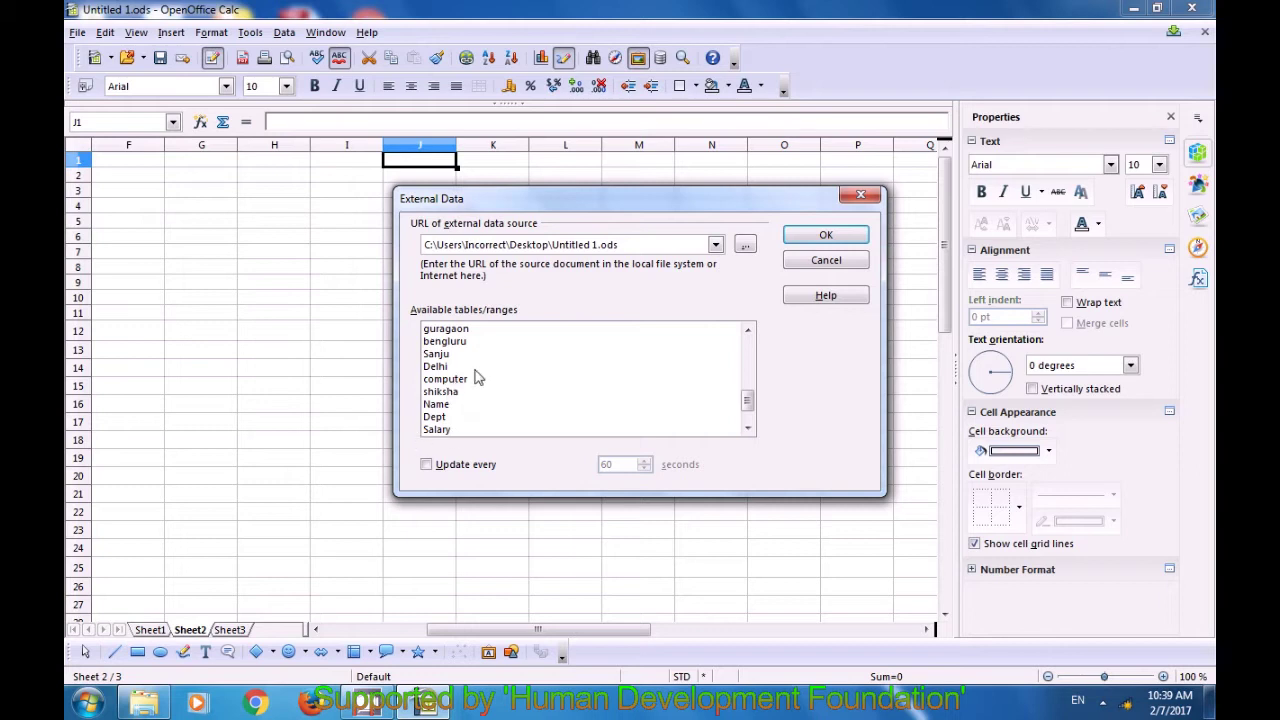
pyautogui.click(860, 195)
pyautogui.click(548, 237)
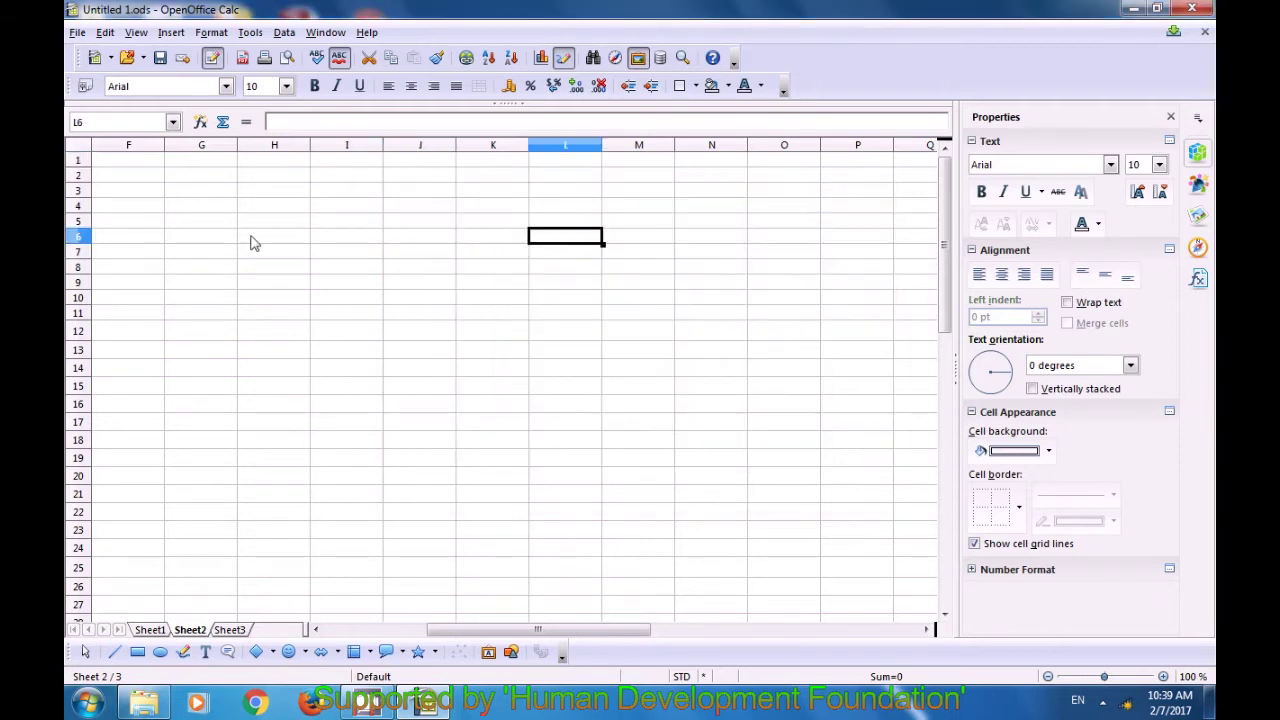
# Step: Close the spreadsheet saving its changes, reopen Untitled 1 from the desktop and dismiss the link update question
pyautogui.click(1194, 9)
pyautogui.click(566, 377)
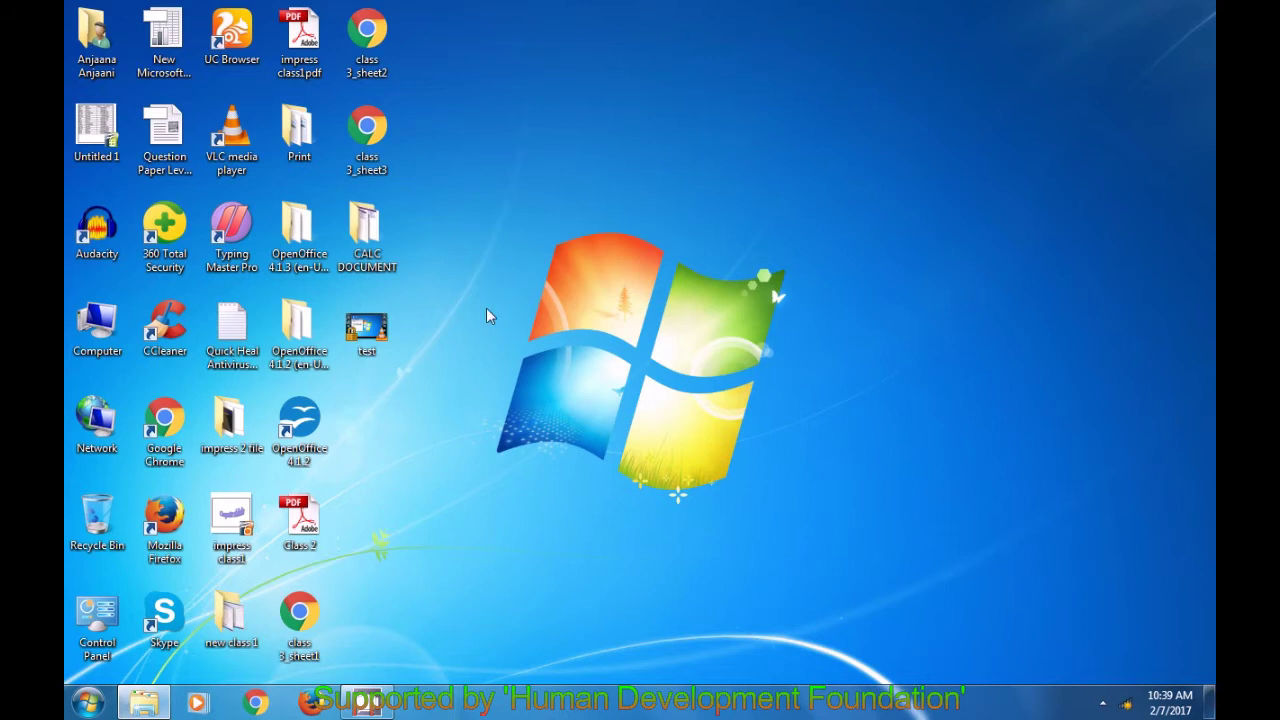
pyautogui.click(84, 133)
pyautogui.doubleClick(84, 133)
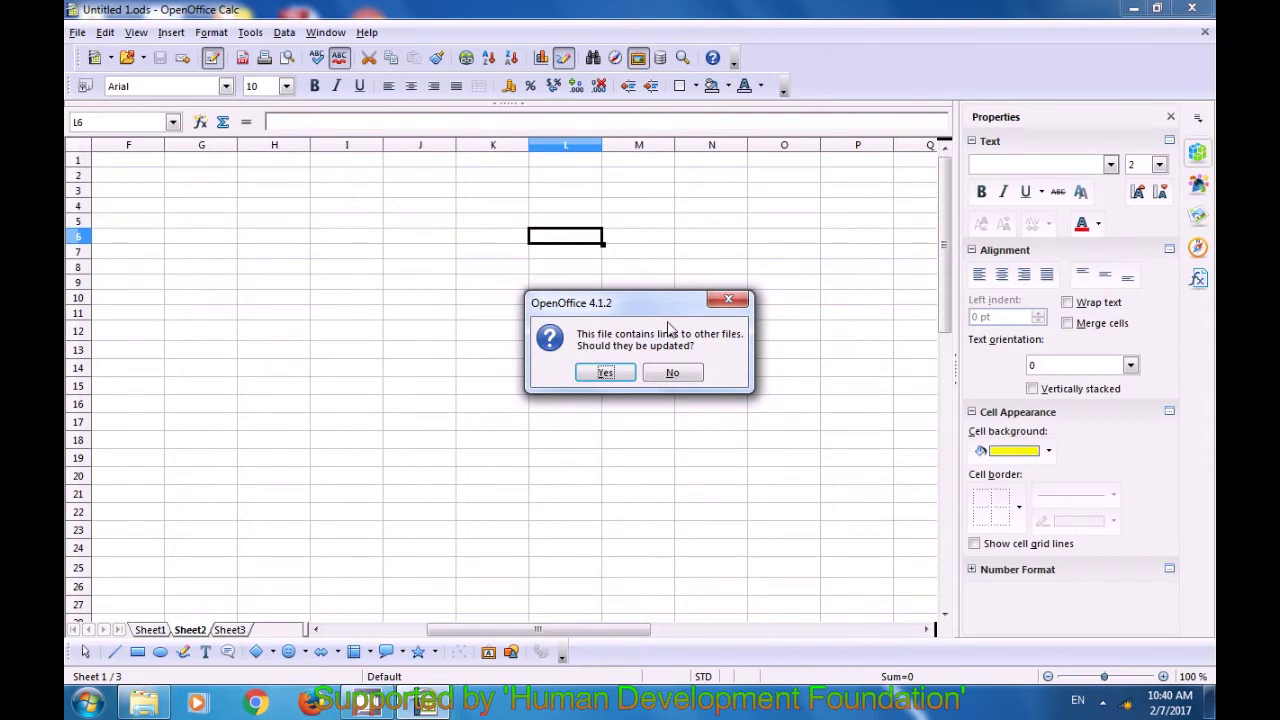
pyautogui.click(728, 299)
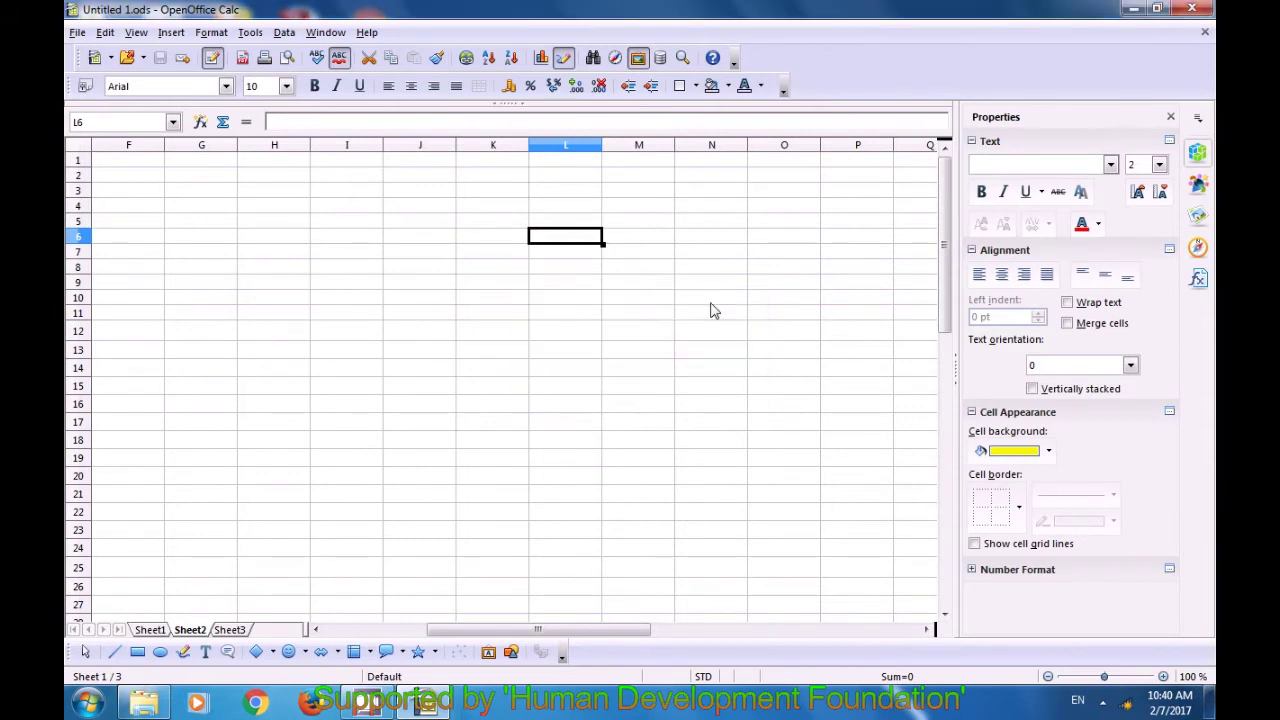
# Step: Check the table on Sheet1, return to Sheet2 and select cell J1
pyautogui.click(148, 629)
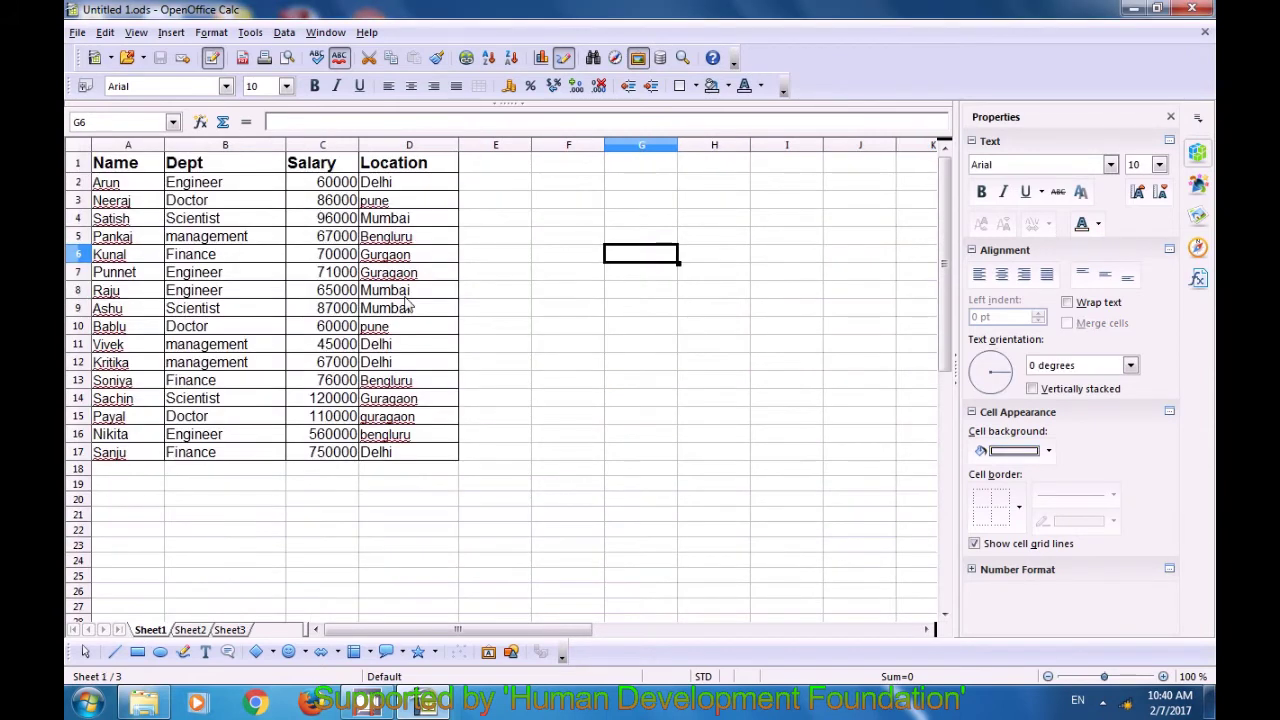
pyautogui.click(194, 634)
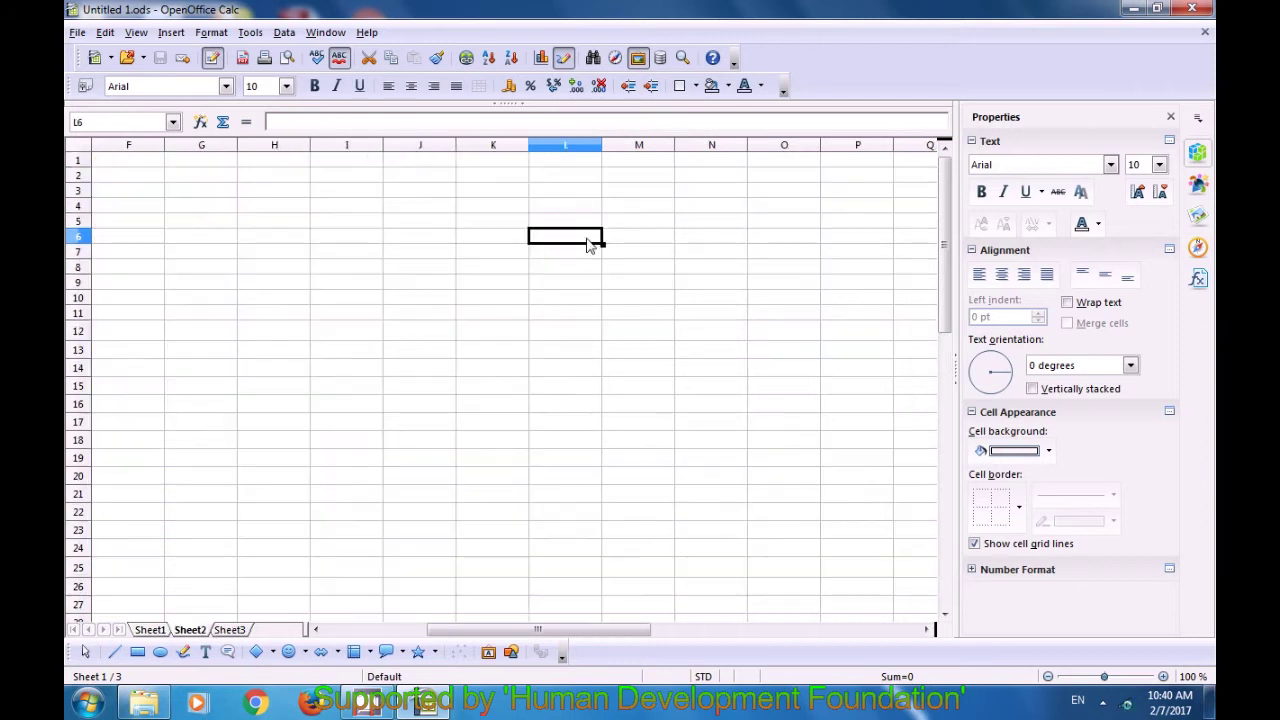
pyautogui.click(562, 162)
pyautogui.click(434, 163)
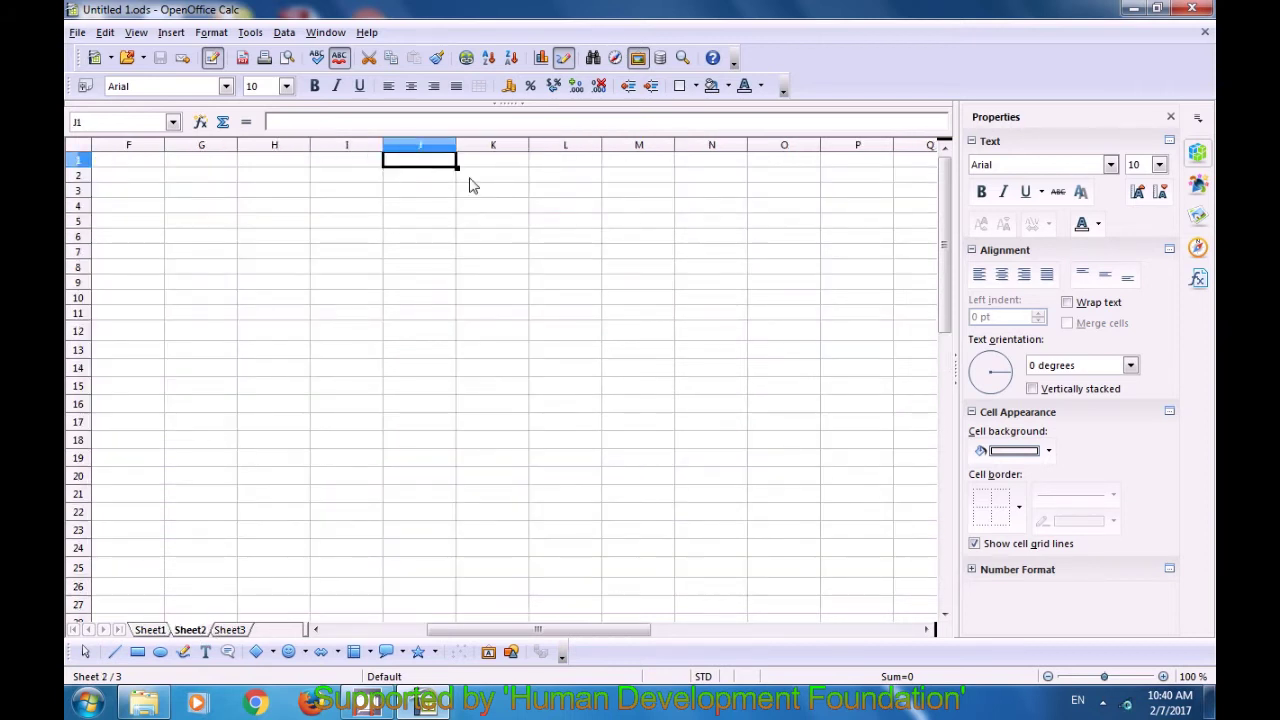
# Step: Link the range compuiter1 from Untitled 1.ods into Sheet2 at cell J1 as external data
pyautogui.click(171, 32)
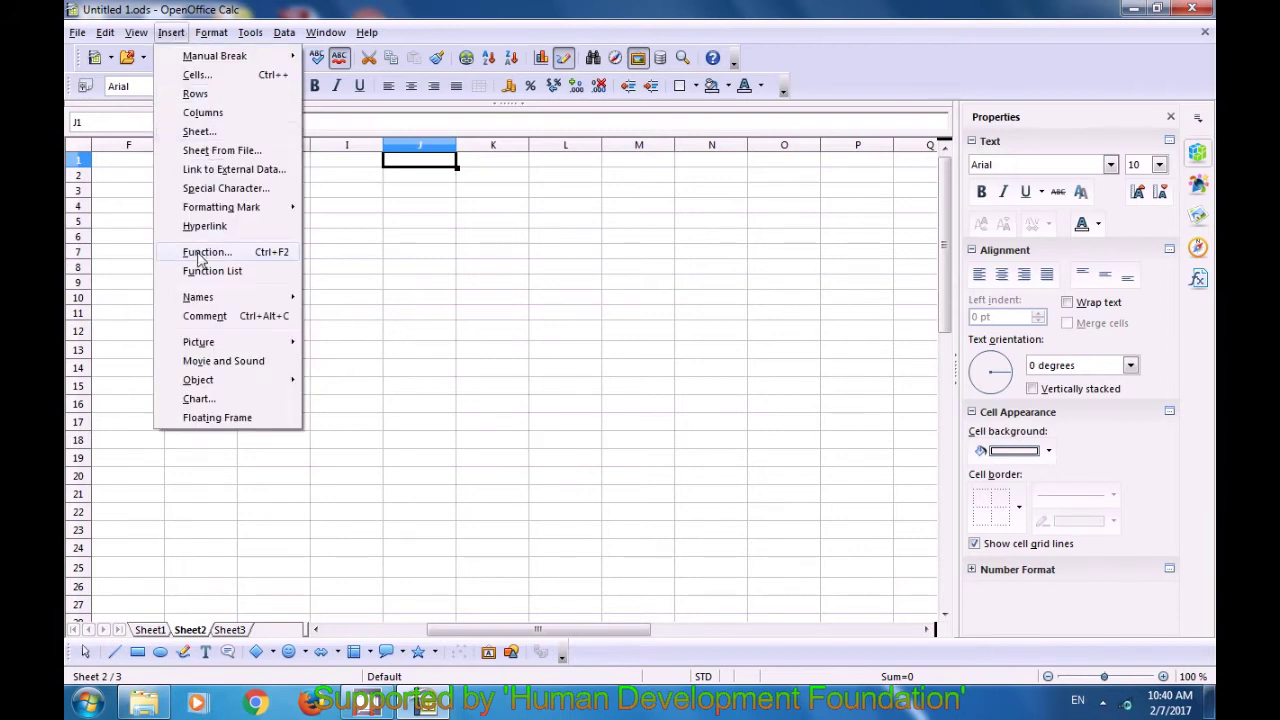
pyautogui.click(201, 170)
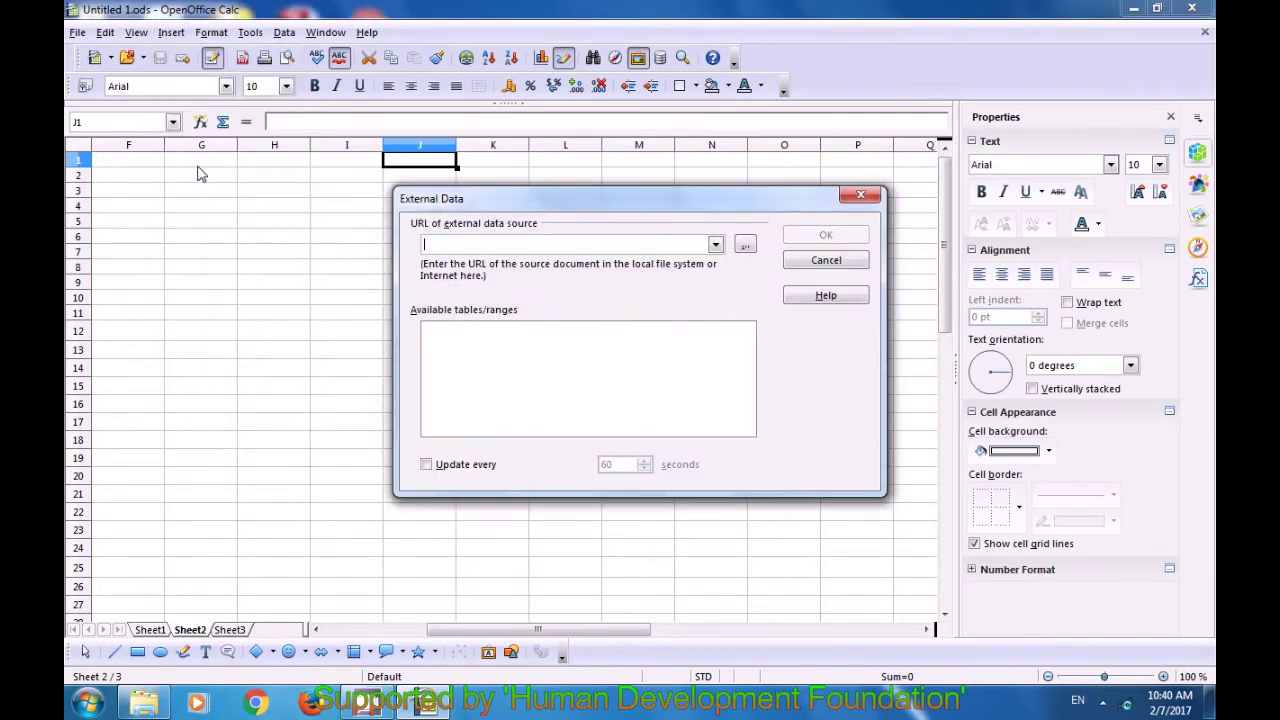
pyautogui.click(715, 244)
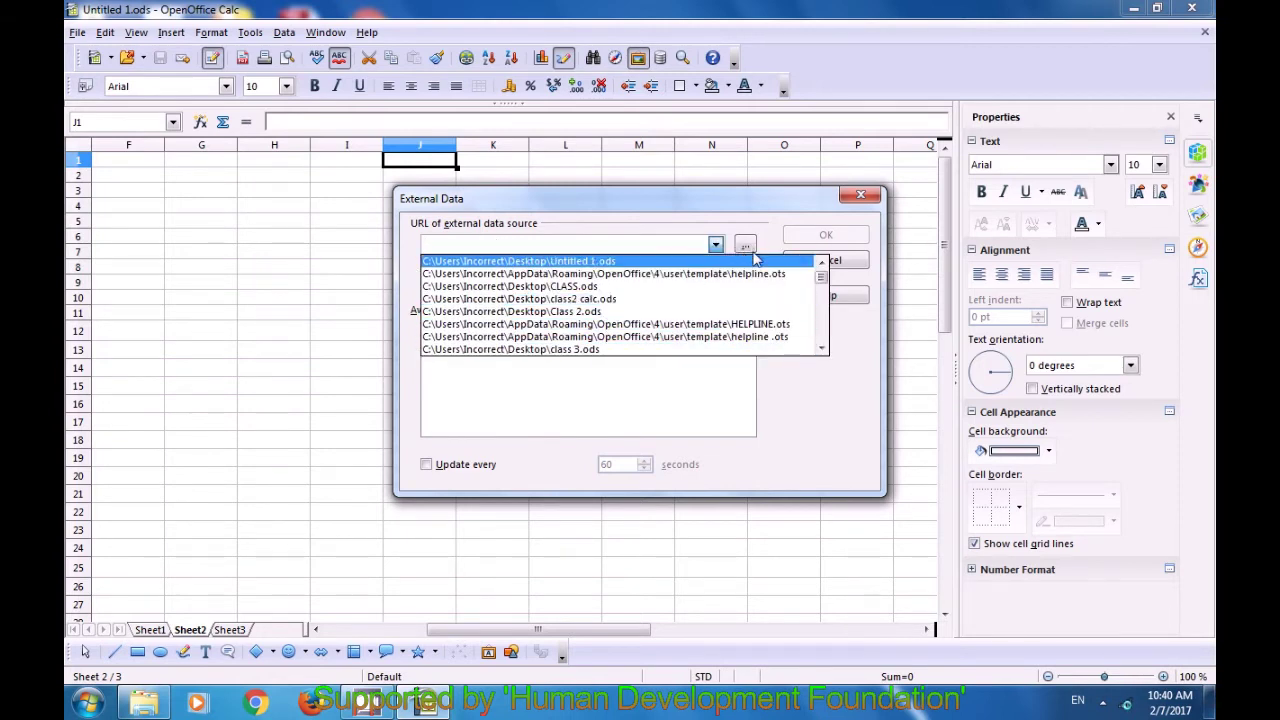
pyautogui.click(603, 262)
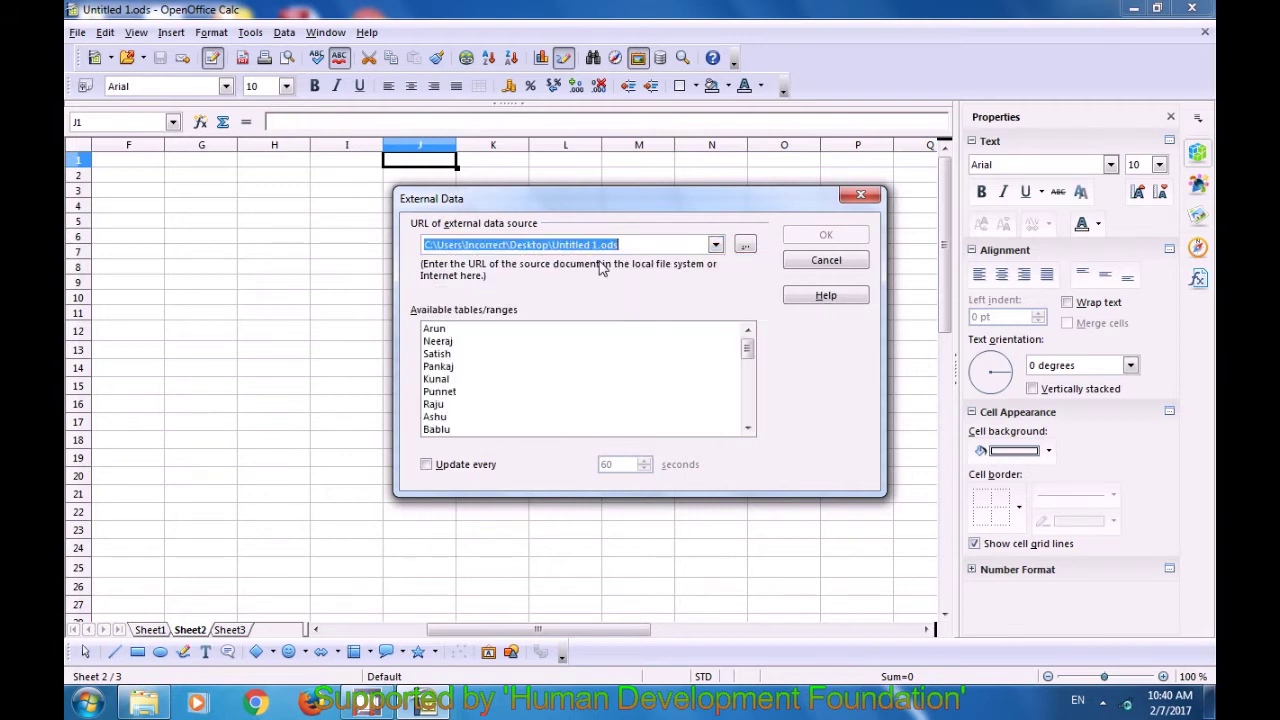
pyautogui.click(443, 335)
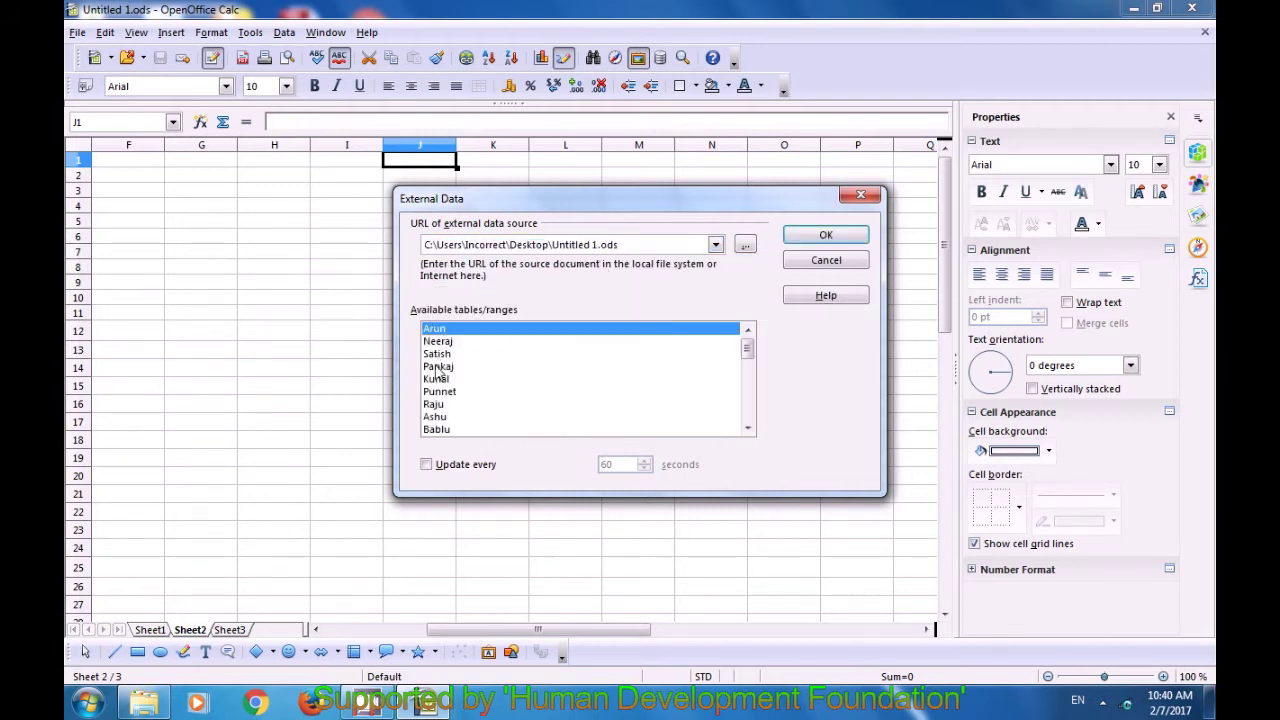
pyautogui.scroll(-5, 438, 372)
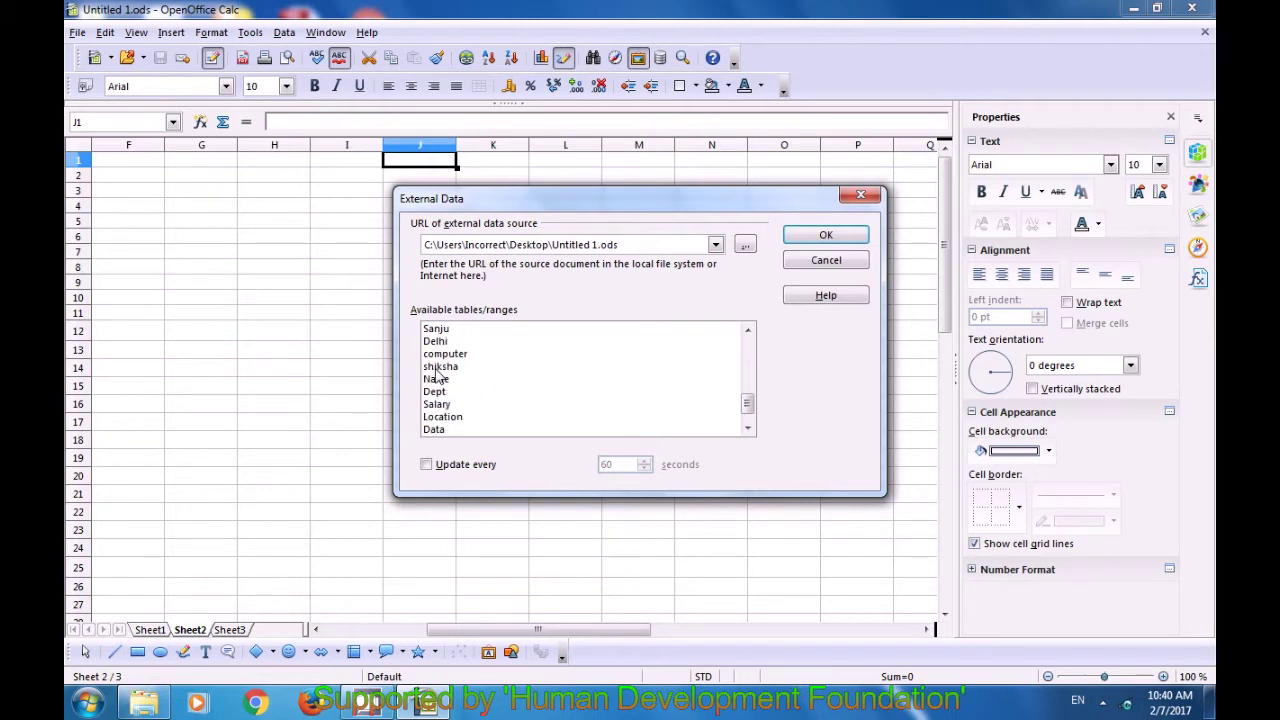
pyautogui.scroll(-1, 438, 372)
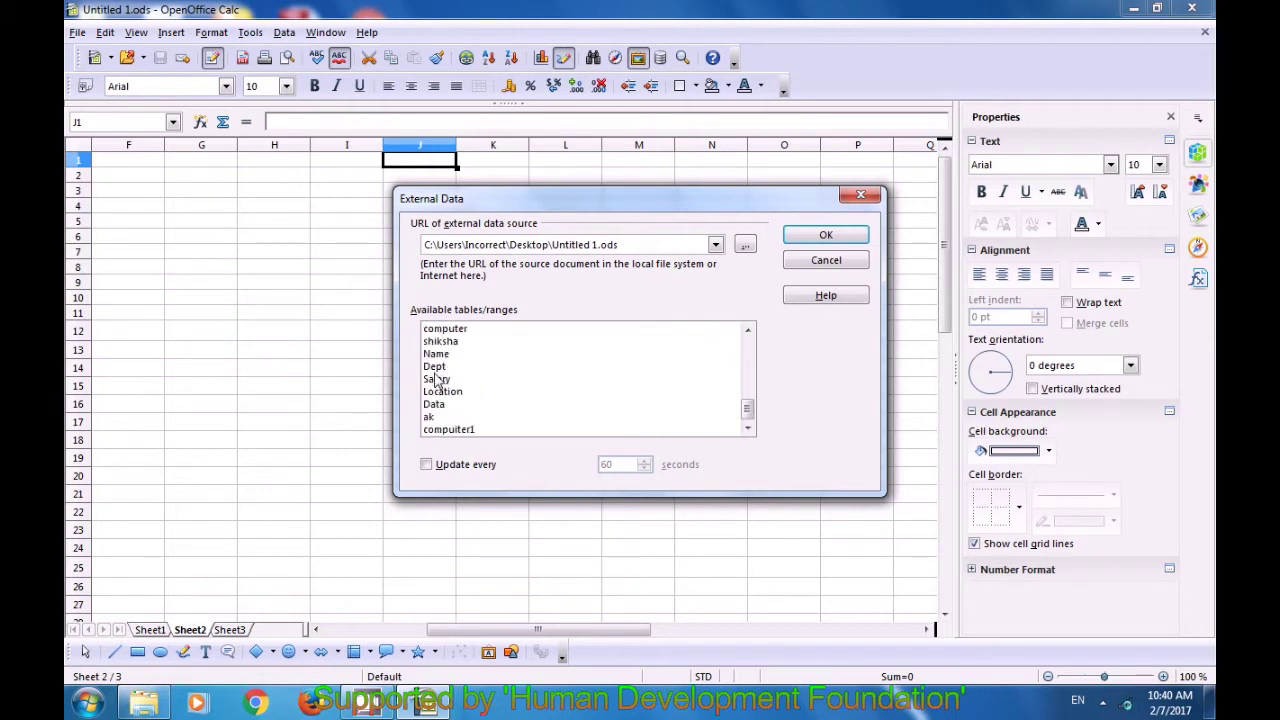
pyautogui.click(450, 433)
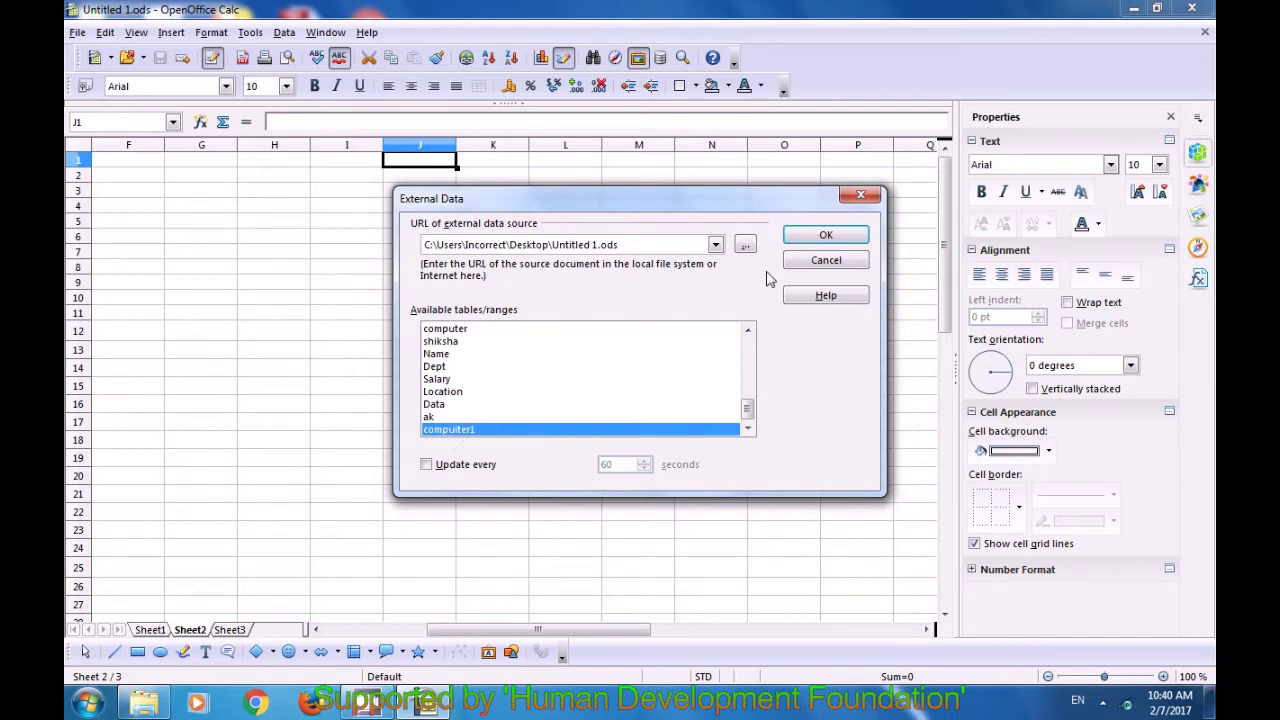
pyautogui.click(813, 240)
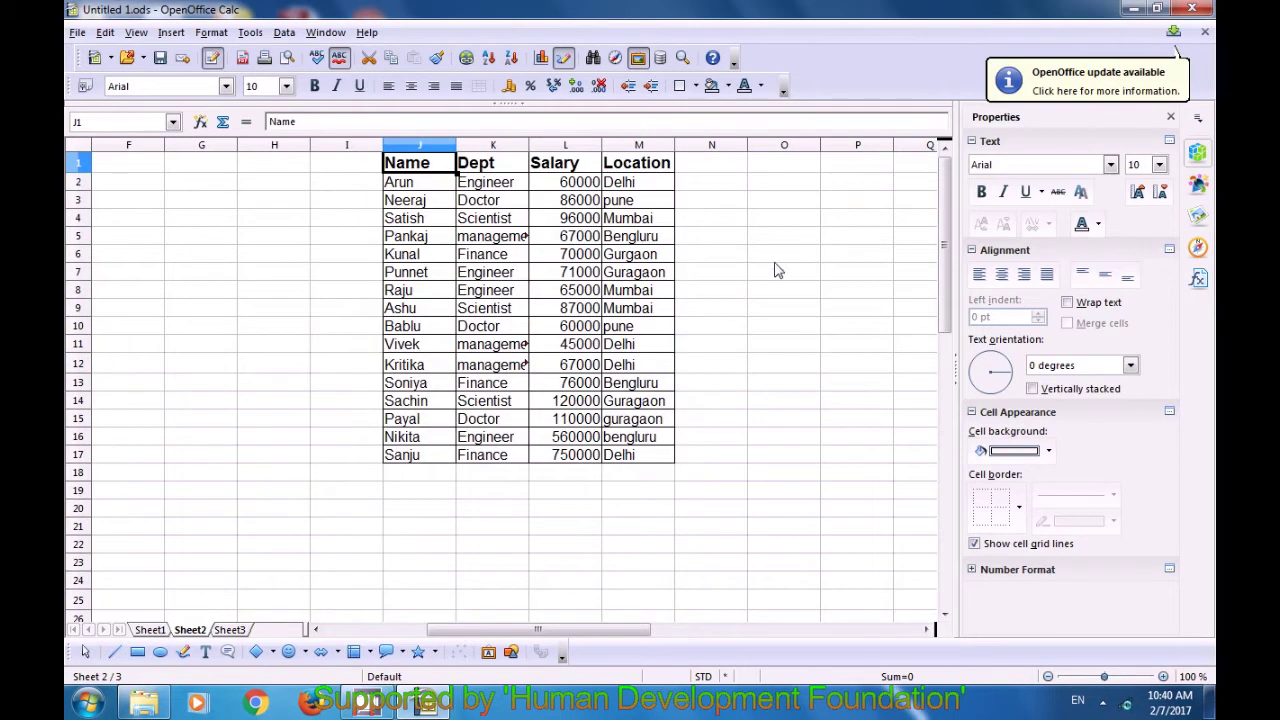
# Step: Compare the linked table on Sheet2 with the source table on Sheet1 and return to Sheet2
pyautogui.click(293, 203)
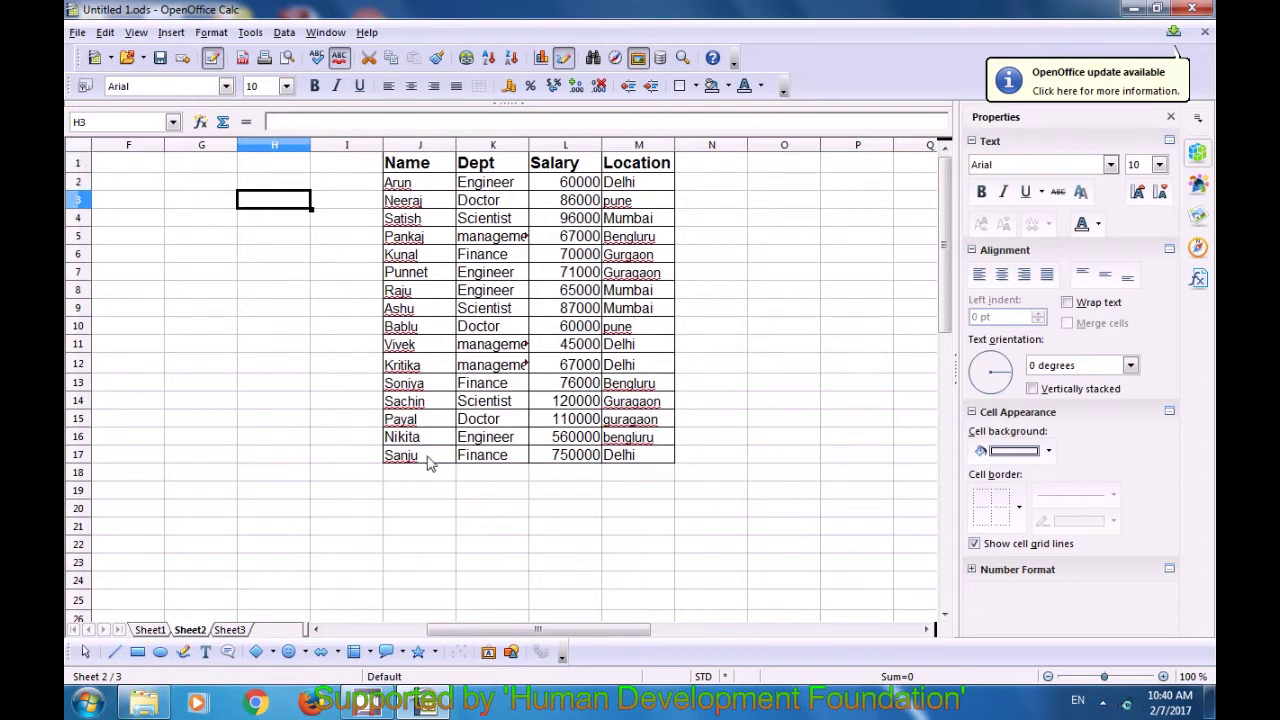
pyautogui.click(150, 630)
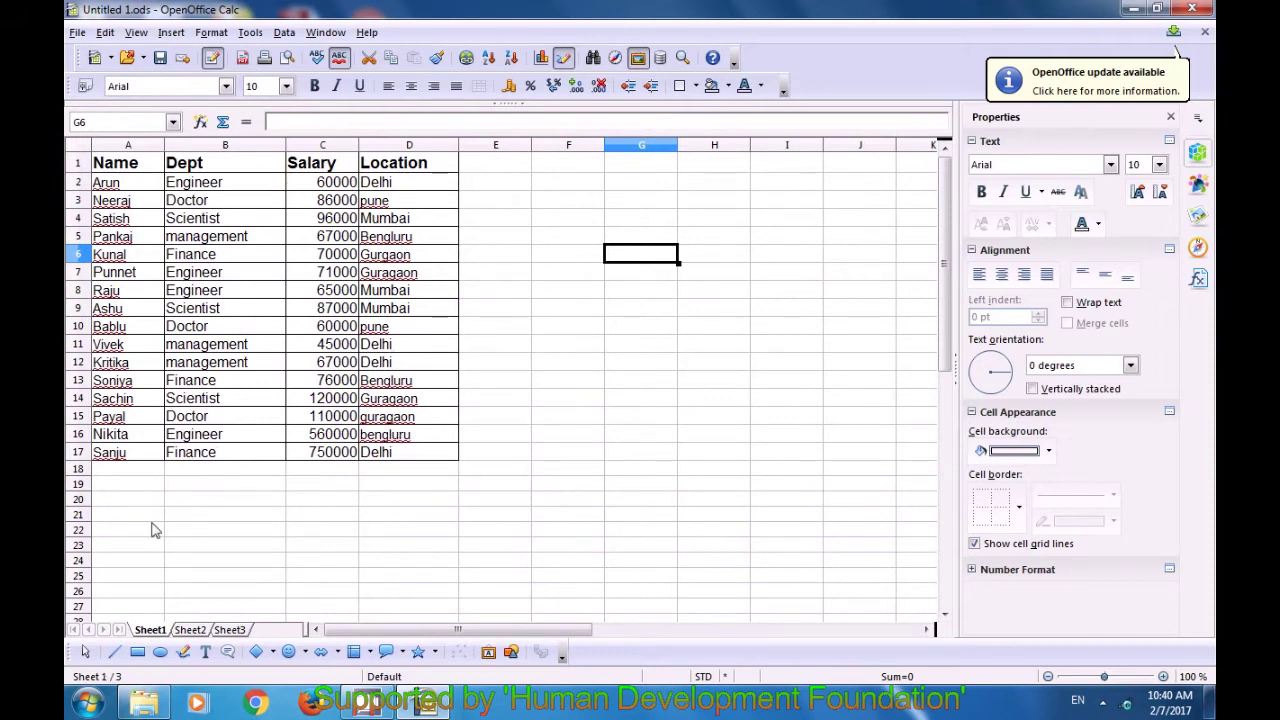
pyautogui.click(189, 630)
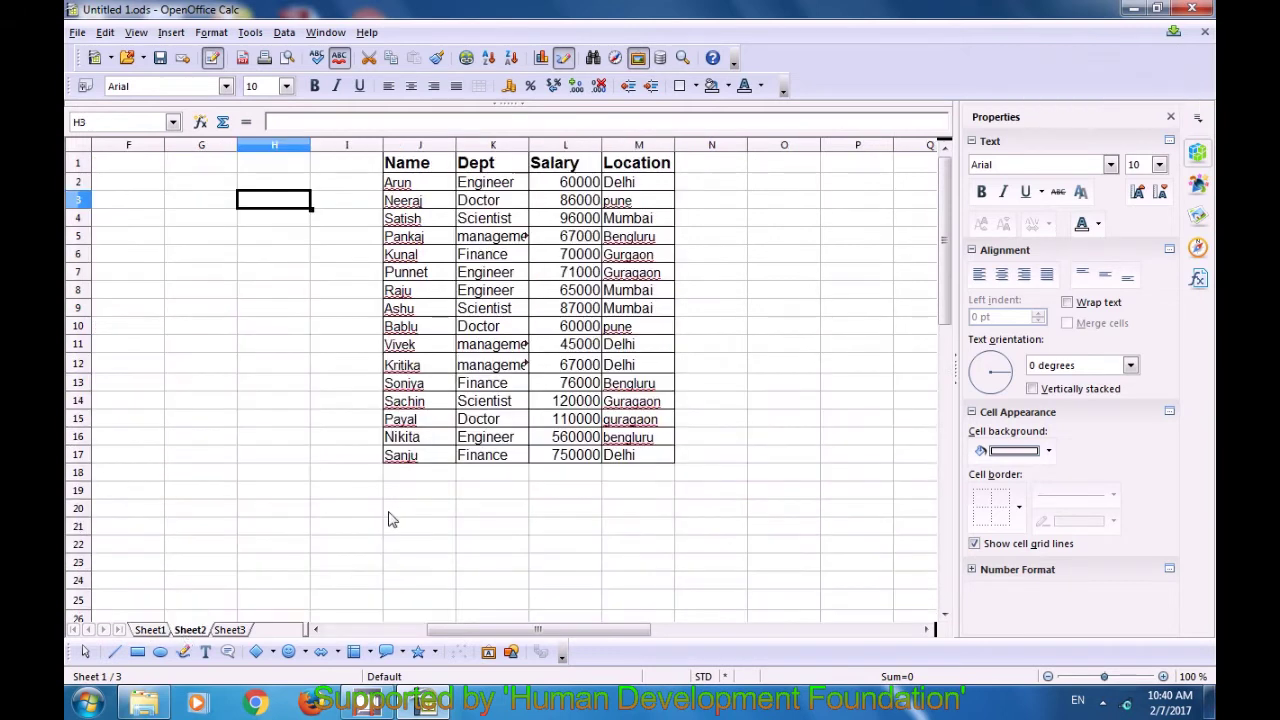
pyautogui.click(449, 492)
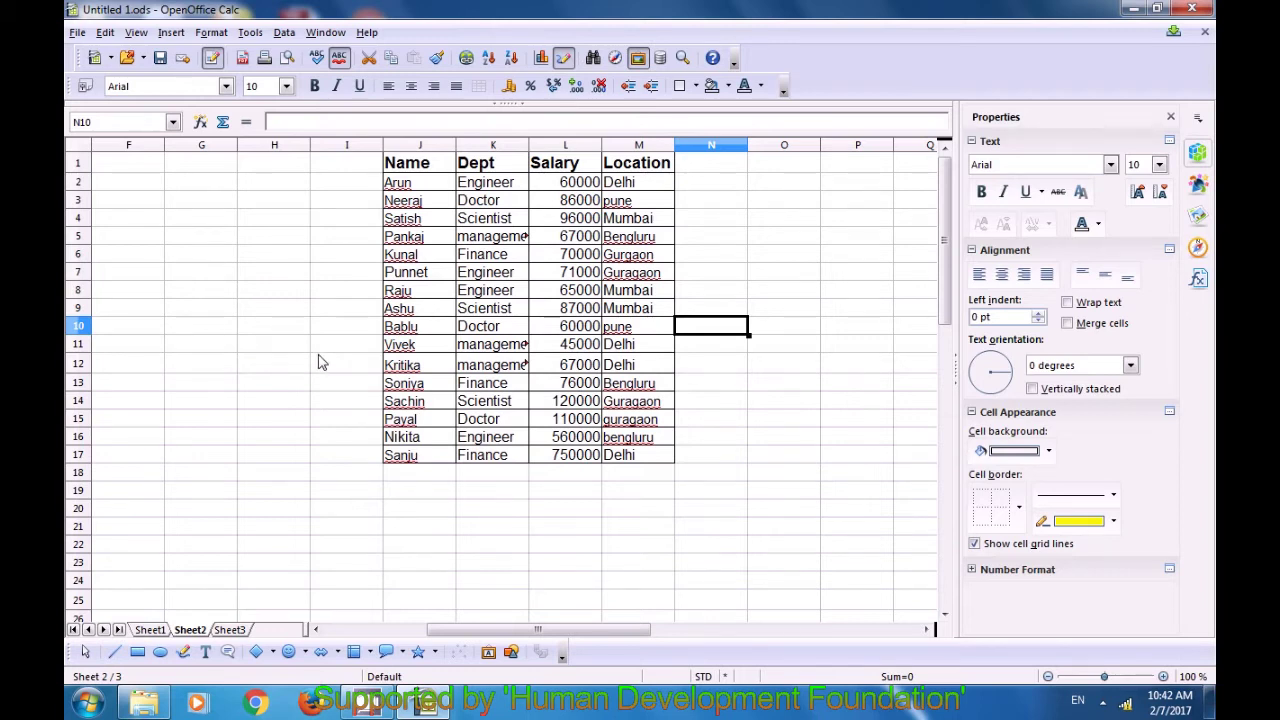
# Step: Switch to Sheet1, review the available Names commands without choosing one, and select cell G5
pyautogui.click(160, 630)
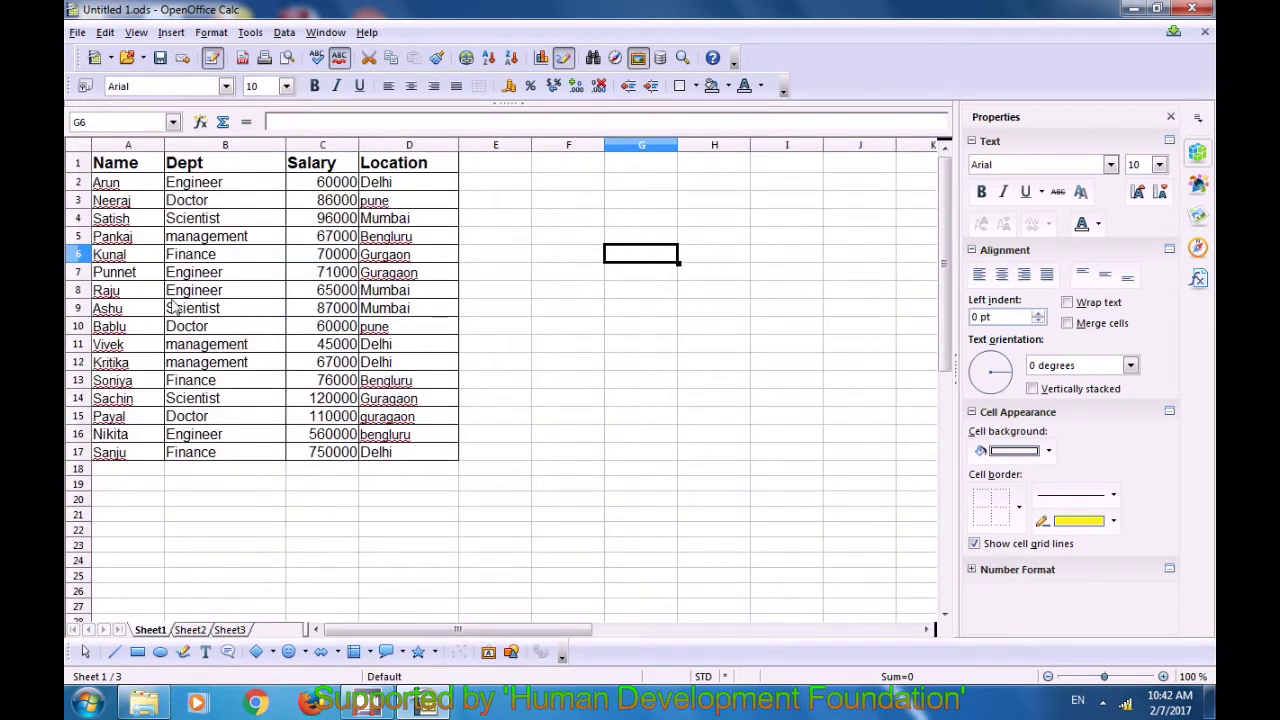
pyautogui.click(171, 32)
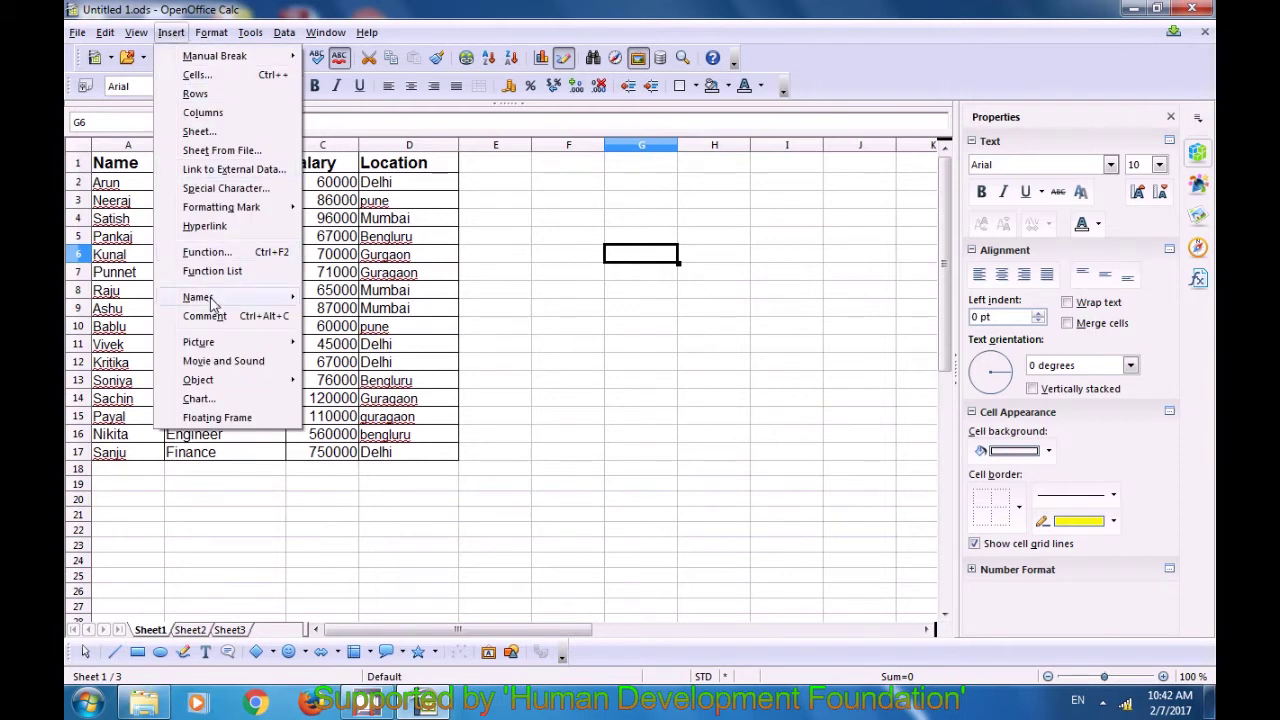
pyautogui.moveTo(212, 303)
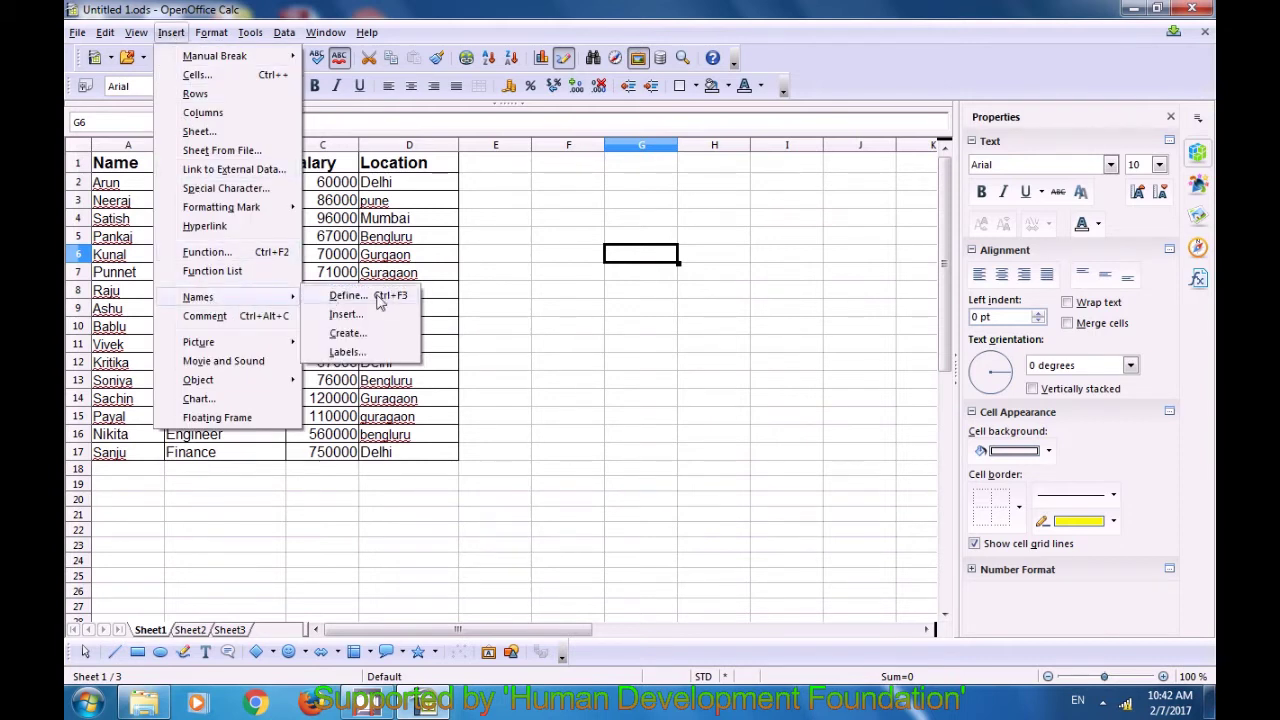
pyautogui.click(548, 289)
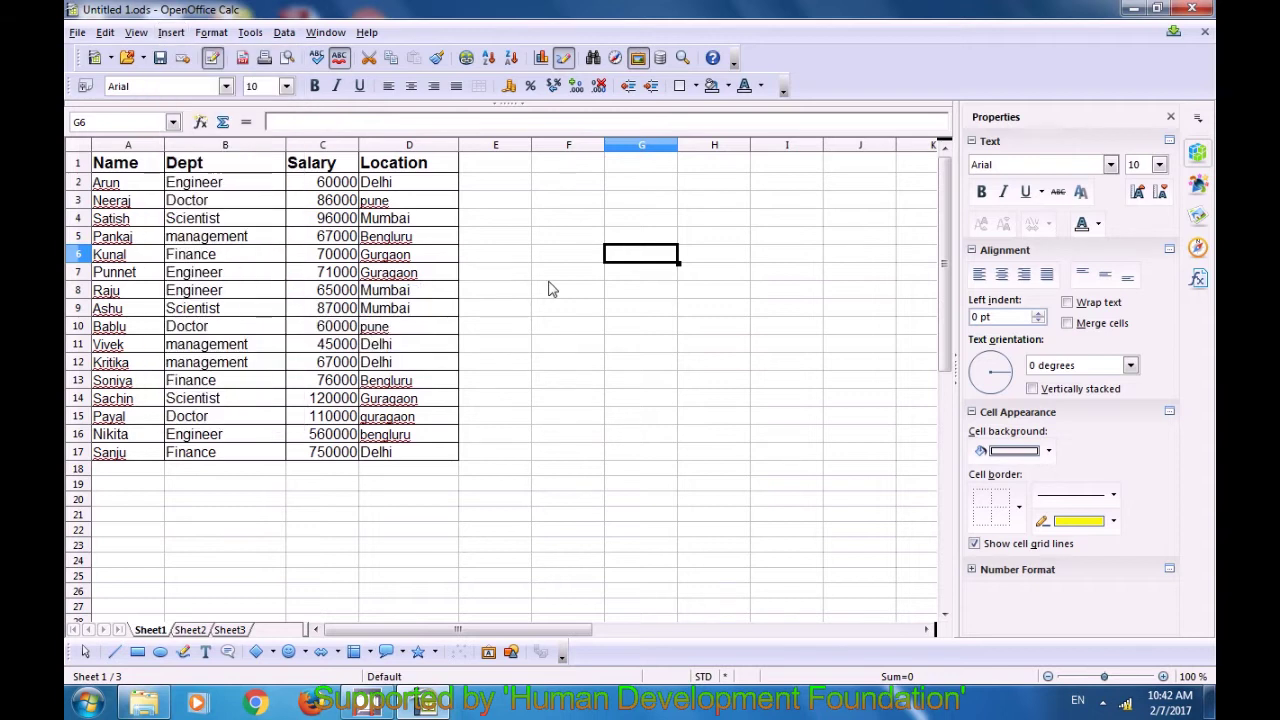
pyautogui.click(645, 185)
pyautogui.click(644, 237)
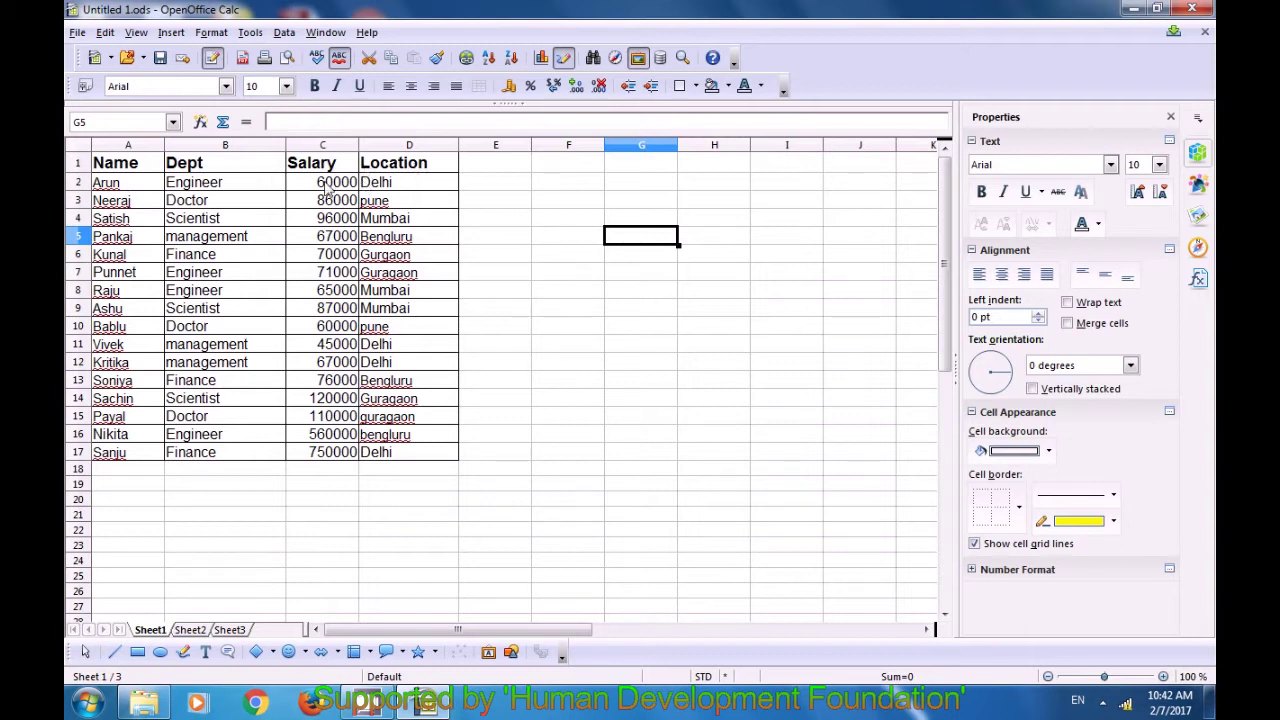
# Step: Select the header cells A1:D1 on Sheet1 and try to define the name CS1 for them
pyautogui.moveTo(120, 168); pyautogui.dragTo(407, 165)
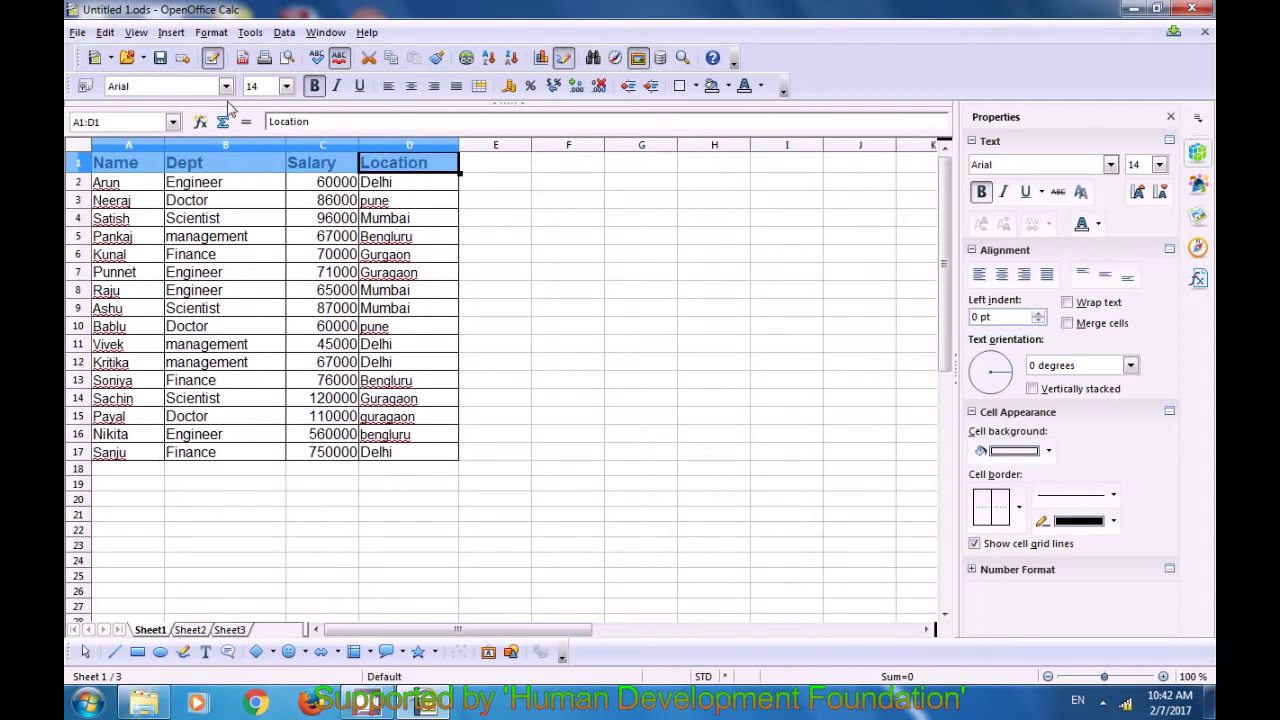
pyautogui.click(176, 34)
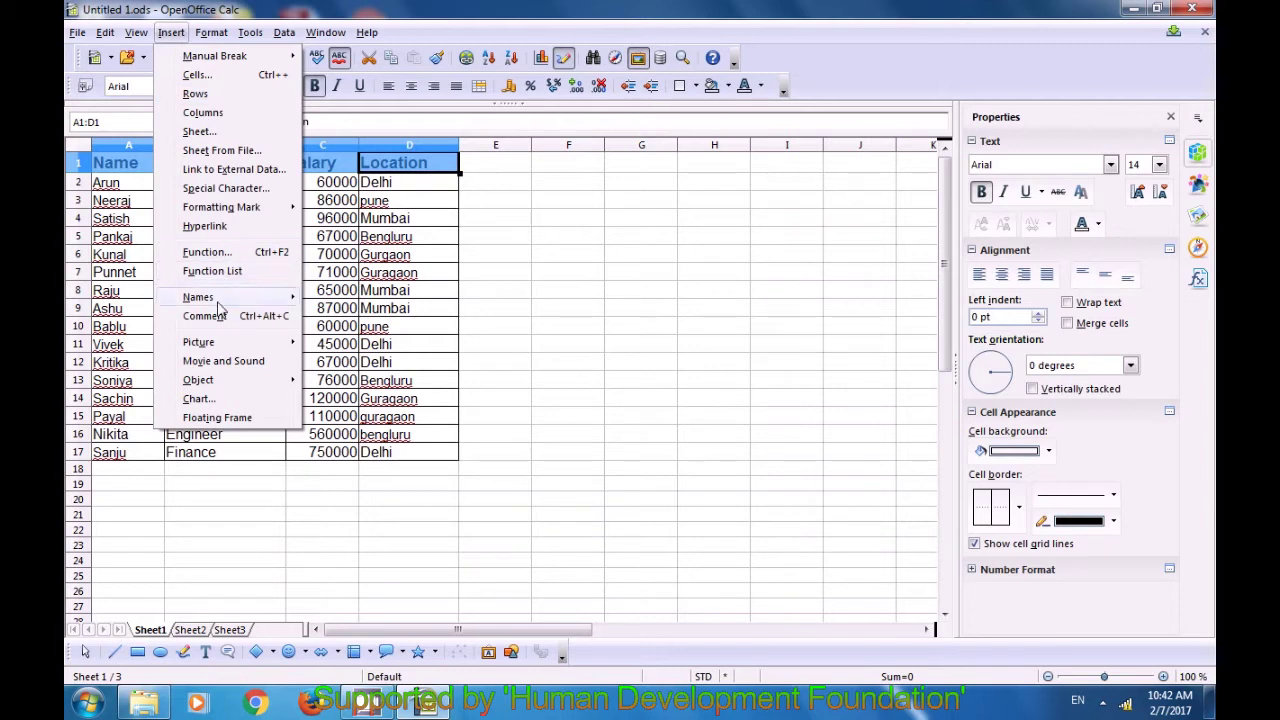
pyautogui.moveTo(215, 297)
pyautogui.click(344, 302)
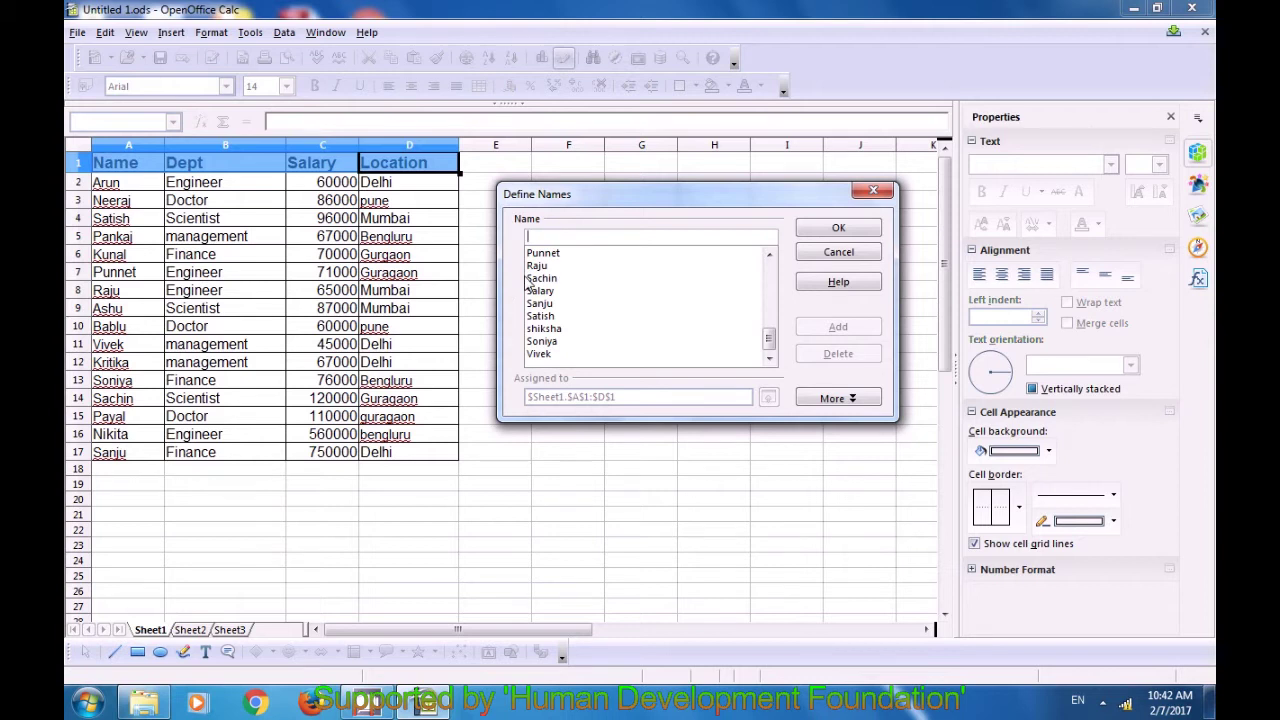
pyautogui.write('s')
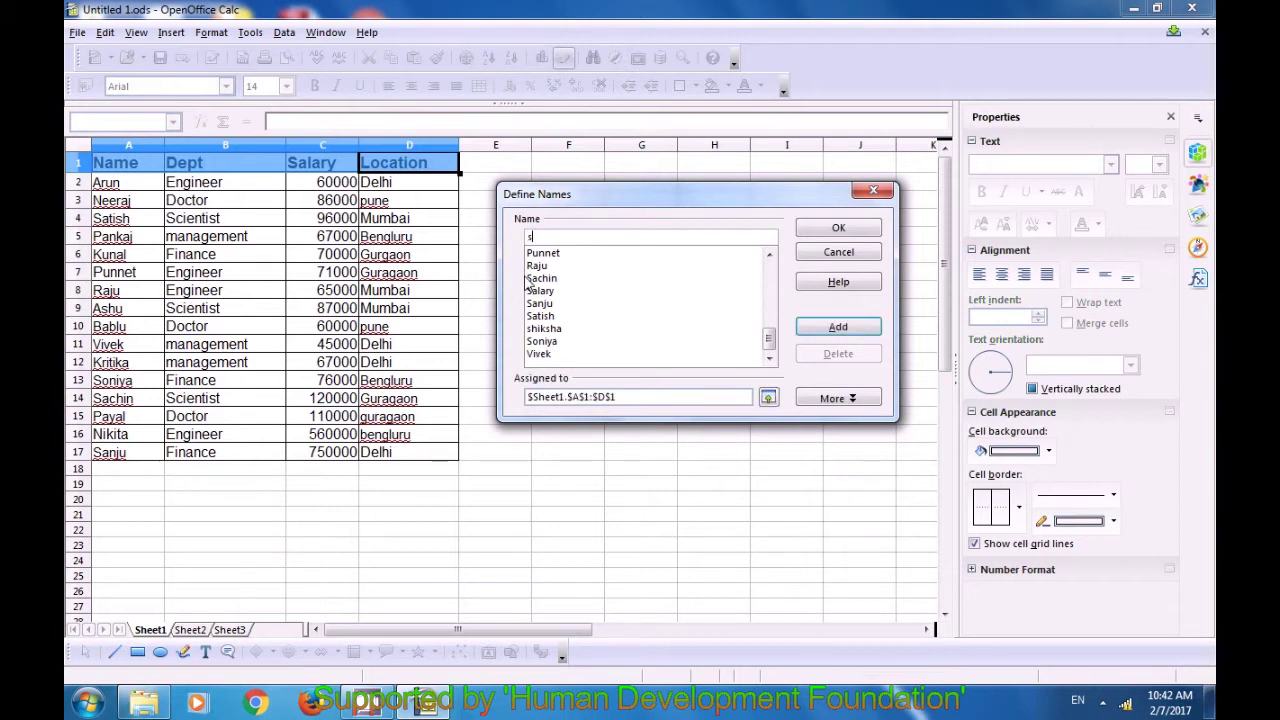
pyautogui.press('BackSpace')
pyautogui.write('cs')
pyautogui.click(829, 331)
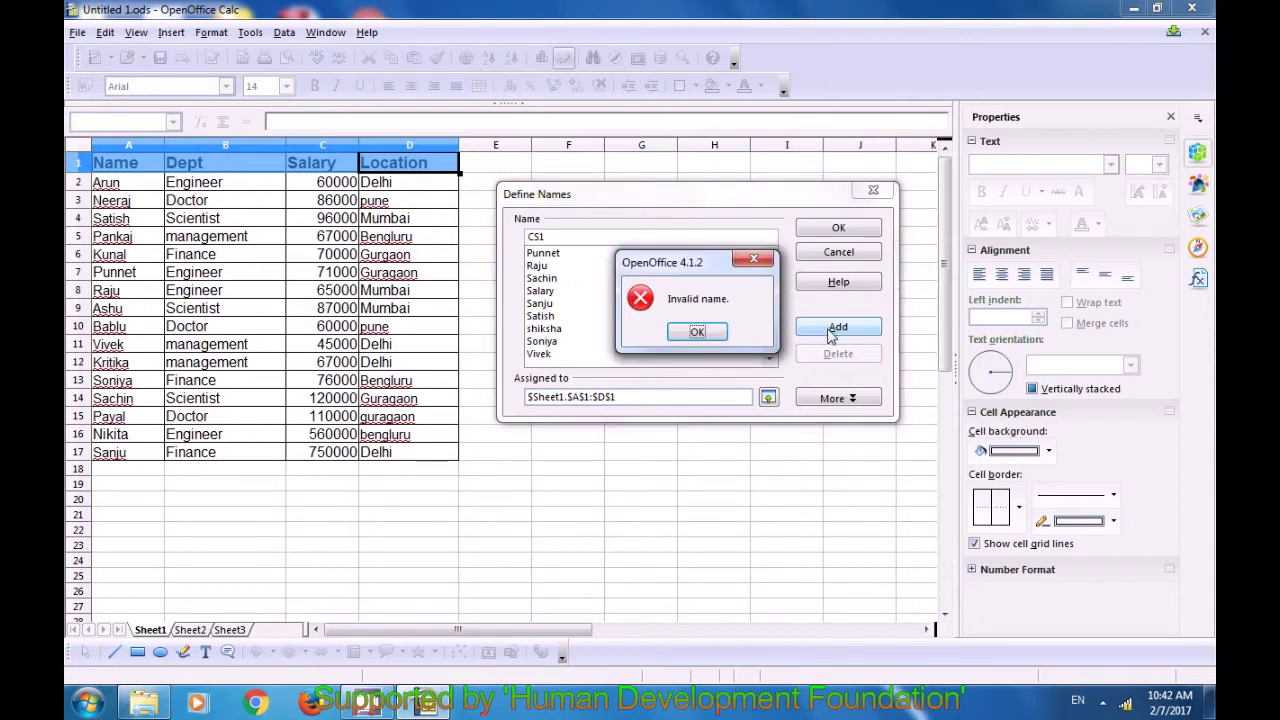
pyautogui.click(697, 331)
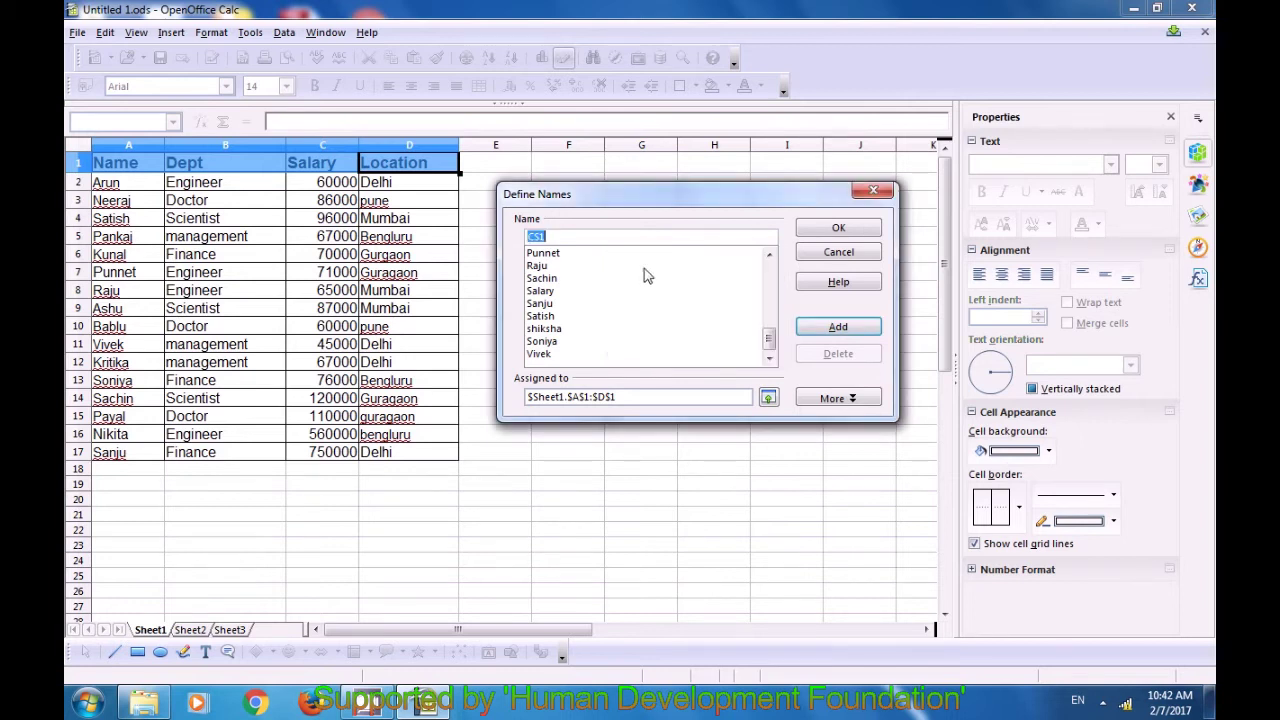
# Step: Change the name to CS, add it for the header range A1:D1, close the dialog and select cell G6
pyautogui.click(610, 233)
pyautogui.click(815, 327)
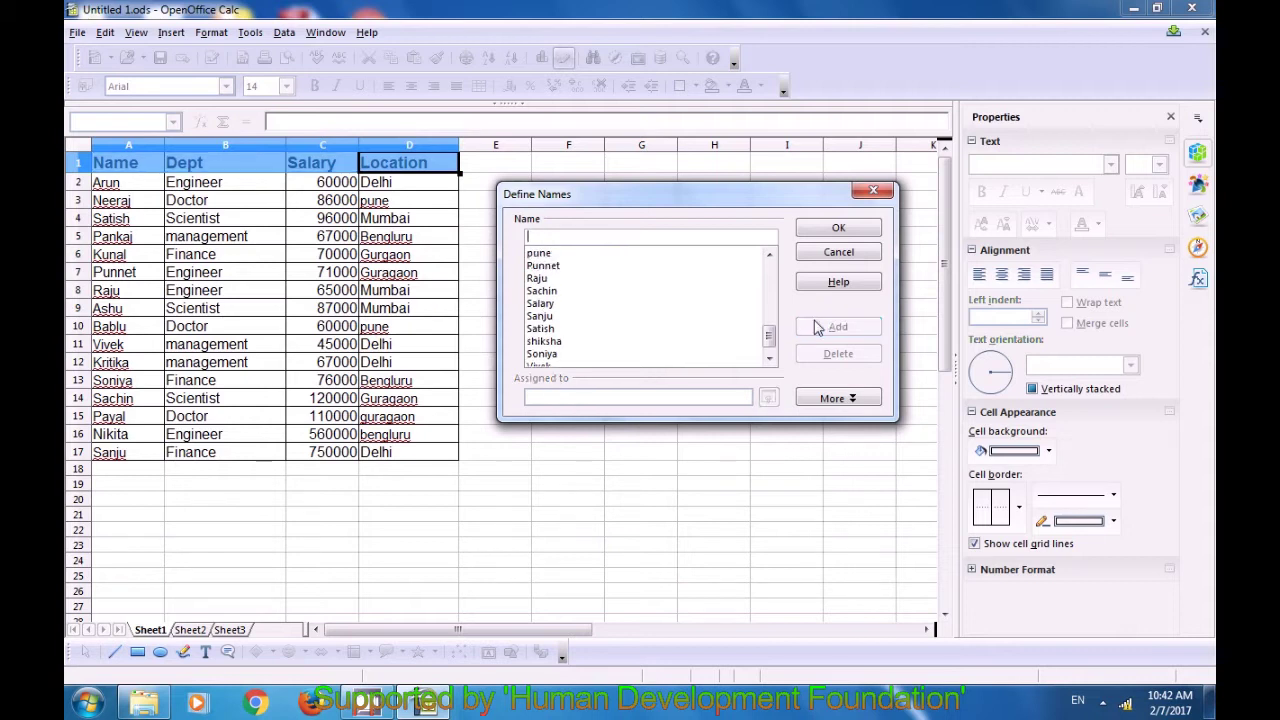
pyautogui.click(826, 231)
pyautogui.click(623, 255)
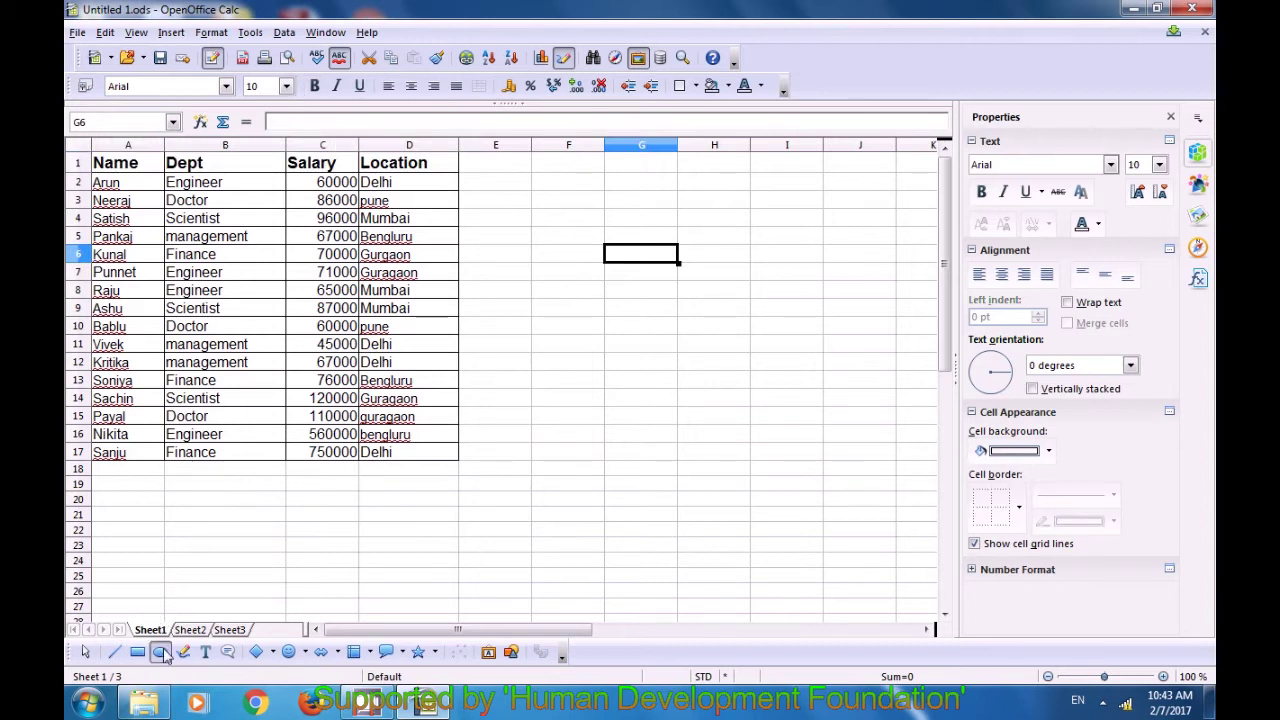
# Step: Insert the defined name CS as a formula in cell F21 of Sheet2
pyautogui.click(190, 630)
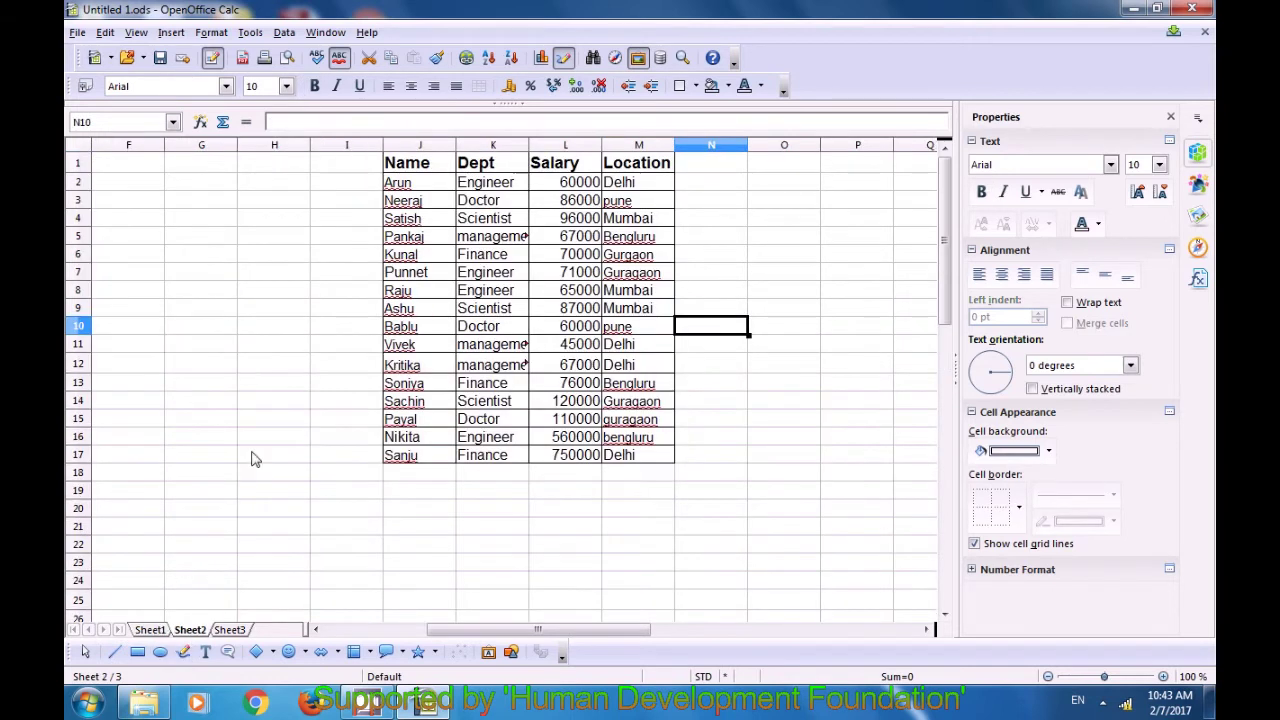
pyautogui.click(140, 530)
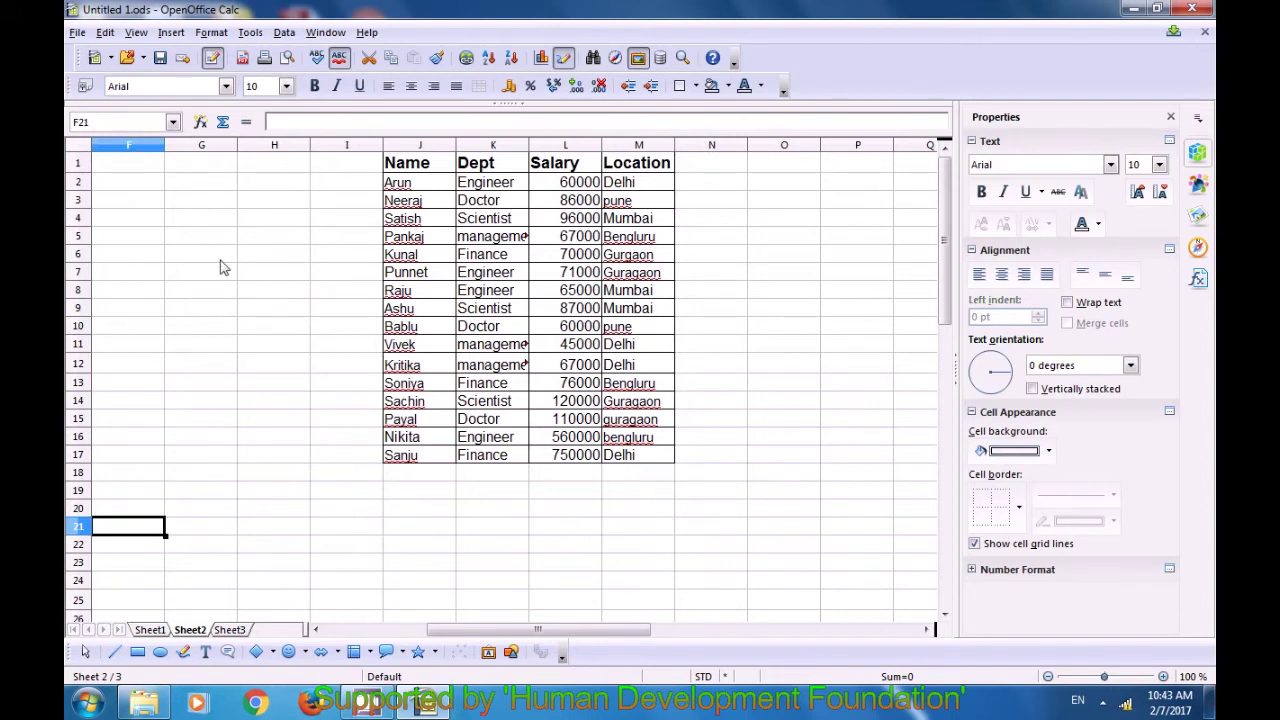
pyautogui.click(172, 33)
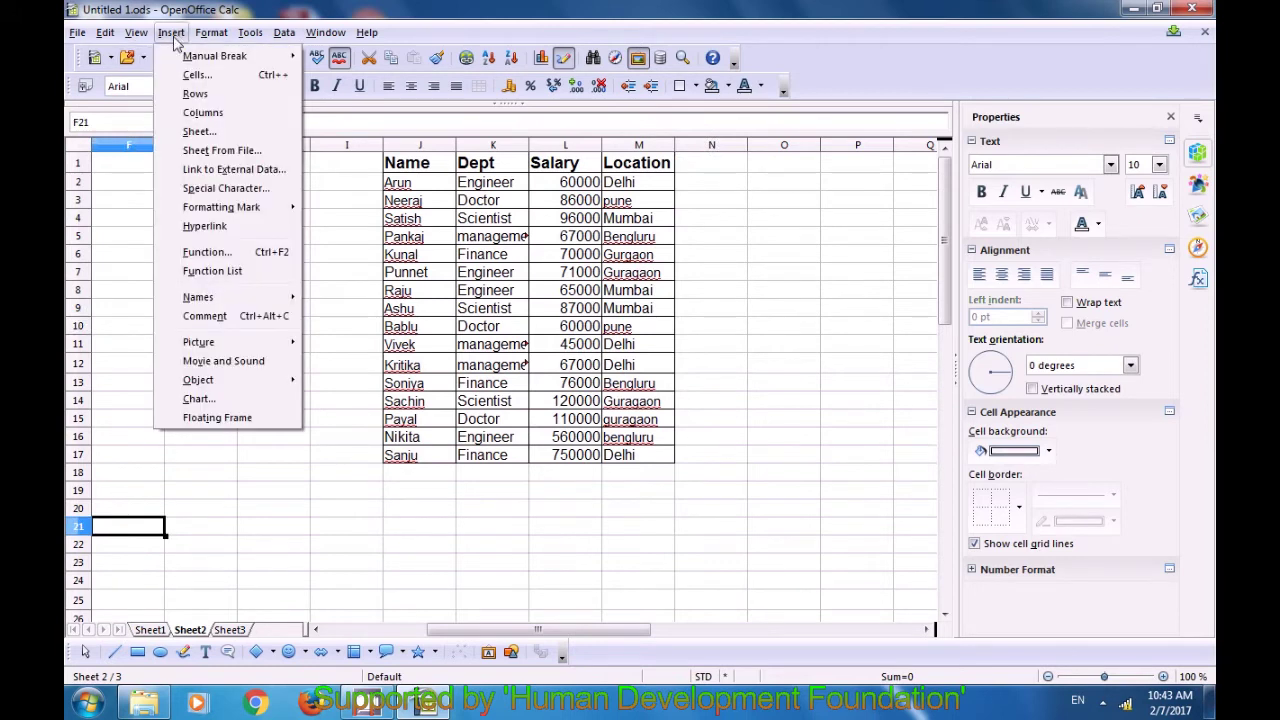
pyautogui.moveTo(198, 300)
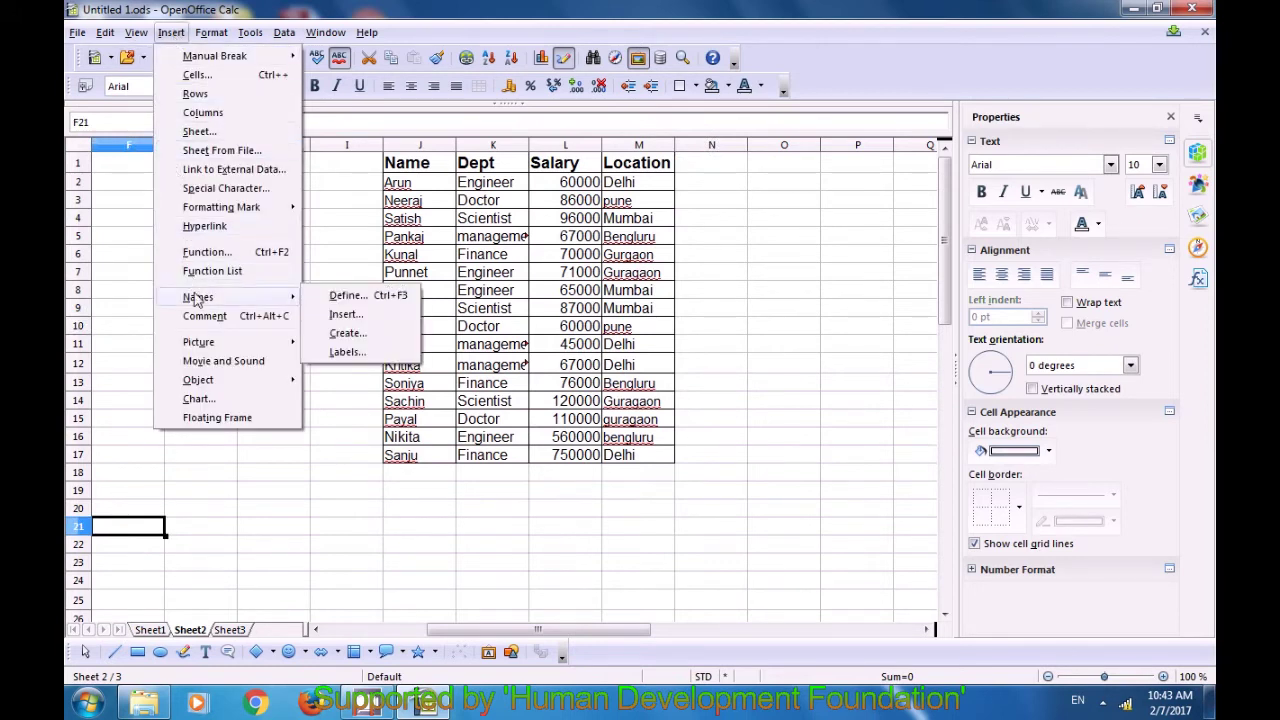
pyautogui.click(345, 315)
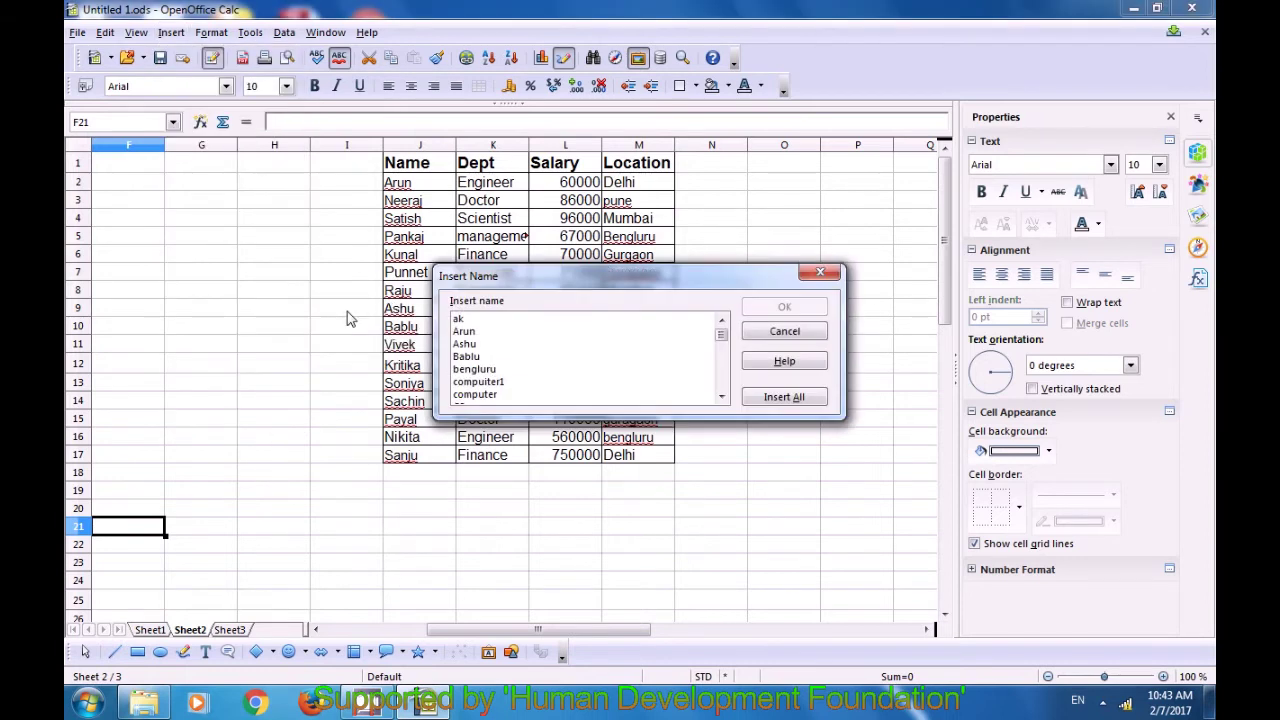
pyautogui.click(466, 320)
pyautogui.scroll(-2, 466, 330)
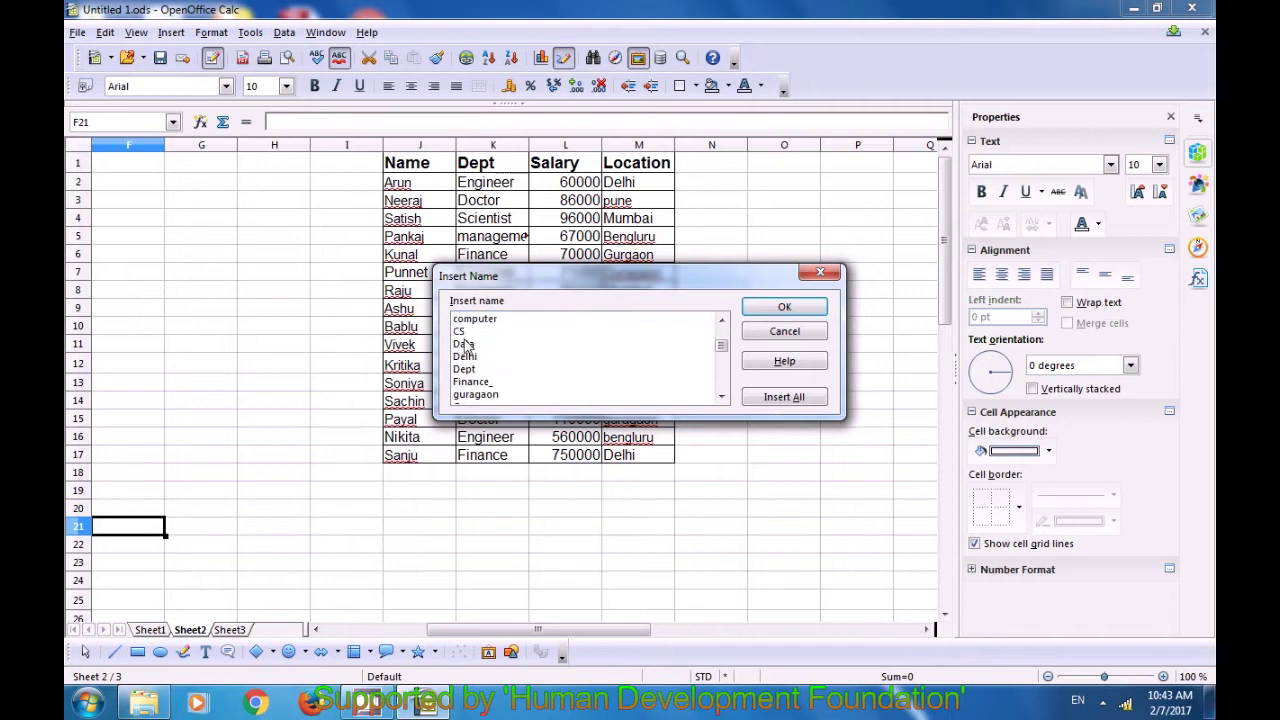
pyautogui.click(462, 332)
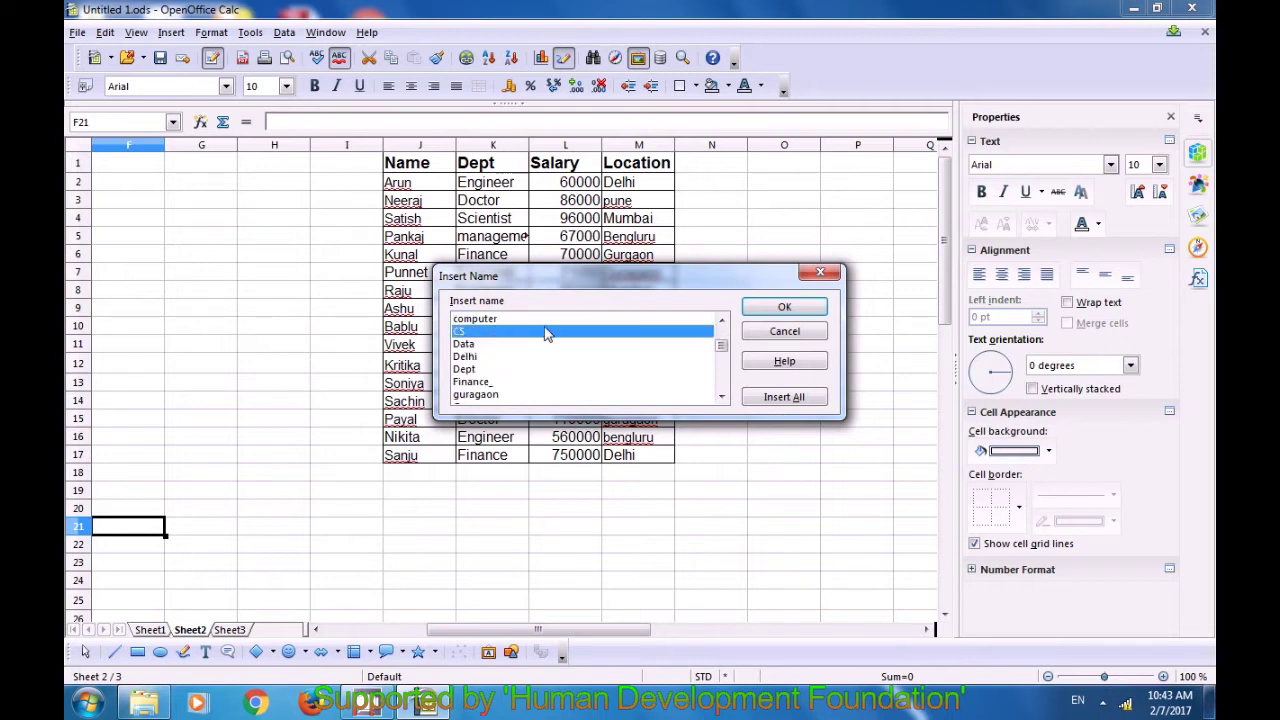
pyautogui.click(780, 307)
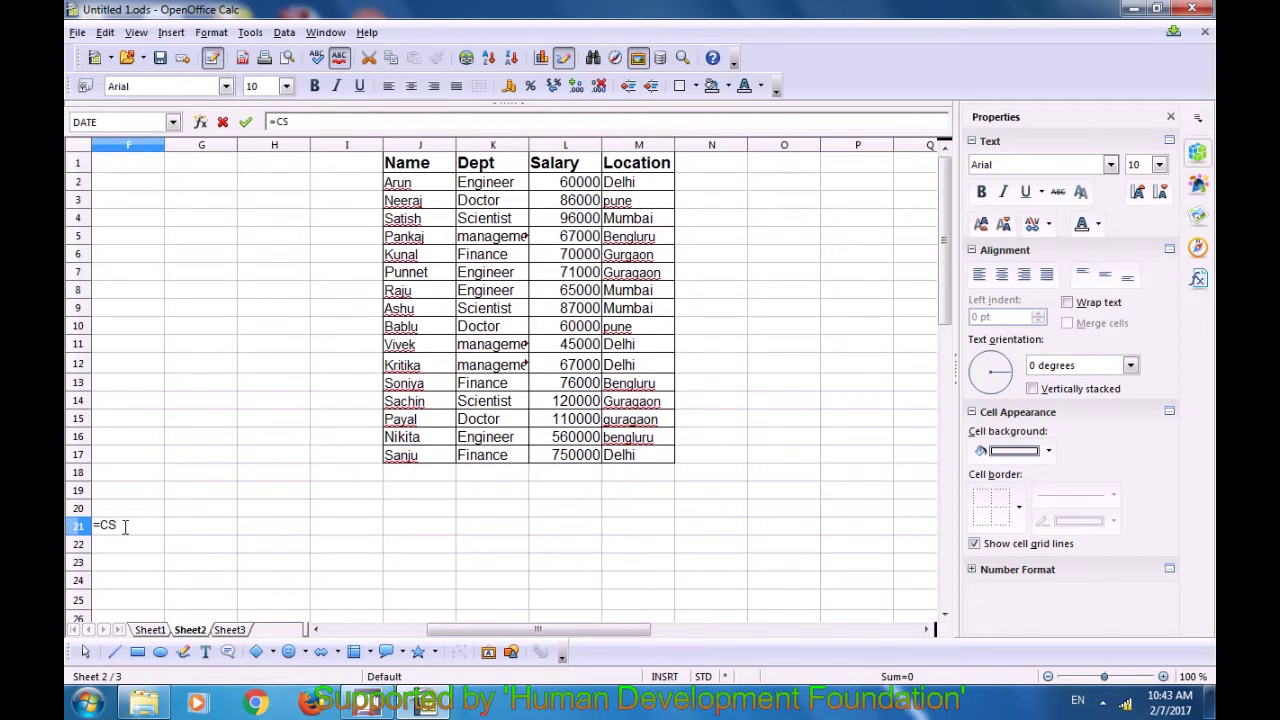
pyautogui.press('Return')
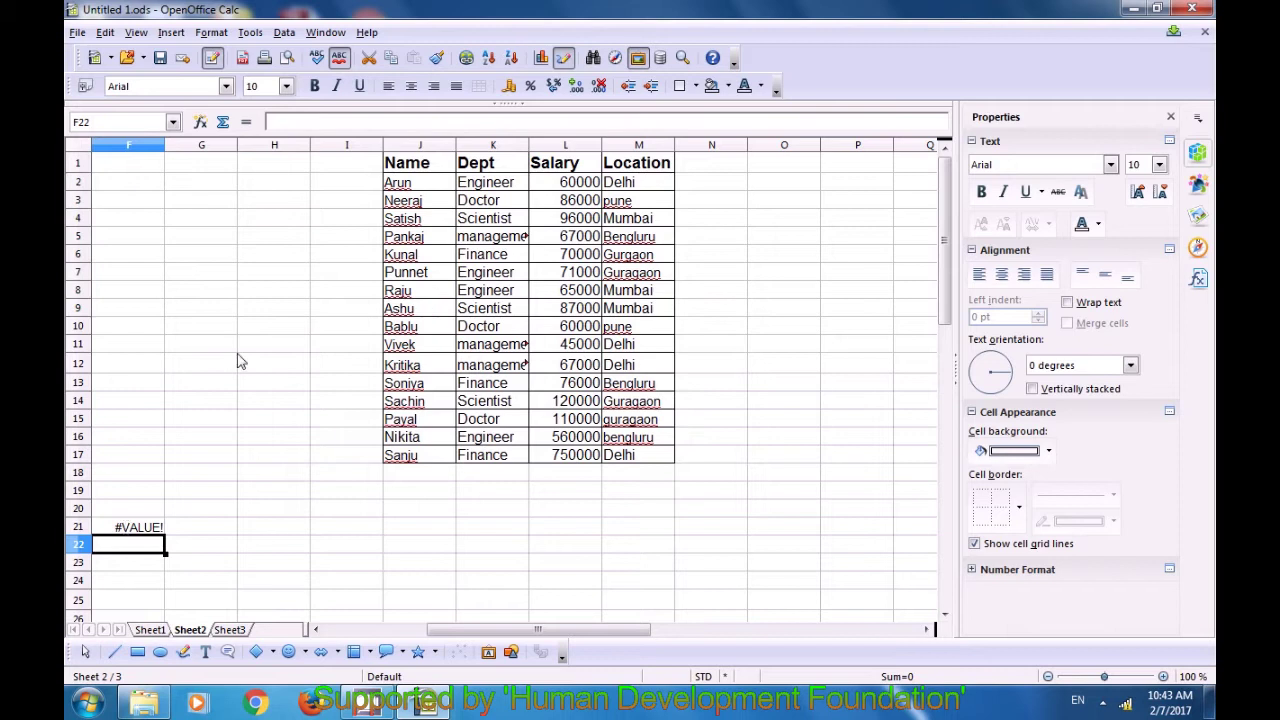
# Step: Copy the CS formula from F21 across to H21 on Sheet2
pyautogui.click(158, 532)
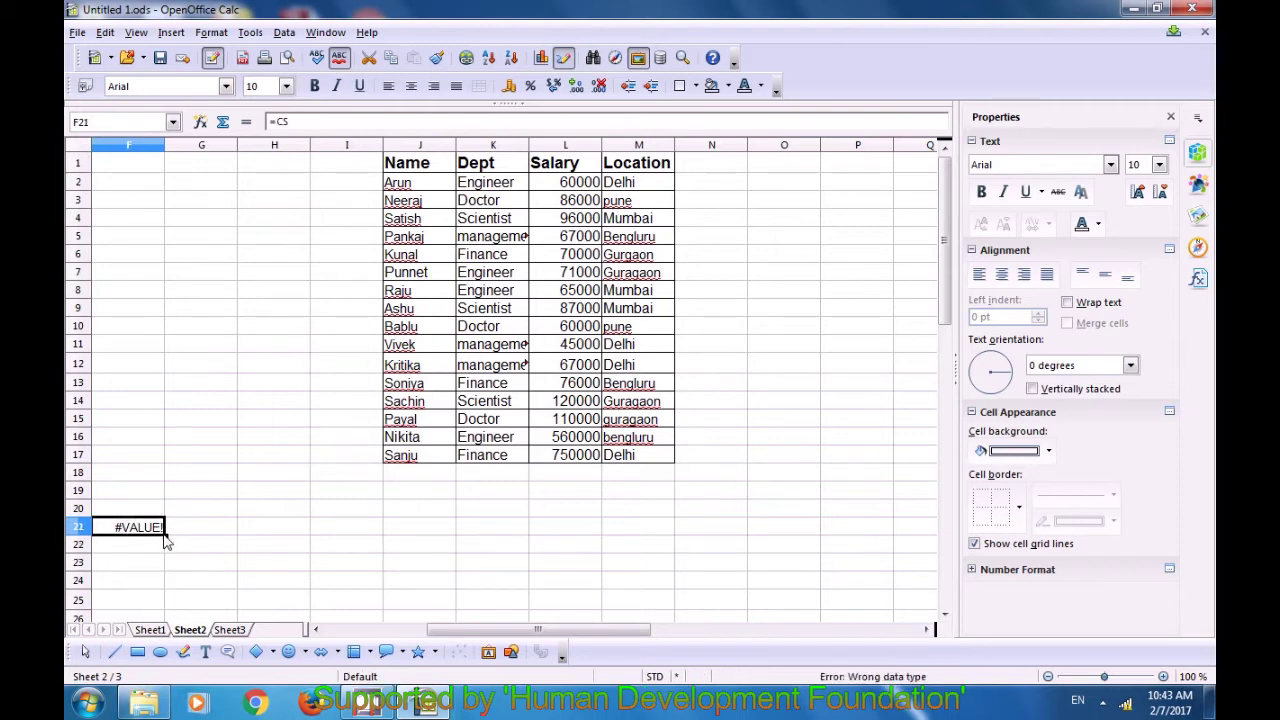
pyautogui.moveTo(165, 535); pyautogui.dragTo(284, 540)
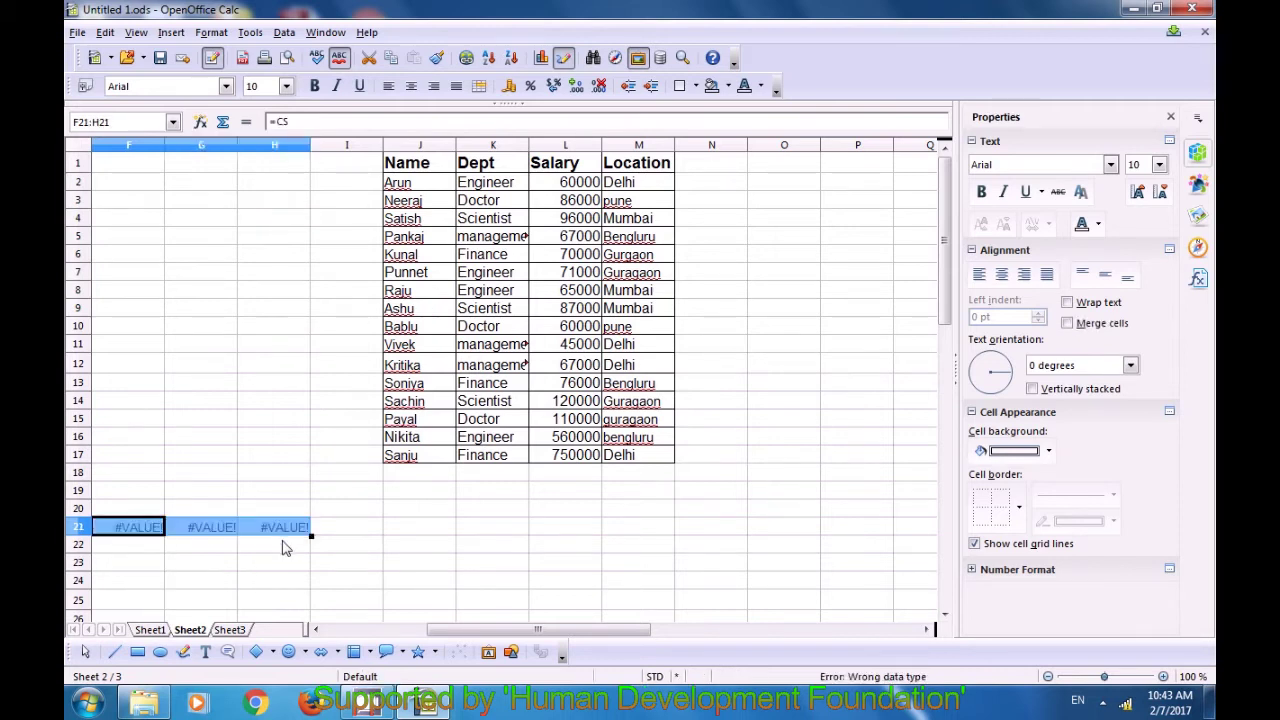
pyautogui.click(265, 545)
# Step: Delete the contents of cells F21, G21 and H21 on Sheet2
pyautogui.click(150, 532)
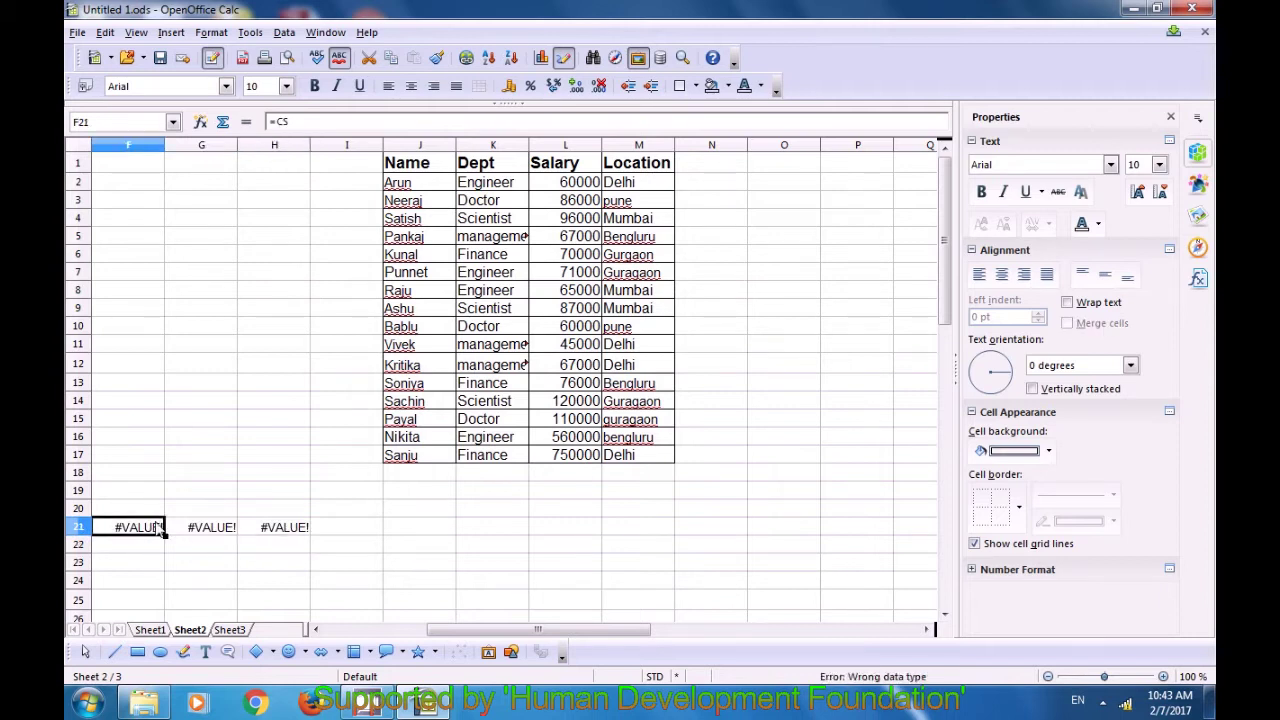
pyautogui.press('BackSpace')
pyautogui.click(212, 528)
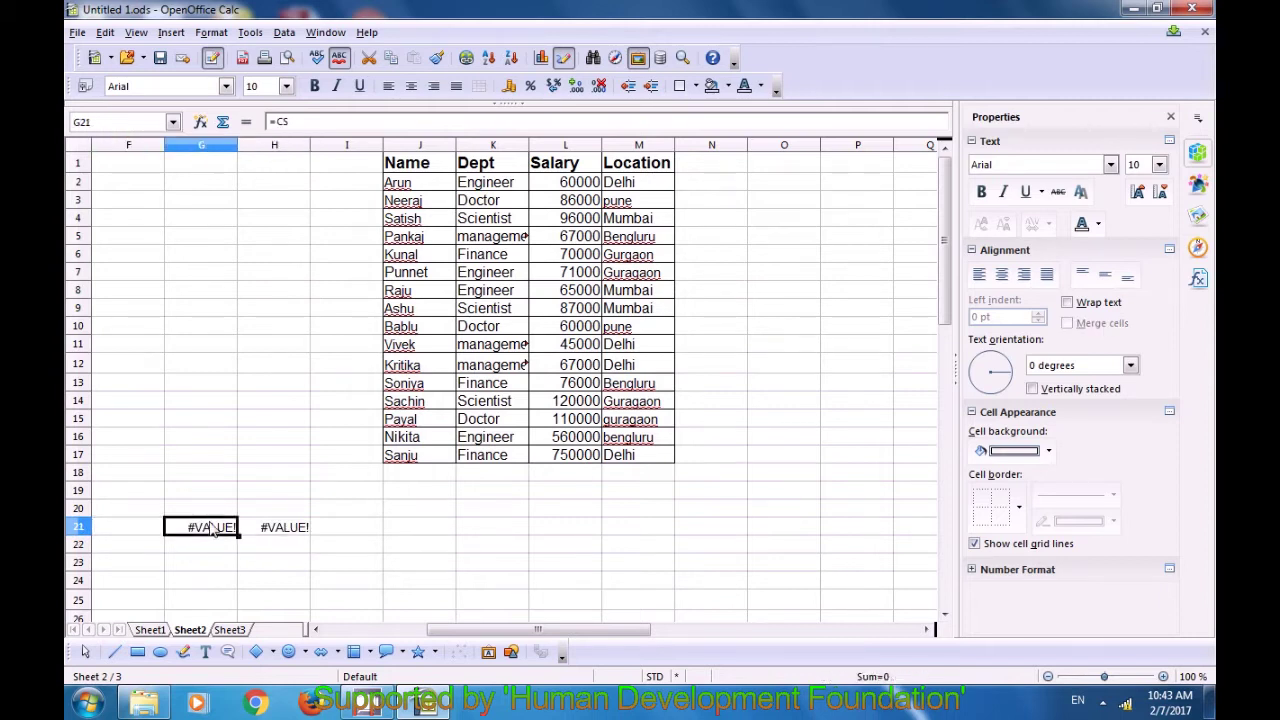
pyautogui.press('BackSpace')
pyautogui.click(287, 530)
pyautogui.press('BackSpace')
# Step: Switch to Sheet1 and try to create names from the single header cell A1
pyautogui.click(150, 629)
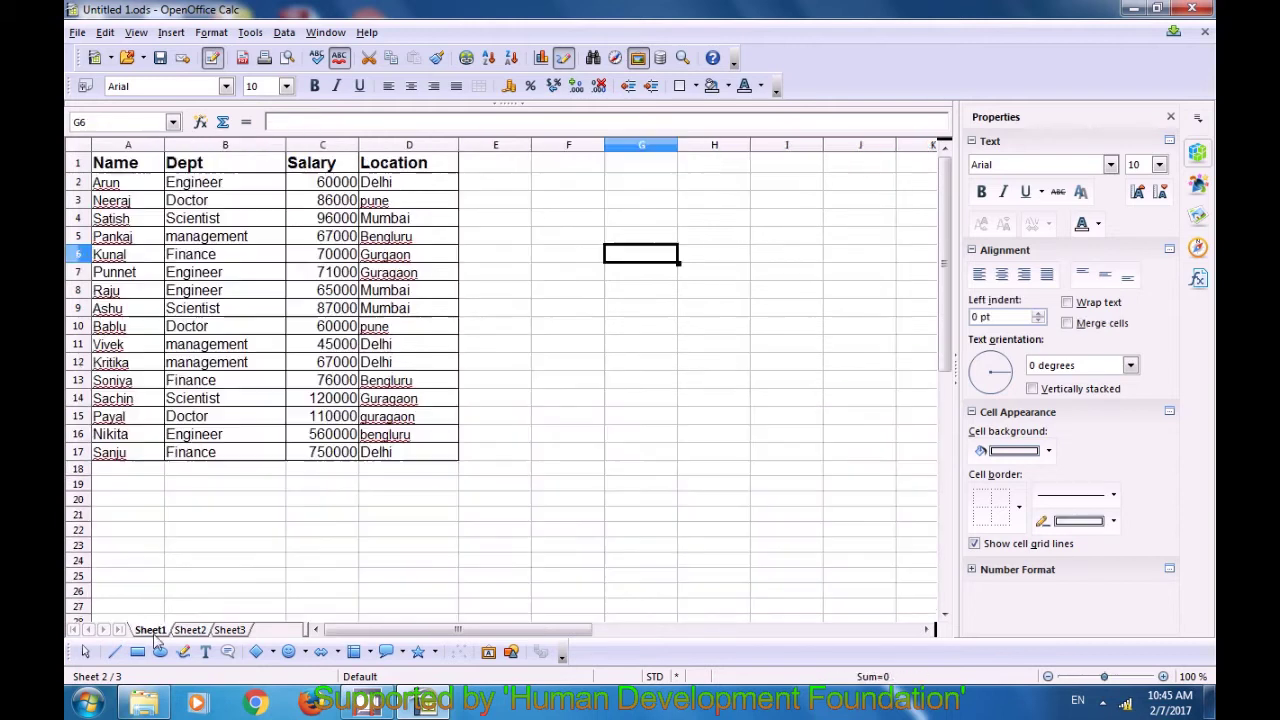
pyautogui.click(130, 168)
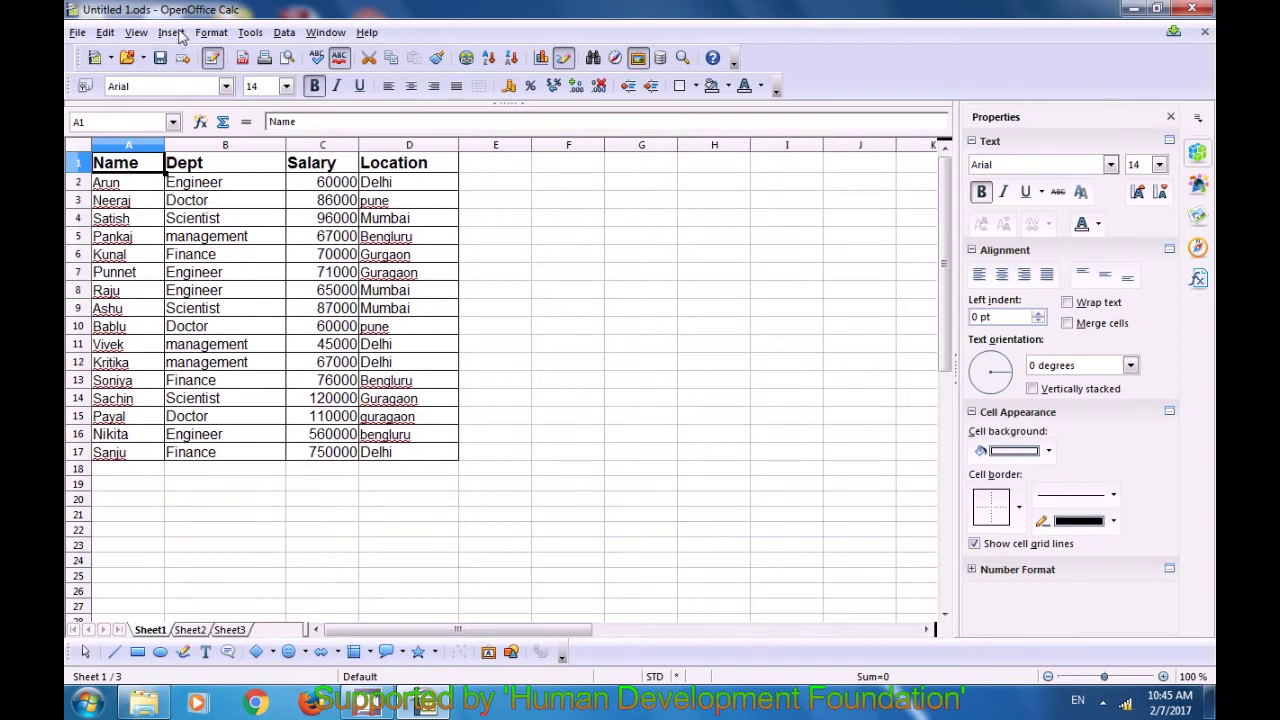
pyautogui.click(180, 36)
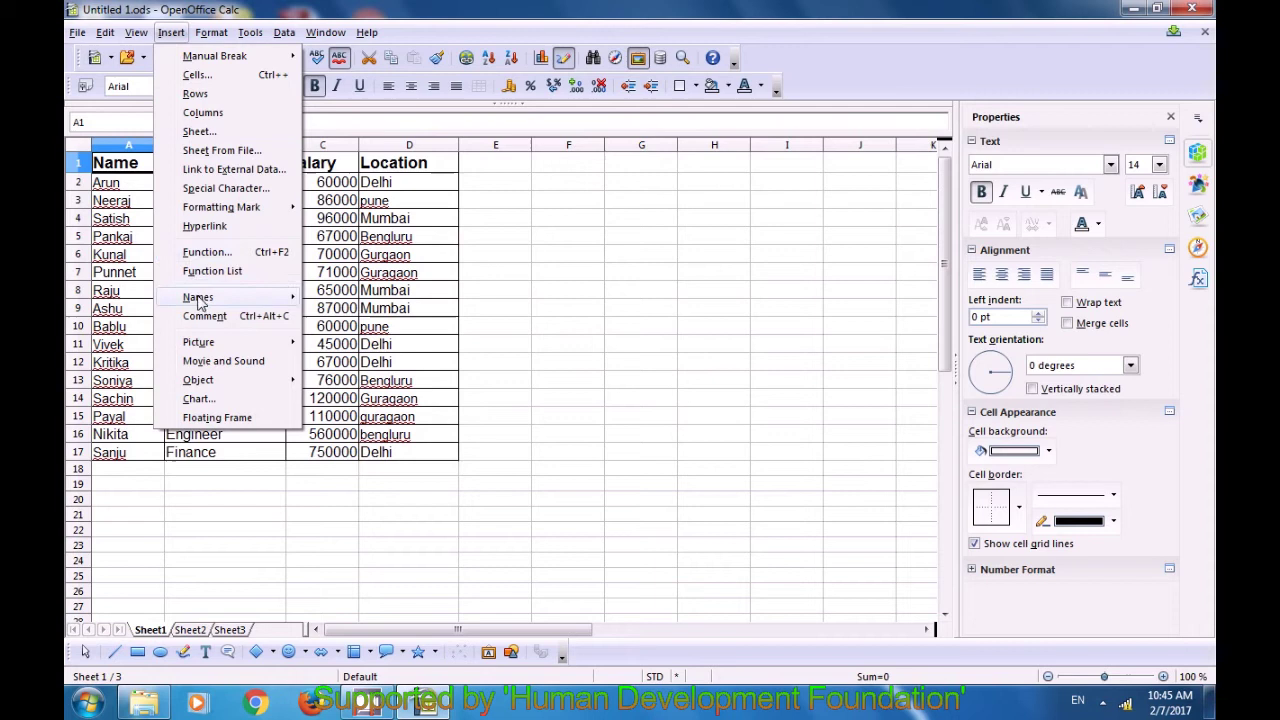
pyautogui.moveTo(238, 298)
pyautogui.click(348, 333)
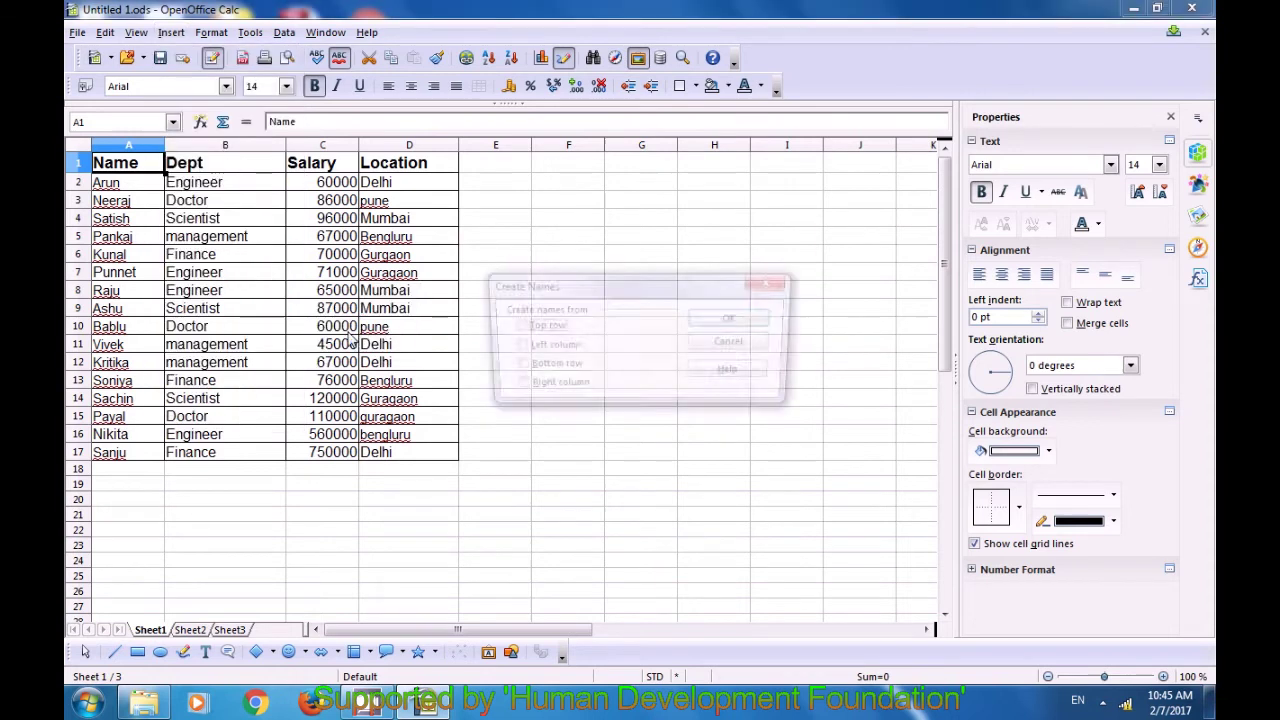
pyautogui.click(514, 328)
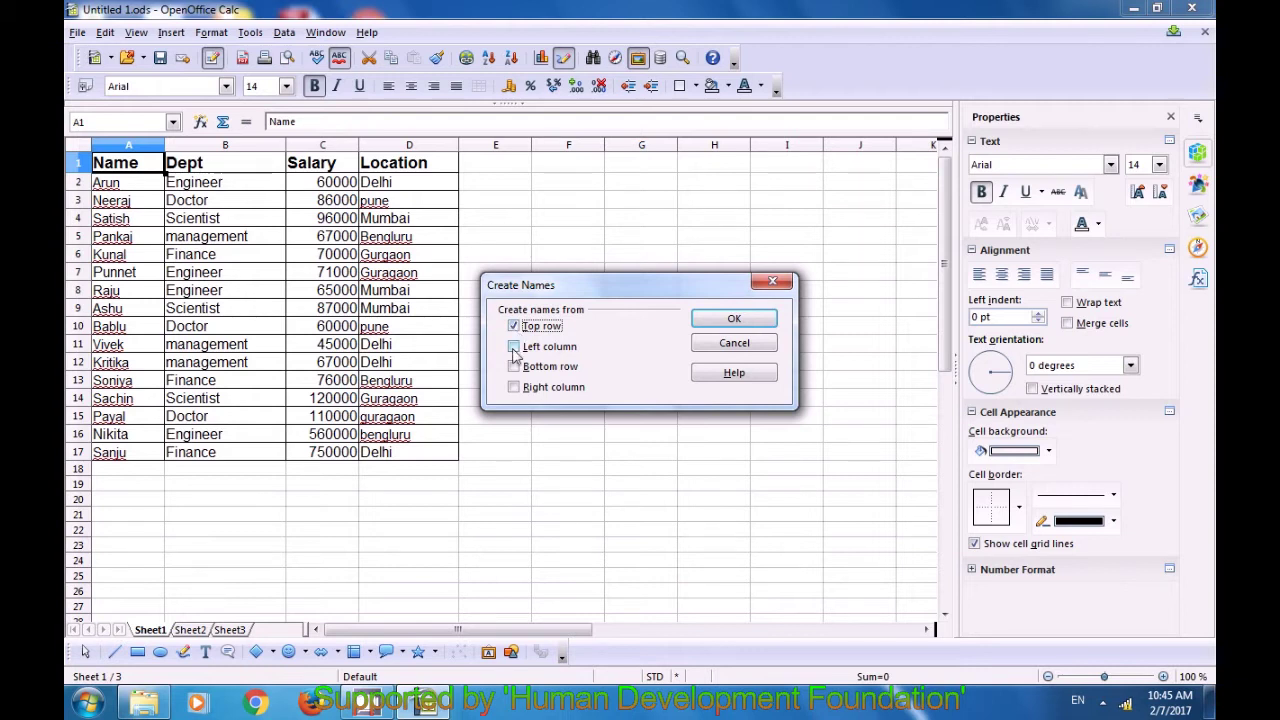
pyautogui.click(514, 347)
pyautogui.click(514, 328)
pyautogui.click(713, 321)
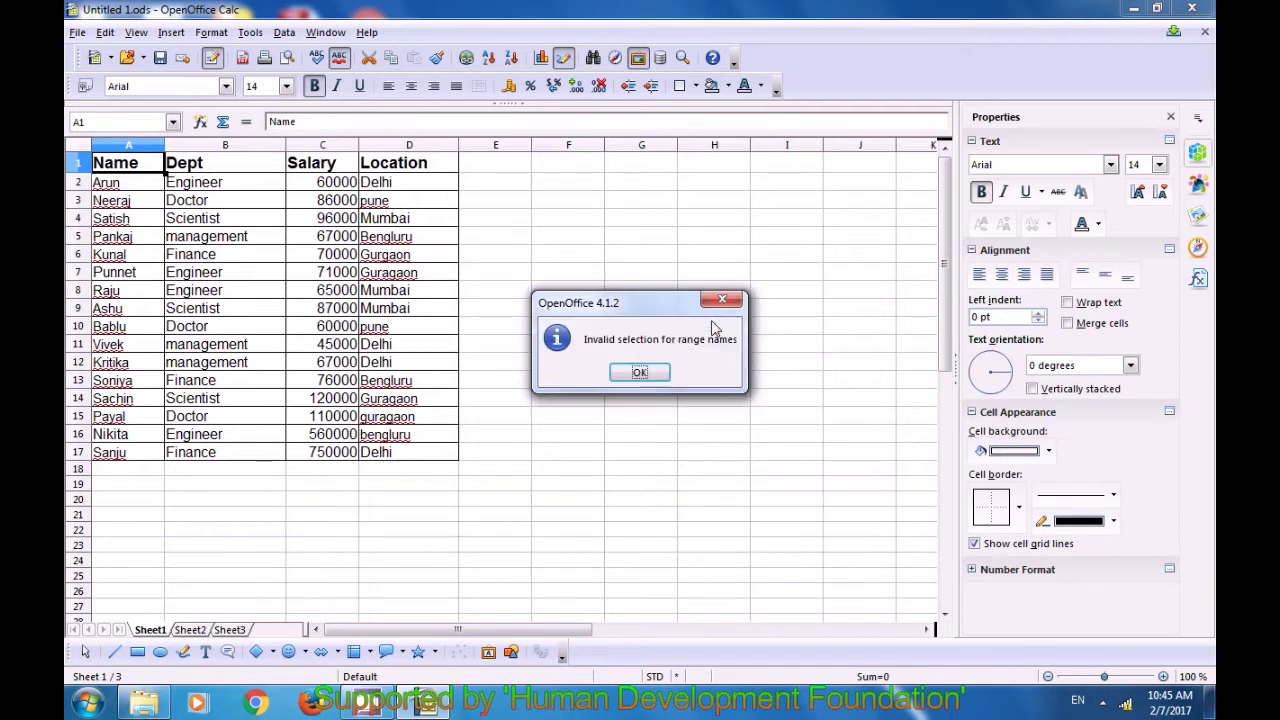
pyautogui.click(639, 371)
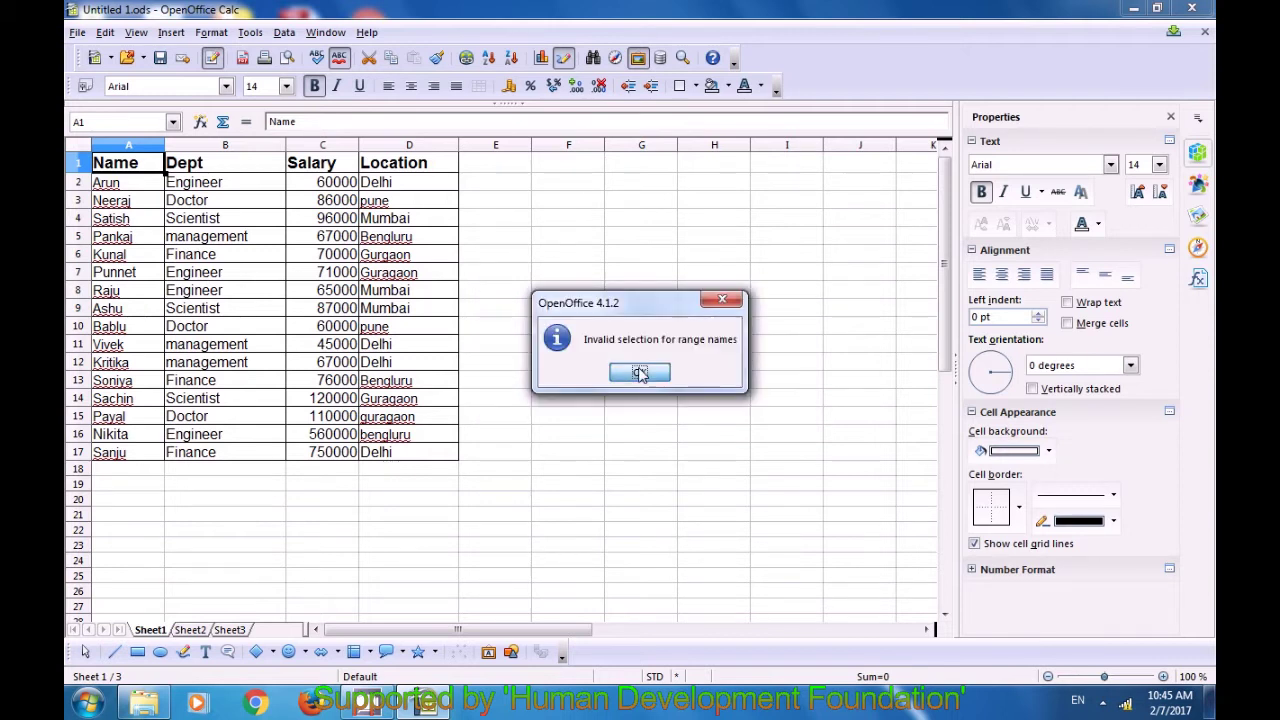
# Step: Select the whole table A1:D17 on Sheet1 and create names from its top row and left column
pyautogui.moveTo(126, 170); pyautogui.dragTo(414, 449)
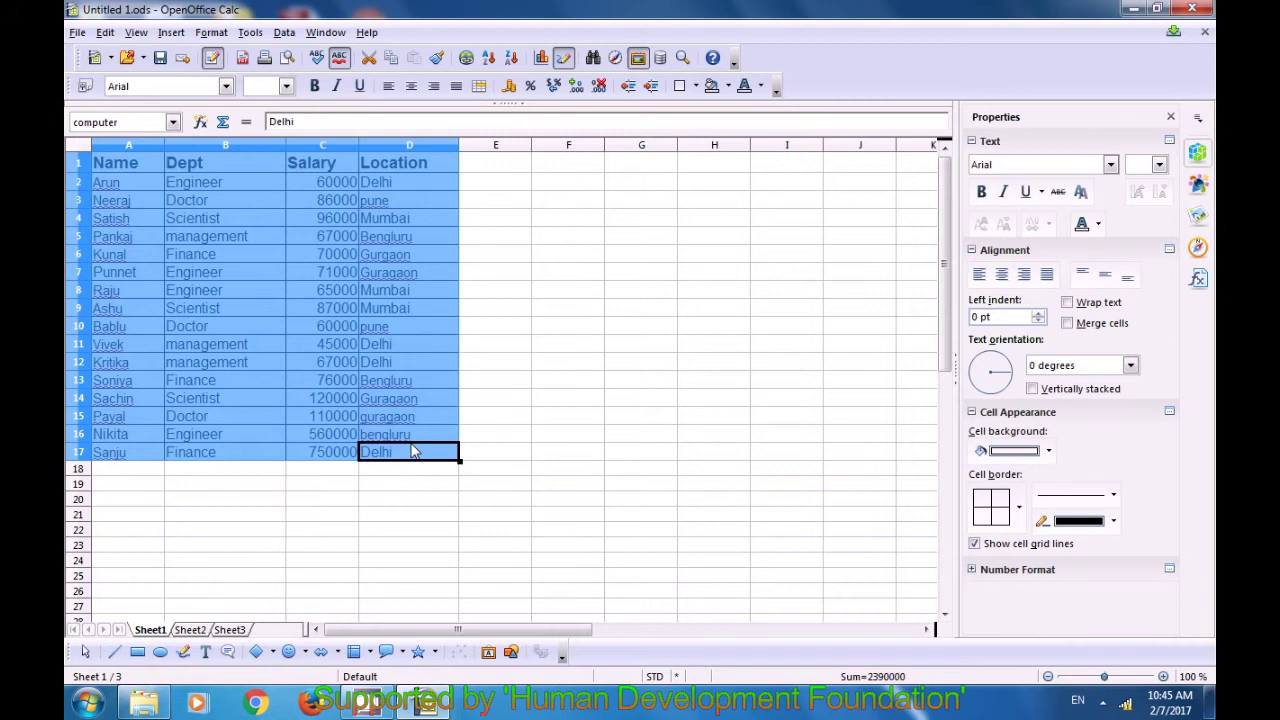
pyautogui.click(171, 32)
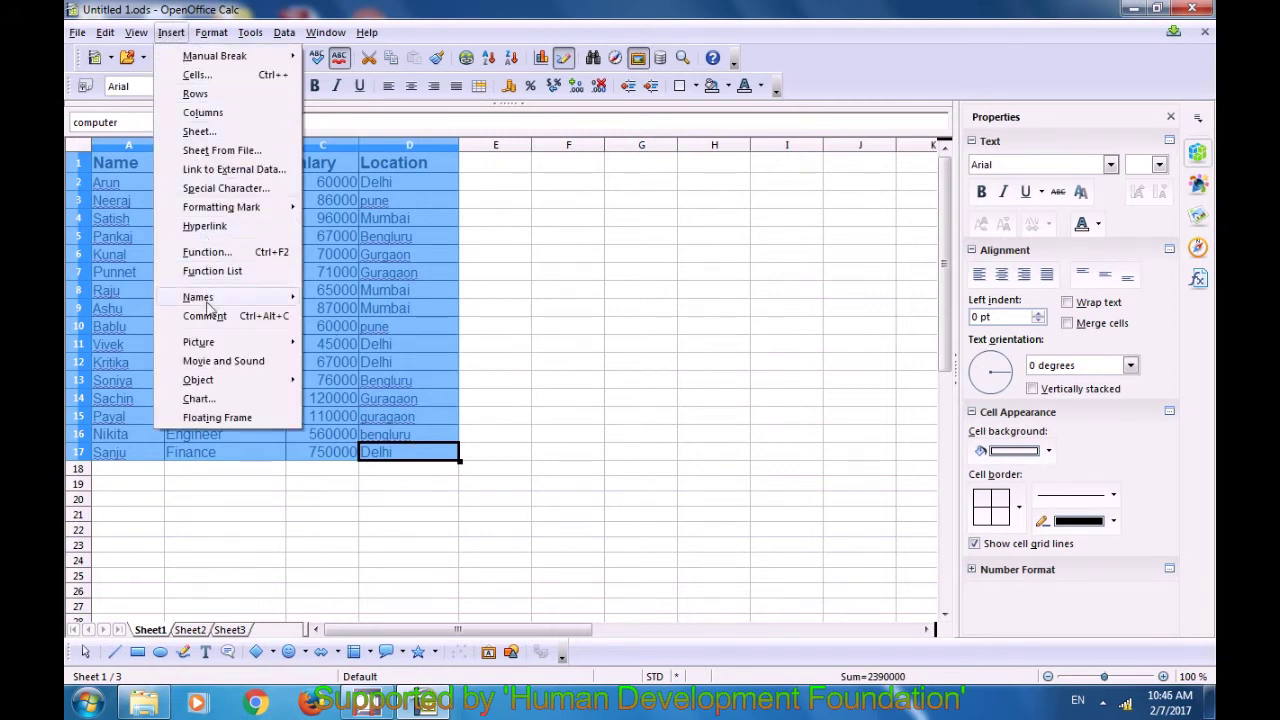
pyautogui.moveTo(256, 296)
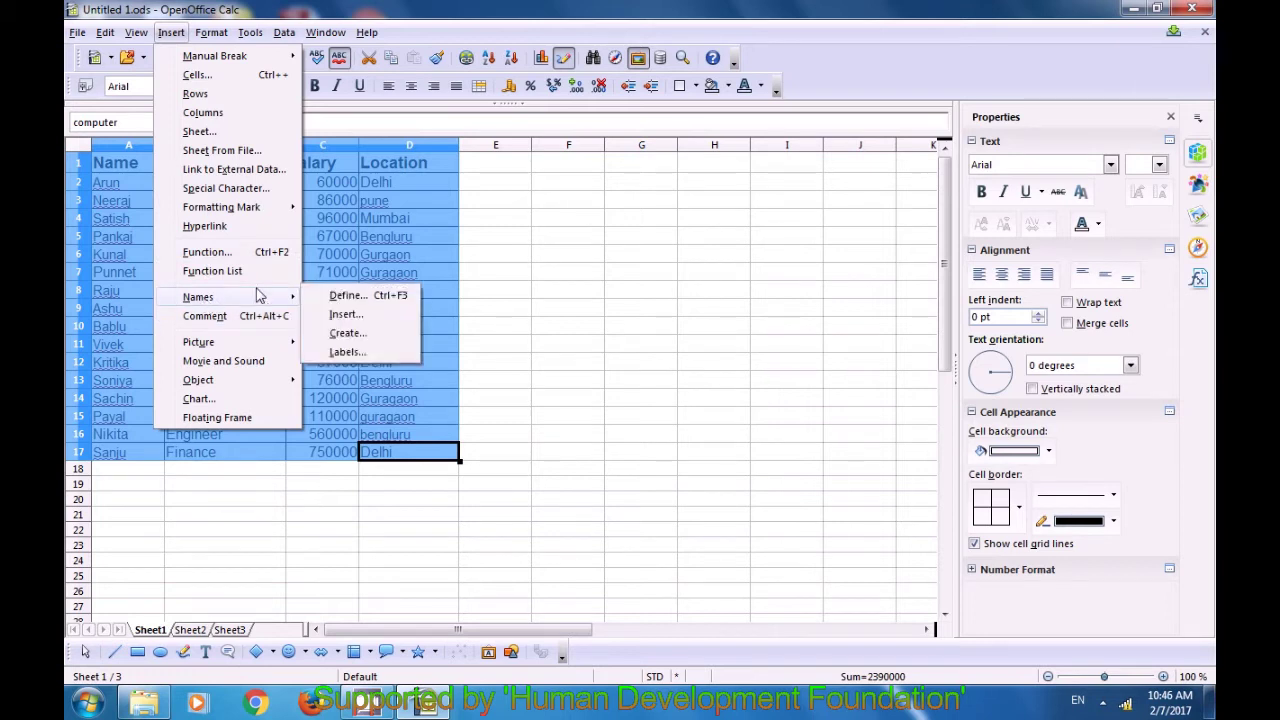
pyautogui.click(346, 333)
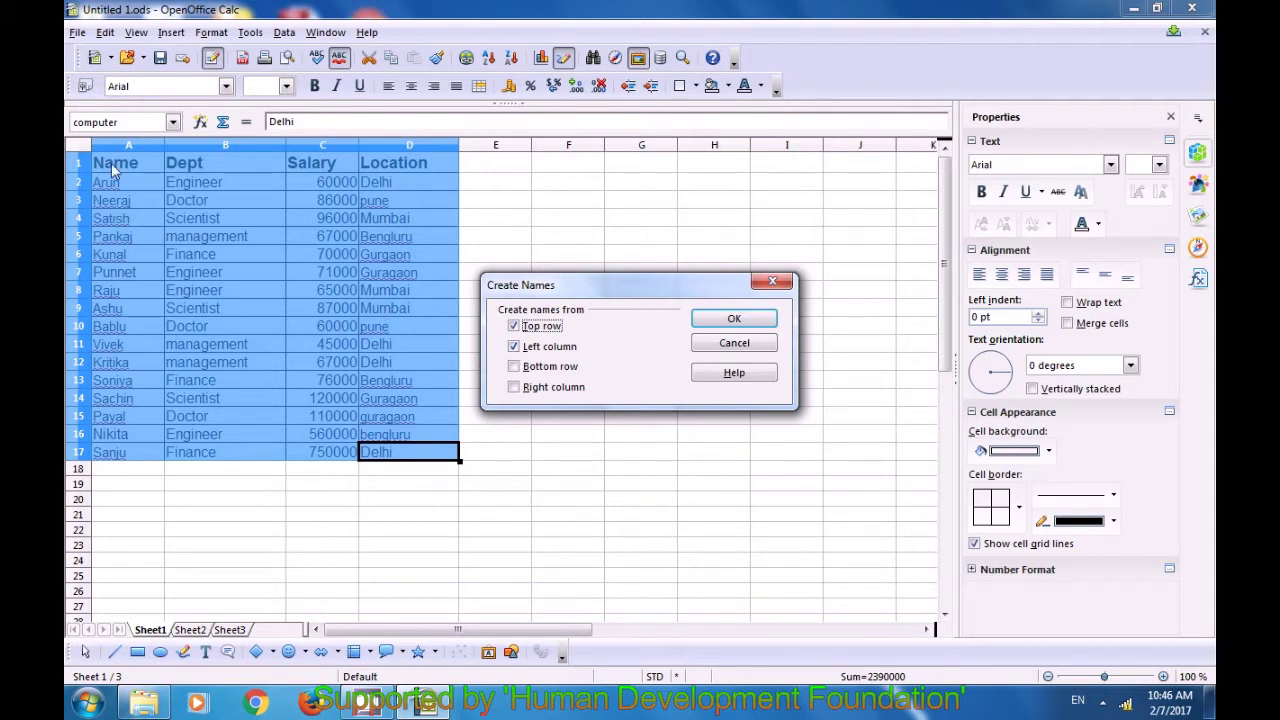
pyautogui.click(702, 320)
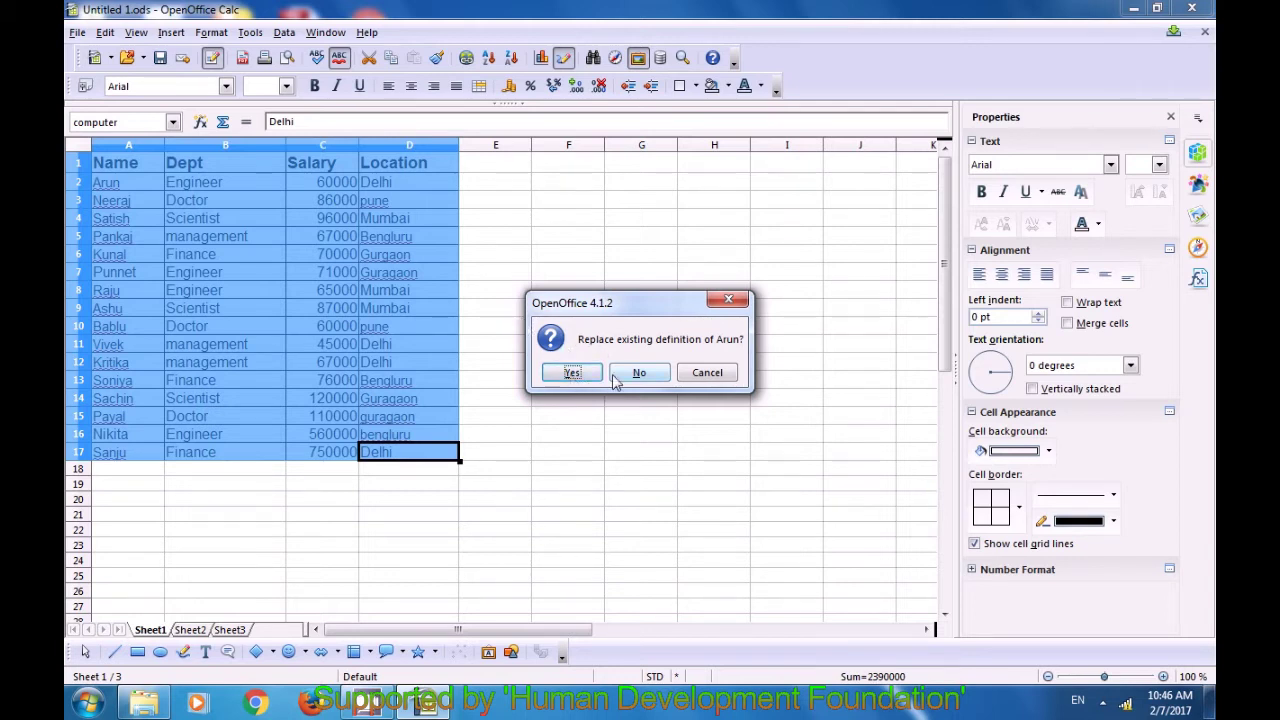
# Step: Accept replacing the existing definition of every name in the table and select cell F12
pyautogui.click(576, 375)
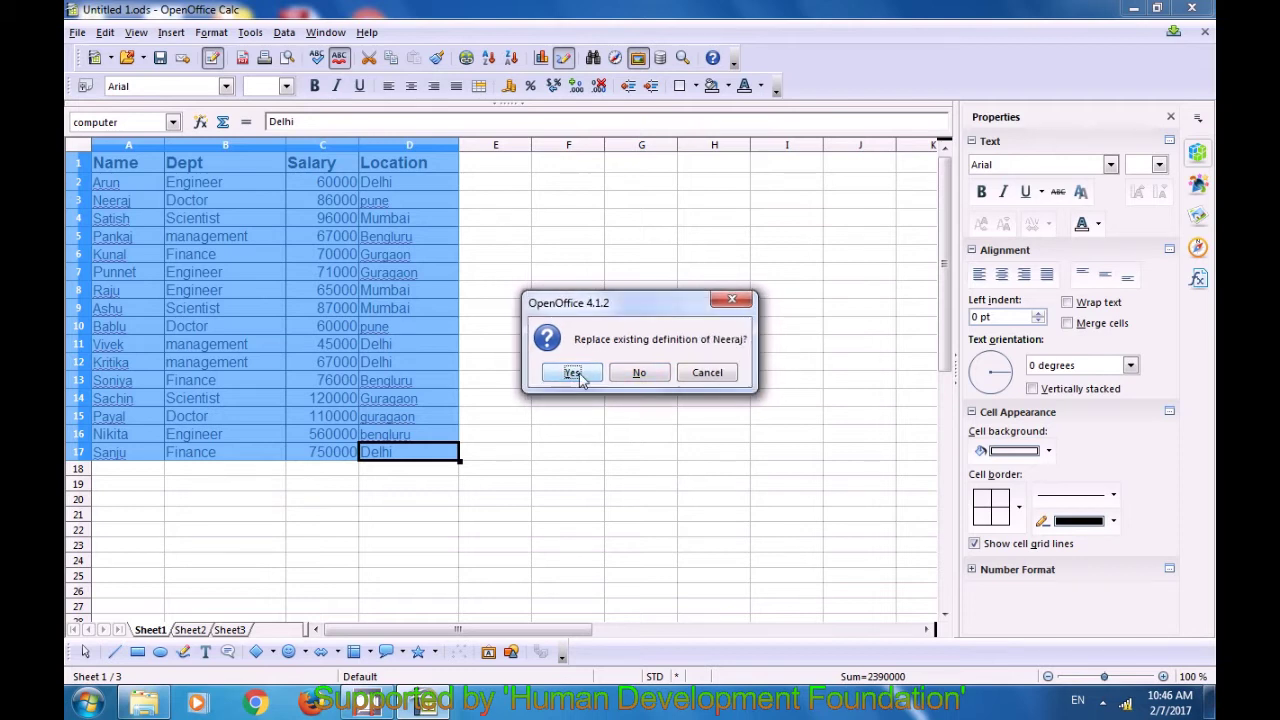
pyautogui.click(572, 372)
pyautogui.click(572, 372)
pyautogui.click(572, 372)
pyautogui.click(572, 372)
pyautogui.click(572, 372)
pyautogui.click(572, 372)
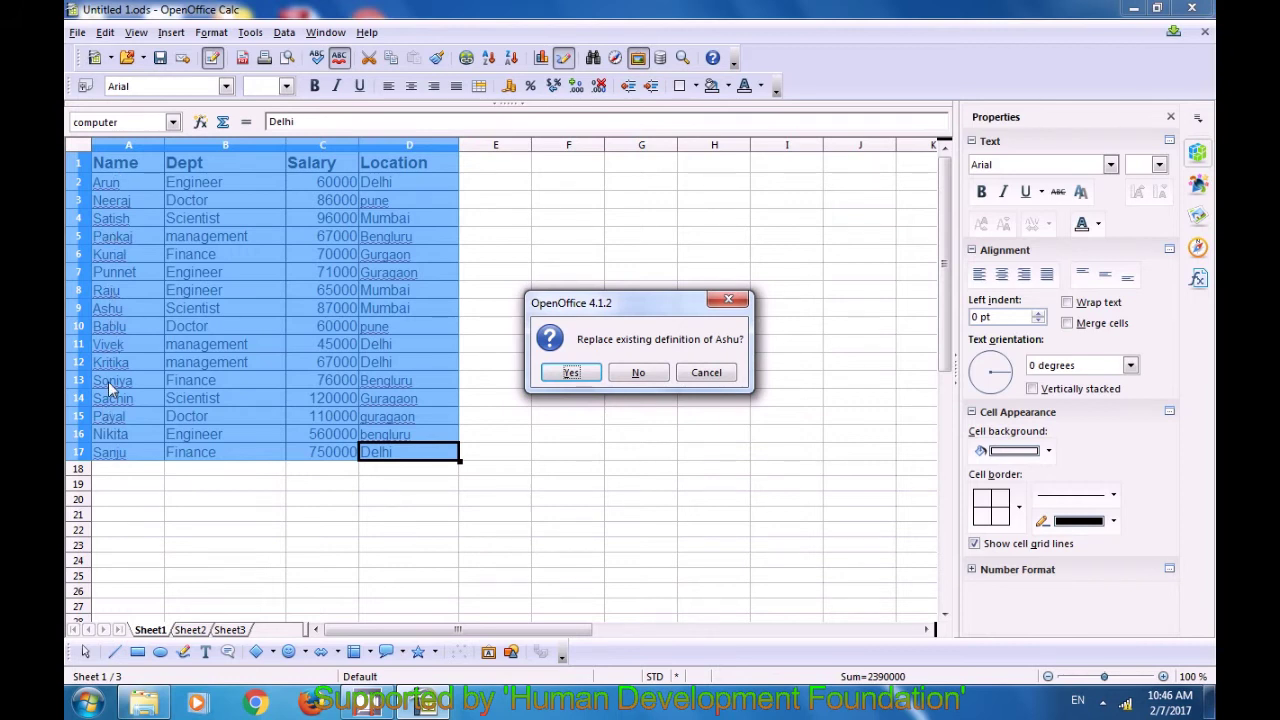
pyautogui.click(570, 372)
pyautogui.click(570, 372)
pyautogui.click(570, 372)
pyautogui.click(570, 372)
pyautogui.click(570, 372)
pyautogui.click(570, 372)
pyautogui.click(570, 372)
pyautogui.click(570, 372)
pyautogui.click(570, 372)
pyautogui.click(570, 372)
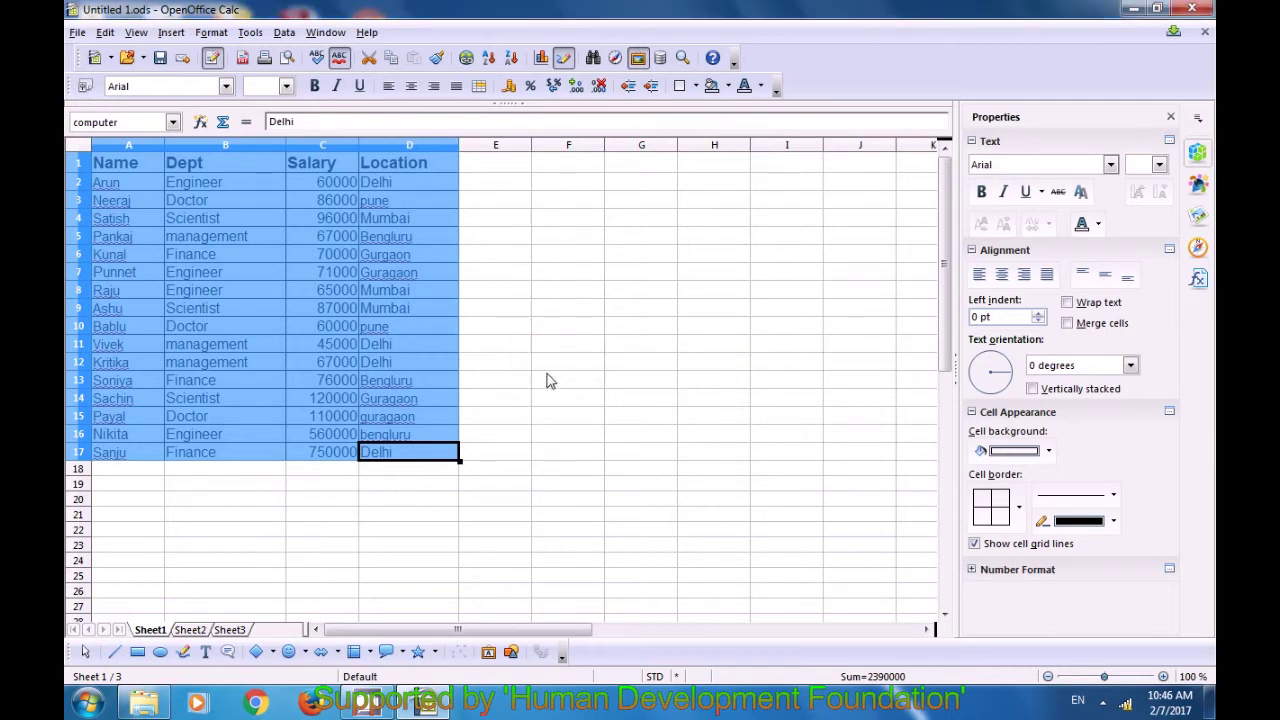
pyautogui.click(566, 367)
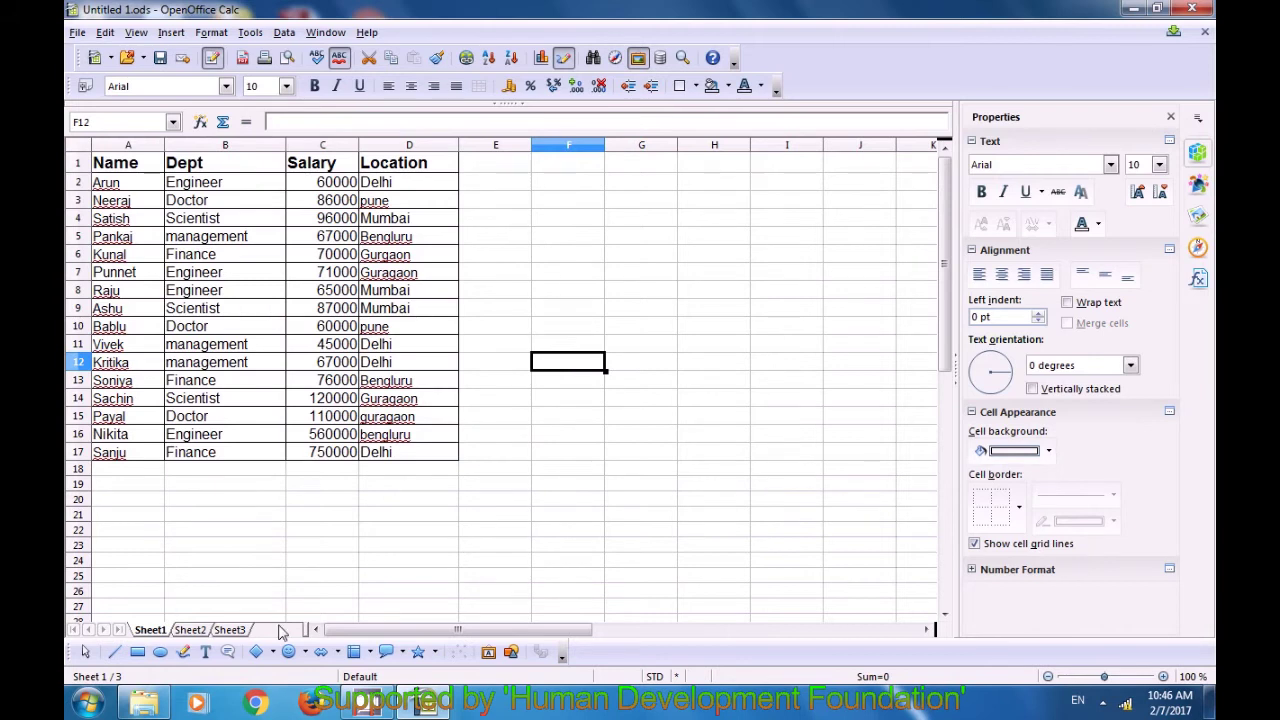
# Step: Insert the created name of the employee listed in row 12 of Sheet1 as a formula in cell B2 of Sheet3
pyautogui.click(229, 629)
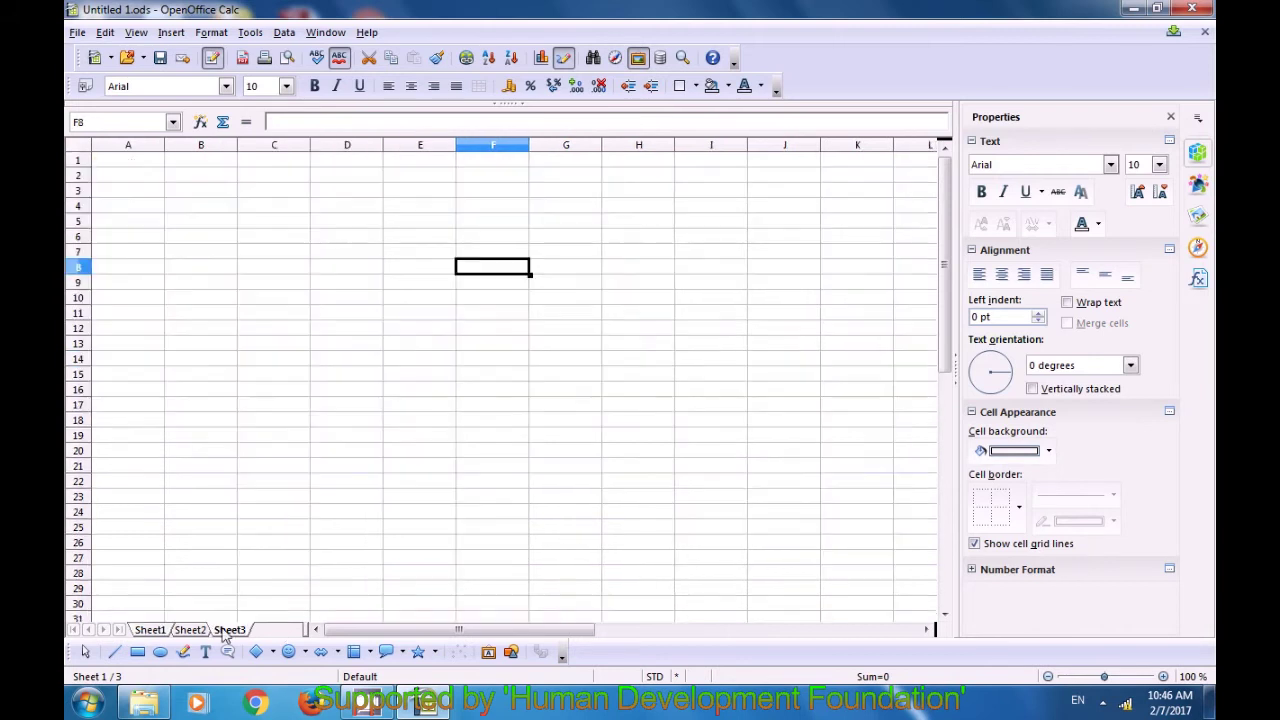
pyautogui.click(205, 180)
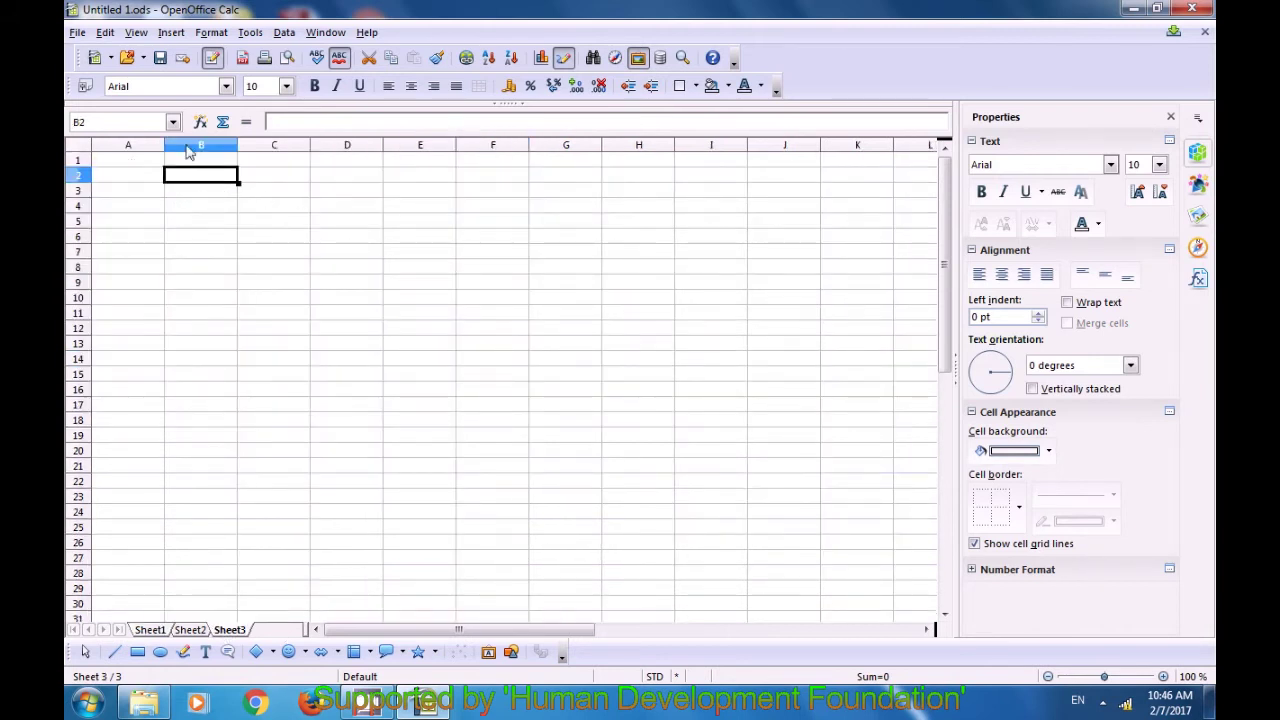
pyautogui.click(174, 33)
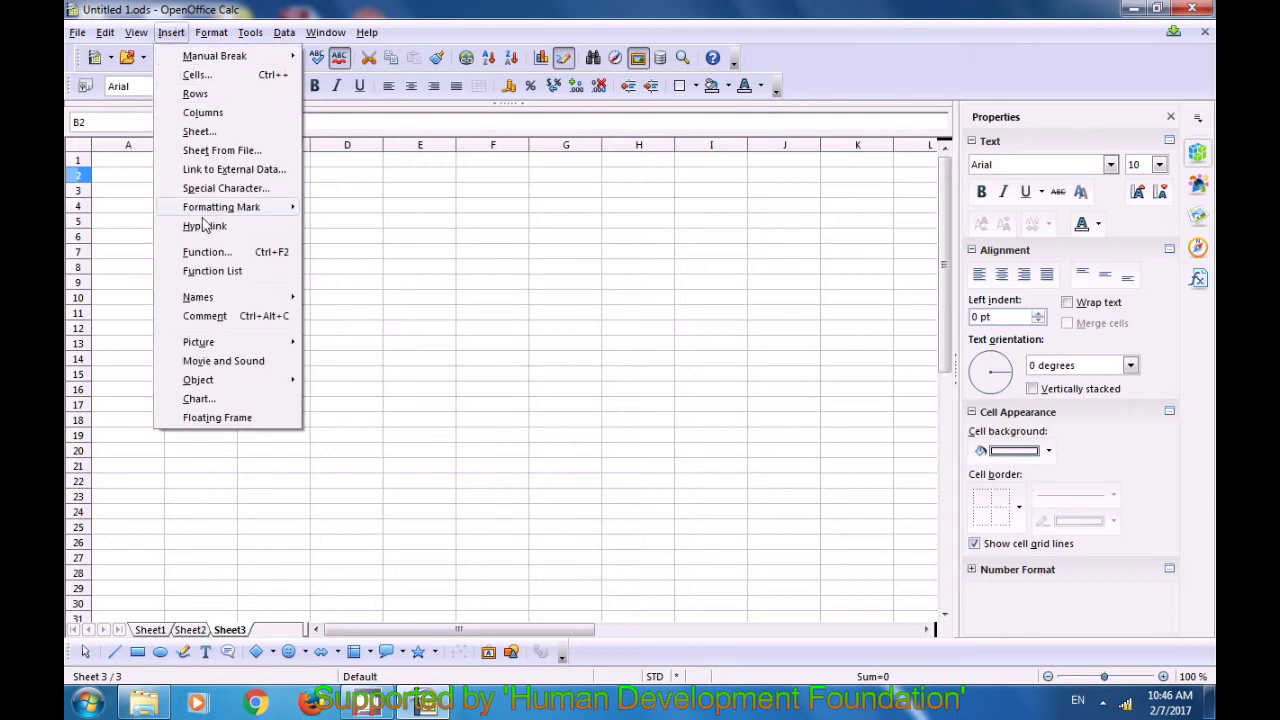
pyautogui.moveTo(206, 297)
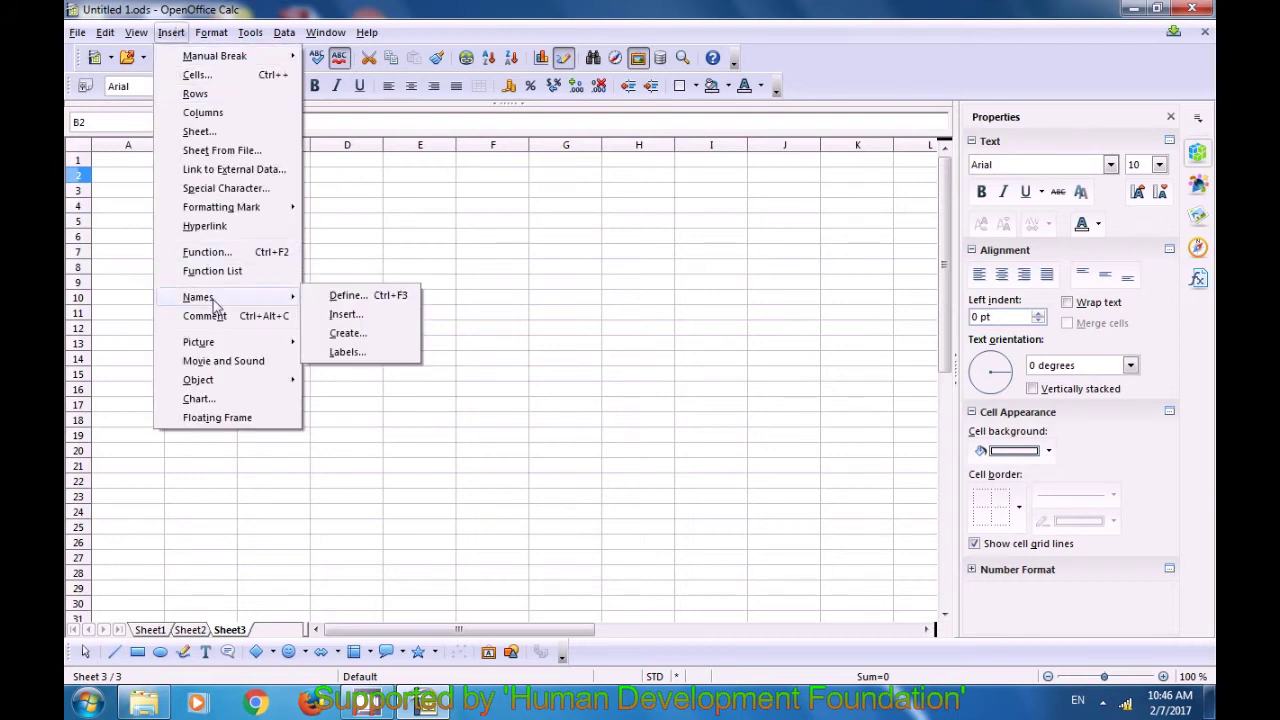
pyautogui.click(347, 315)
pyautogui.scroll(-2, 481, 337)
pyautogui.scroll(-8, 481, 337)
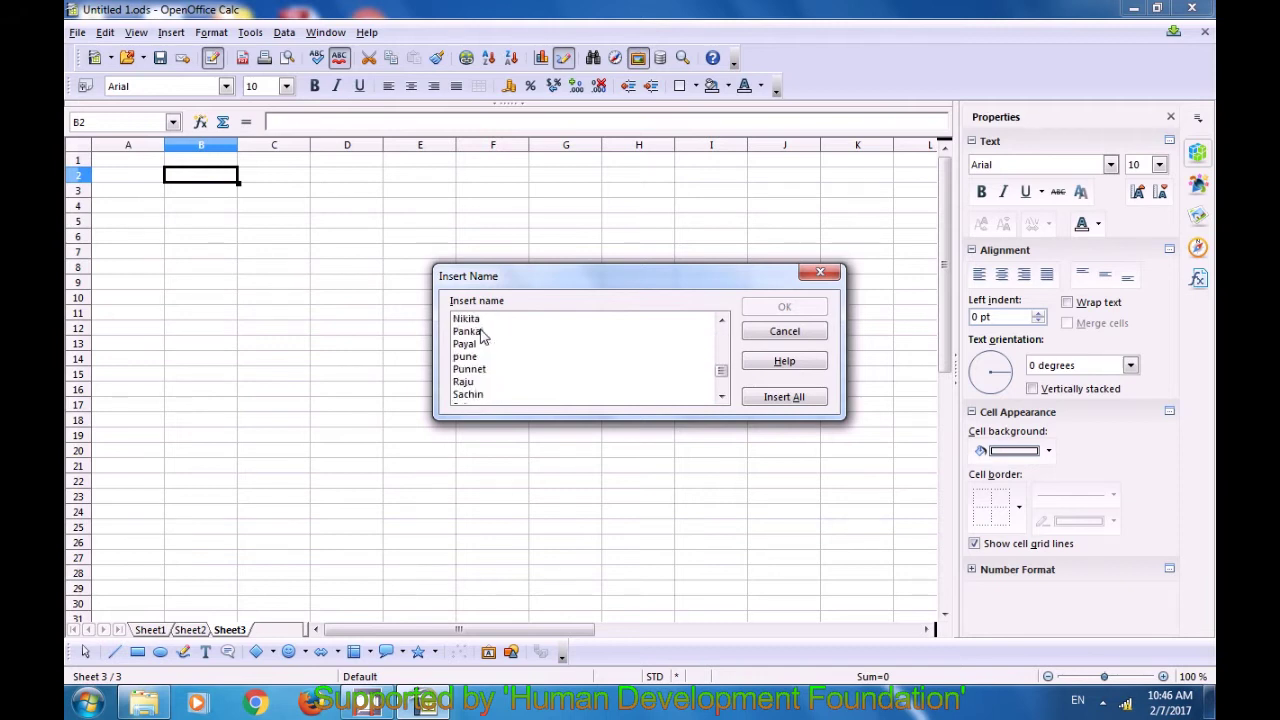
pyautogui.scroll(5, 466, 365)
pyautogui.scroll(4, 467, 360)
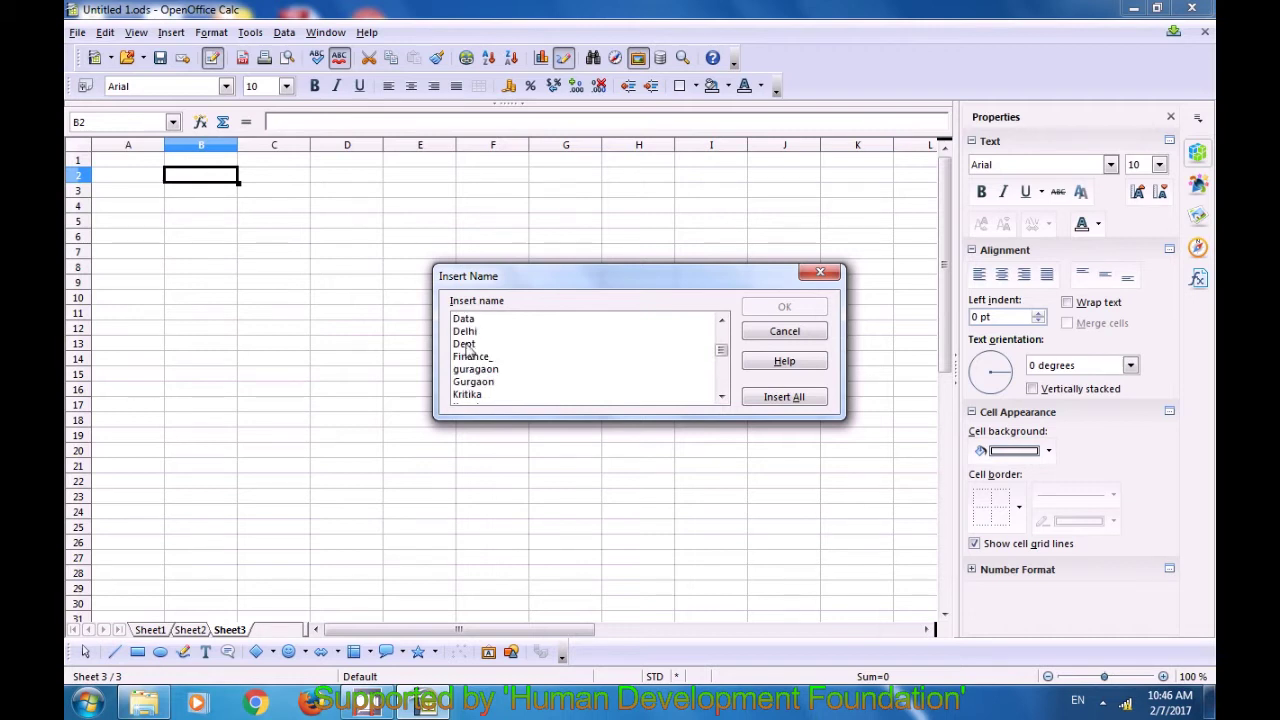
pyautogui.scroll(-1, 468, 348)
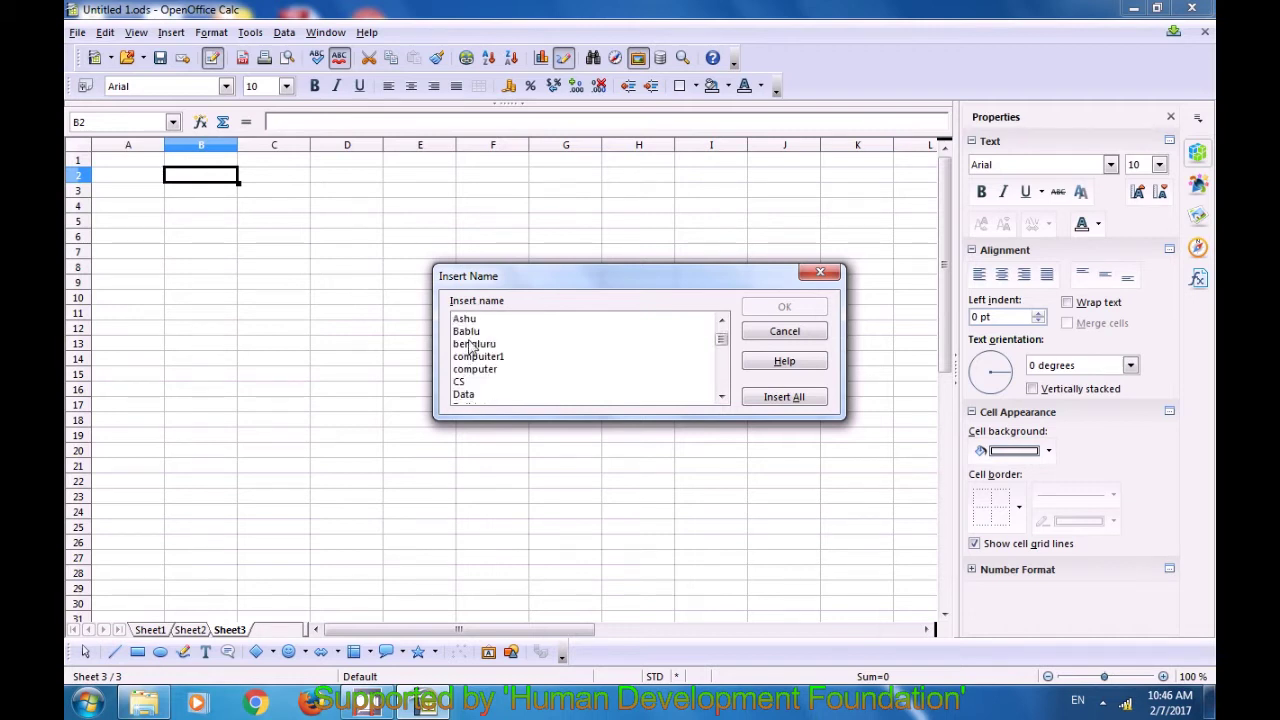
pyautogui.scroll(-3, 474, 350)
pyautogui.scroll(-1, 476, 355)
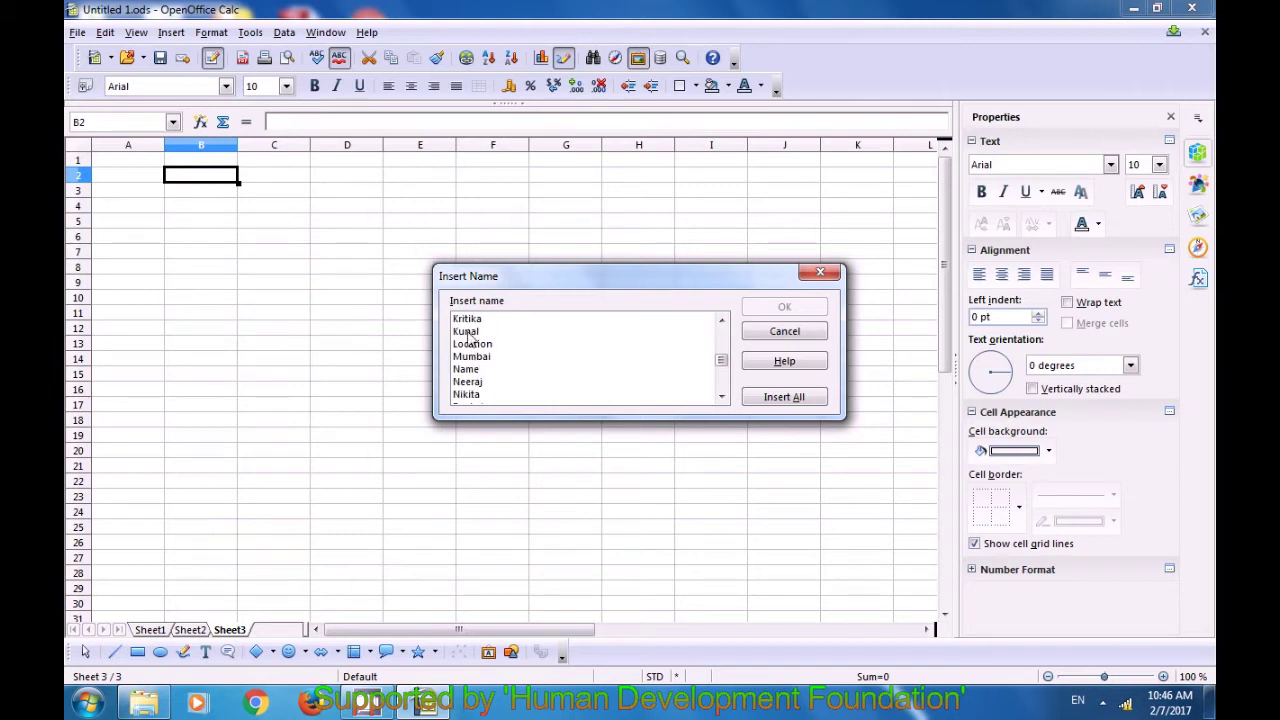
pyautogui.click(468, 319)
pyautogui.click(779, 309)
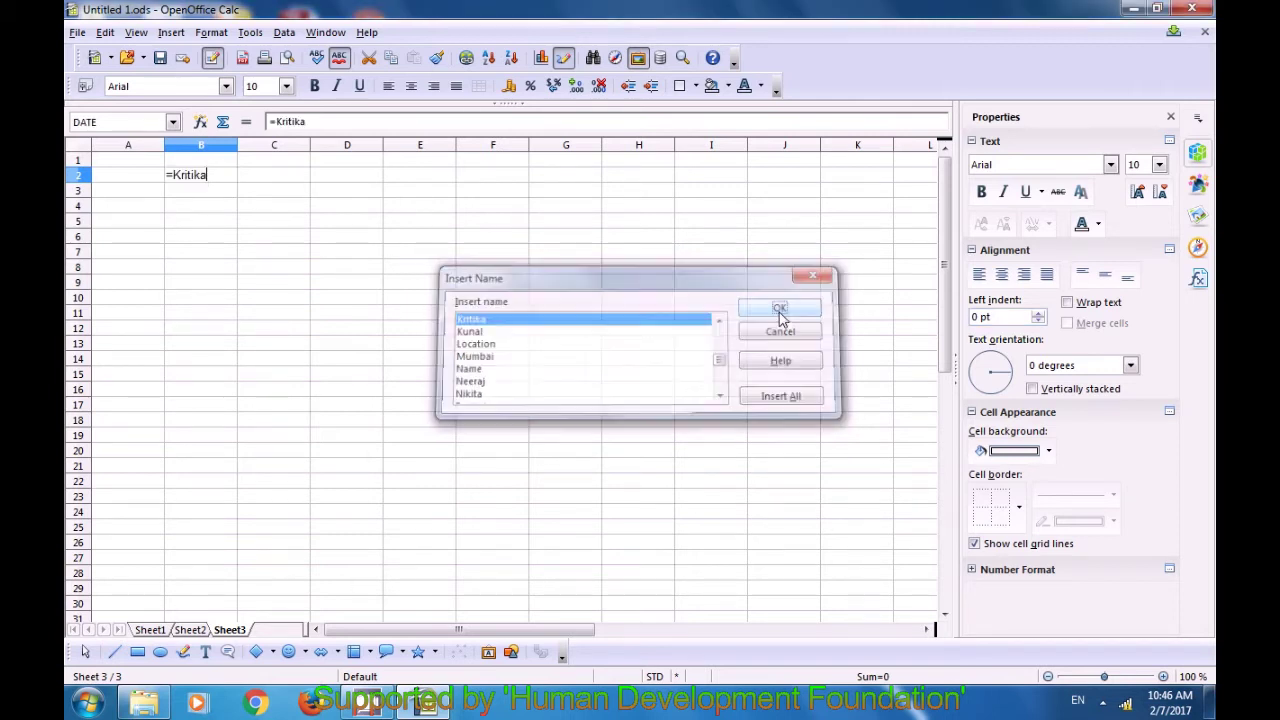
pyautogui.press('Return')
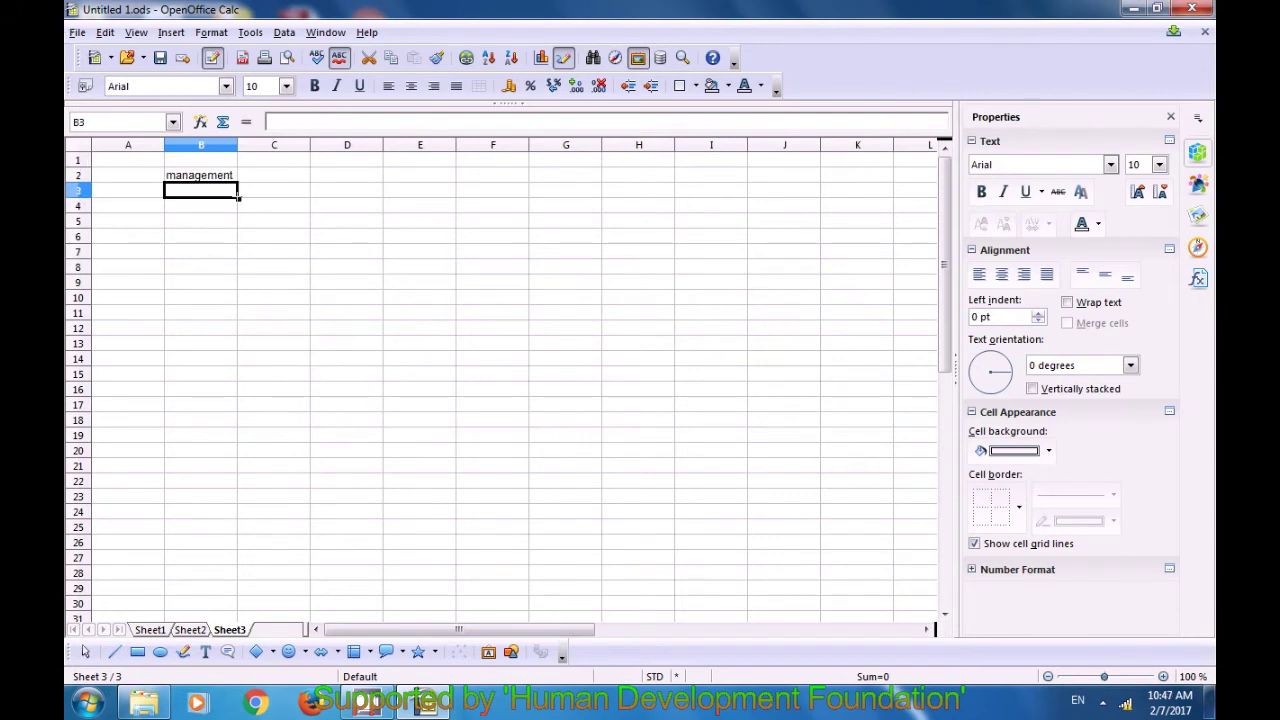
# Step: Fill the B2 name formula across to D2 and extend B2:D2 down to row 14 on Sheet3
pyautogui.click(191, 178)
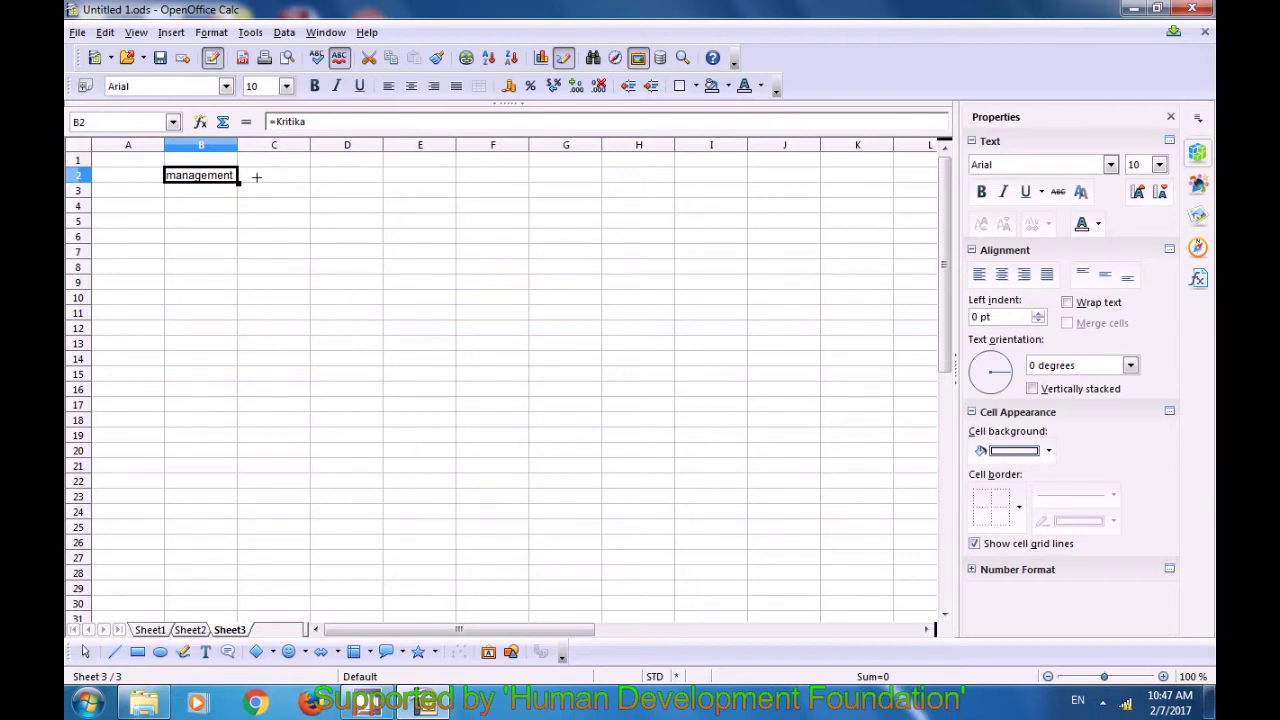
pyautogui.moveTo(260, 179); pyautogui.dragTo(293, 197)
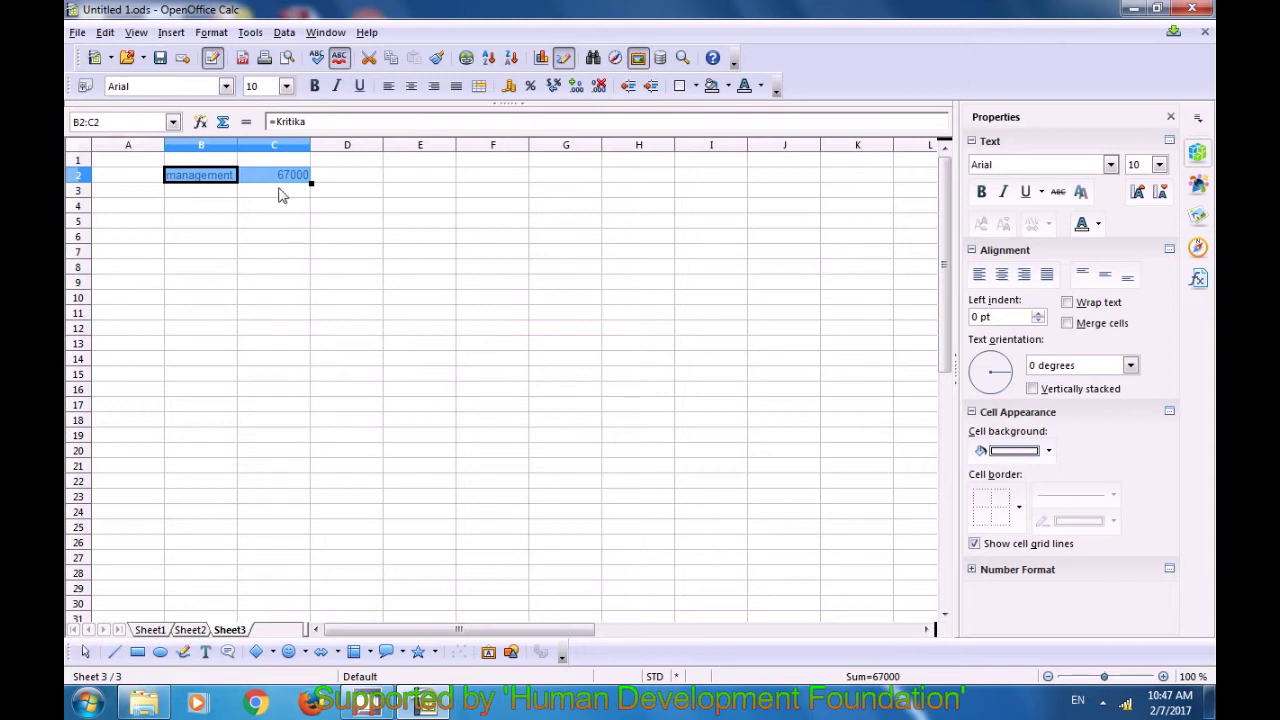
pyautogui.click(286, 190)
pyautogui.moveTo(343, 184); pyautogui.dragTo(371, 189)
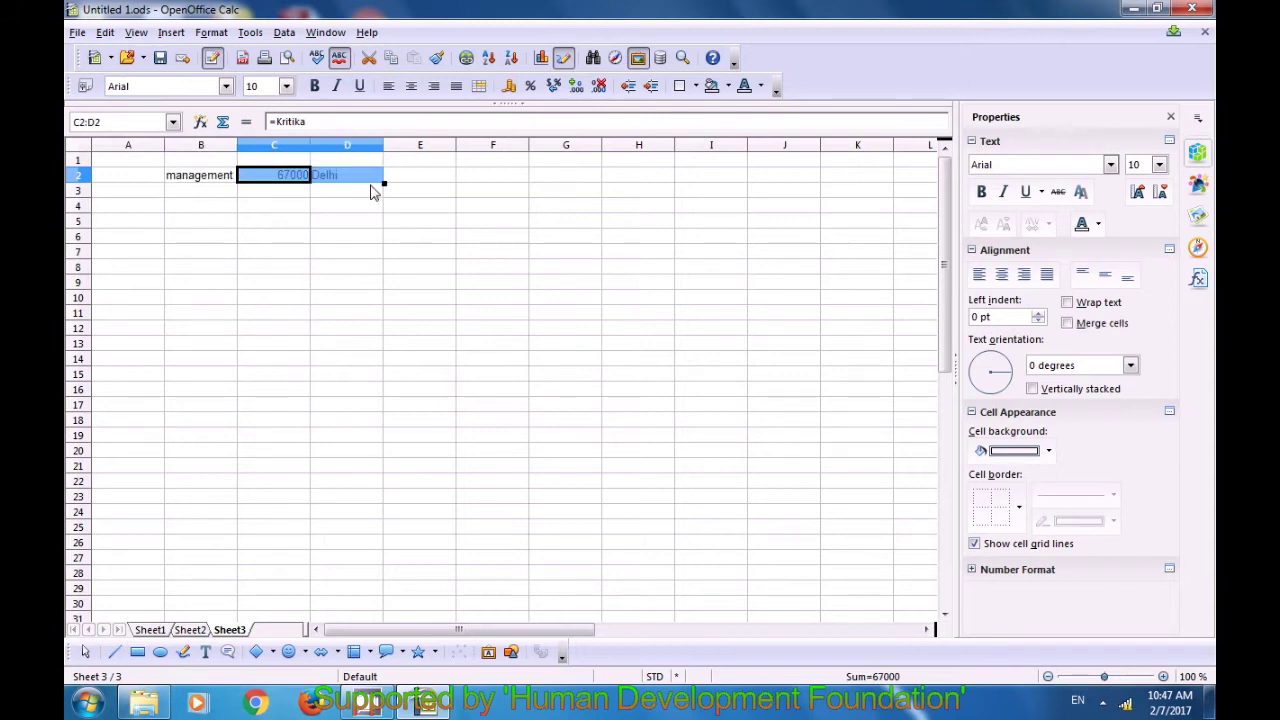
pyautogui.click(216, 181)
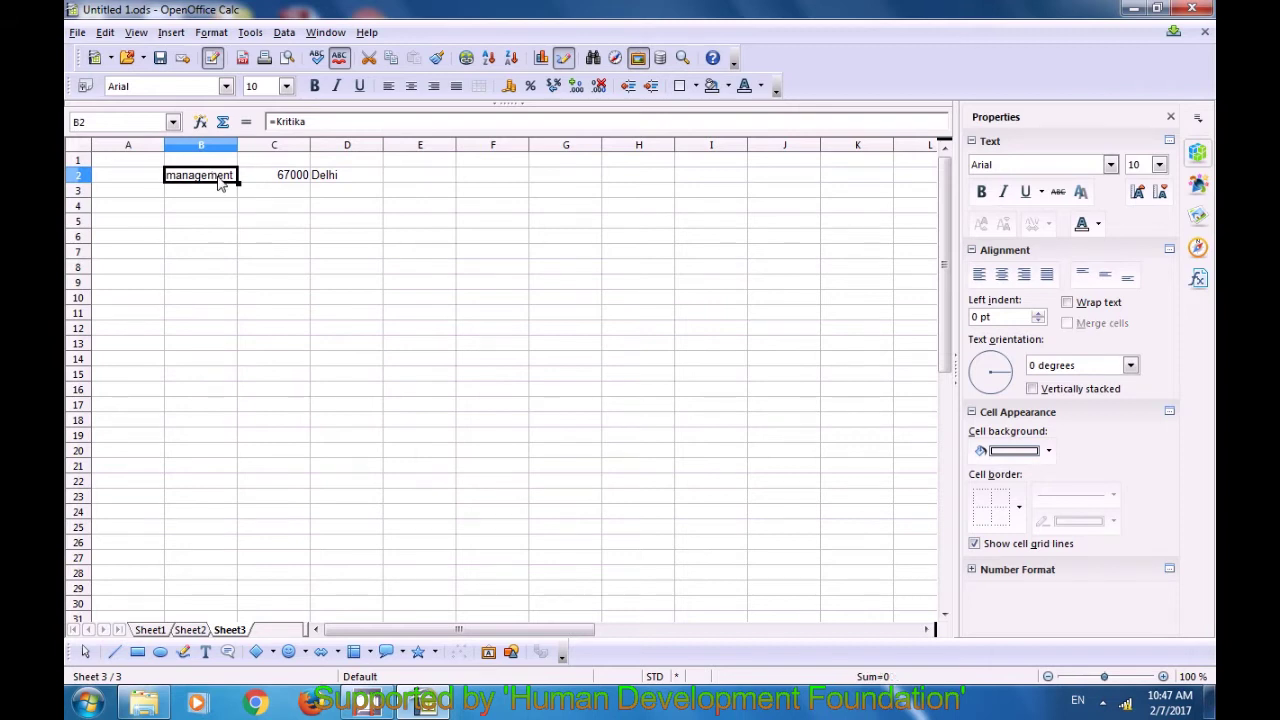
pyautogui.moveTo(220, 180); pyautogui.dragTo(393, 377)
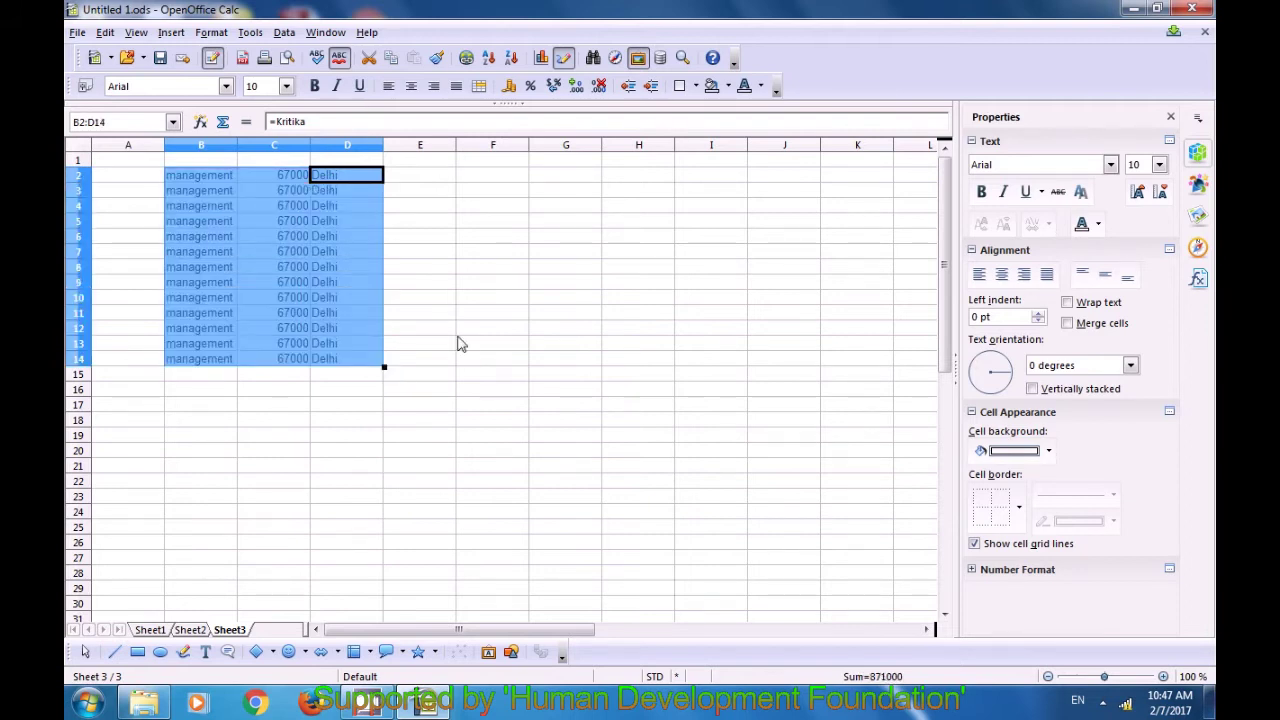
pyautogui.click(505, 317)
pyautogui.click(345, 228)
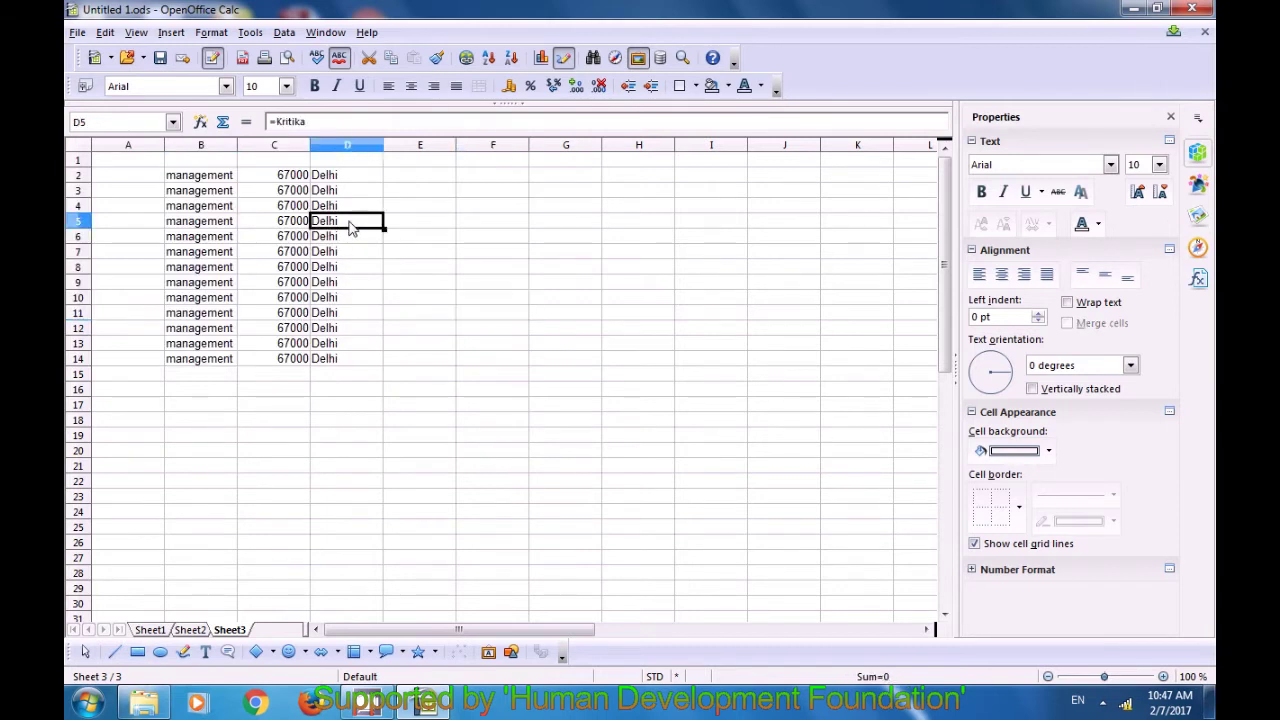
pyautogui.click(413, 208)
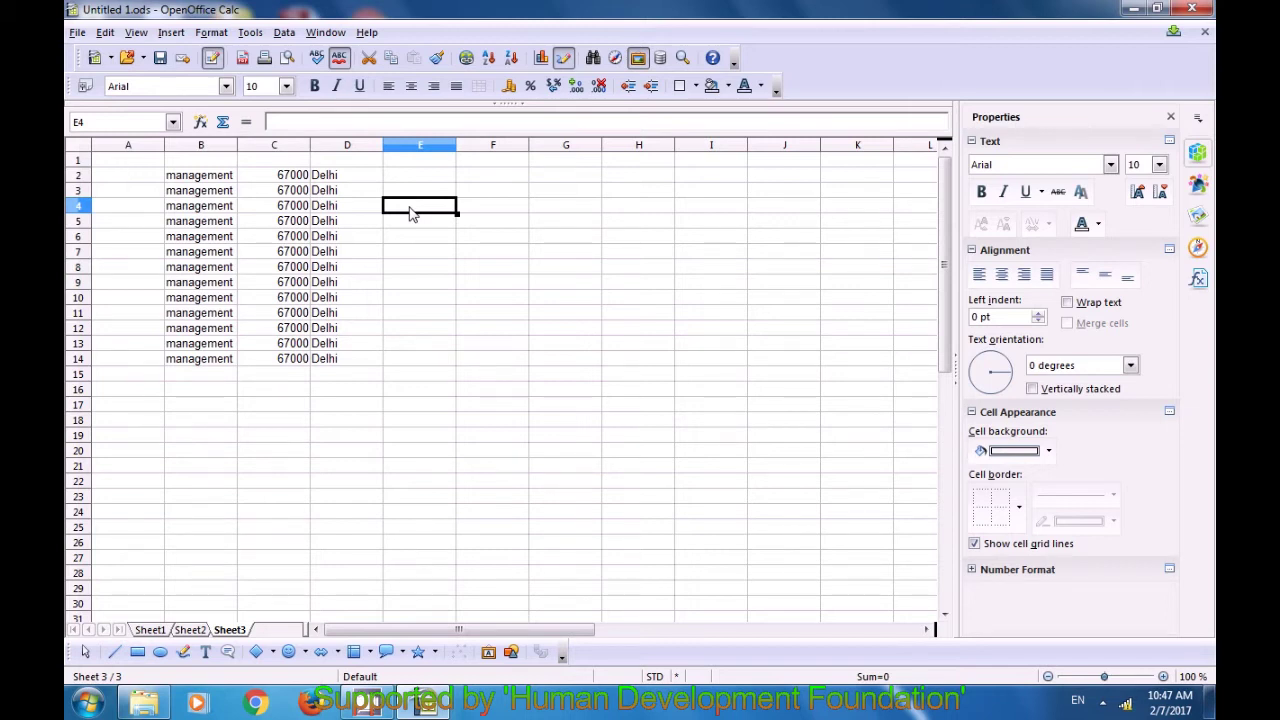
# Step: Select the table A1:D17 on Sheet1 and add it as a label range that contains row labels
pyautogui.click(150, 630)
pyautogui.moveTo(113, 168); pyautogui.dragTo(410, 462)
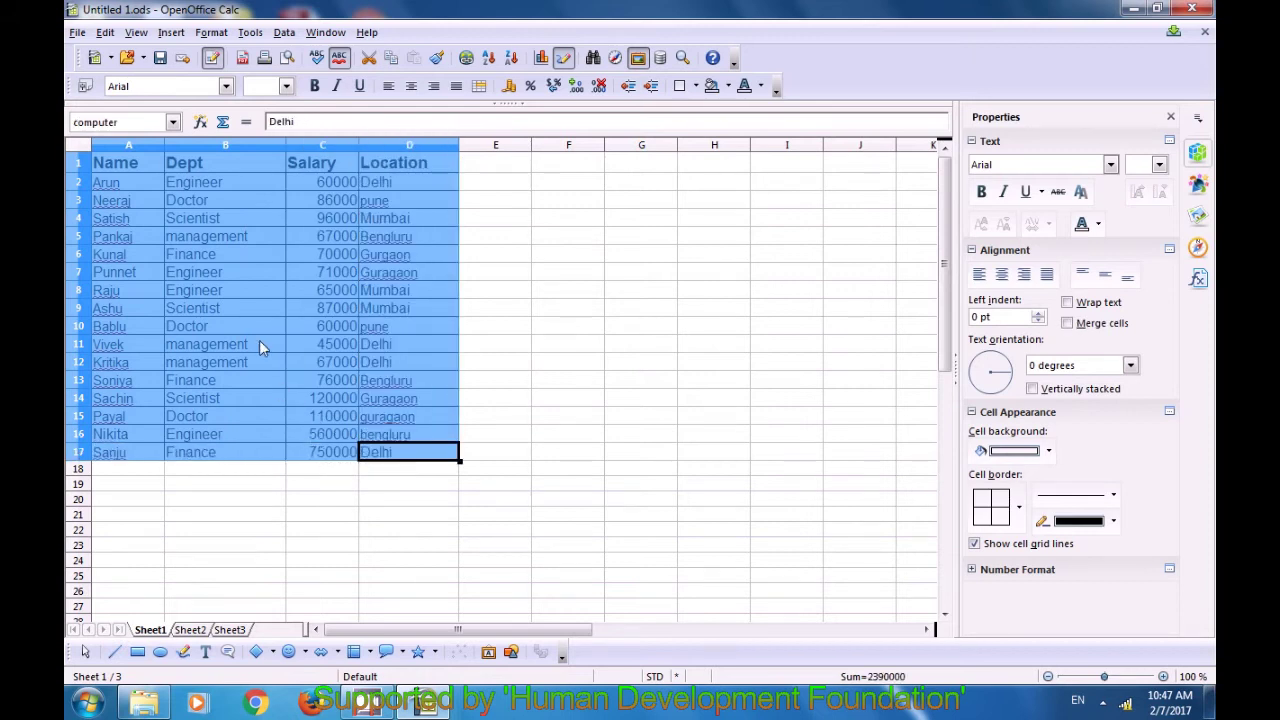
pyautogui.click(171, 33)
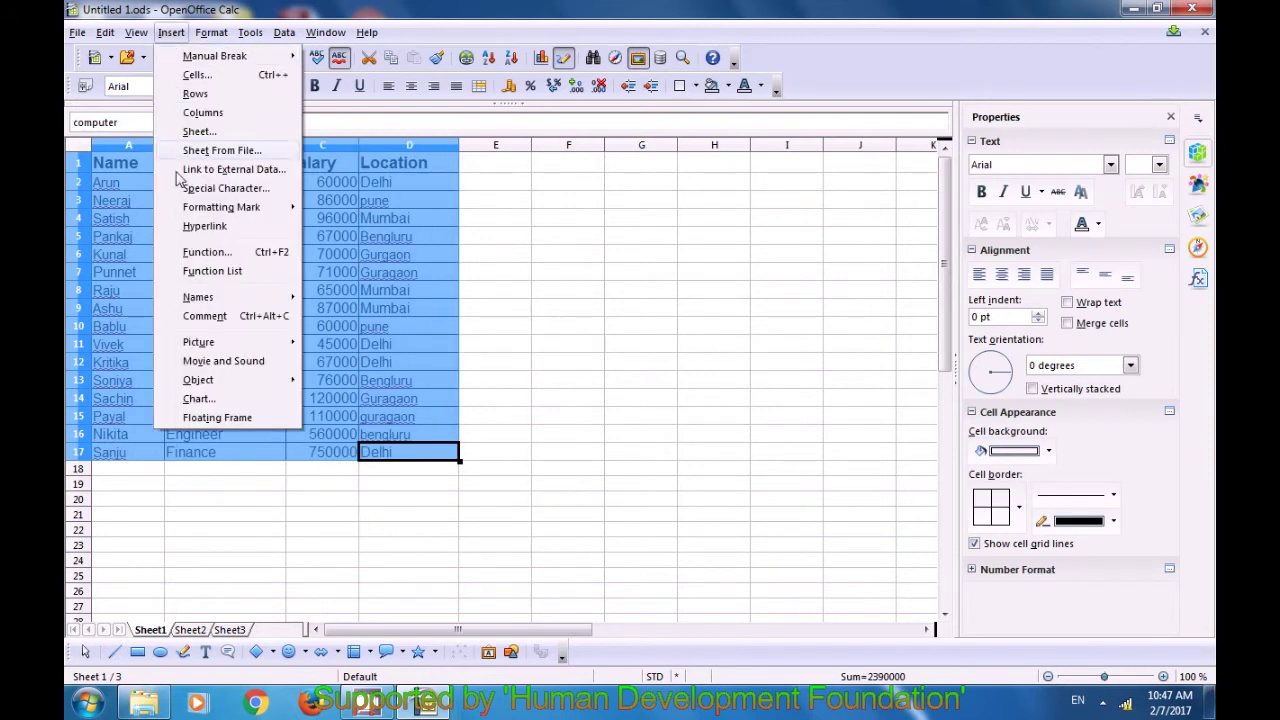
pyautogui.moveTo(272, 297)
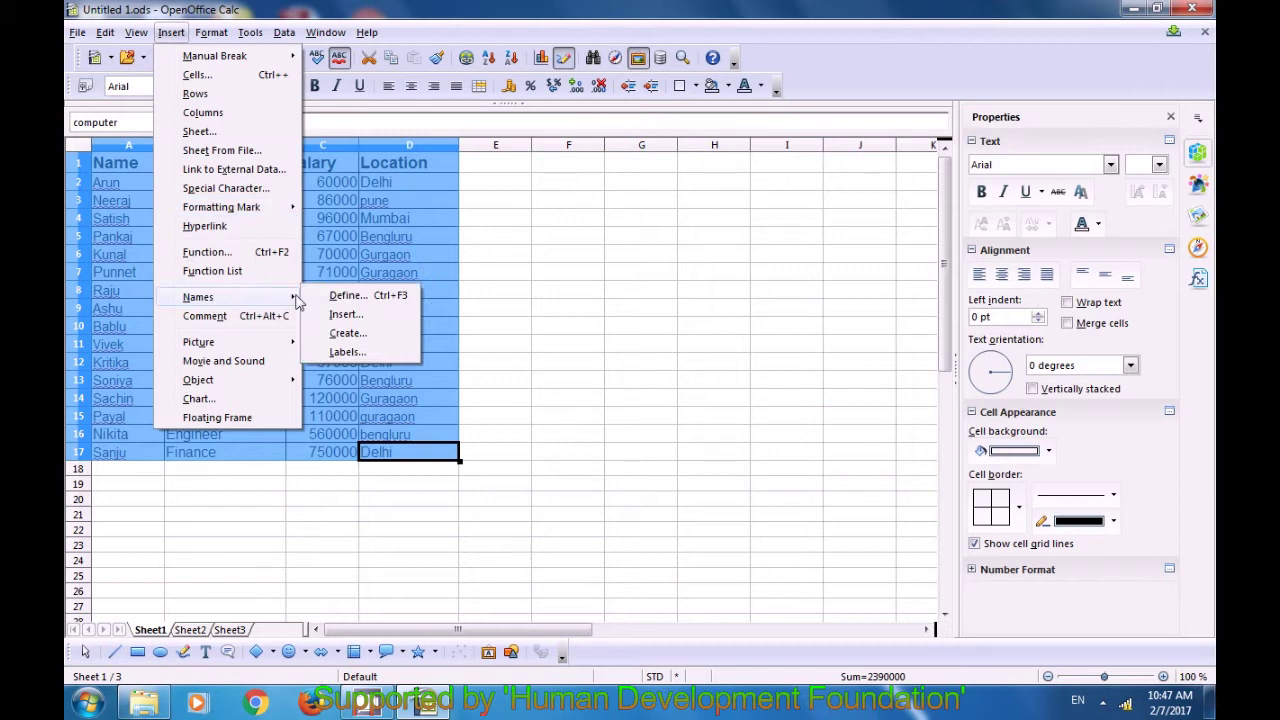
pyautogui.click(340, 352)
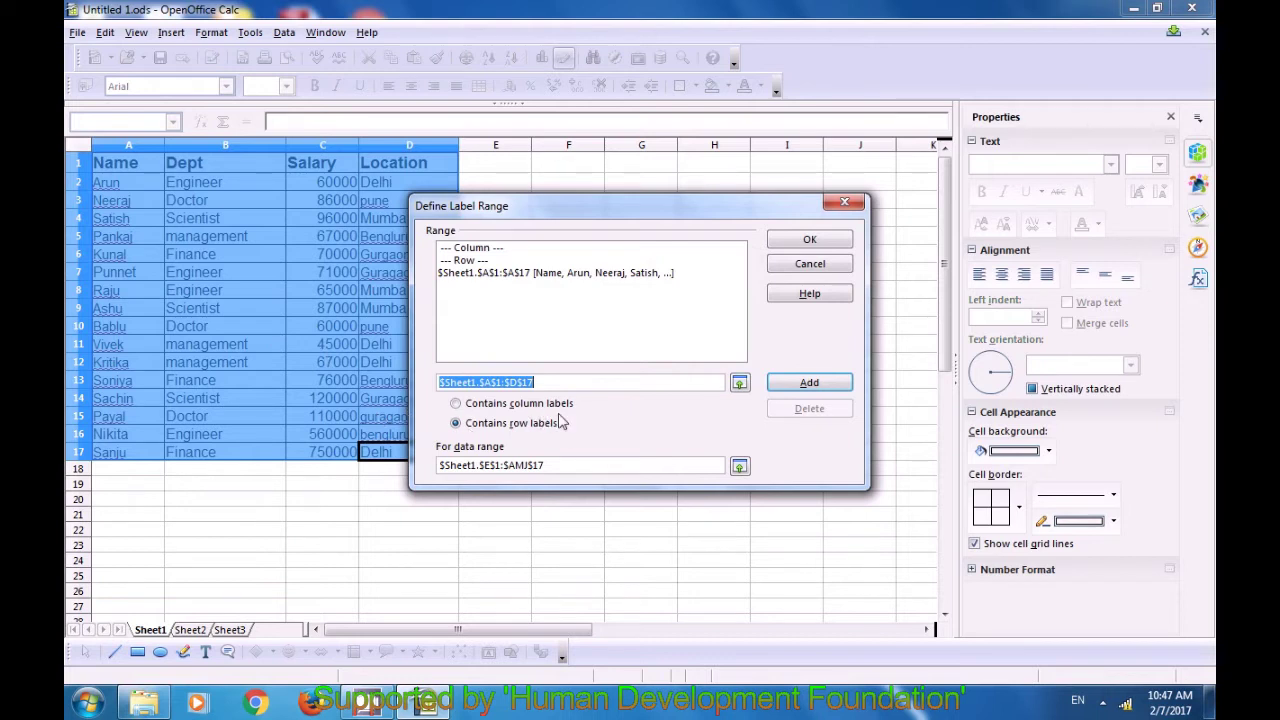
pyautogui.click(456, 405)
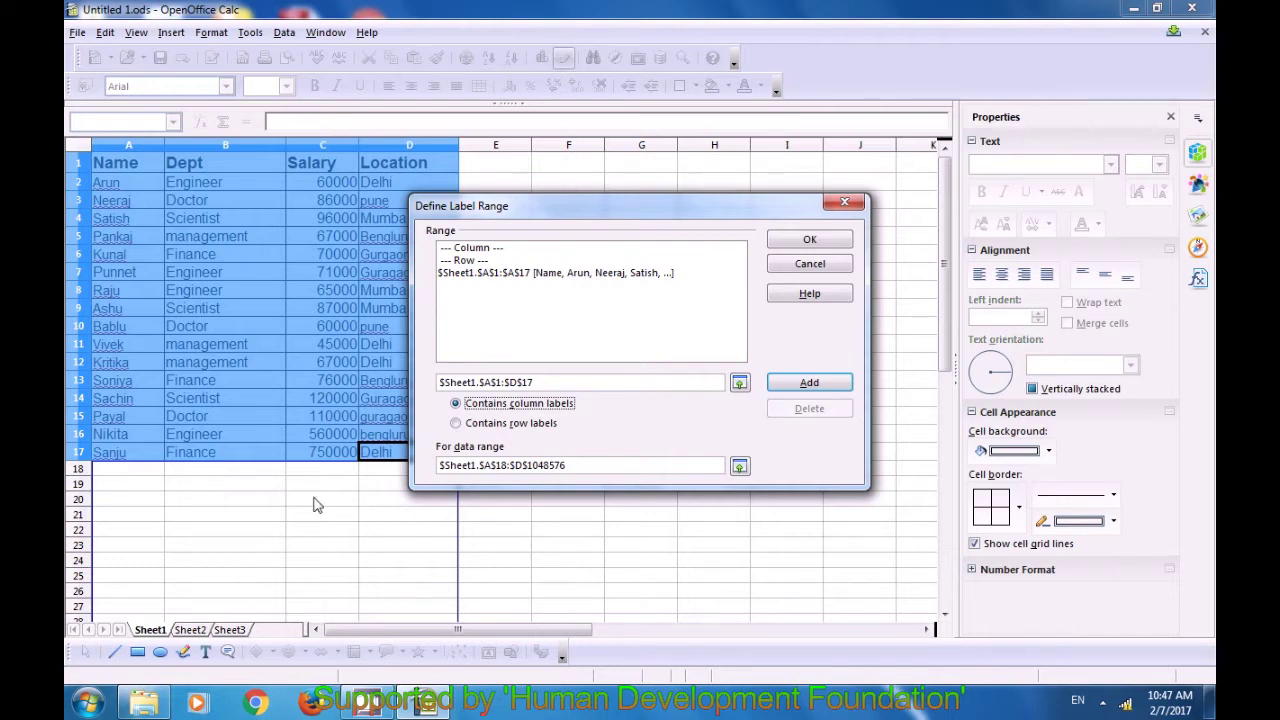
pyautogui.click(456, 423)
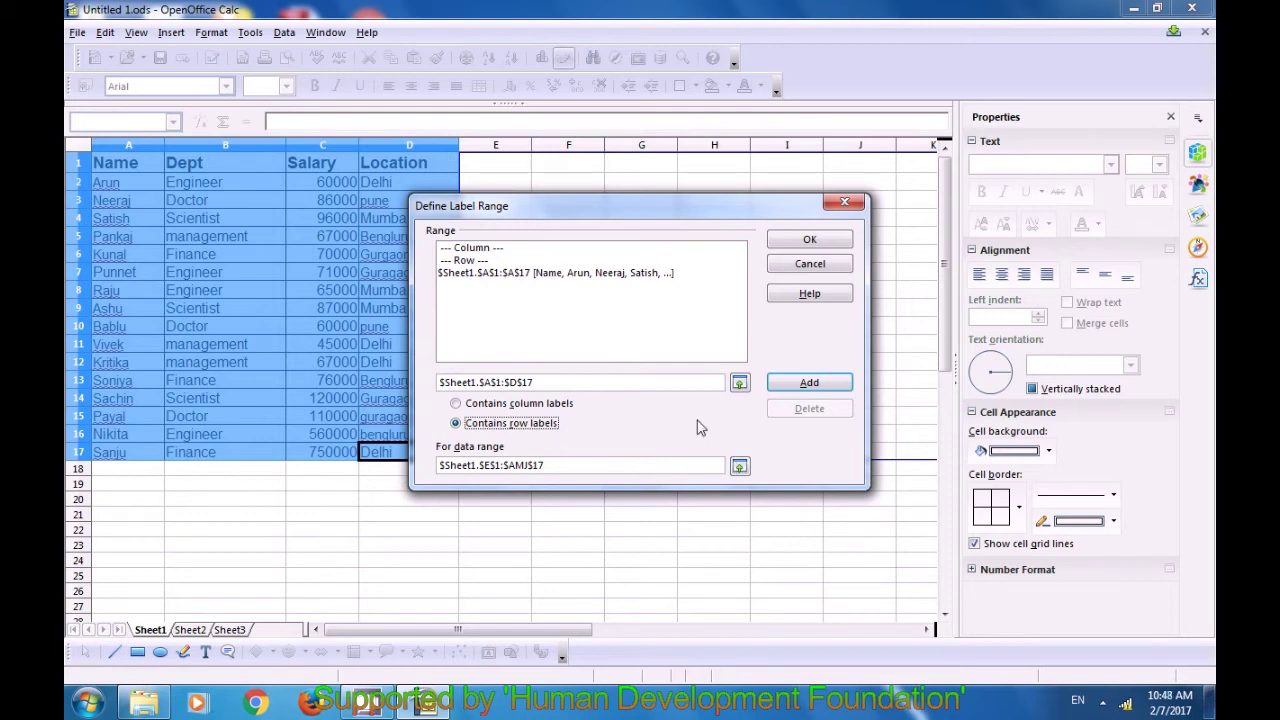
pyautogui.click(806, 384)
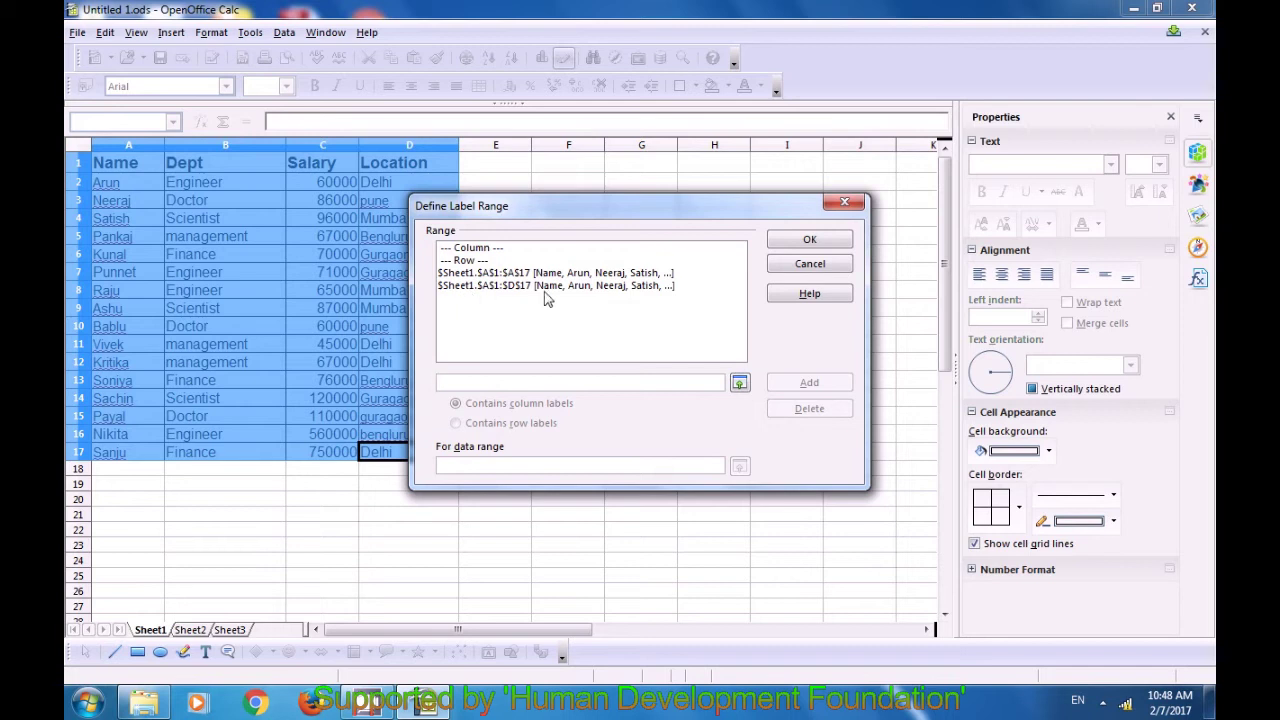
pyautogui.click(806, 242)
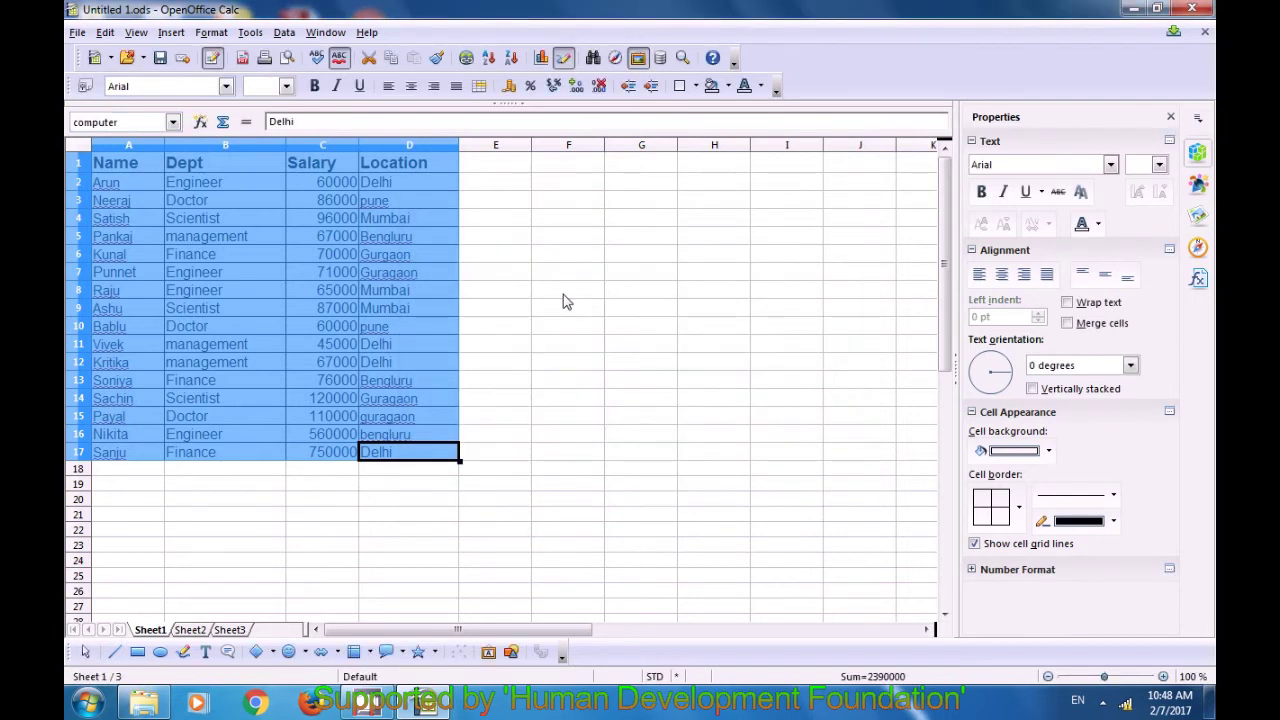
pyautogui.click(564, 296)
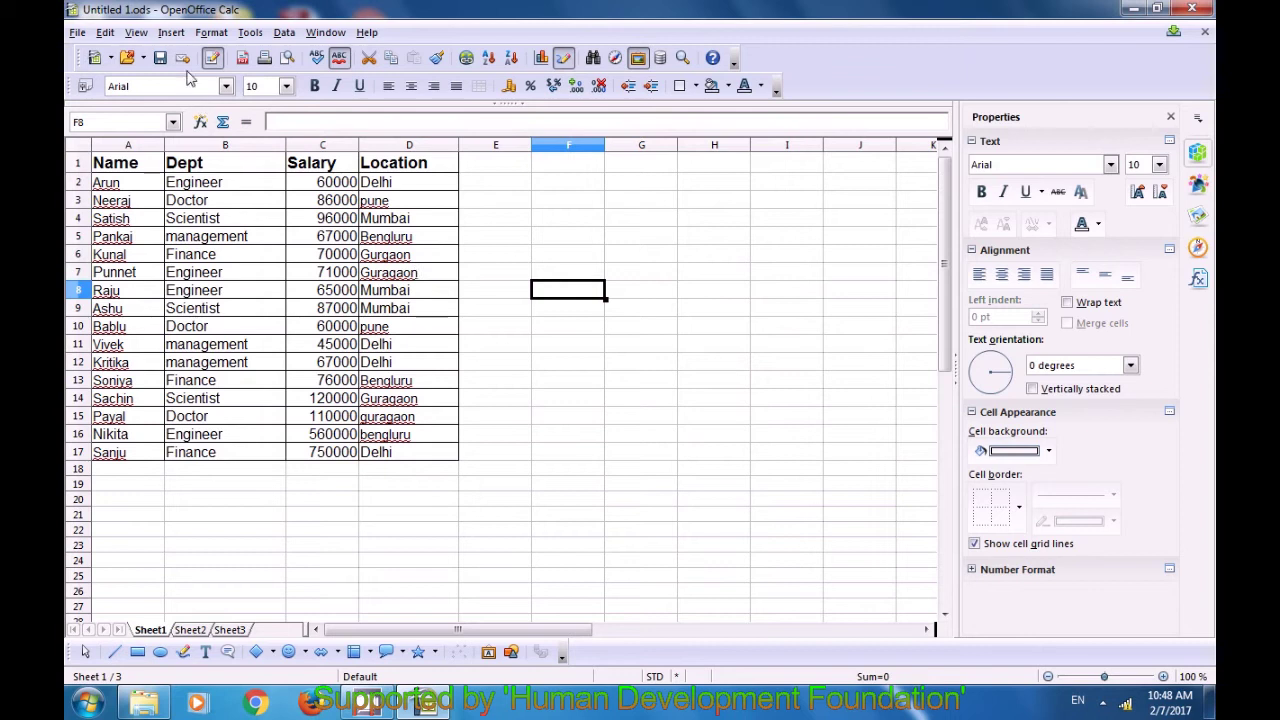
# Step: Look through the range names available for insertion in cell E4 of Sheet3 without inserting one
pyautogui.click(236, 630)
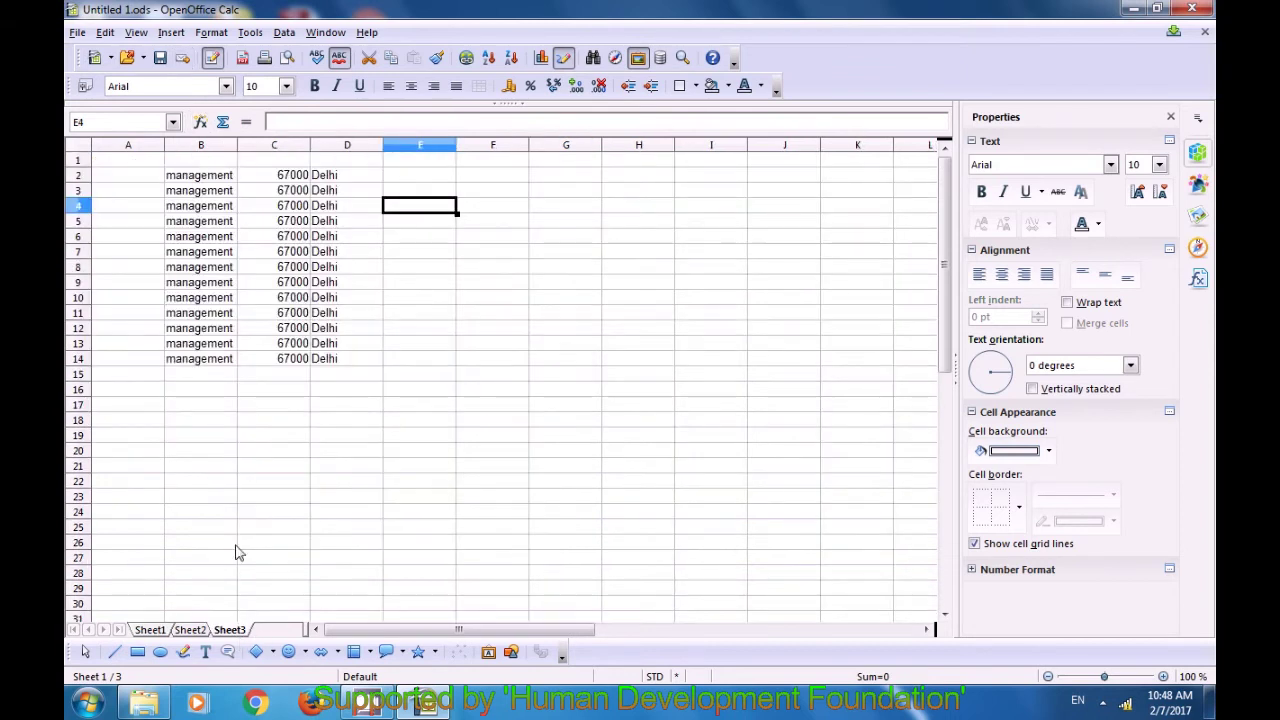
pyautogui.click(171, 33)
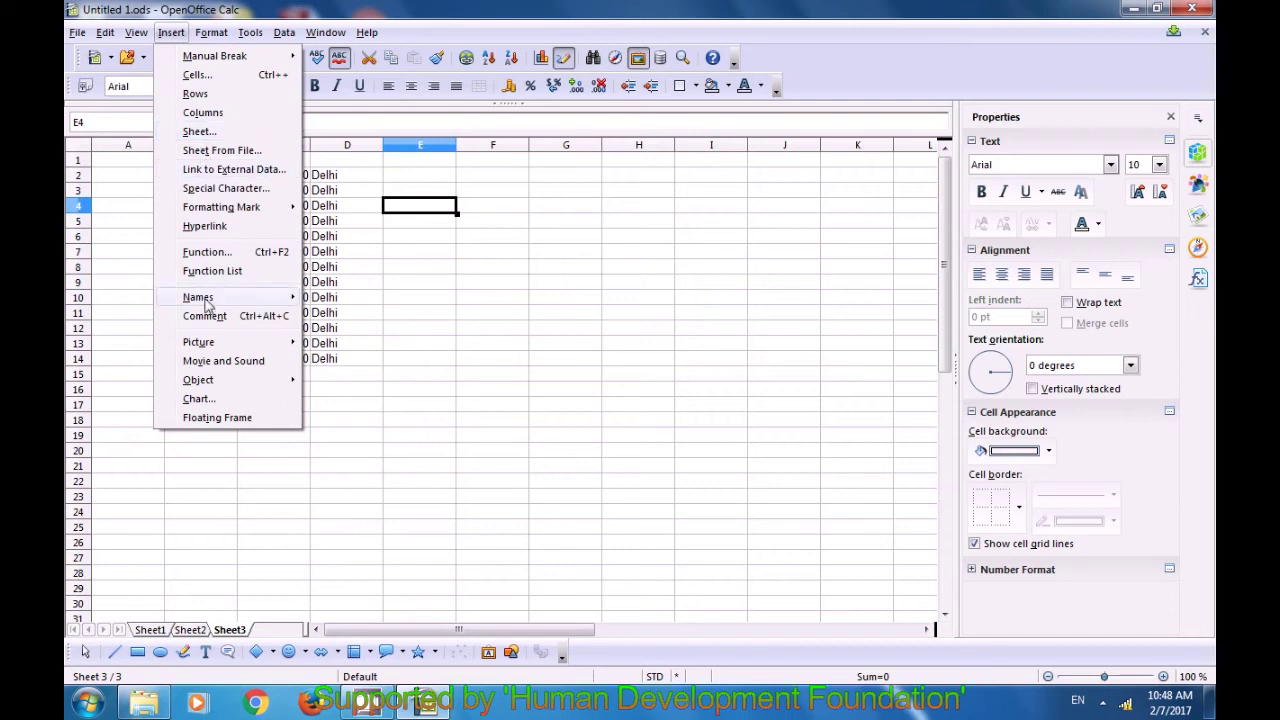
pyautogui.moveTo(210, 300)
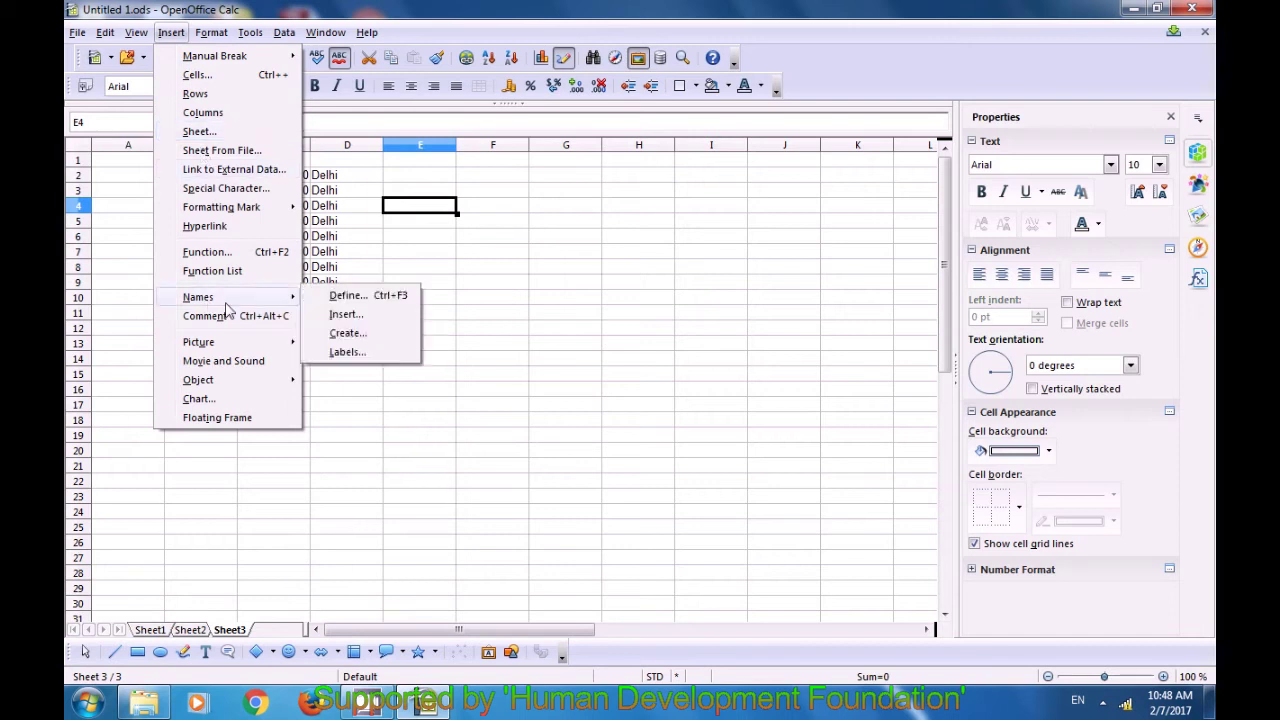
pyautogui.click(345, 314)
pyautogui.scroll(-5, 533, 336)
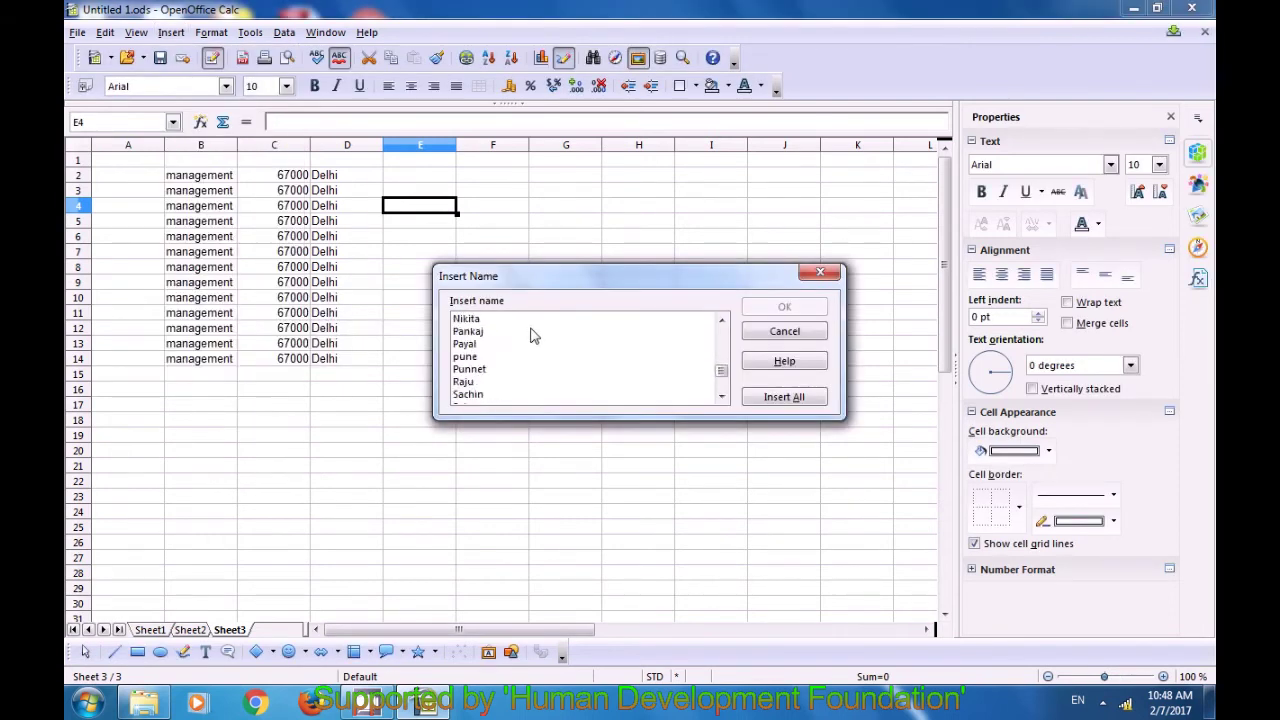
pyautogui.click(819, 272)
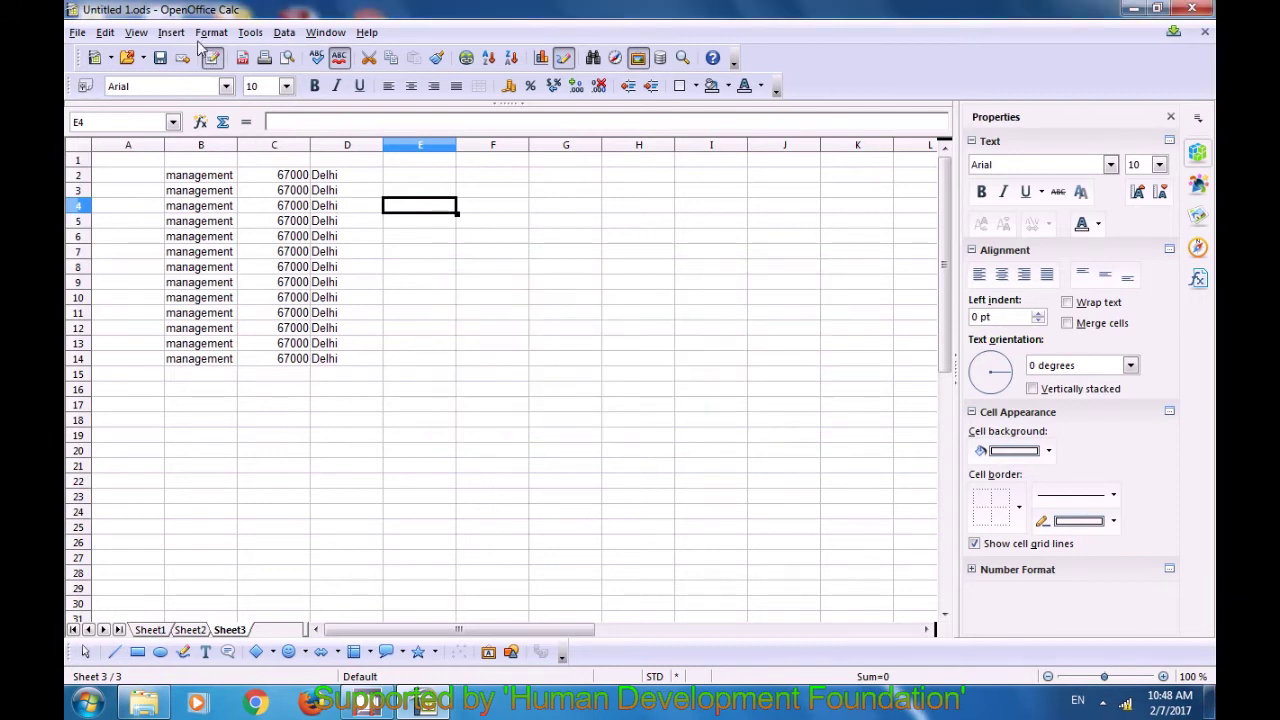
# Step: Review the row label ranges A1:A17 and A1:D17 of Sheet1 in the label range definitions and return to Sheet1
pyautogui.click(170, 34)
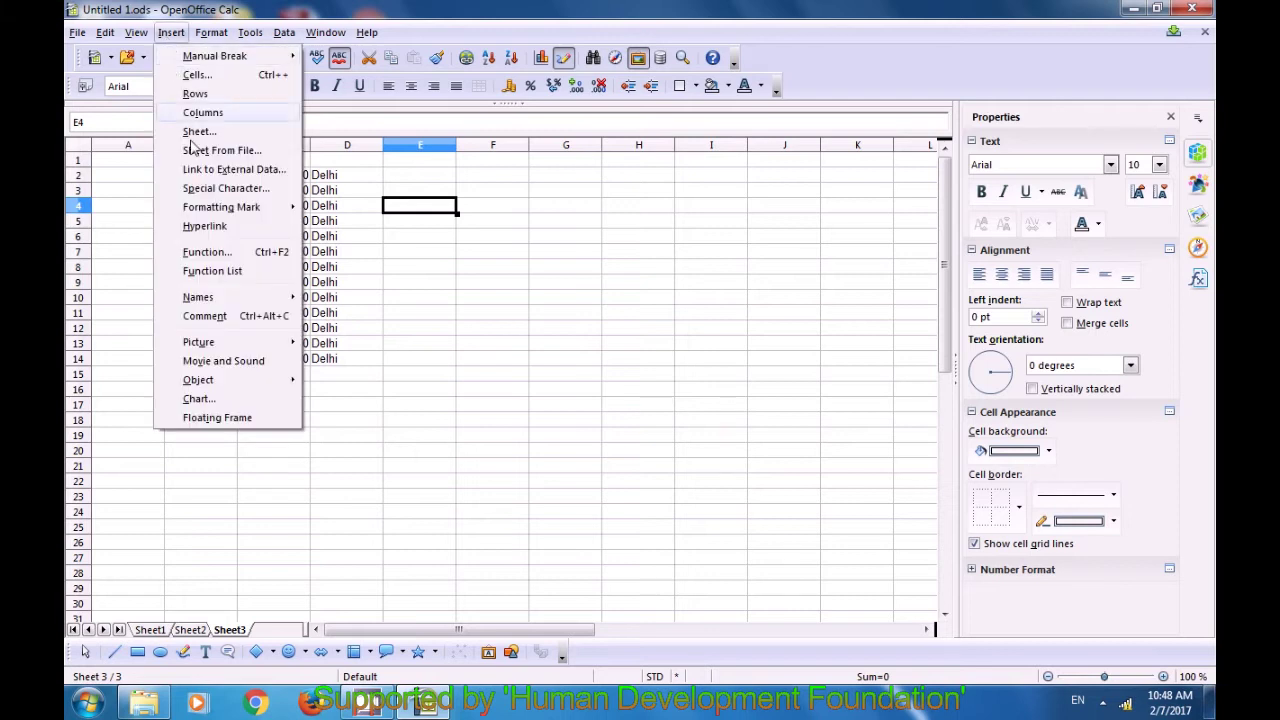
pyautogui.moveTo(205, 297)
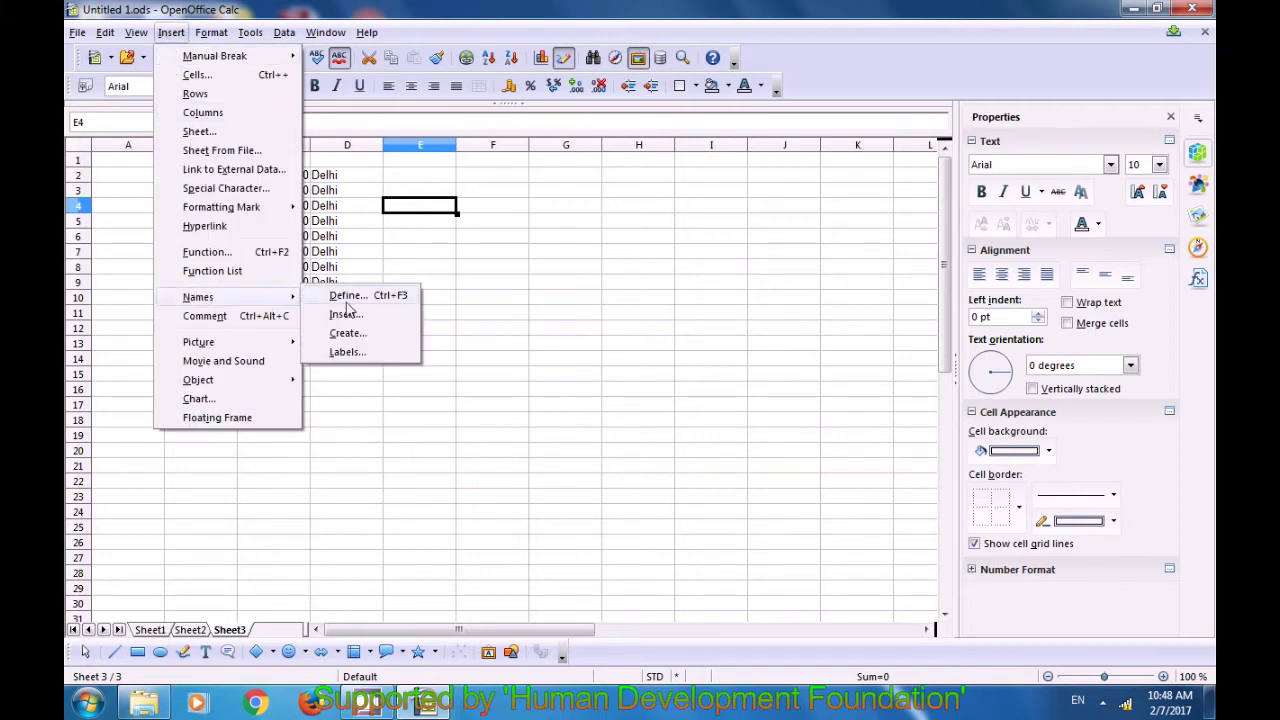
pyautogui.click(352, 353)
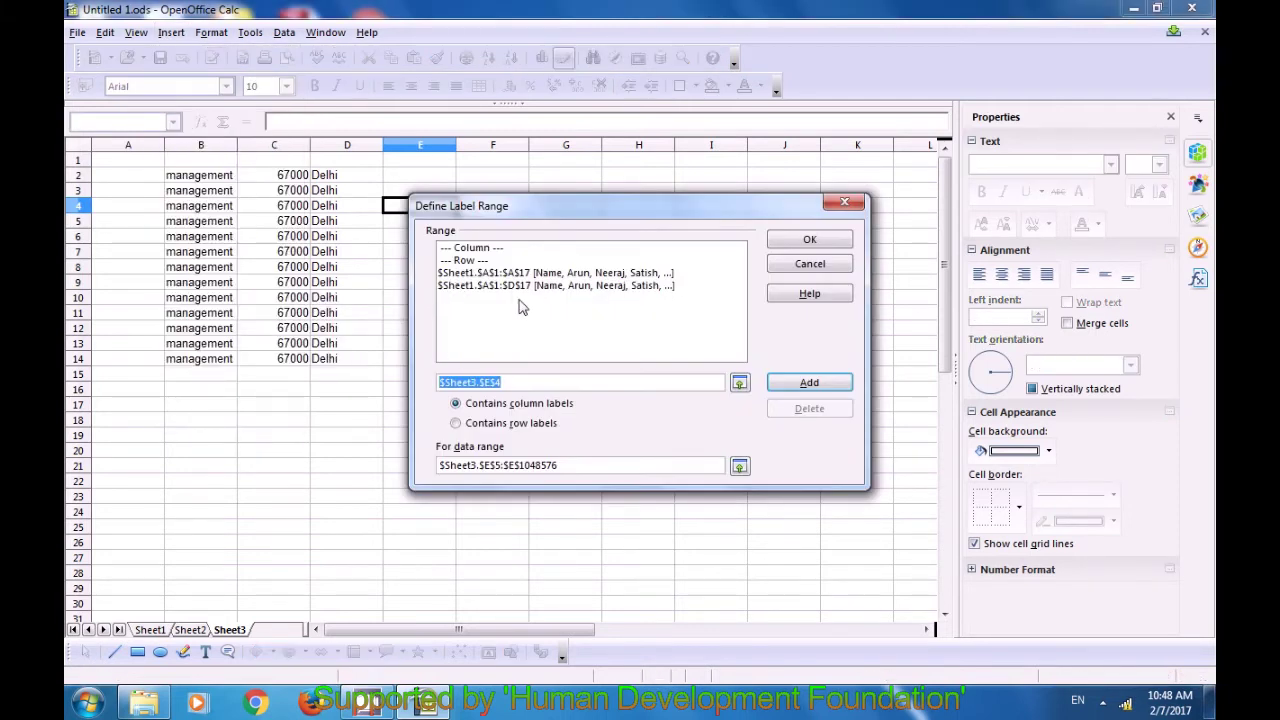
pyautogui.click(481, 290)
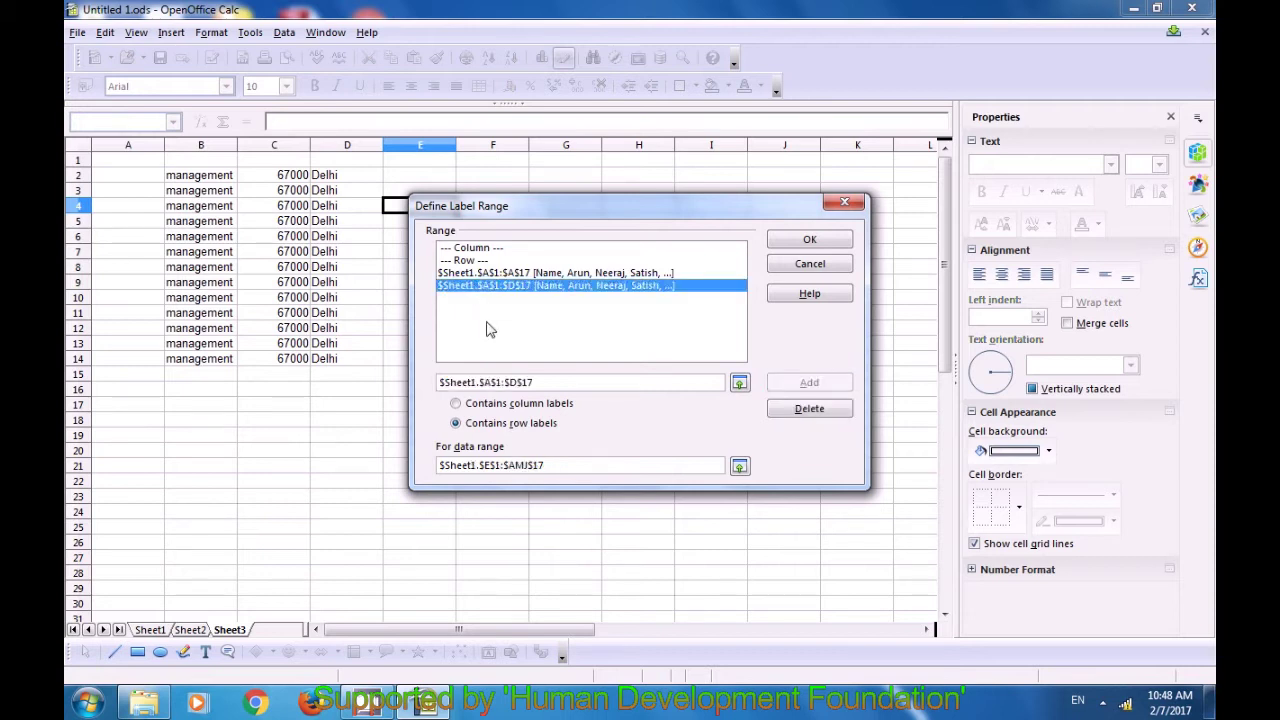
pyautogui.click(479, 272)
pyautogui.click(483, 289)
pyautogui.click(810, 241)
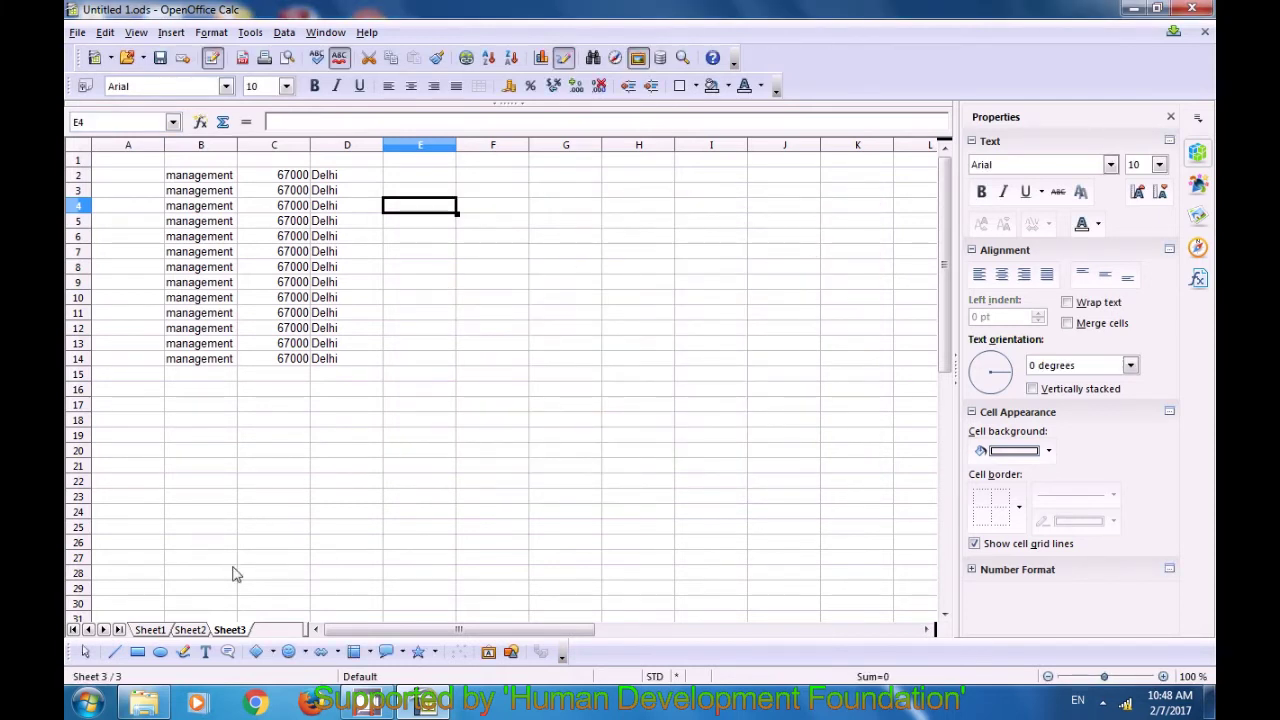
pyautogui.click(158, 630)
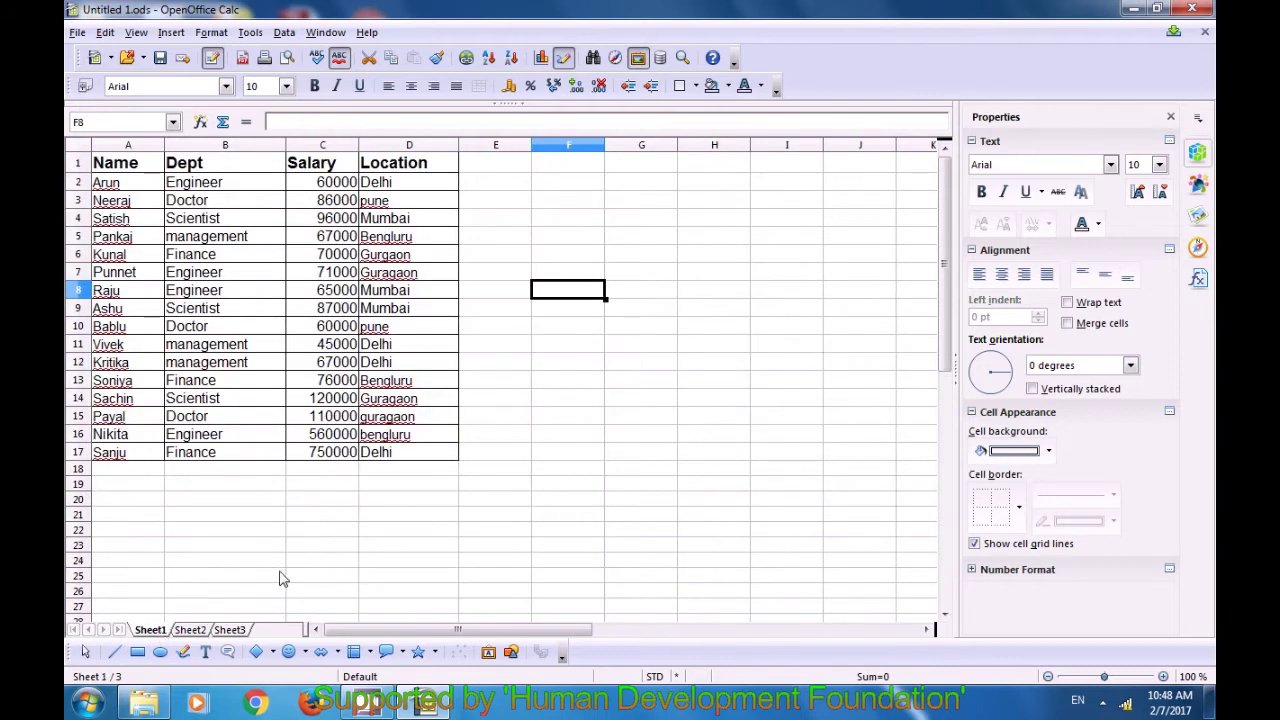
# Step: Add the comment "location" to the Location header cell D1 and set the comment to stay shown
pyautogui.click(515, 213)
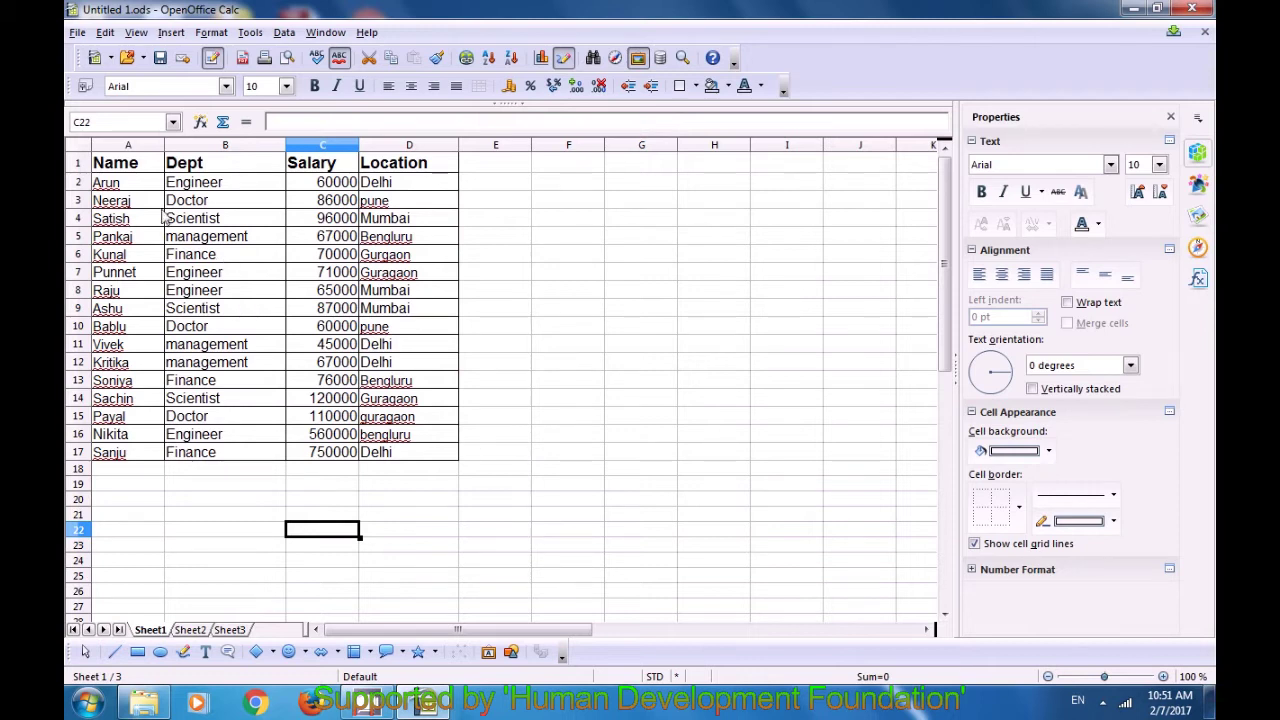
pyautogui.moveTo(110, 166); pyautogui.dragTo(405, 172)
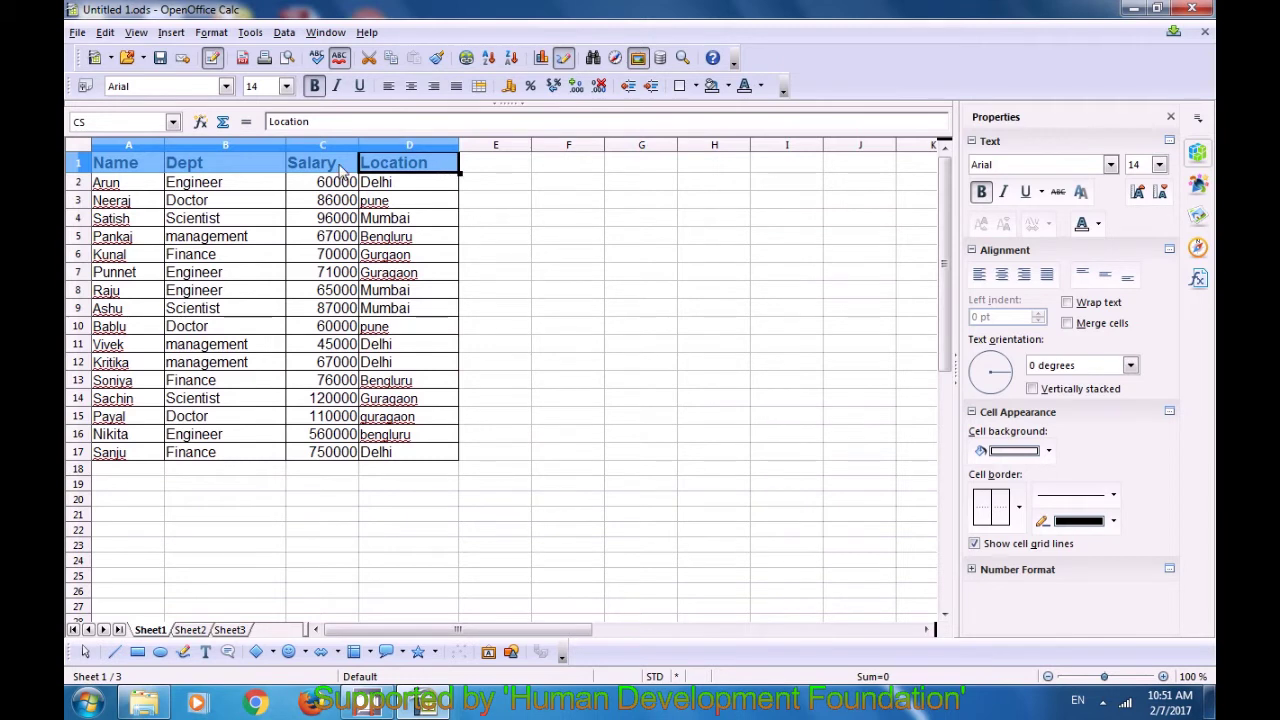
pyautogui.click(171, 34)
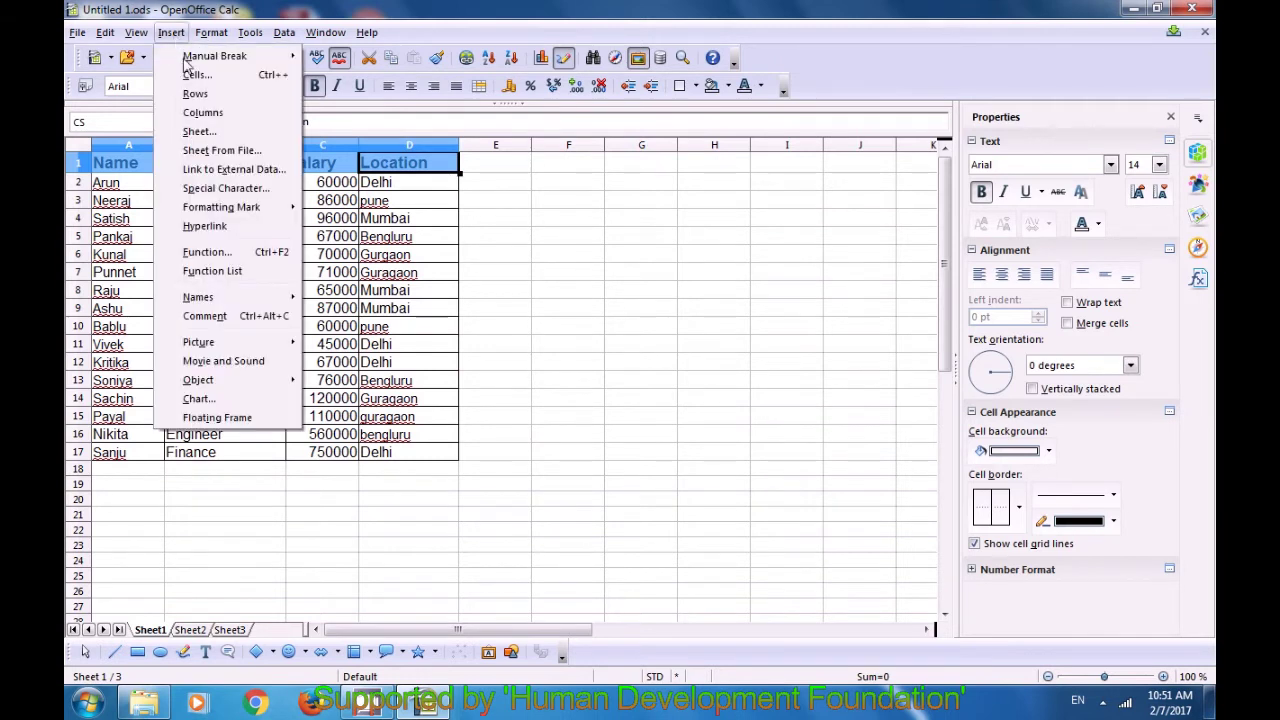
pyautogui.click(216, 318)
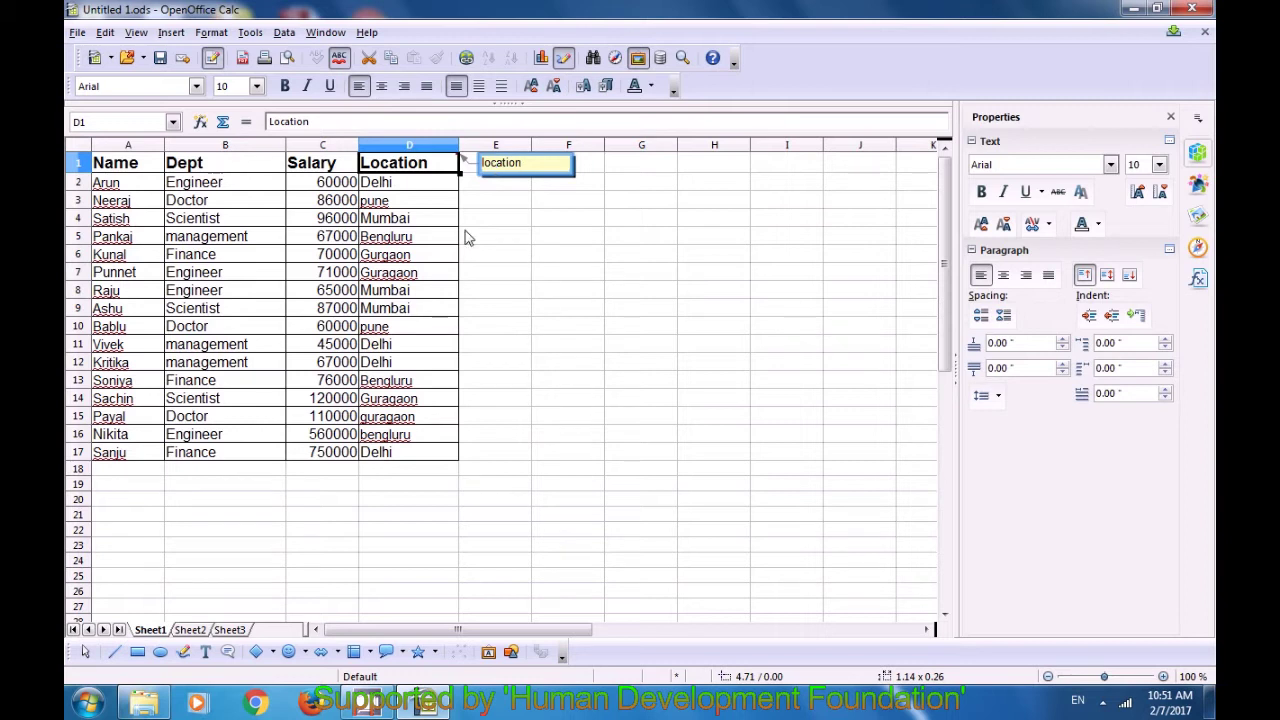
pyautogui.press('Escape')
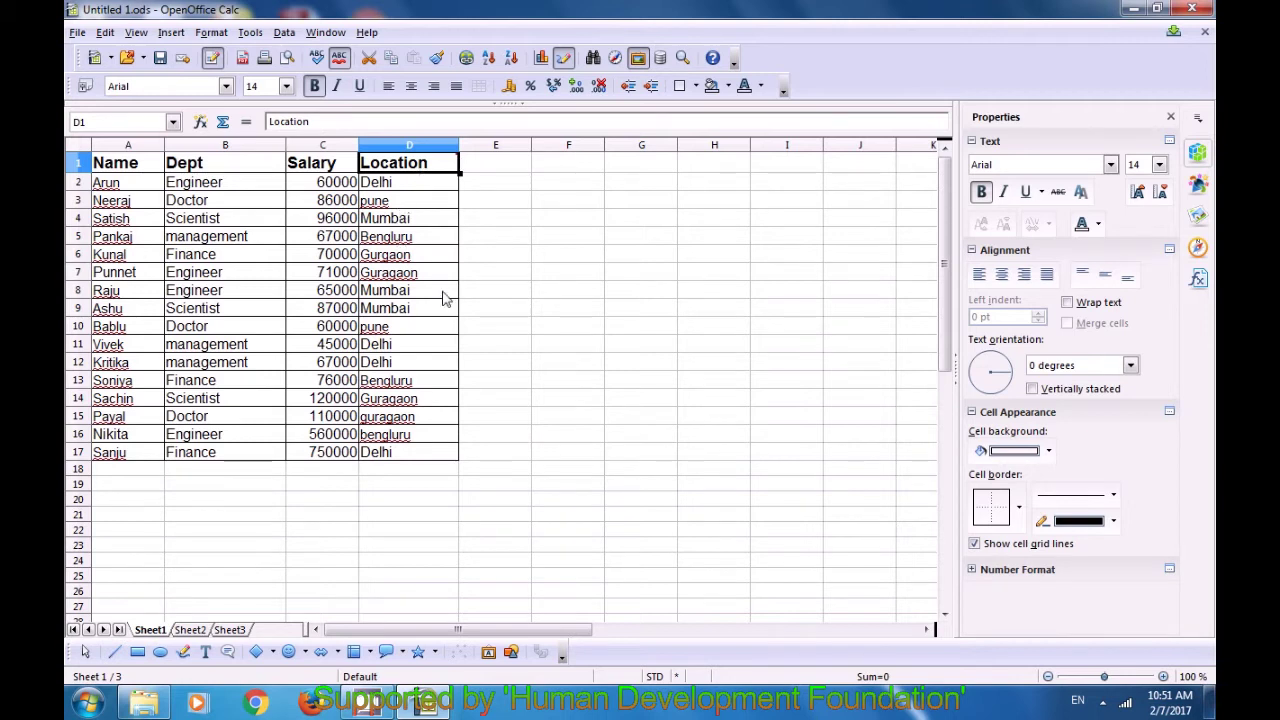
pyautogui.rightClick(440, 166)
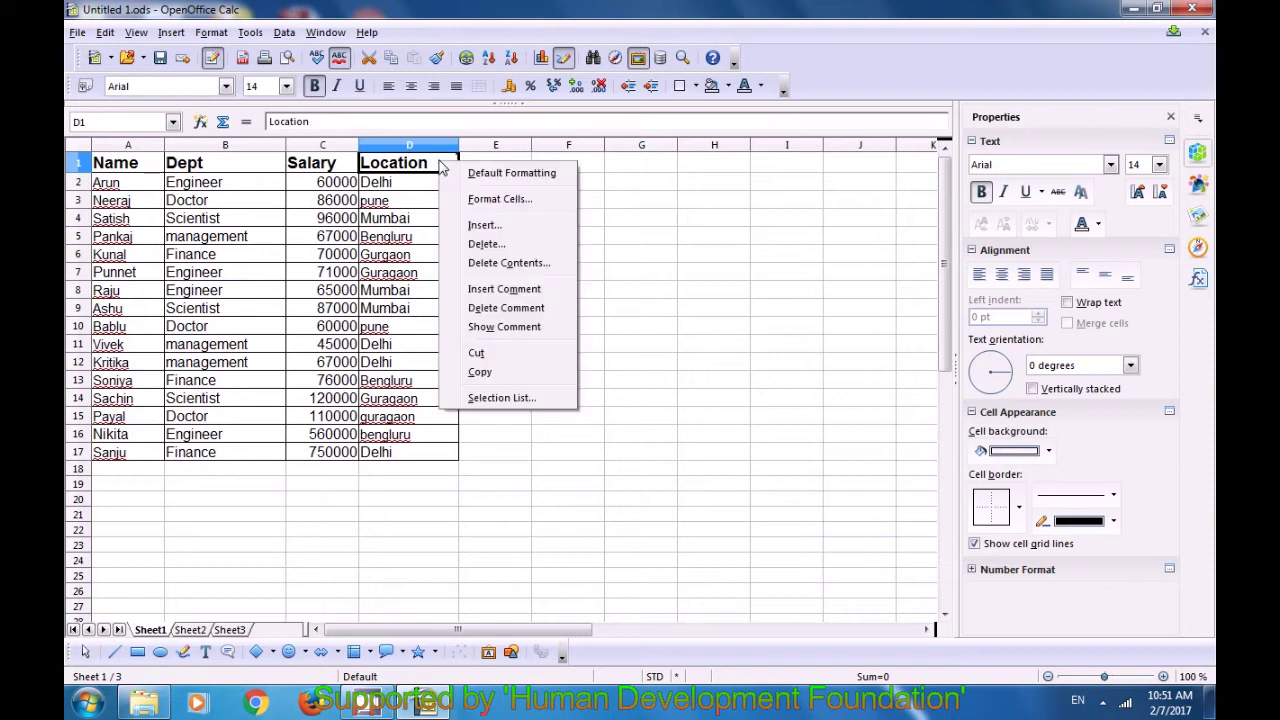
pyautogui.click(496, 326)
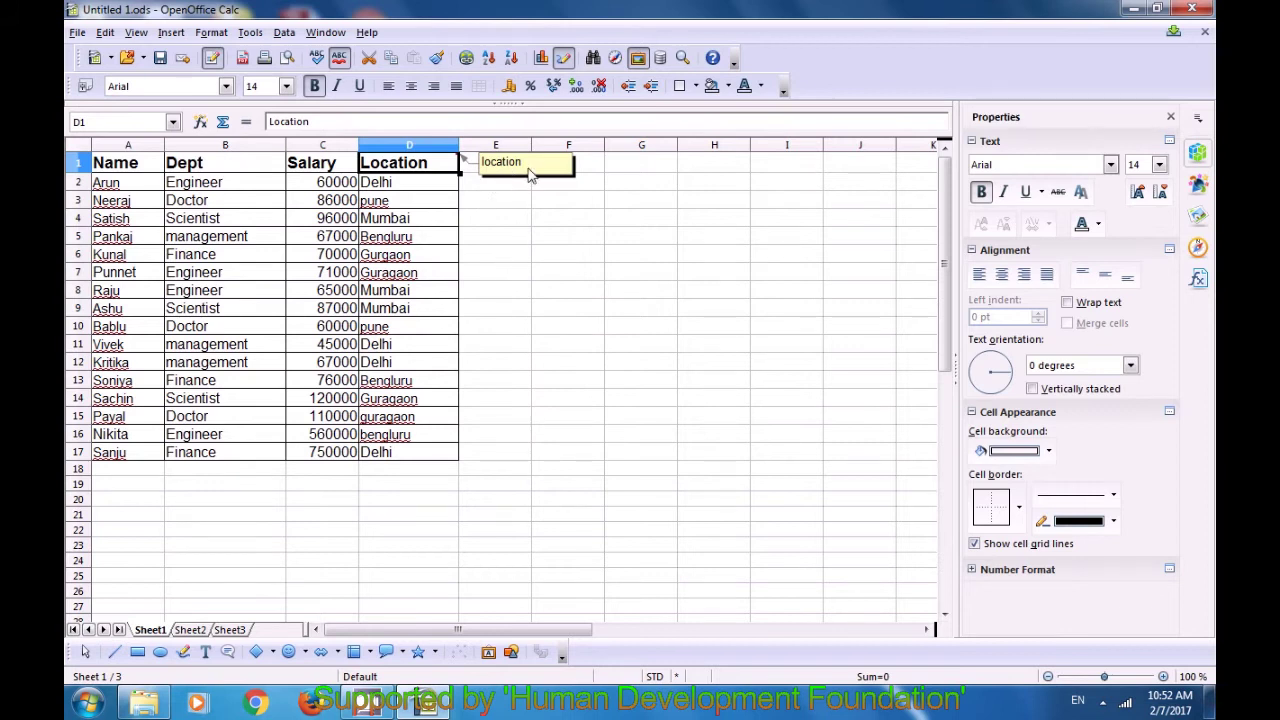
# Step: Add the comment "Computer shiksha" to cell A17 and set the comment to stay shown
pyautogui.click(114, 458)
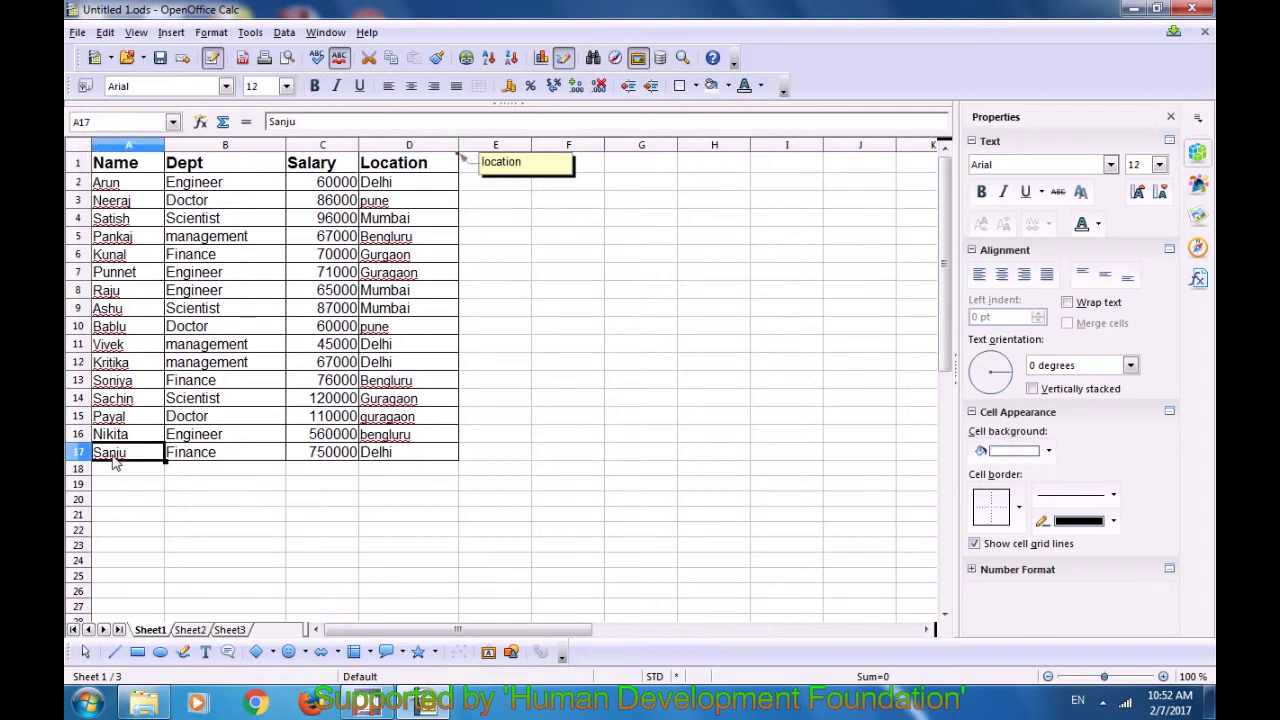
pyautogui.click(171, 32)
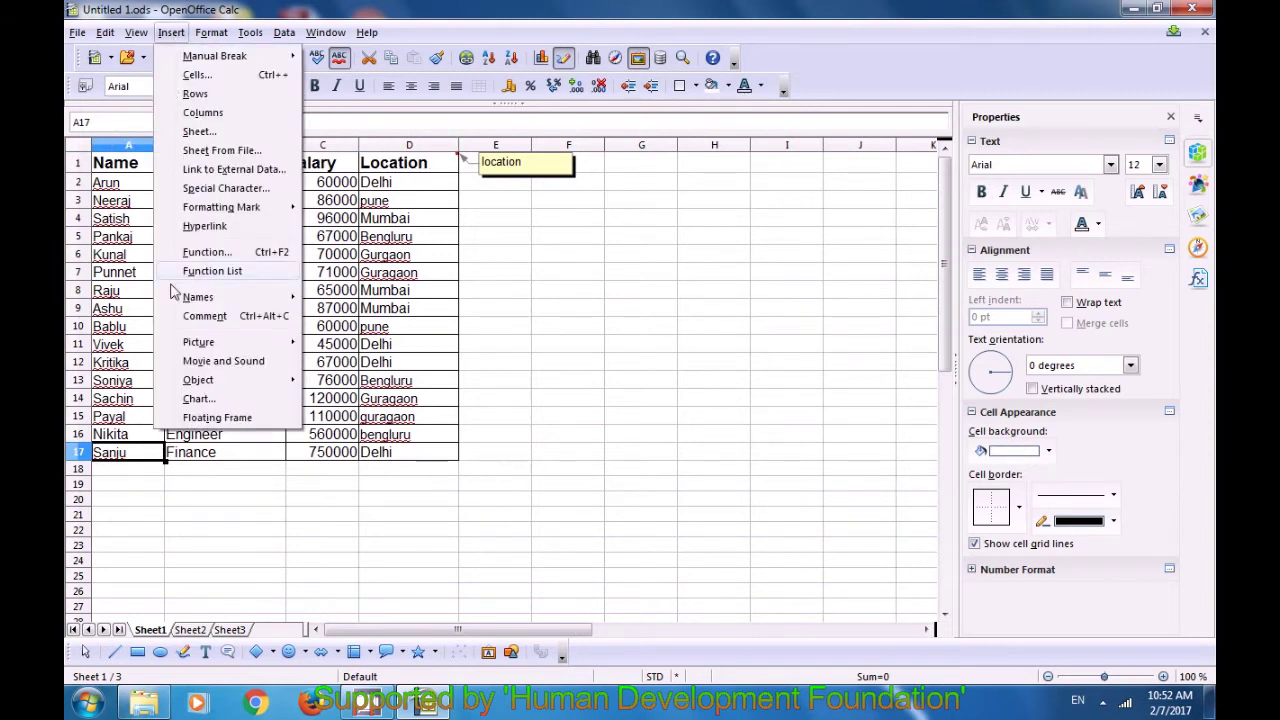
pyautogui.click(191, 318)
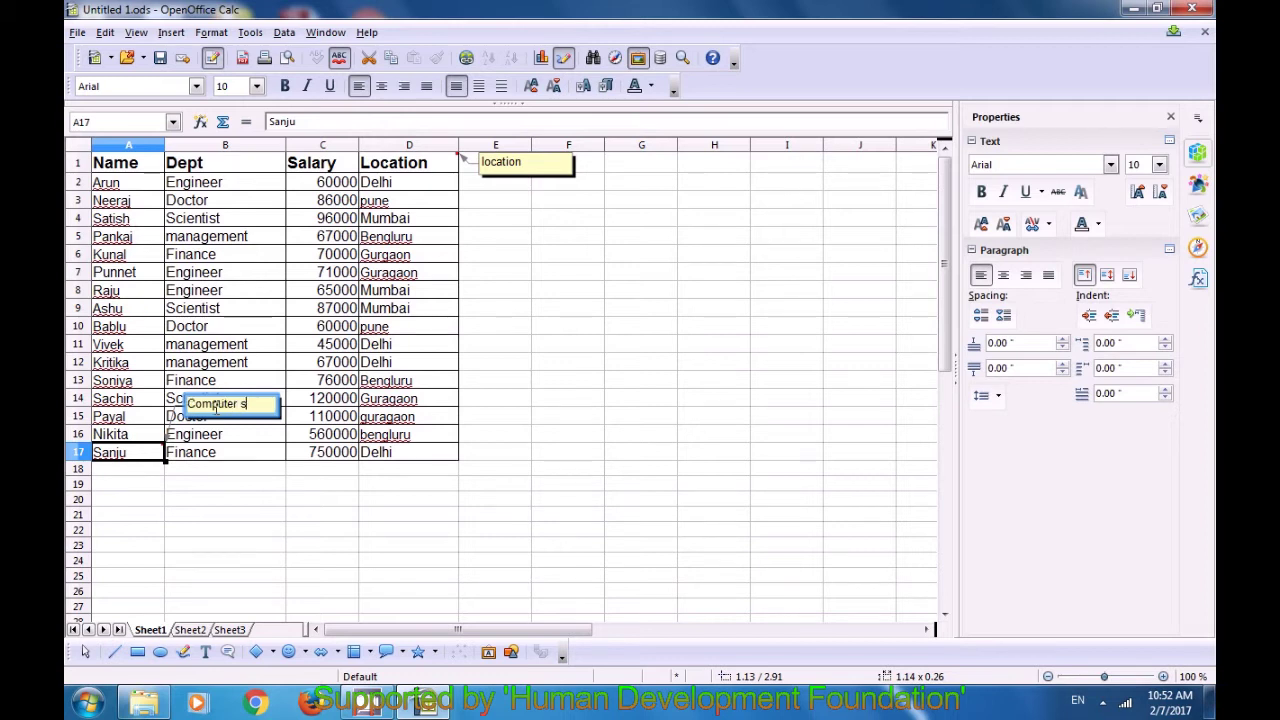
pyautogui.write('shiksha')
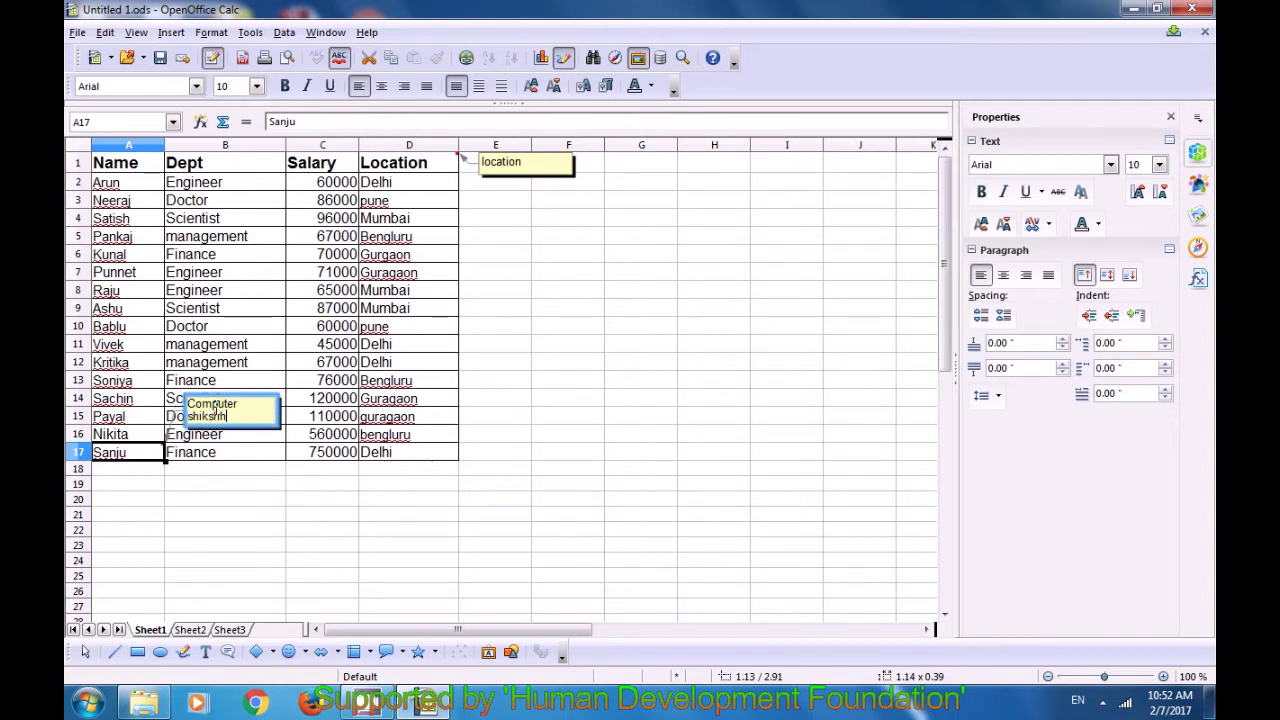
pyautogui.write('a')
pyautogui.click(210, 508)
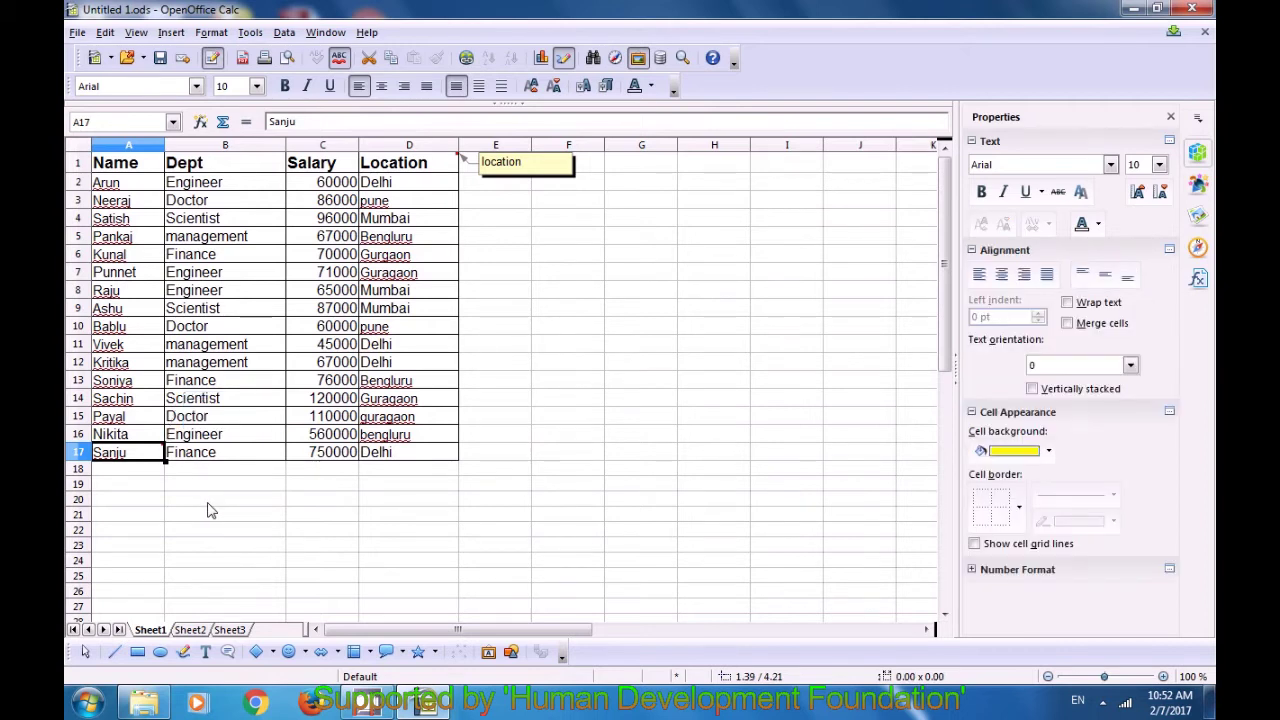
pyautogui.rightClick(162, 457)
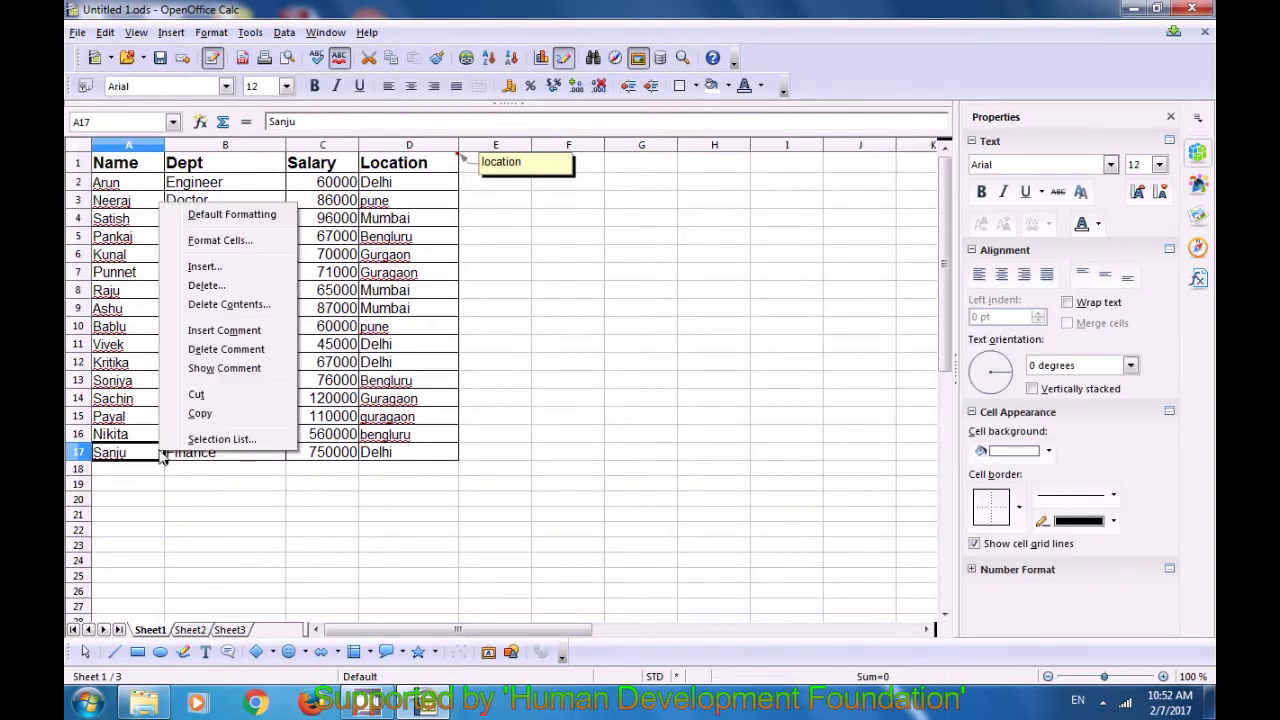
pyautogui.click(216, 369)
pyautogui.click(206, 500)
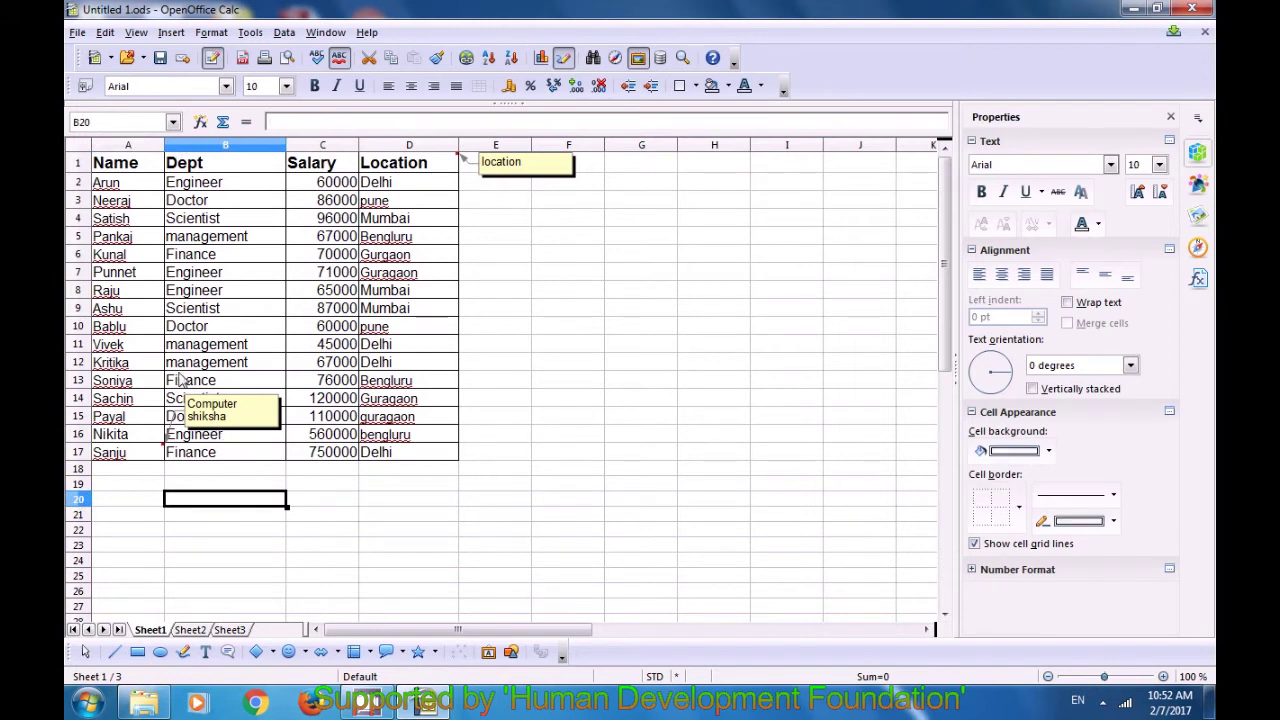
# Step: Replace the text of the comment on the Location header cell D1 with "cs"
pyautogui.click(512, 170)
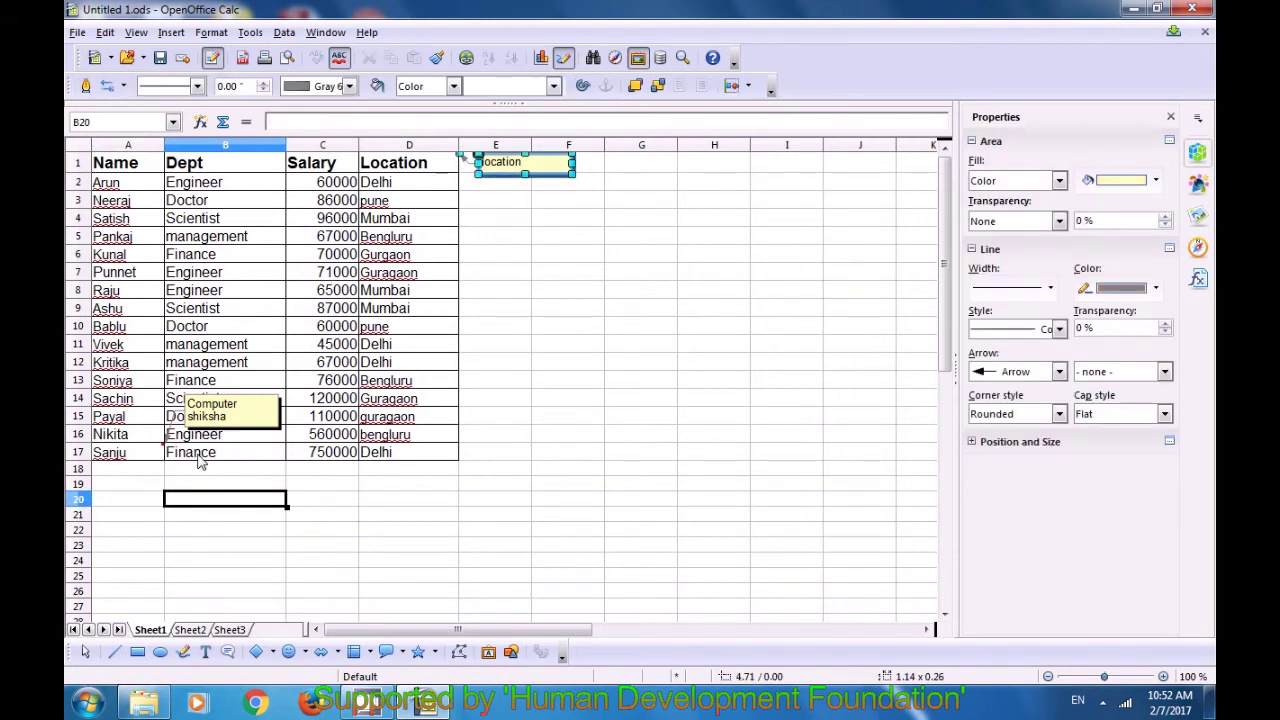
pyautogui.click(134, 452)
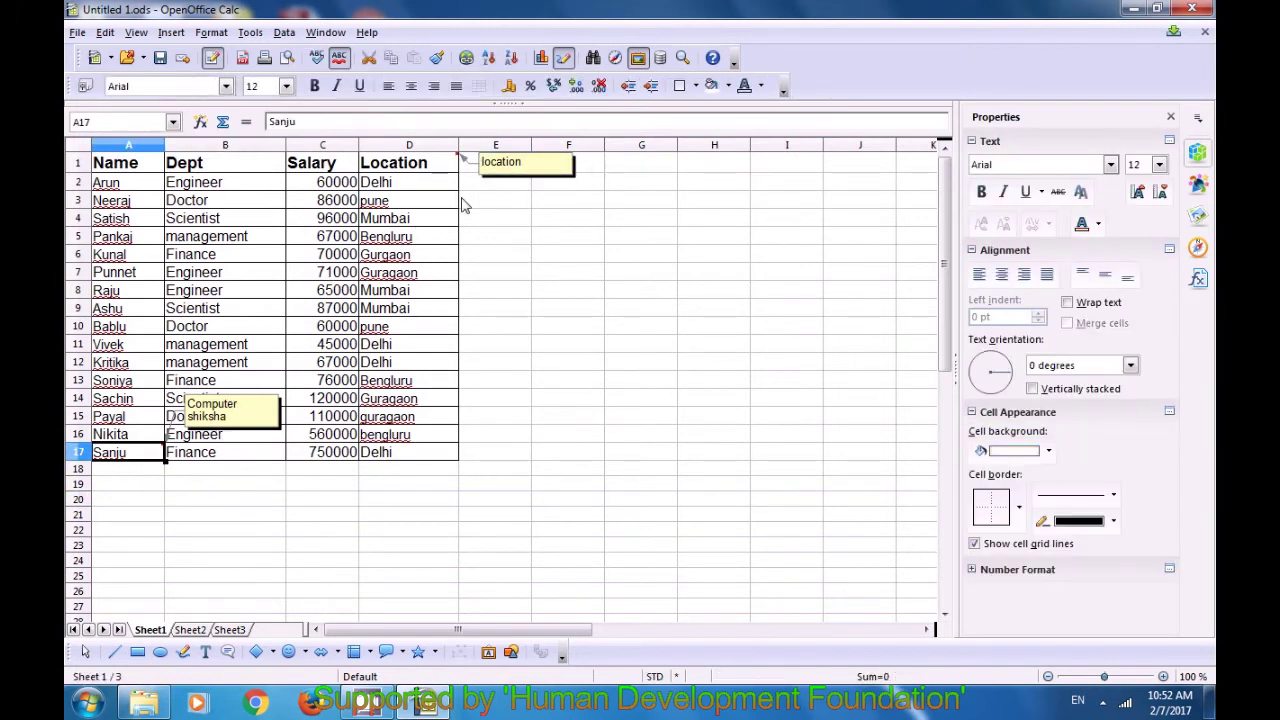
pyautogui.click(430, 170)
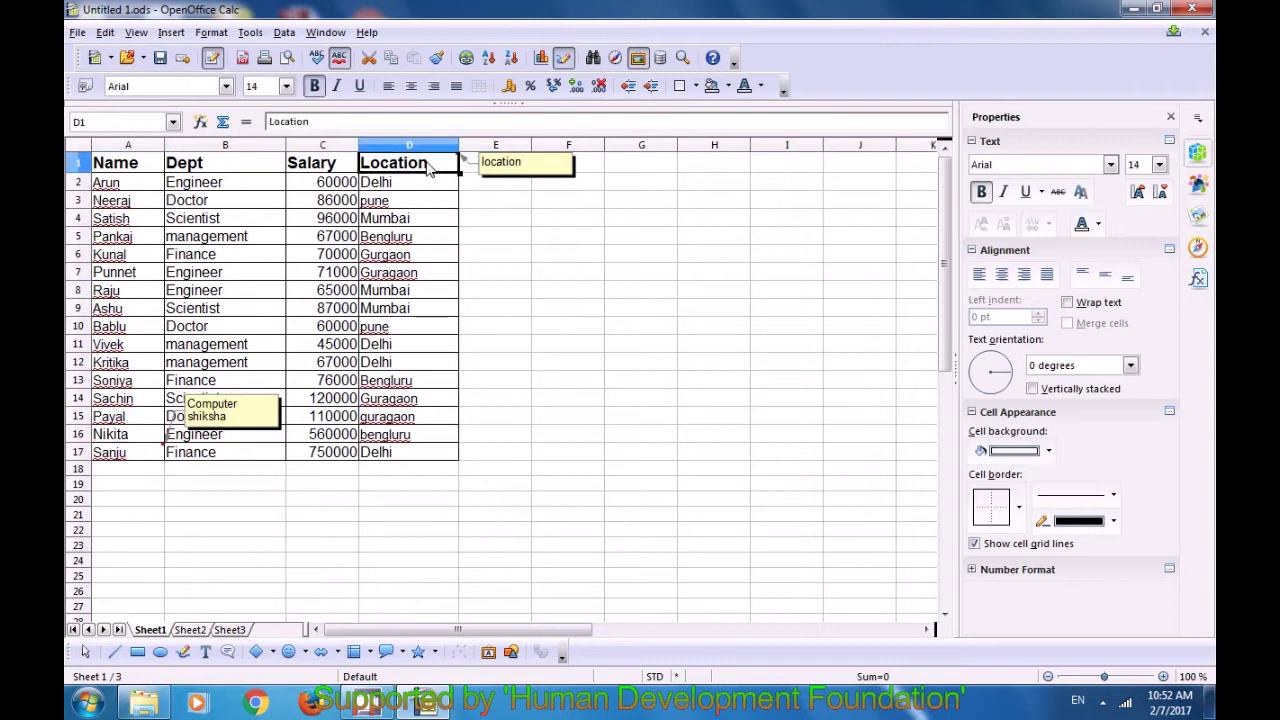
pyautogui.click(172, 33)
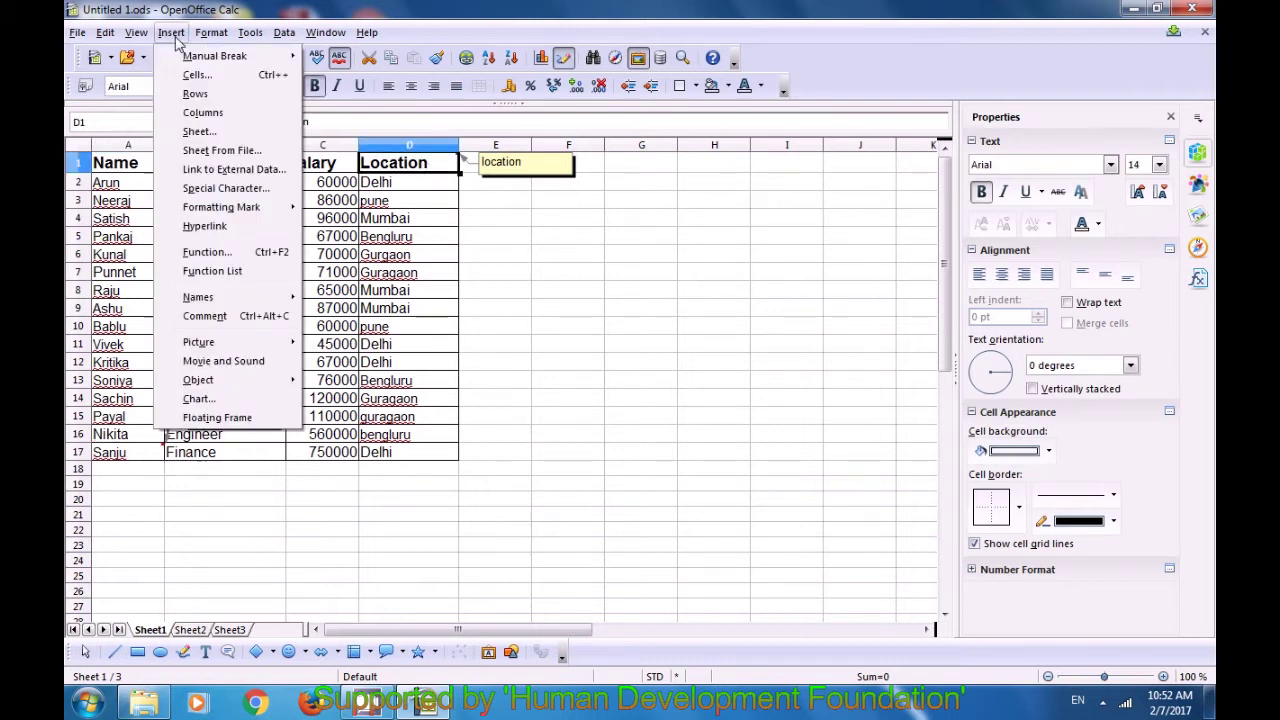
pyautogui.click(251, 316)
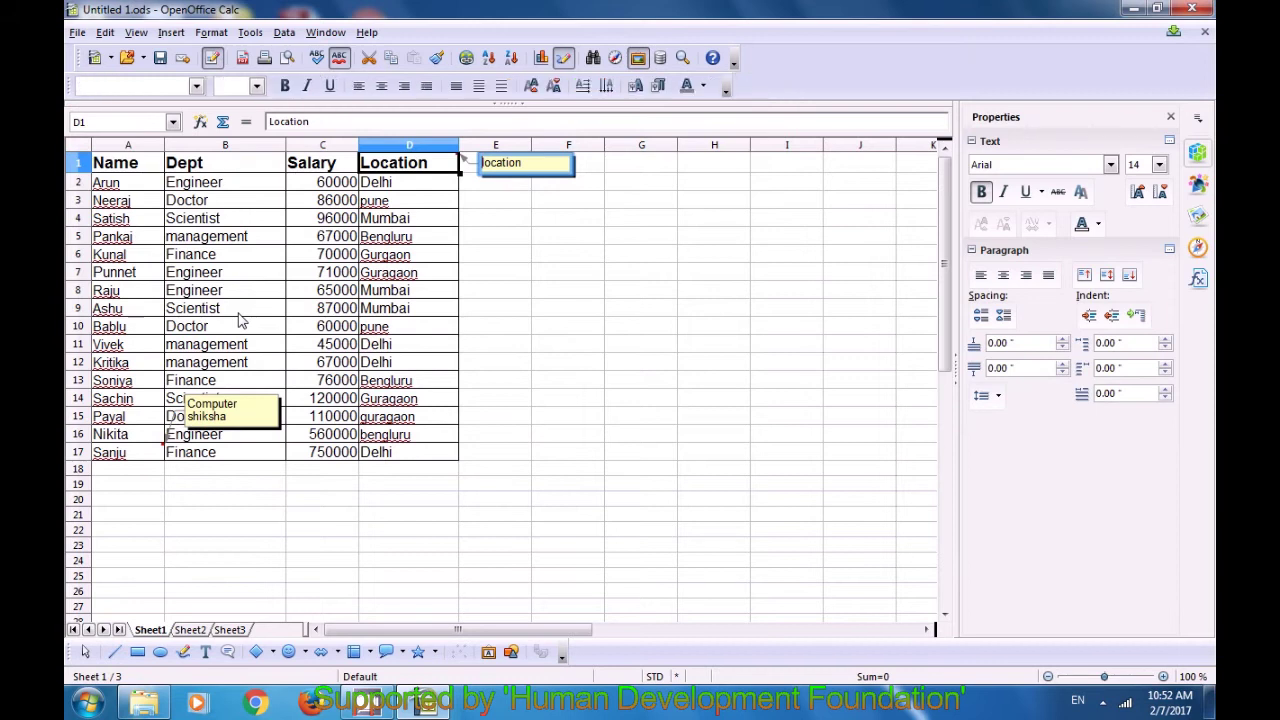
pyautogui.click(527, 163)
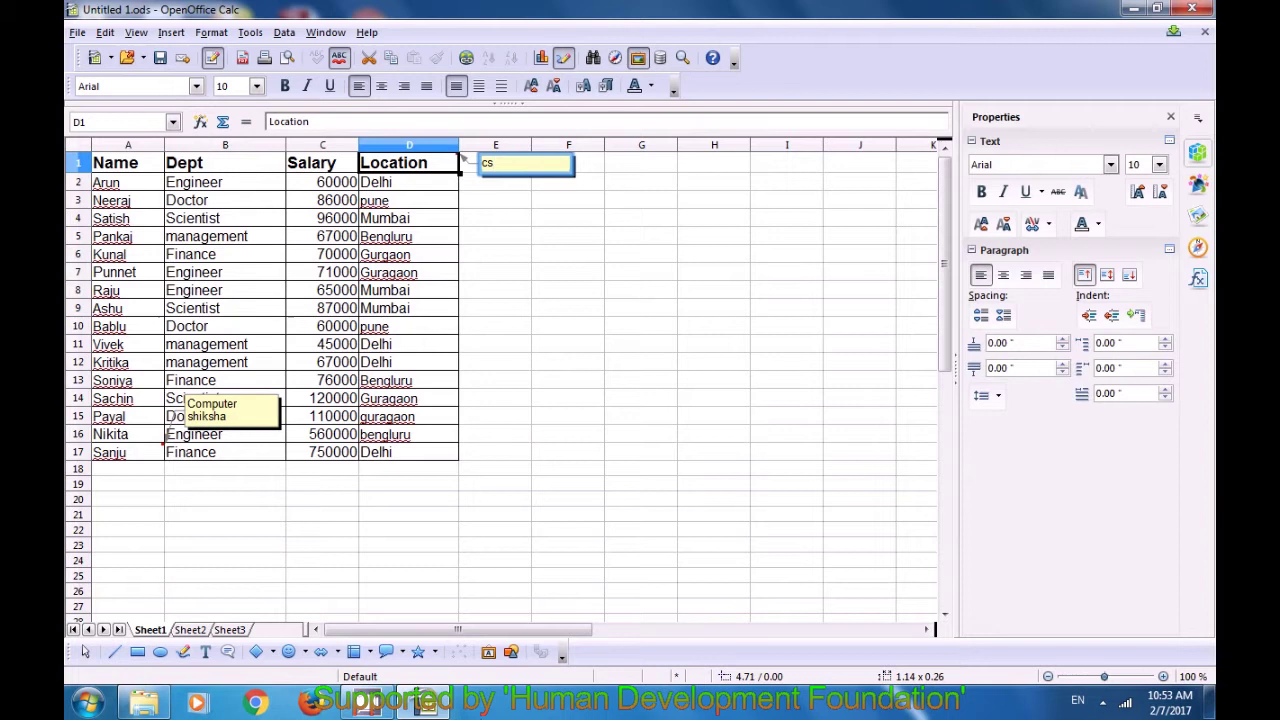
pyautogui.press('Escape')
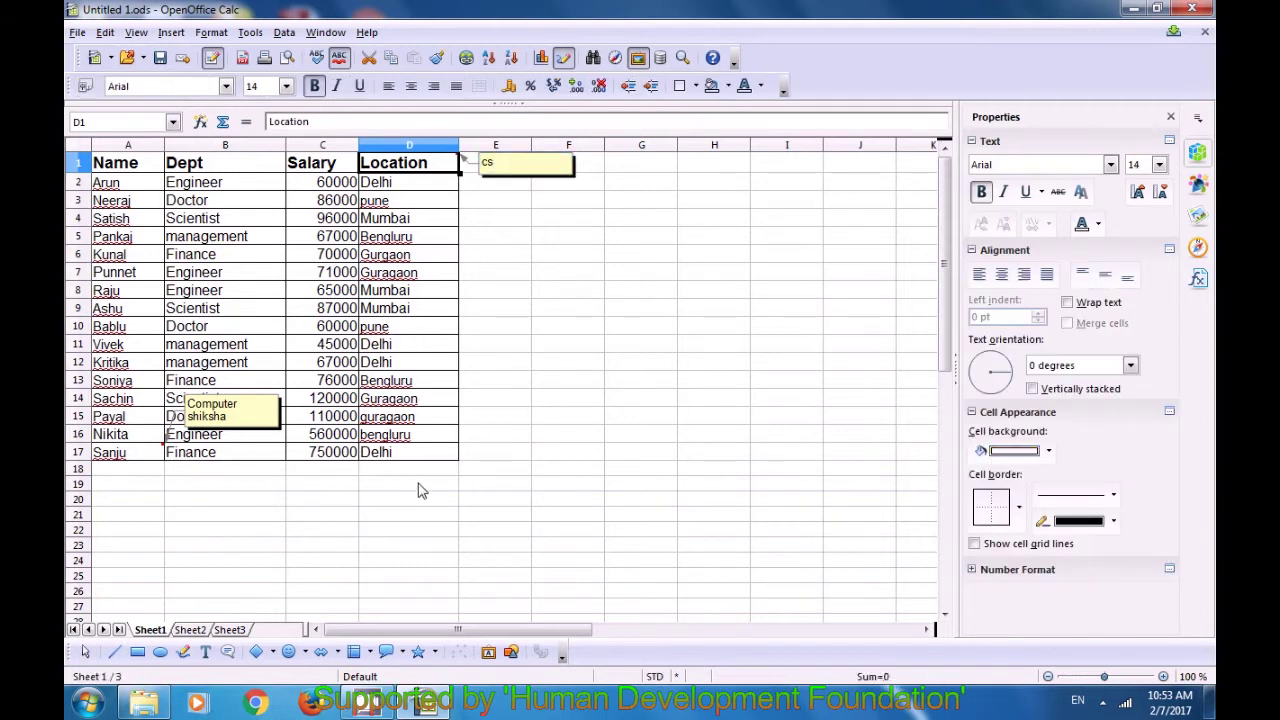
# Step: Delete the comments from cells D1 and A17
pyautogui.rightClick(396, 176)
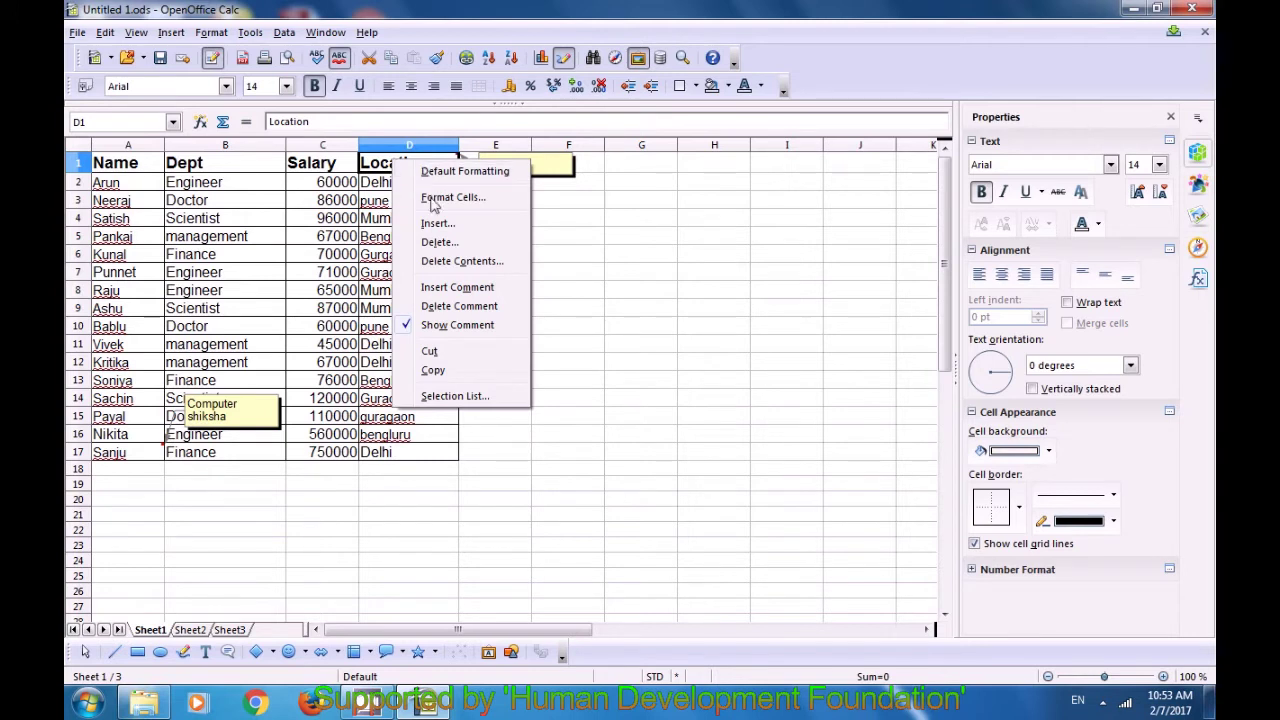
pyautogui.click(456, 310)
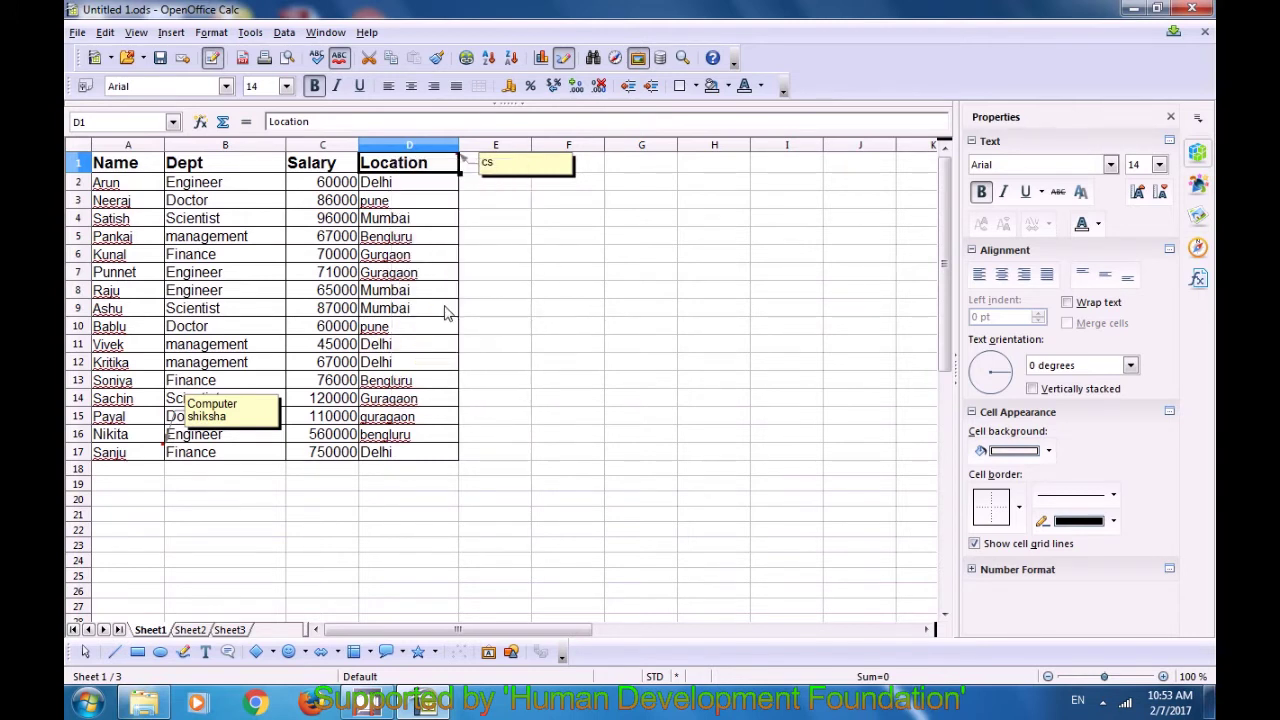
pyautogui.click(136, 455)
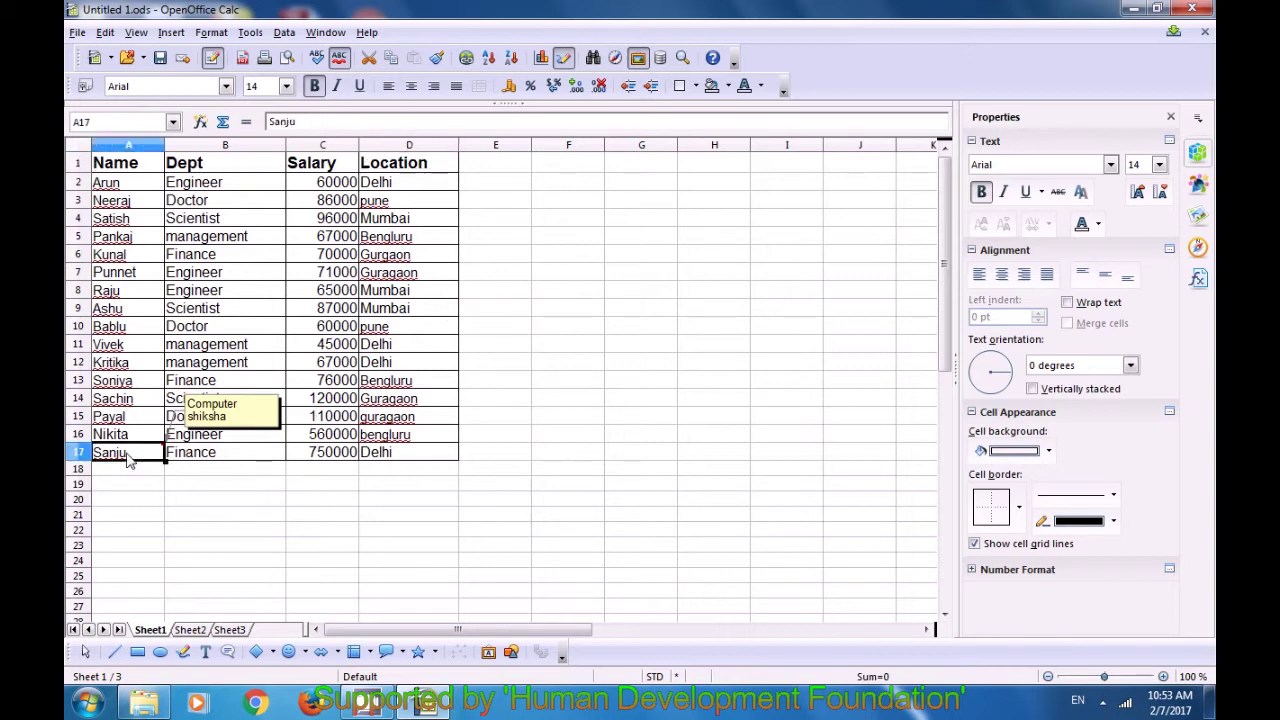
pyautogui.rightClick(136, 455)
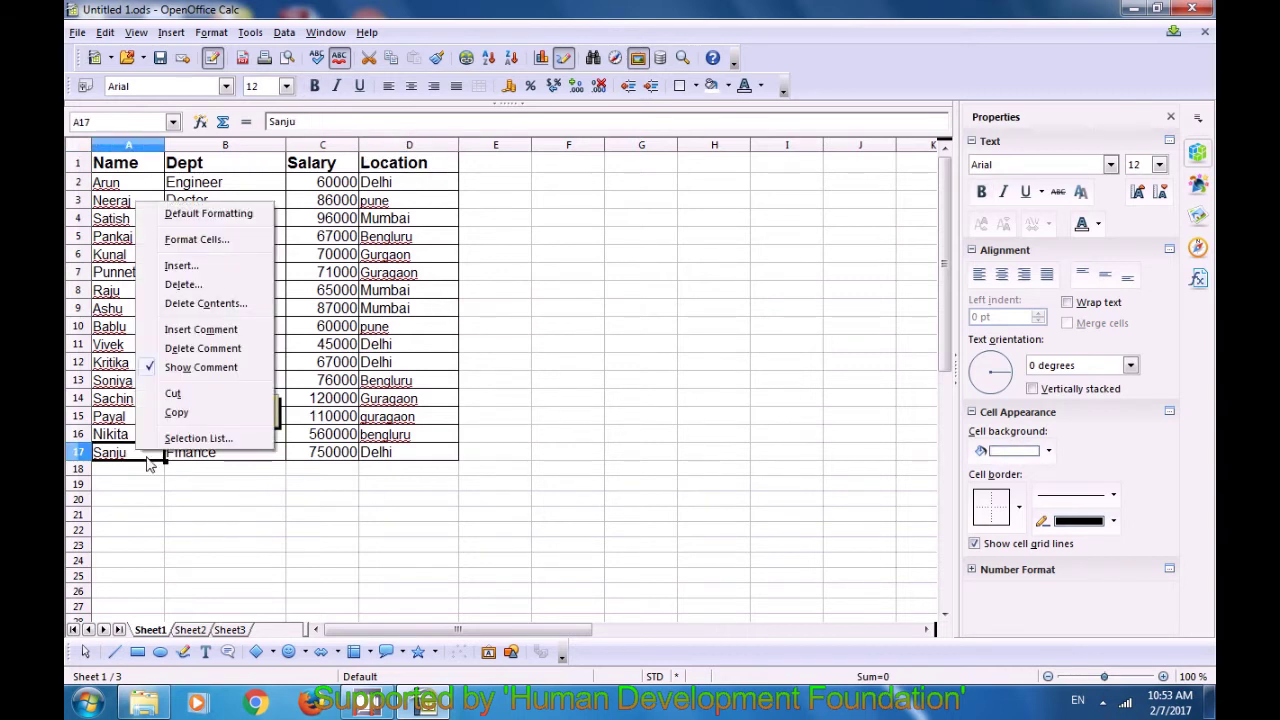
pyautogui.click(181, 352)
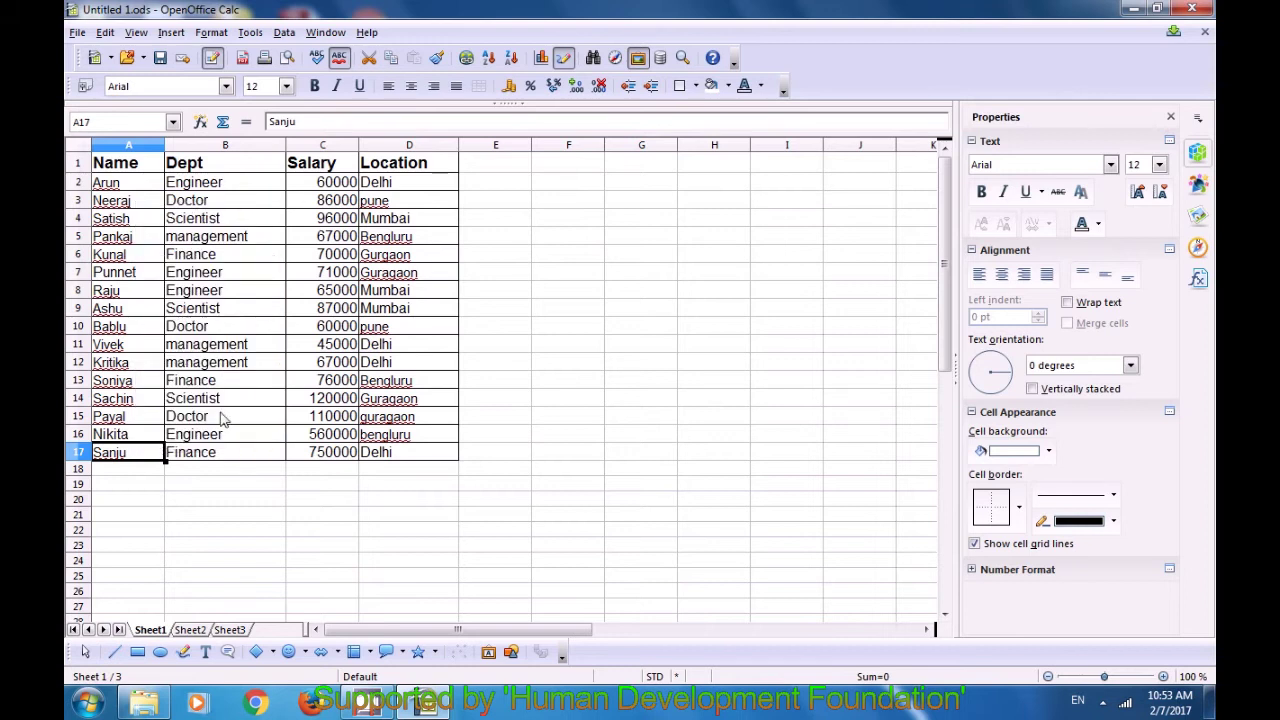
pyautogui.click(220, 488)
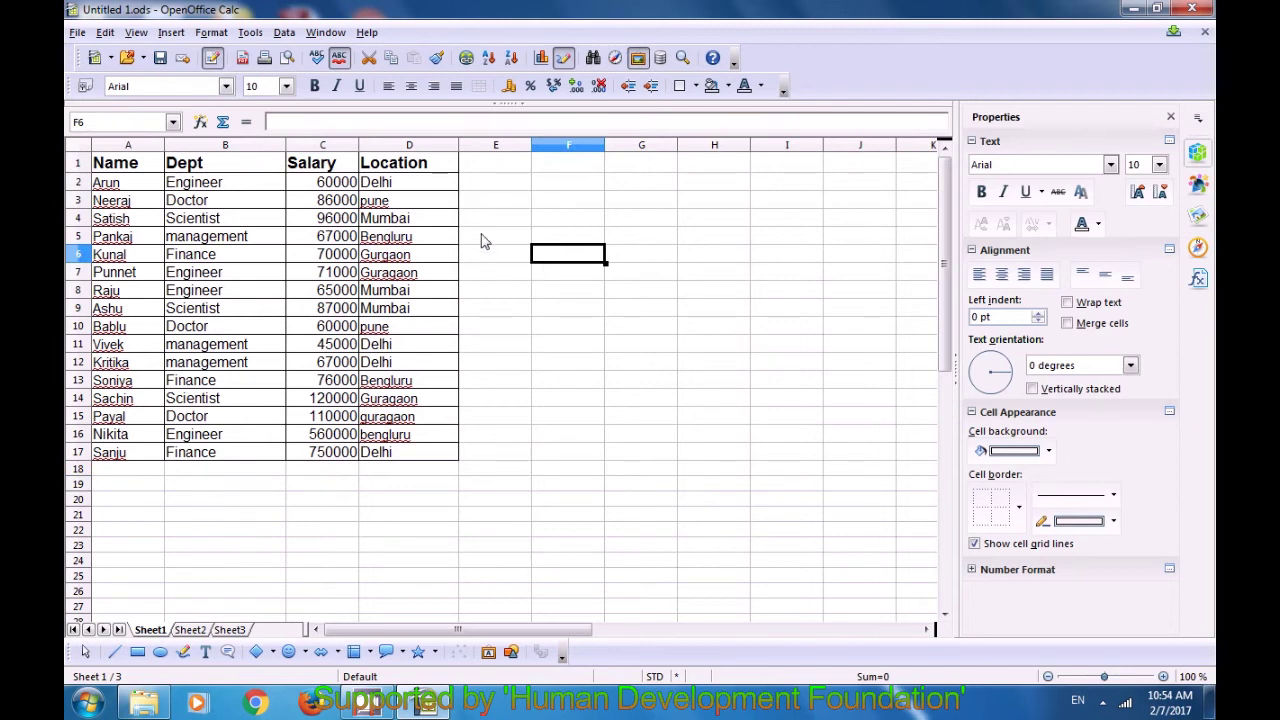
# Step: Insert the Desert picture from the Sample Pictures folder at cell F6 of Sheet1
pyautogui.click(170, 34)
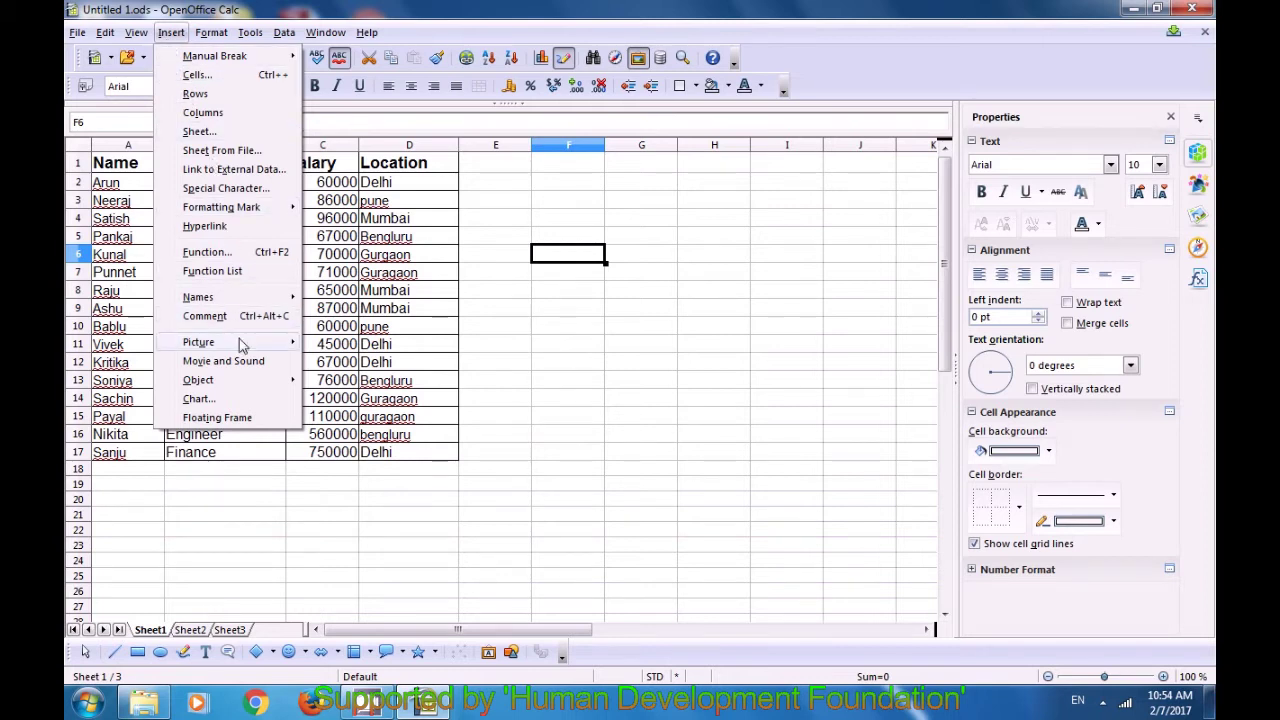
pyautogui.moveTo(232, 346)
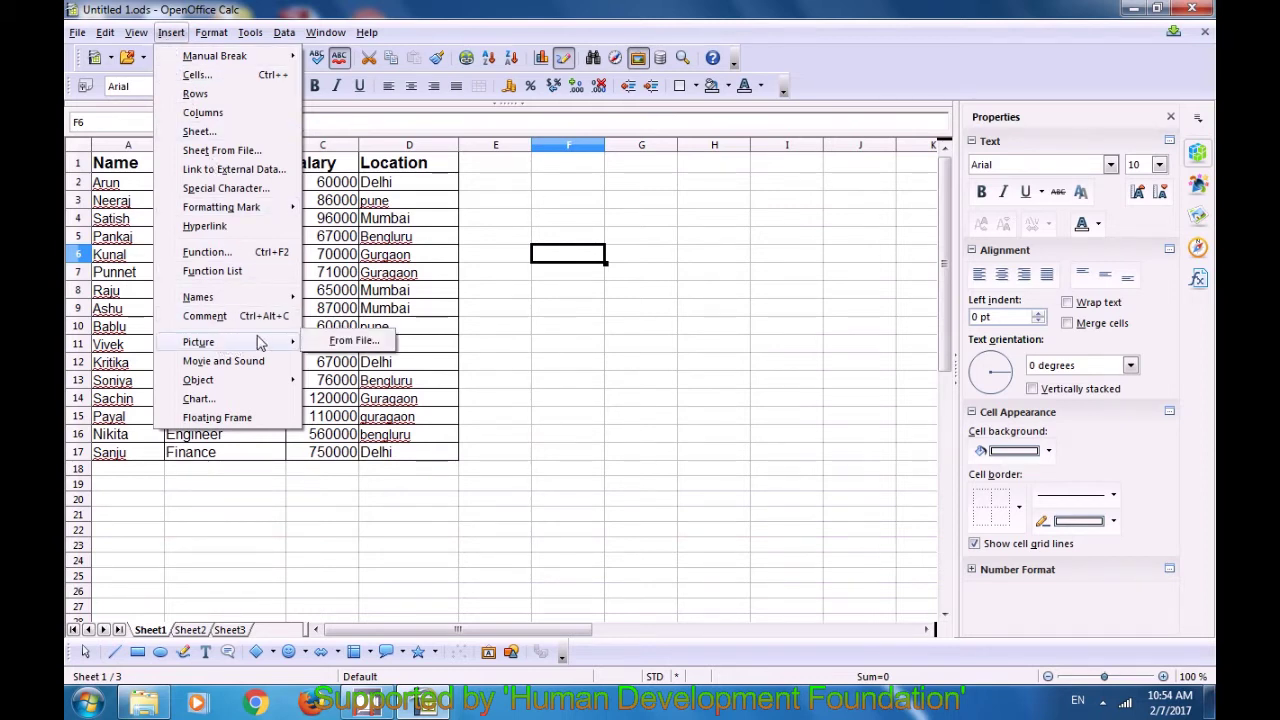
pyautogui.click(340, 342)
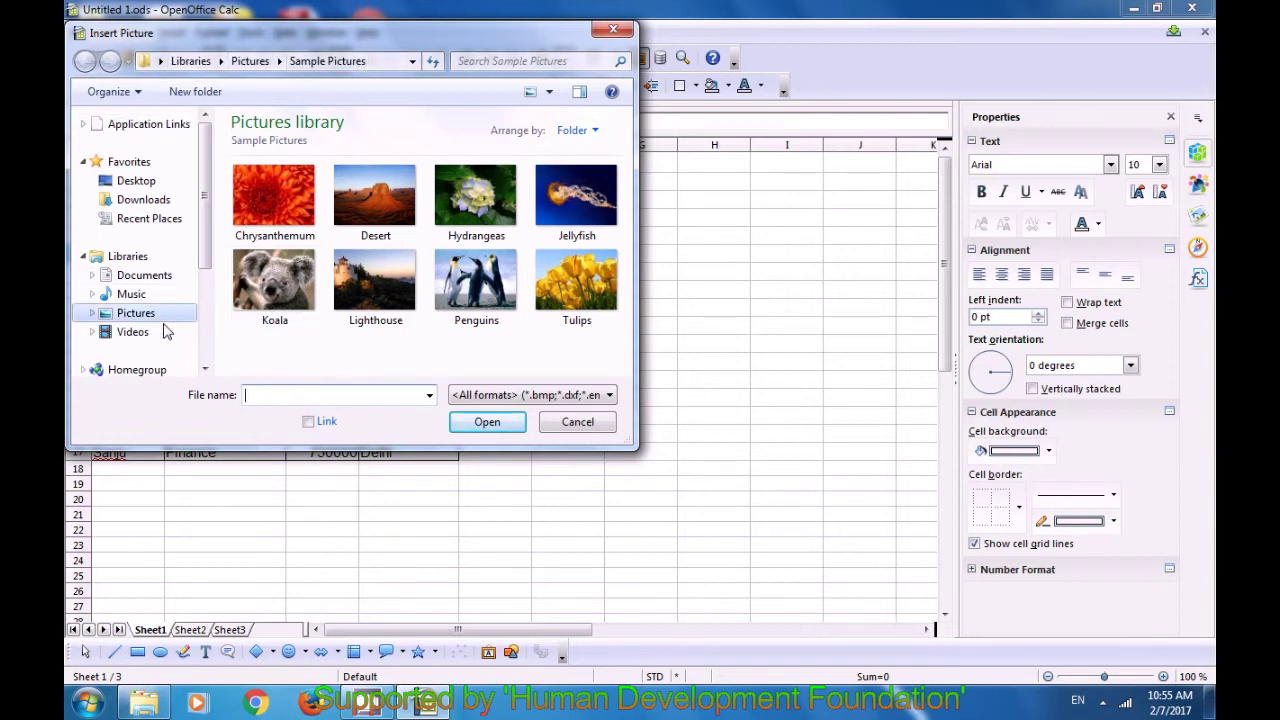
pyautogui.click(361, 199)
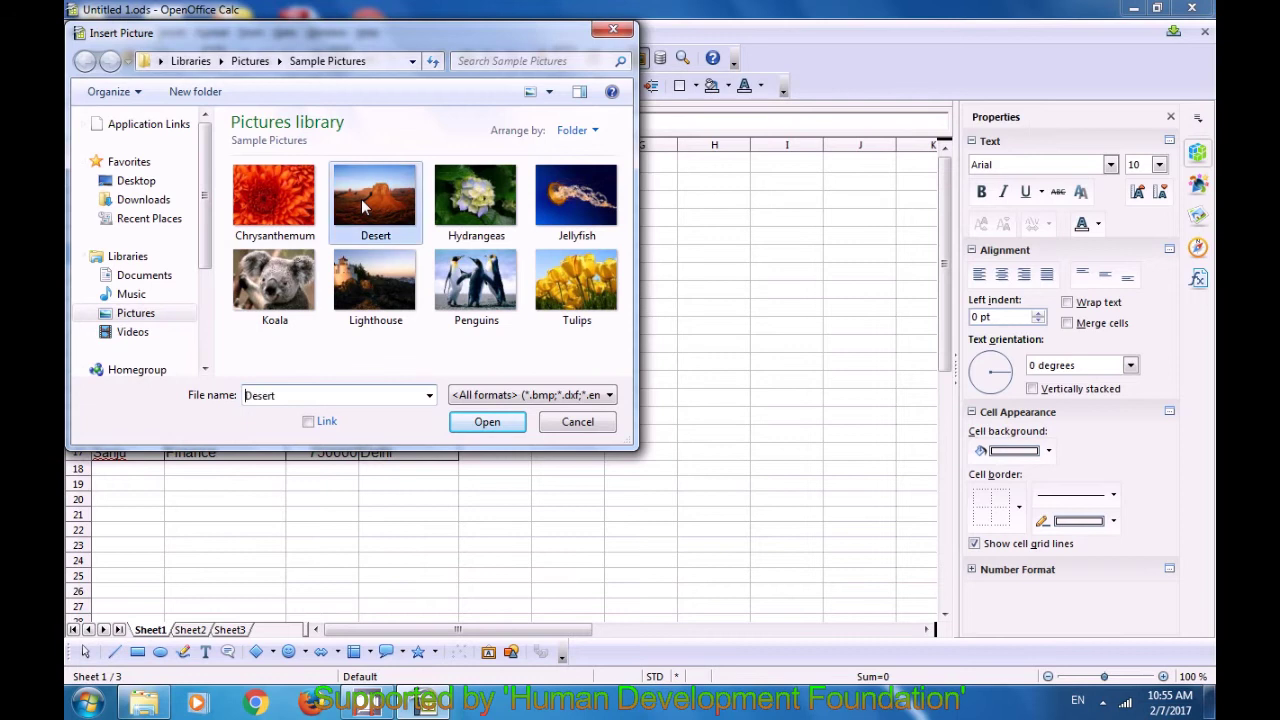
pyautogui.click(487, 421)
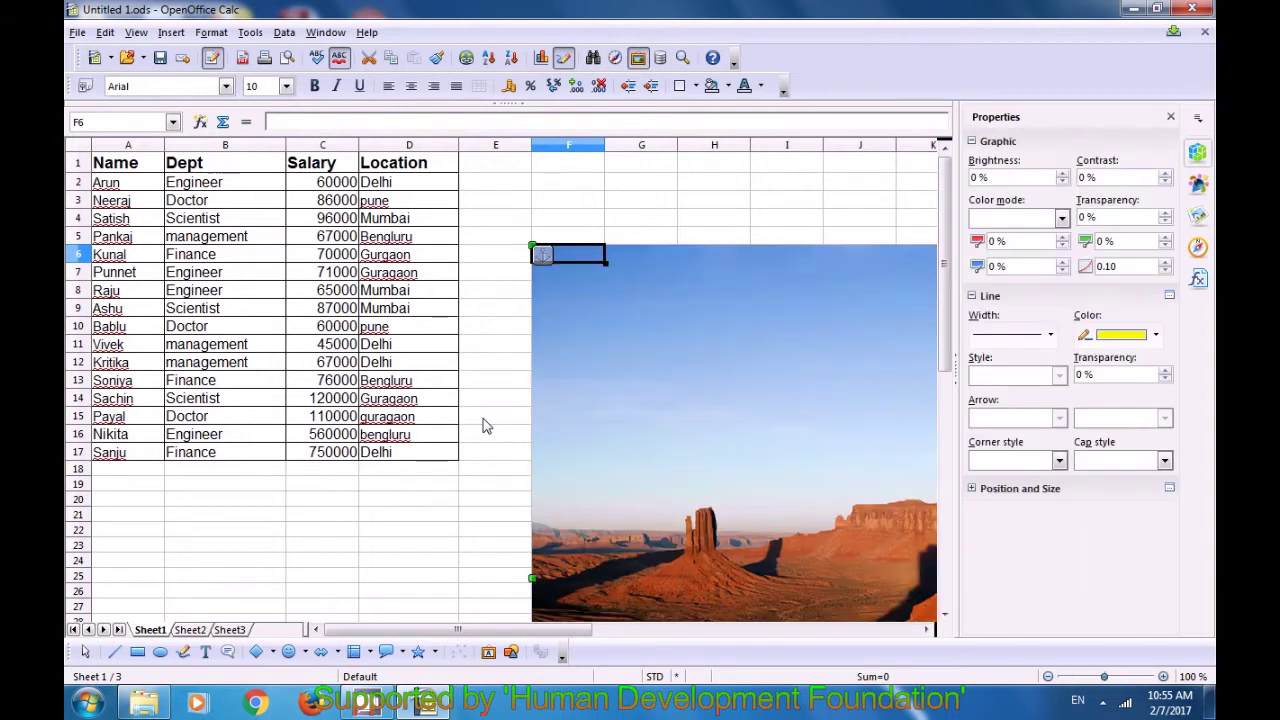
# Step: Reduce the desert picture's height to about 5.24 inches by pulling its lower edge up and its upper edge down to row 12
pyautogui.scroll(-5, 617, 399)
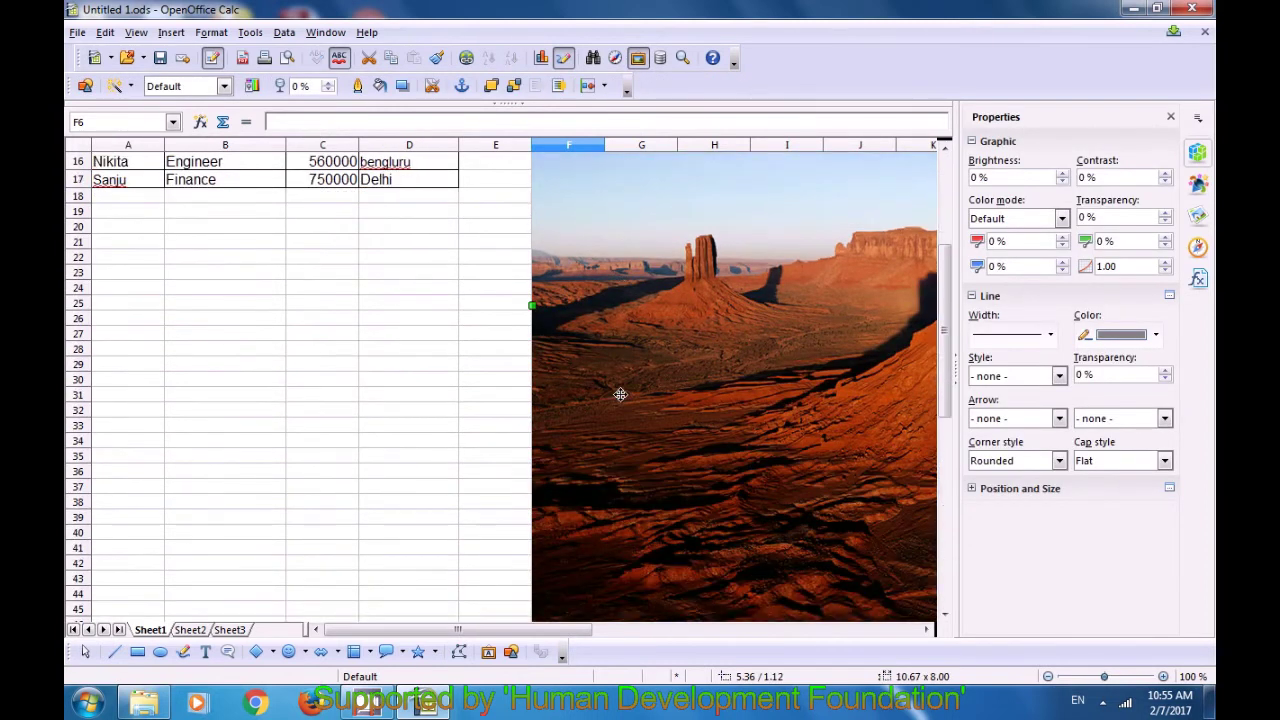
pyautogui.moveTo(570, 630); pyautogui.dragTo(726, 651)
pyautogui.scroll(-4, 640, 517)
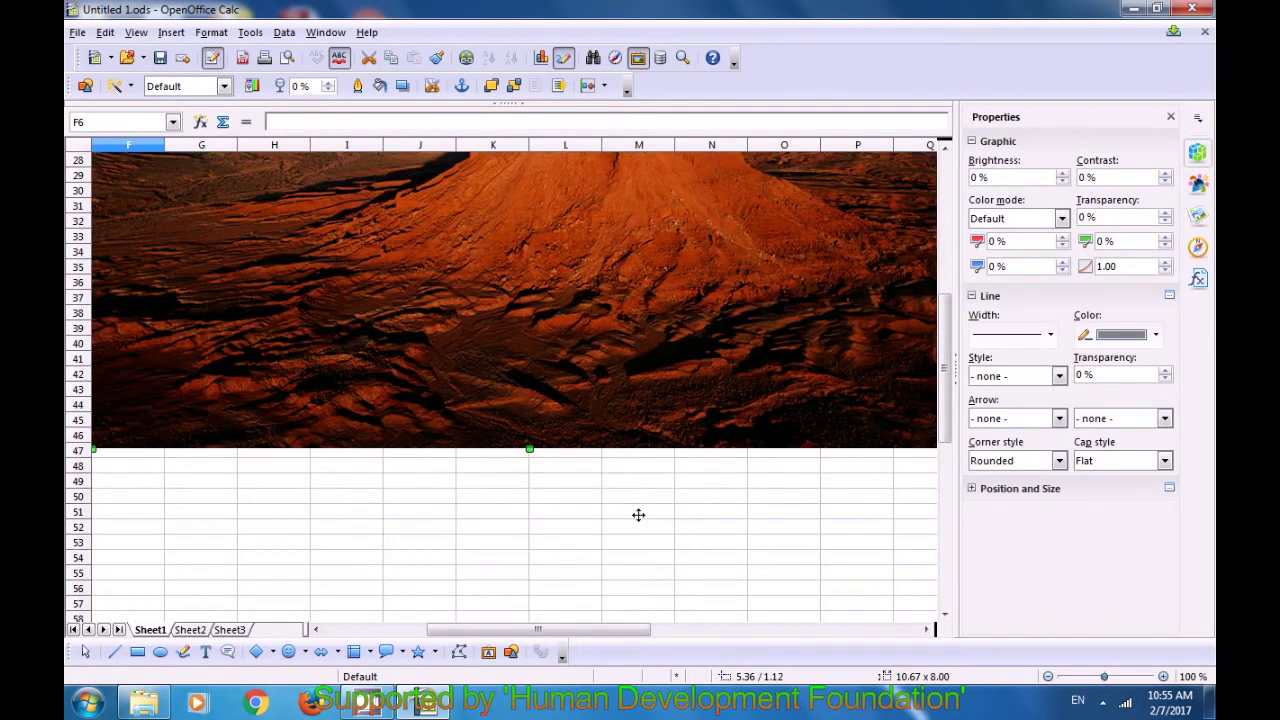
pyautogui.moveTo(530, 446); pyautogui.dragTo(514, 329)
pyautogui.scroll(9, 505, 432)
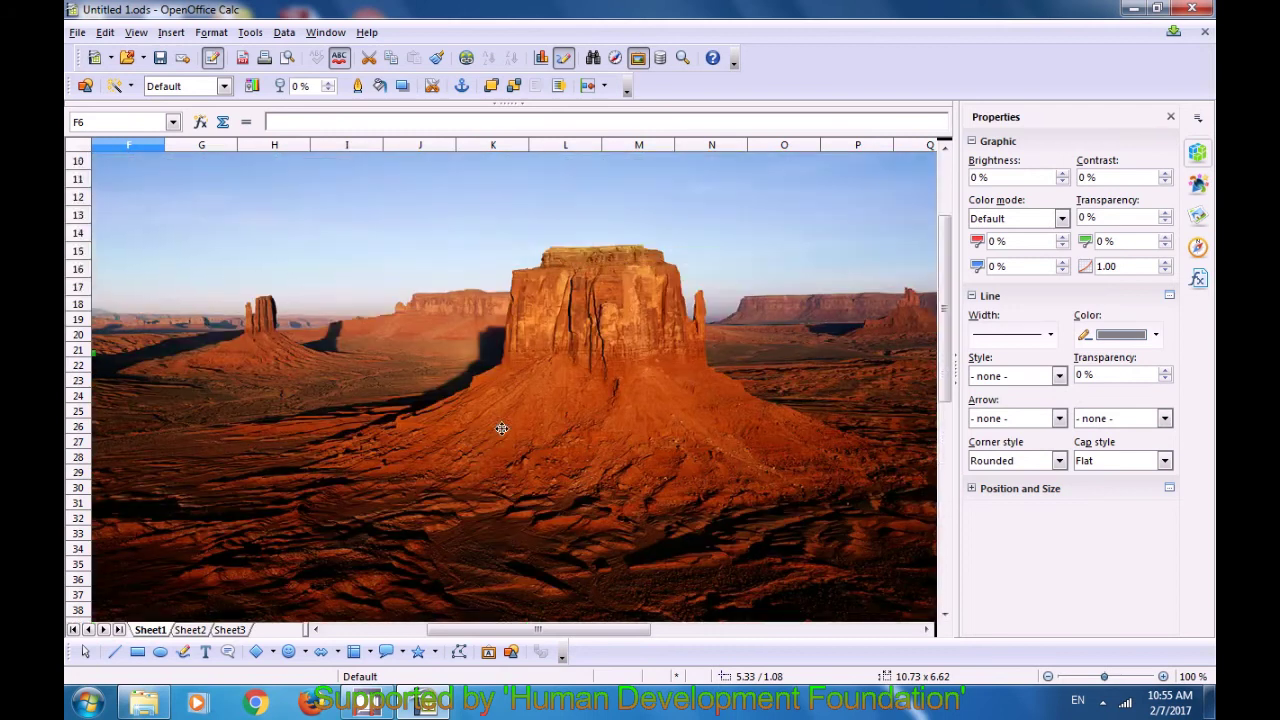
pyautogui.moveTo(530, 245); pyautogui.dragTo(520, 362)
pyautogui.scroll(-1, 514, 437)
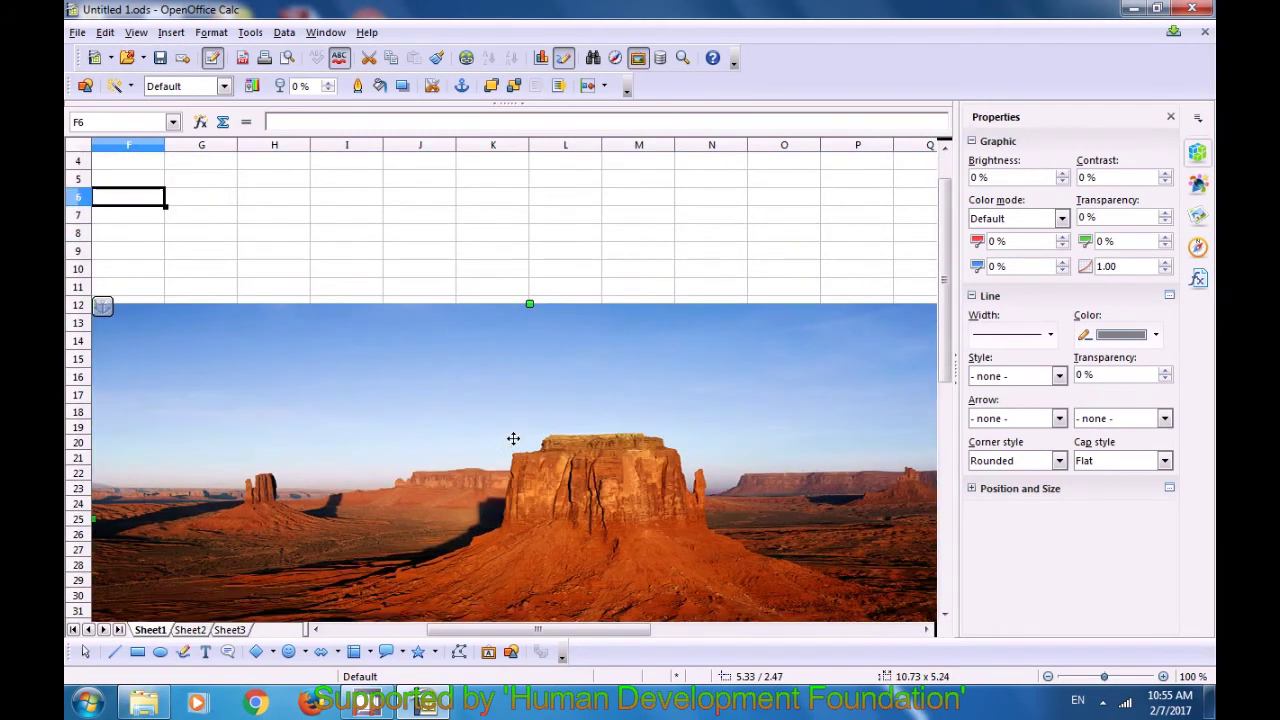
# Step: Narrow the desert picture to about 7.19 inches by moving its left edge to column J, deselect it and return to the table
pyautogui.moveTo(514, 630); pyautogui.dragTo(434, 630)
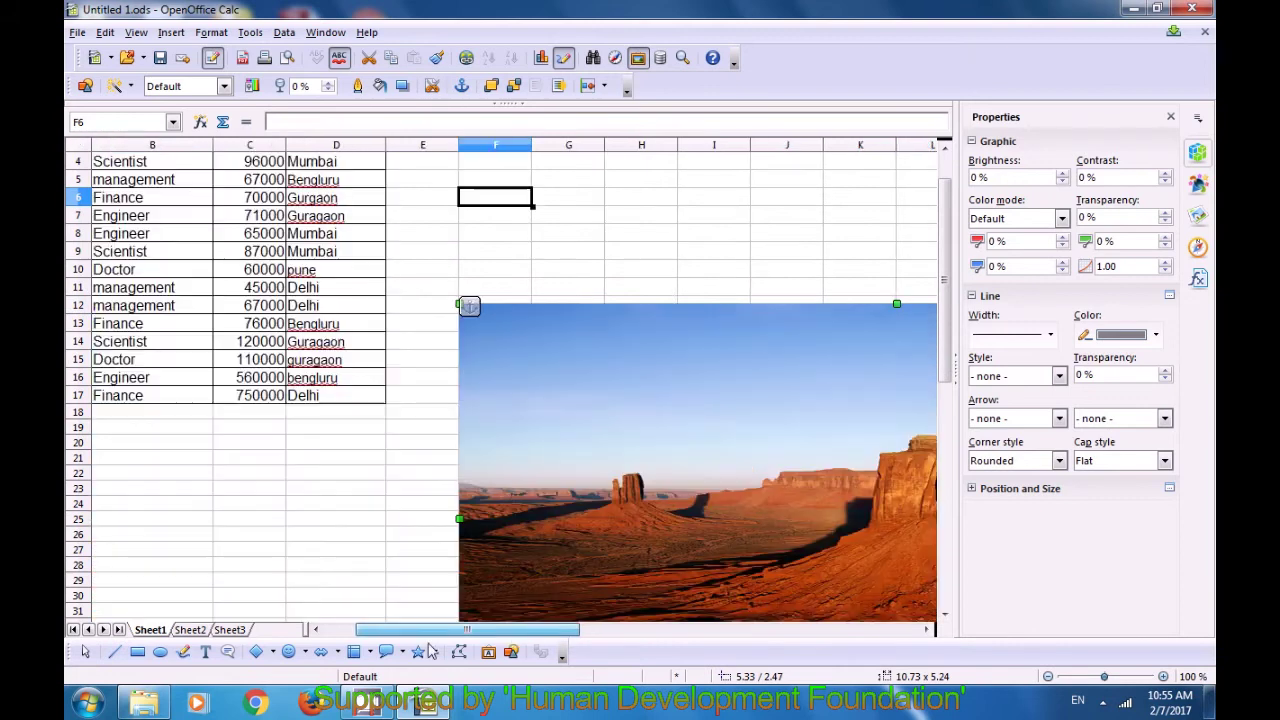
pyautogui.moveTo(455, 520); pyautogui.dragTo(748, 539)
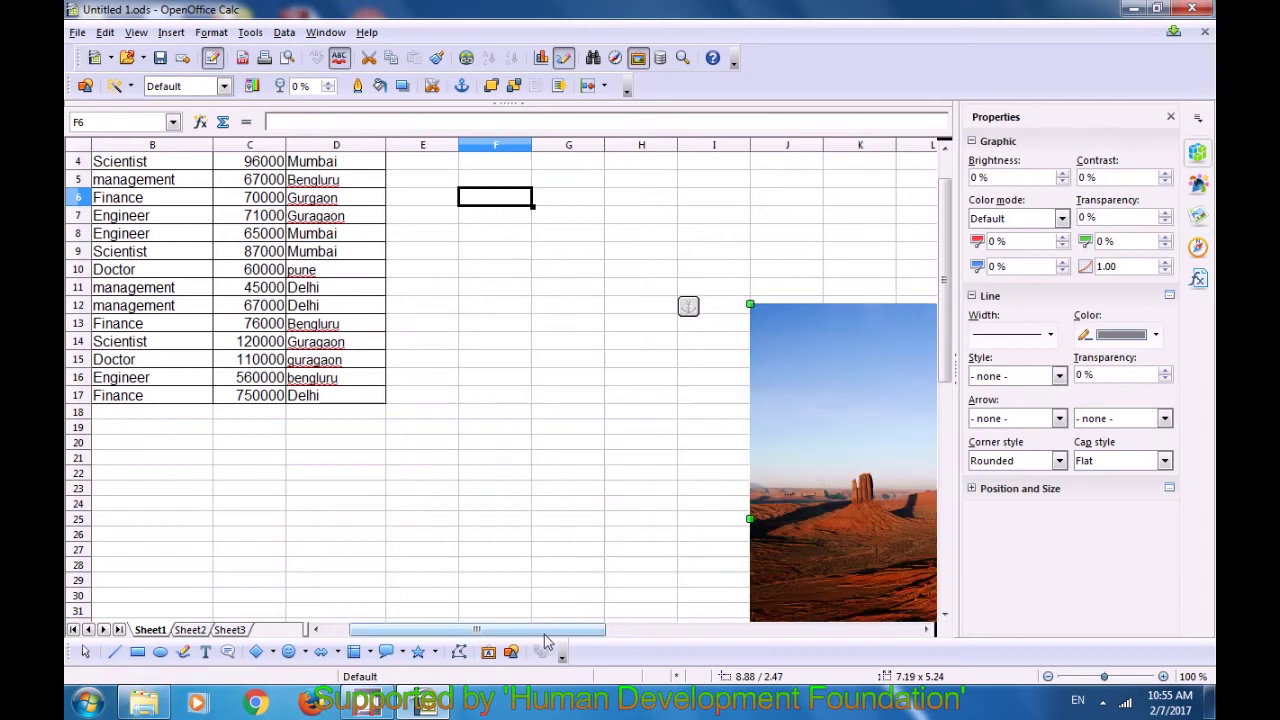
pyautogui.moveTo(563, 632); pyautogui.dragTo(703, 636)
pyautogui.scroll(-4, 609, 503)
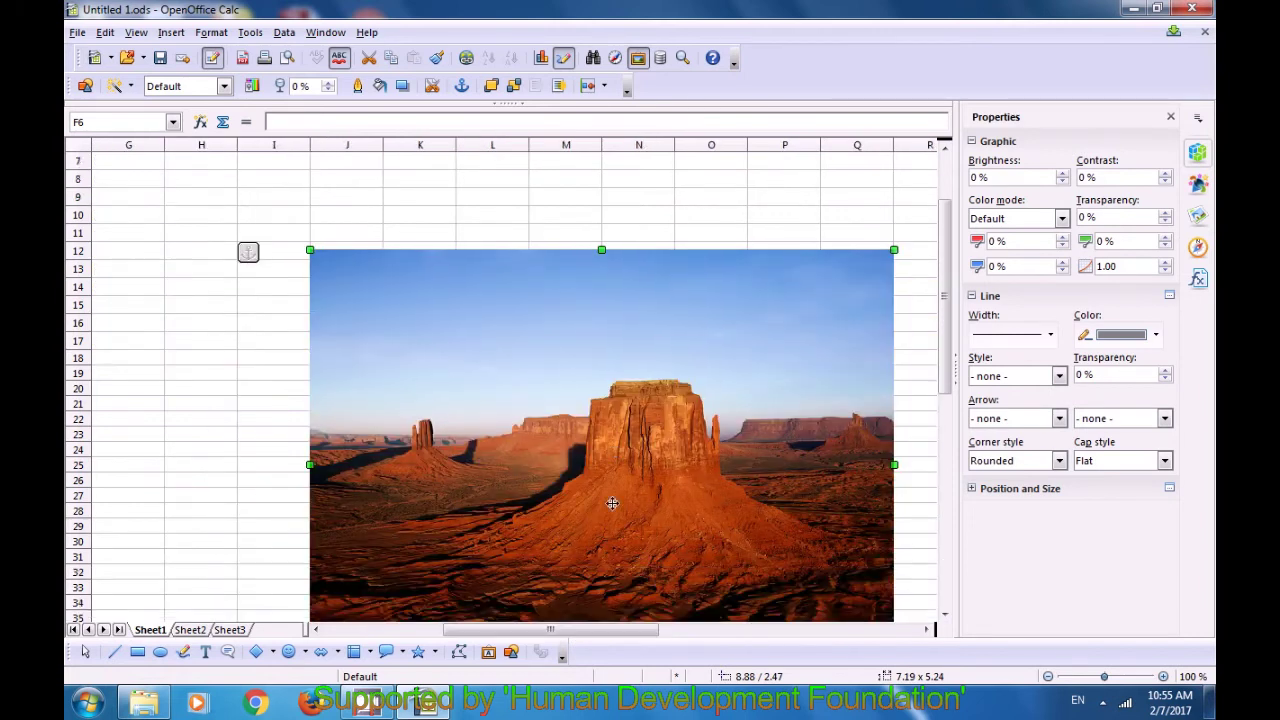
pyautogui.click(512, 549)
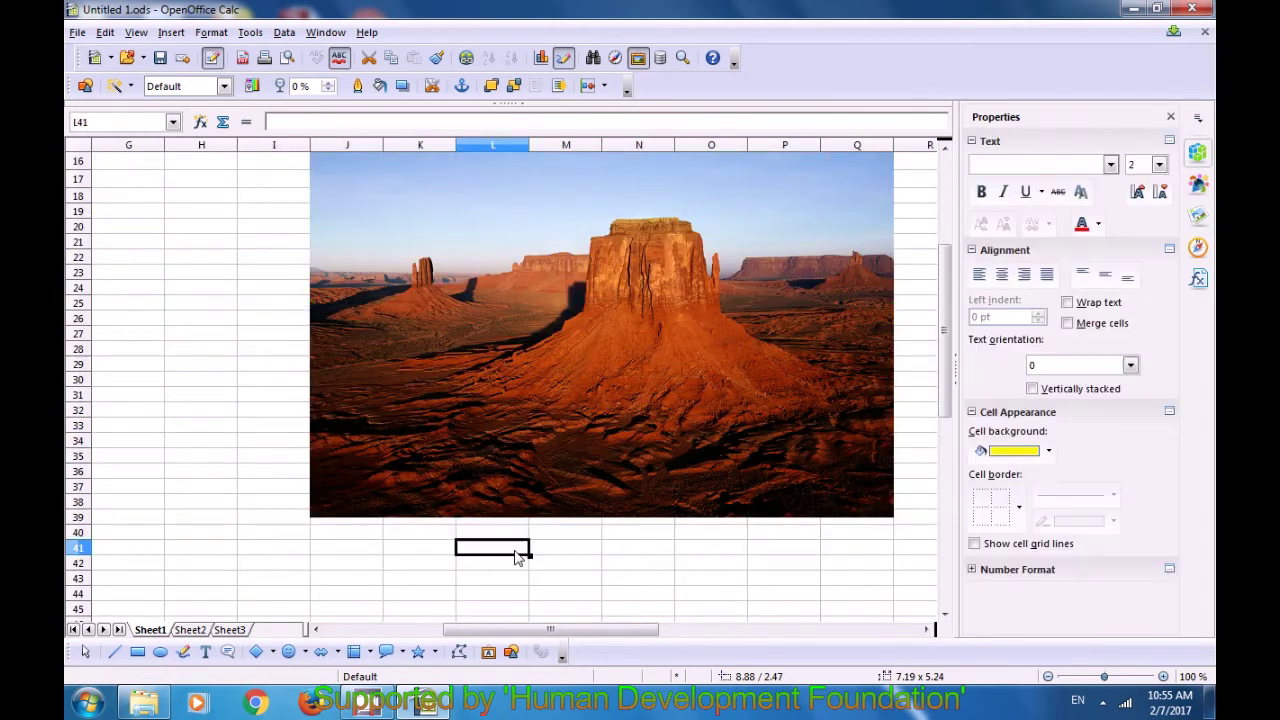
pyautogui.scroll(4, 190, 425)
pyautogui.scroll(1, 191, 426)
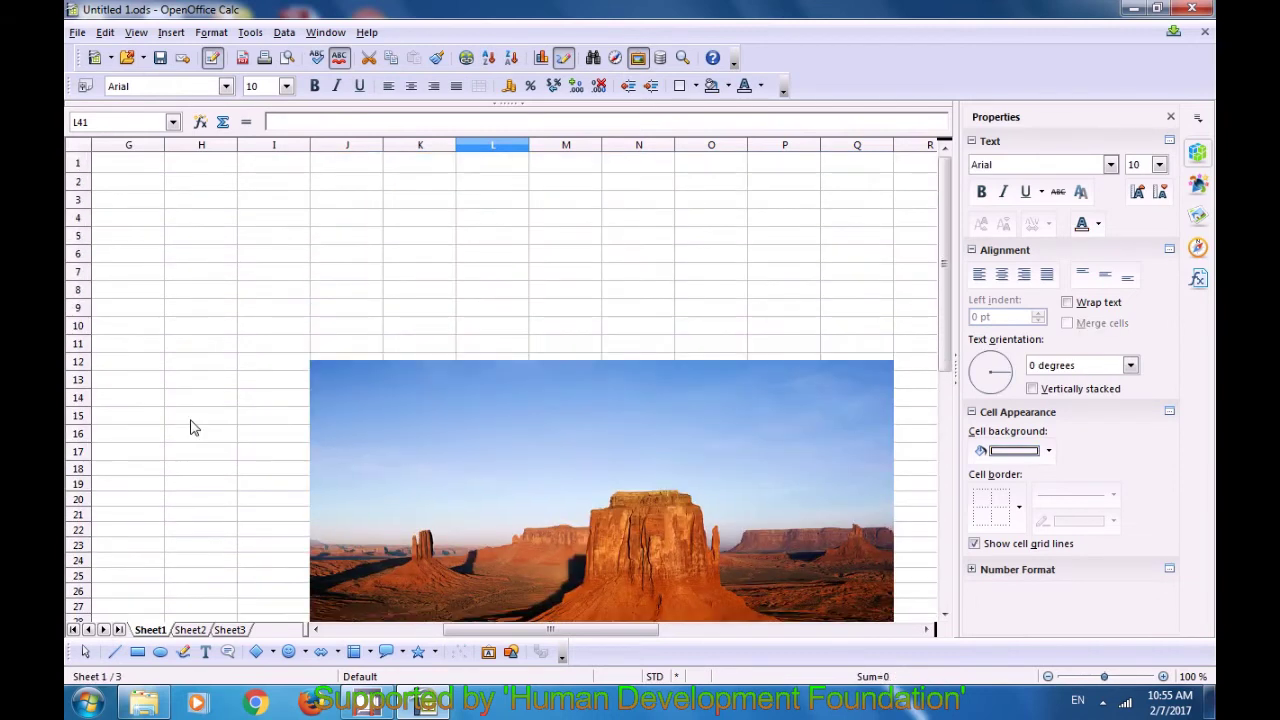
pyautogui.moveTo(474, 633); pyautogui.dragTo(357, 633)
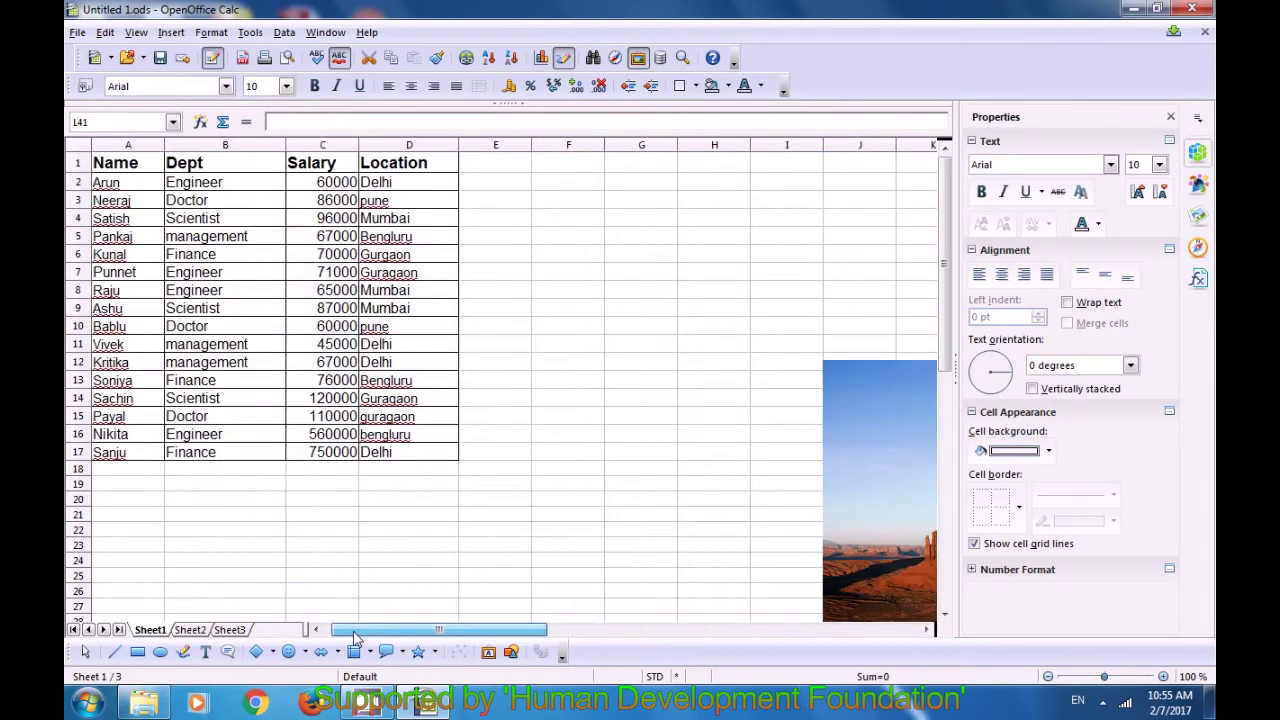
# Step: Move the desert picture beside the table so its upper-left corner sits at about 6.04 / 0.47 inches, and deselect it
pyautogui.moveTo(876, 526); pyautogui.dragTo(90, 285)
pyautogui.moveTo(277, 375); pyautogui.dragTo(747, 417)
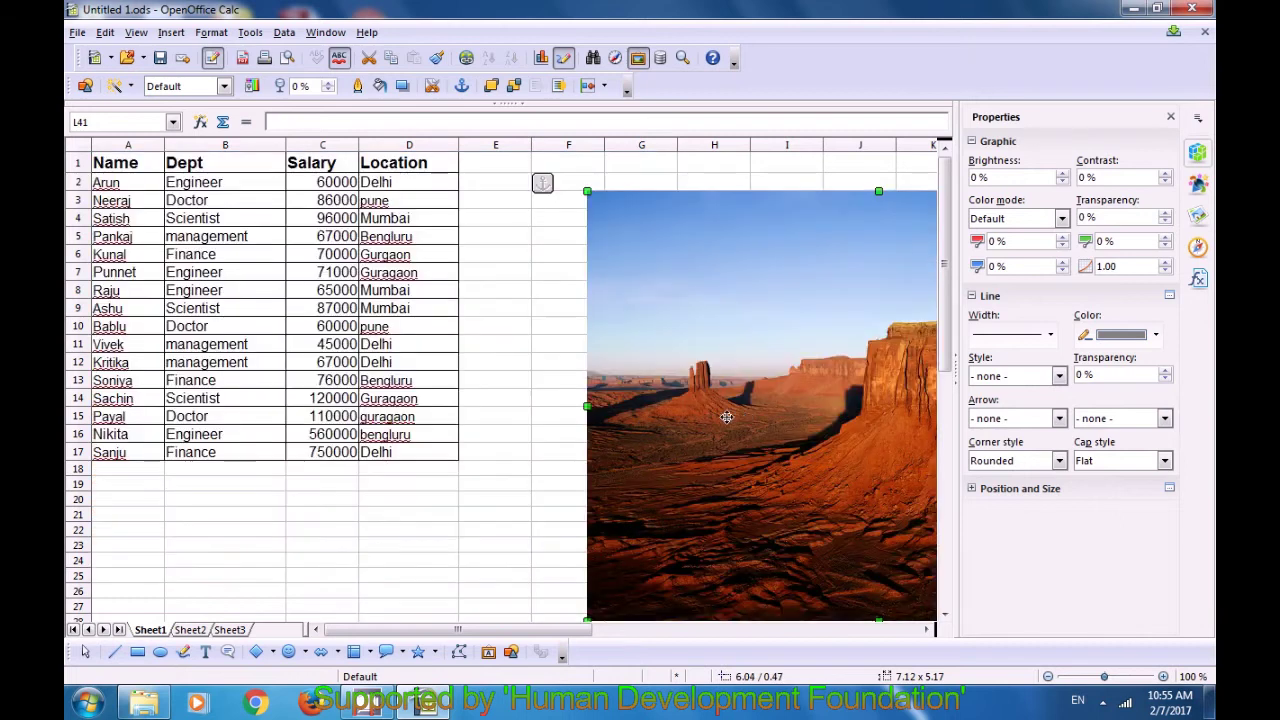
pyautogui.click(468, 478)
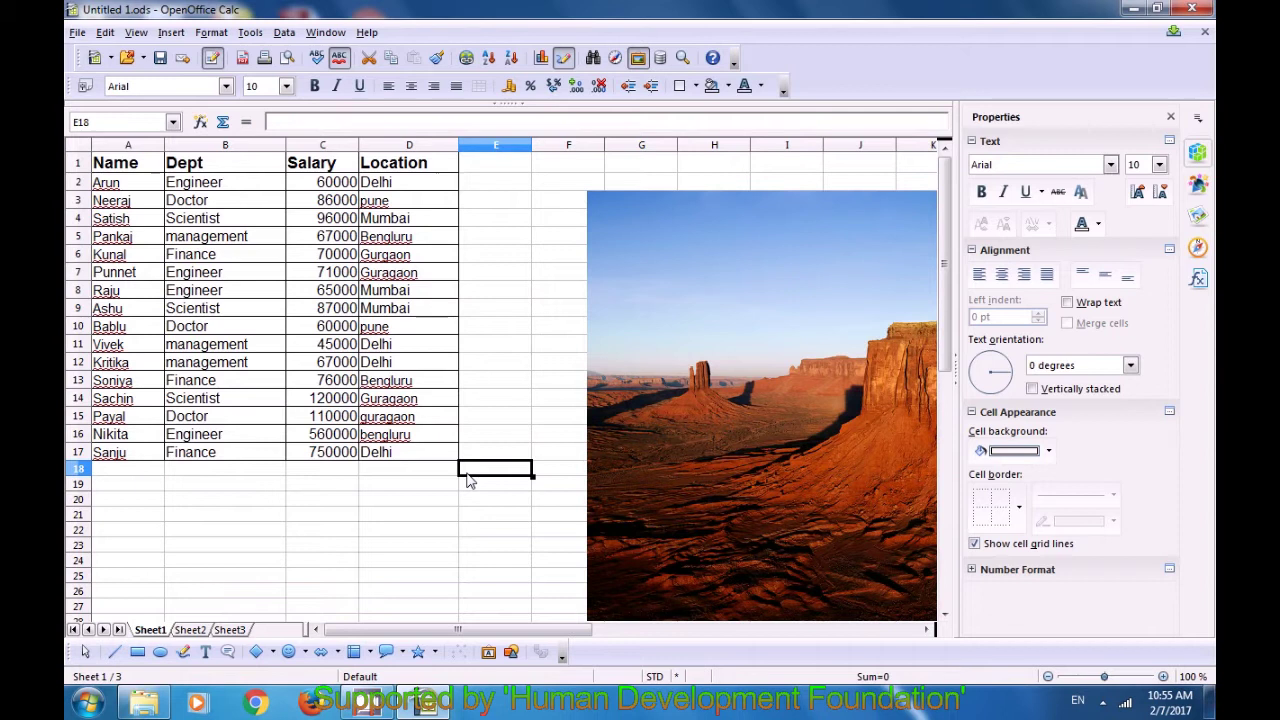
# Step: Insert the Wildlife video from the Sample Videos folder of the Videos library at cell E18 of Sheet1
pyautogui.click(177, 36)
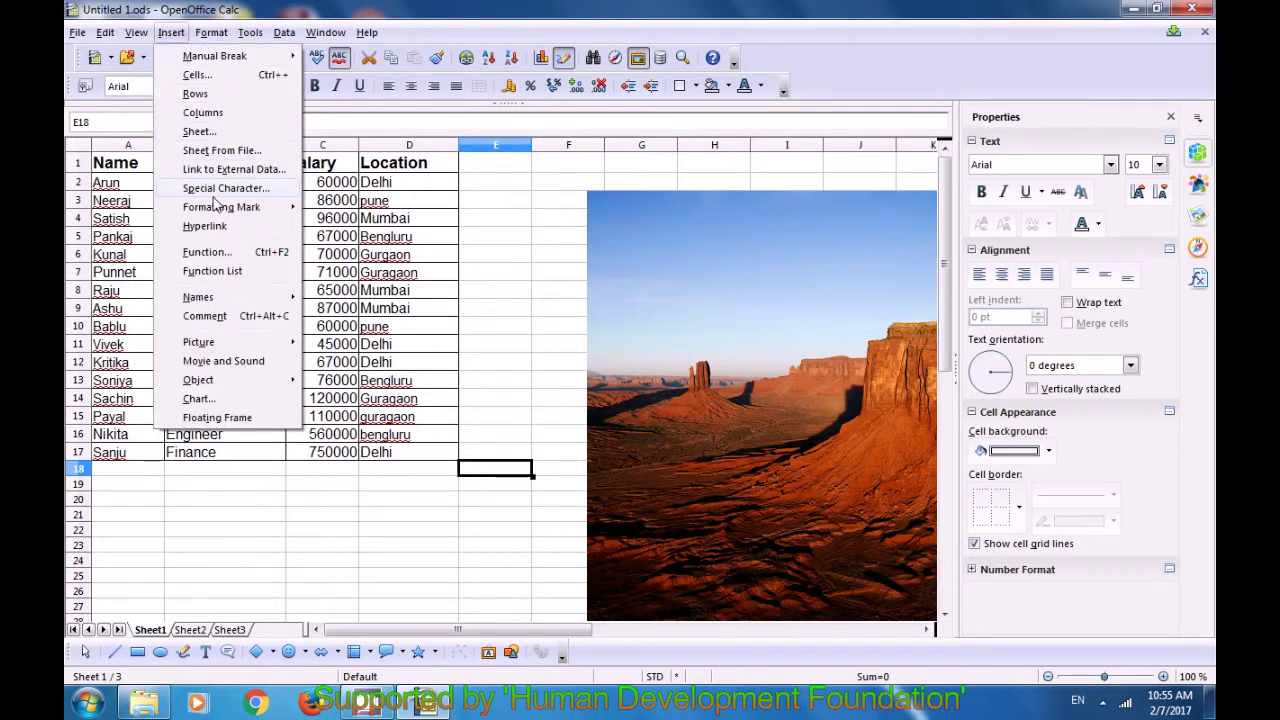
pyautogui.click(217, 365)
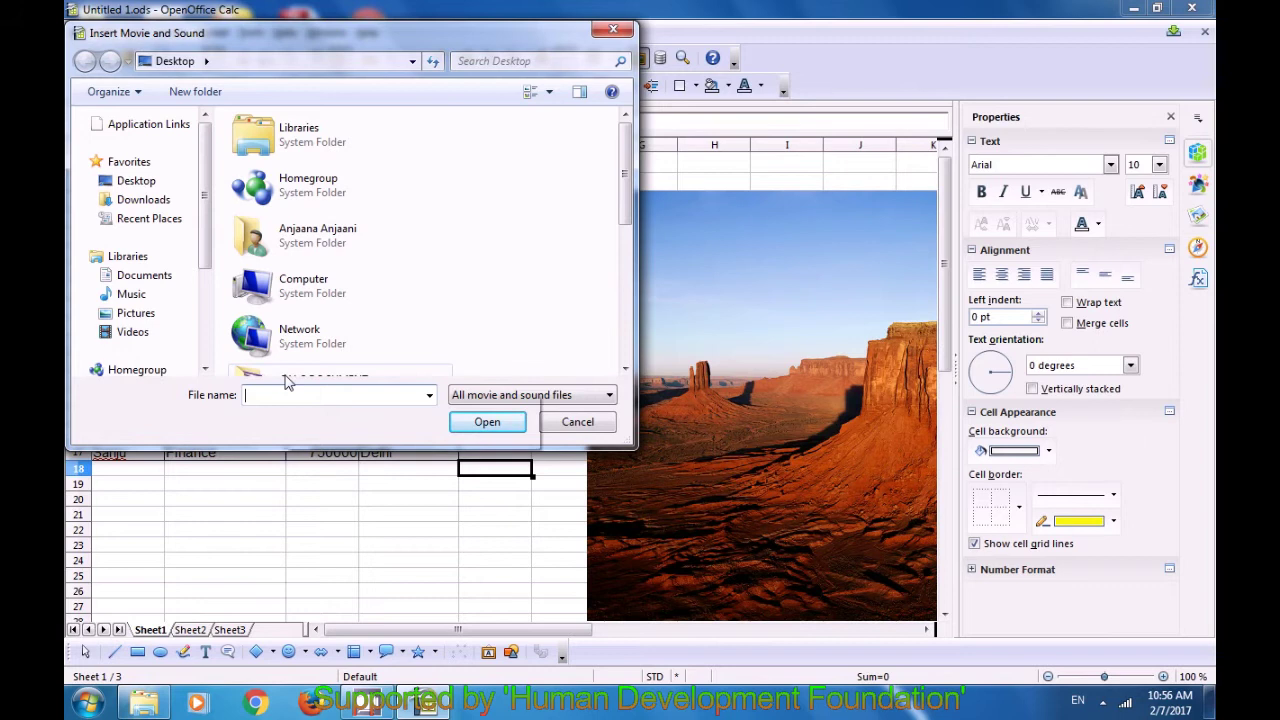
pyautogui.click(134, 182)
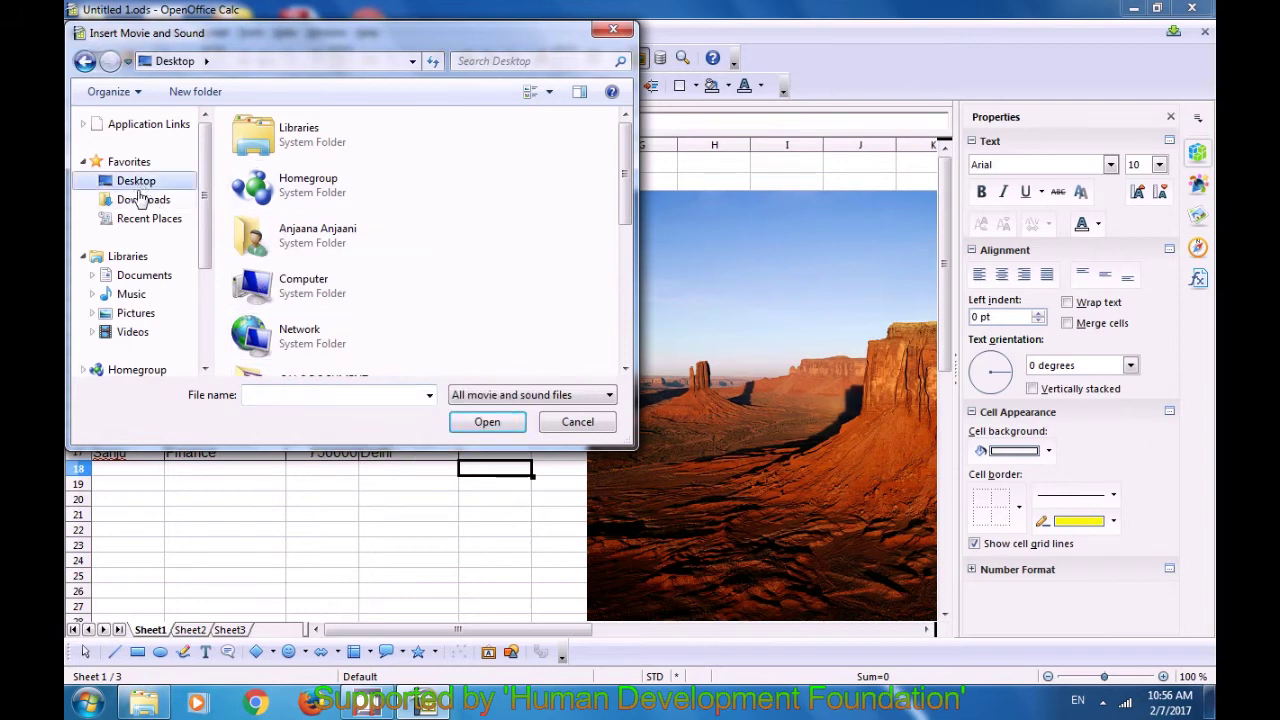
pyautogui.click(142, 336)
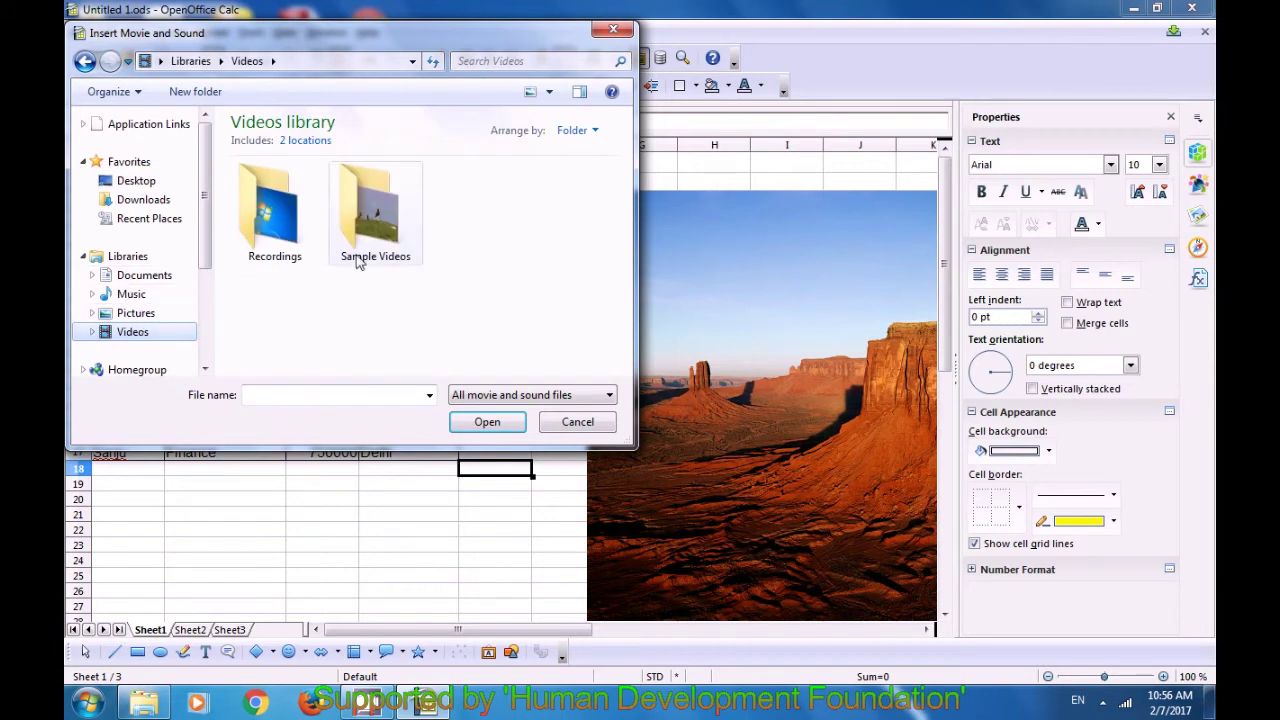
pyautogui.doubleClick(352, 246)
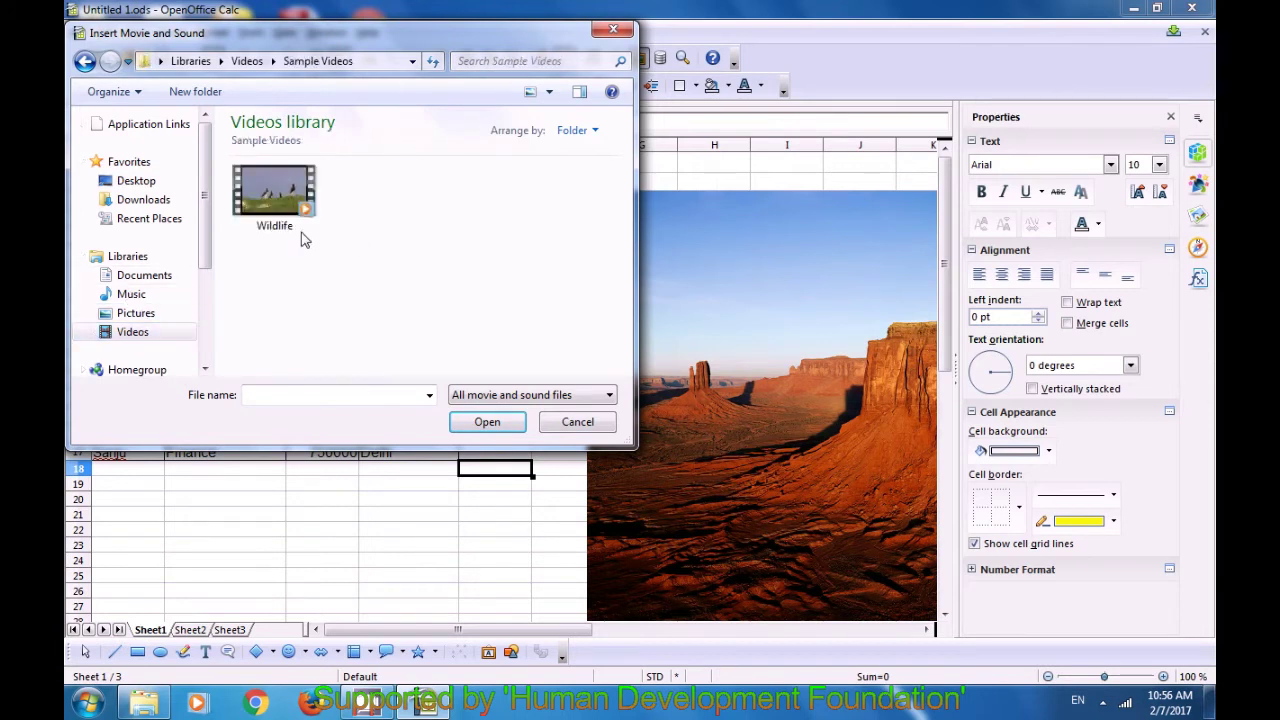
pyautogui.click(253, 203)
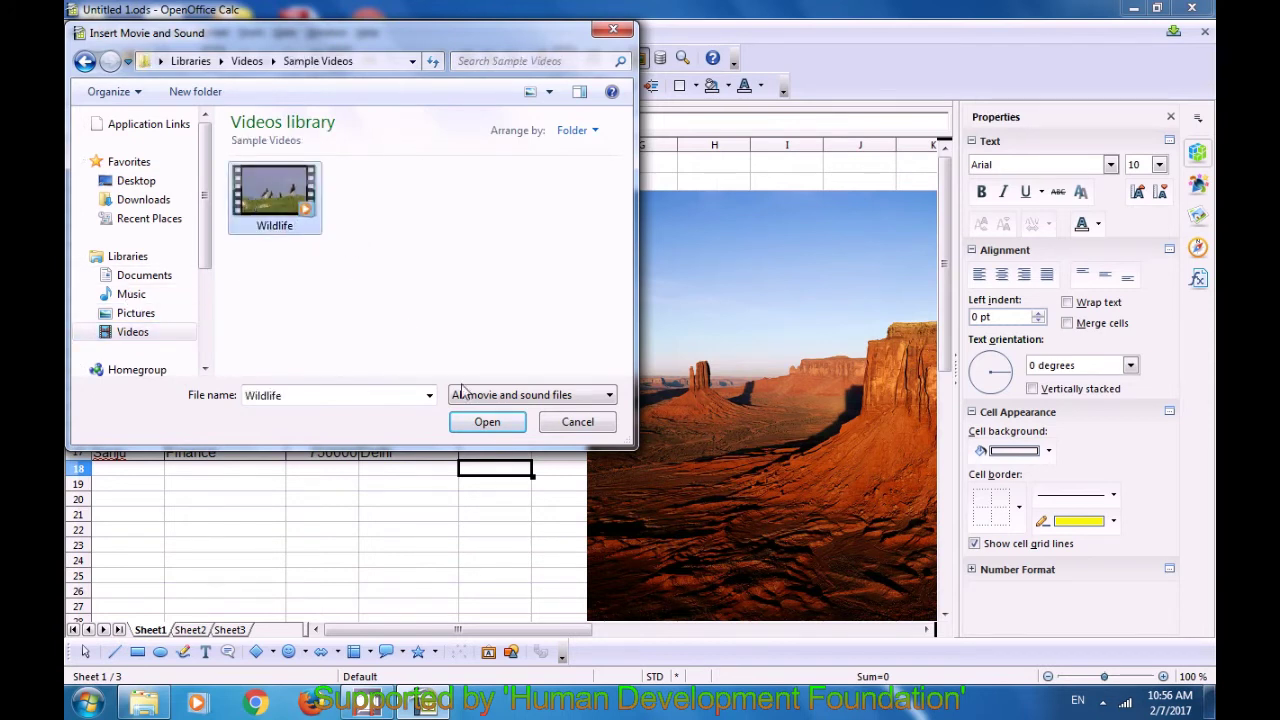
pyautogui.click(487, 422)
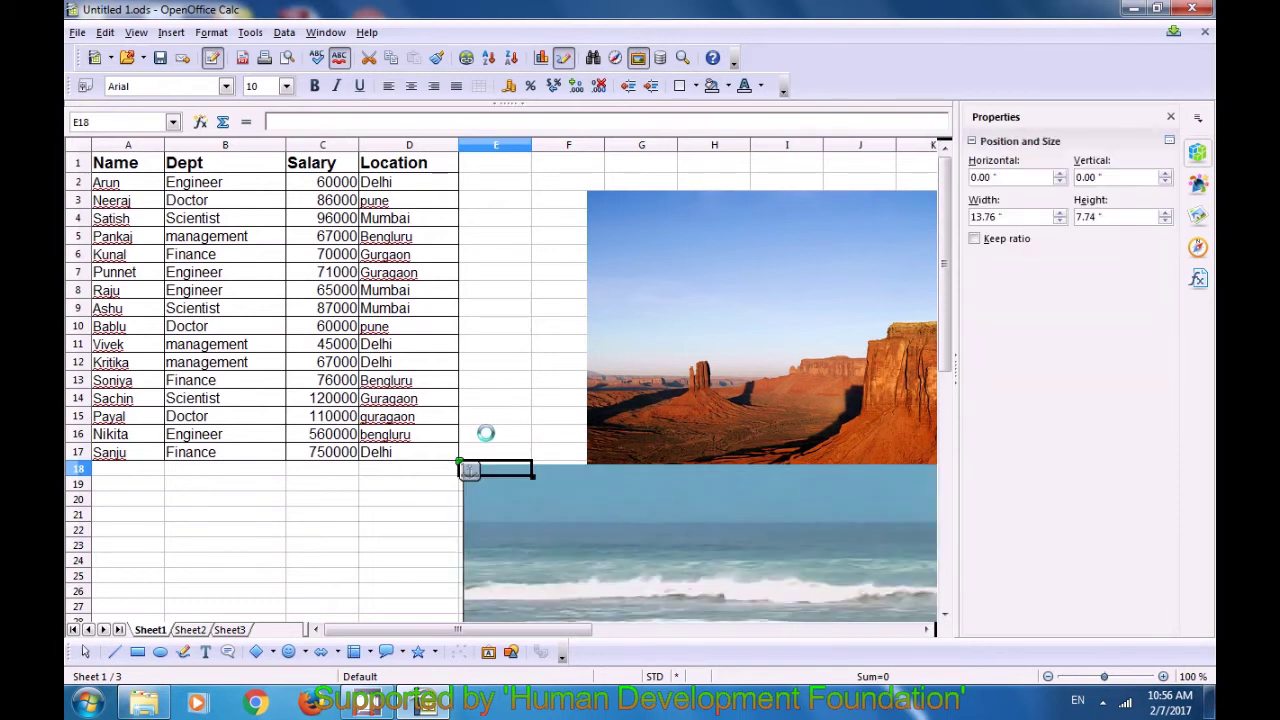
# Step: Shrink the Wildlife video to about 10.40 x 5.84 inches by pulling its upper-left corner inward, and deselect it
pyautogui.scroll(-6, 502, 416)
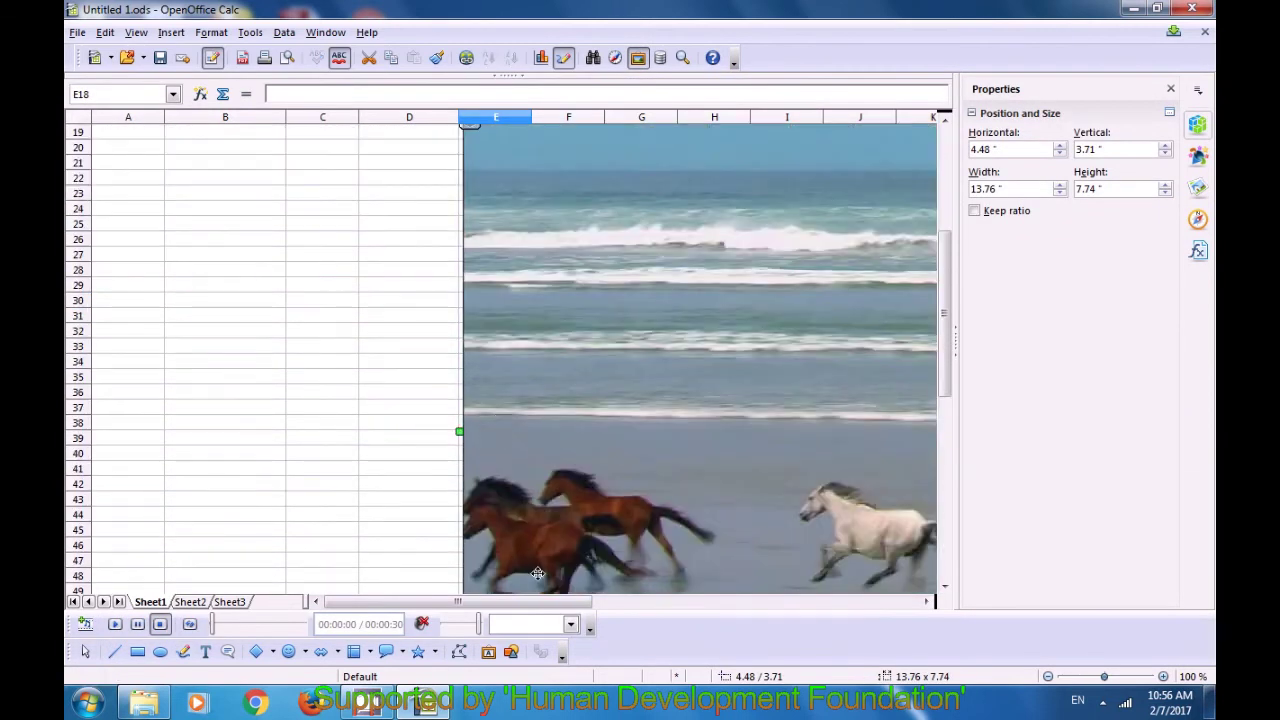
pyautogui.moveTo(556, 602); pyautogui.dragTo(580, 612)
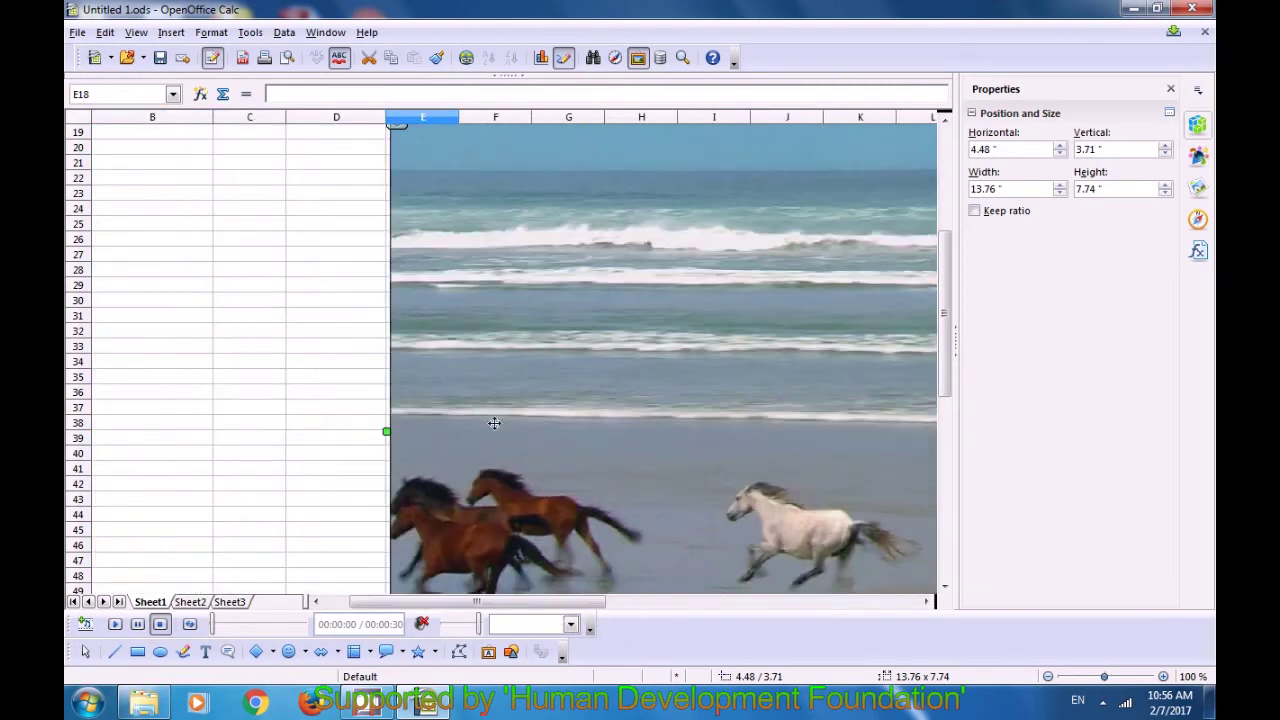
pyautogui.scroll(3, 446, 312)
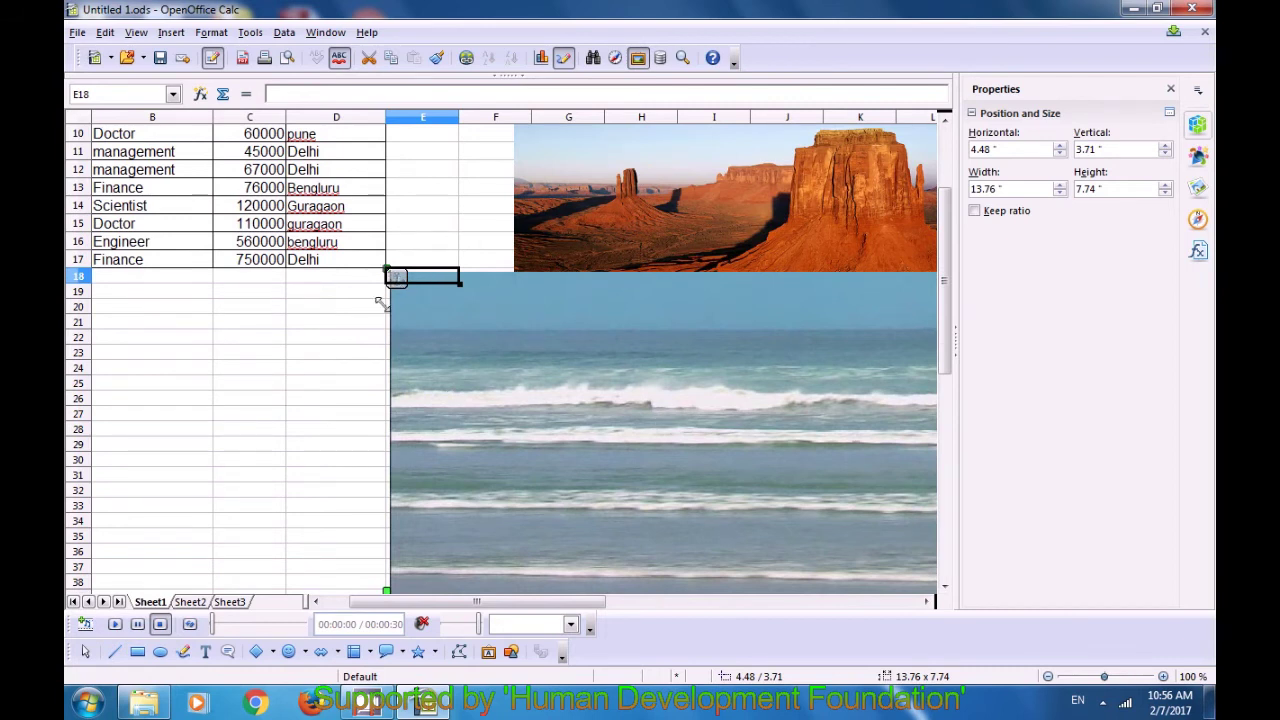
pyautogui.moveTo(397, 345); pyautogui.dragTo(380, 361)
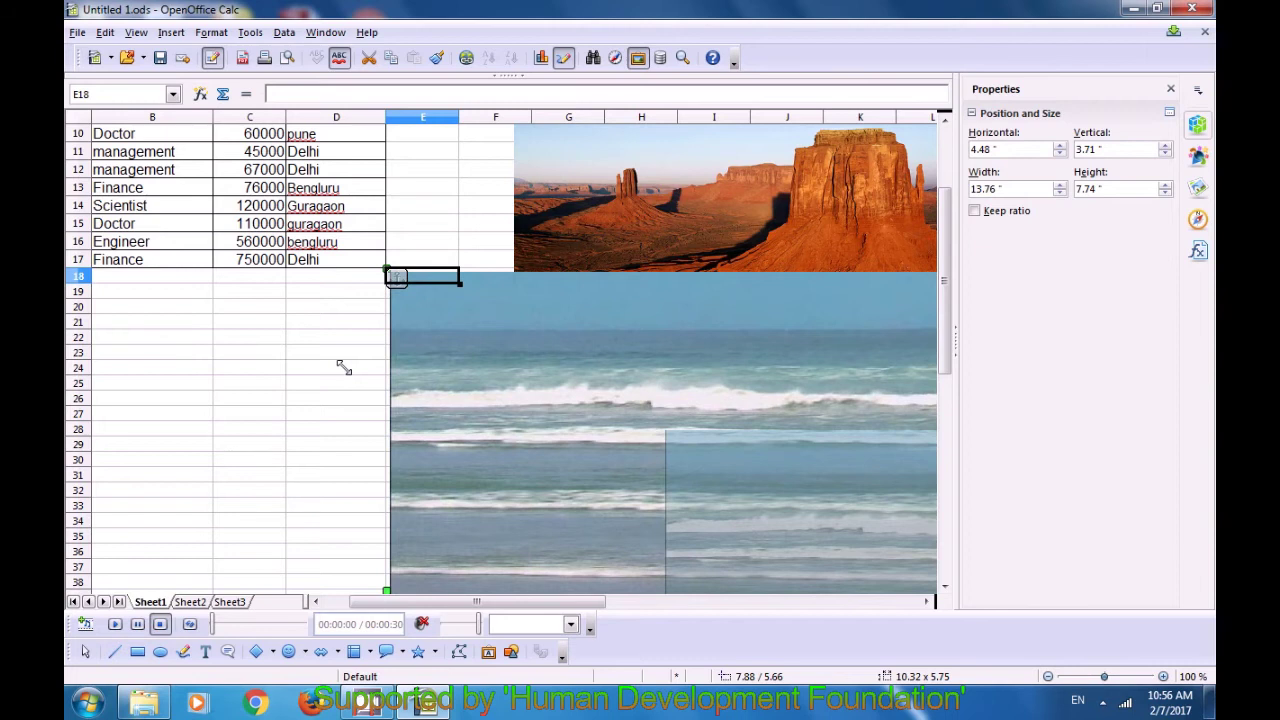
pyautogui.press('Escape')
pyautogui.click(343, 368)
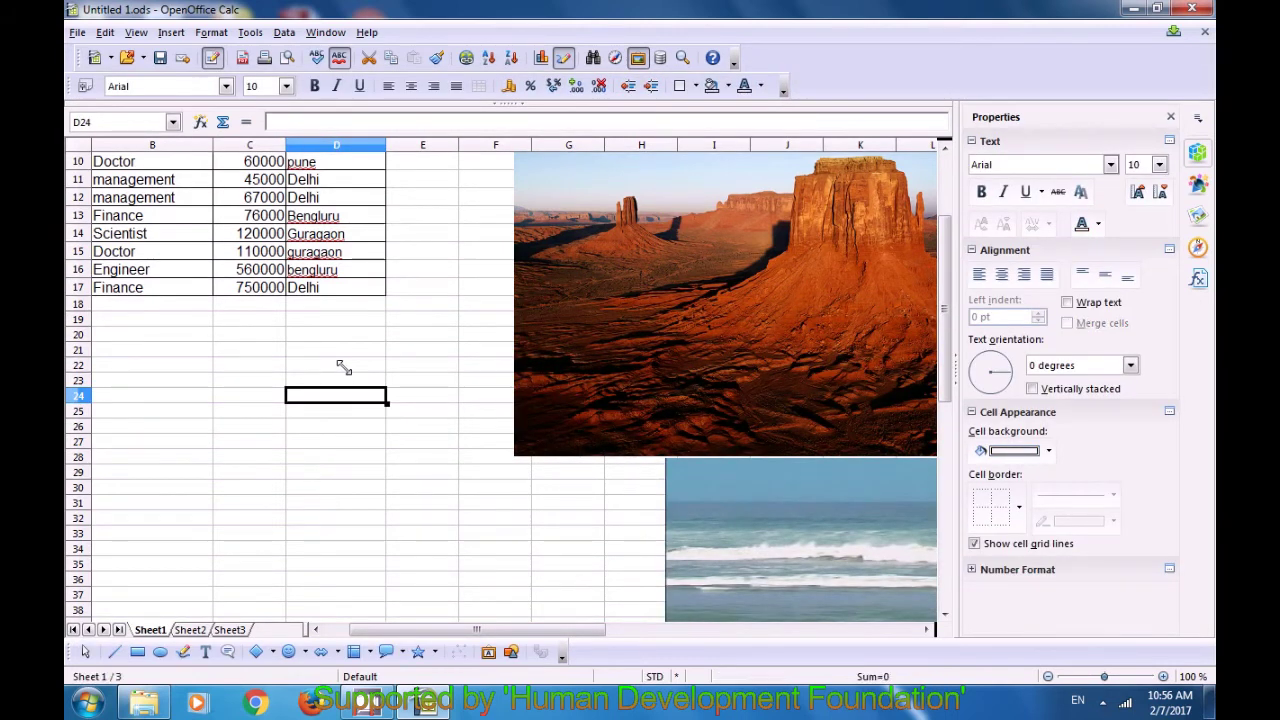
# Step: Move the Wildlife video horizontally to about 6.62 / 5.56 inches, just below the desert picture
pyautogui.scroll(3, 362, 378)
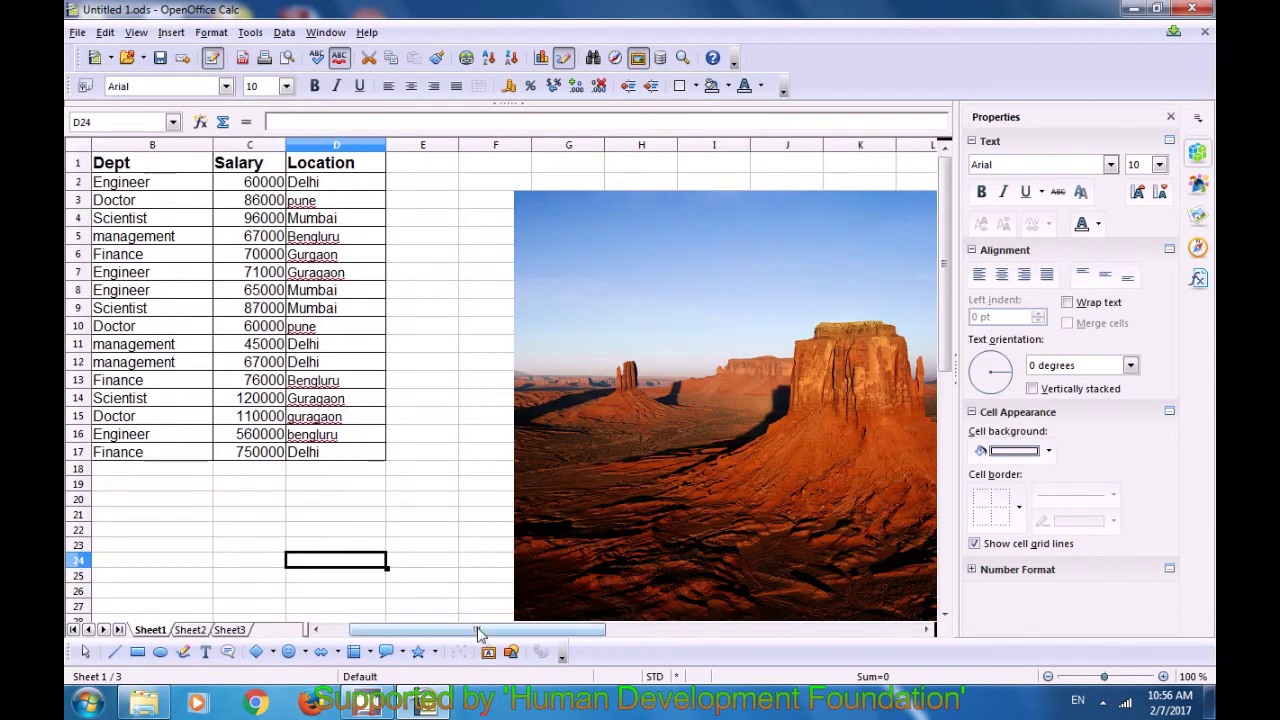
pyautogui.moveTo(479, 628); pyautogui.dragTo(548, 600)
pyautogui.scroll(-1, 496, 501)
pyautogui.scroll(-3, 496, 501)
pyautogui.moveTo(530, 517); pyautogui.dragTo(440, 520)
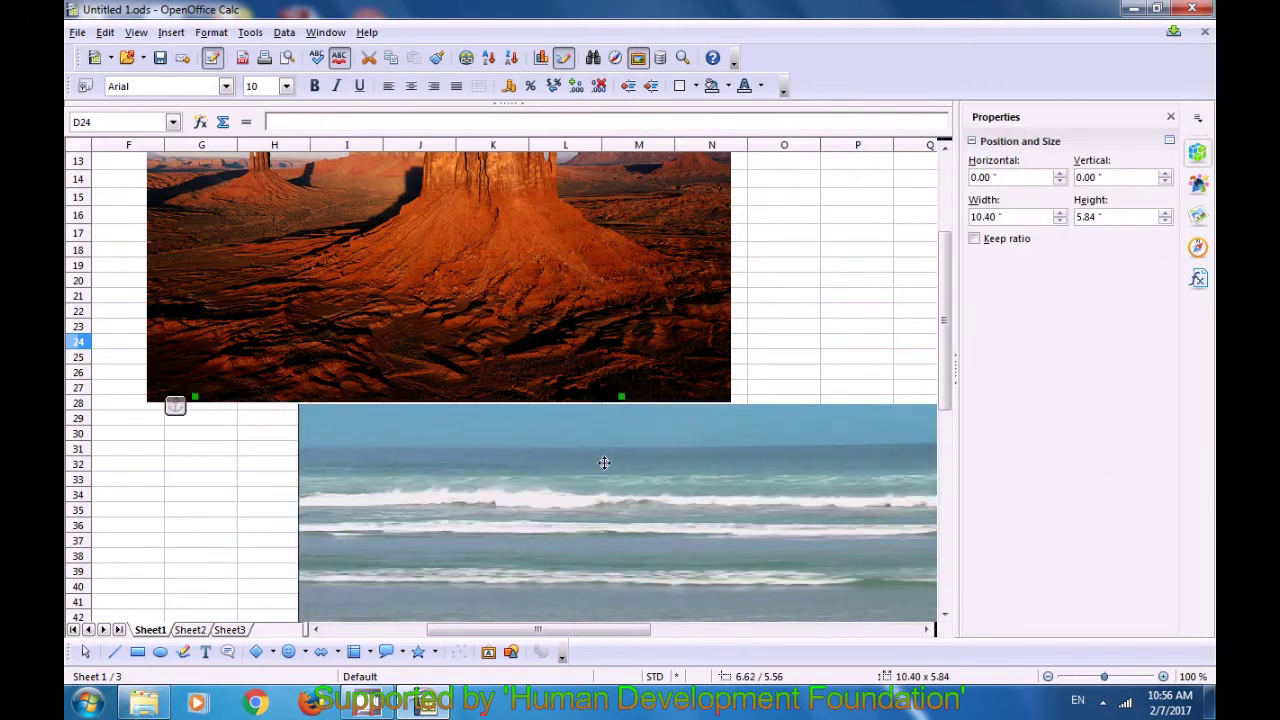
pyautogui.click(293, 482)
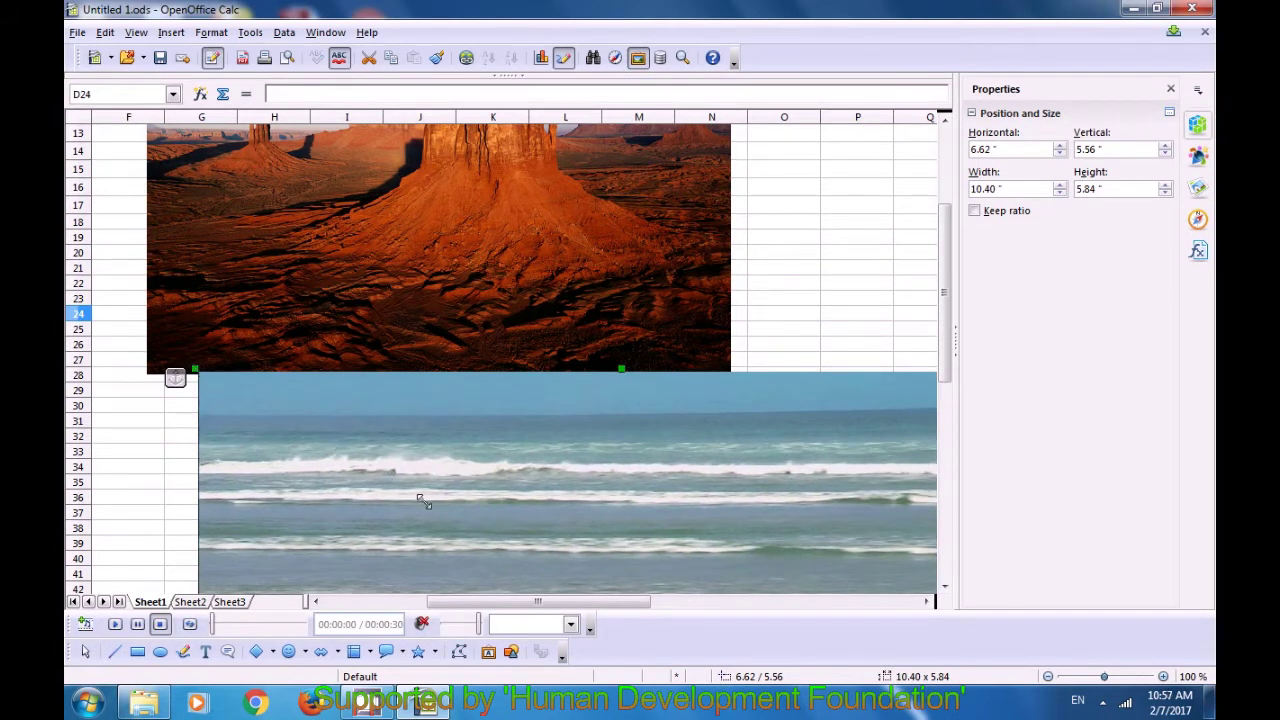
# Step: Shrink the Wildlife video to about 7.57 x 4.24 inches from its upper-left corner, and deselect it
pyautogui.moveTo(428, 499); pyautogui.dragTo(450, 499)
pyautogui.moveTo(662, 460); pyautogui.dragTo(662, 460)
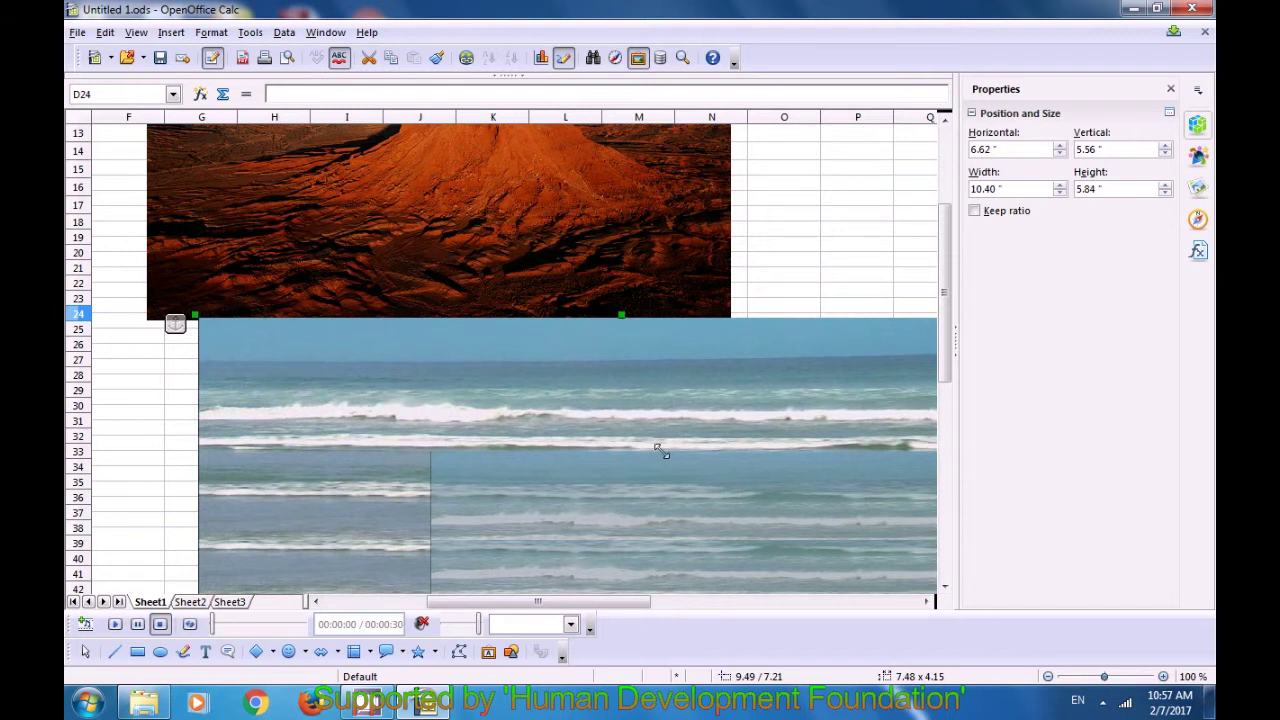
pyautogui.moveTo(662, 452); pyautogui.dragTo(662, 452)
pyautogui.moveTo(612, 603); pyautogui.dragTo(714, 609)
pyautogui.scroll(-3, 597, 466)
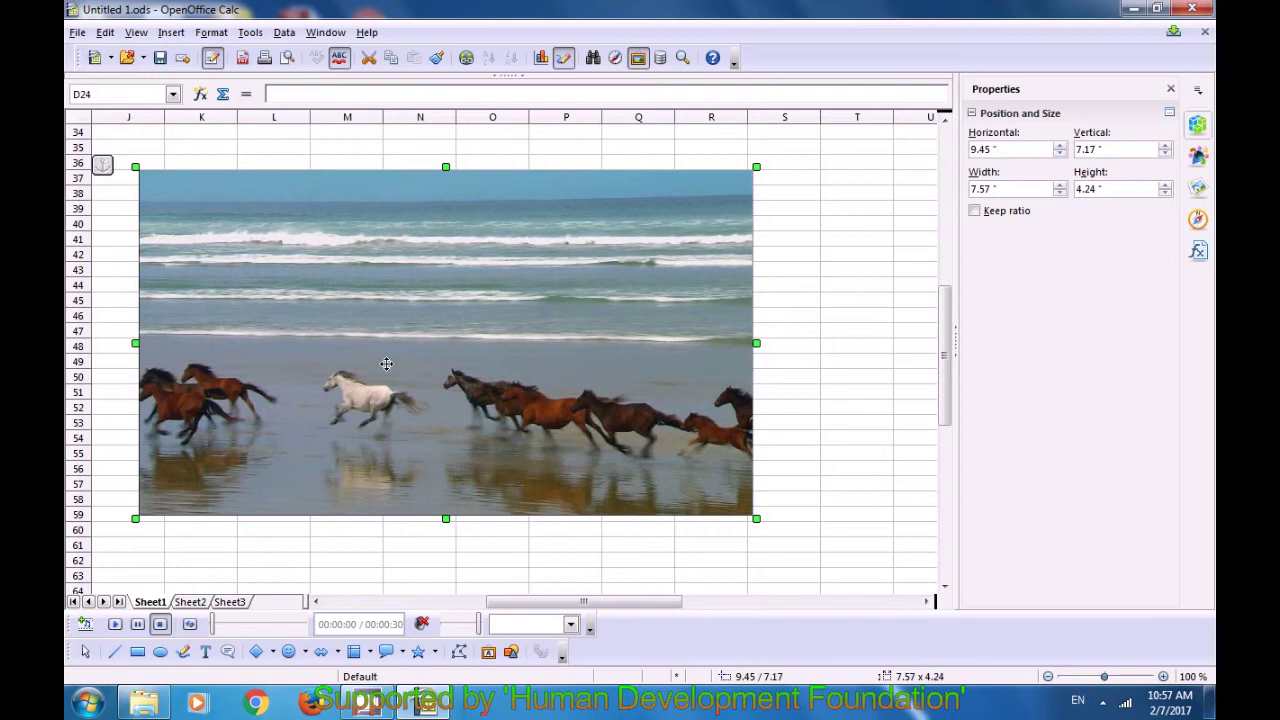
pyautogui.click(418, 576)
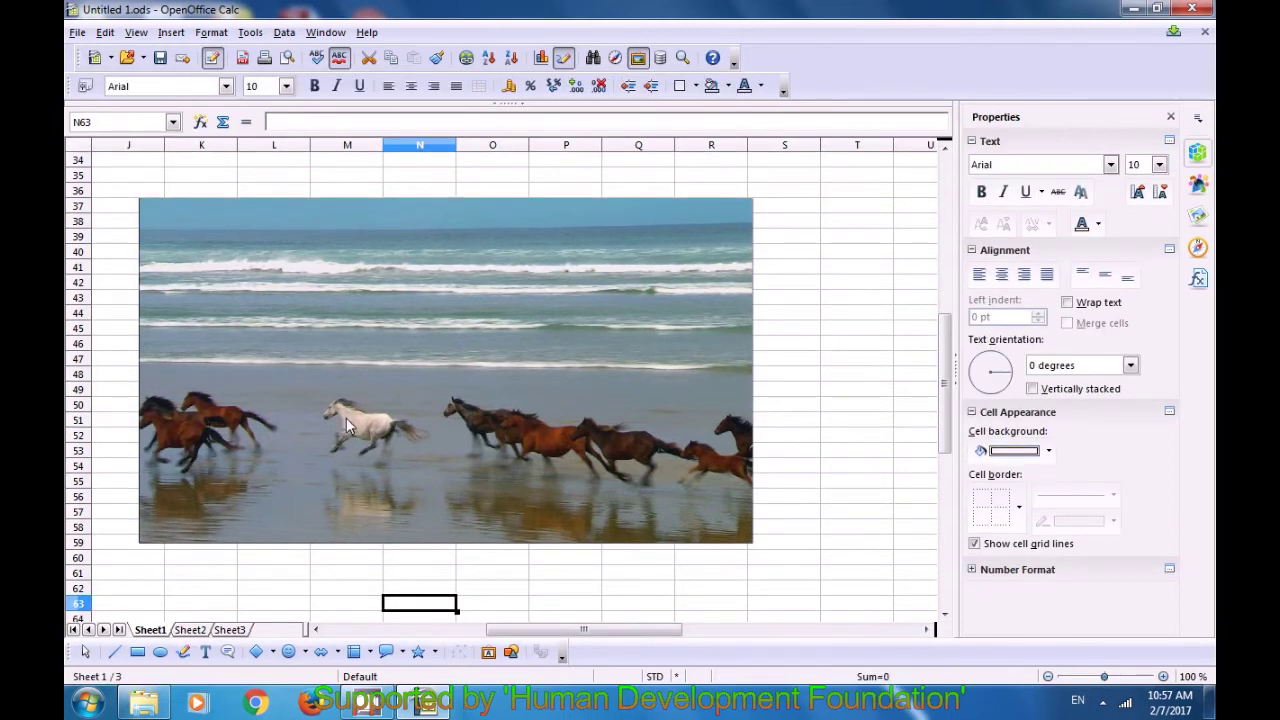
# Step: Clear the contents of the employee table in J1:M17 on Sheet2
pyautogui.moveTo(520, 629); pyautogui.dragTo(385, 645)
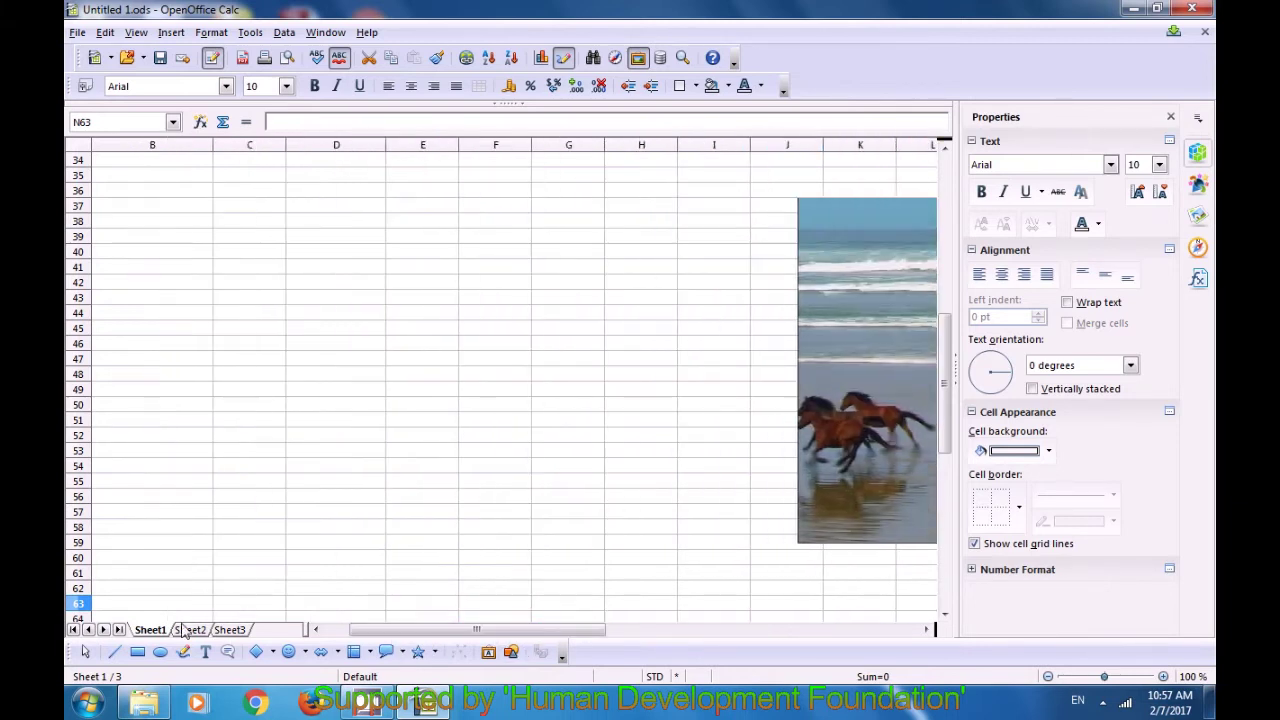
pyautogui.scroll(11, 207, 538)
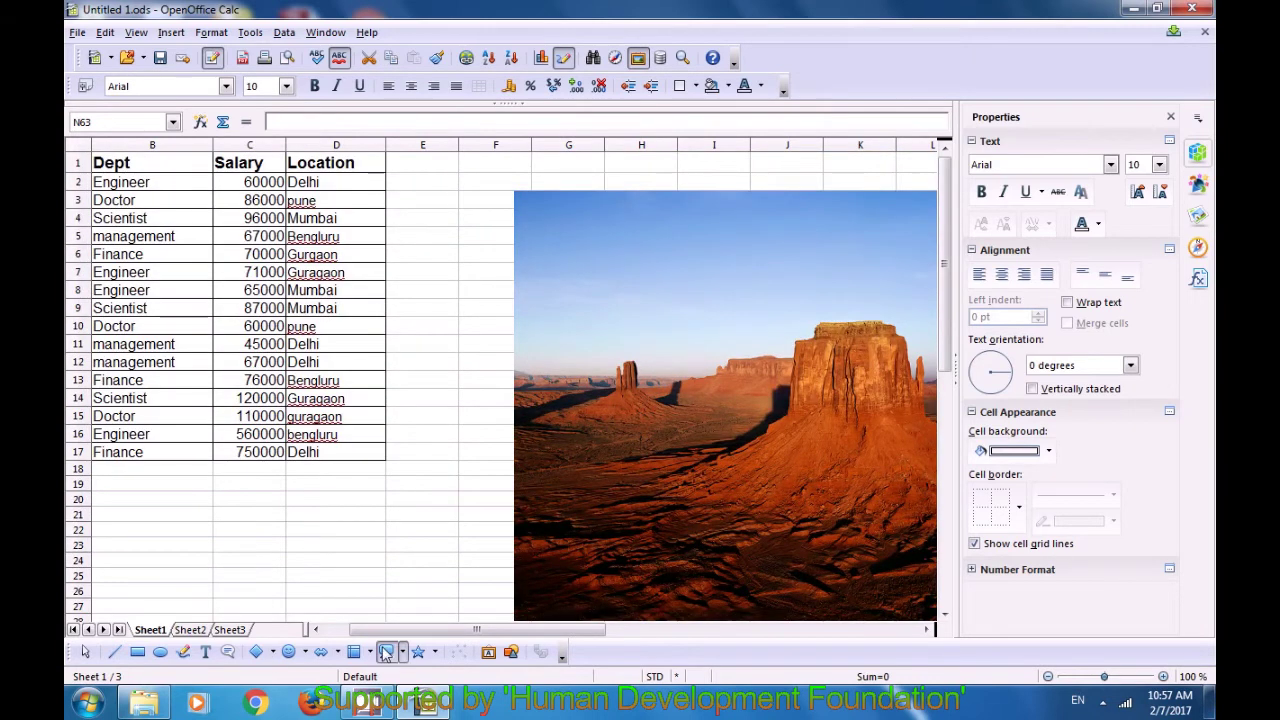
pyautogui.moveTo(386, 629); pyautogui.dragTo(313, 633)
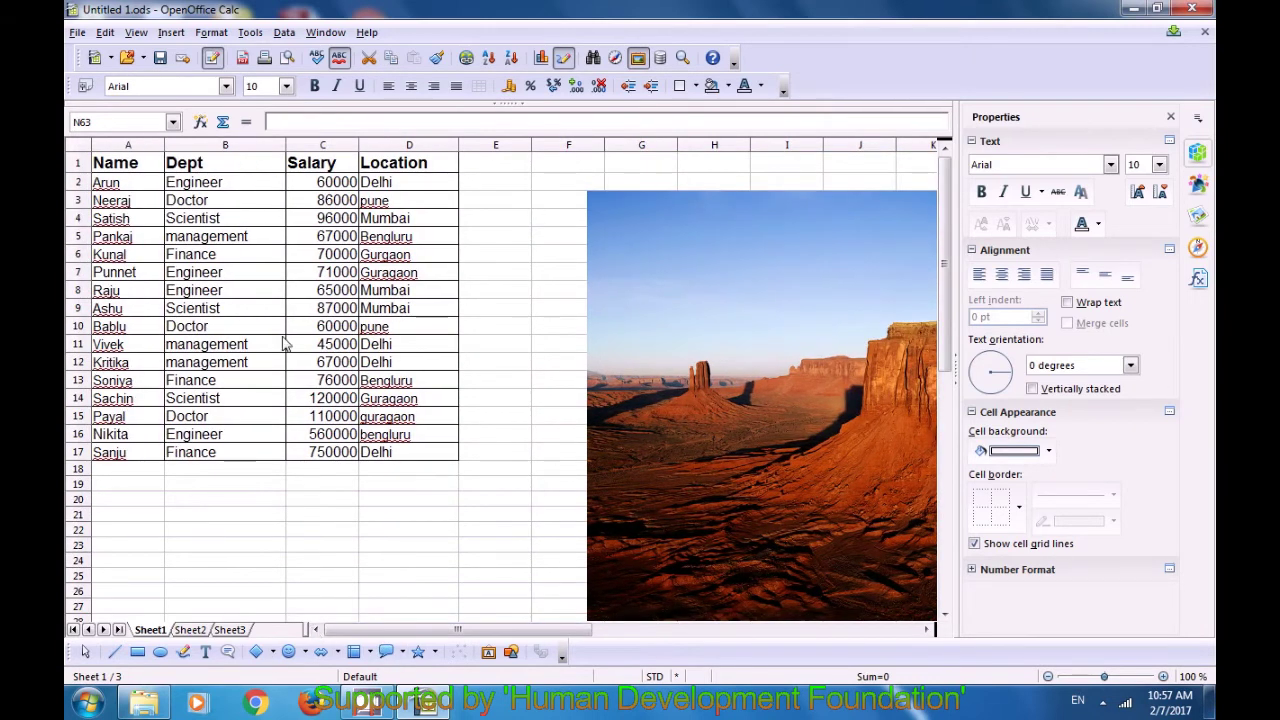
pyautogui.click(230, 630)
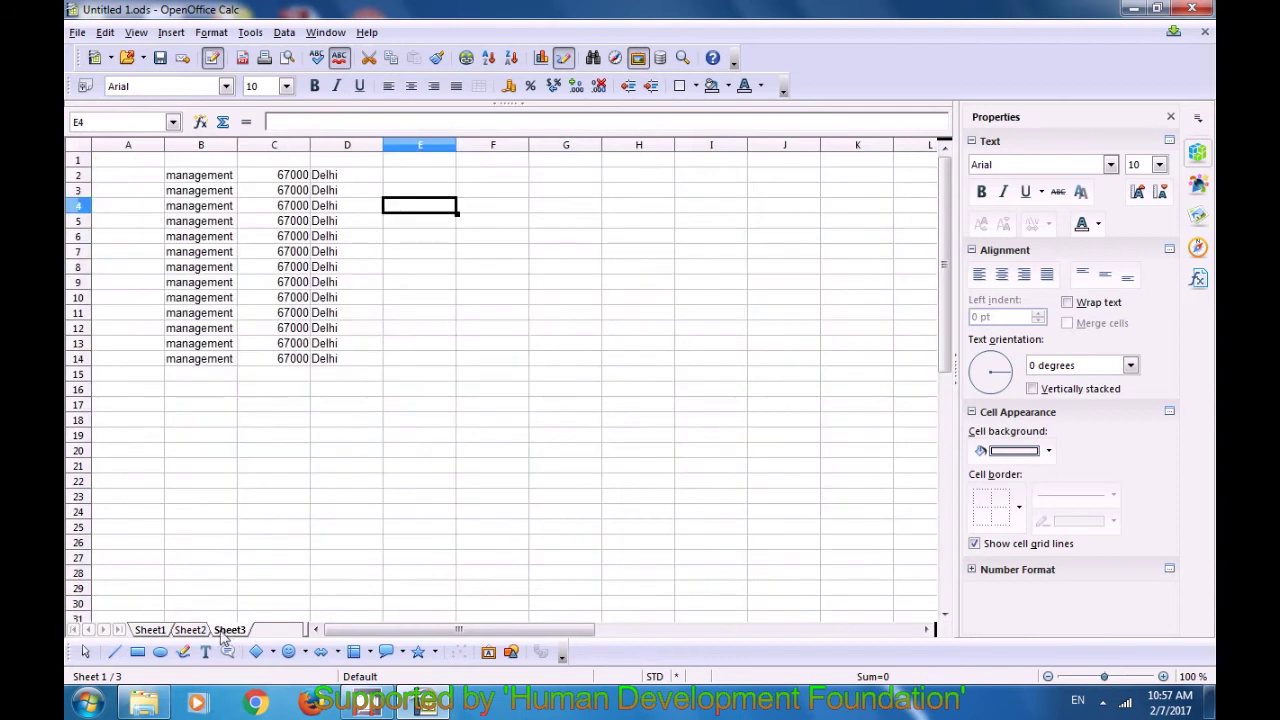
pyautogui.click(191, 630)
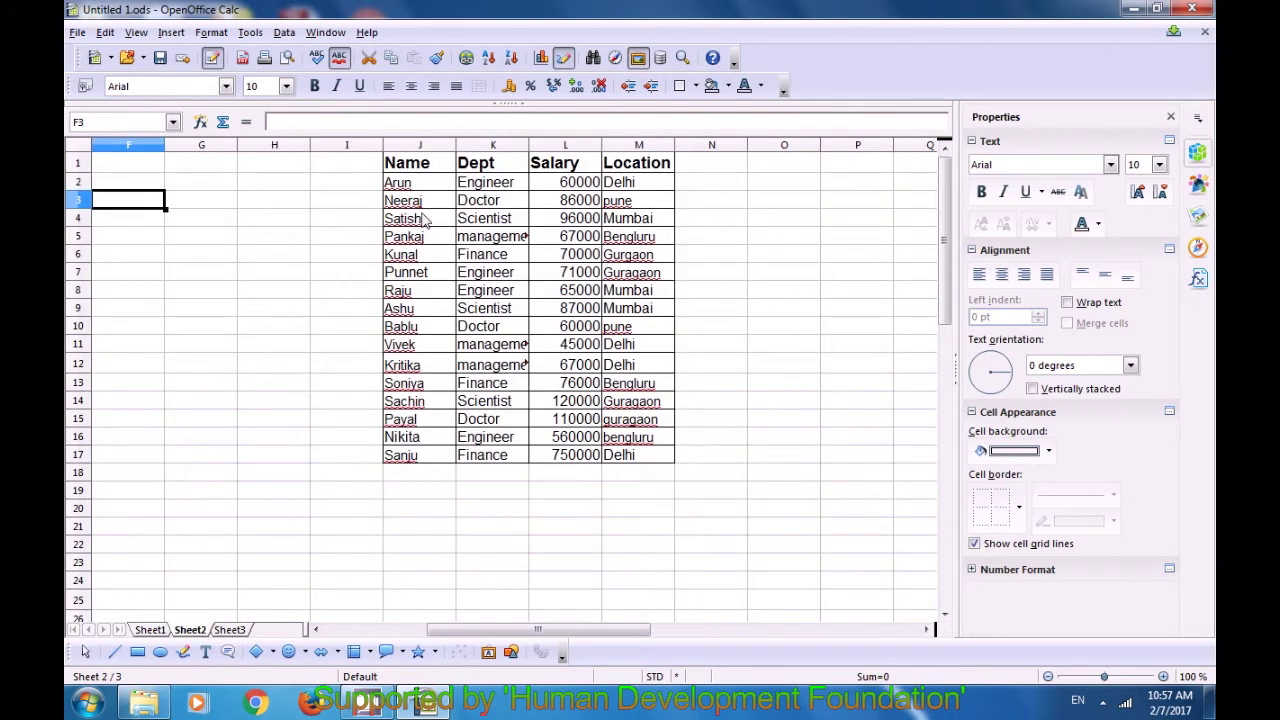
pyautogui.moveTo(418, 168); pyautogui.dragTo(644, 458)
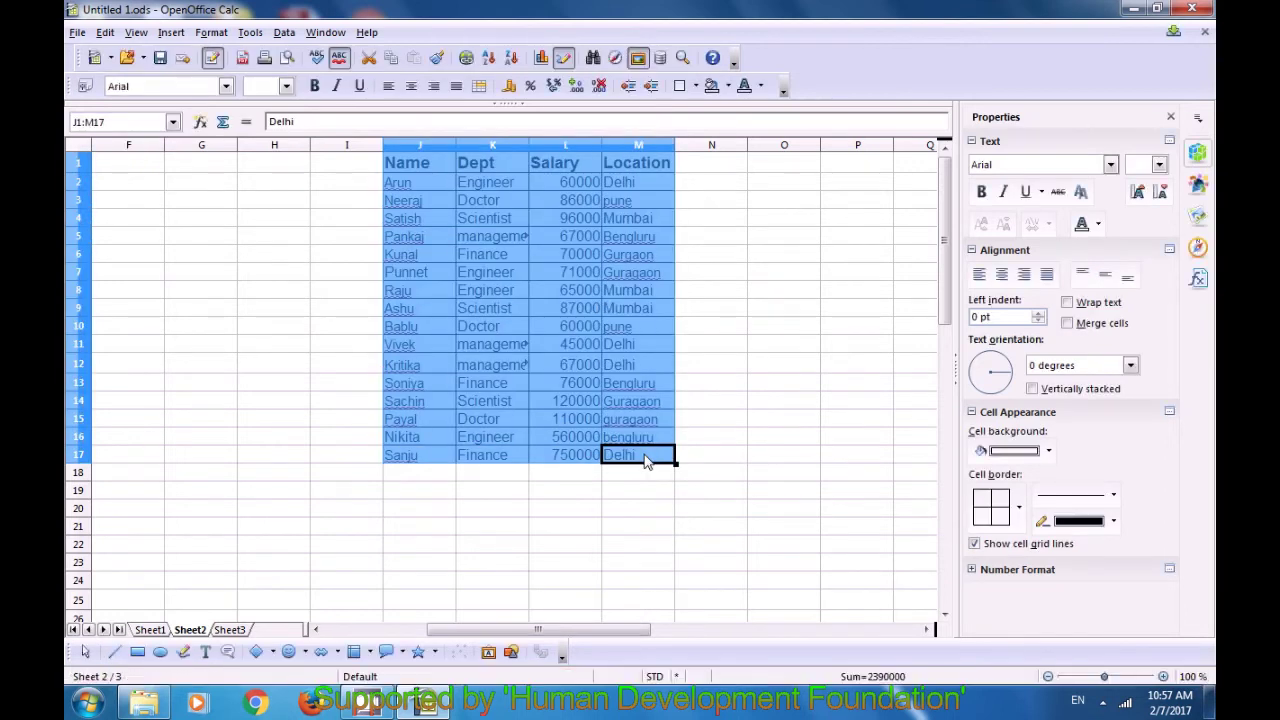
pyautogui.press('Delete')
pyautogui.click(160, 400)
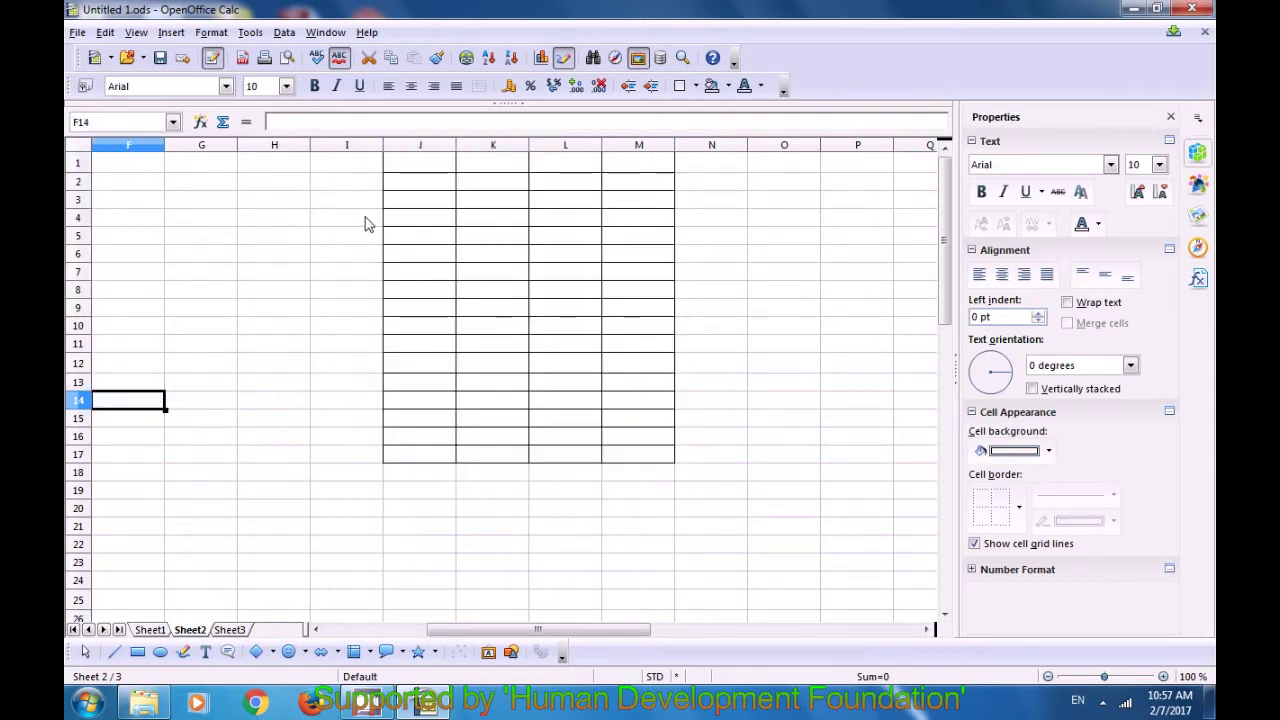
# Step: Remove all cell borders from the emptied range J1:M17 on Sheet2
pyautogui.moveTo(417, 166); pyautogui.dragTo(641, 461)
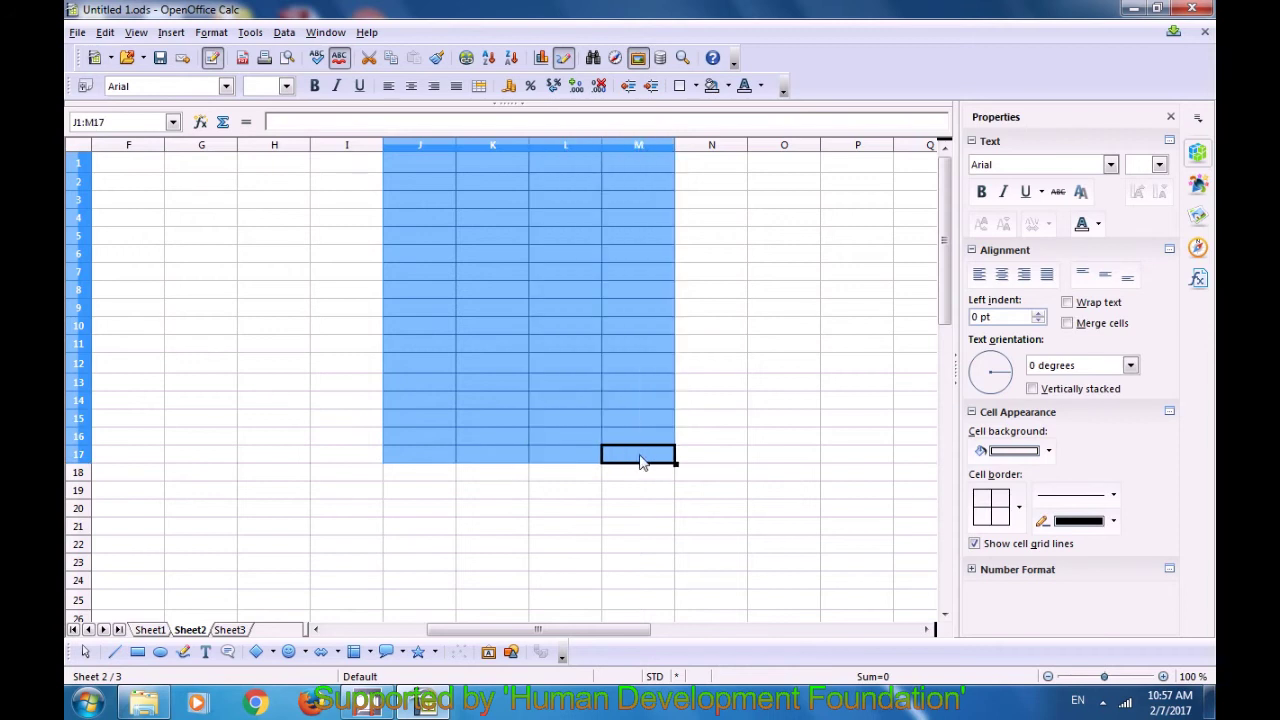
pyautogui.click(991, 508)
pyautogui.click(993, 553)
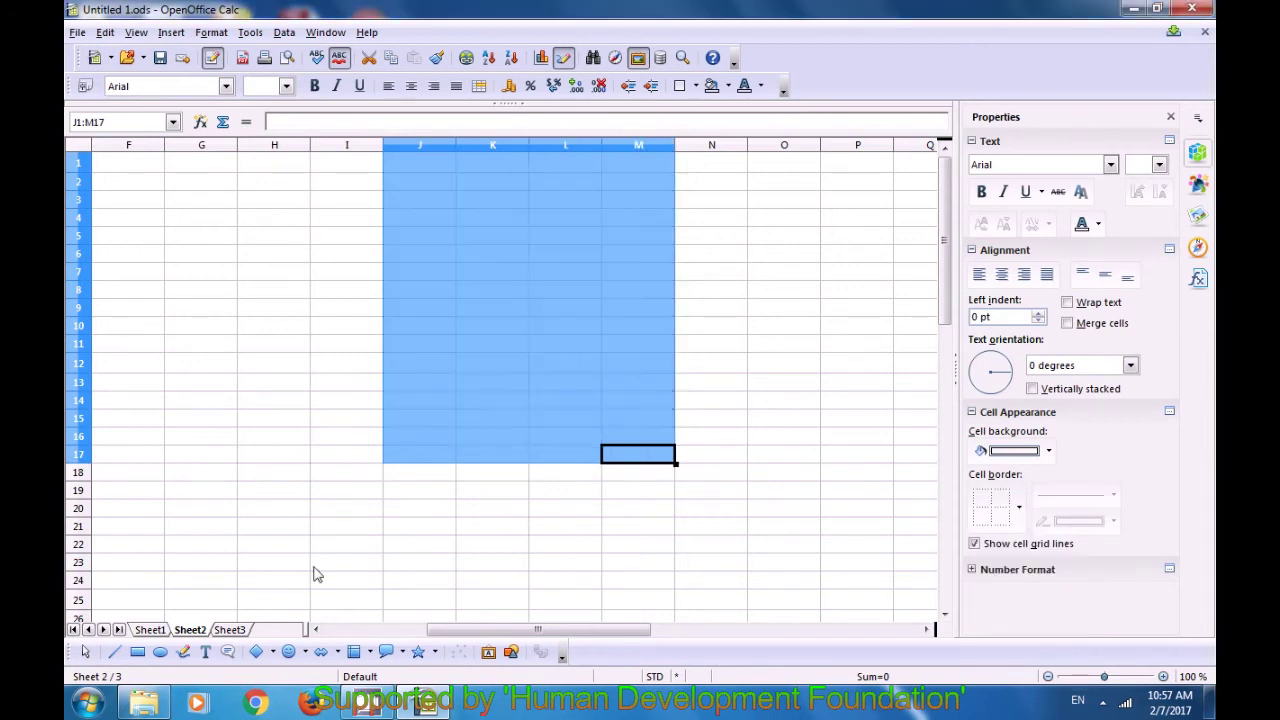
# Step: Copy the Dept and Salary cells B1:C5 from Sheet1 and paste them at cell F1 of Sheet2
pyautogui.click(148, 631)
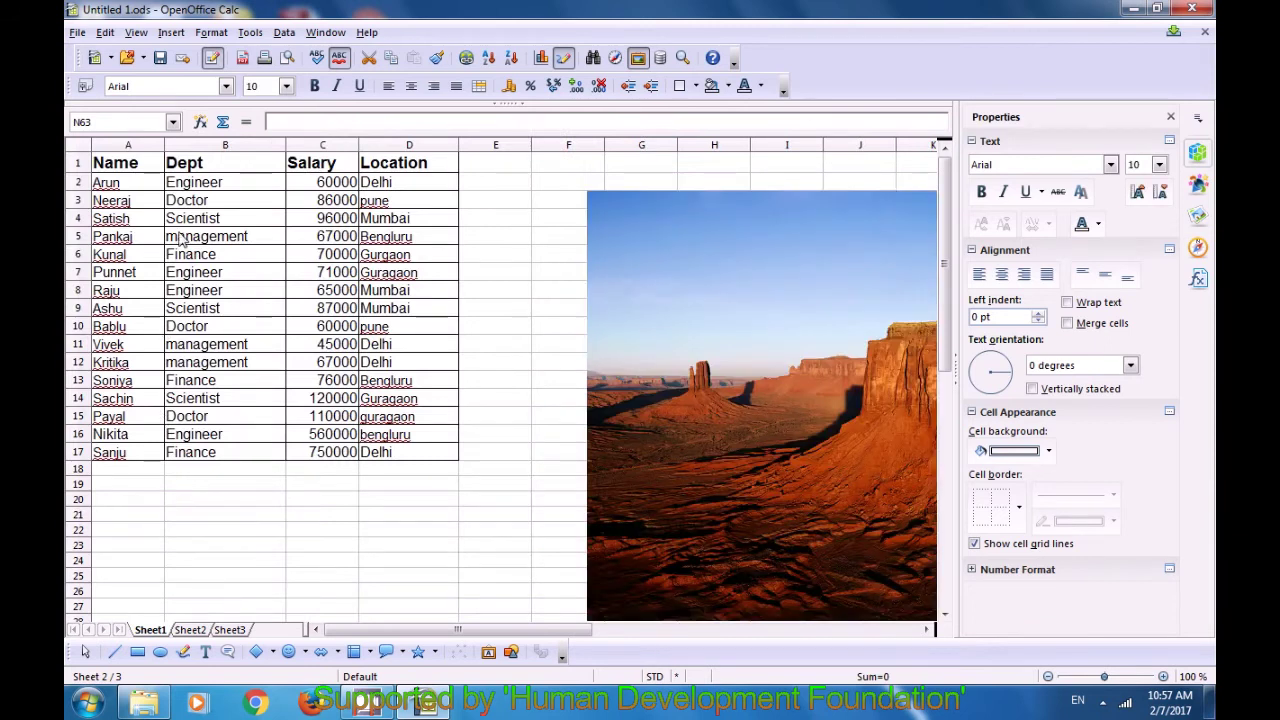
pyautogui.moveTo(200, 166); pyautogui.dragTo(309, 236)
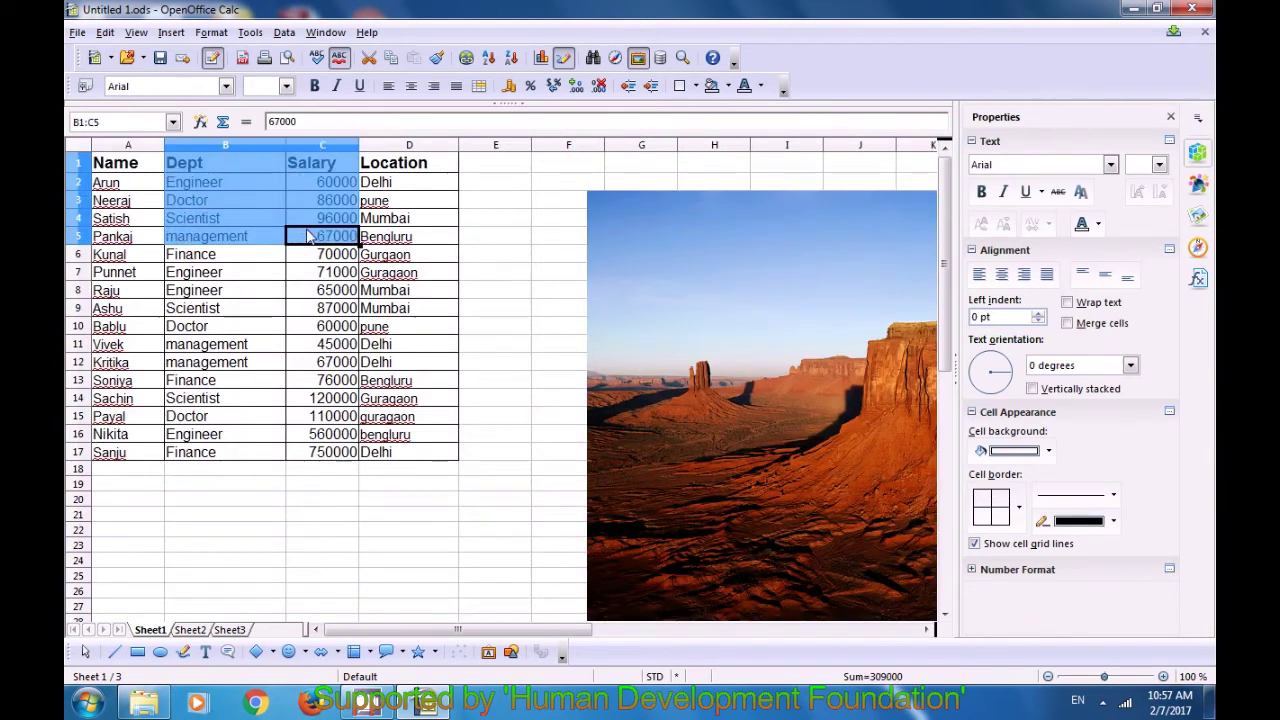
pyautogui.rightClick(254, 215)
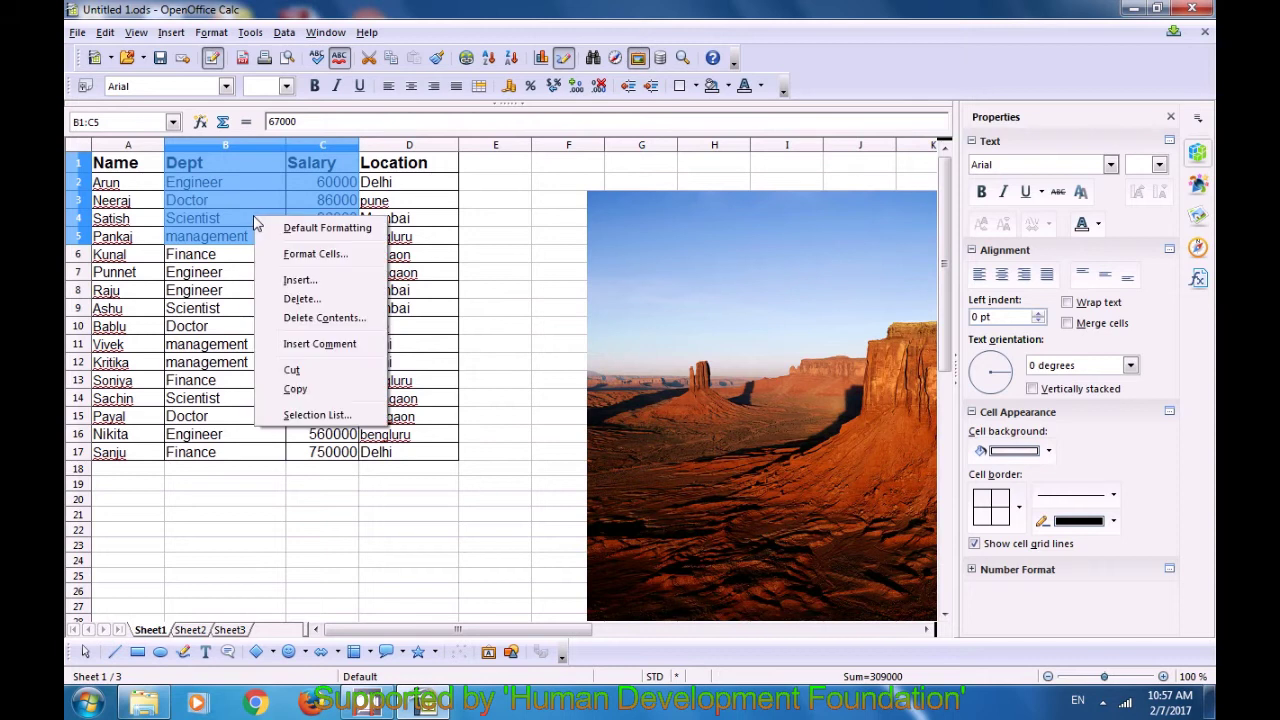
pyautogui.click(305, 395)
pyautogui.click(190, 630)
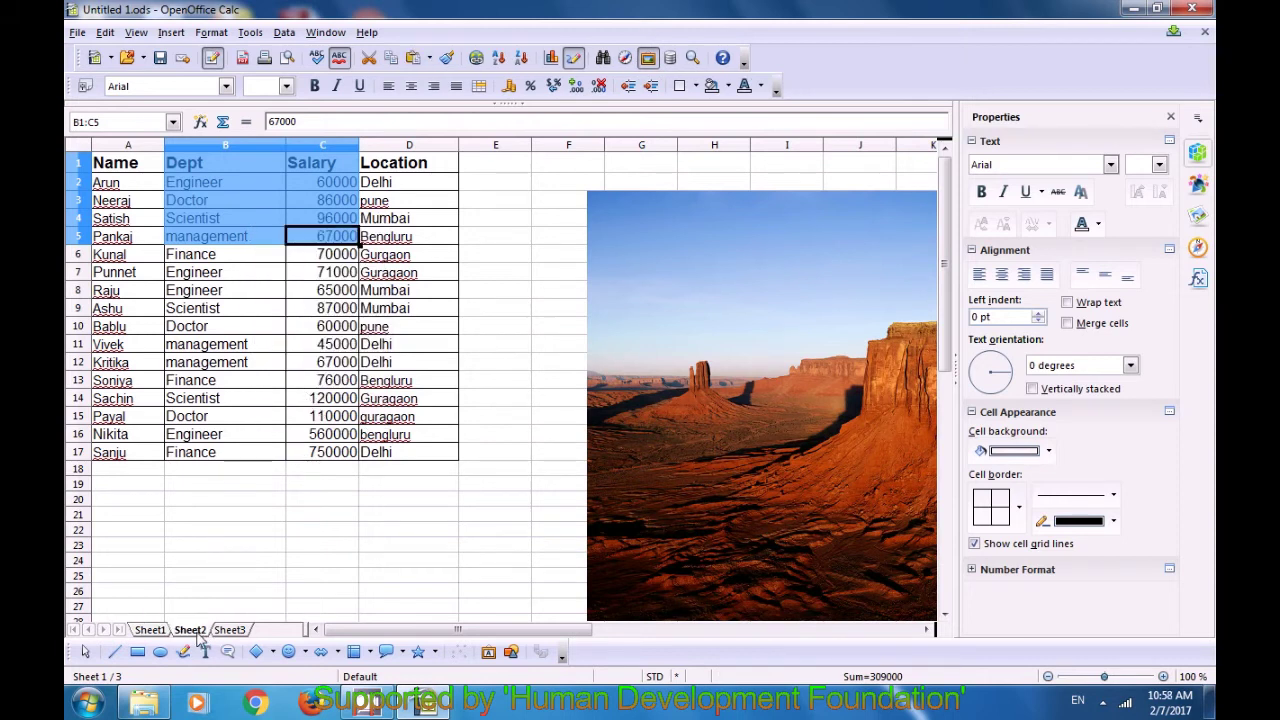
pyautogui.click(132, 163)
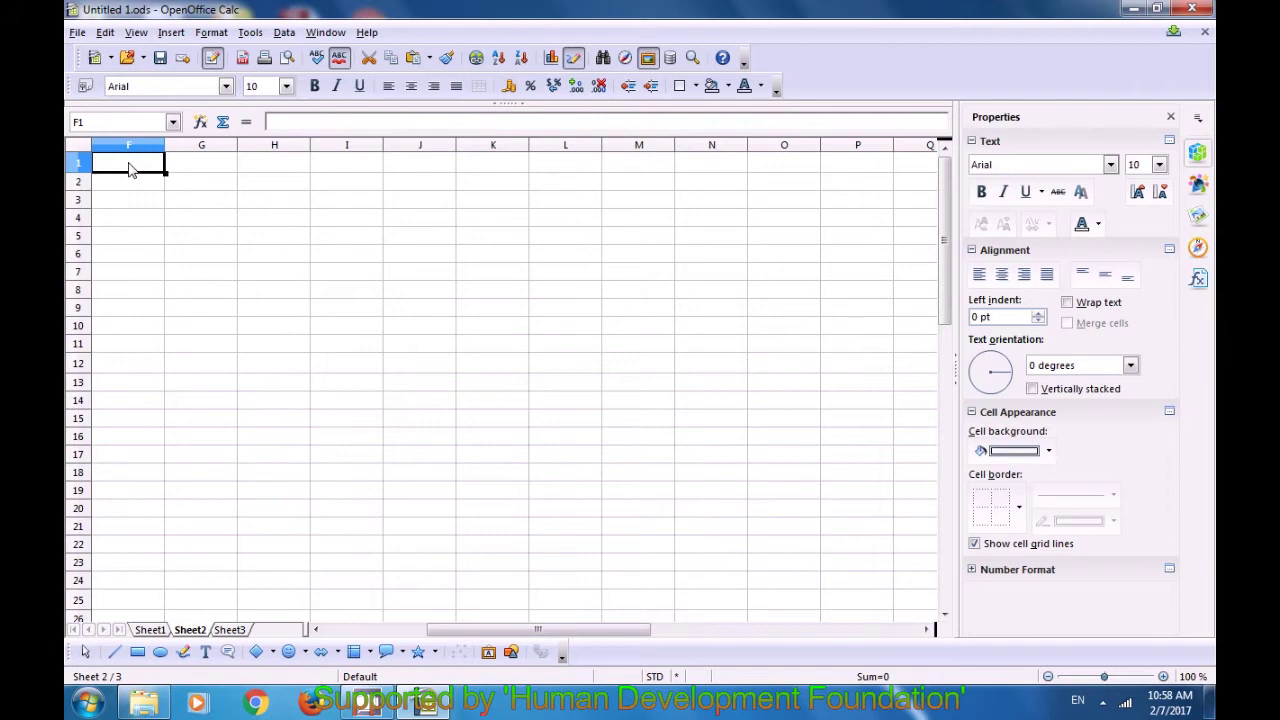
pyautogui.rightClick(129, 163)
pyautogui.click(170, 354)
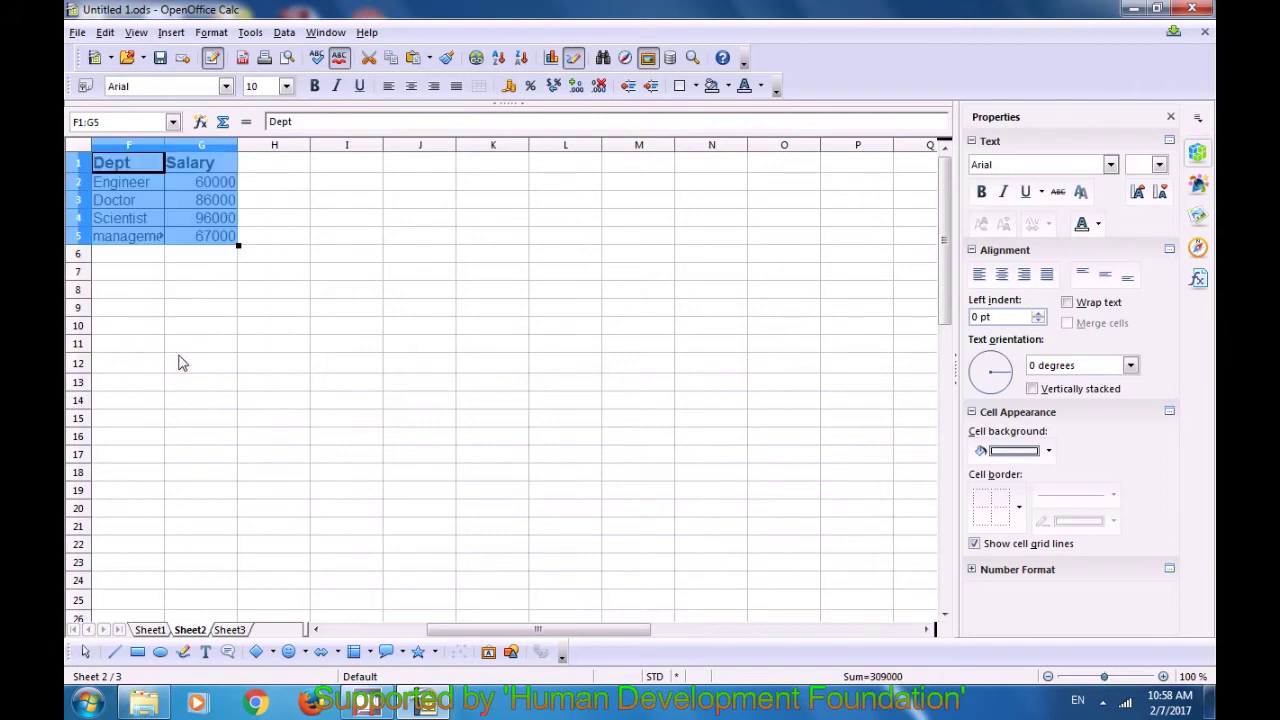
# Step: Start a chart from the Dept and Salary range F1:G5 on Sheet2, using the Normal column type with a Realistic 3D look and Cylinder shape
pyautogui.click(210, 290)
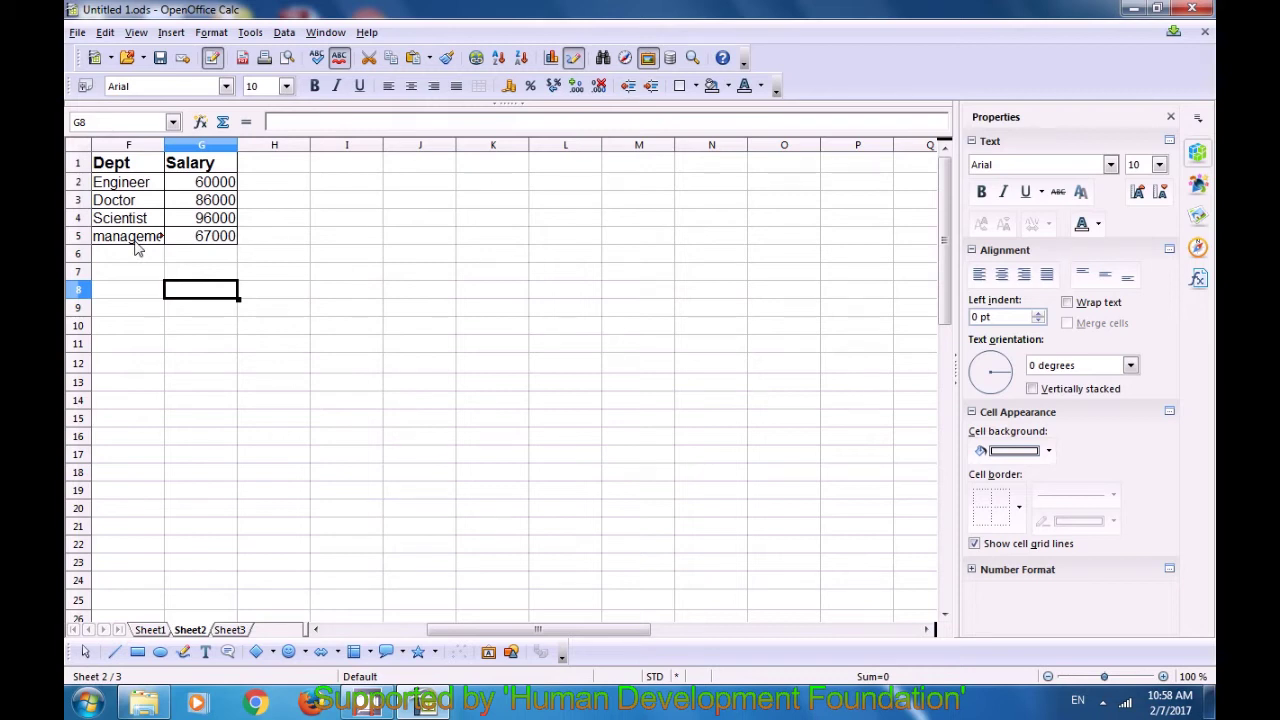
pyautogui.moveTo(117, 166); pyautogui.dragTo(205, 245)
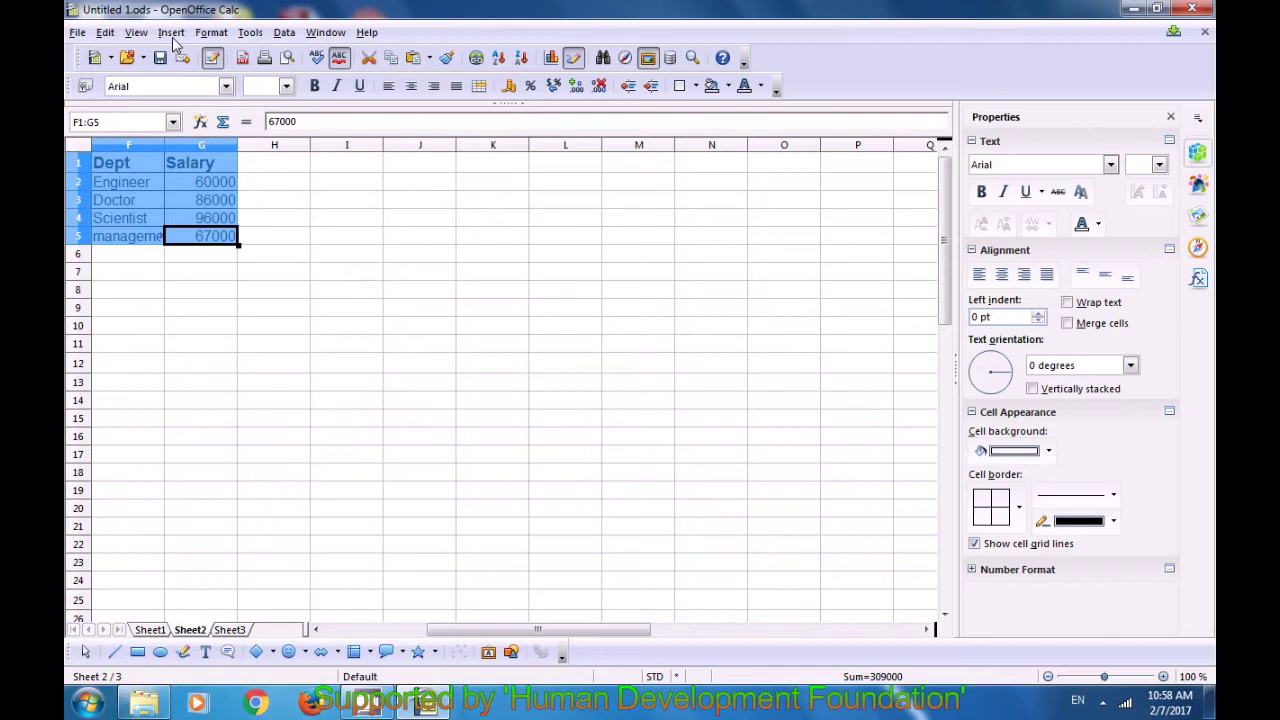
pyautogui.click(171, 33)
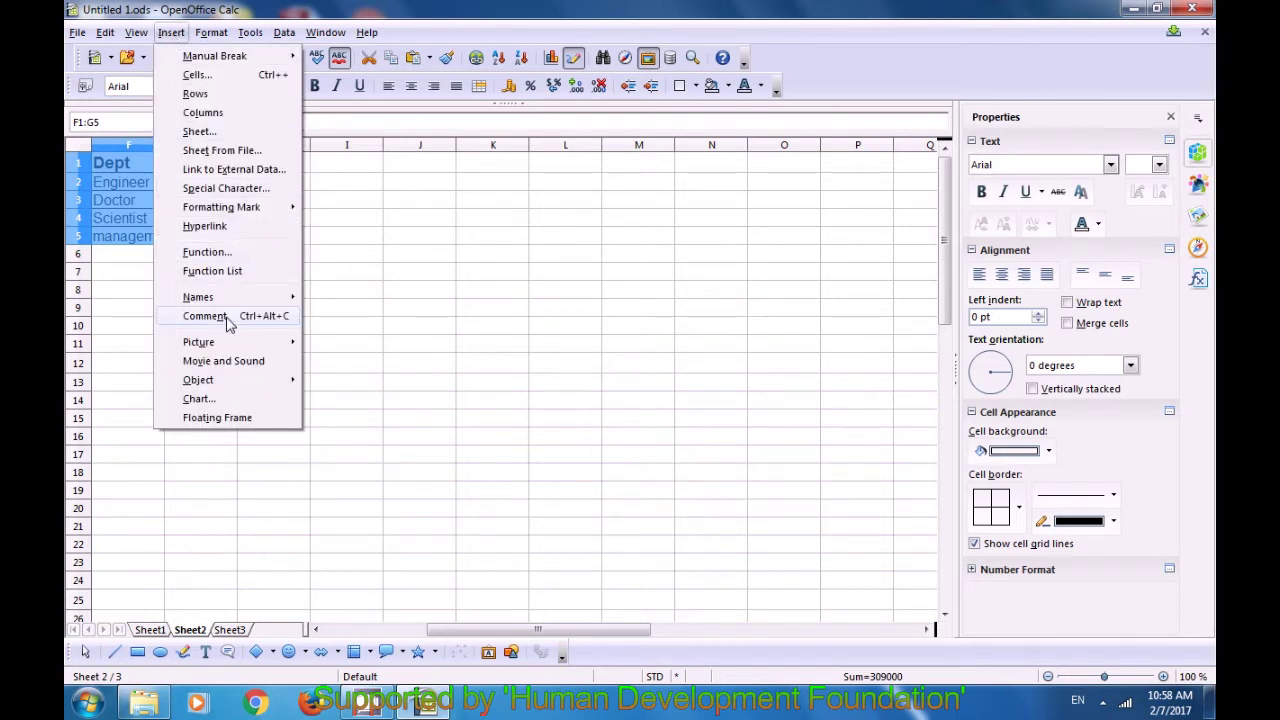
pyautogui.moveTo(237, 384)
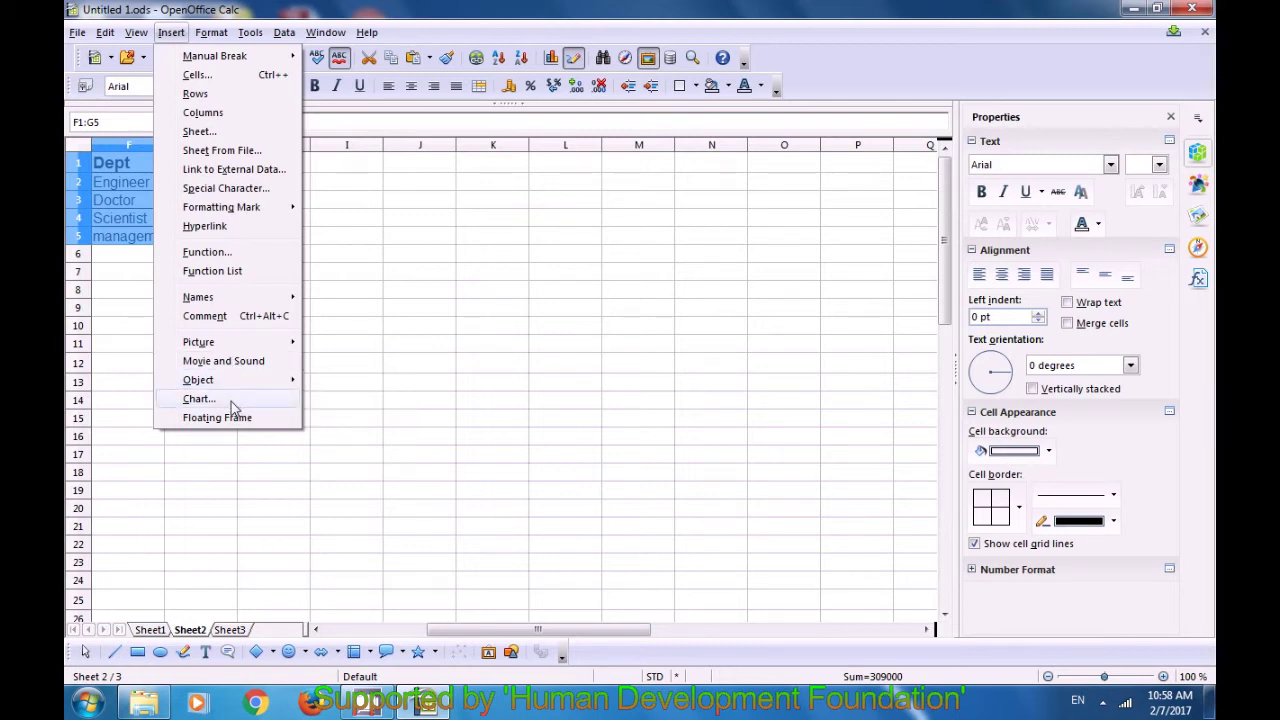
pyautogui.click(232, 400)
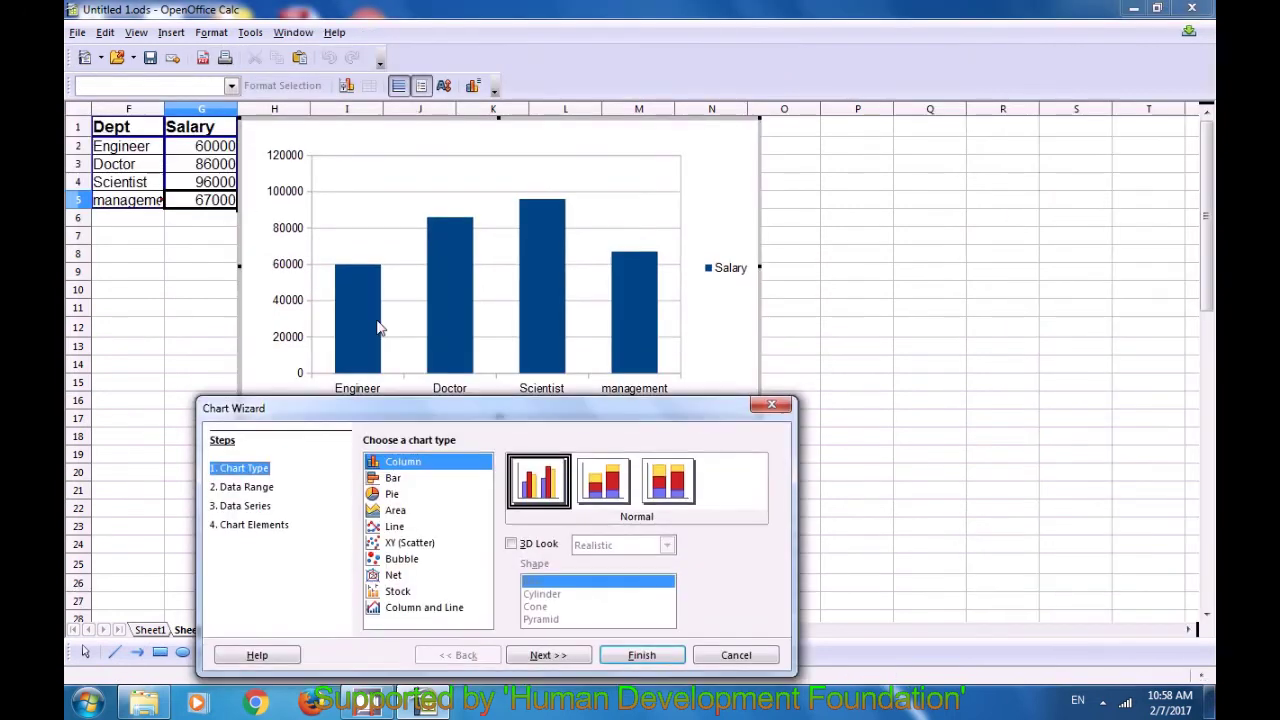
pyautogui.moveTo(367, 260); pyautogui.dragTo(368, 247)
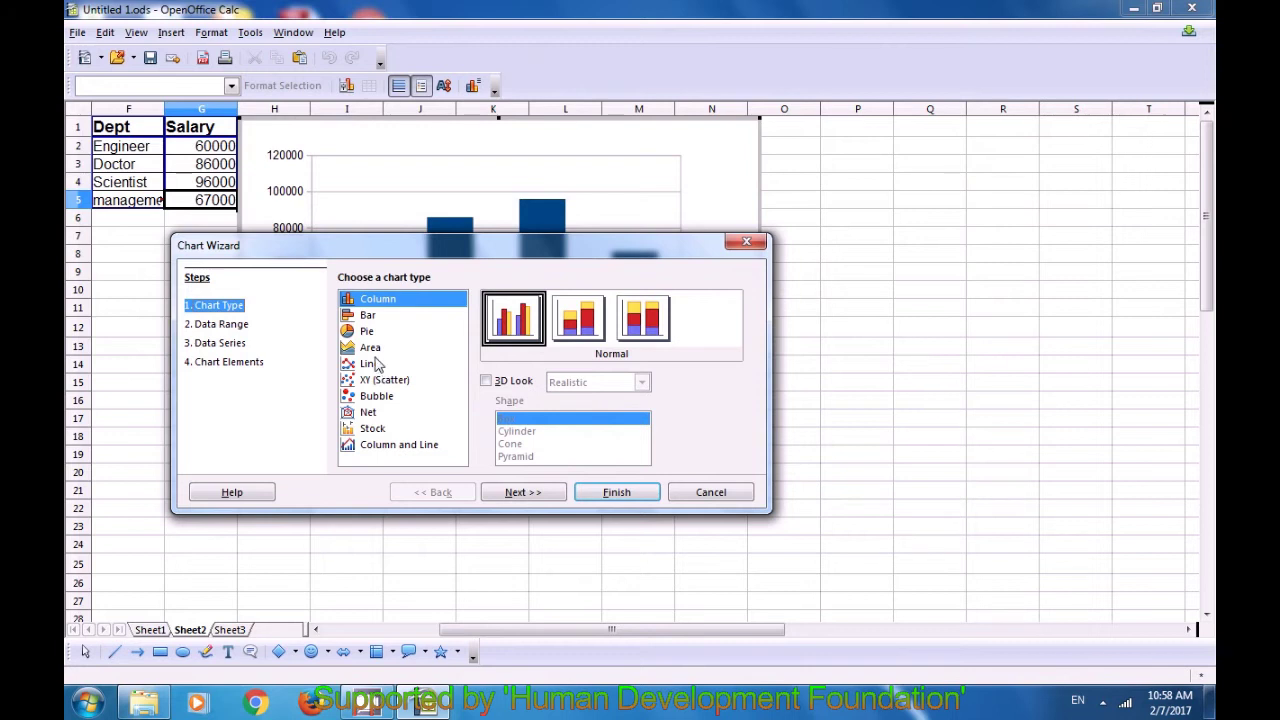
pyautogui.click(369, 318)
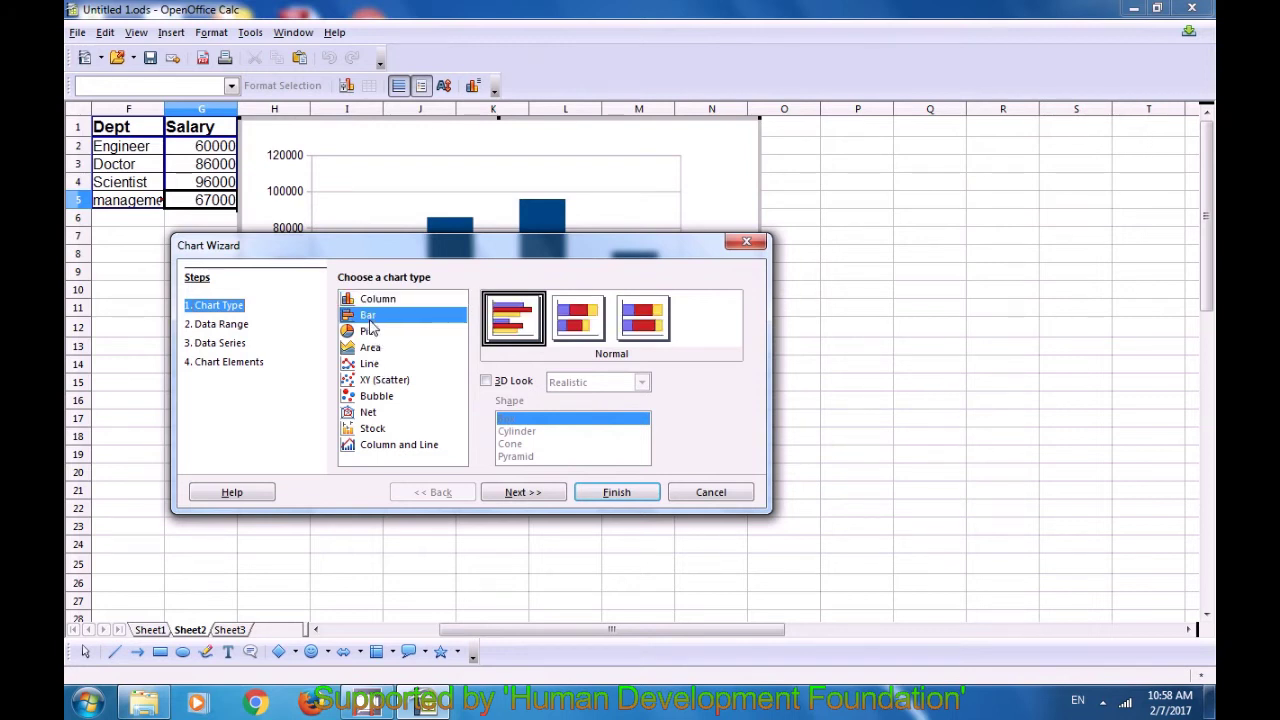
pyautogui.click(376, 300)
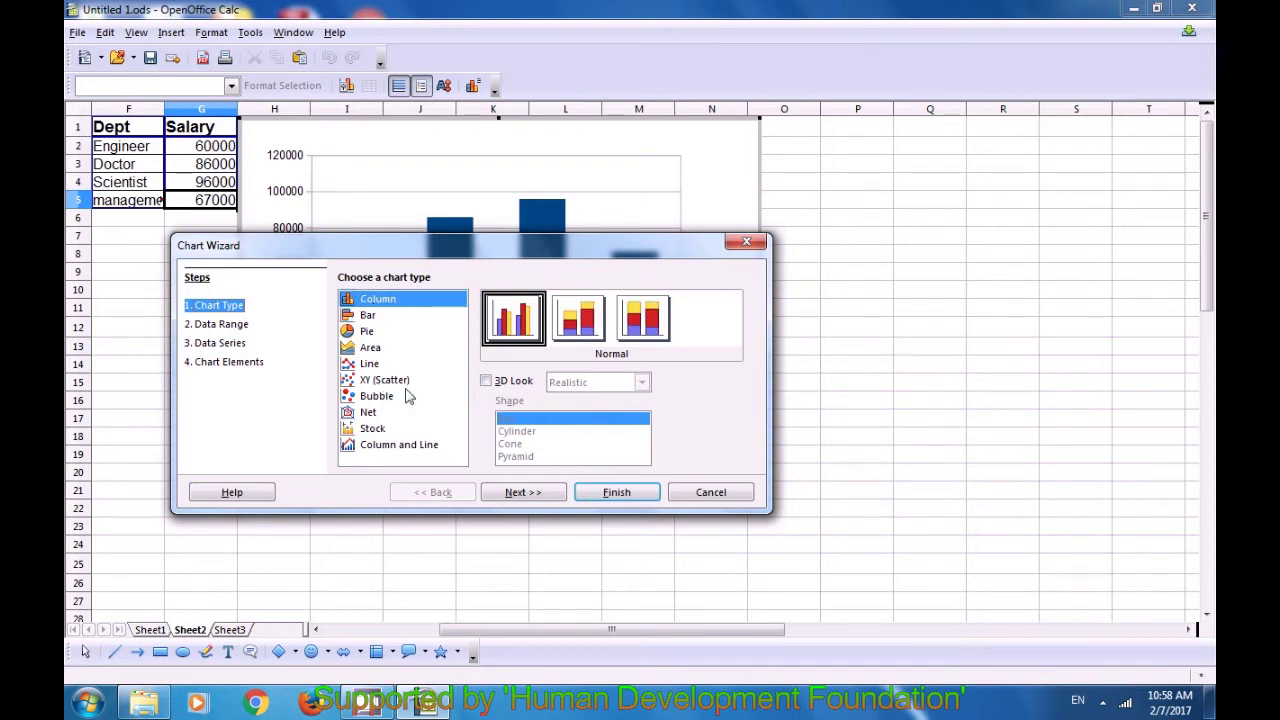
pyautogui.click(486, 381)
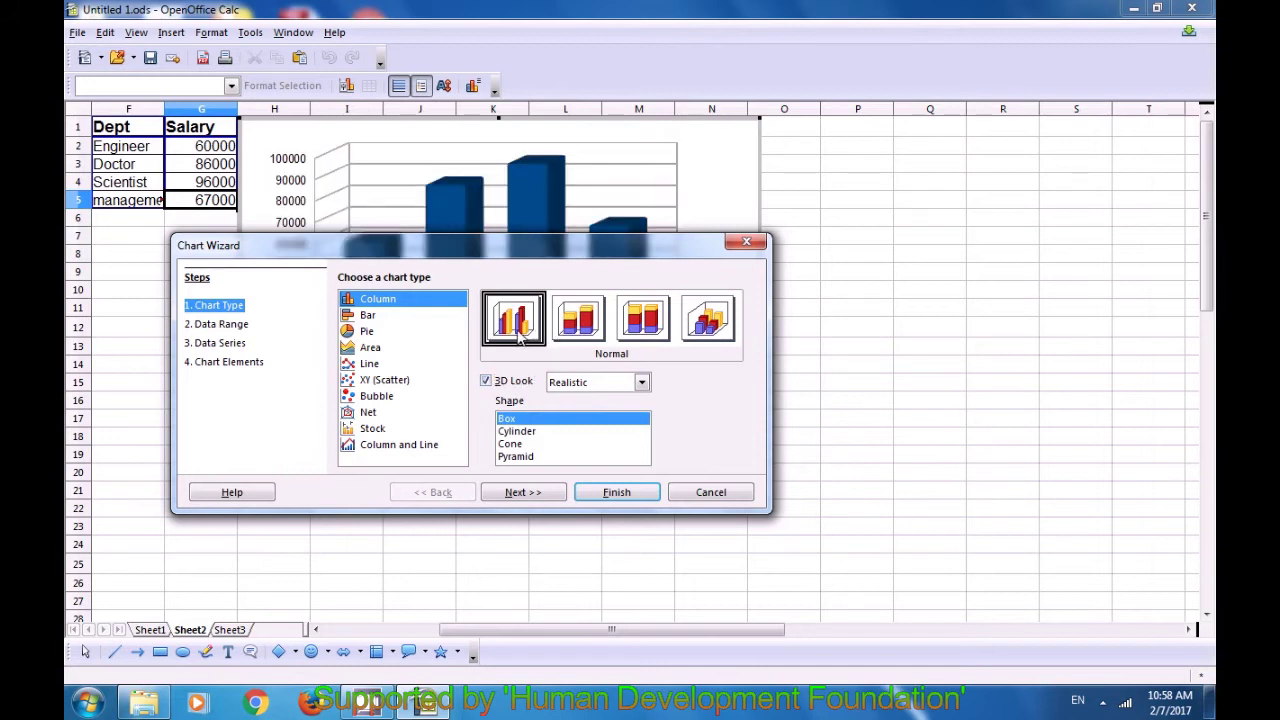
pyautogui.click(515, 433)
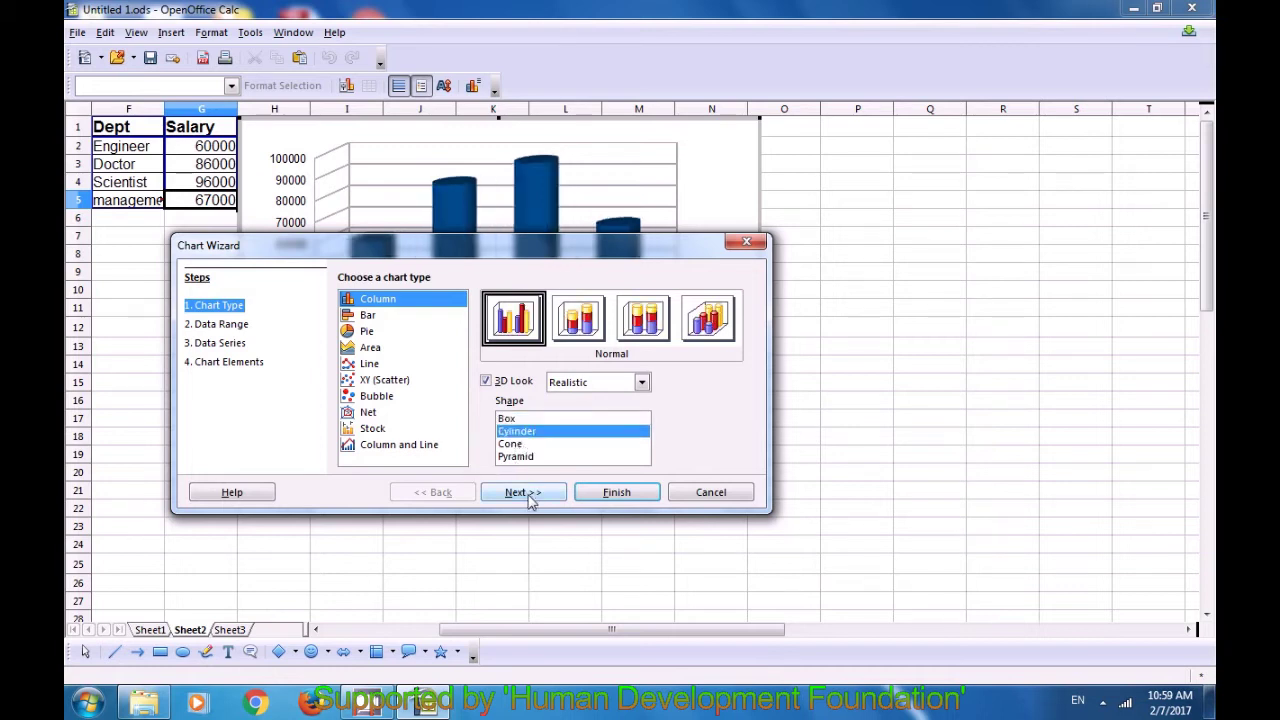
# Step: Use data series in columns for the chart's data range and review the Salary series' Y-Values range
pyautogui.click(522, 492)
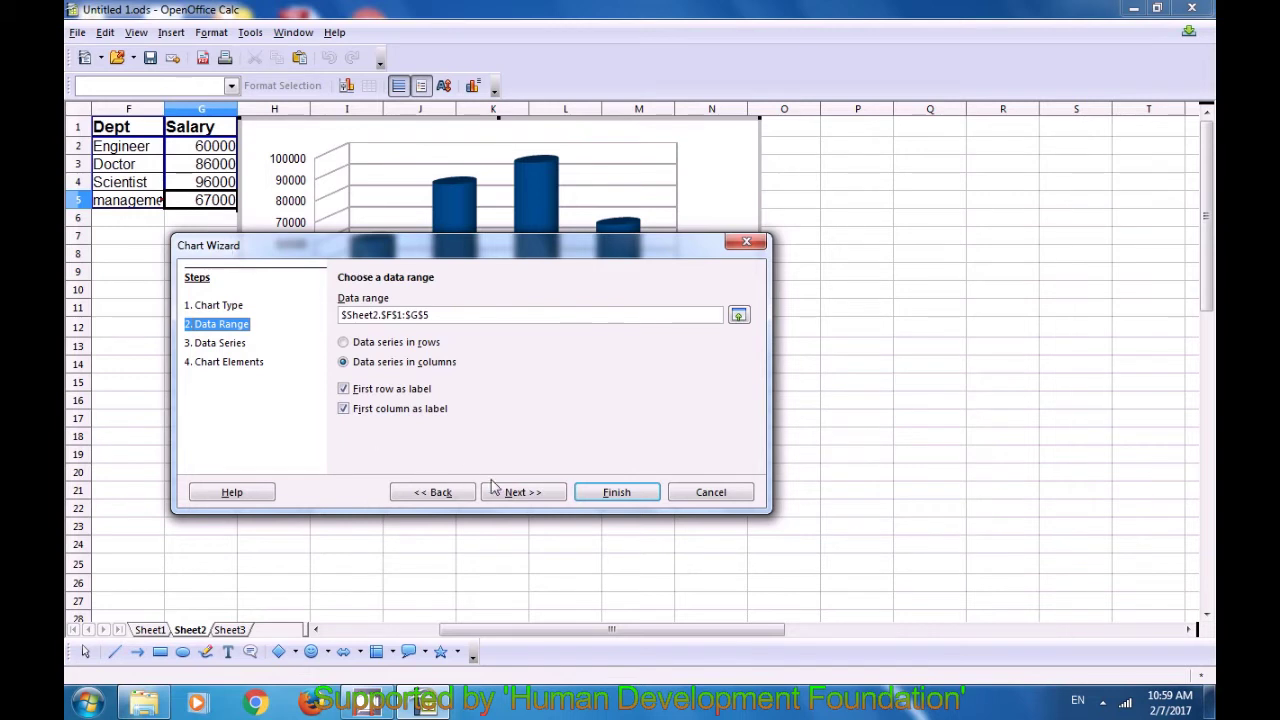
pyautogui.click(344, 343)
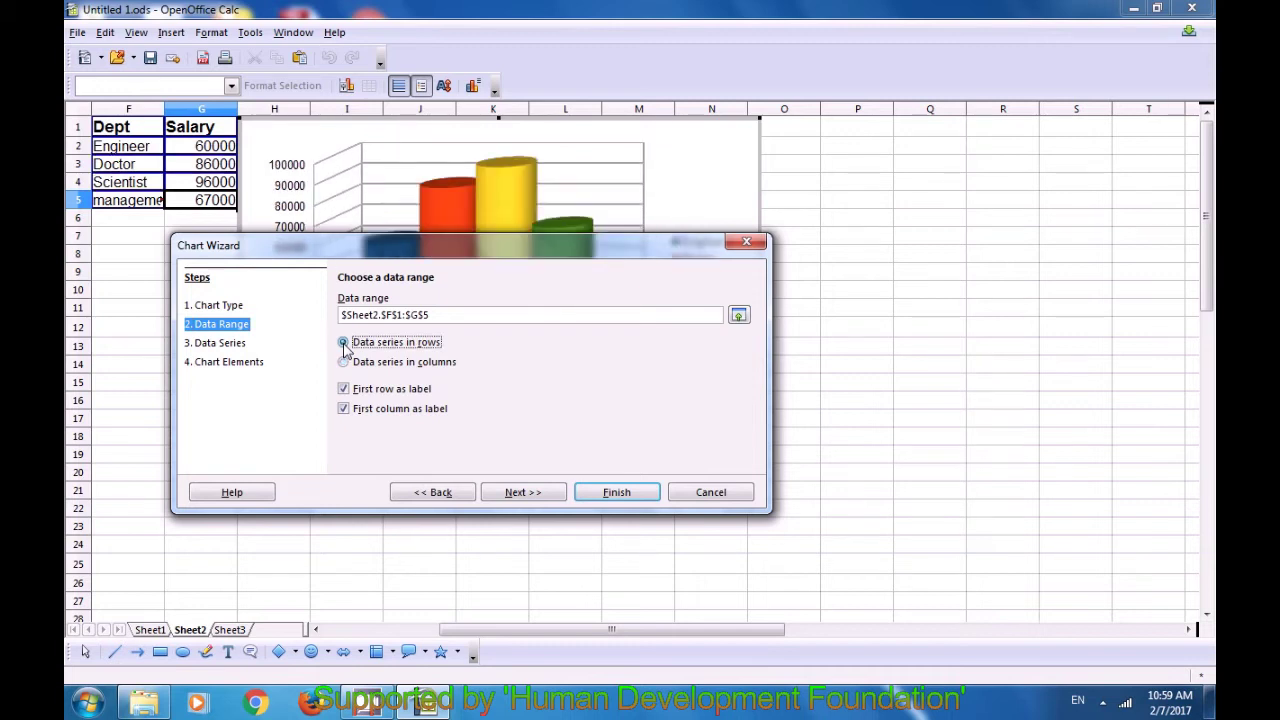
pyautogui.click(344, 363)
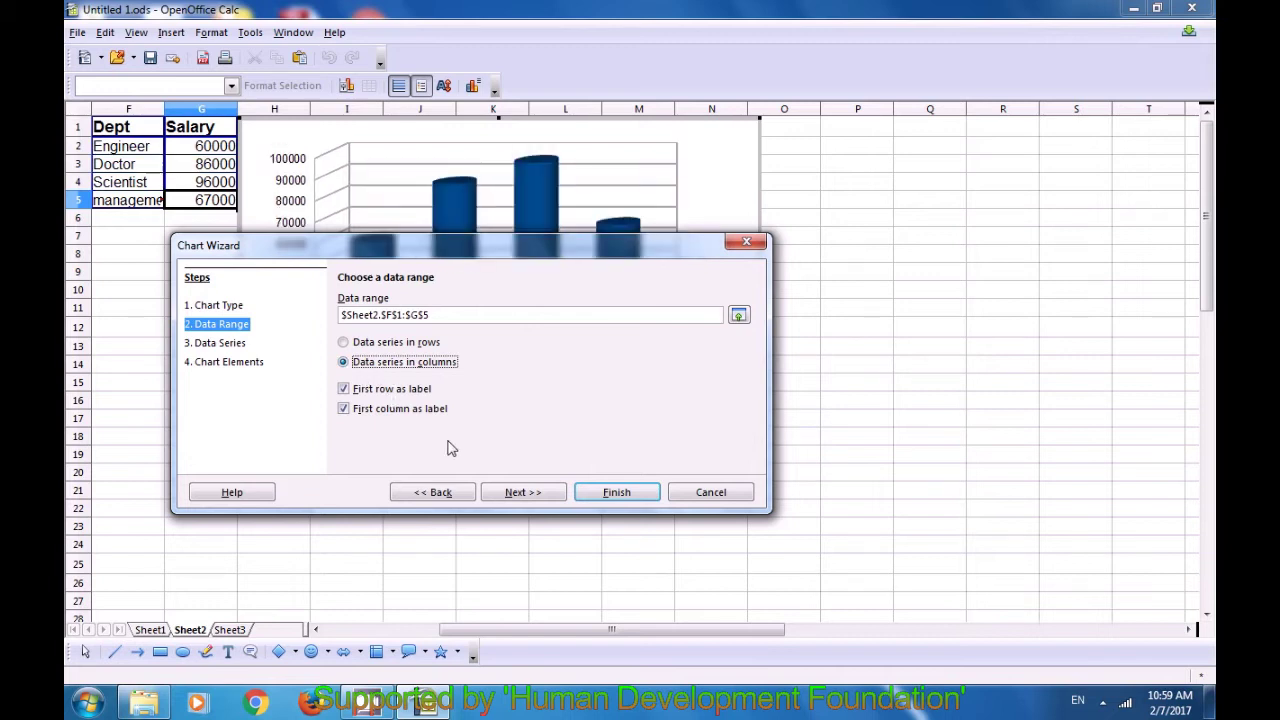
pyautogui.click(531, 493)
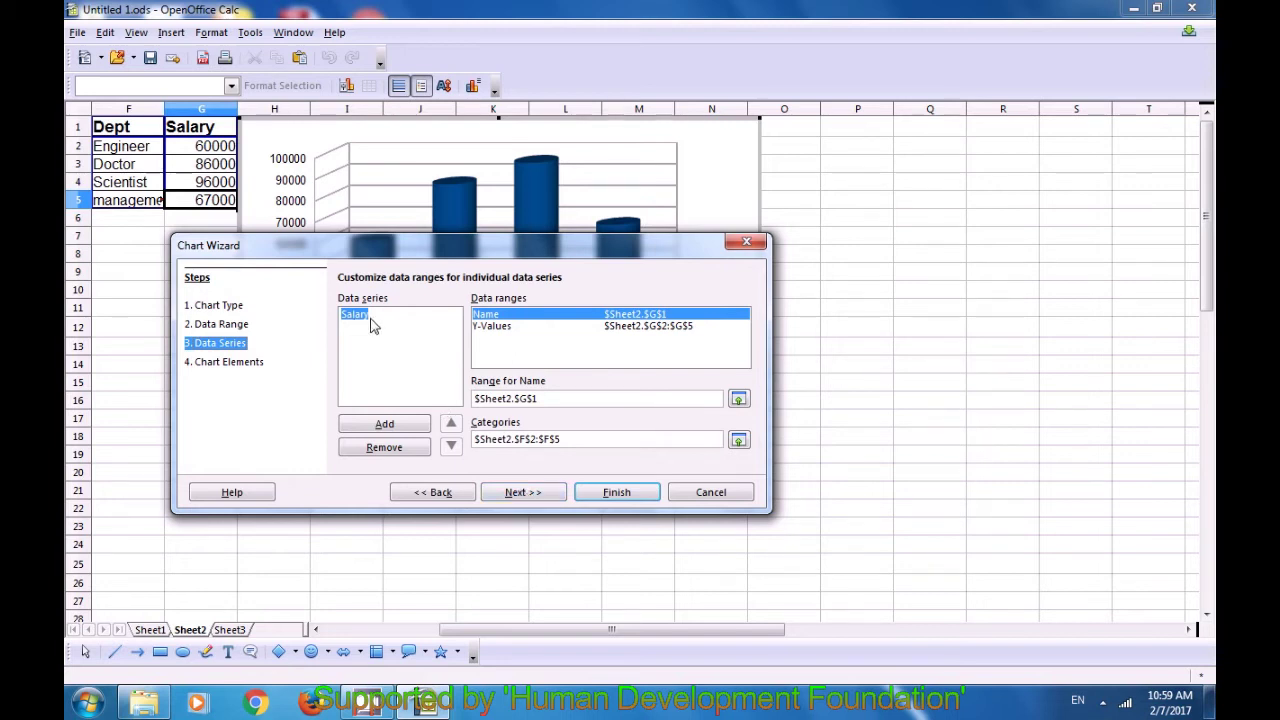
pyautogui.click(486, 328)
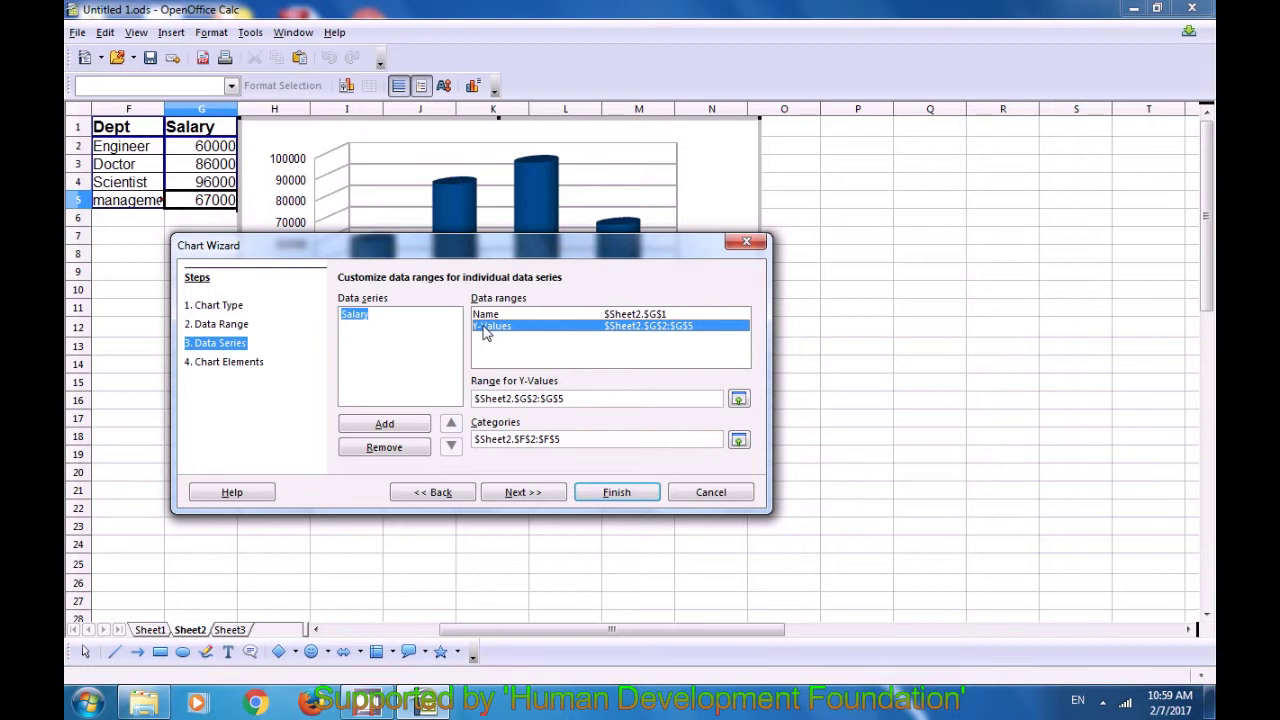
pyautogui.click(530, 496)
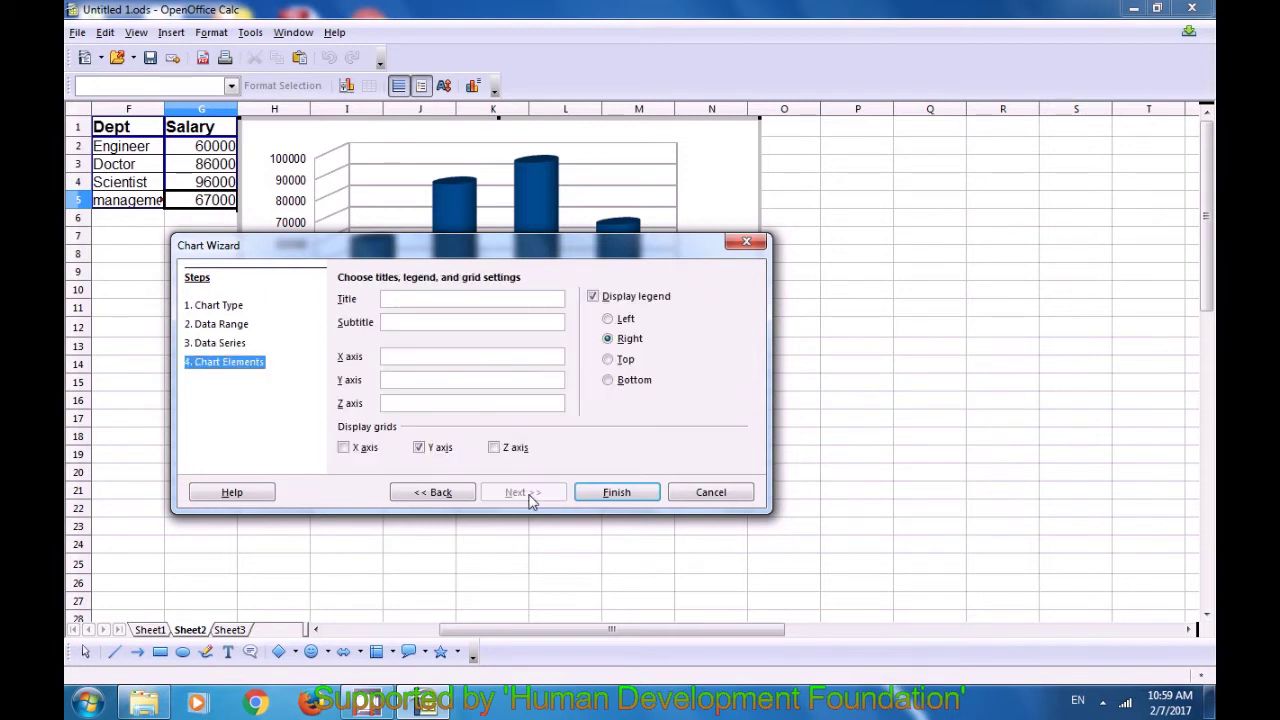
# Step: Title the chart "salary graph"
pyautogui.click(444, 301)
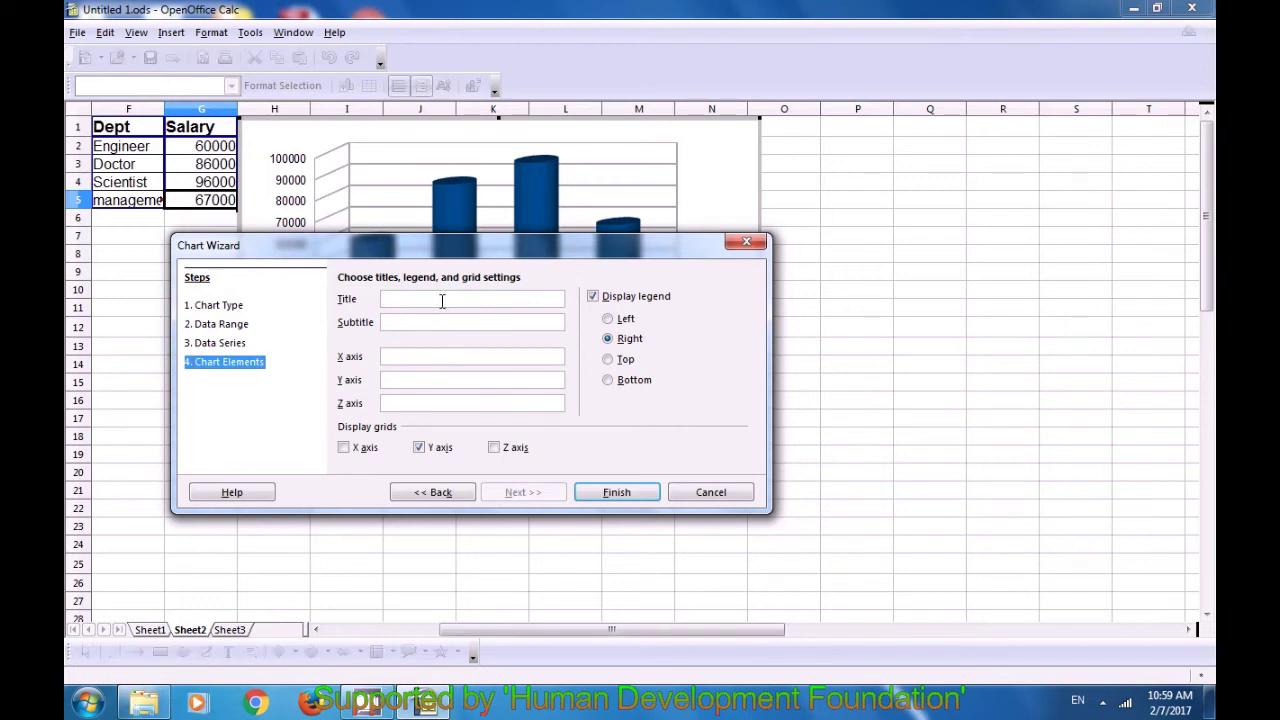
pyautogui.write('sala')
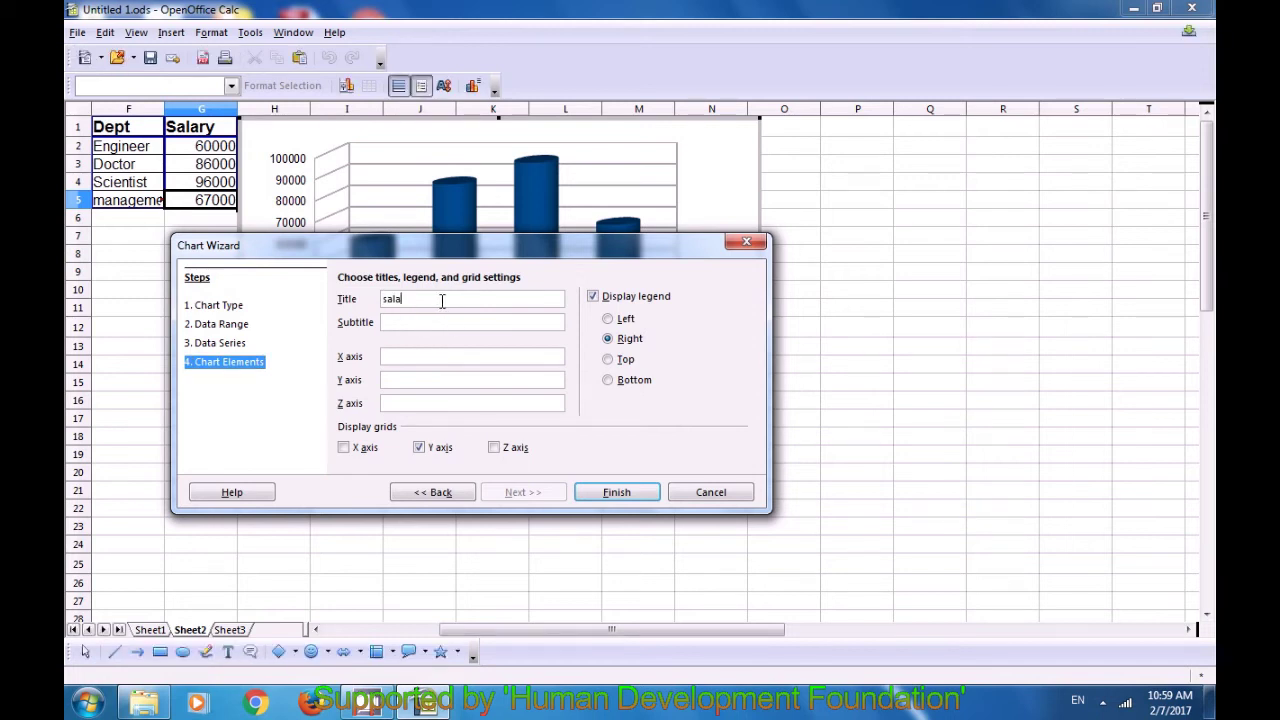
pyautogui.write('ry graph')
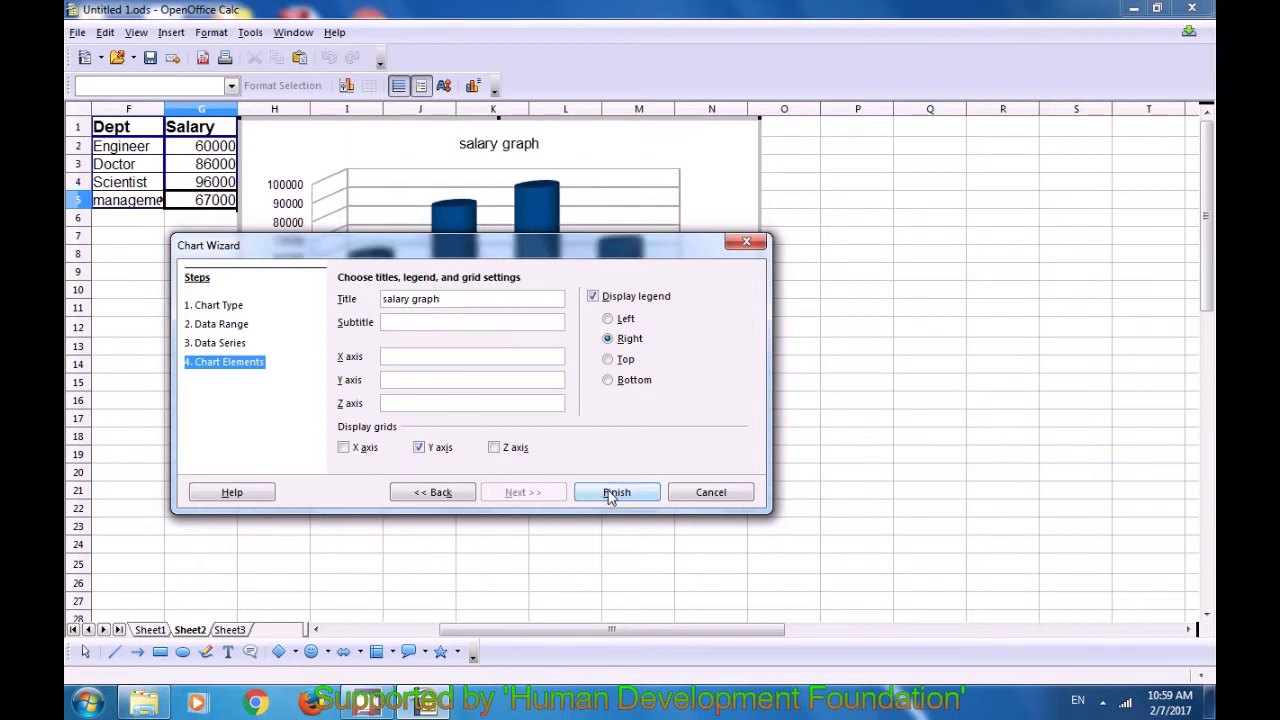
# Step: Try the legend positions, set the legend to Right, finish the chart and leave it deselected
pyautogui.click(610, 320)
pyautogui.click(609, 339)
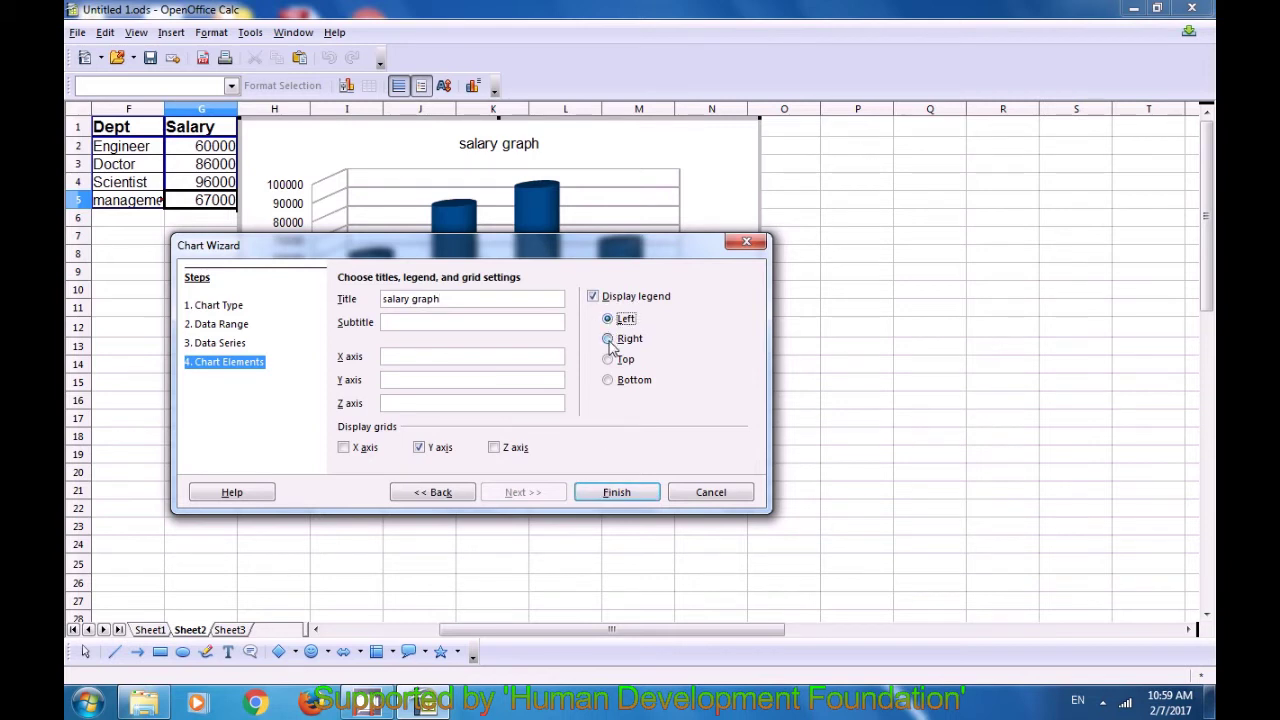
pyautogui.click(610, 361)
pyautogui.click(609, 380)
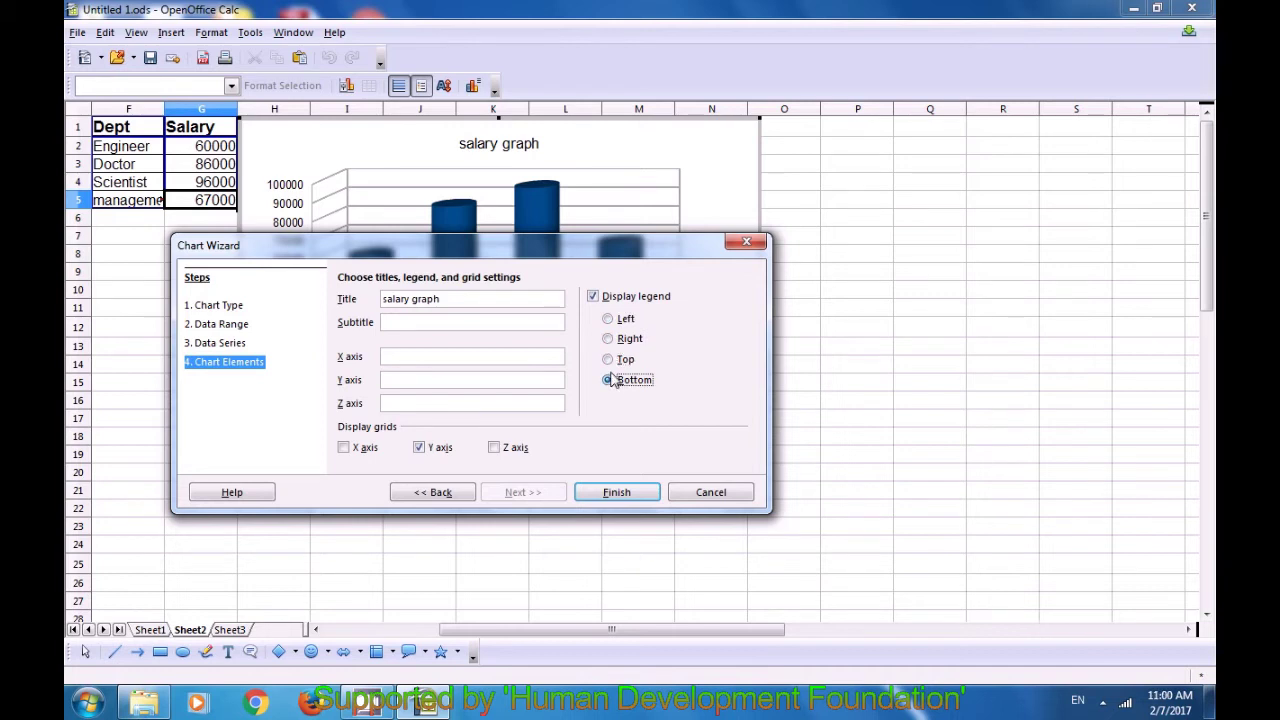
pyautogui.click(609, 339)
pyautogui.click(616, 492)
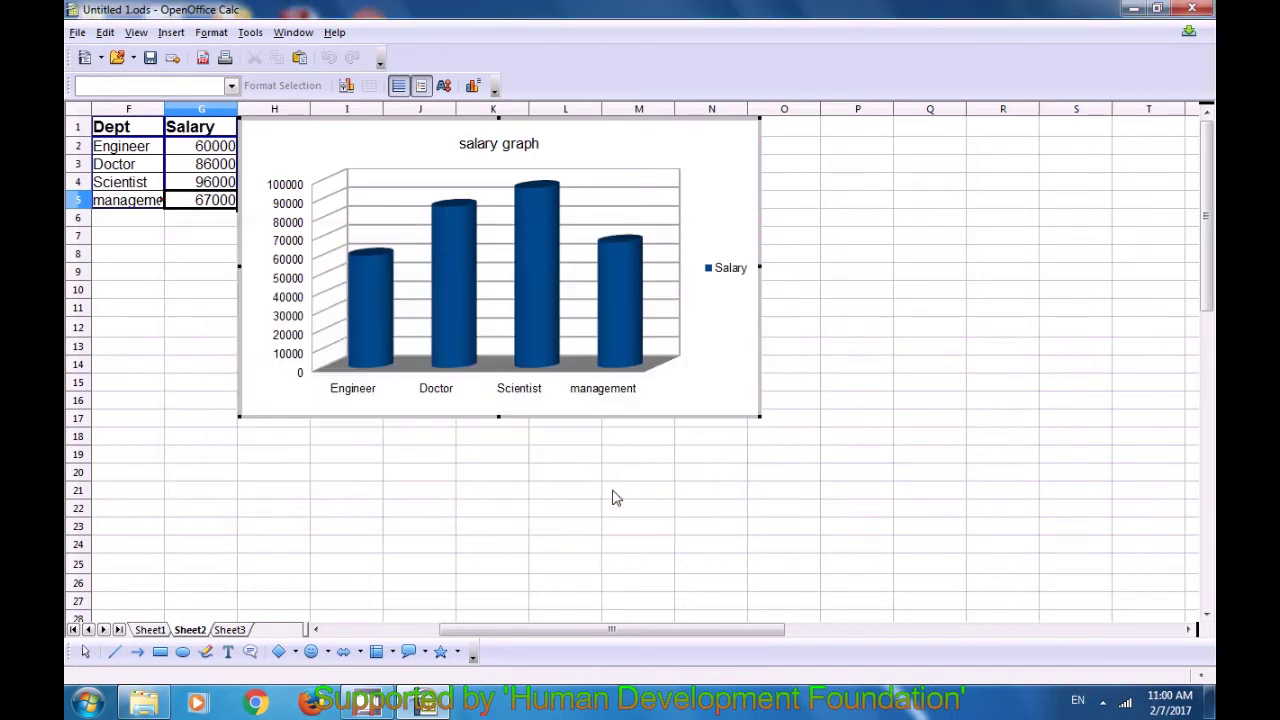
pyautogui.click(566, 466)
pyautogui.click(535, 485)
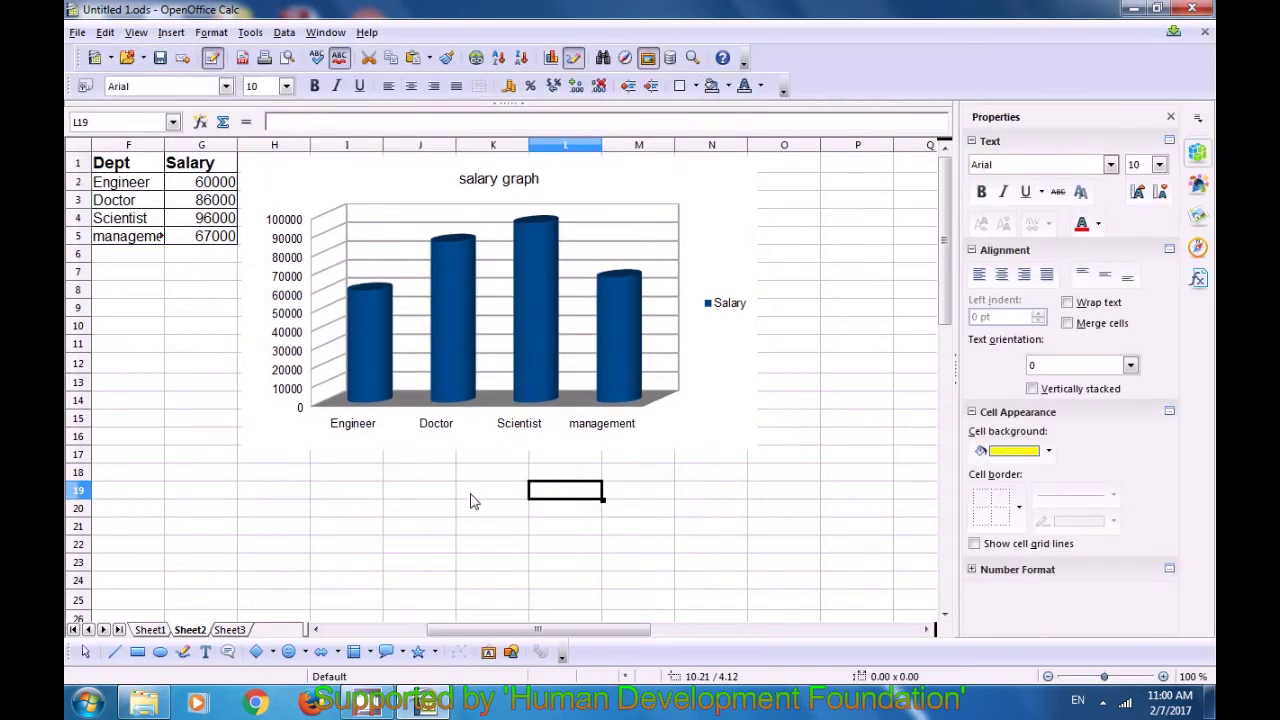
pyautogui.click(352, 433)
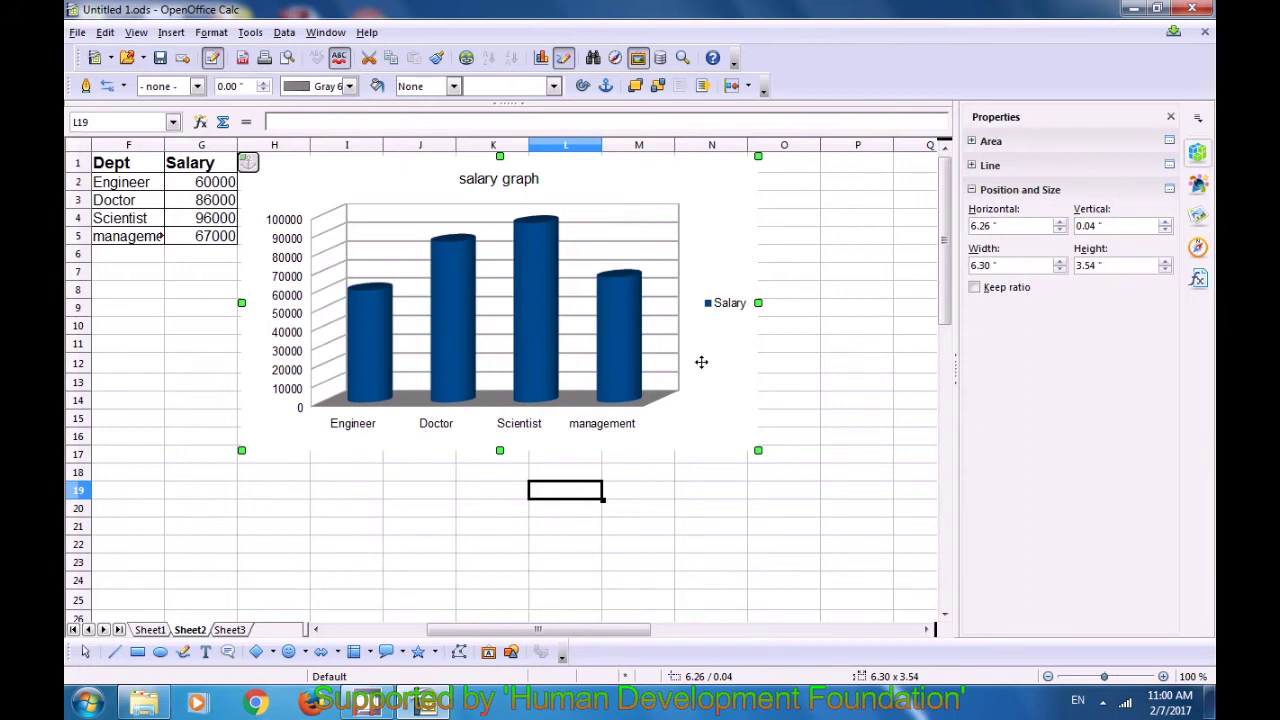
pyautogui.click(795, 349)
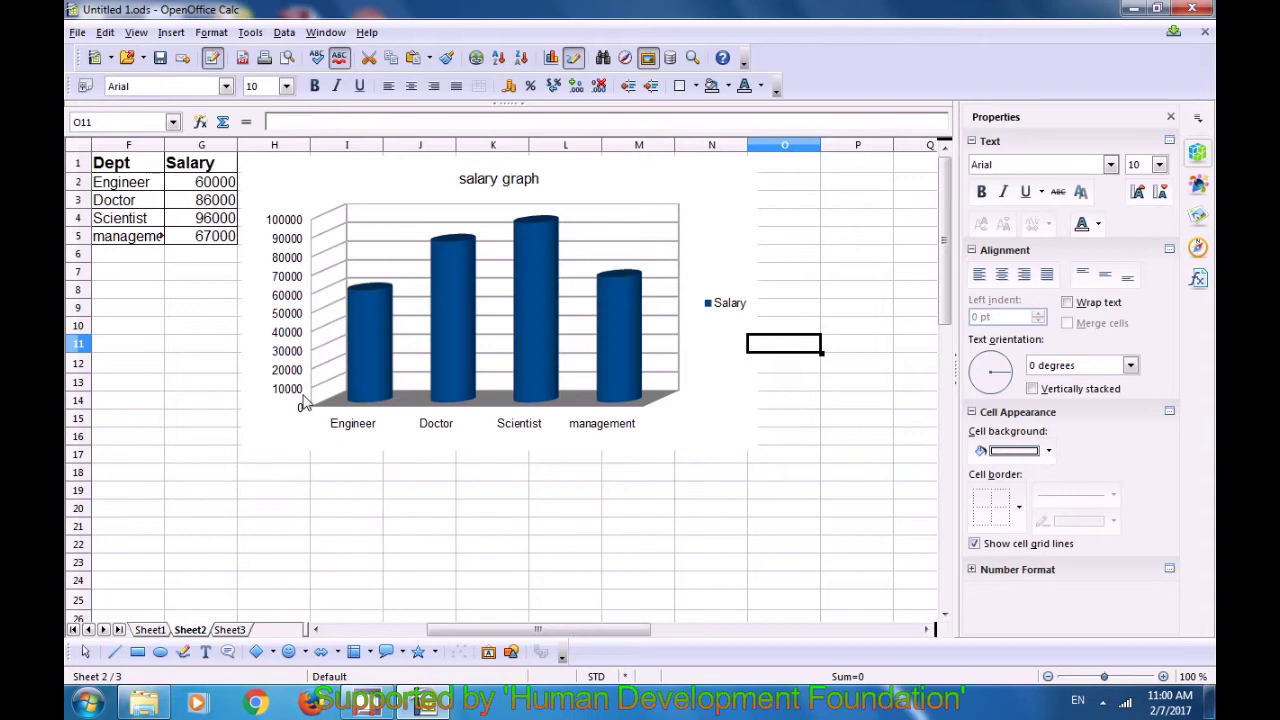
# Step: Insert a new OpenOffice 4.1.2 Presentation OLE object at cell H18, below the salary chart
pyautogui.click(281, 478)
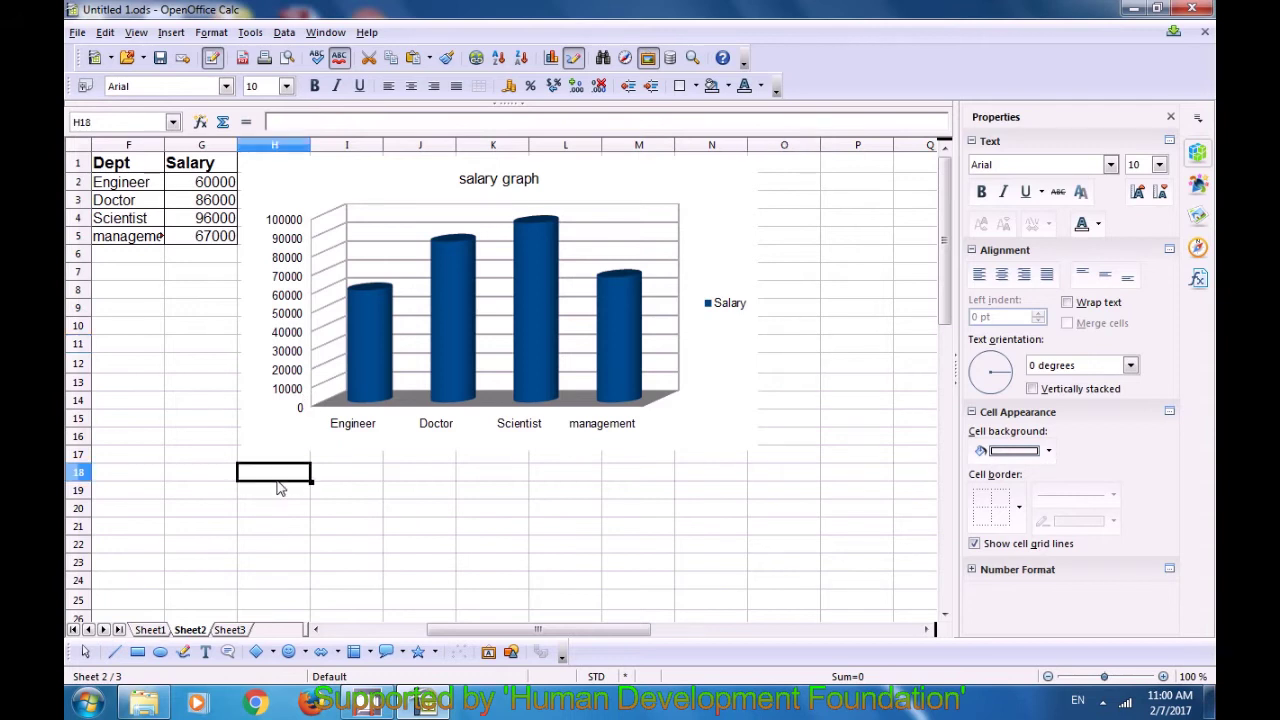
pyautogui.click(170, 33)
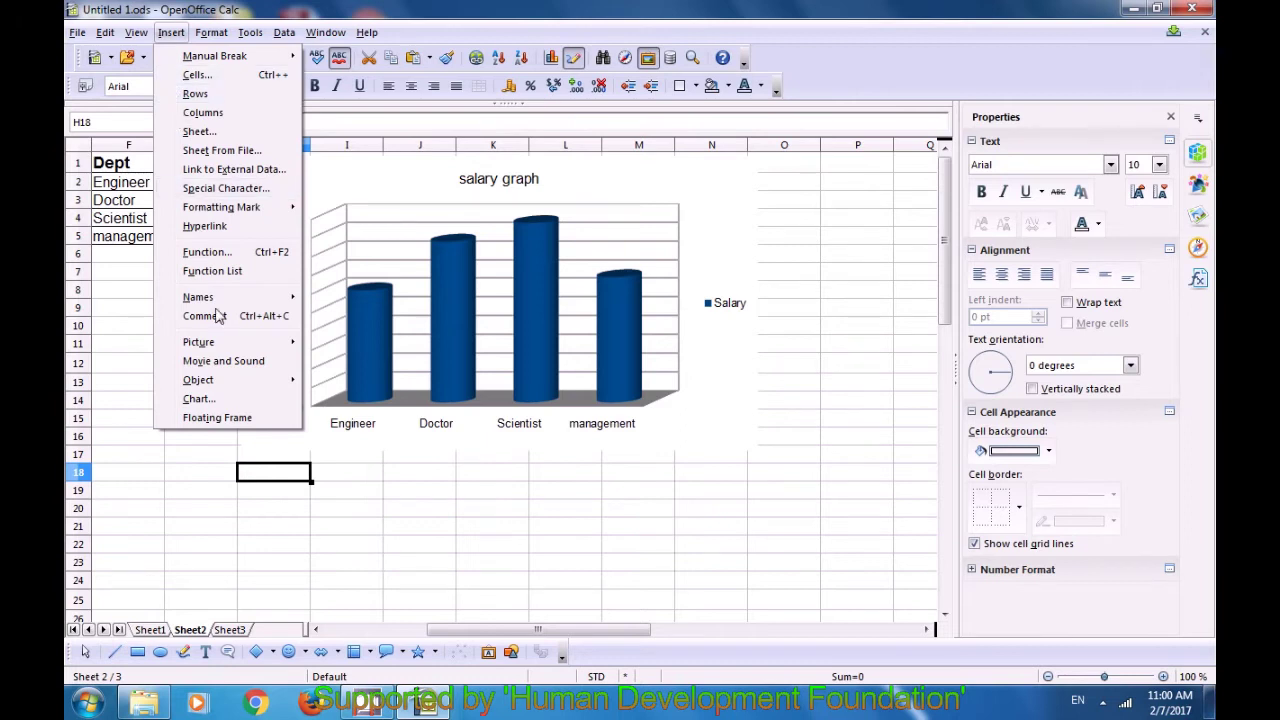
pyautogui.moveTo(225, 388)
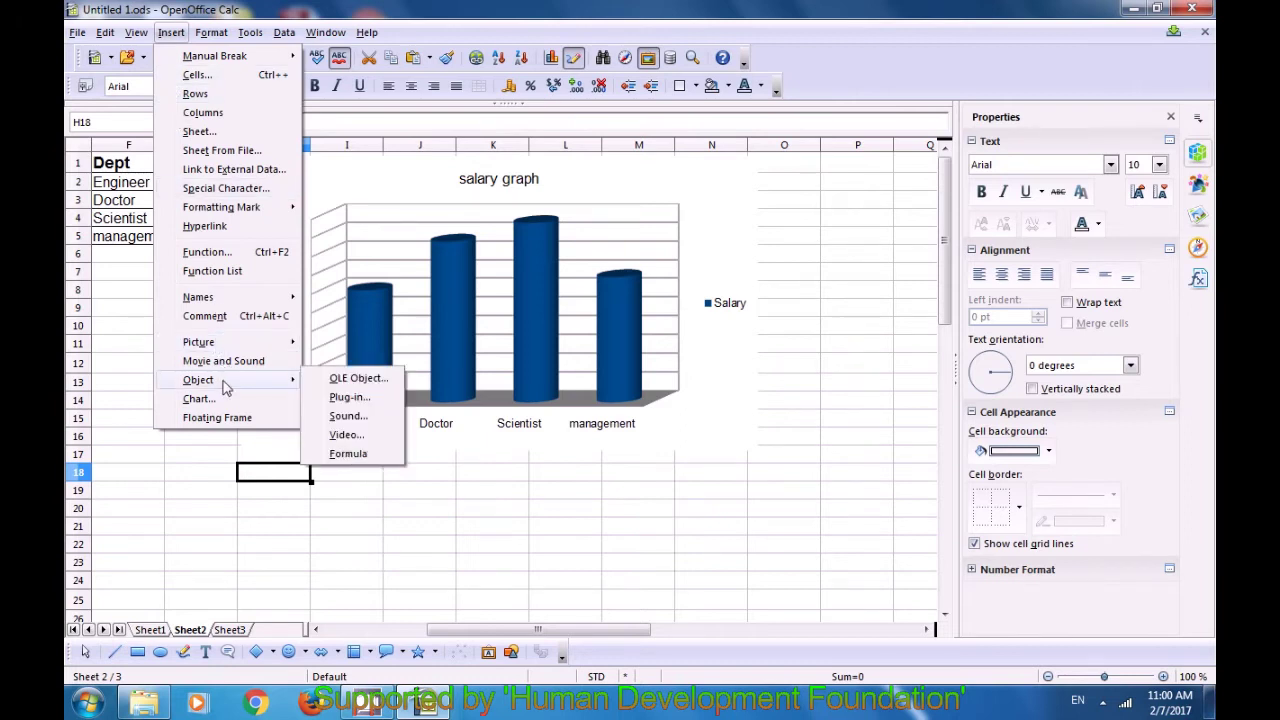
pyautogui.click(358, 379)
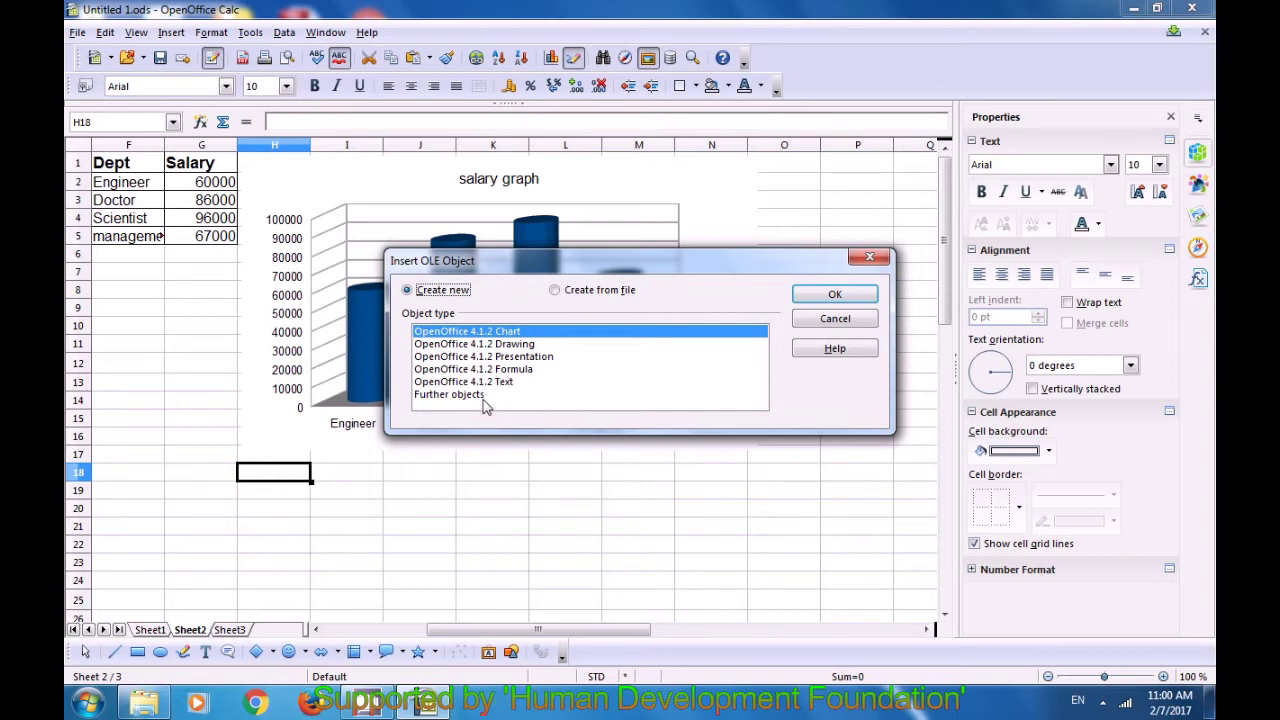
pyautogui.click(503, 358)
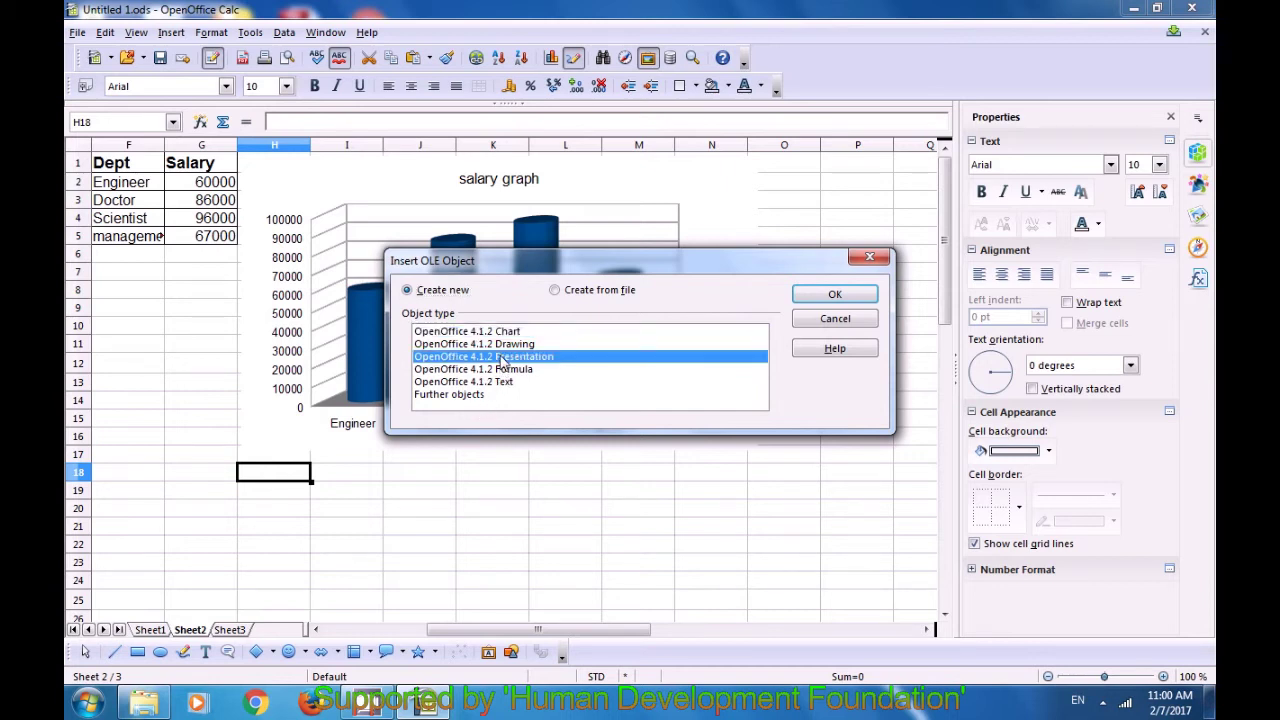
pyautogui.click(833, 296)
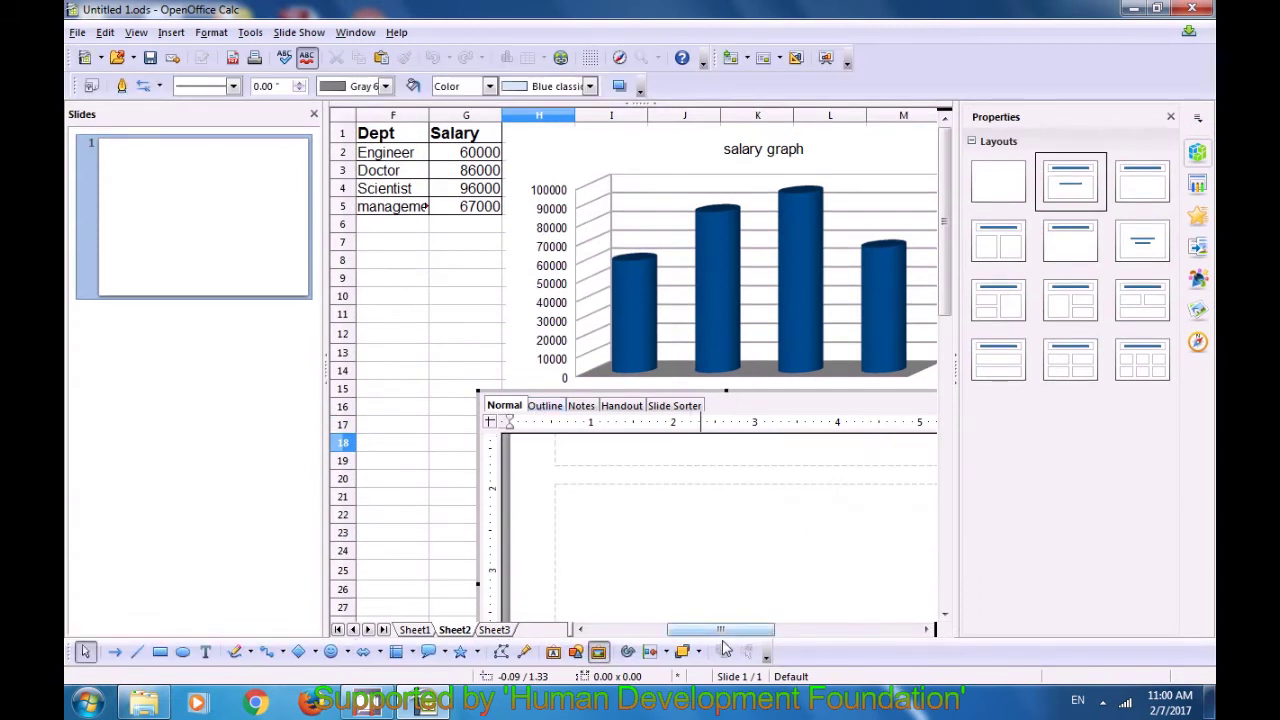
# Step: Open the slide's large text placeholder in the embedded presentation for editing, and switch the presentation to Outline view
pyautogui.moveTo(731, 631)
pyautogui.mouseDown()
pyautogui.moveTo(800, 631)
pyautogui.moveTo(747, 631)
pyautogui.mouseUp()
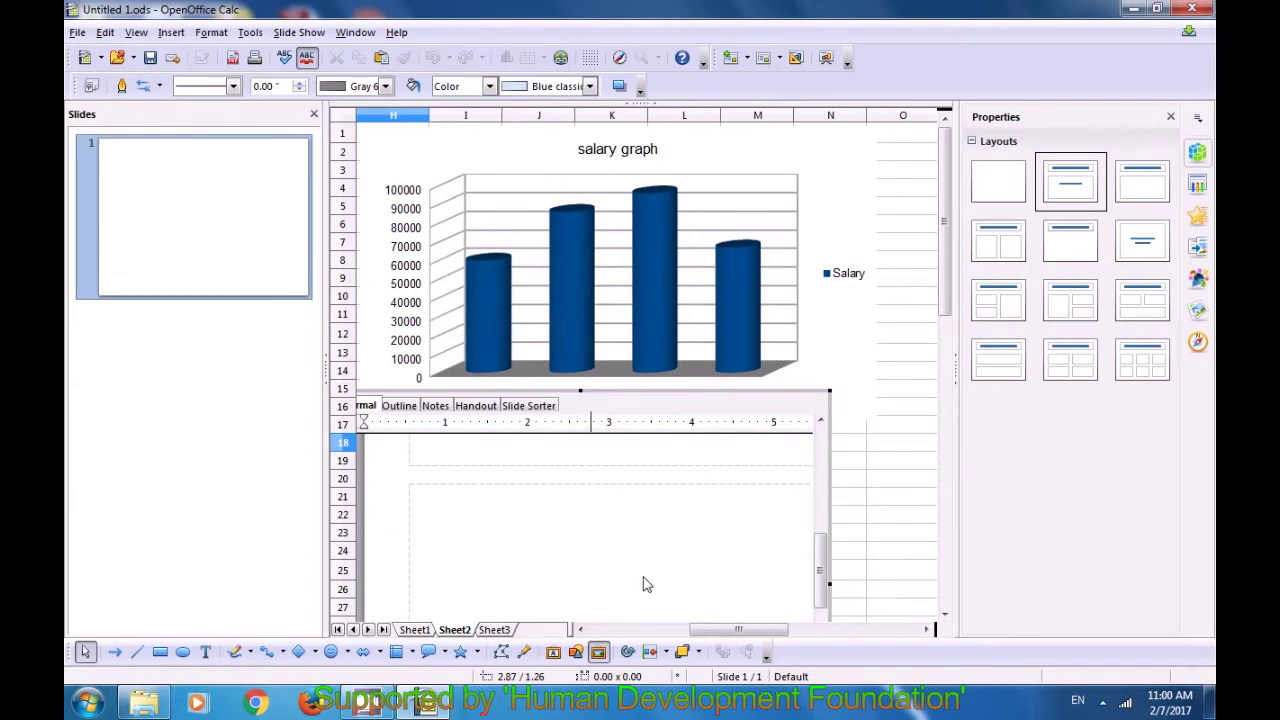
pyautogui.moveTo(946, 294); pyautogui.dragTo(958, 395)
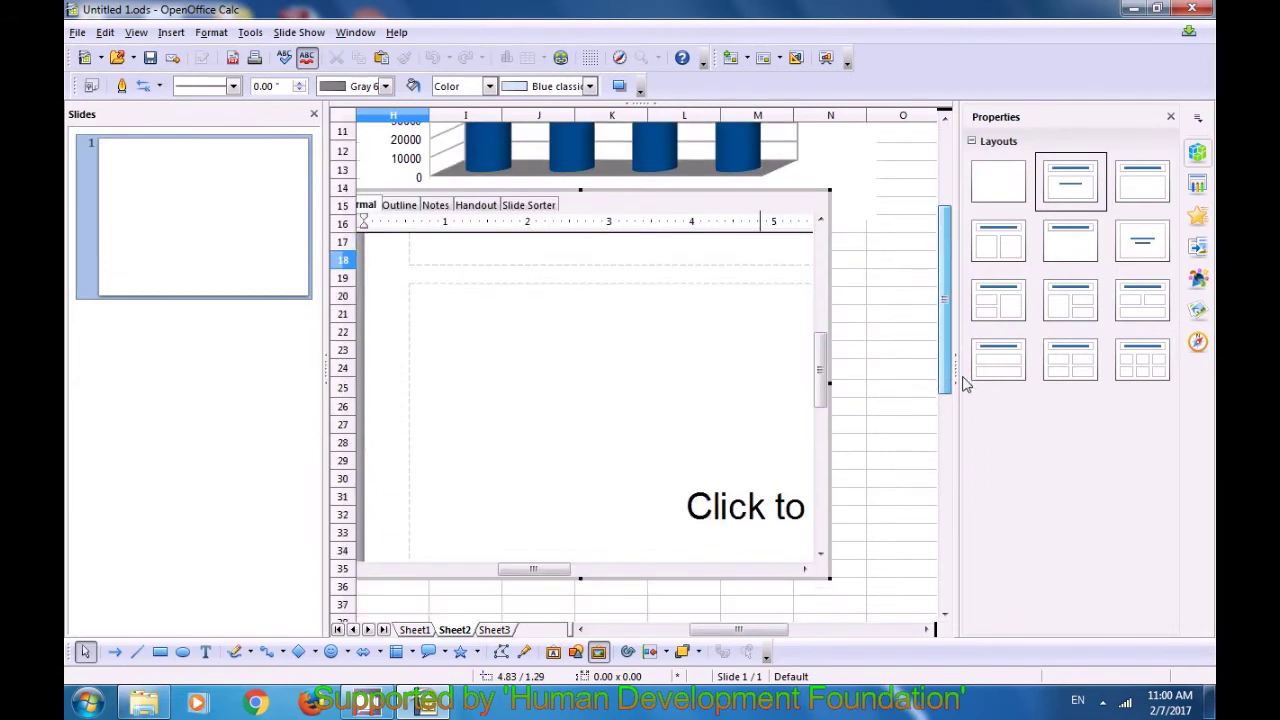
pyautogui.click(728, 511)
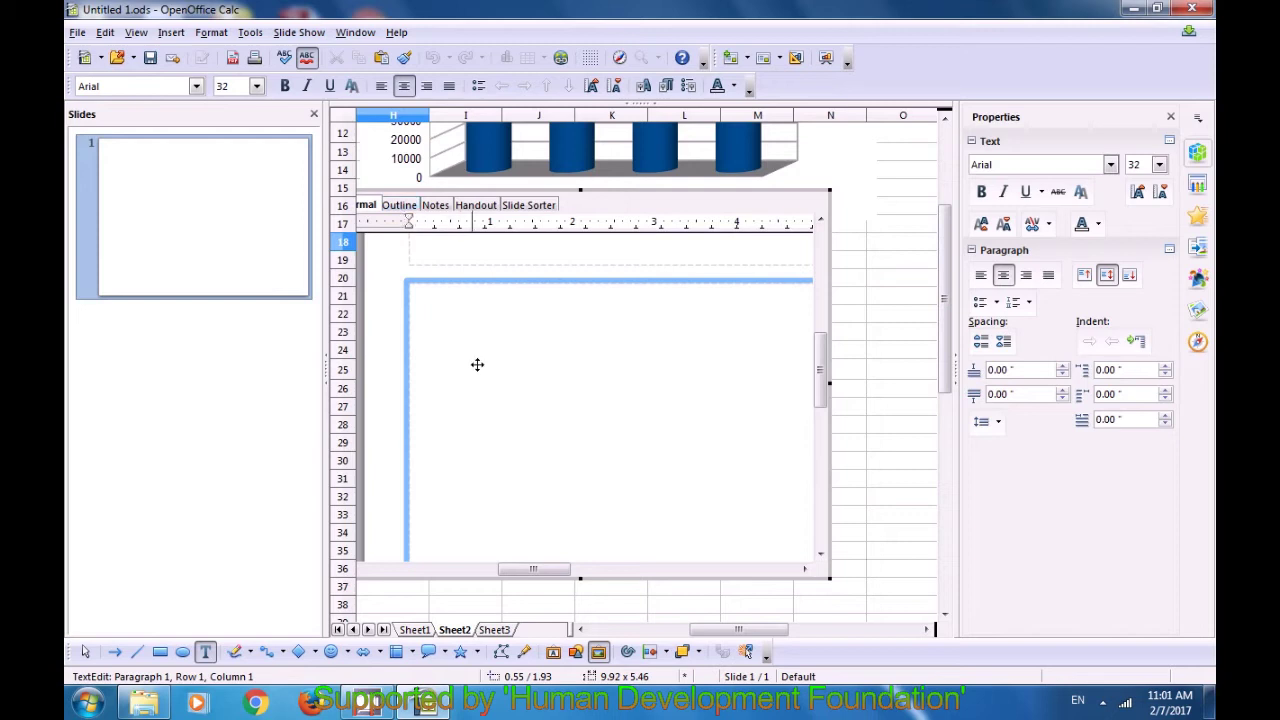
pyautogui.click(405, 206)
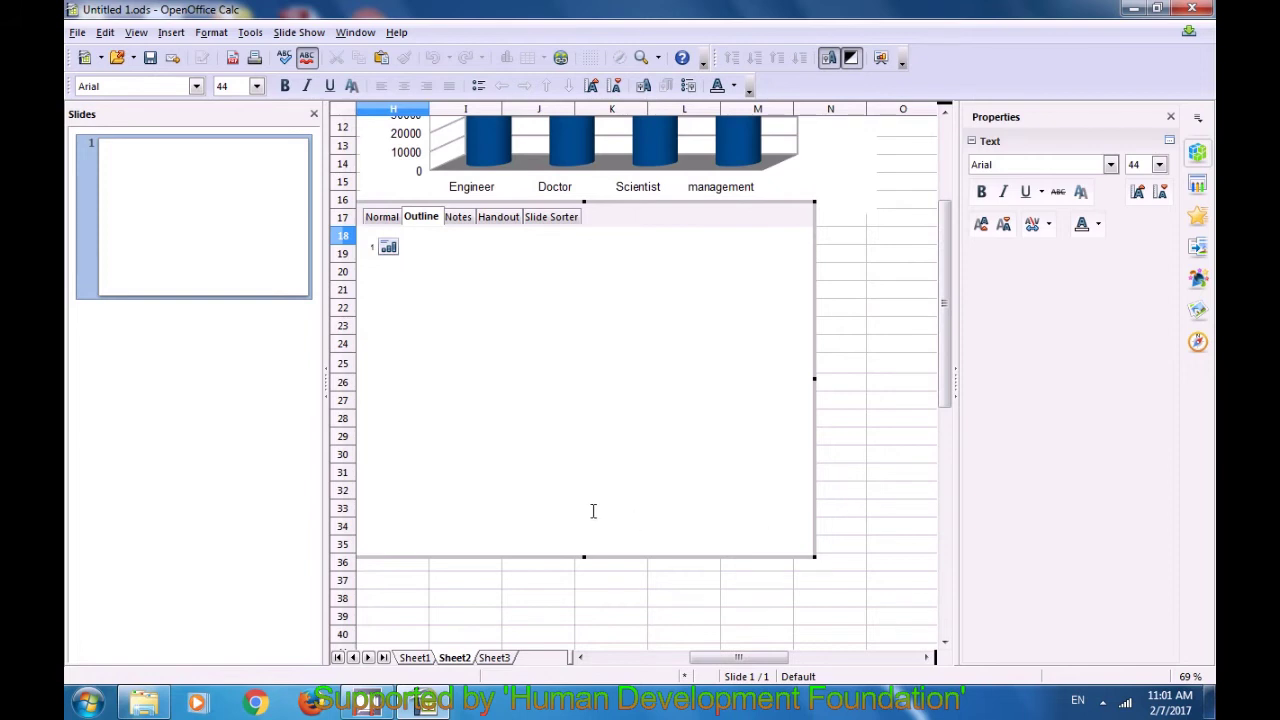
# Step: Enter "Spreadsheet" as the slide title in the embedded presentation's outline and leave the object's editing mode
pyautogui.write('Spre')
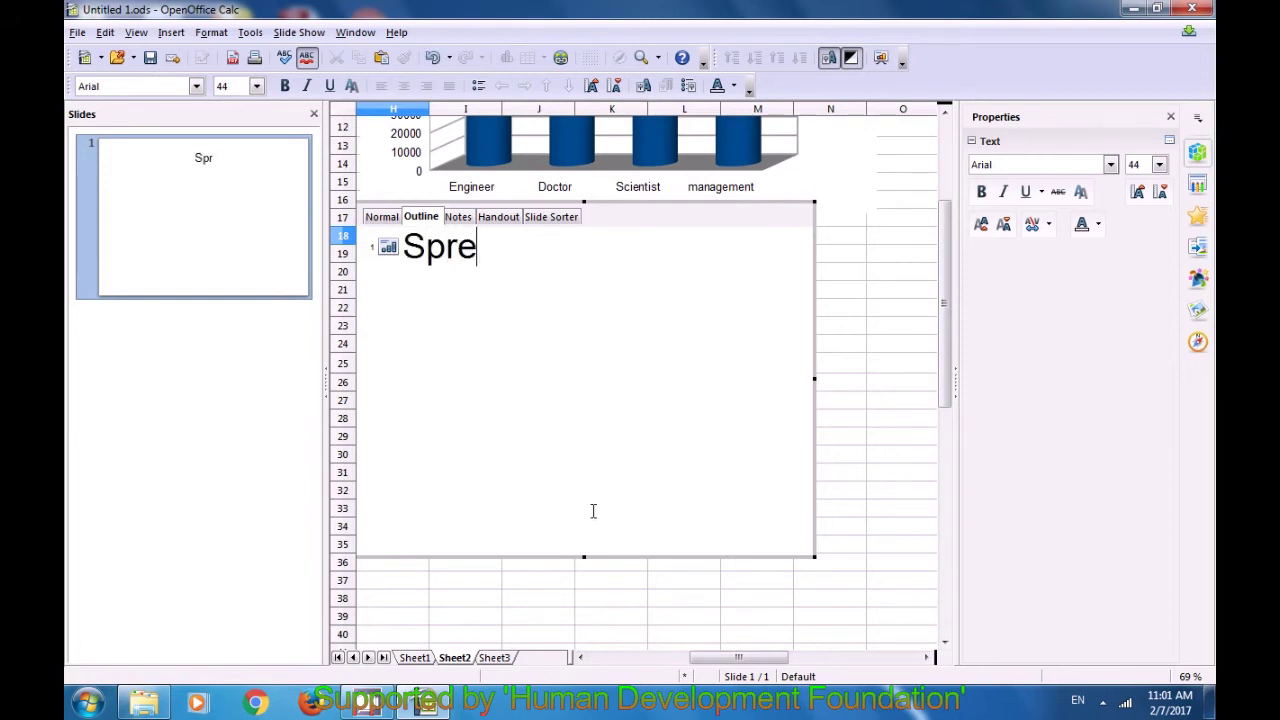
pyautogui.write('ads')
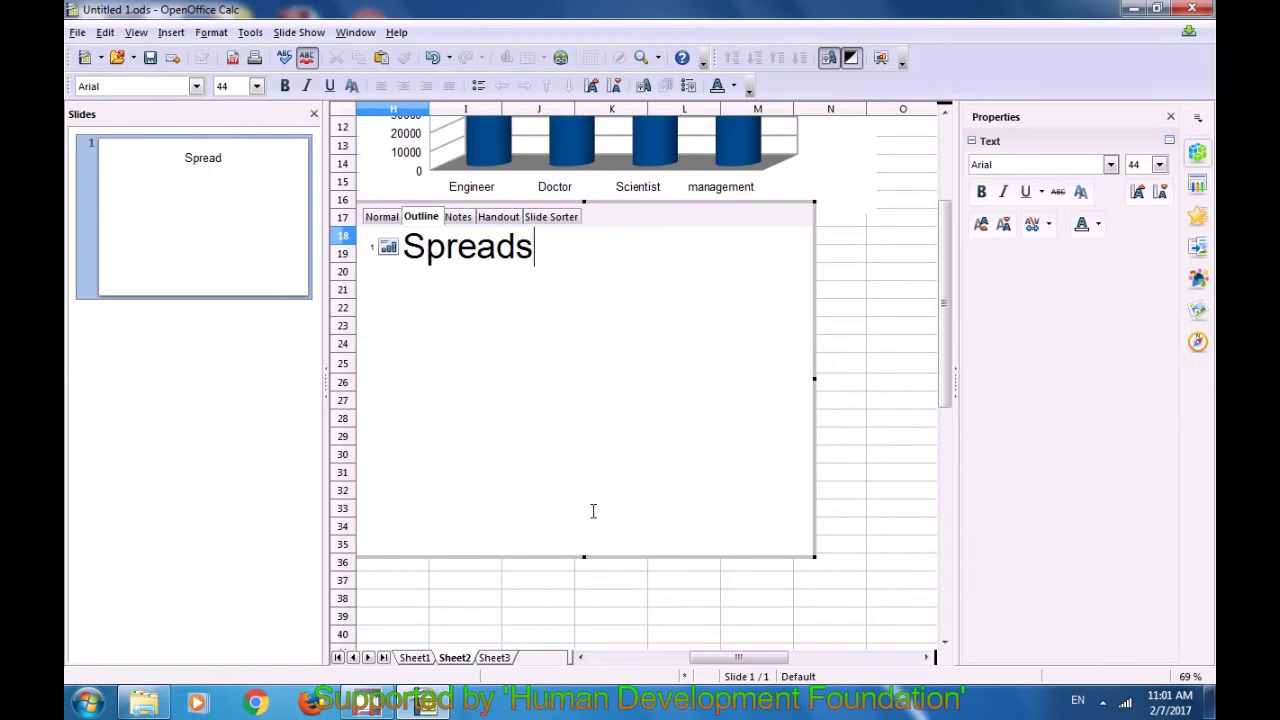
pyautogui.write('heet')
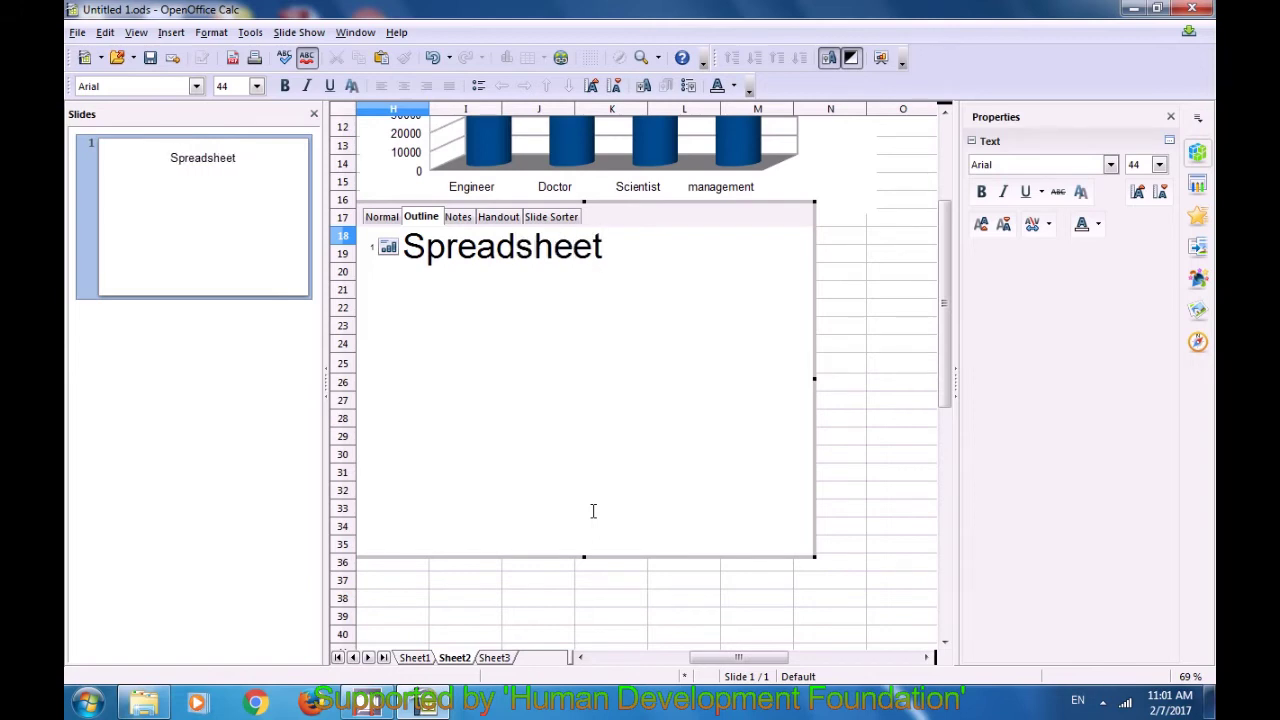
pyautogui.click(874, 346)
# Step: Delete the embedded presentation object from Sheet2 and select empty cell F14 beside the salary chart
pyautogui.scroll(-3, 554, 443)
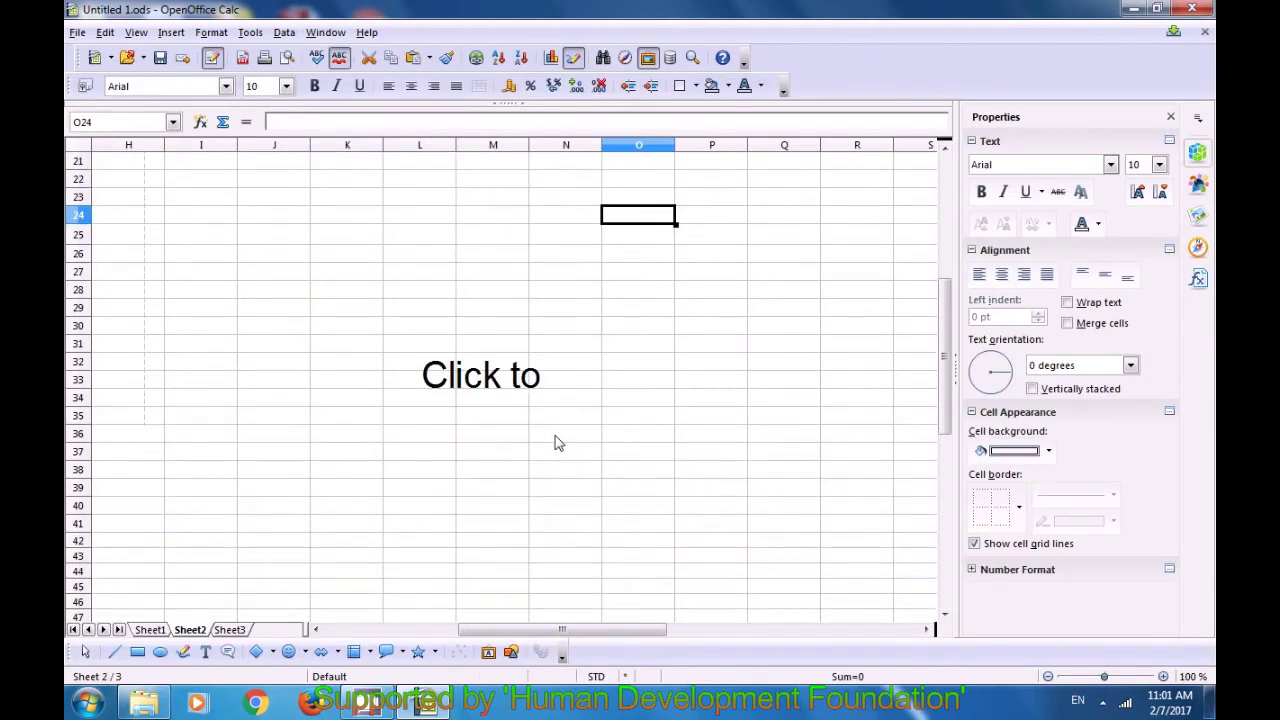
pyautogui.click(505, 385)
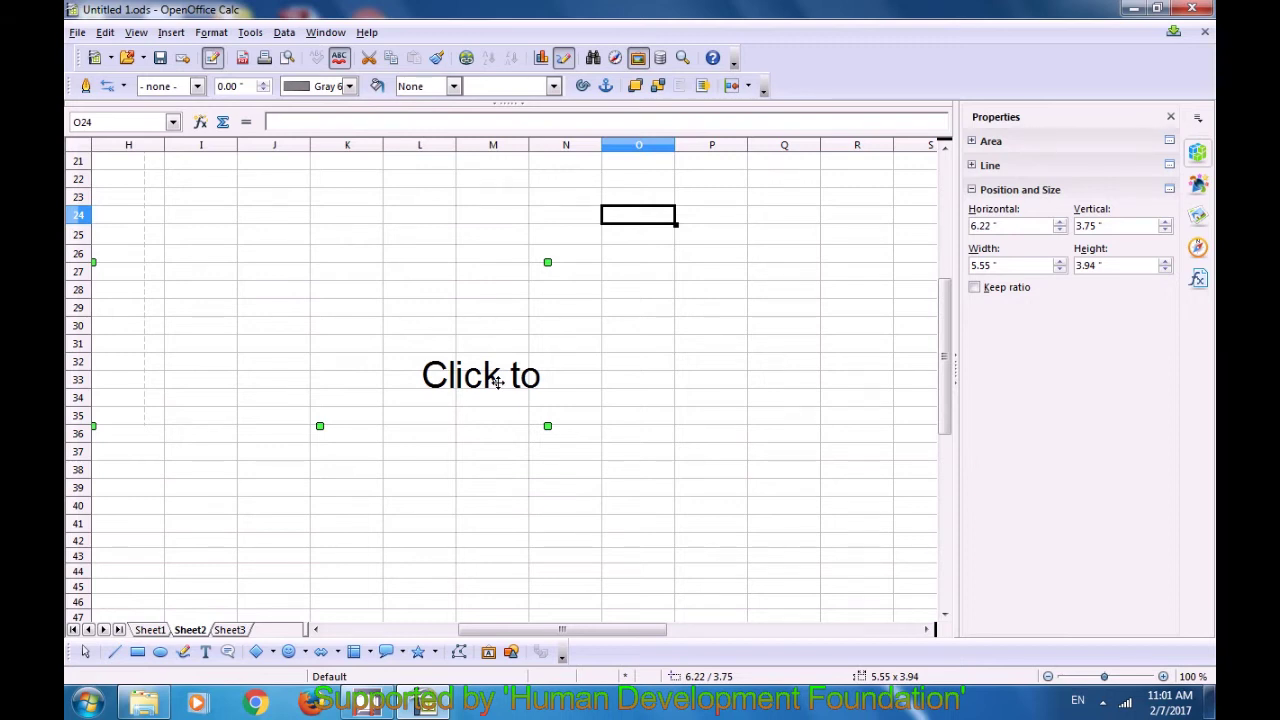
pyautogui.press('Delete')
pyautogui.scroll(6, 503, 389)
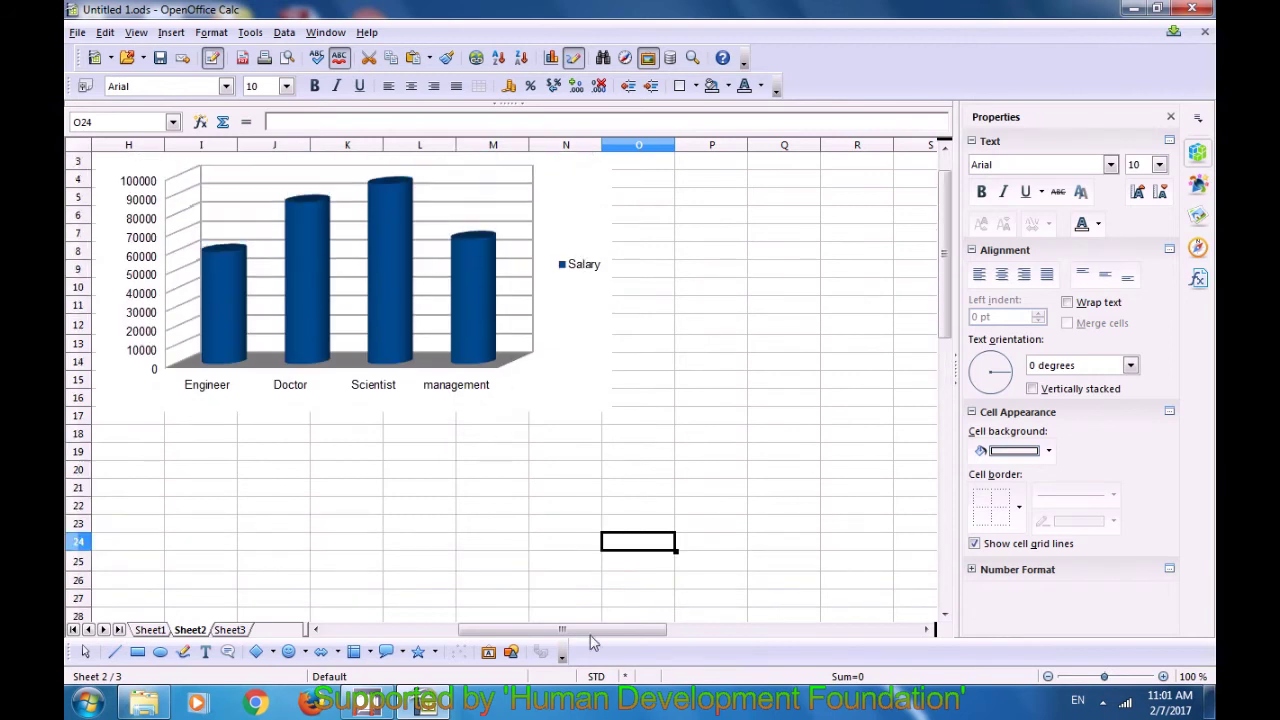
pyautogui.moveTo(596, 632); pyautogui.dragTo(558, 650)
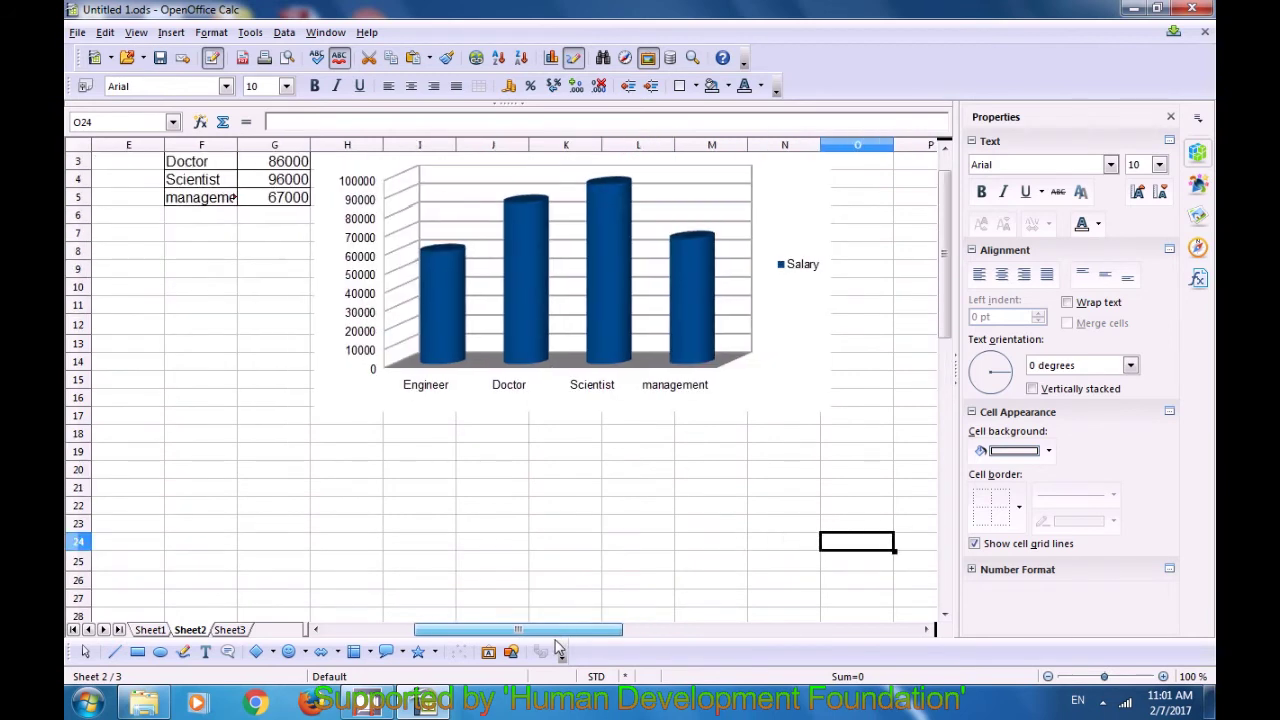
pyautogui.scroll(1, 486, 529)
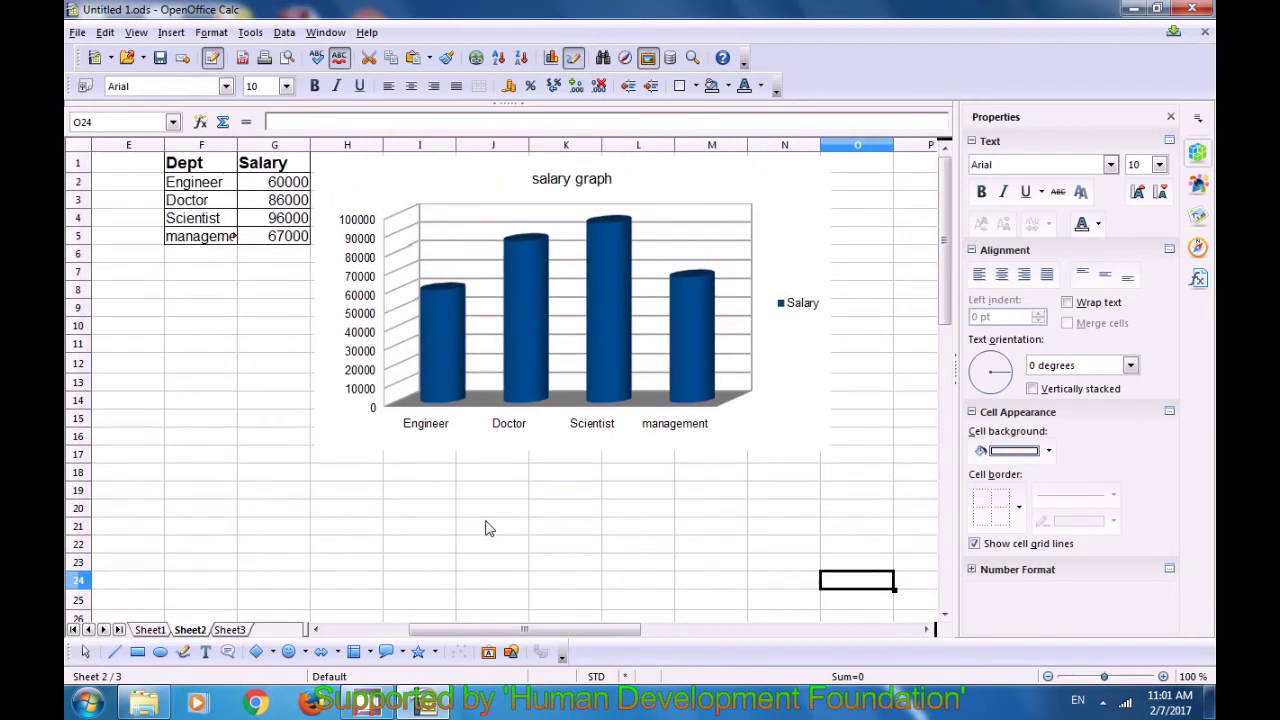
pyautogui.click(336, 408)
pyautogui.click(221, 399)
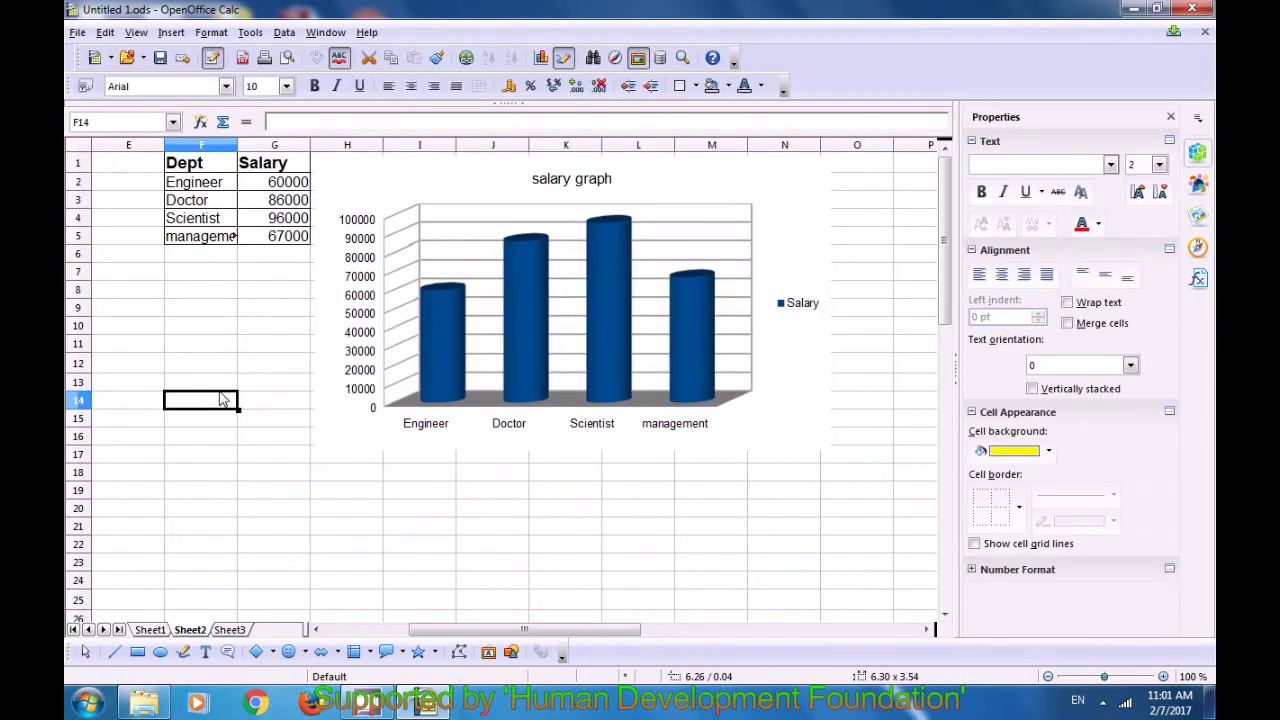
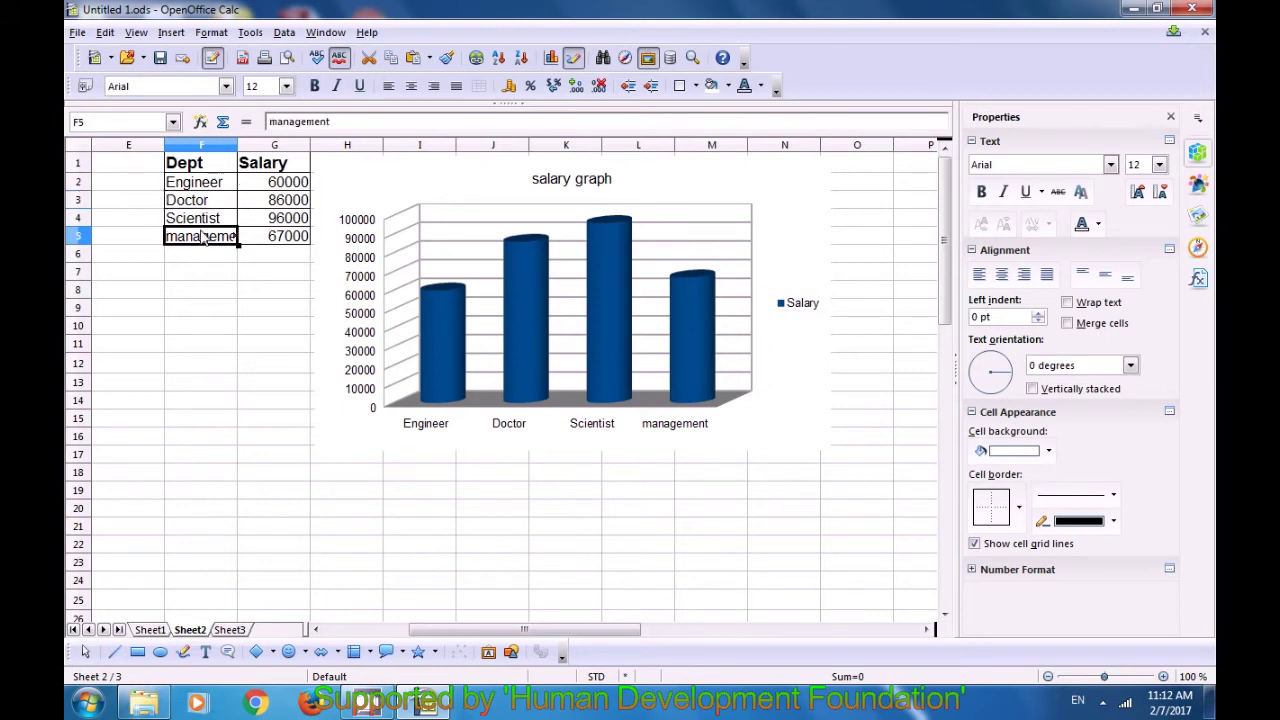
# Step: Widen the Salary column G and align the Engineer salary in G2 to the left
pyautogui.click(285, 190)
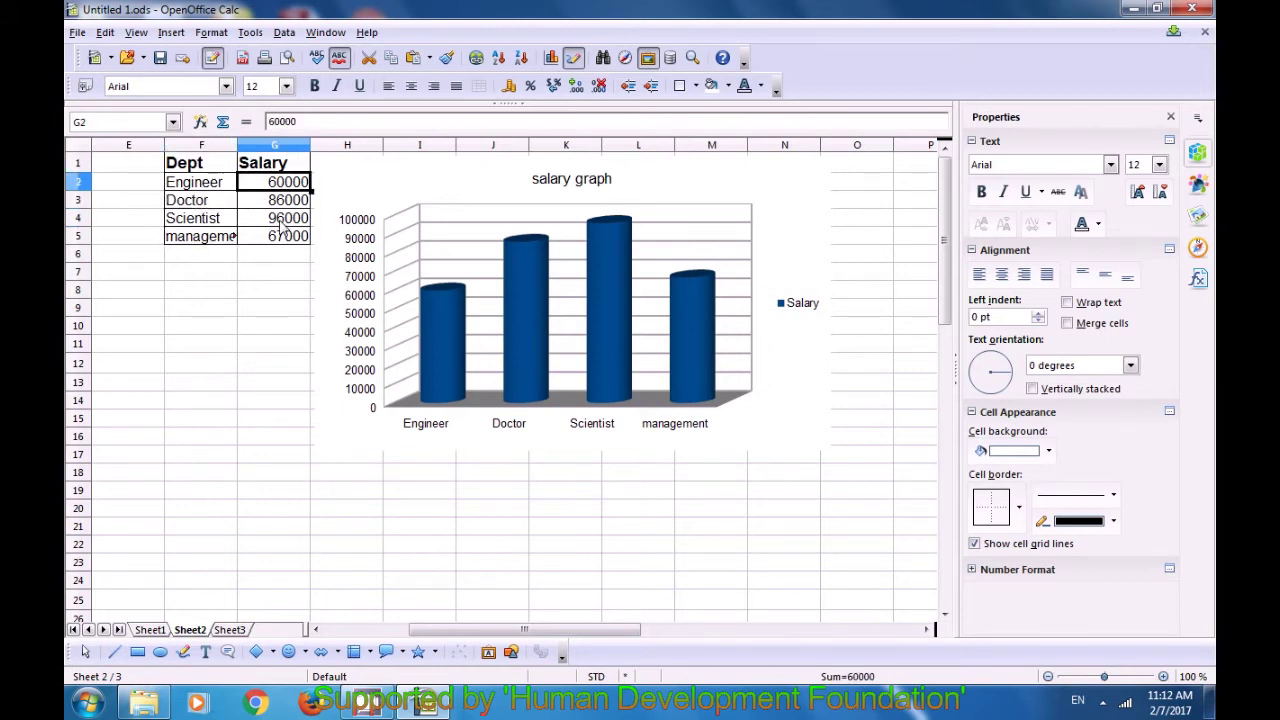
pyautogui.moveTo(310, 148); pyautogui.dragTo(369, 148)
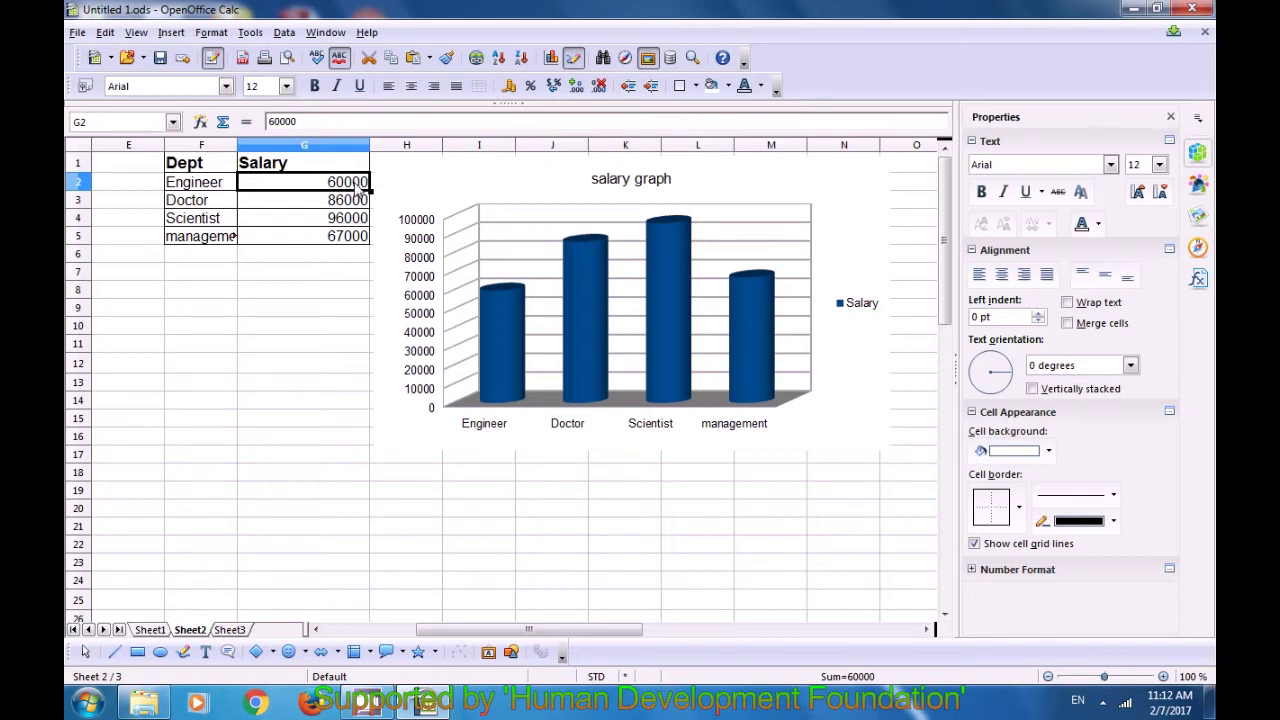
pyautogui.click(212, 34)
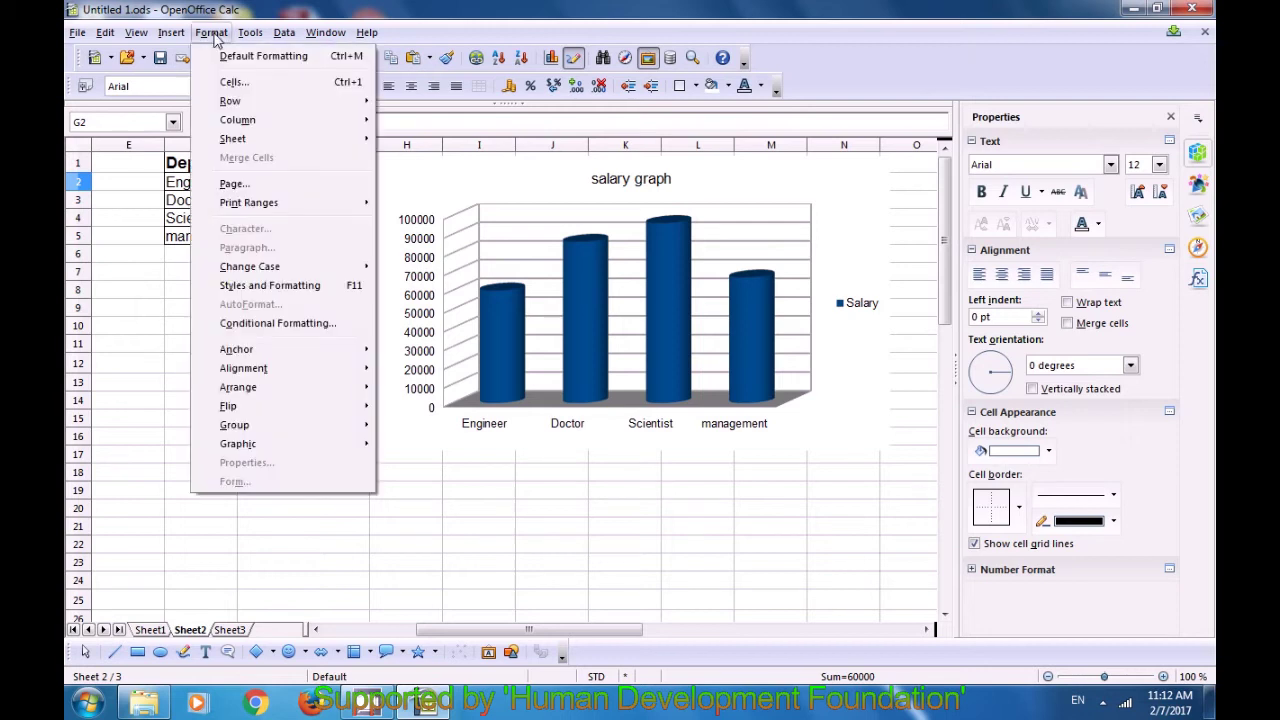
pyautogui.moveTo(274, 371)
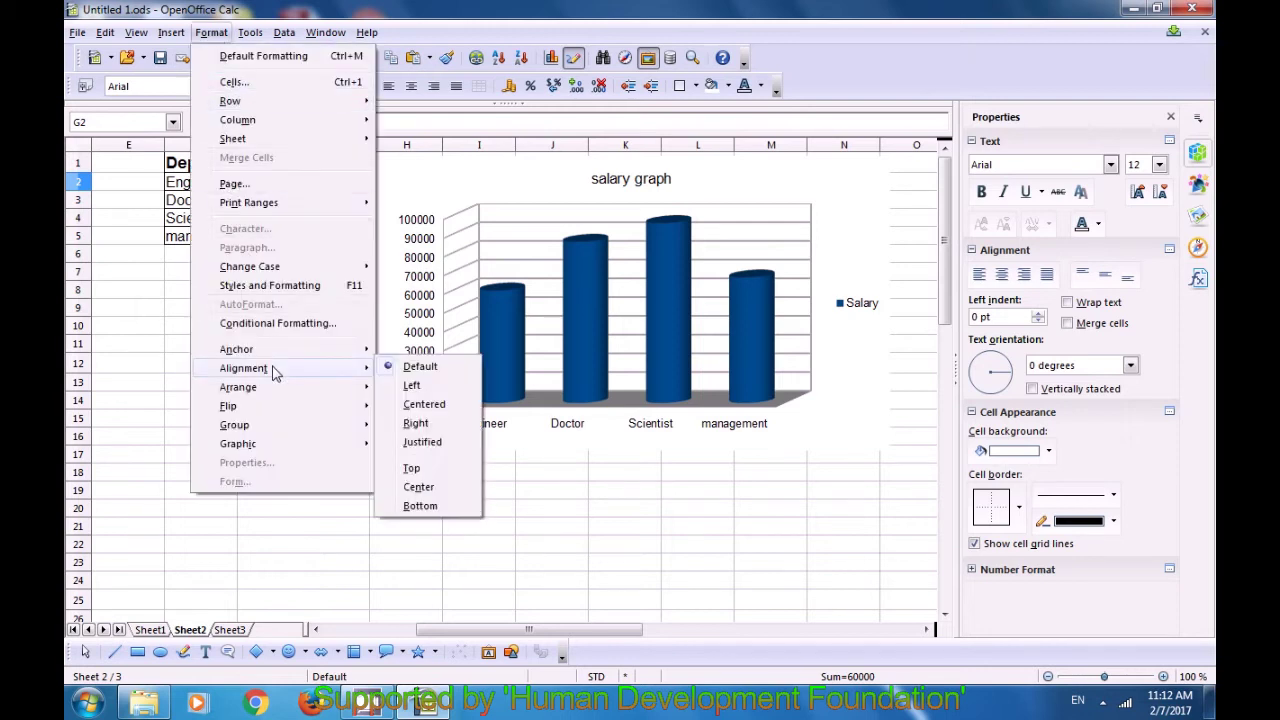
pyautogui.click(412, 386)
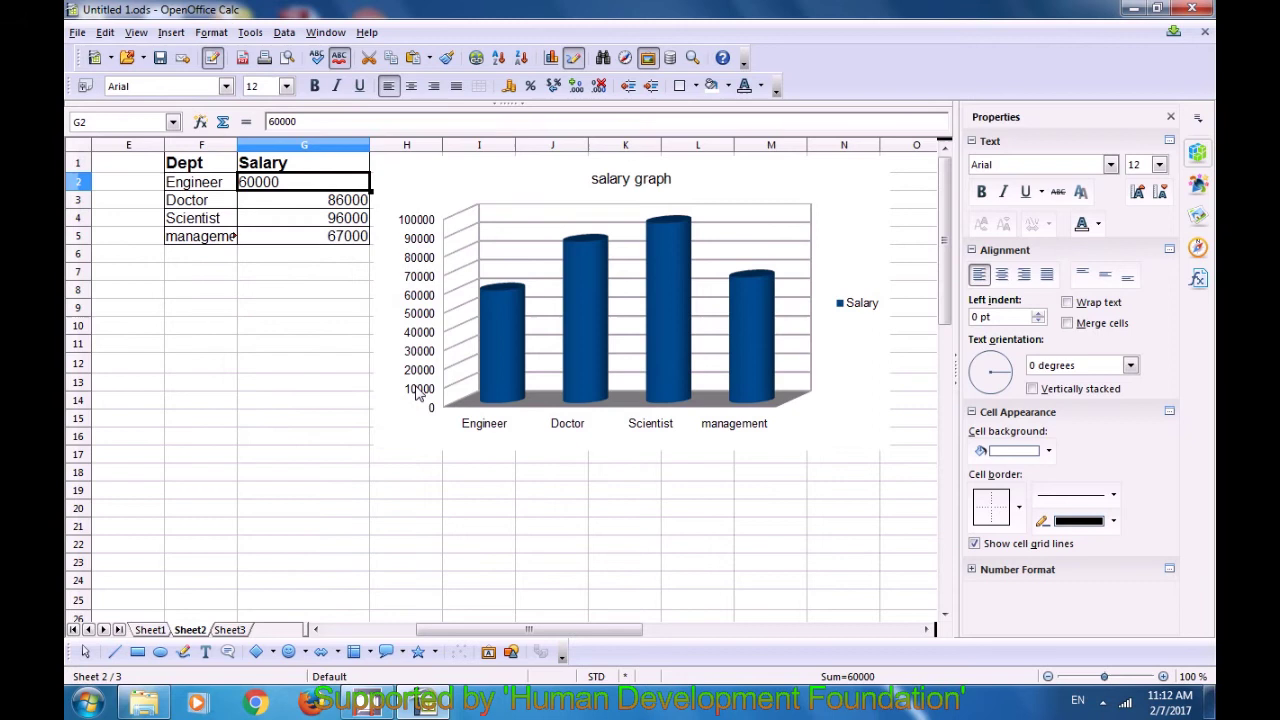
pyautogui.click(291, 318)
# Step: Set the horizontal alignment of the Engineer salary in G2 to Centered and deselect the cell
pyautogui.click(272, 182)
pyautogui.click(211, 32)
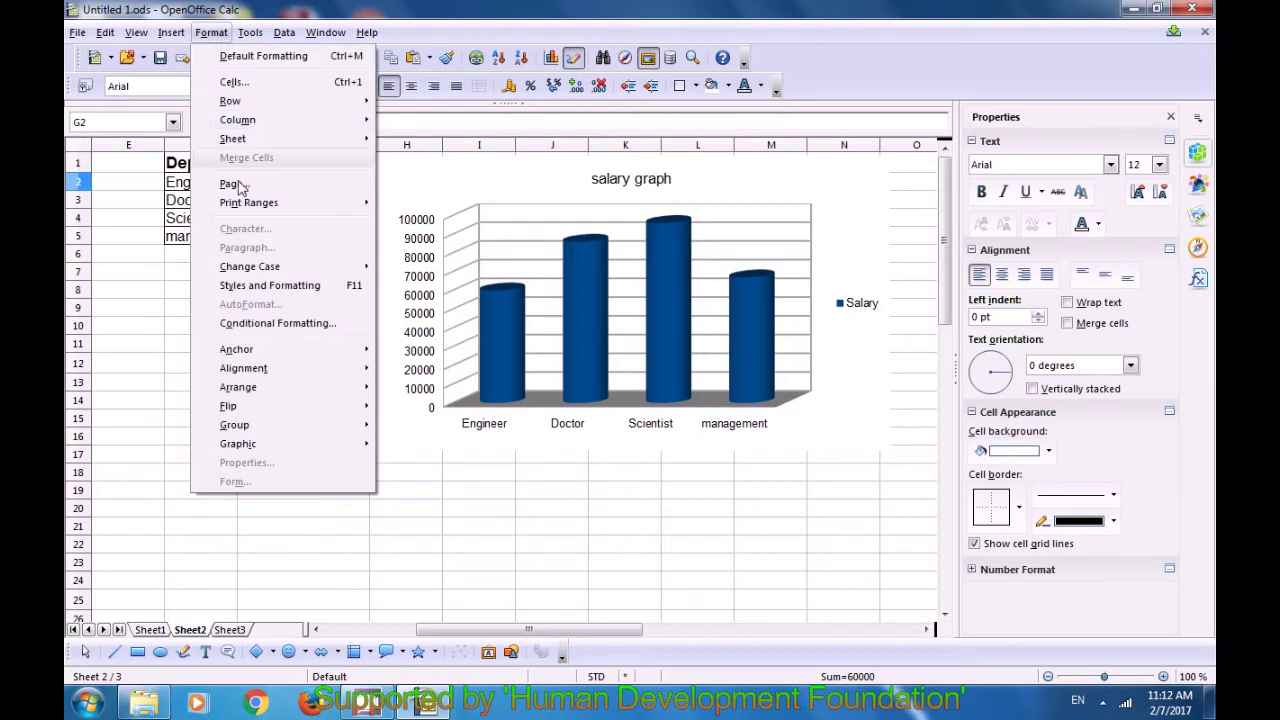
pyautogui.moveTo(275, 372)
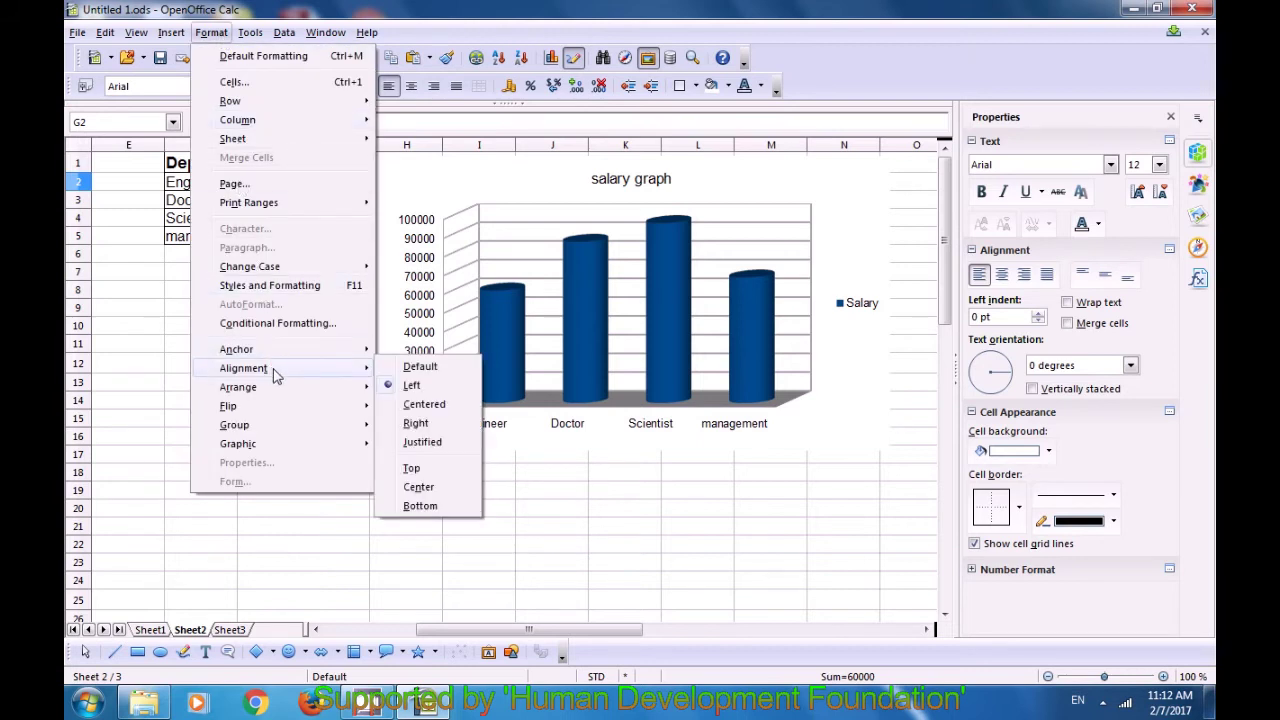
pyautogui.click(428, 406)
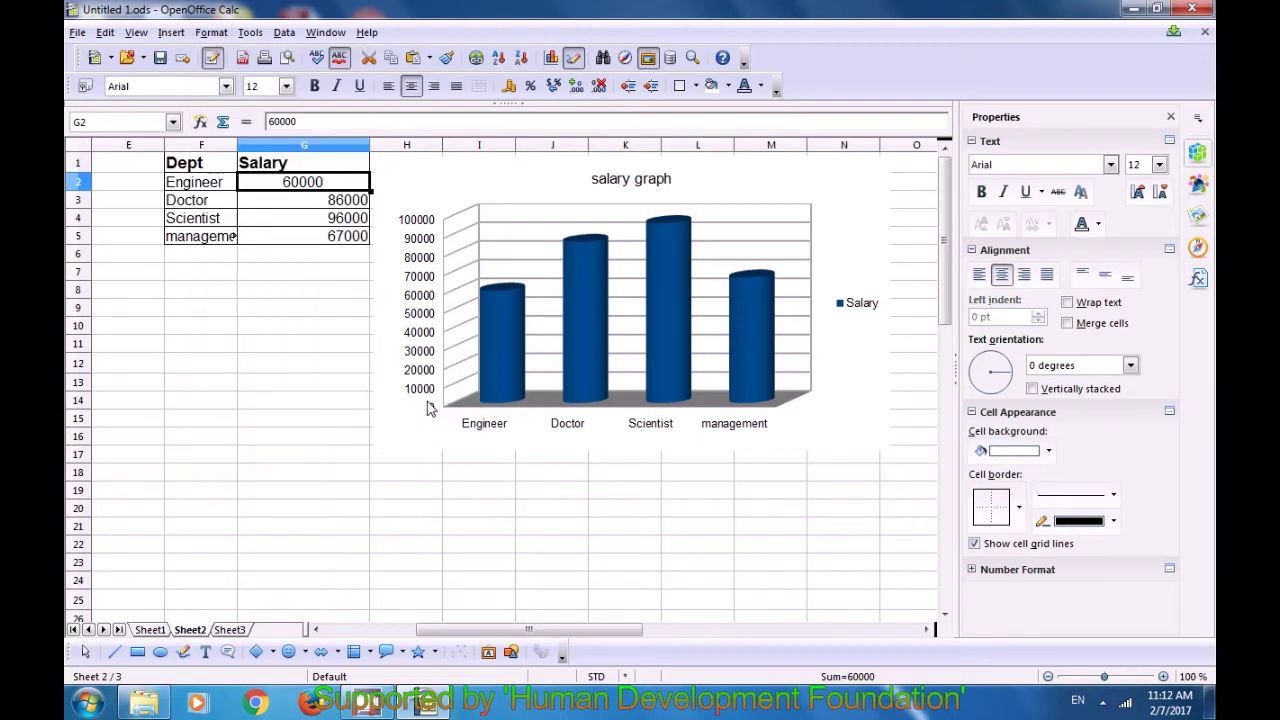
pyautogui.click(315, 298)
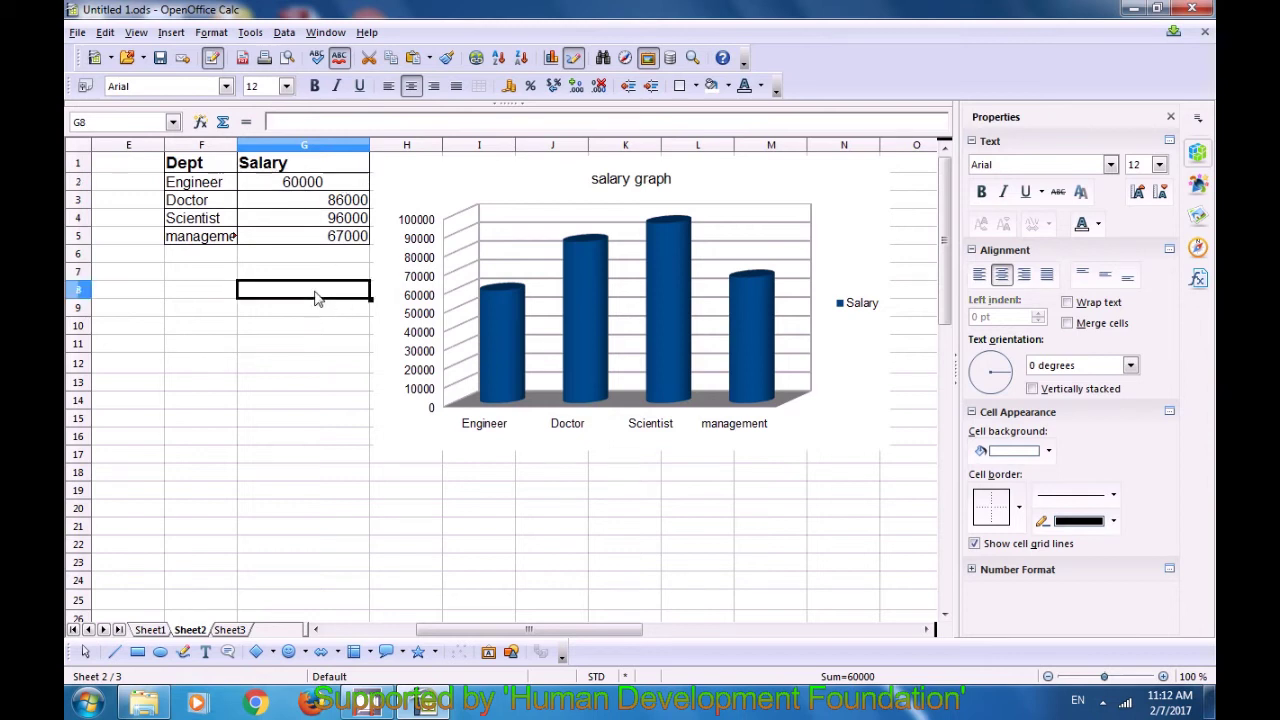
# Step: Select the salary values in G2:G6 and set their horizontal alignment to Right
pyautogui.moveTo(318, 183); pyautogui.dragTo(322, 252)
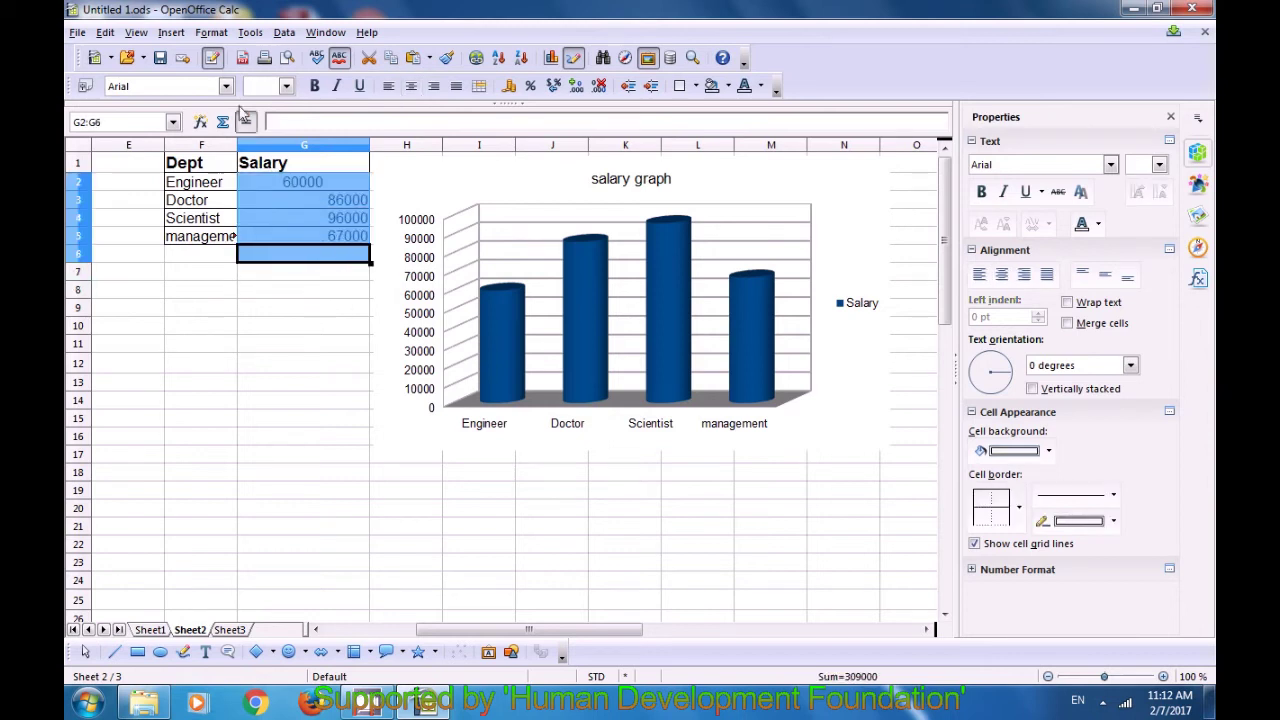
pyautogui.click(212, 33)
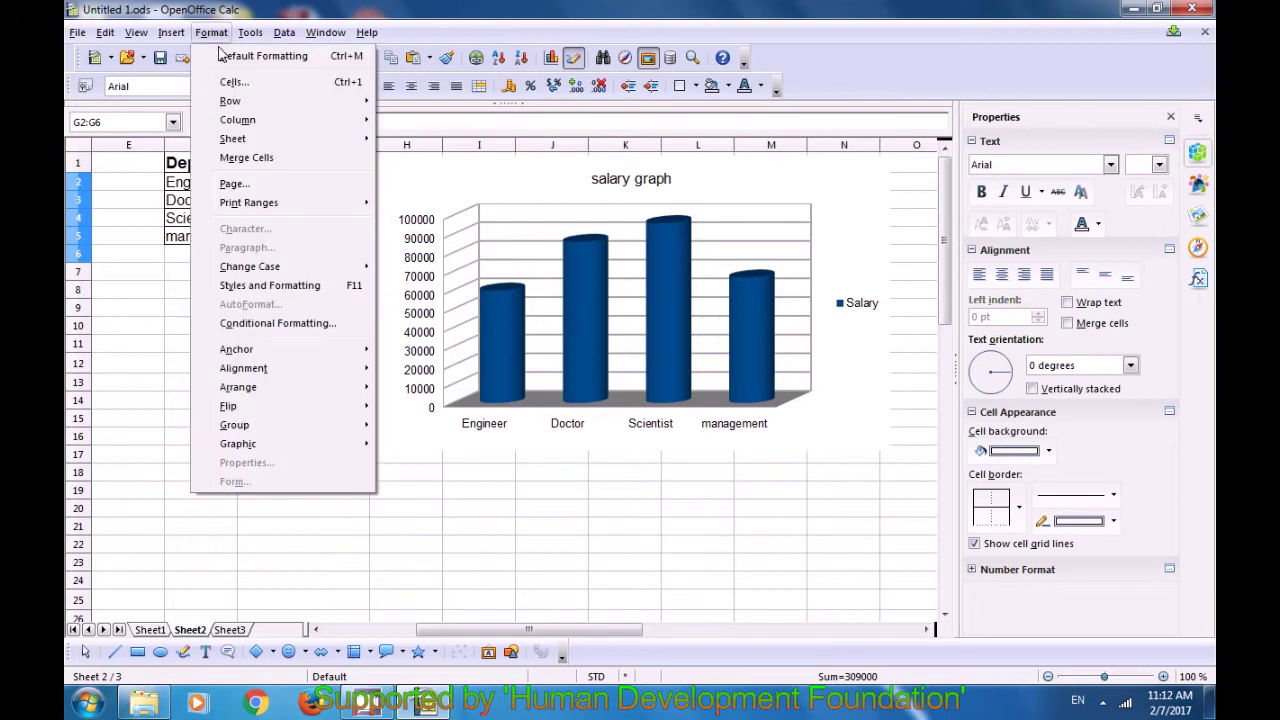
pyautogui.moveTo(268, 374)
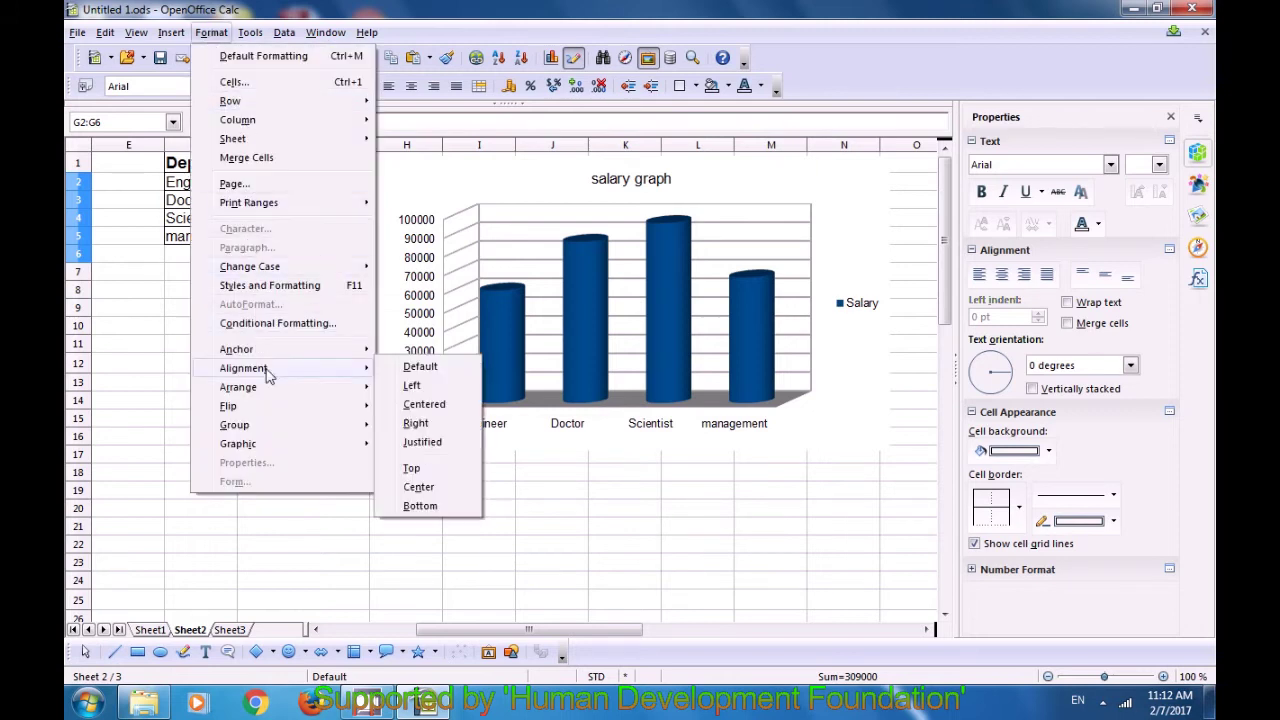
pyautogui.click(422, 425)
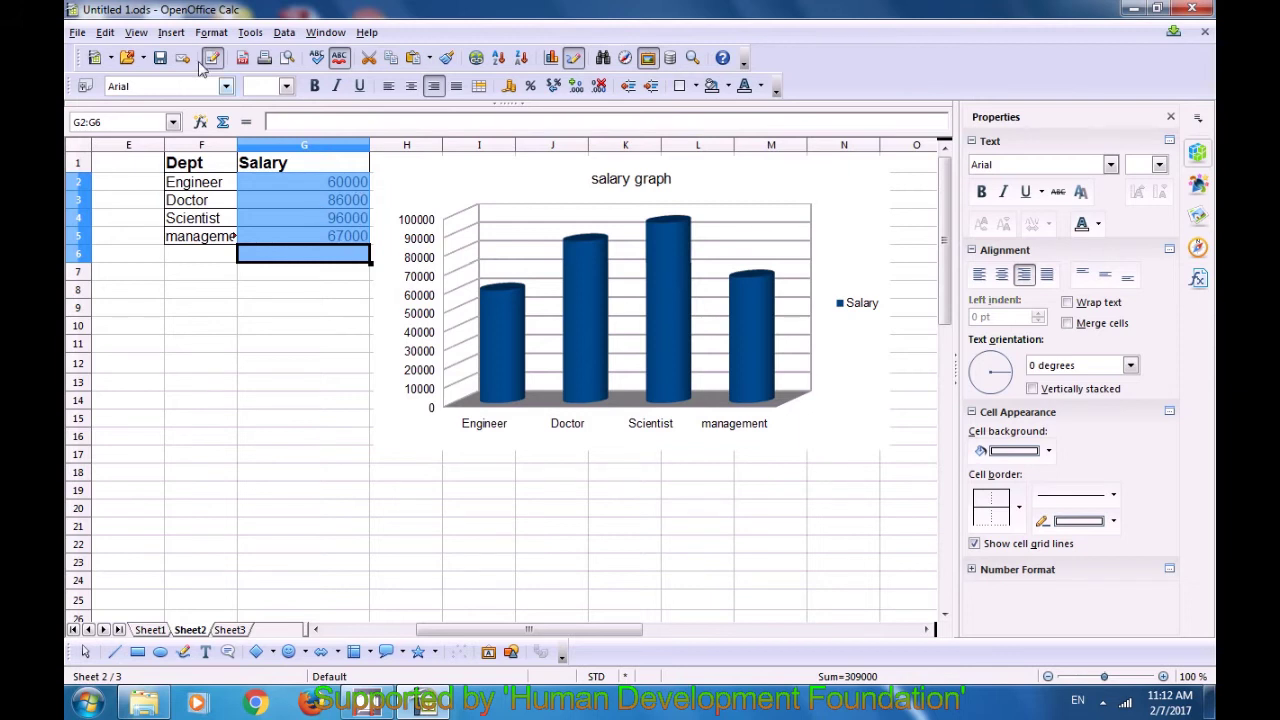
# Step: Set the alignment of the selected salary range G2:G6 to Justified and deselect the range
pyautogui.click(172, 33)
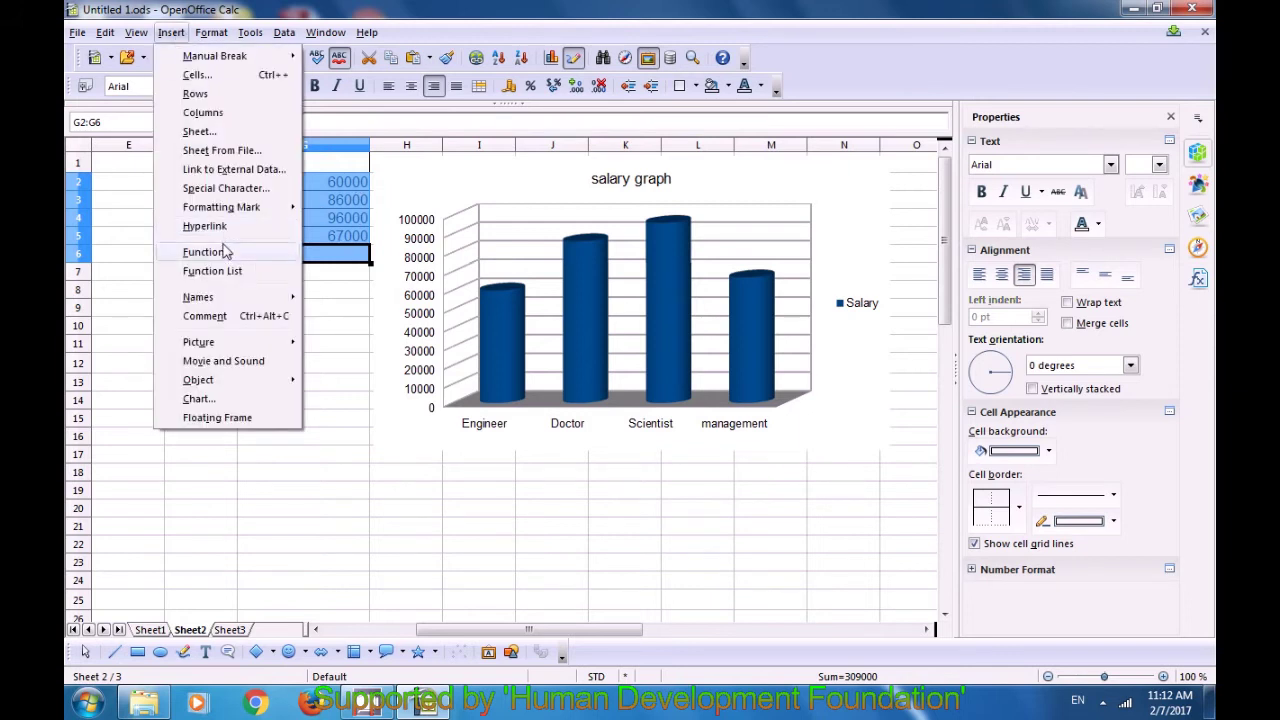
pyautogui.moveTo(234, 344)
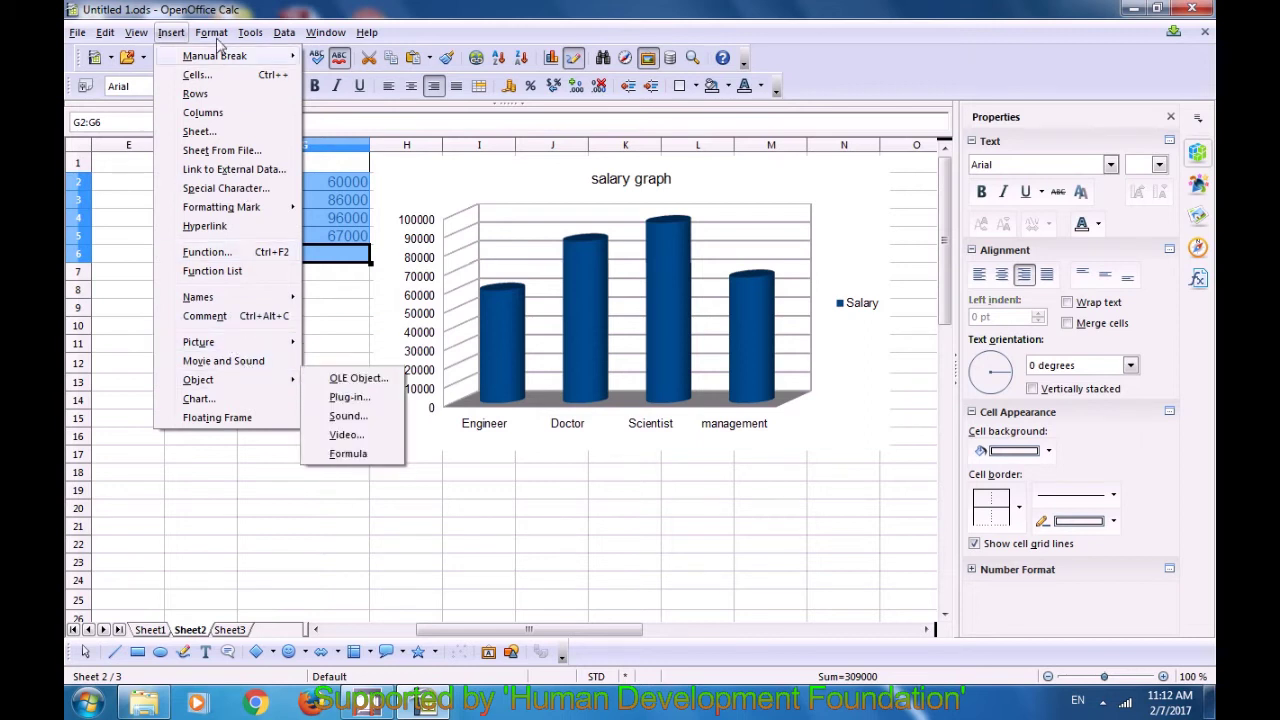
pyautogui.moveTo(211, 33)
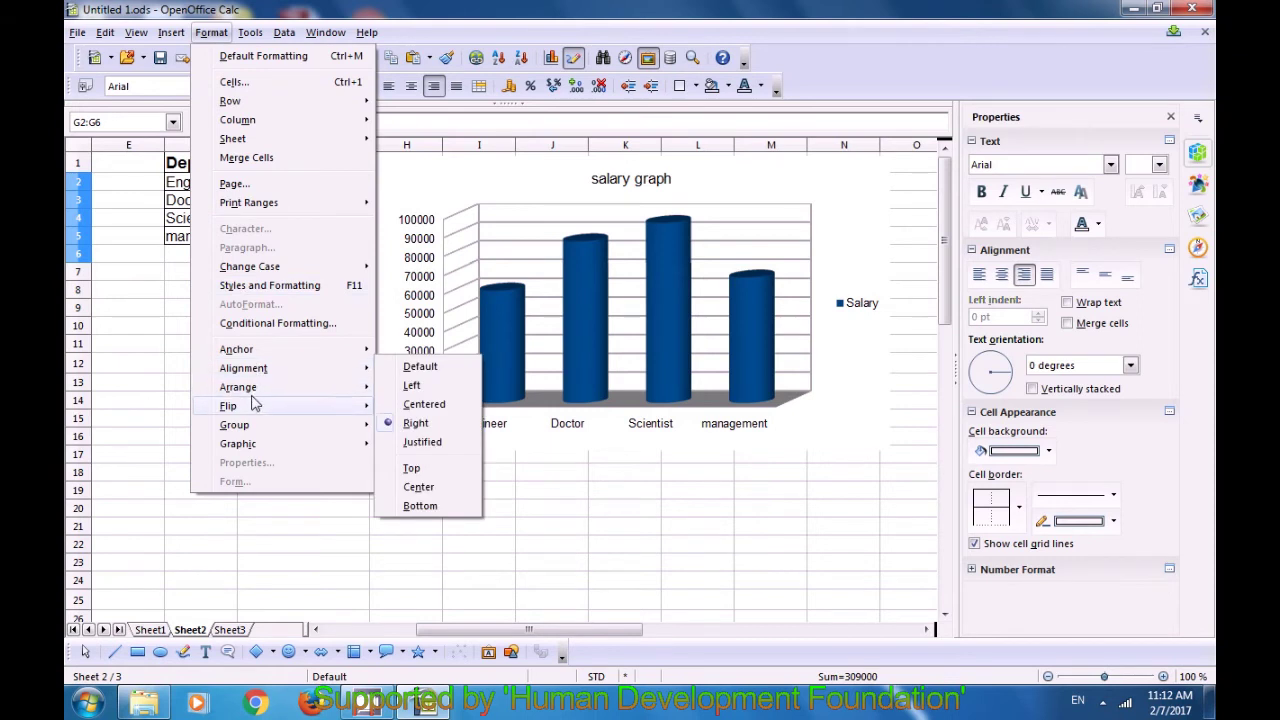
pyautogui.moveTo(307, 378)
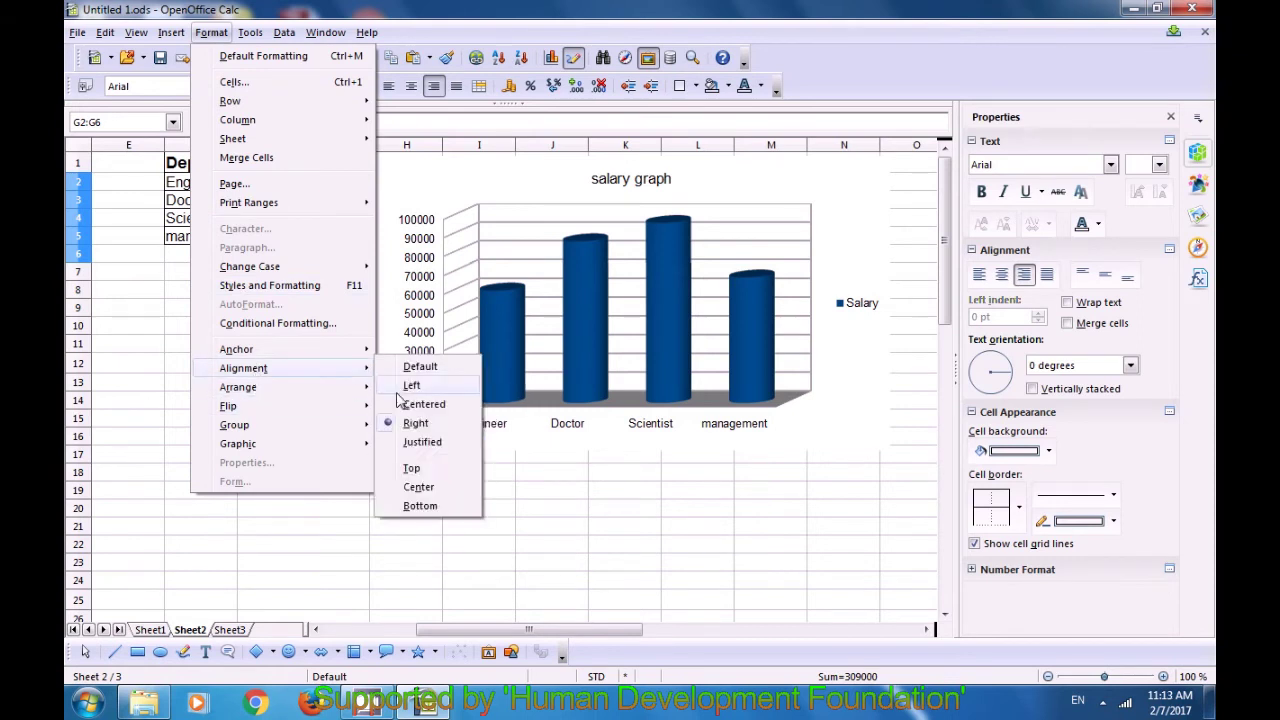
pyautogui.click(414, 445)
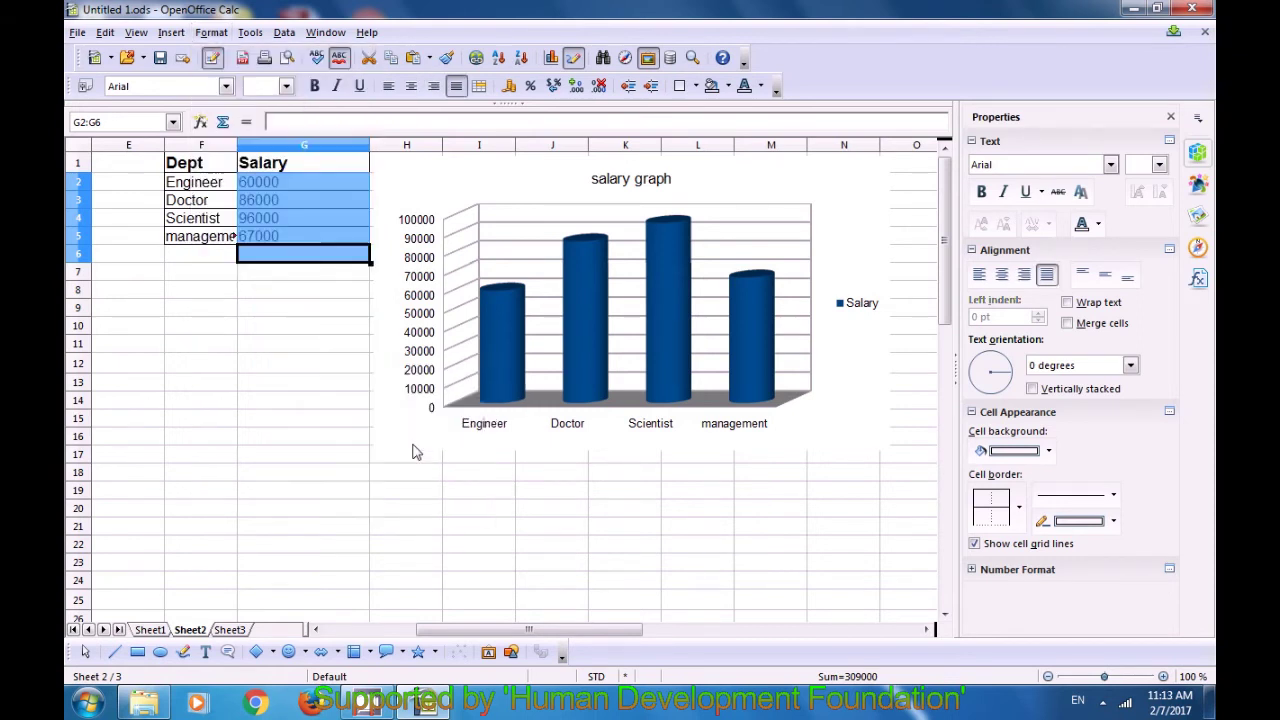
pyautogui.click(320, 326)
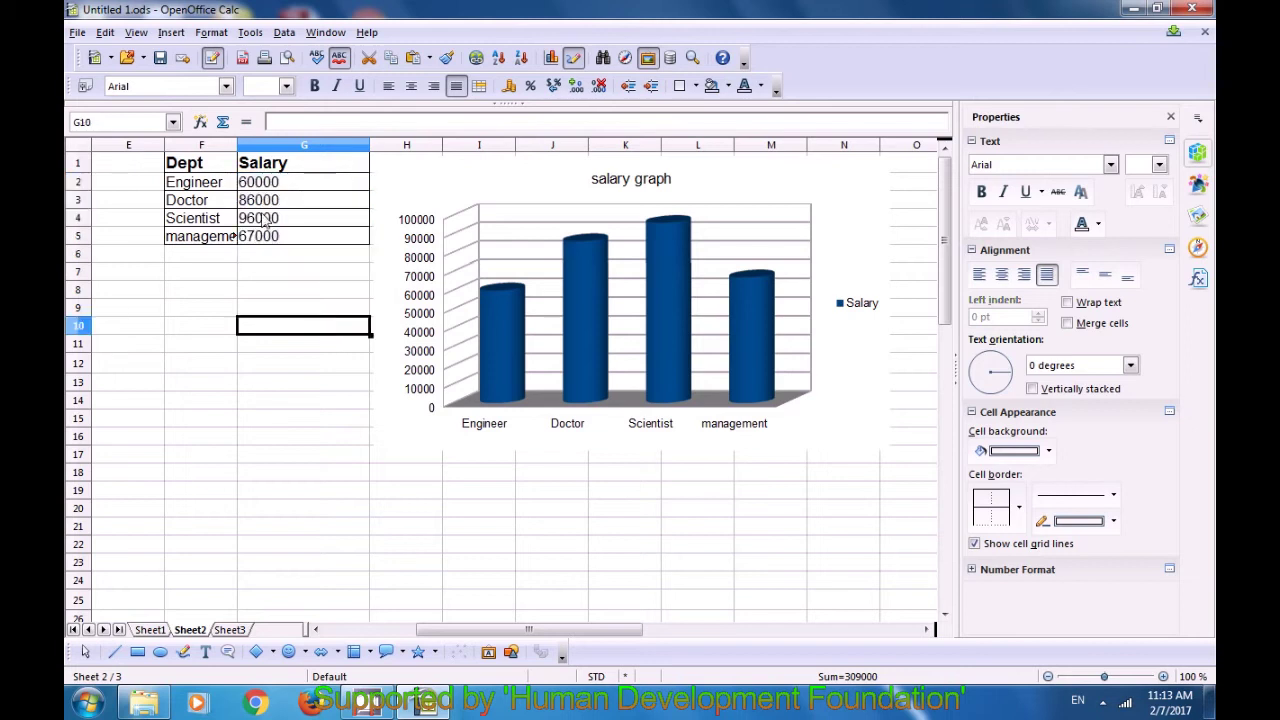
pyautogui.click(282, 272)
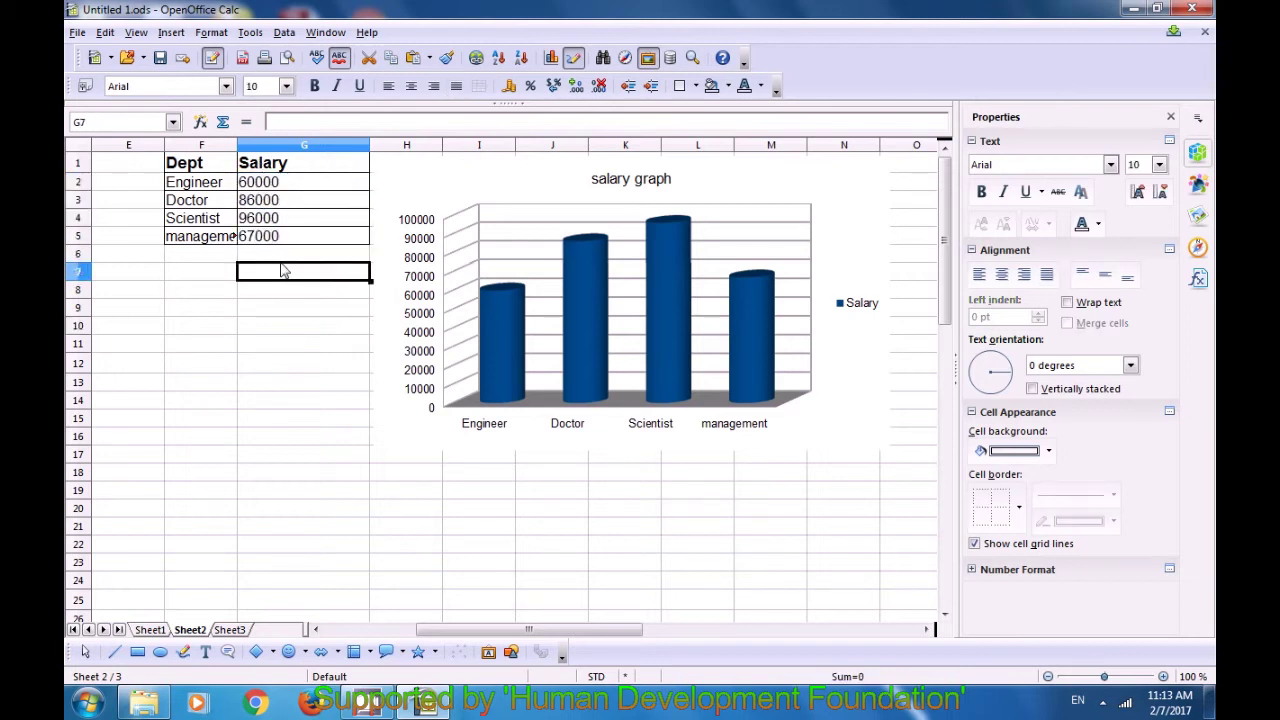
# Step: Try to collapse the height of header row 1, undo it, then select row 2 and deselect it
pyautogui.click(274, 186)
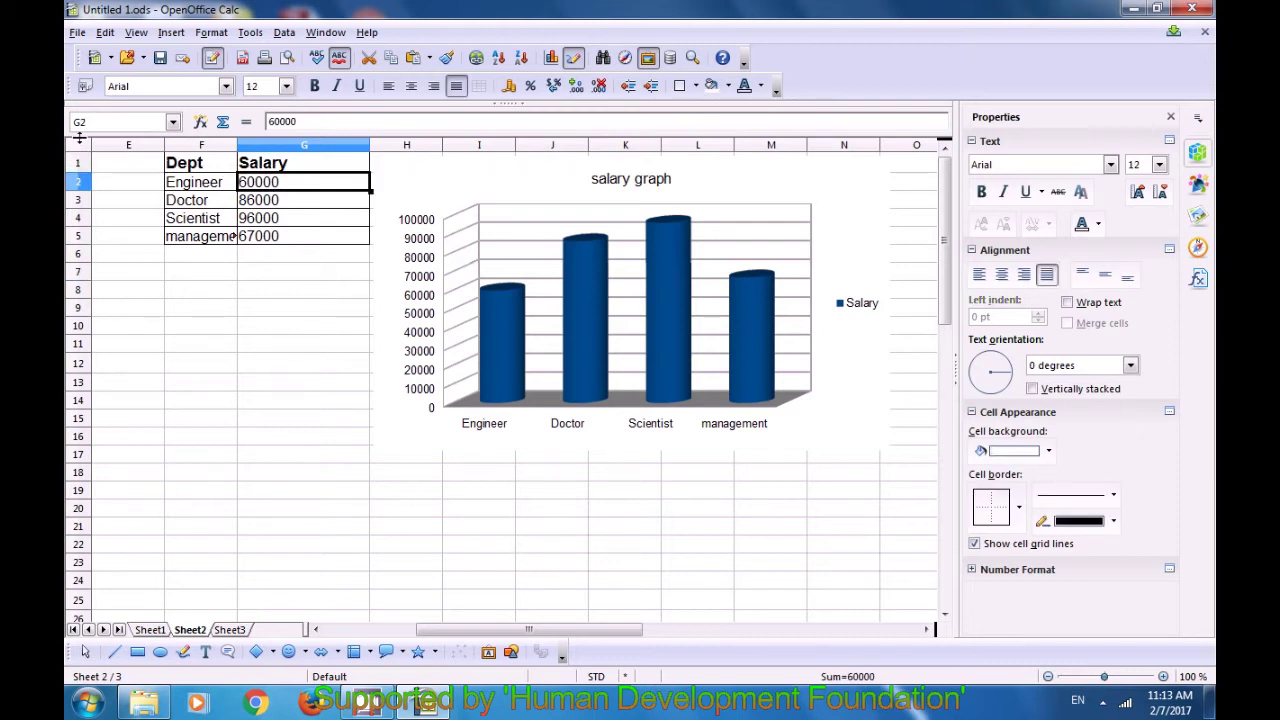
pyautogui.moveTo(79, 171); pyautogui.dragTo(79, 146)
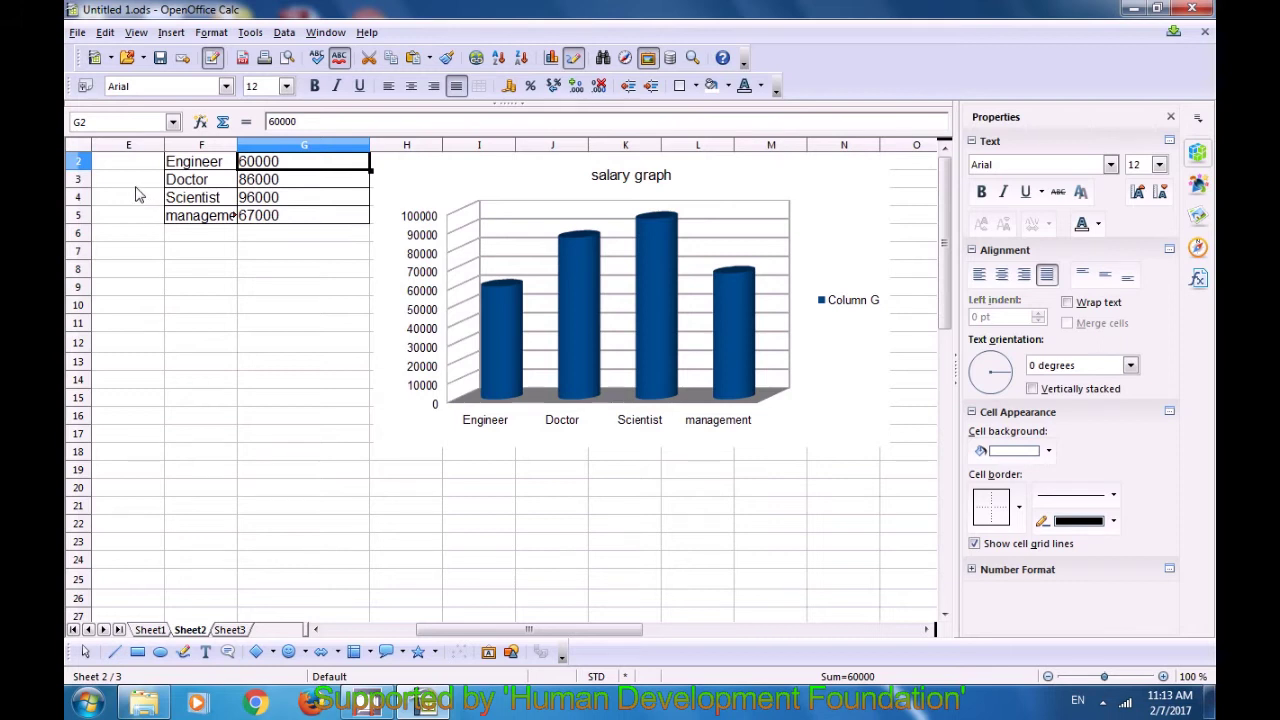
pyautogui.hotkey('ctrl', 'z')
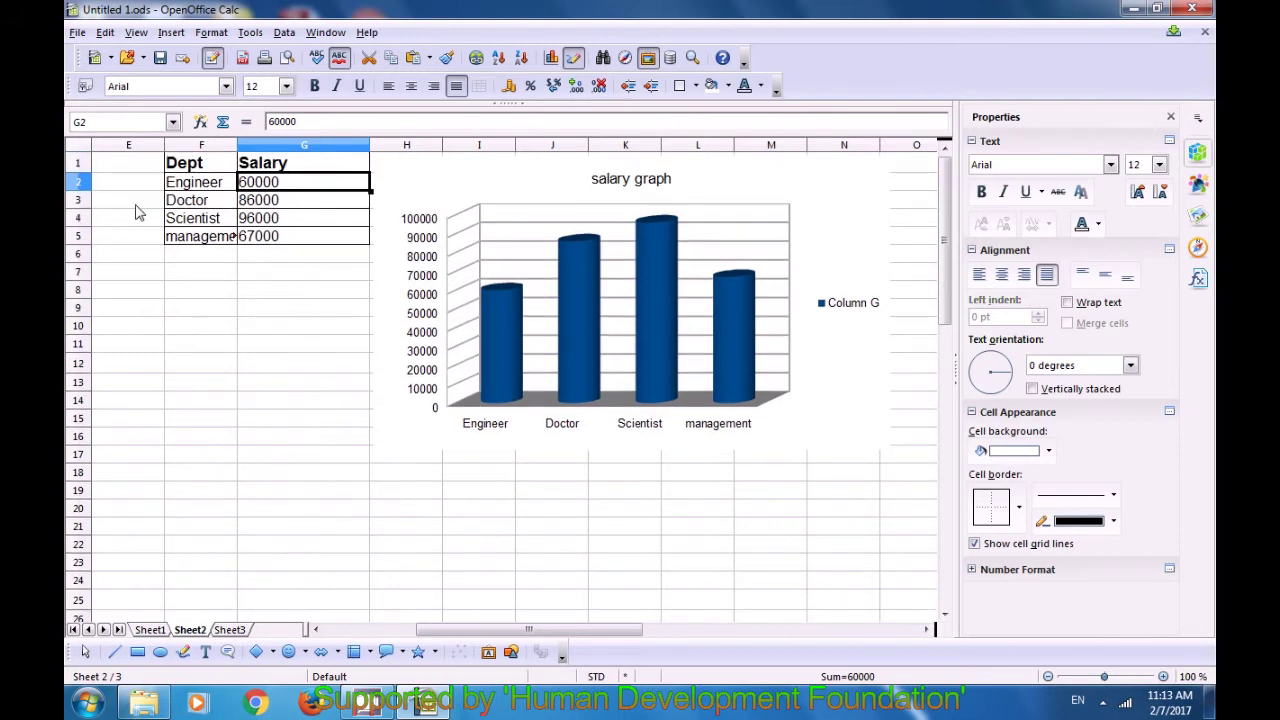
pyautogui.click(88, 182)
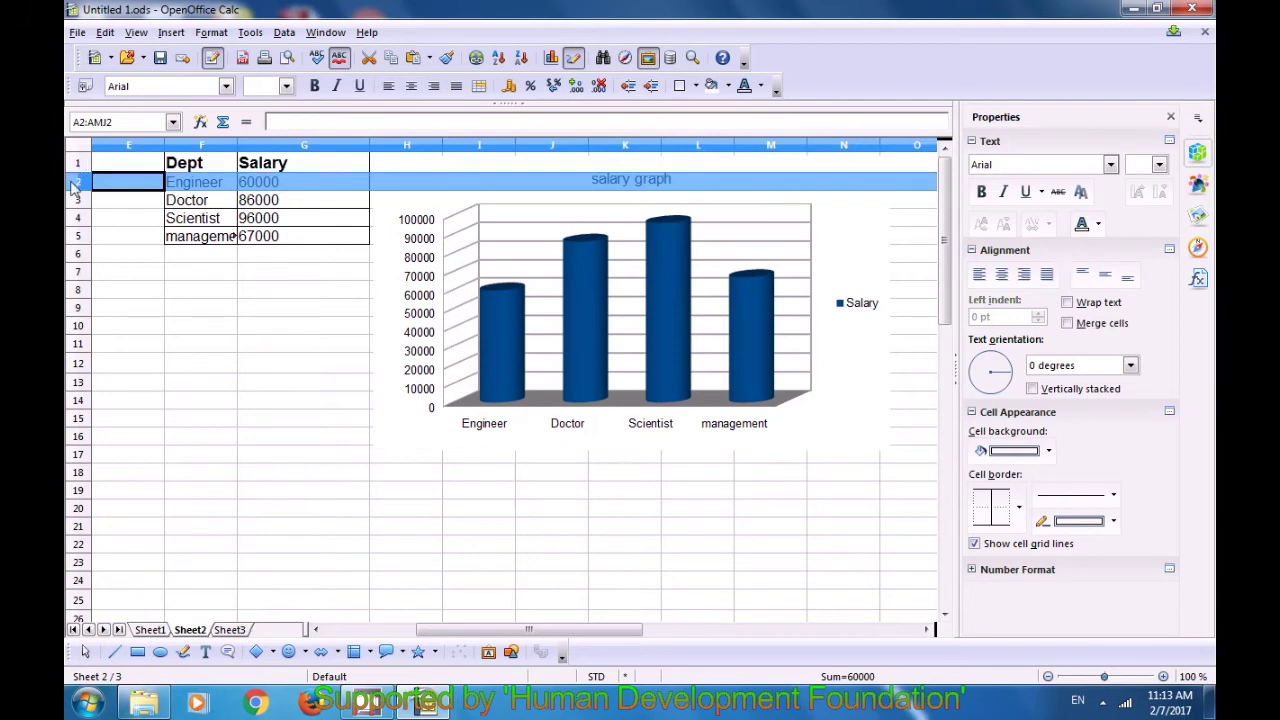
pyautogui.click(222, 292)
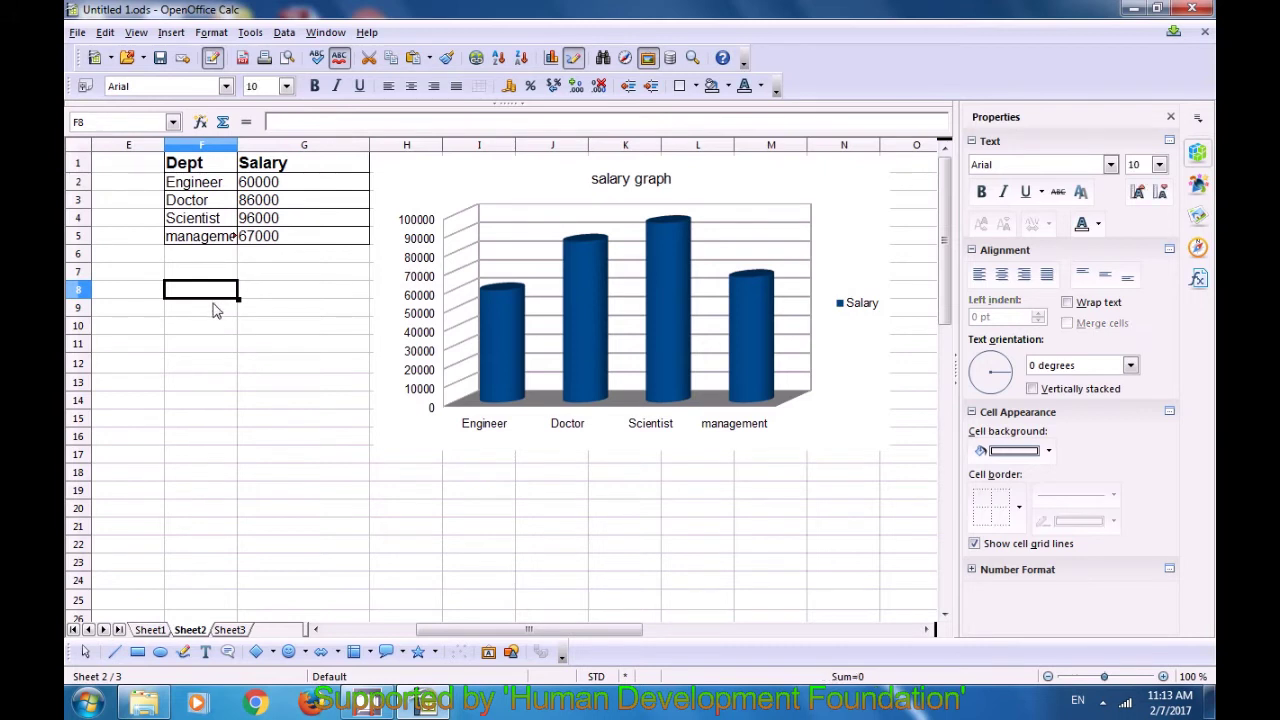
# Step: Enter the letter "a" in cell F8 and set its font size to 8
pyautogui.write('a')
pyautogui.press('Return')
pyautogui.click(197, 294)
pyautogui.hotkey('ctrl', 'a')
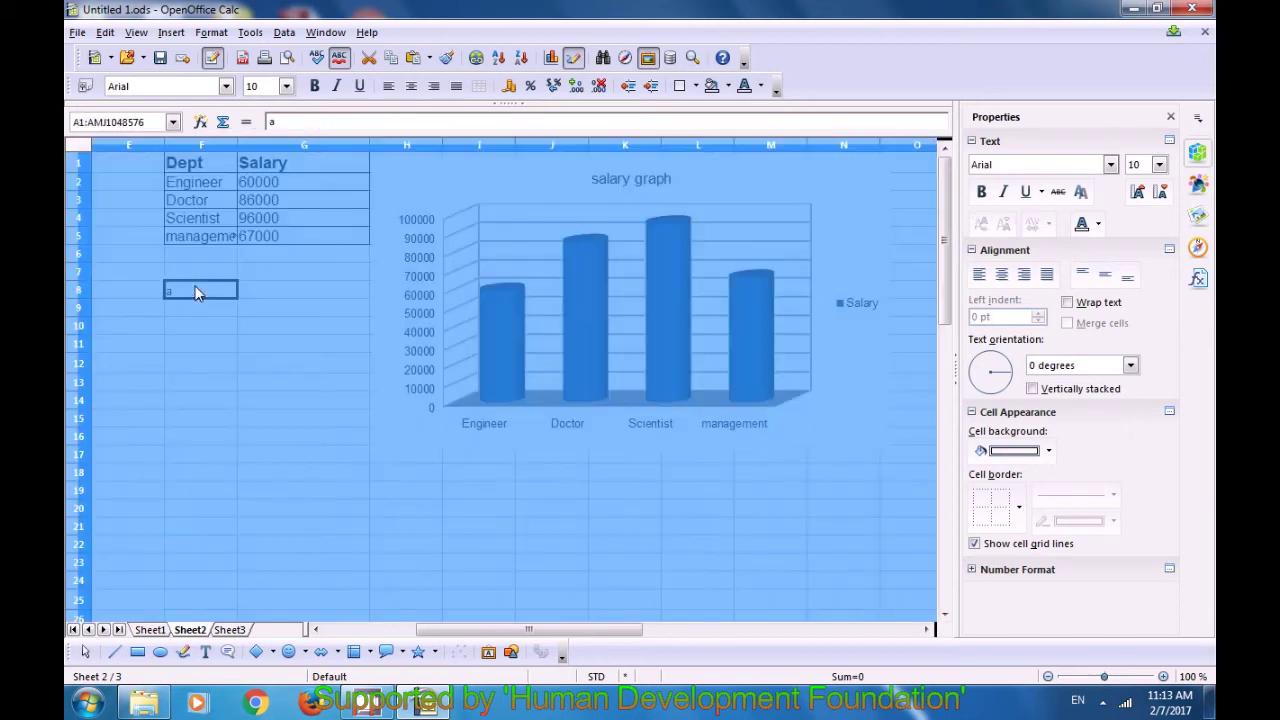
pyautogui.click(197, 289)
pyautogui.doubleClick(197, 289)
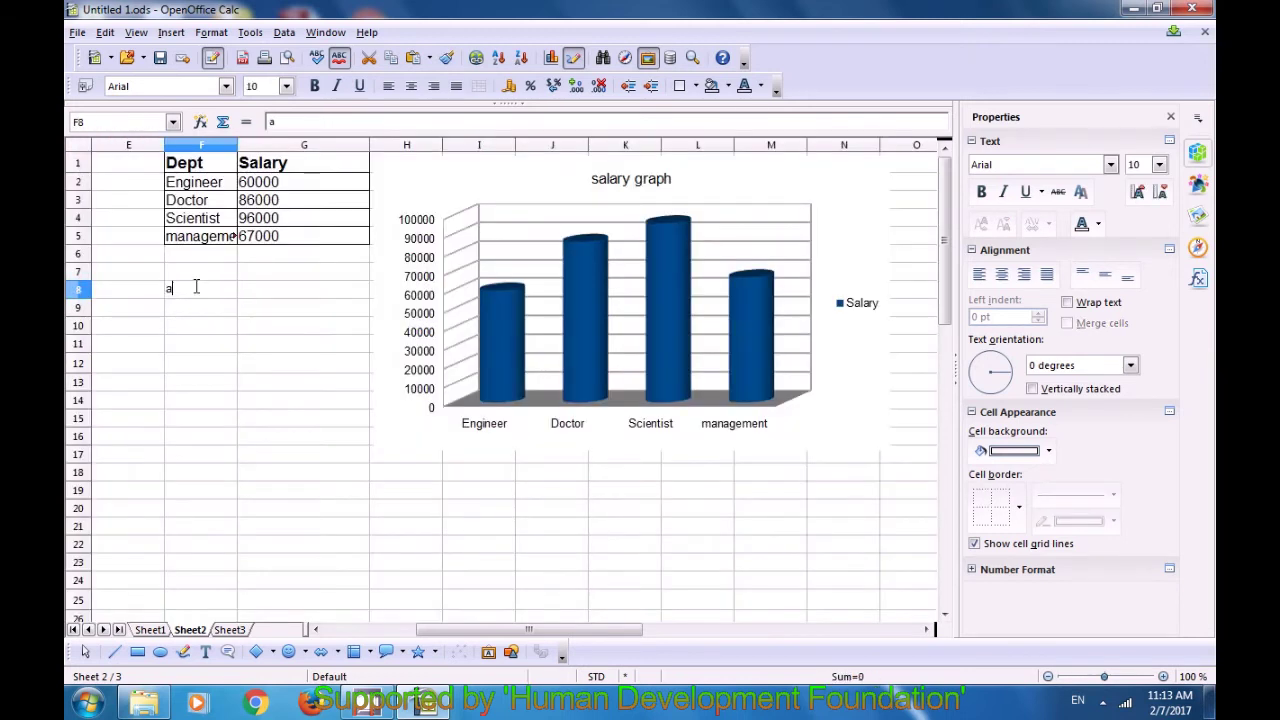
pyautogui.click(286, 86)
pyautogui.click(270, 134)
pyautogui.click(251, 309)
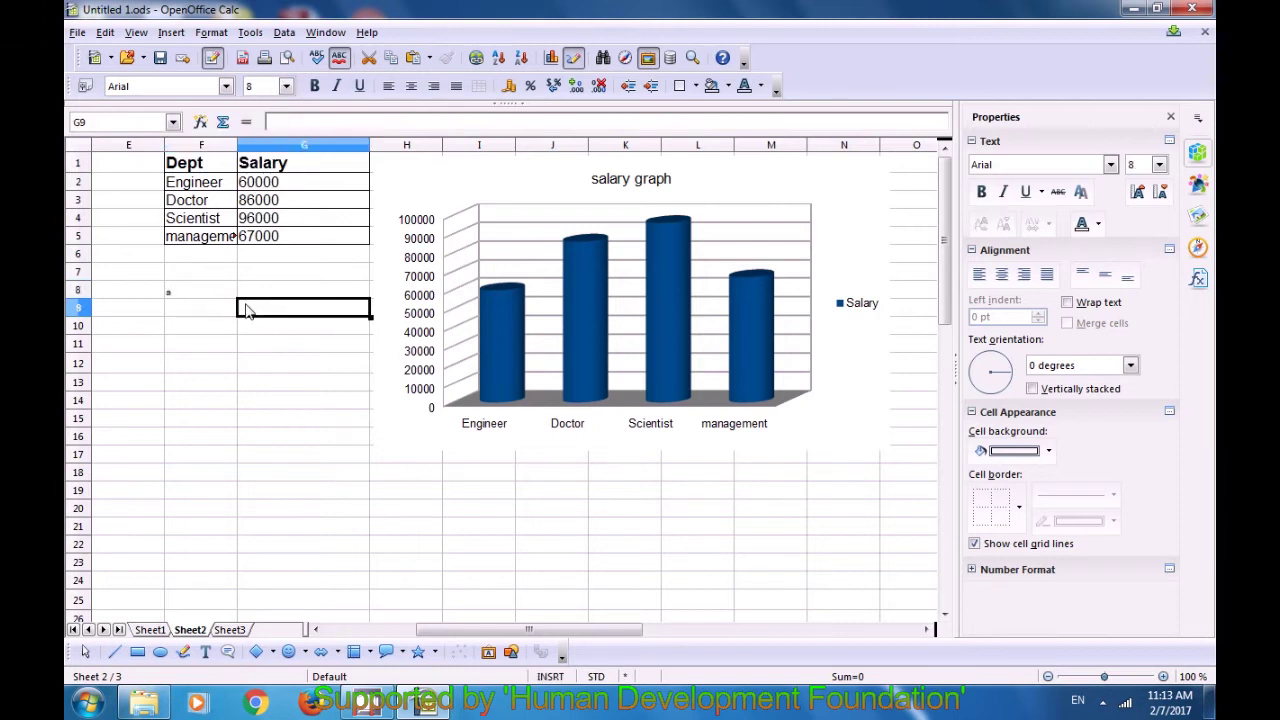
# Step: Set the vertical alignment of the letter in cell F8 to Top
pyautogui.click(195, 295)
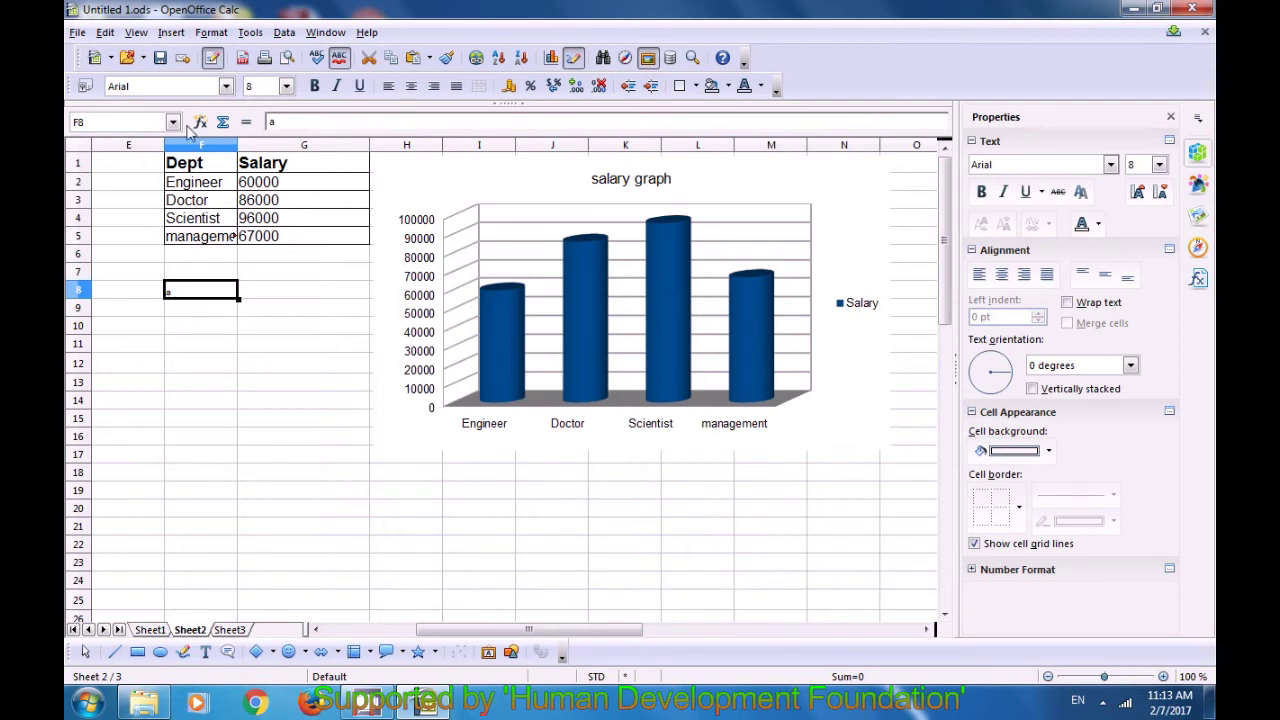
pyautogui.click(207, 36)
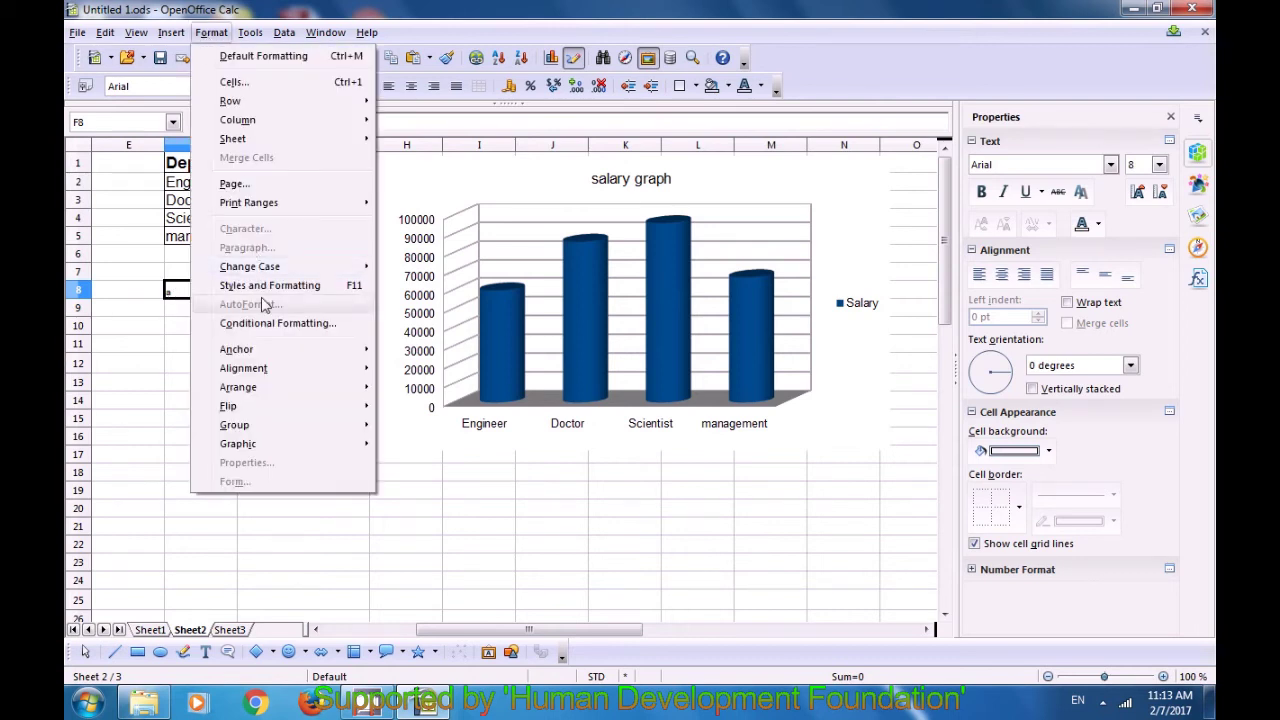
pyautogui.moveTo(277, 372)
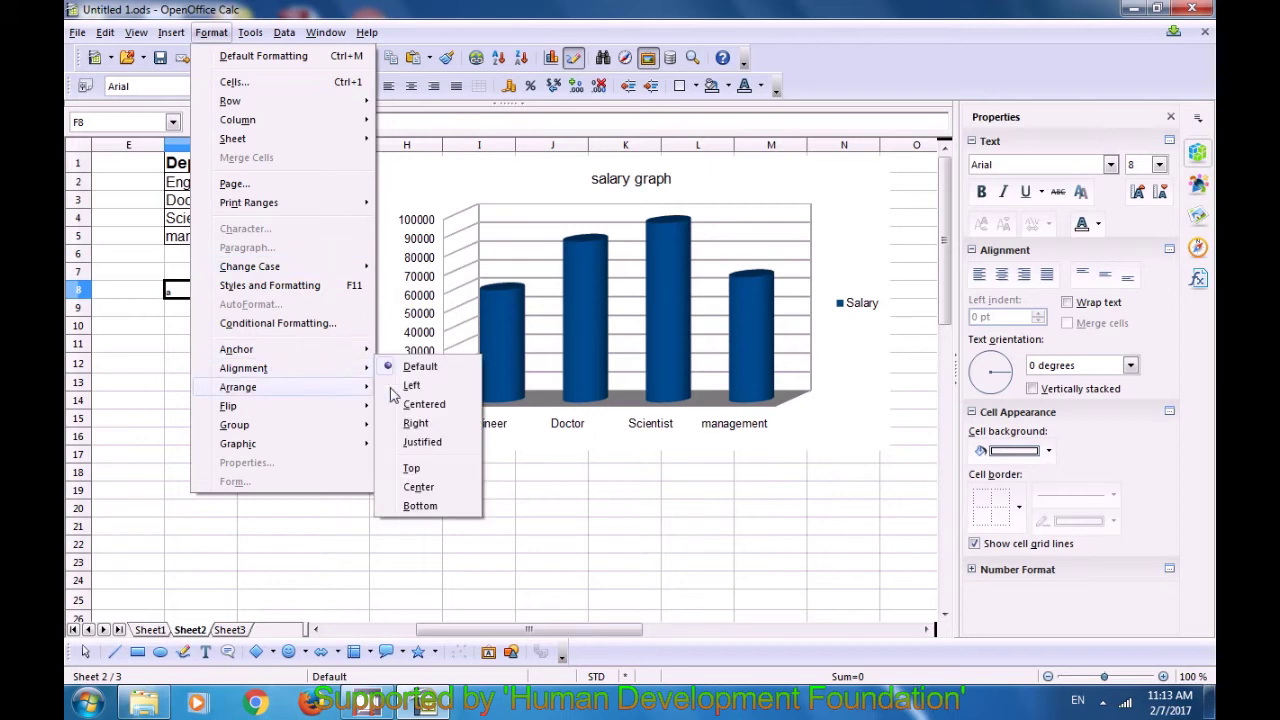
pyautogui.click(413, 474)
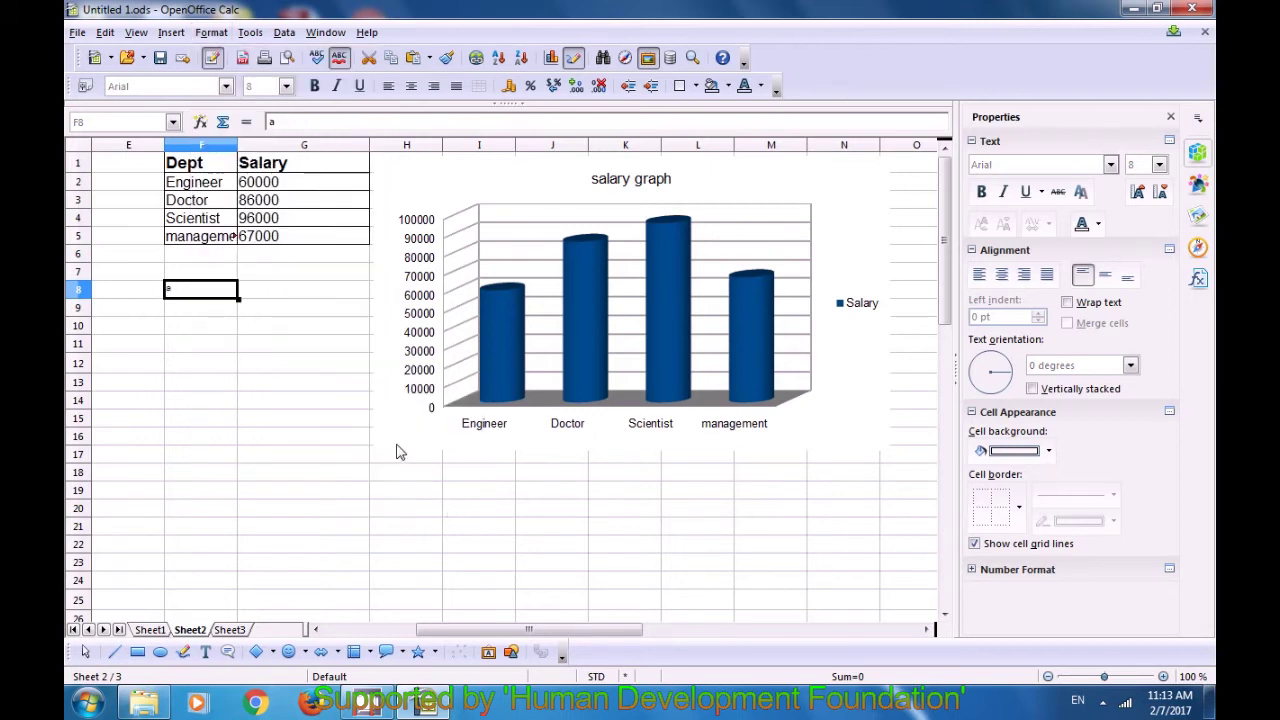
pyautogui.hotkey('ctrl', 's')
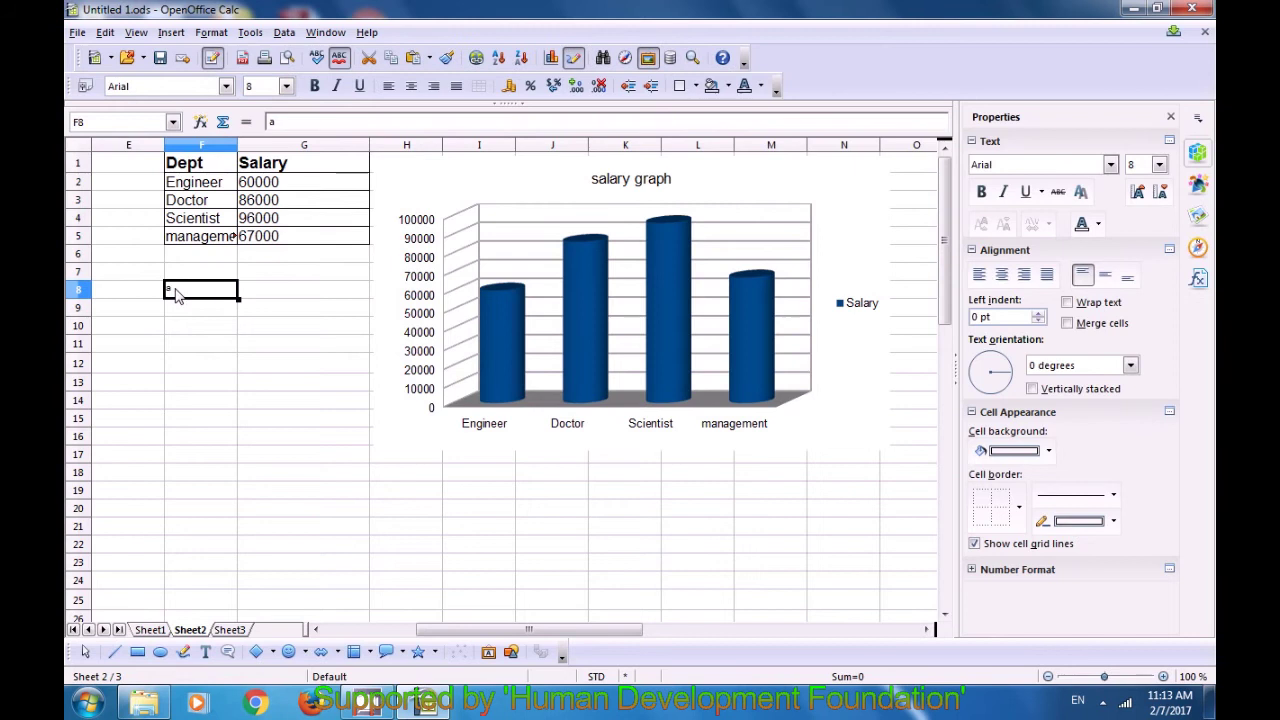
# Step: Open the formatting options for the letter in cell F8
pyautogui.click(208, 33)
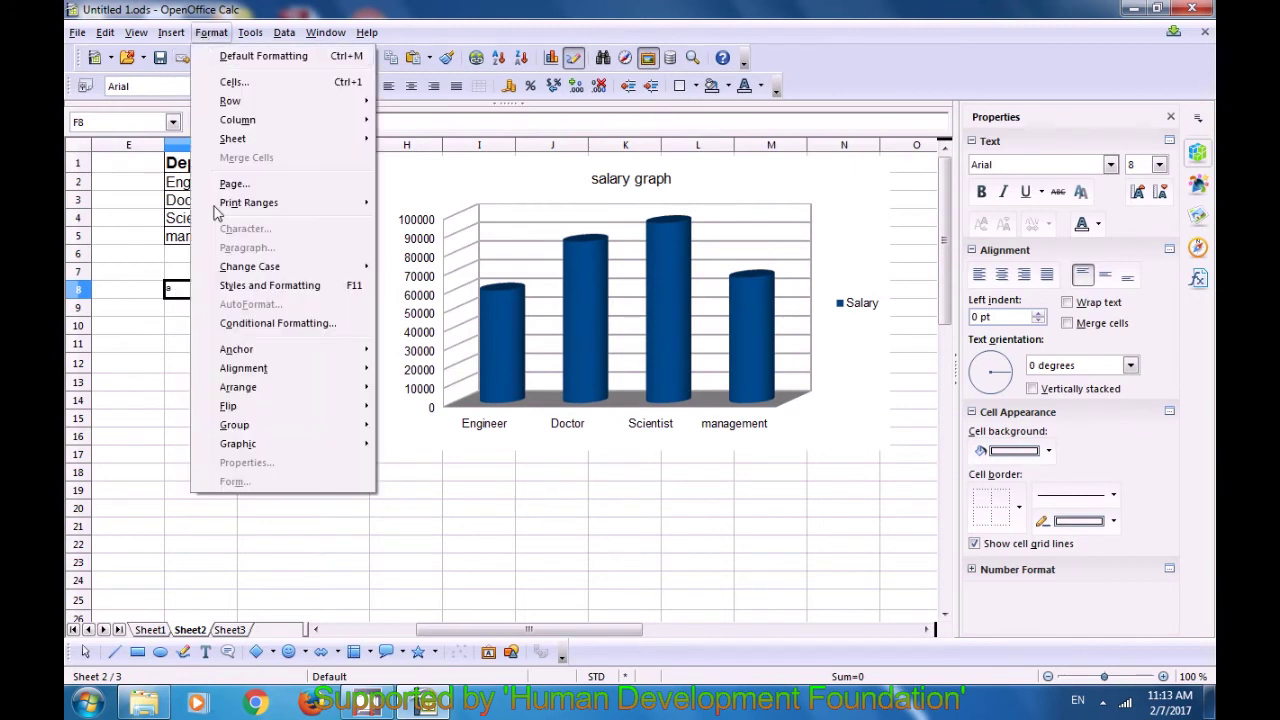
# Step: Set the vertical alignment of the text in cell F8 to Center and then to Bottom
pyautogui.moveTo(251, 370)
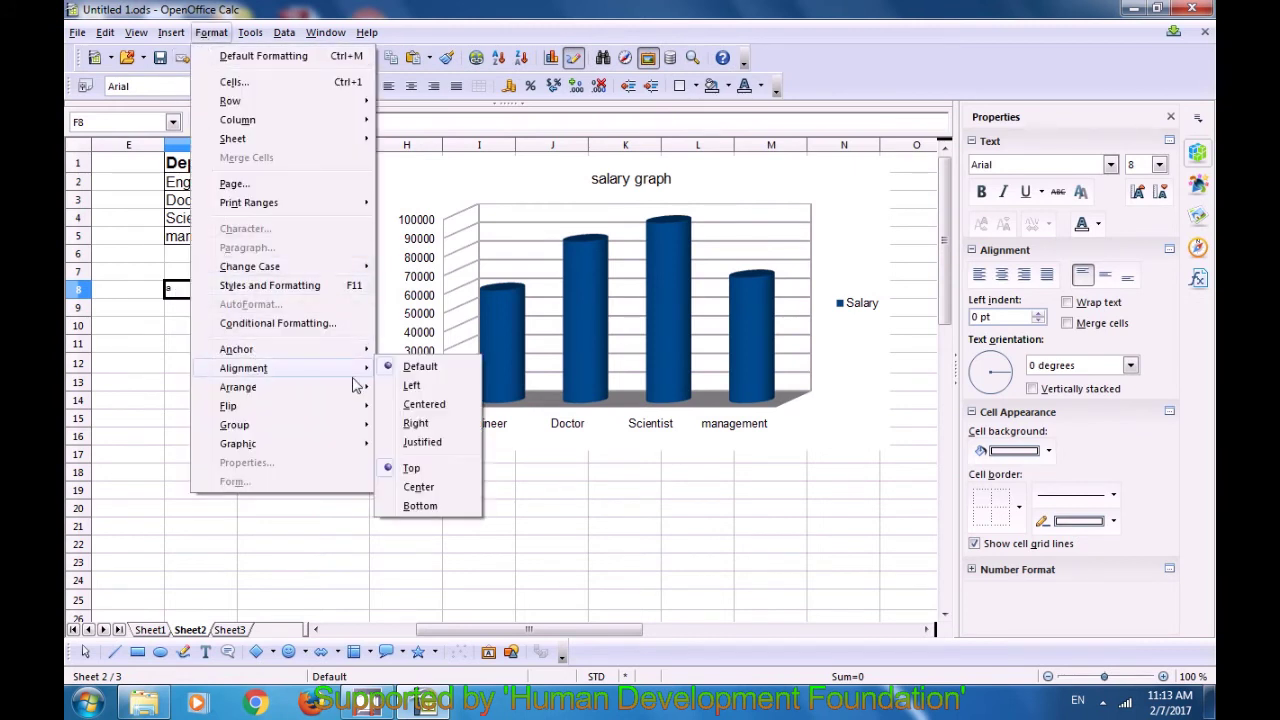
pyautogui.click(412, 488)
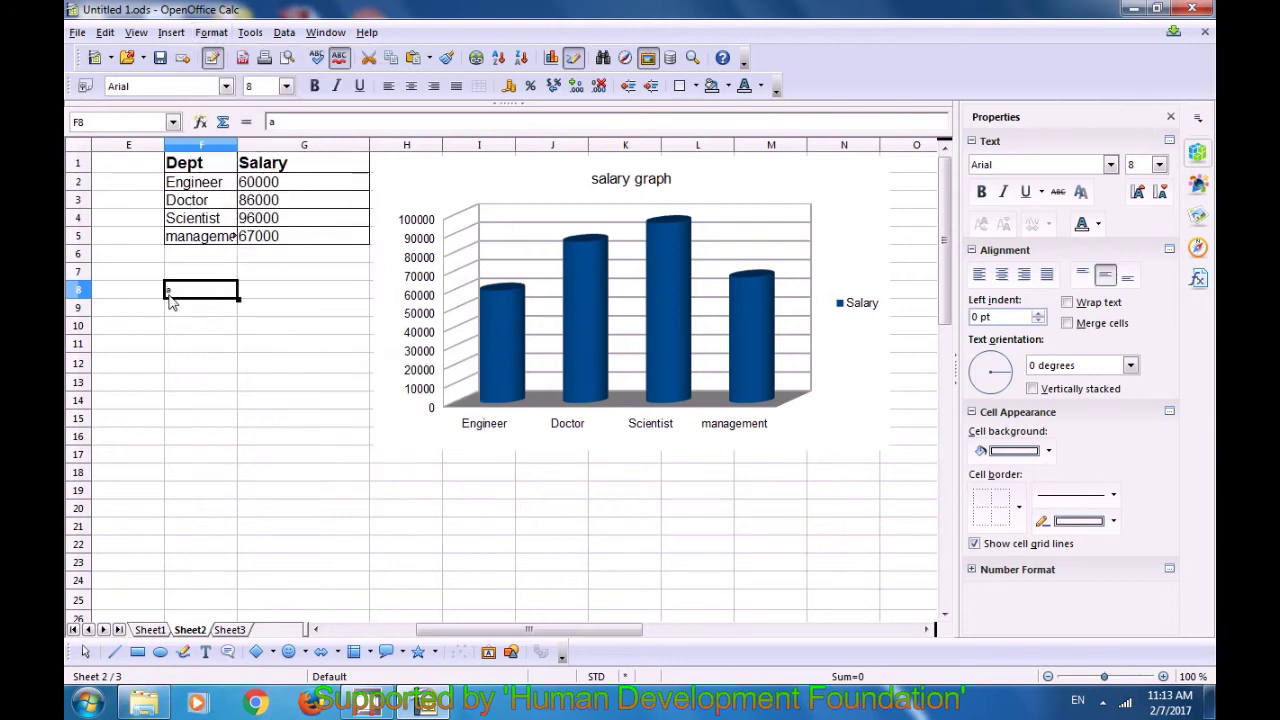
pyautogui.click(212, 34)
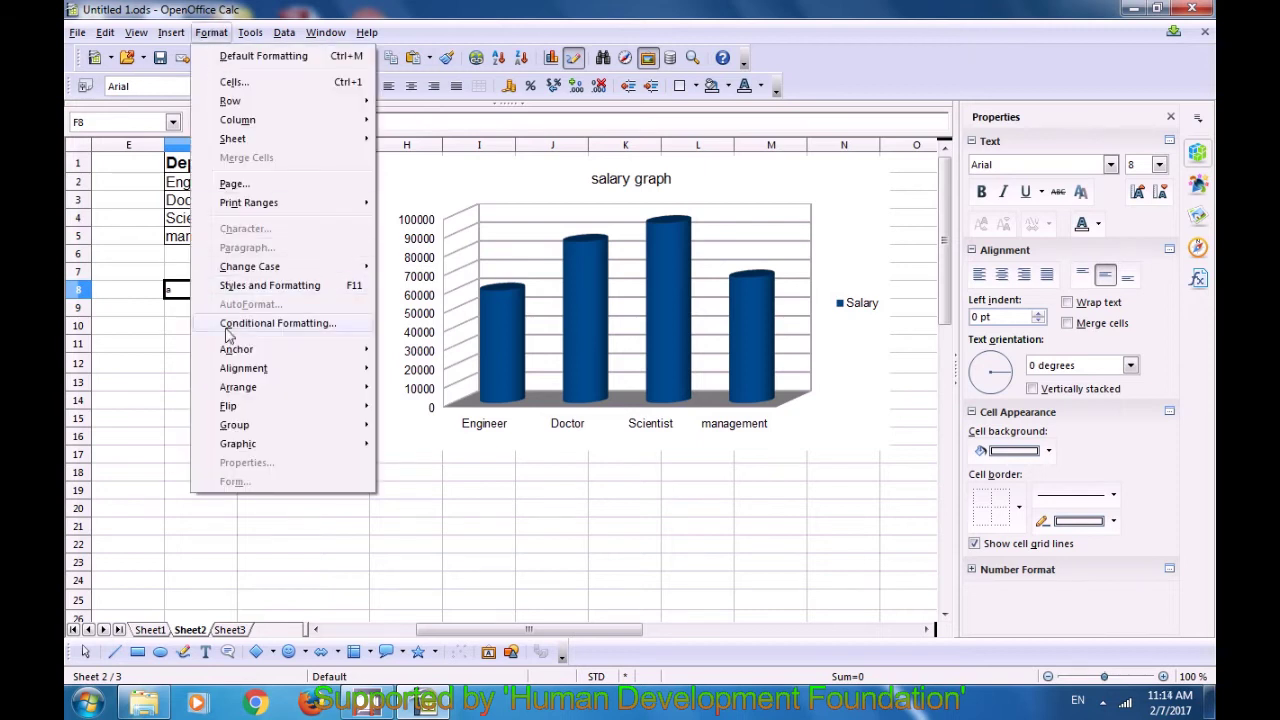
pyautogui.moveTo(236, 370)
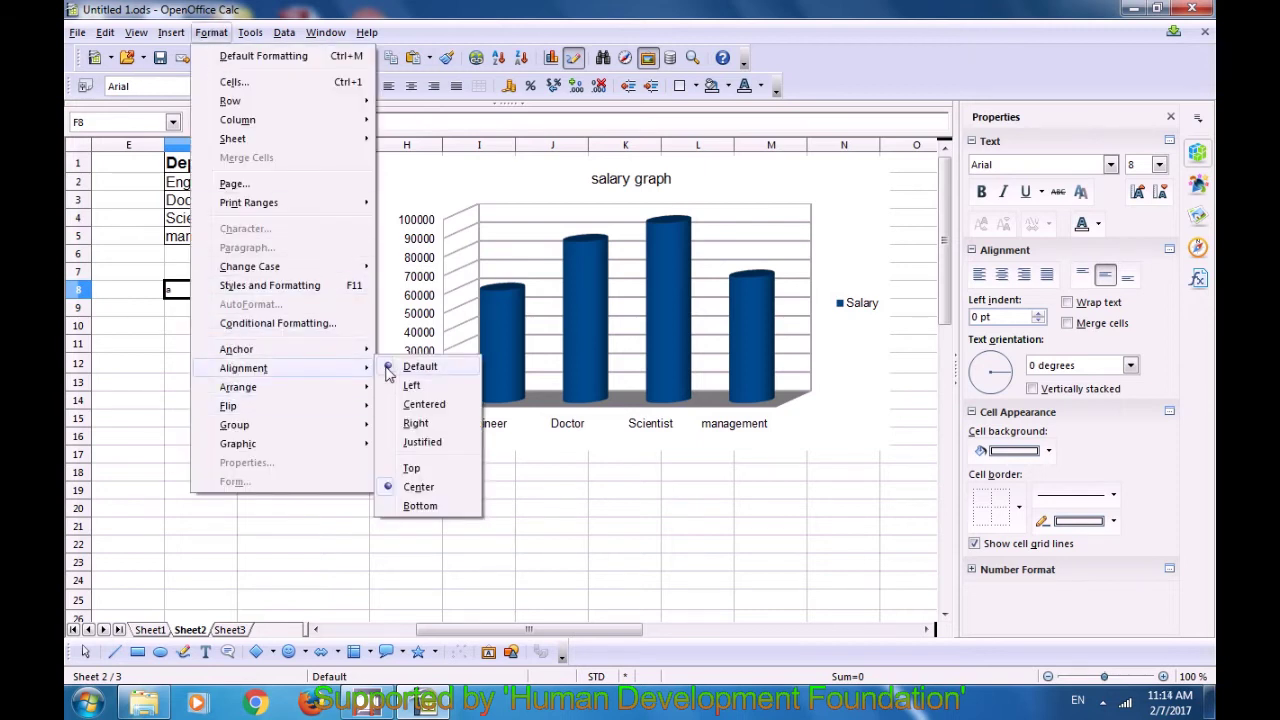
pyautogui.click(410, 507)
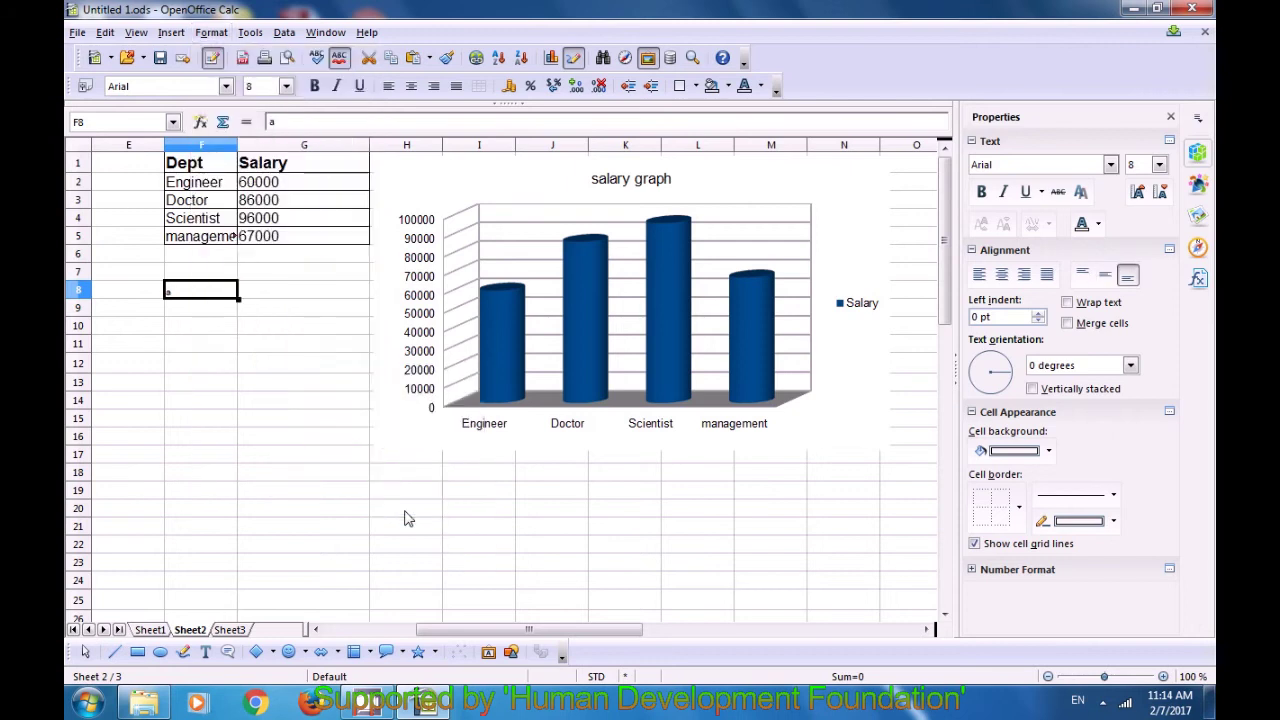
pyautogui.keyDown('shift'); pyautogui.click(180, 306); pyautogui.keyUp('shift')
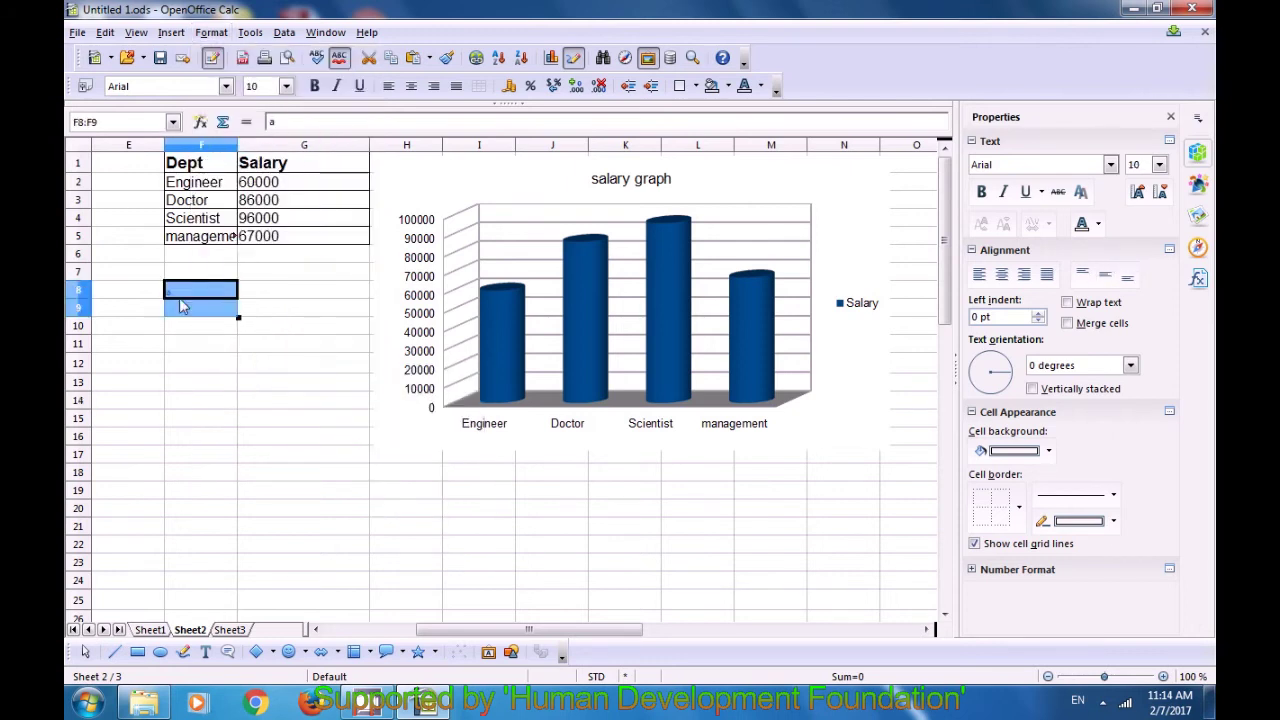
pyautogui.click(177, 361)
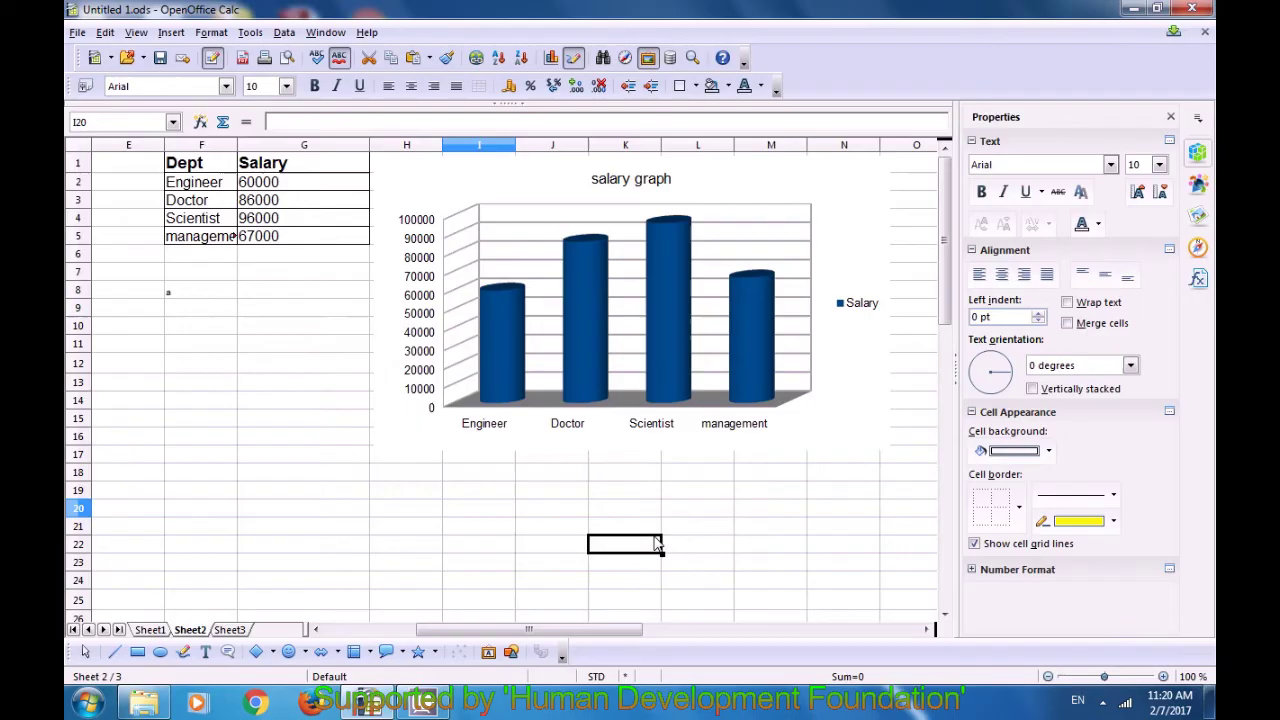
# Step: Switch to Sheet1 and arrange the desert picture to the background, behind the cells
pyautogui.click(650, 543)
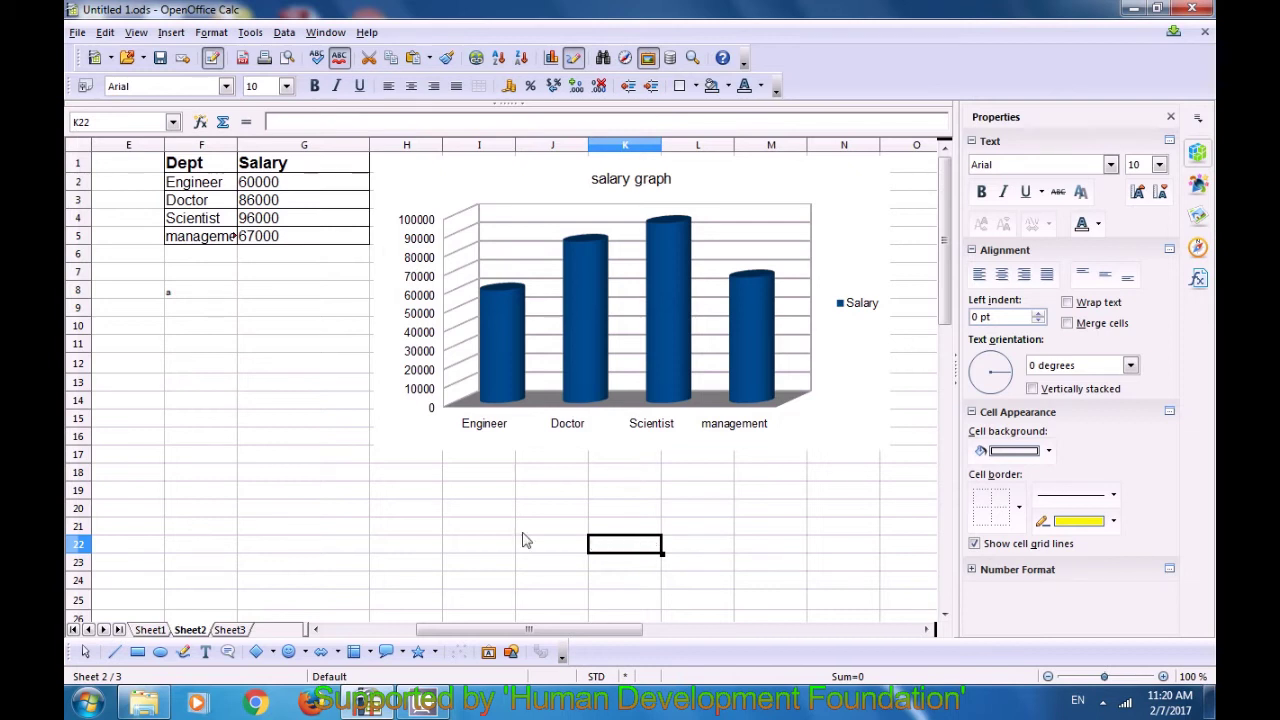
pyautogui.click(146, 630)
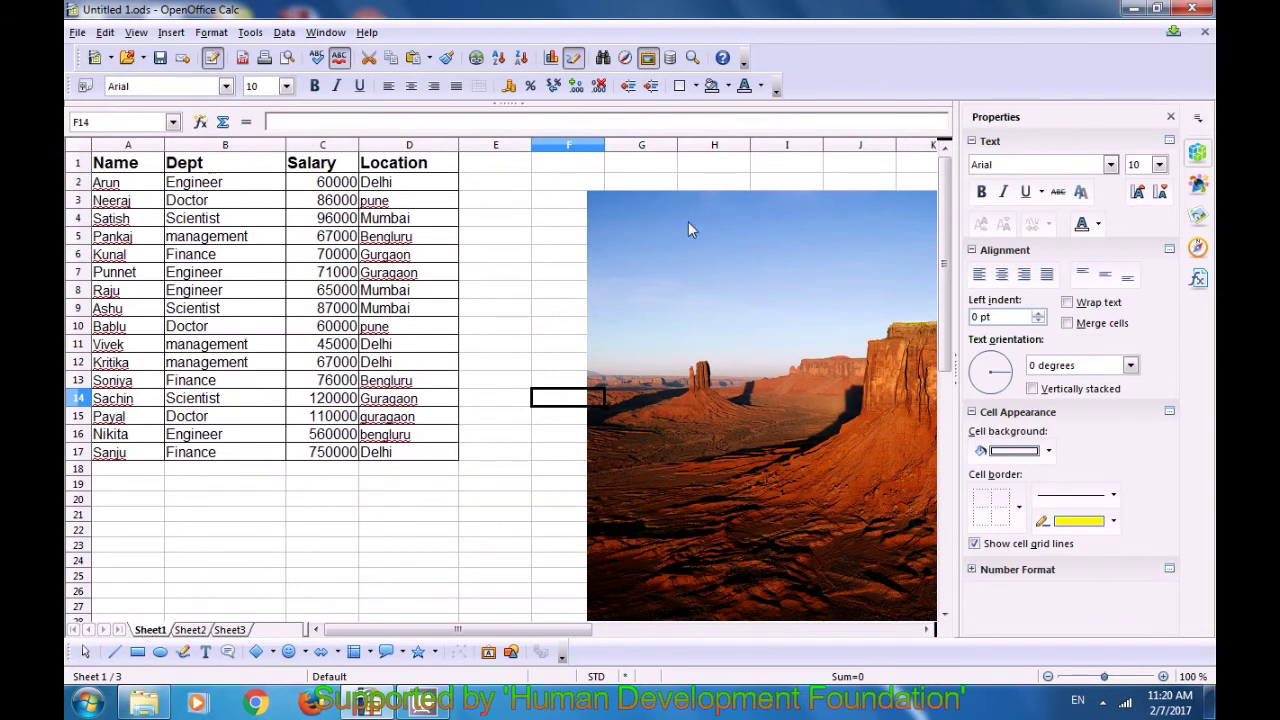
pyautogui.moveTo(590, 641); pyautogui.dragTo(636, 640)
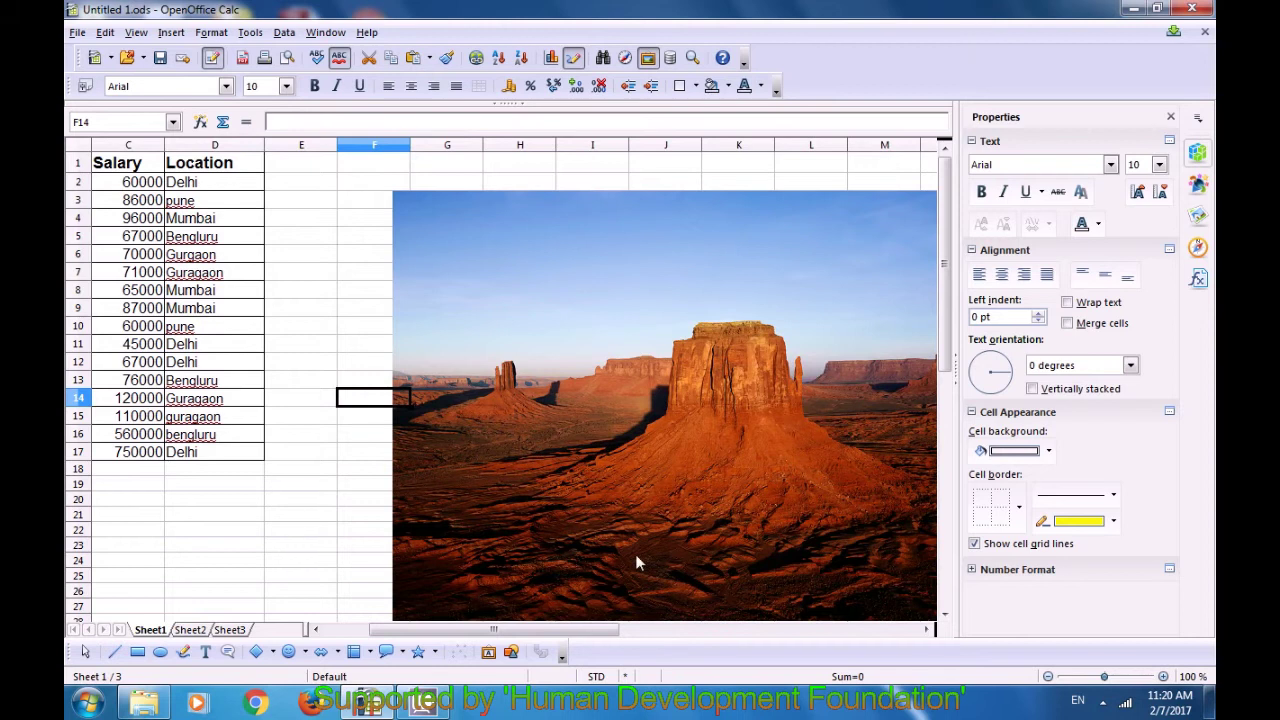
pyautogui.click(613, 426)
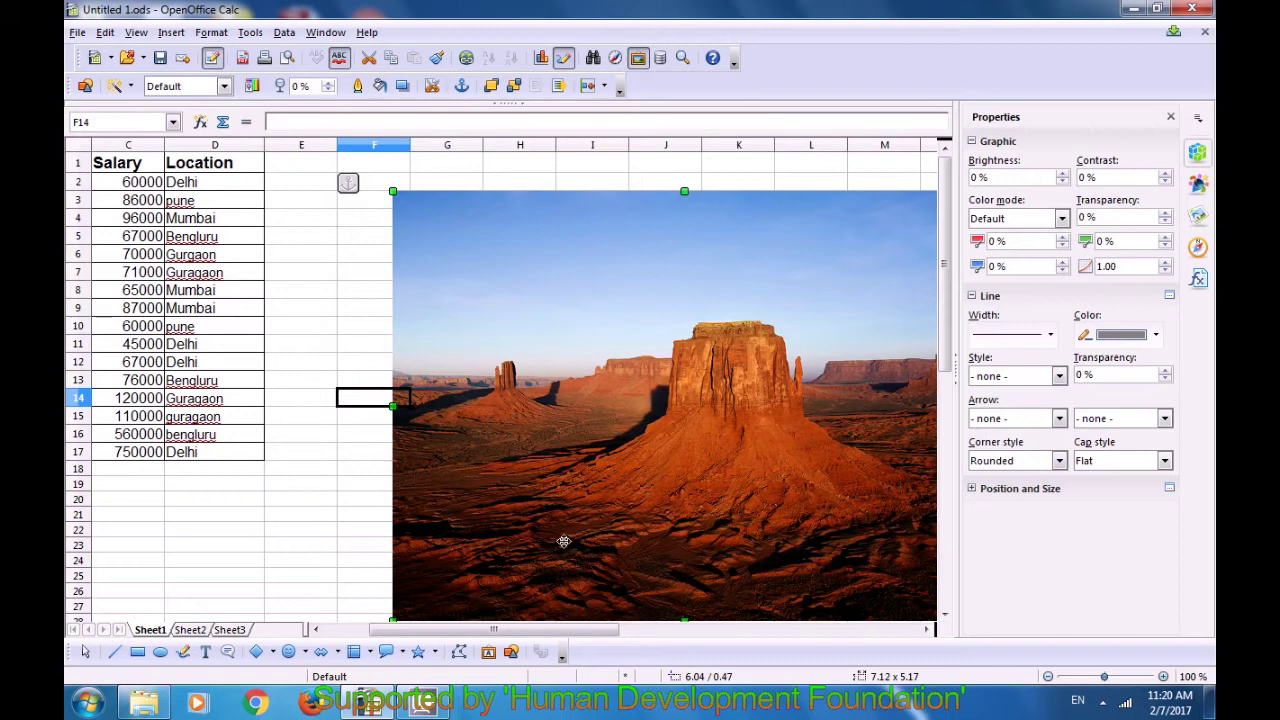
pyautogui.click(211, 33)
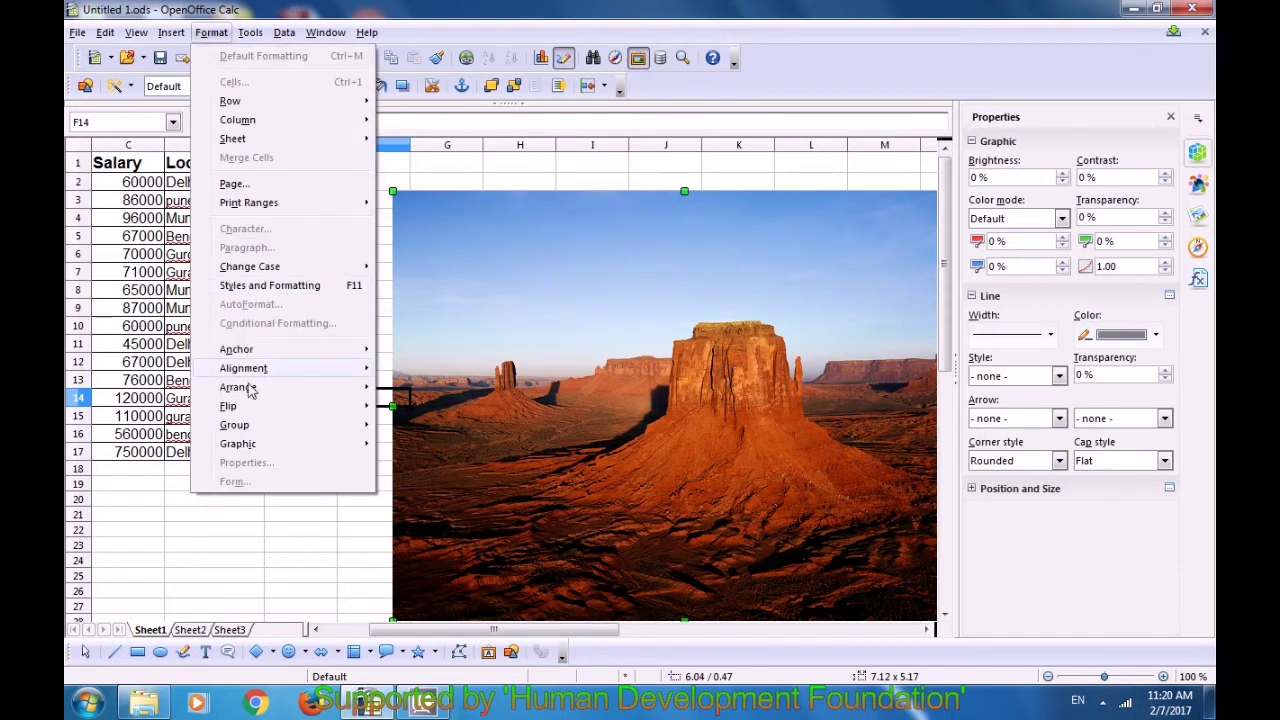
pyautogui.moveTo(251, 398)
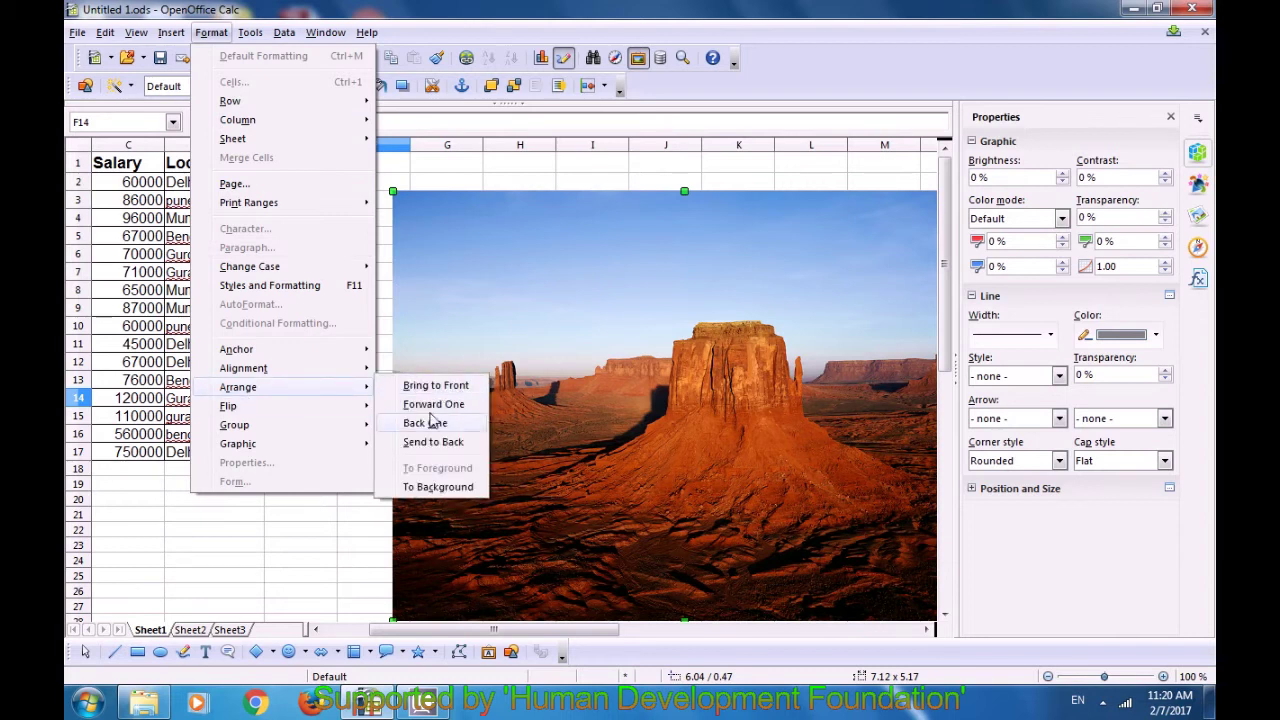
pyautogui.click(437, 487)
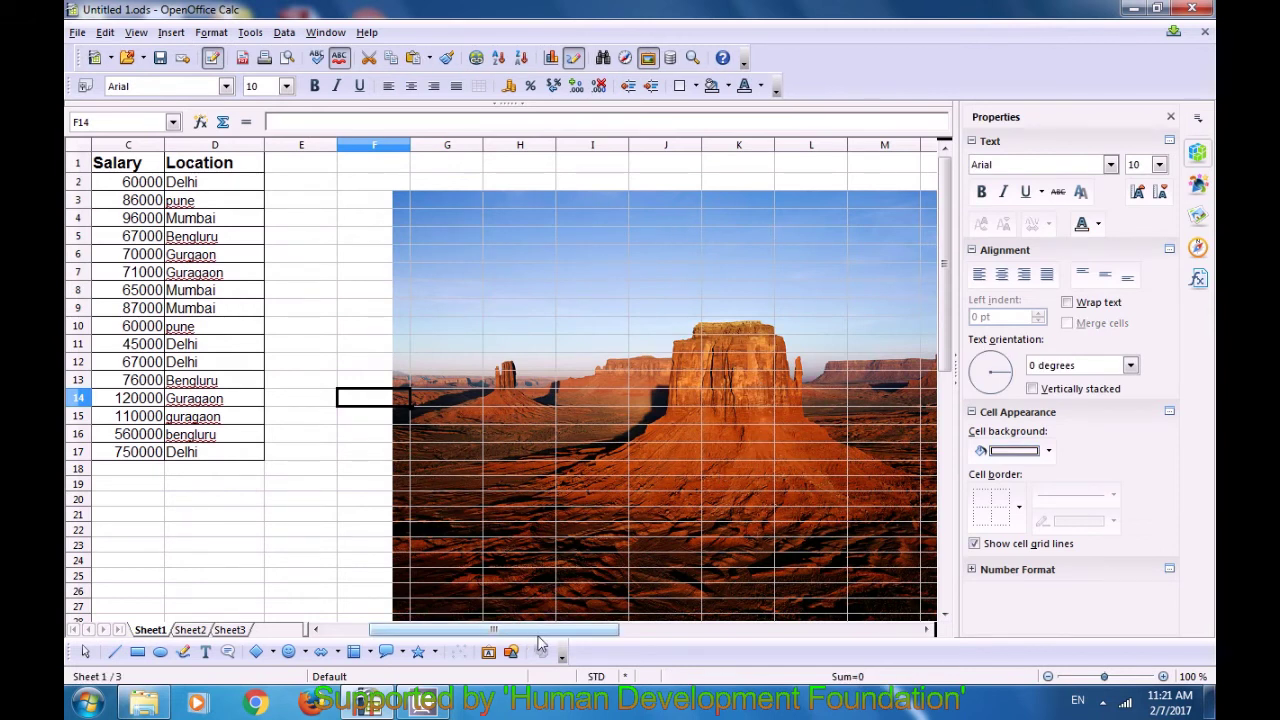
# Step: Enter "sd" in cell H4 and "ds" in cell H8, on top of the background picture
pyautogui.moveTo(520, 630); pyautogui.dragTo(552, 630)
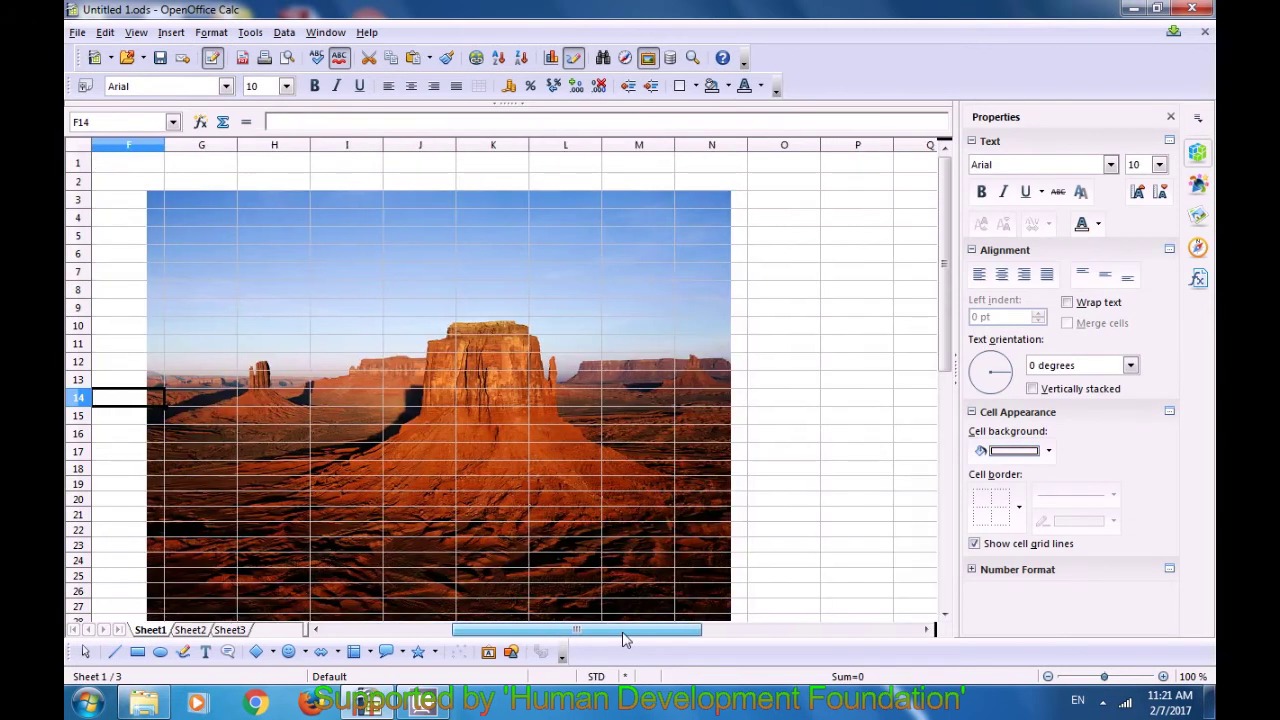
pyautogui.click(273, 222)
pyautogui.write('sd')
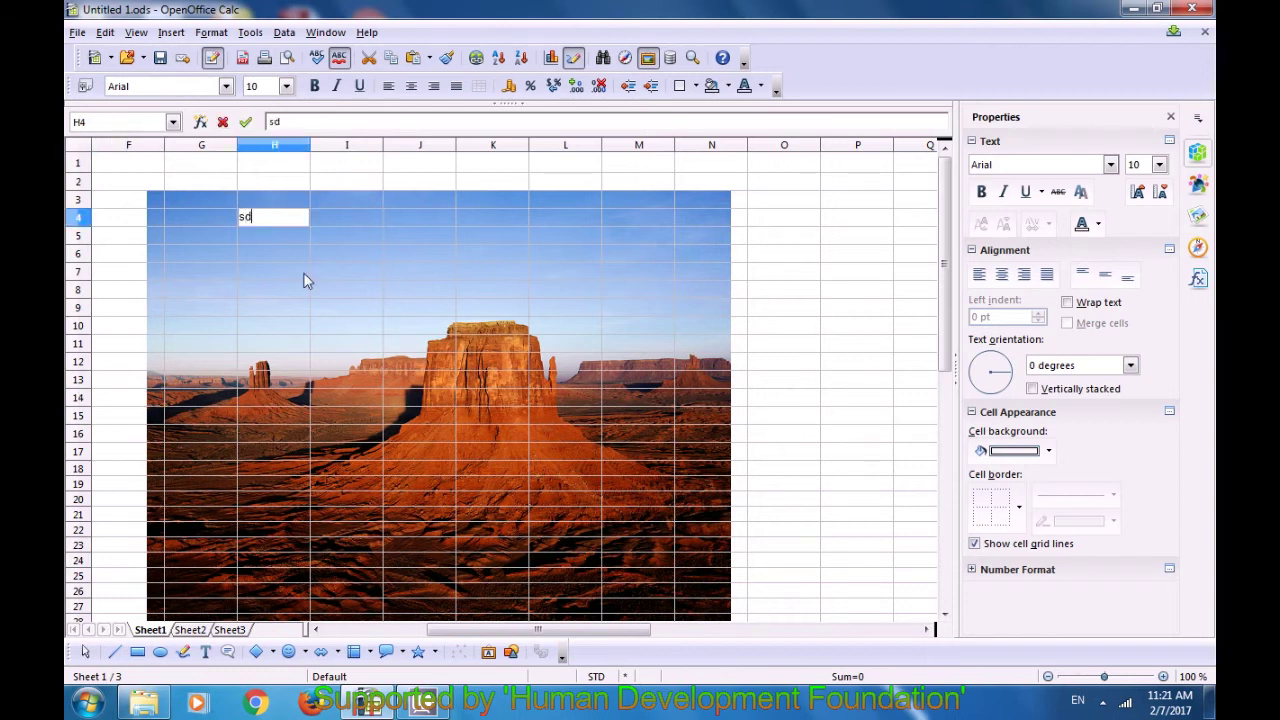
pyautogui.click(306, 290)
pyautogui.write('ds')
pyautogui.click(332, 254)
pyautogui.click(360, 218)
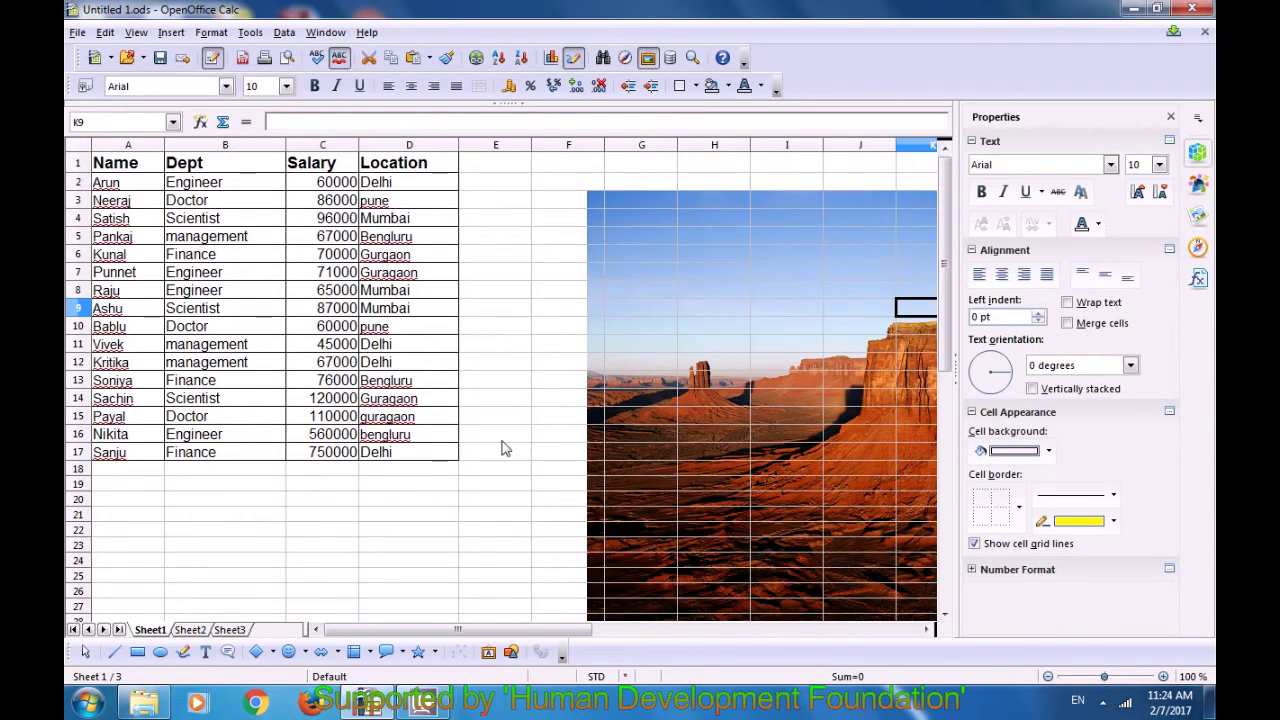
# Step: On Sheet2, draw a right triangle about 1.23 × 0.94 inches around rows 16 to 20, below the salary table
pyautogui.click(204, 630)
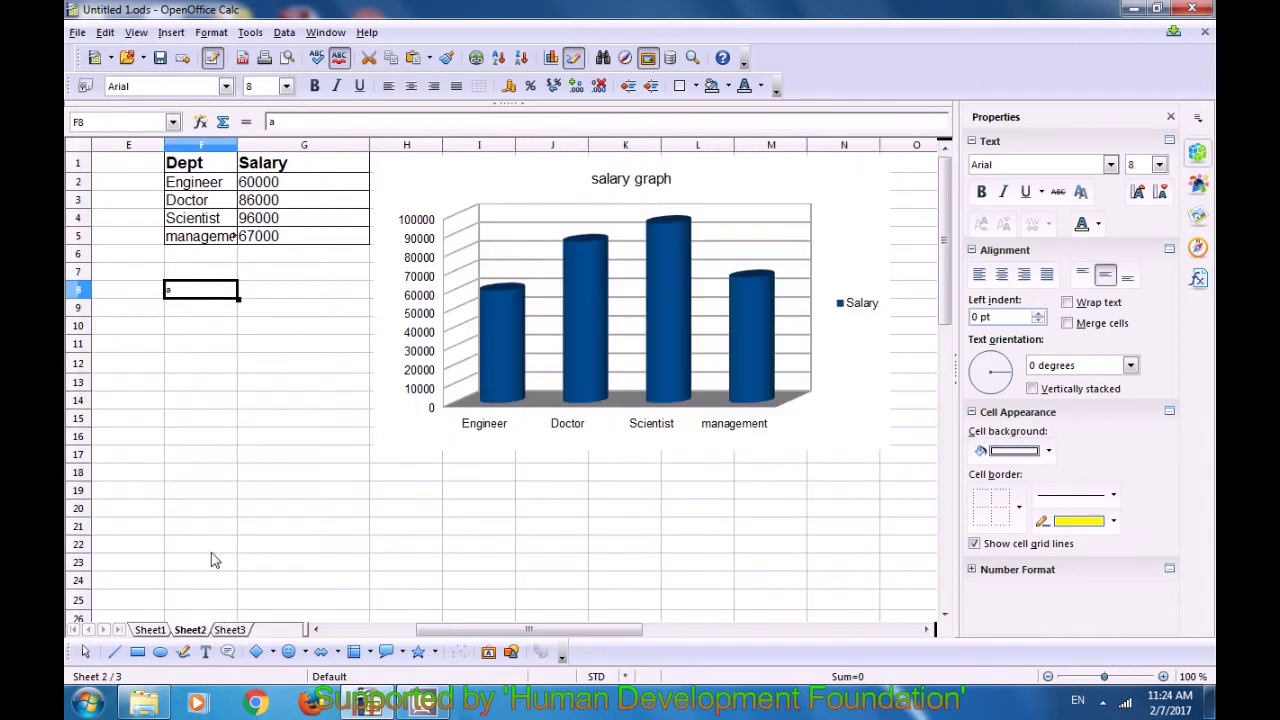
pyautogui.click(272, 653)
pyautogui.click(306, 560)
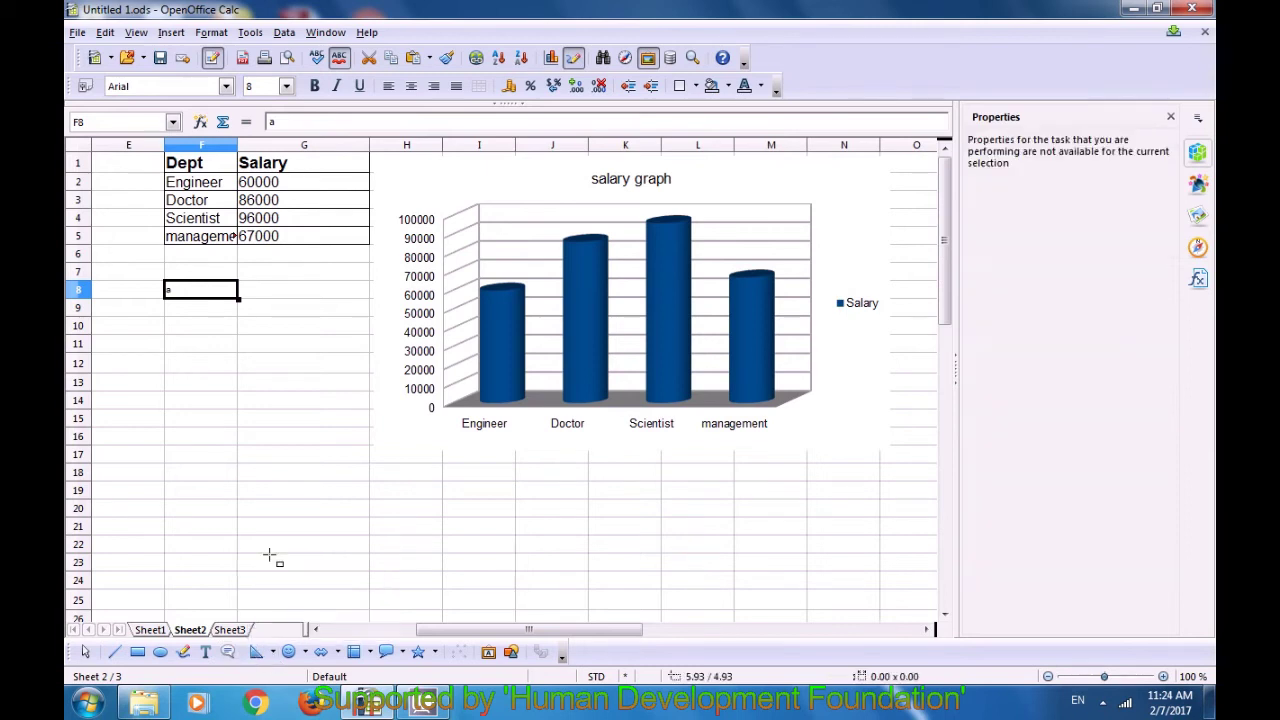
pyautogui.moveTo(151, 436)
pyautogui.mouseDown()
pyautogui.moveTo(254, 526)
pyautogui.moveTo(253, 514)
pyautogui.mouseUp()
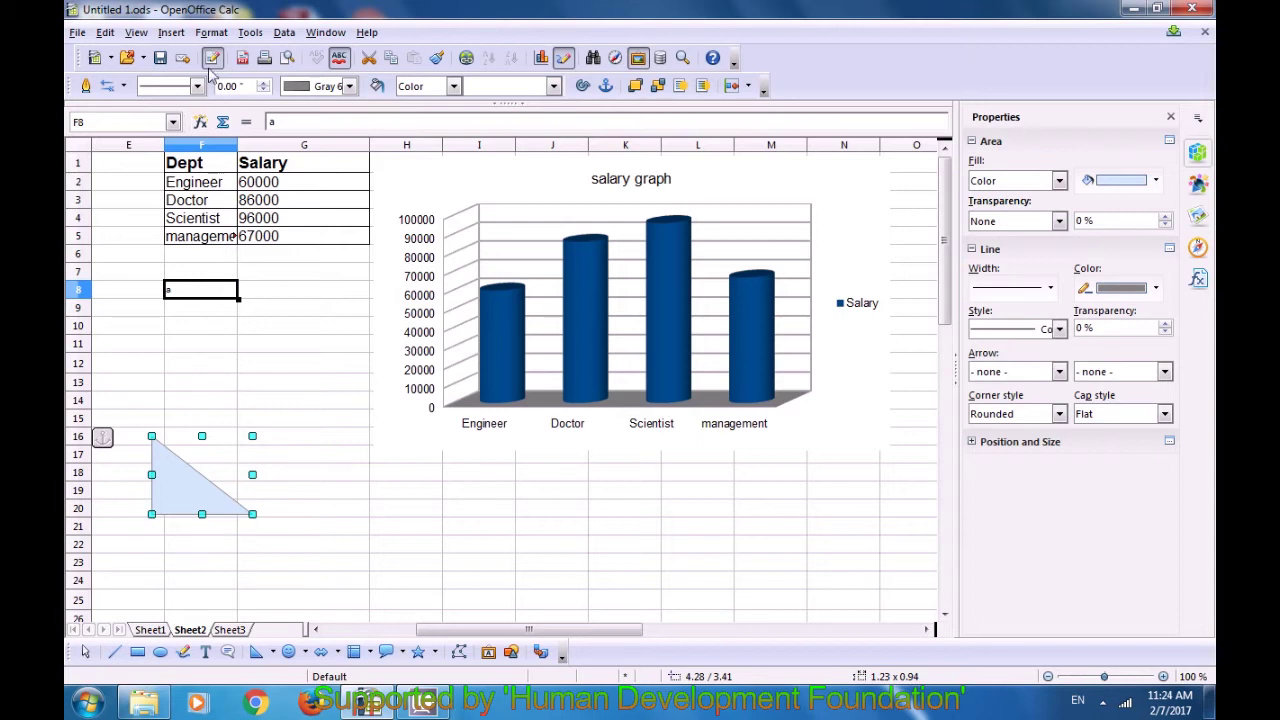
# Step: Flip the triangle vertically and then horizontally, and deselect it
pyautogui.click(211, 32)
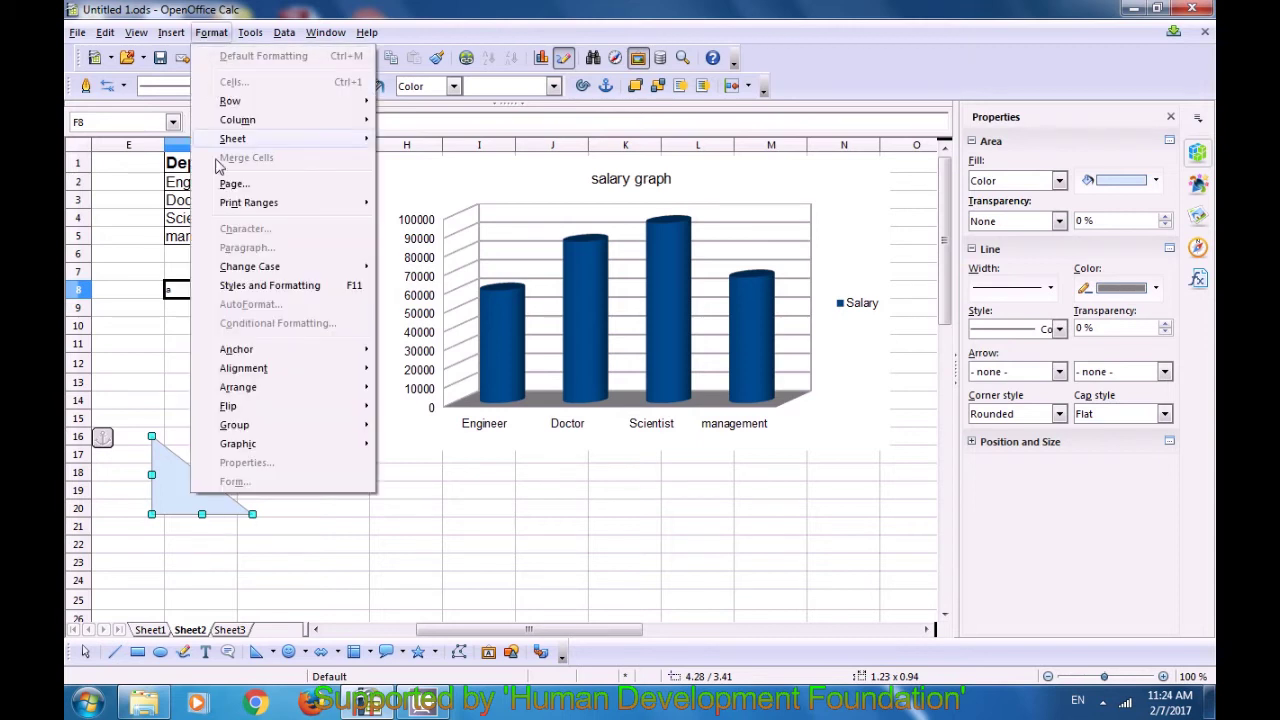
pyautogui.moveTo(247, 407)
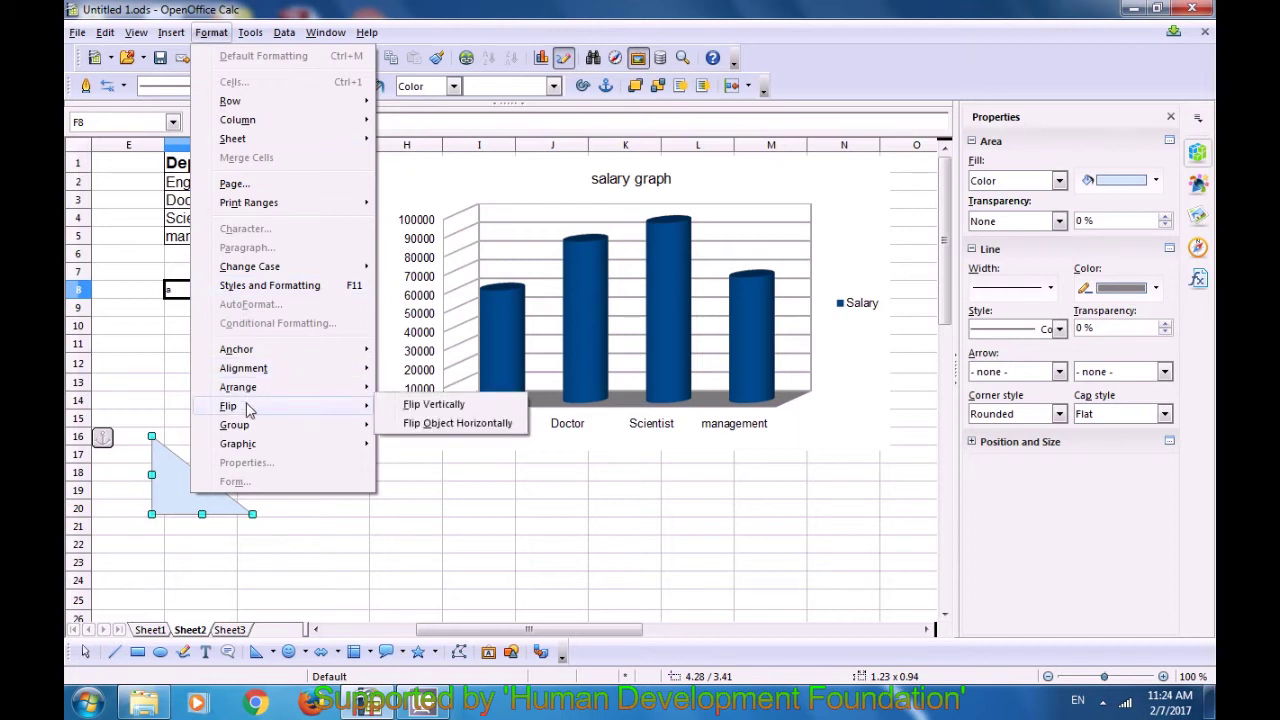
pyautogui.click(435, 424)
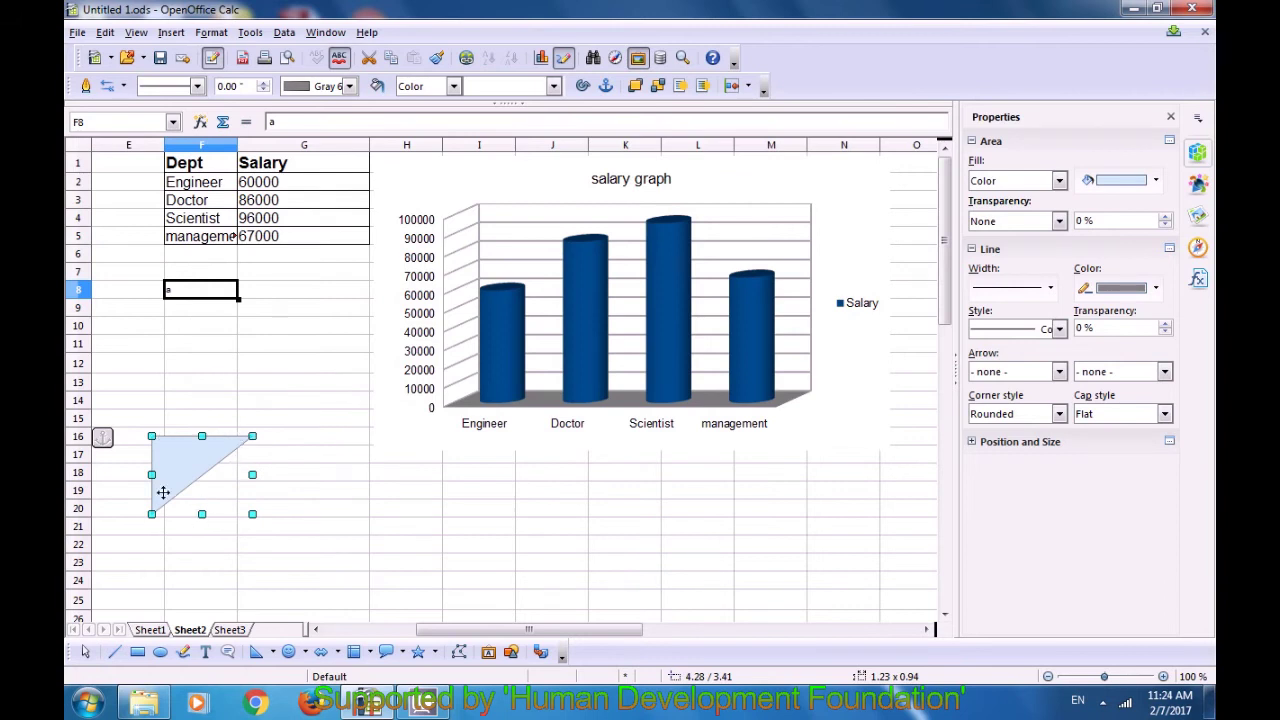
pyautogui.click(212, 33)
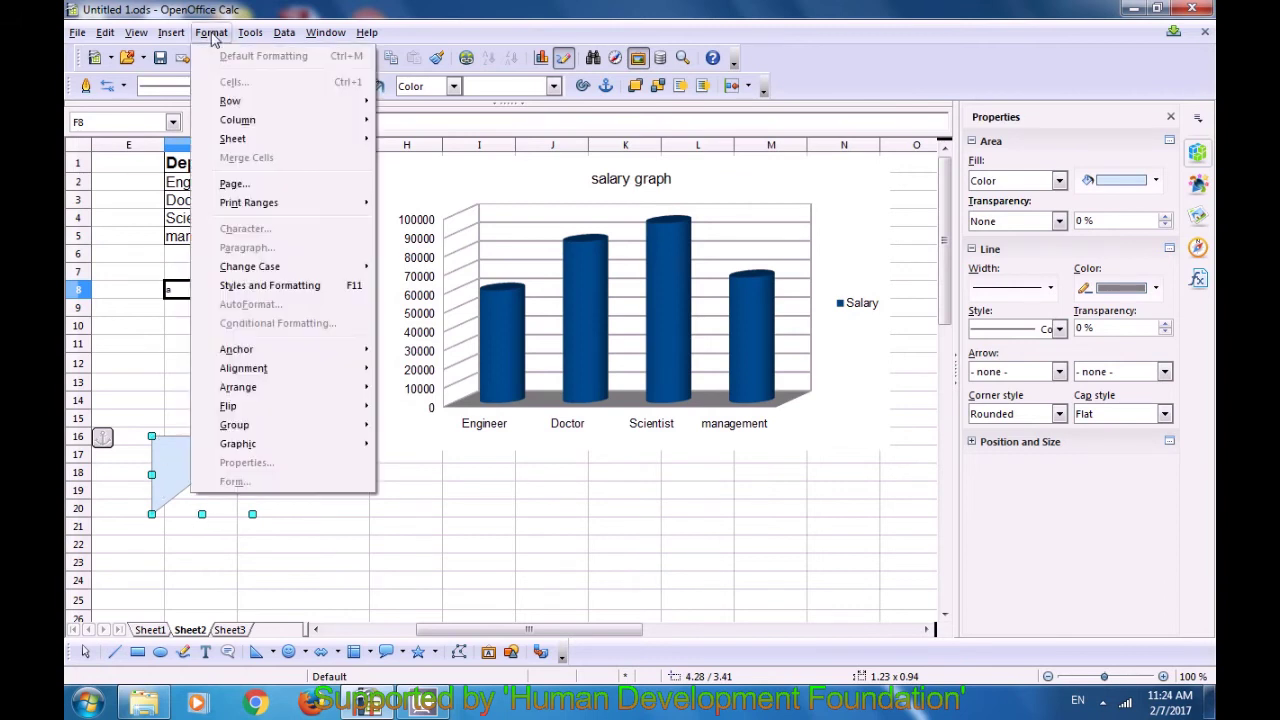
pyautogui.moveTo(247, 408)
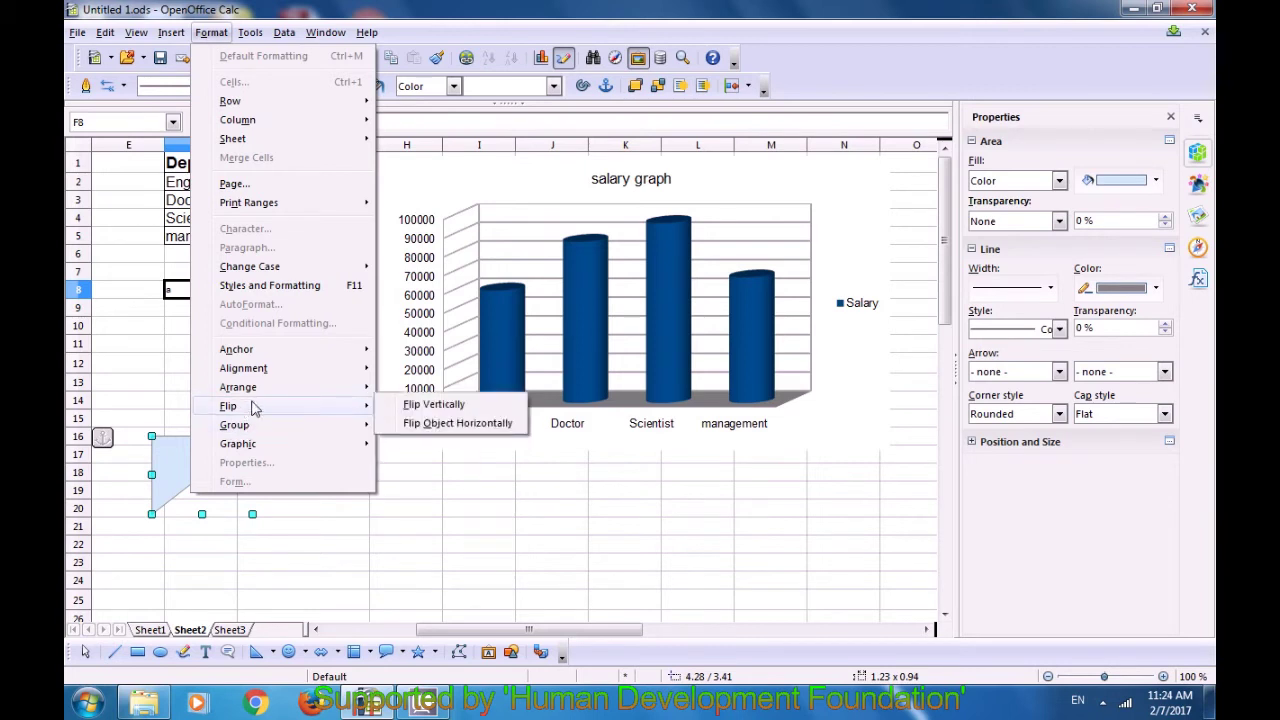
pyautogui.click(427, 425)
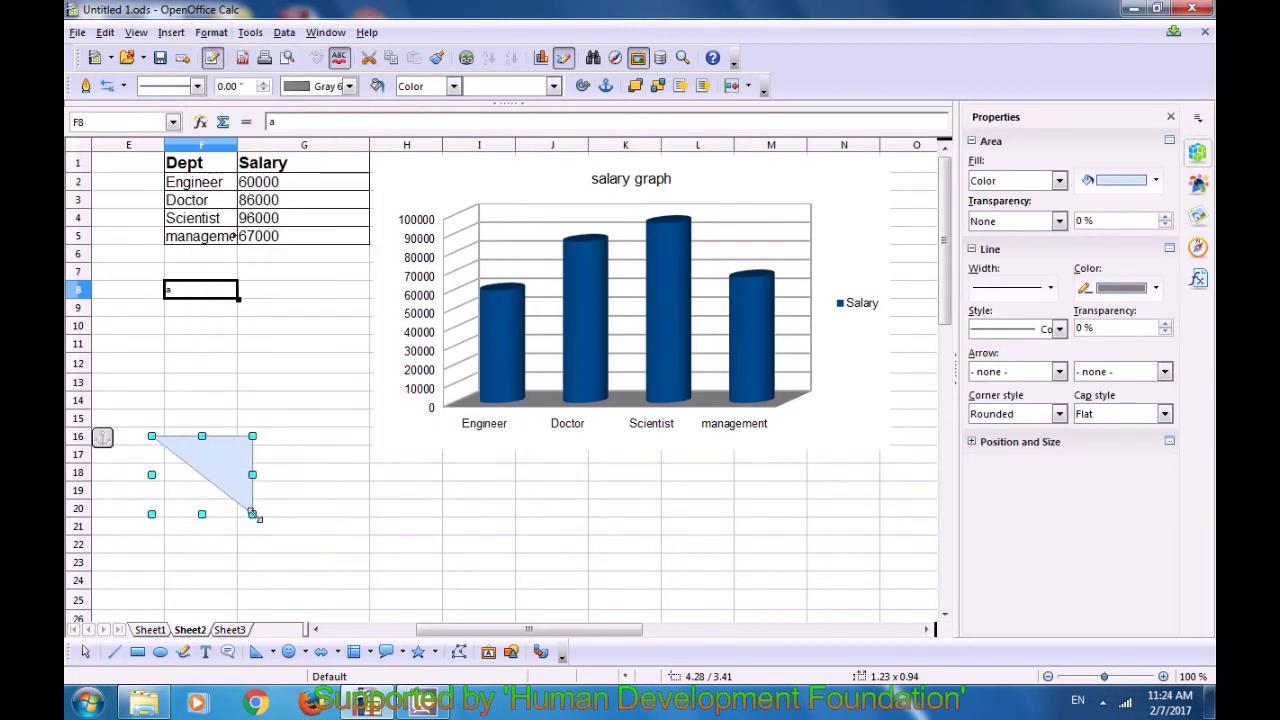
pyautogui.press('Escape')
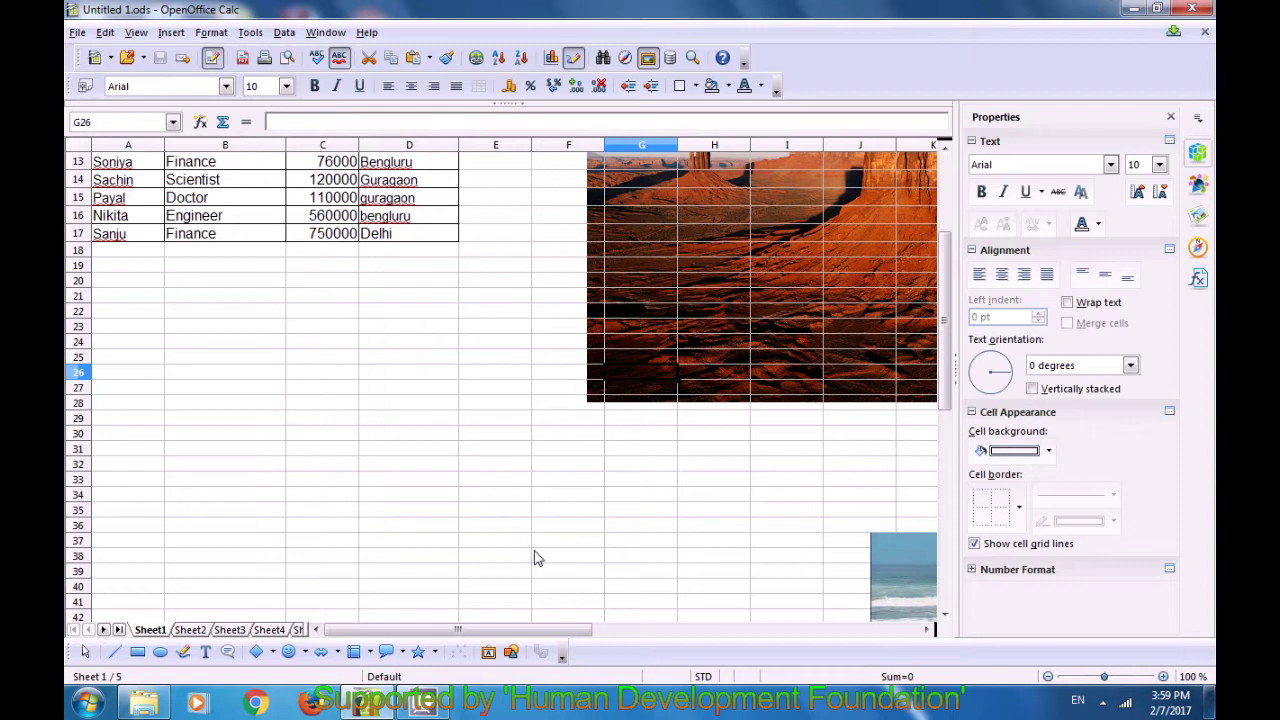
# Step: On Sheet1, draw a diamond below the table around rows 35 to 40 and a smiley face about 1.40 × 1.03 inches beside it
pyautogui.click(258, 651)
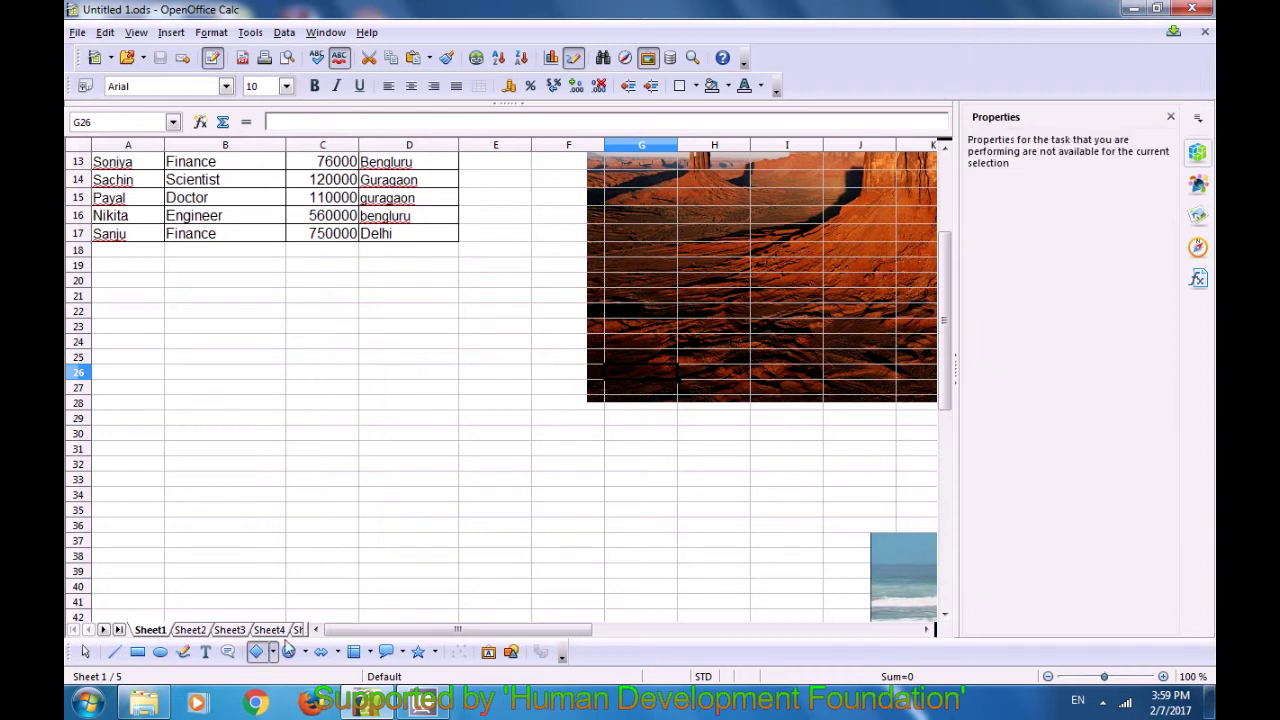
pyautogui.click(288, 651)
pyautogui.moveTo(344, 504); pyautogui.dragTo(465, 591)
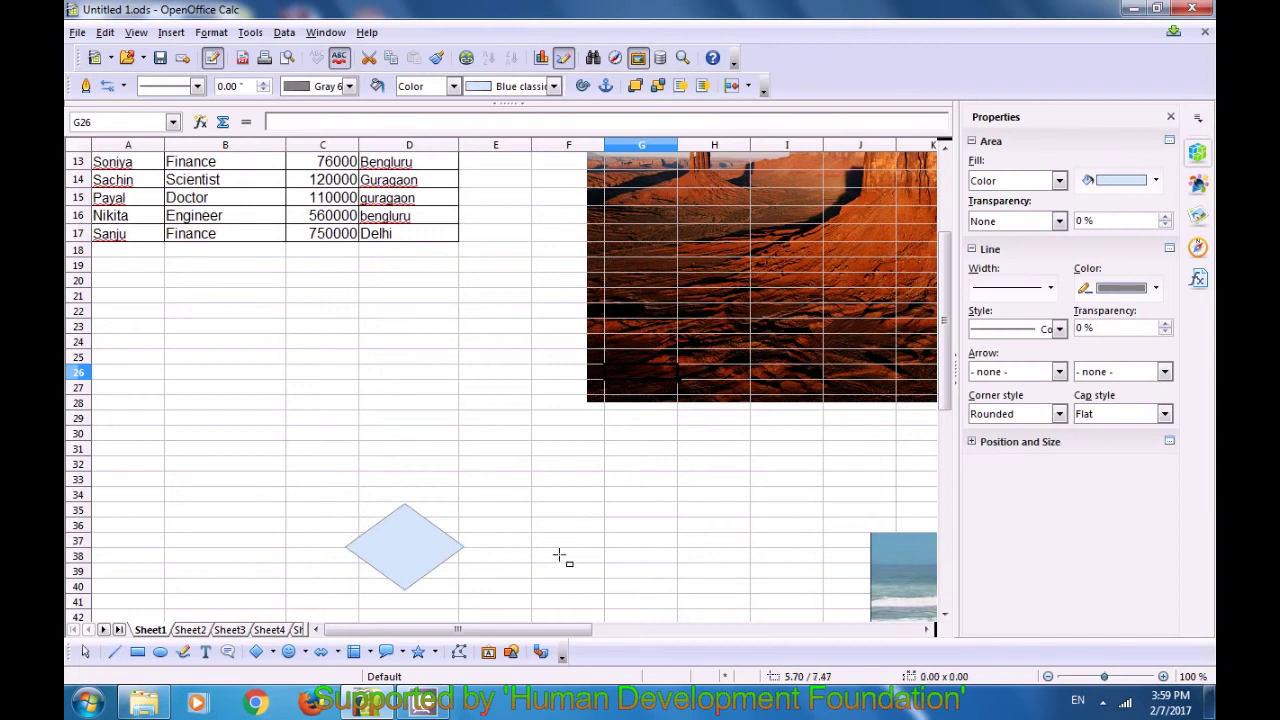
pyautogui.press('Escape')
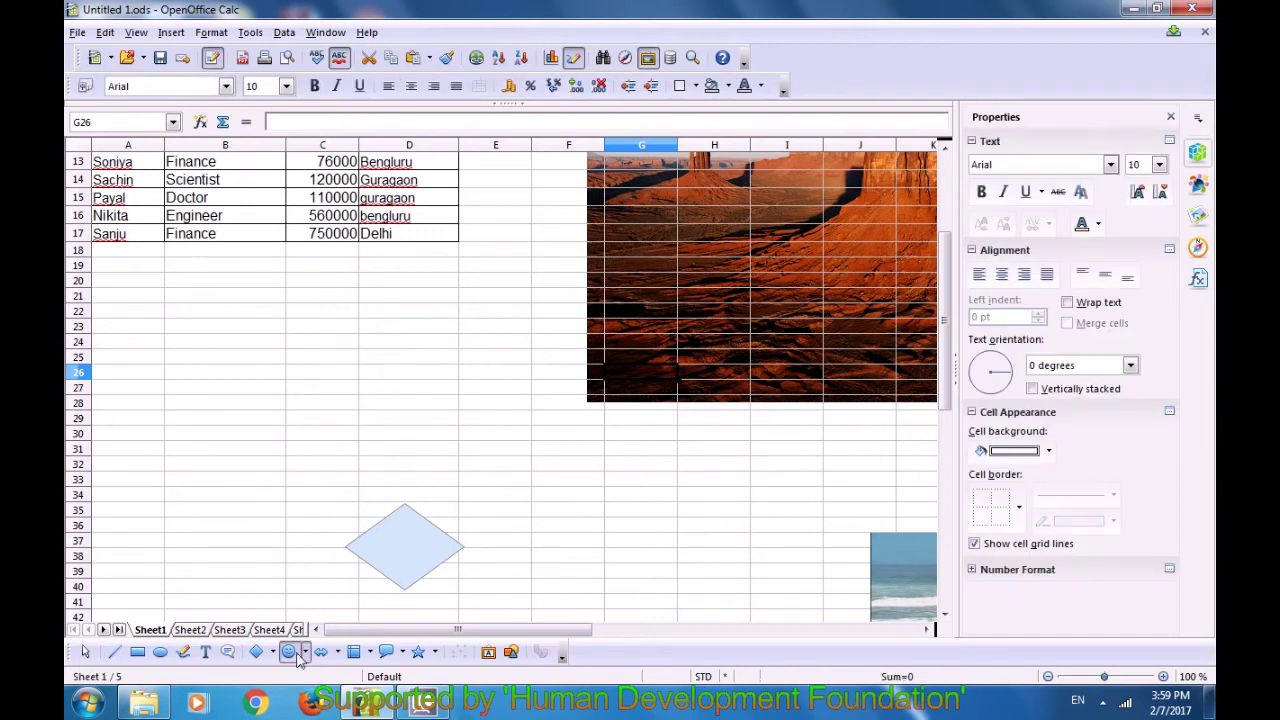
pyautogui.click(292, 653)
pyautogui.moveTo(534, 511); pyautogui.dragTo(649, 596)
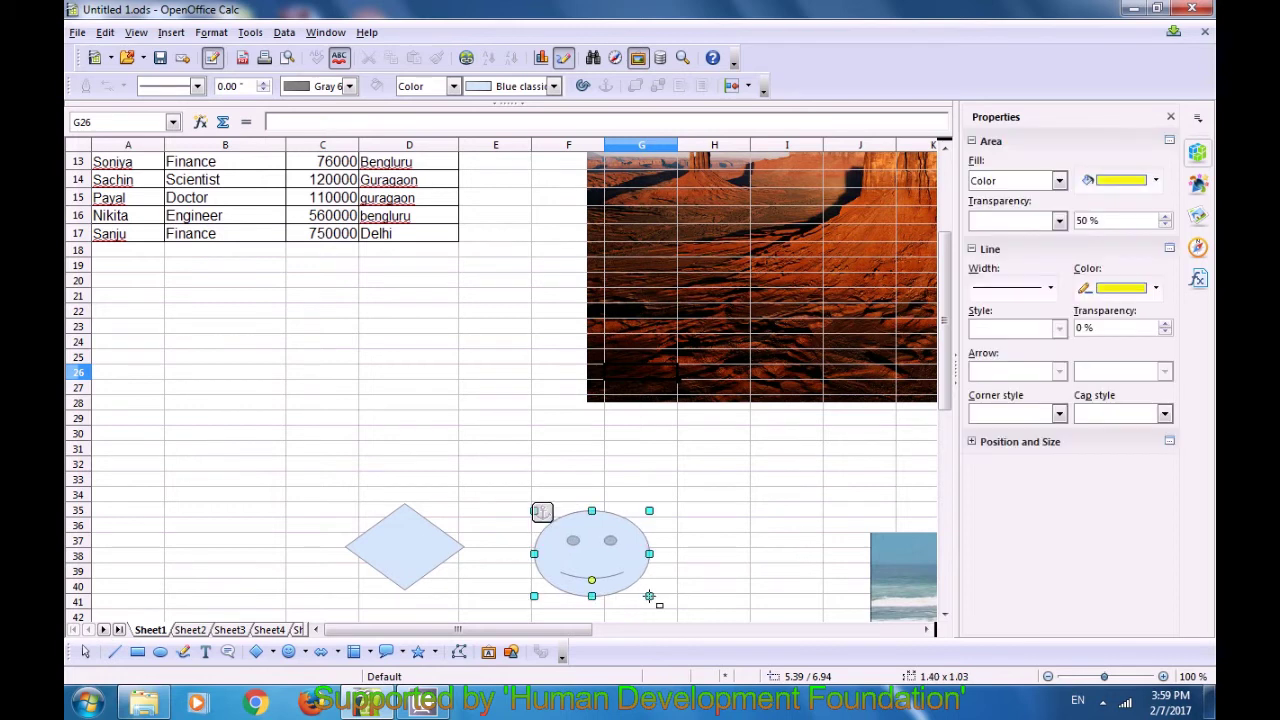
pyautogui.click(731, 573)
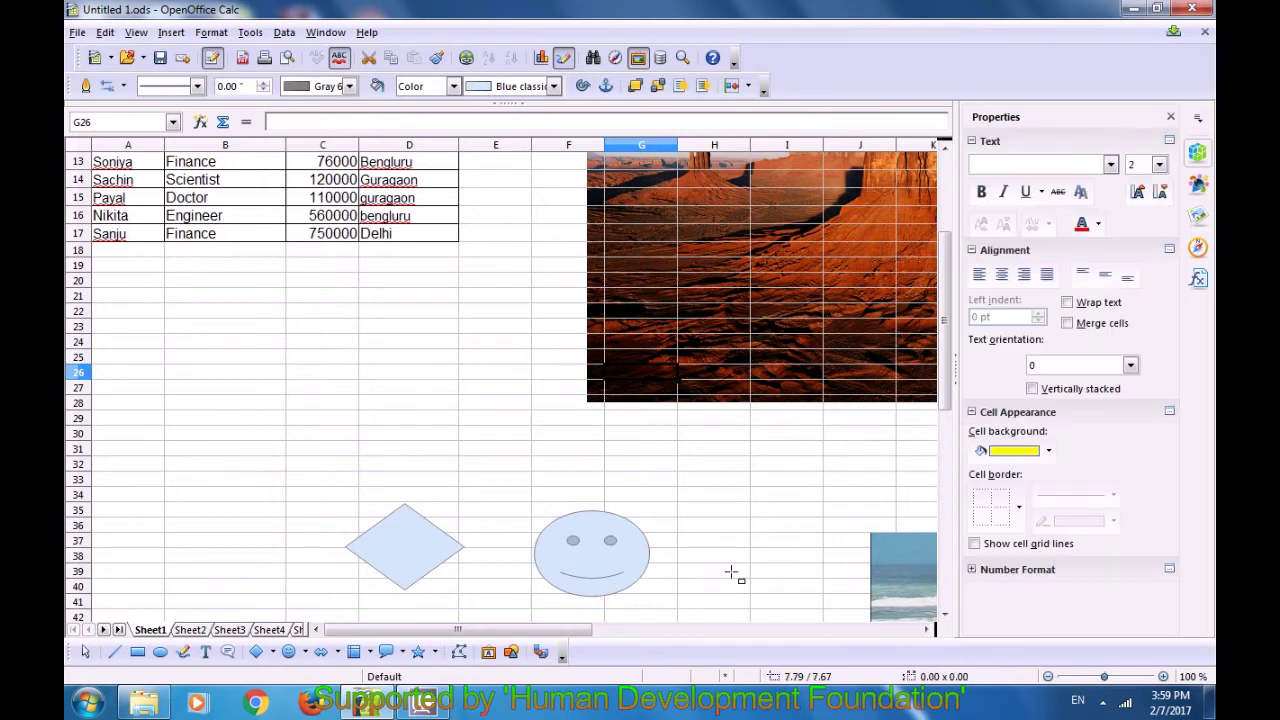
# Step: Select the diamond and the smiley face together, group them into one object, and deselect the group
pyautogui.click(422, 557)
pyautogui.click(586, 572)
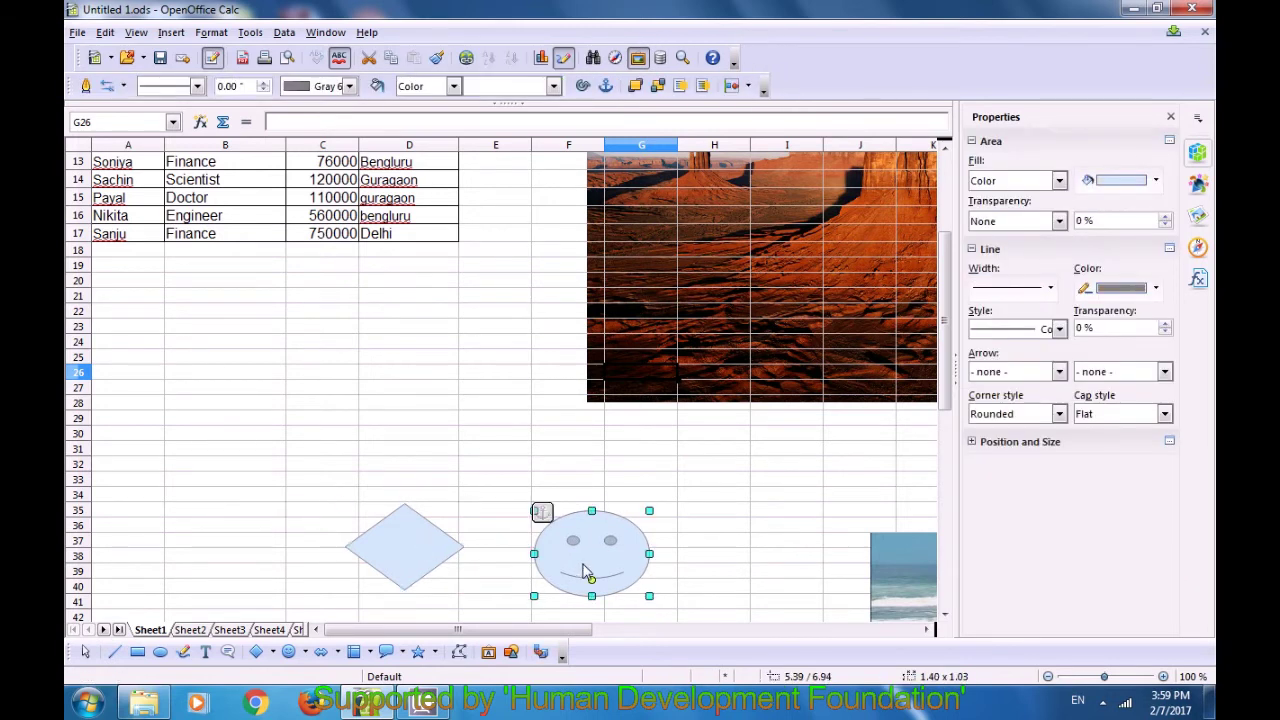
pyautogui.click(416, 555)
pyautogui.click(566, 565)
pyautogui.keyDown('shift'); pyautogui.click(429, 553); pyautogui.keyUp('shift')
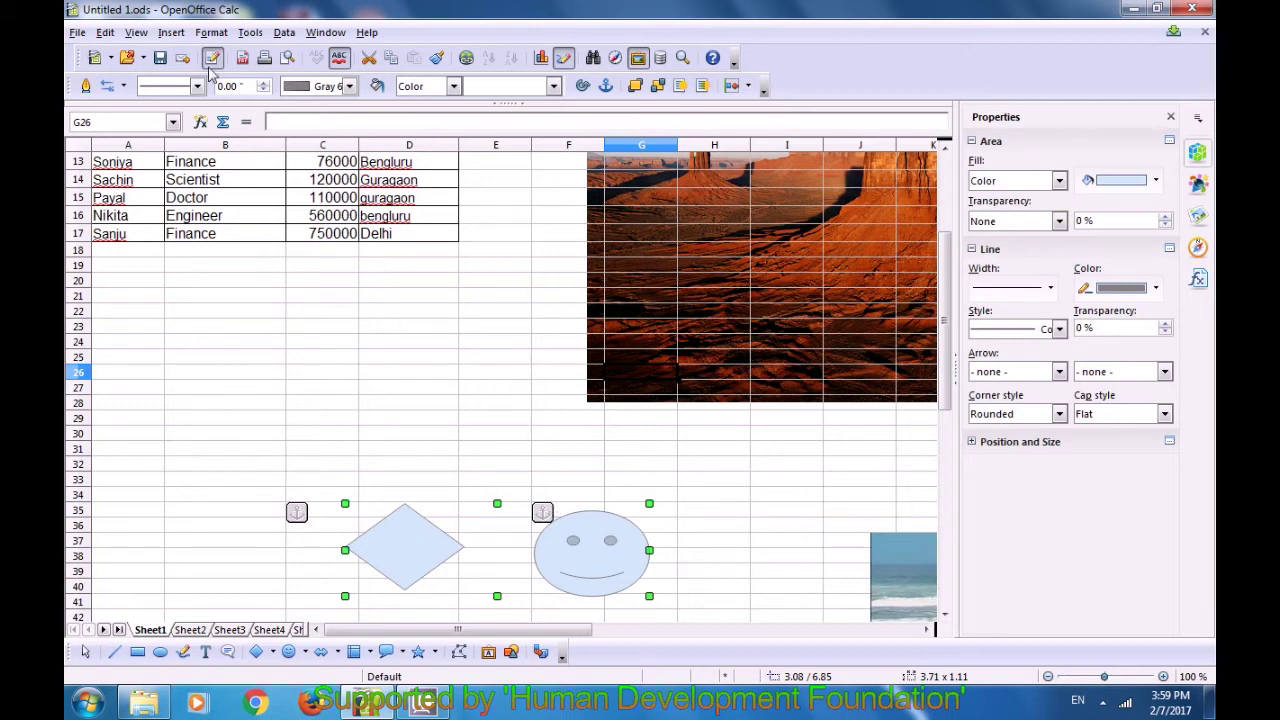
pyautogui.click(207, 38)
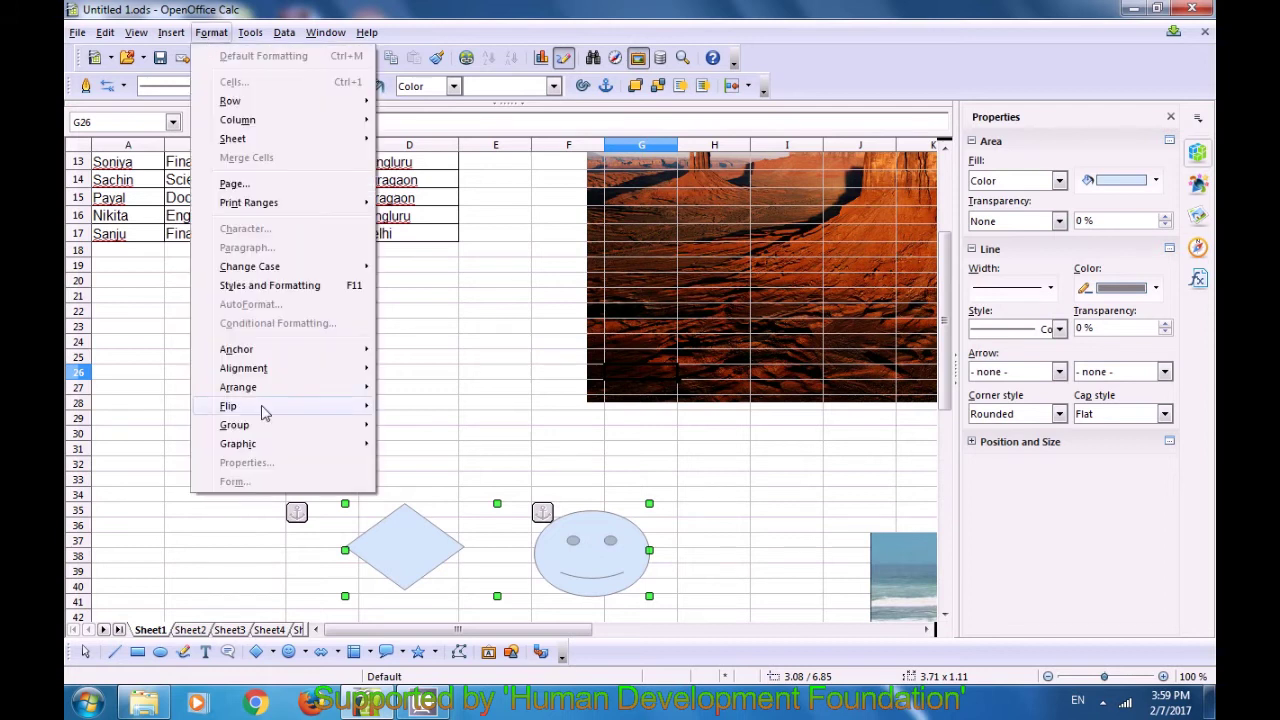
pyautogui.moveTo(265, 427)
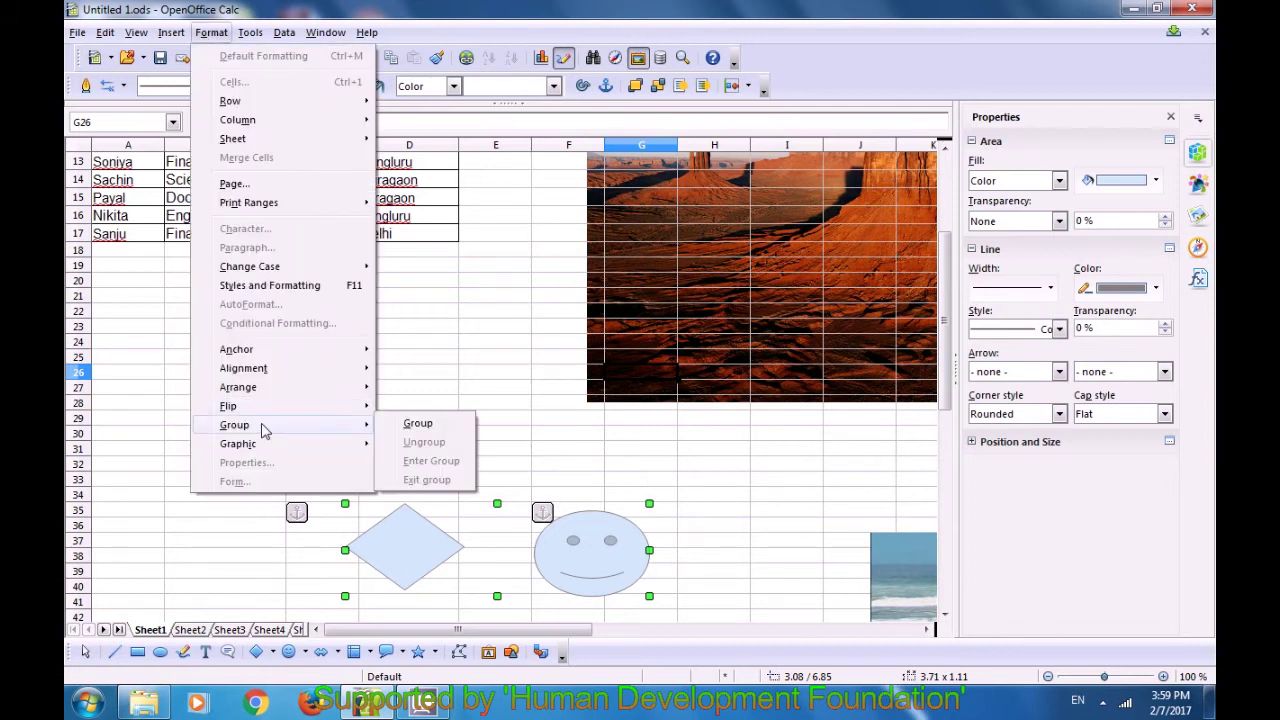
pyautogui.click(430, 428)
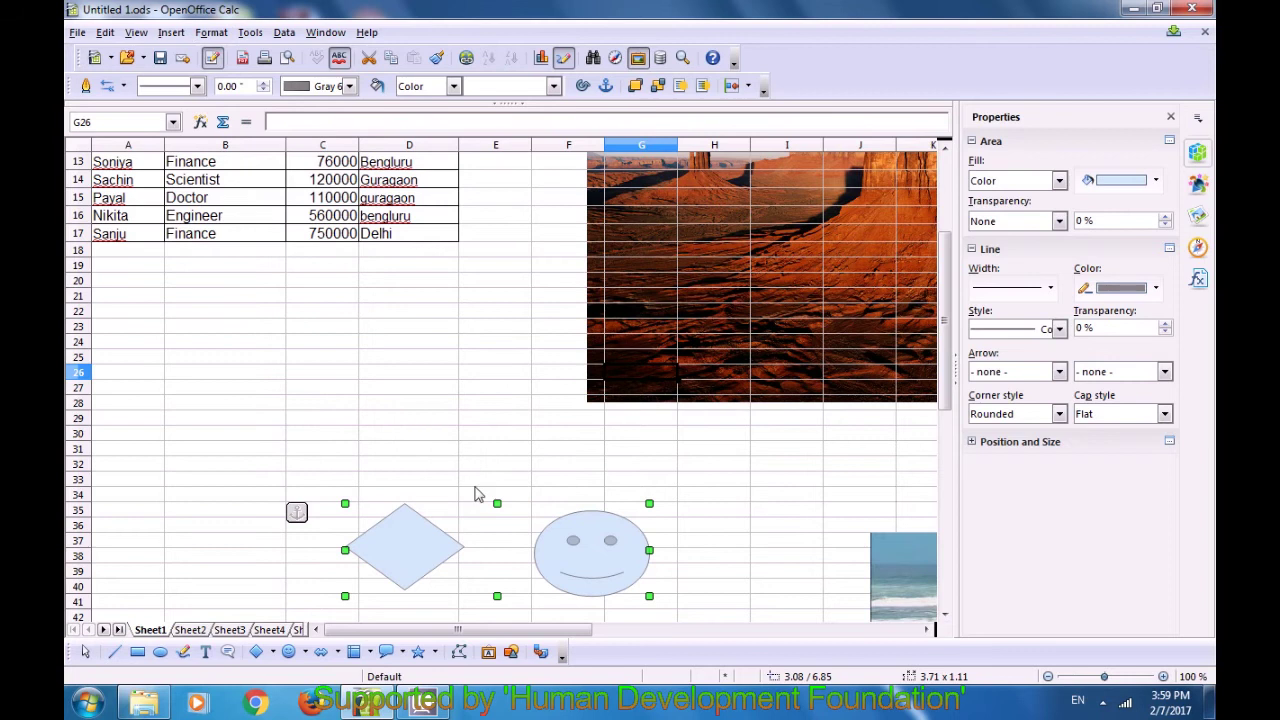
pyautogui.click(723, 559)
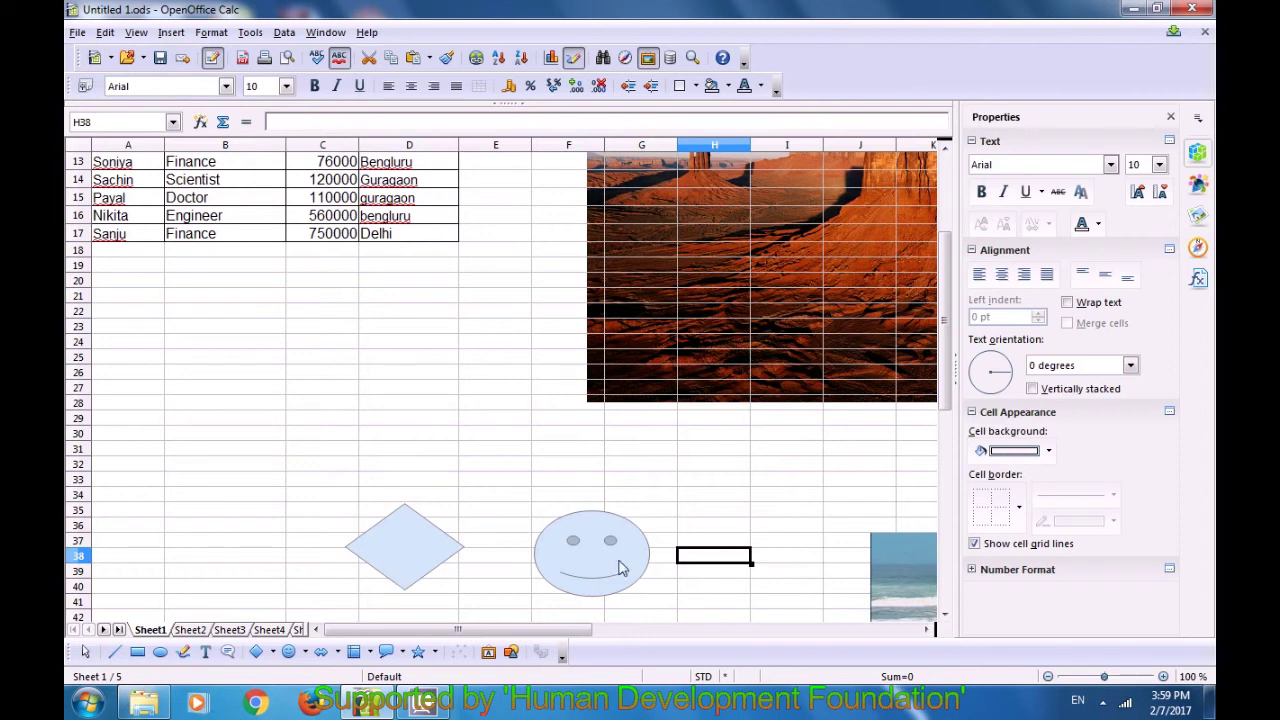
# Step: Move the grouped shapes as one object up to about rows 26 to 32, and down to rows 32 to 38 in columns B to E
pyautogui.click(400, 566)
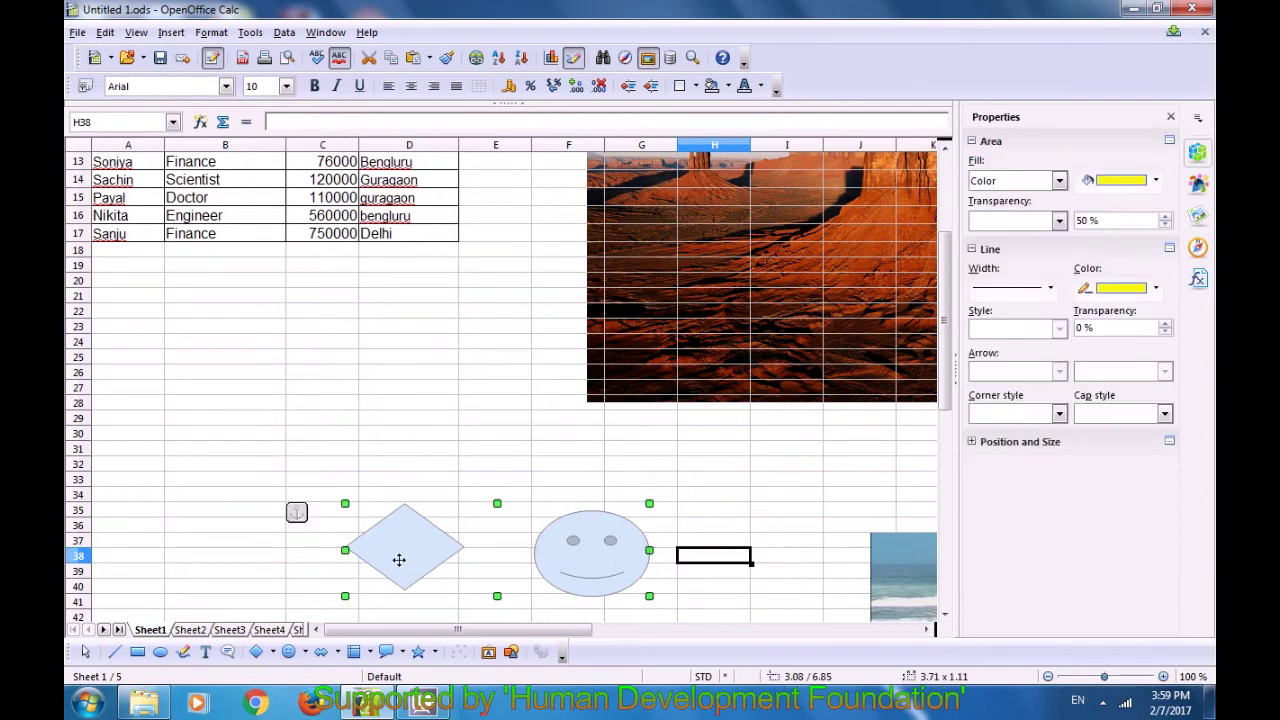
pyautogui.moveTo(395, 554); pyautogui.dragTo(244, 436)
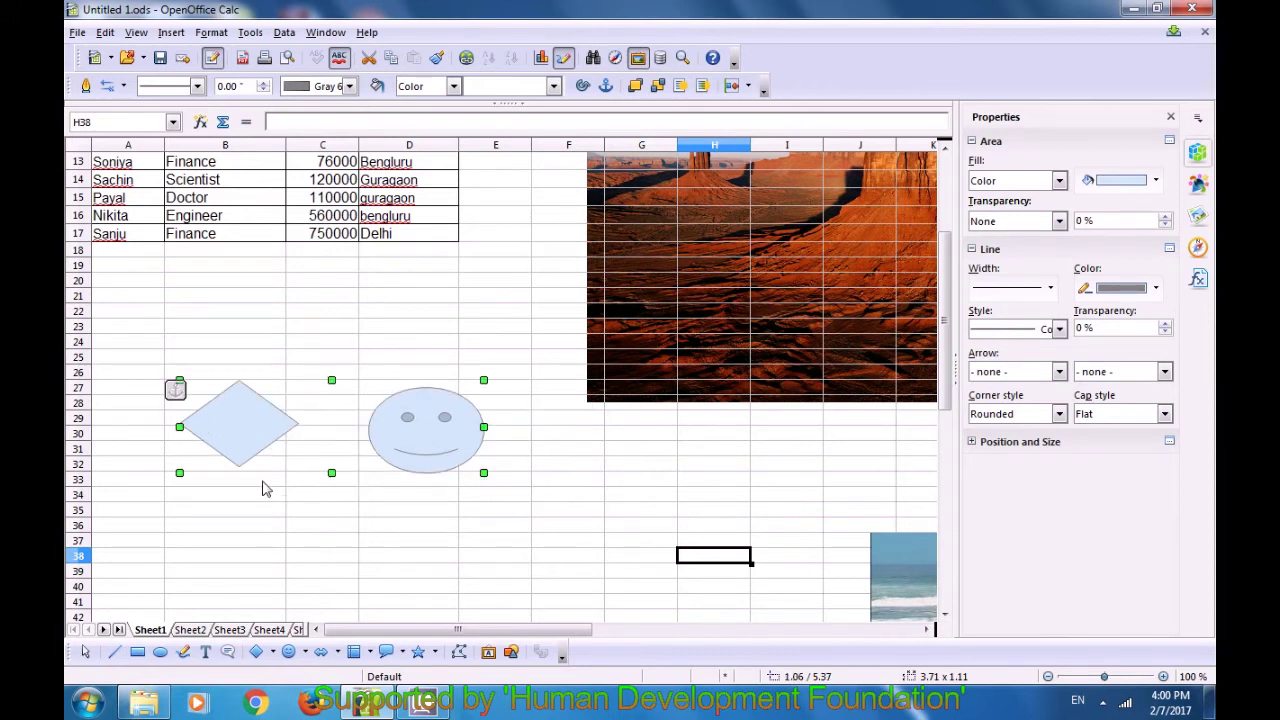
pyautogui.click(266, 512)
pyautogui.click(396, 433)
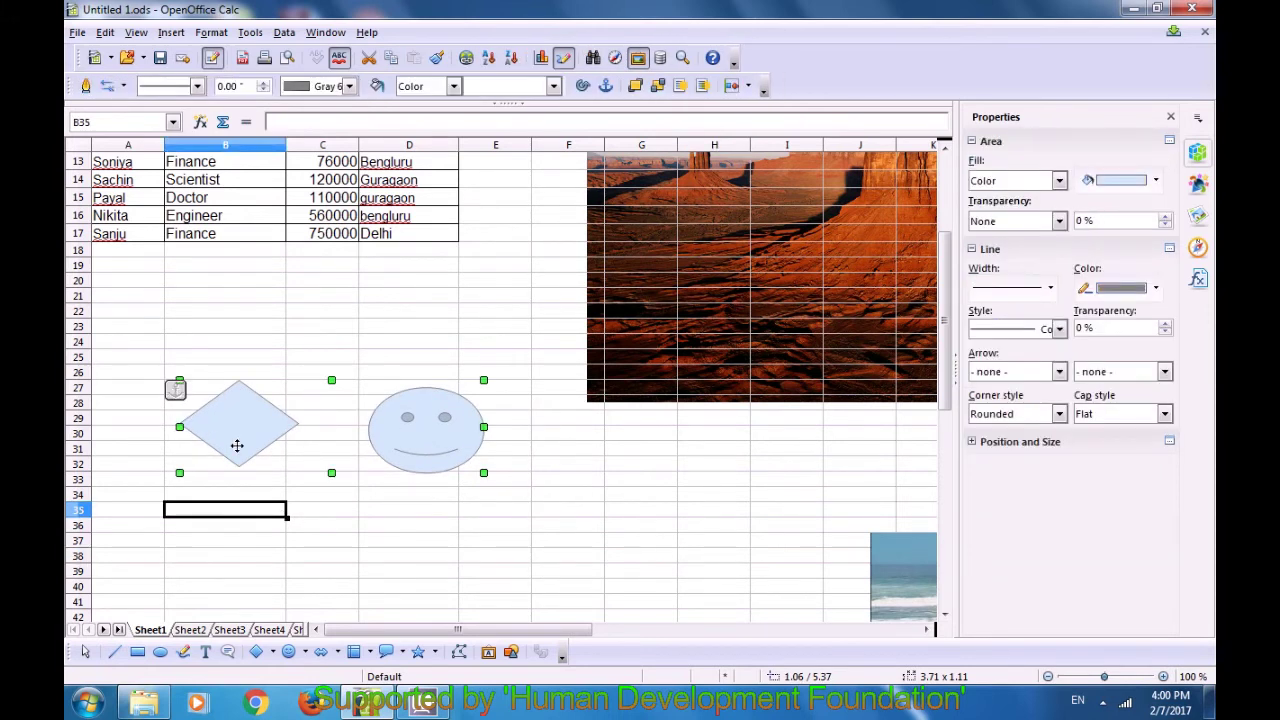
pyautogui.moveTo(417, 437); pyautogui.dragTo(416, 528)
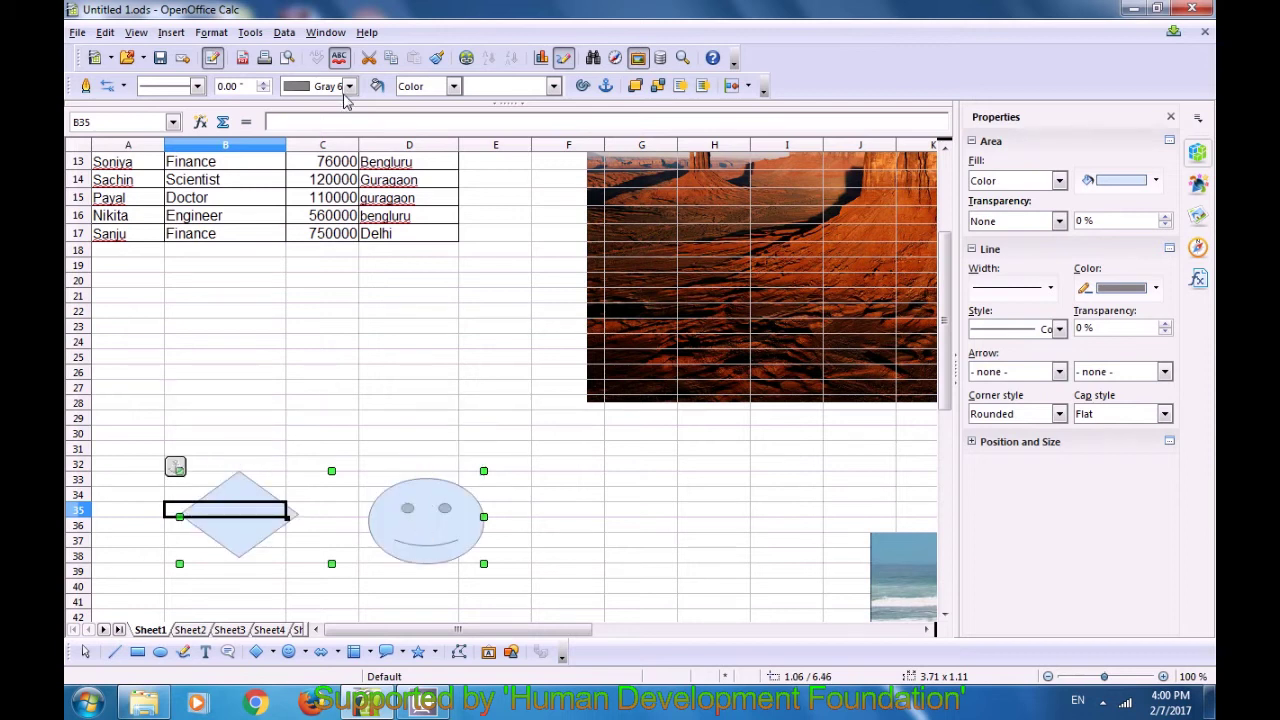
# Step: Give the grouped shapes a Red 1 line color and a Brownstone bitmap fill, and deselect them
pyautogui.click(349, 86)
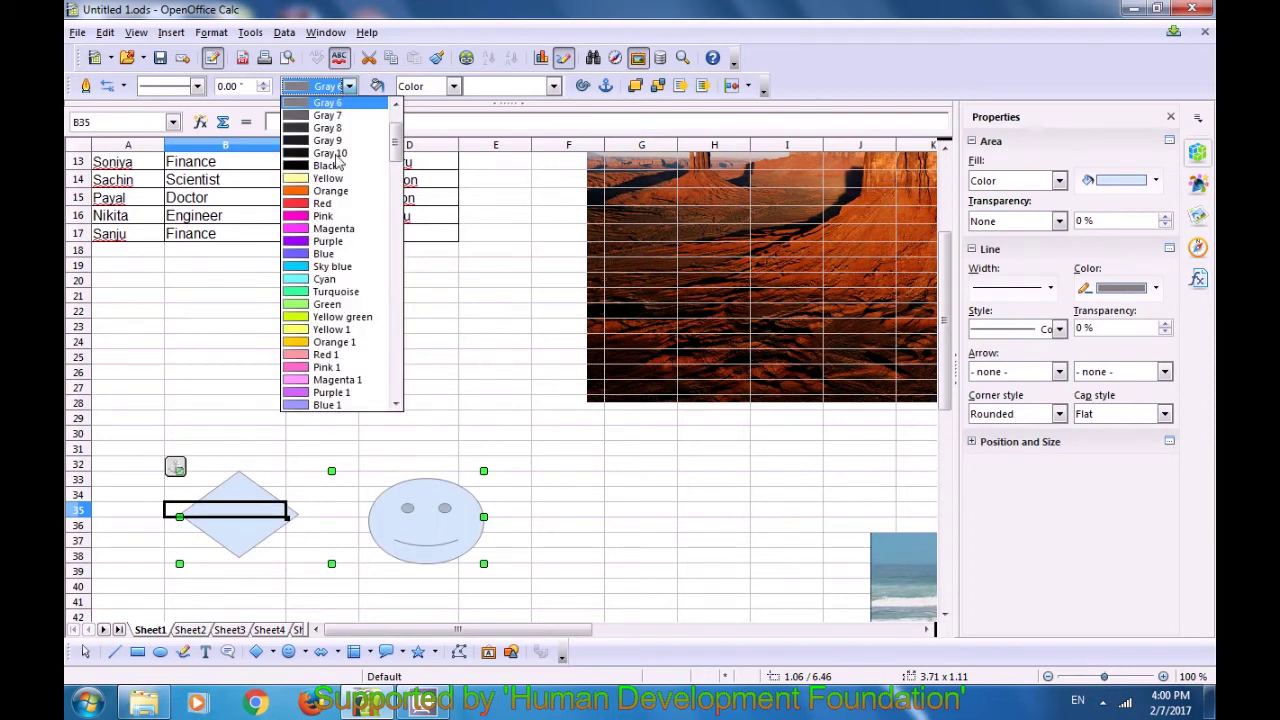
pyautogui.click(318, 356)
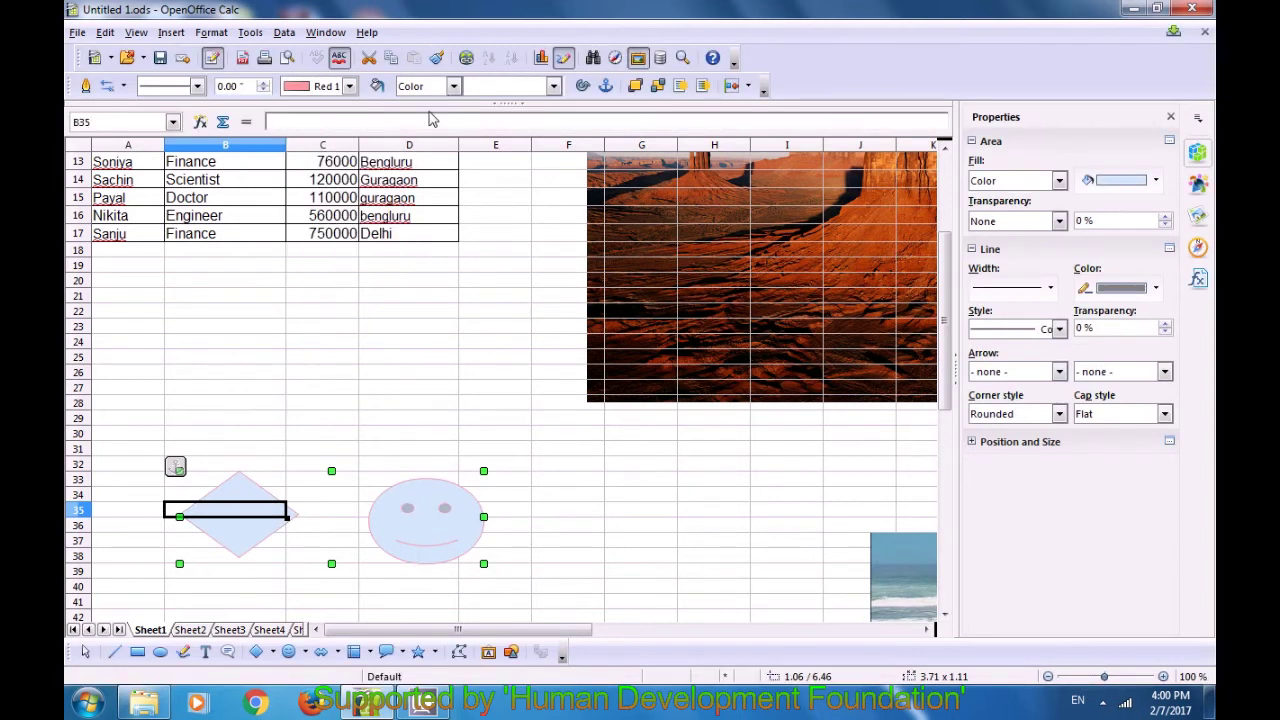
pyautogui.click(454, 87)
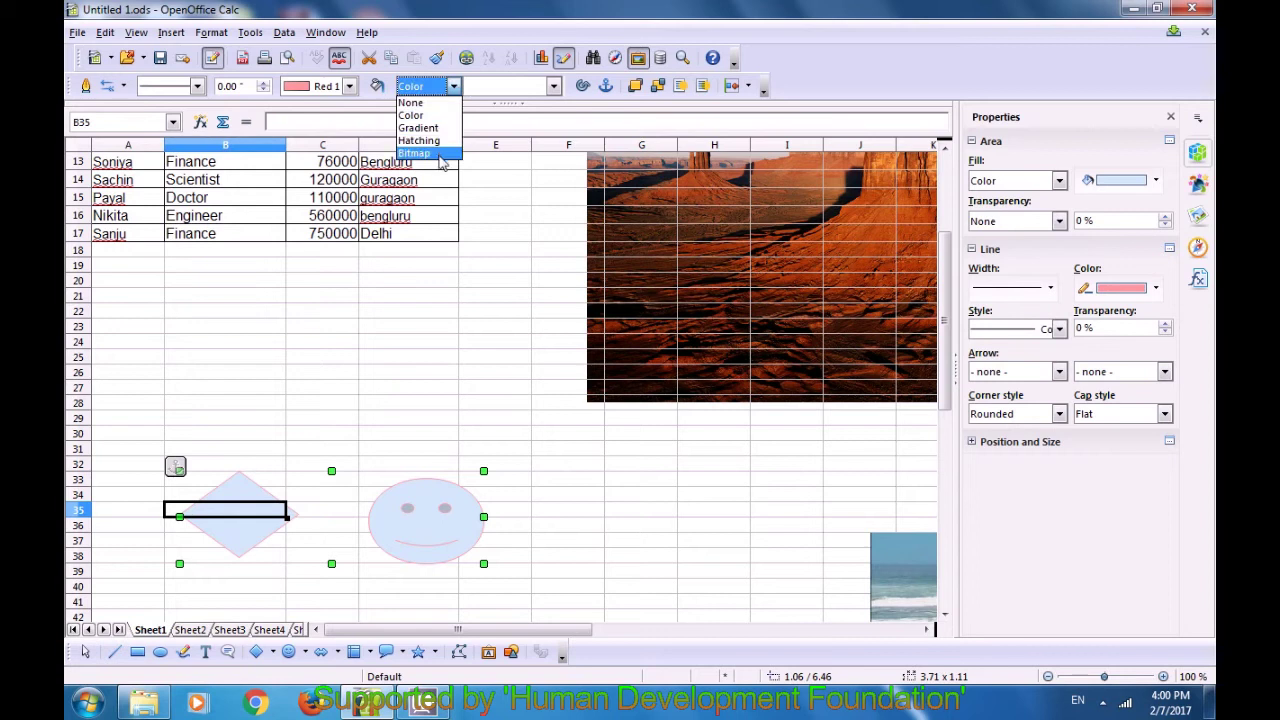
pyautogui.click(415, 117)
pyautogui.click(555, 87)
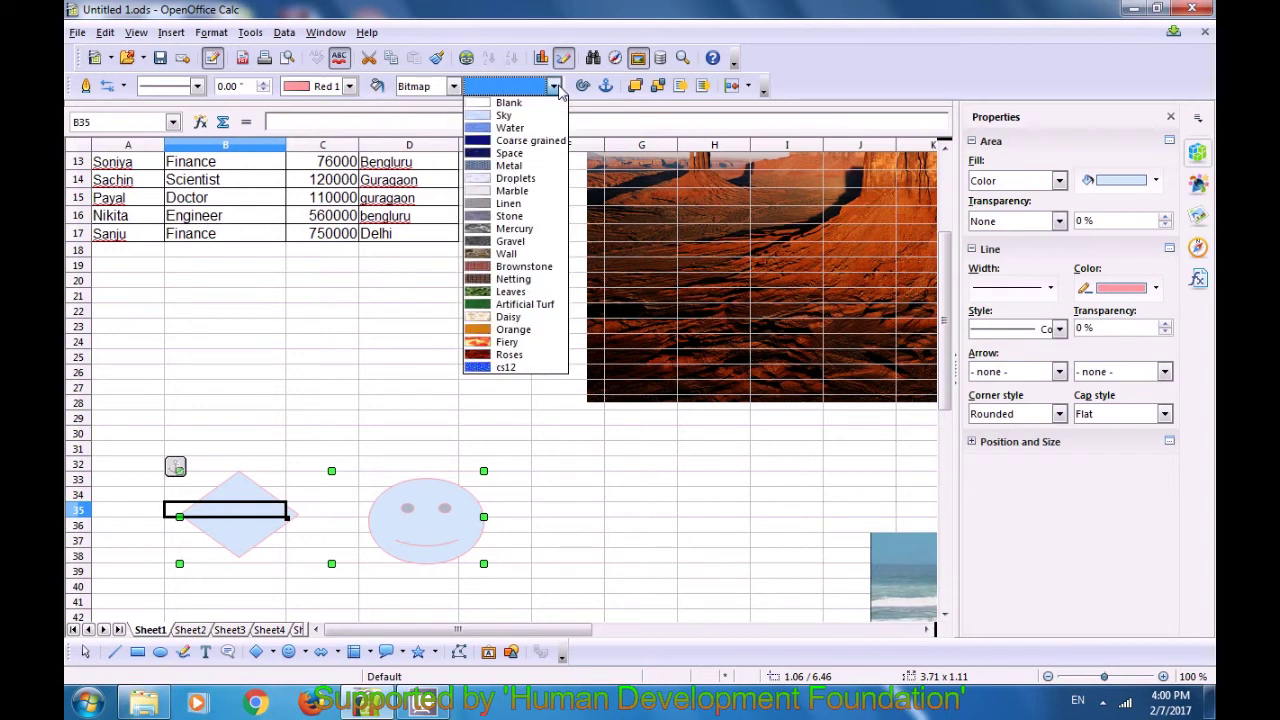
pyautogui.click(556, 90)
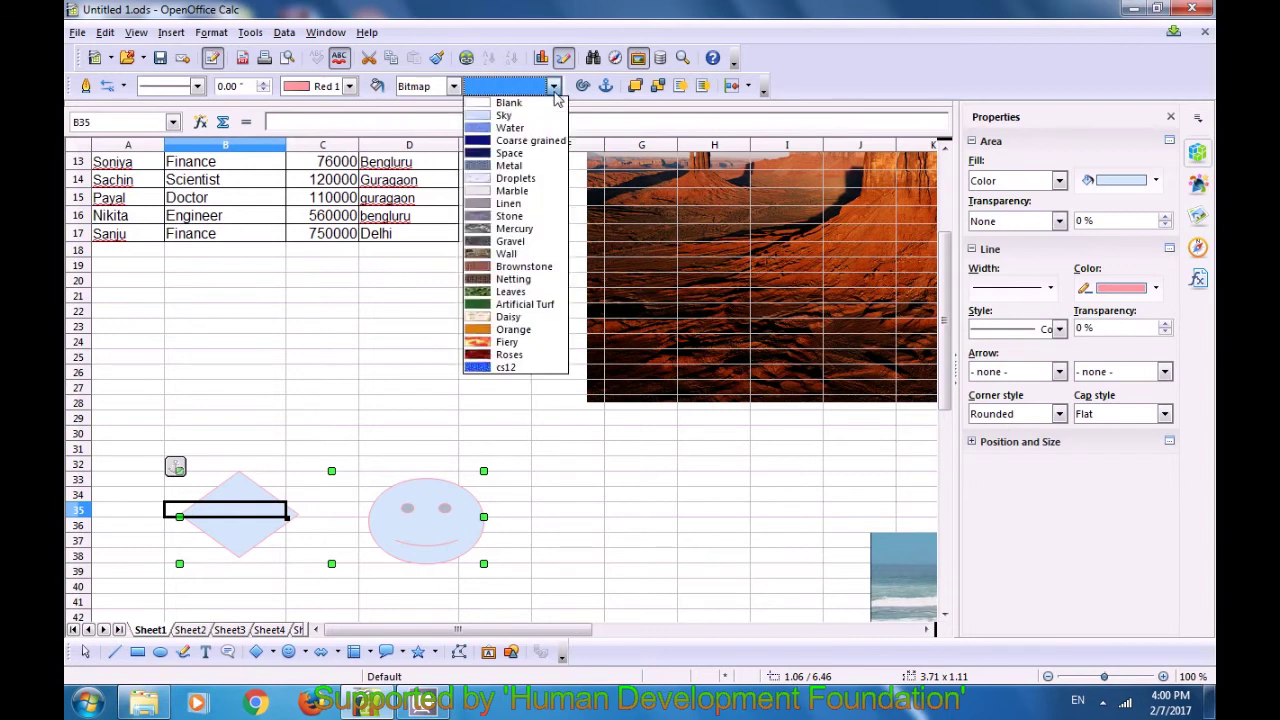
pyautogui.click(515, 267)
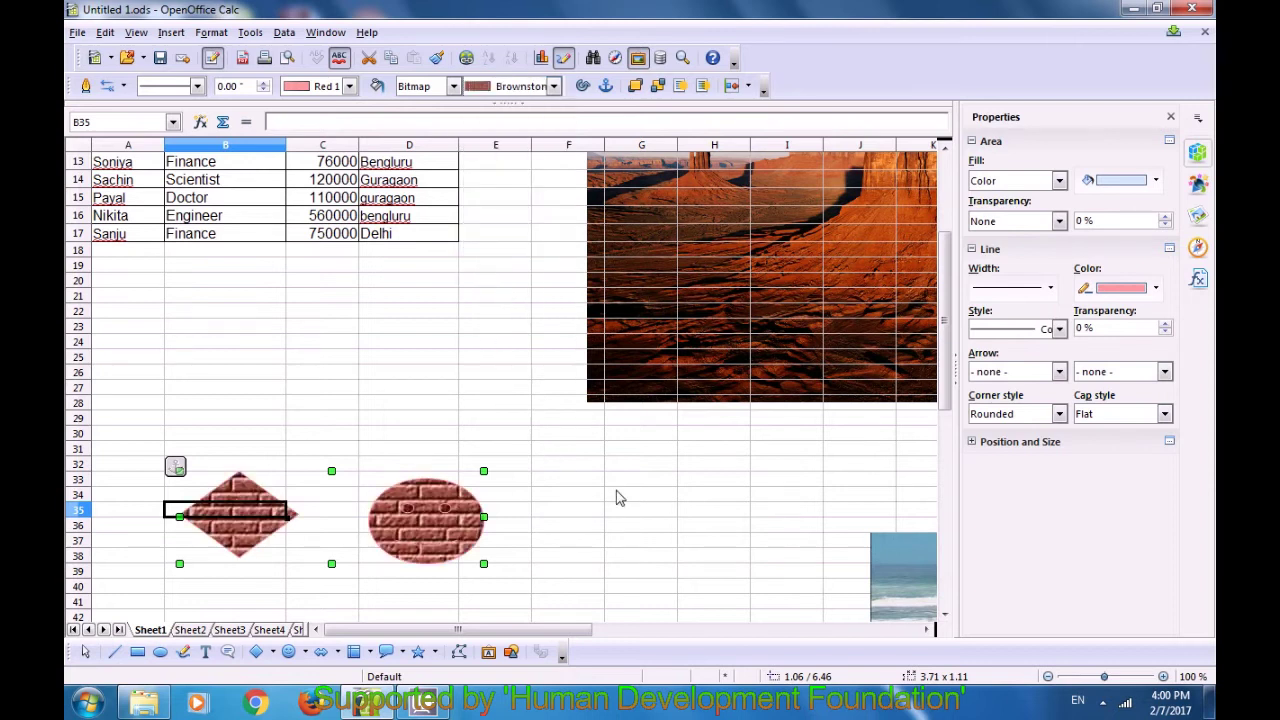
pyautogui.click(580, 451)
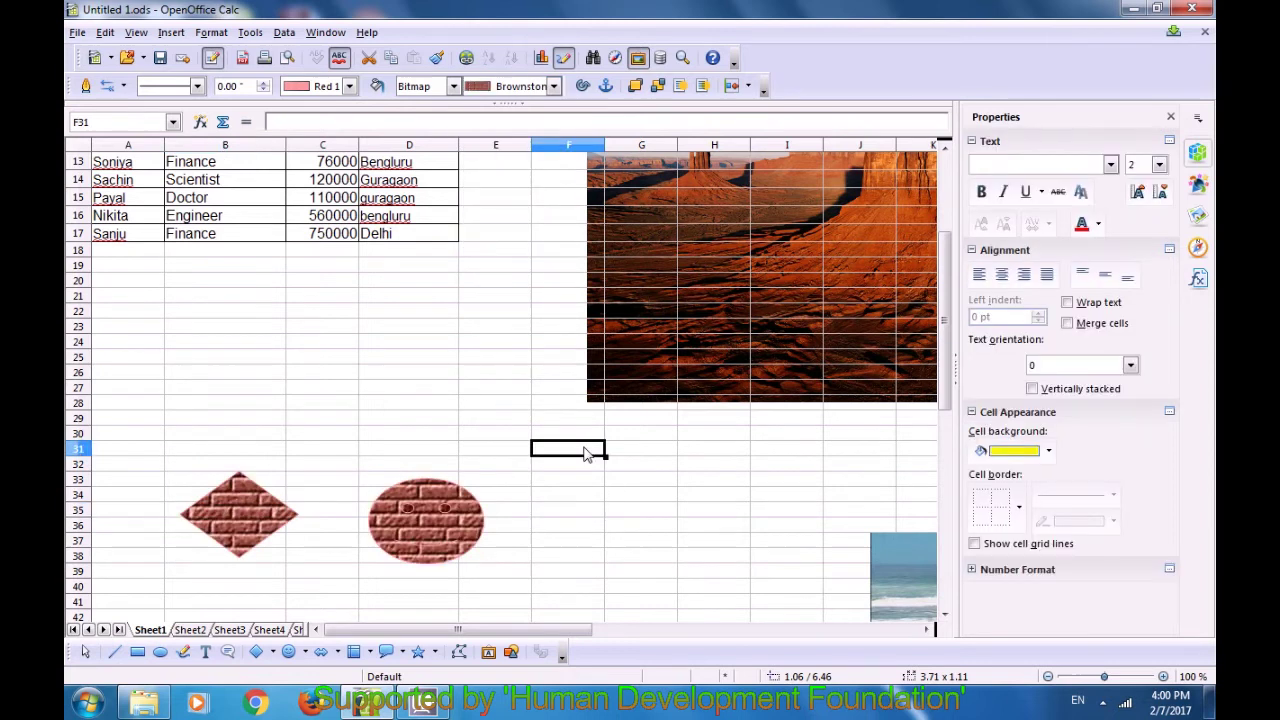
# Step: Move the group to columns C to G around rows 33 to 39, ungroup it, and deselect the shapes
pyautogui.click(275, 522)
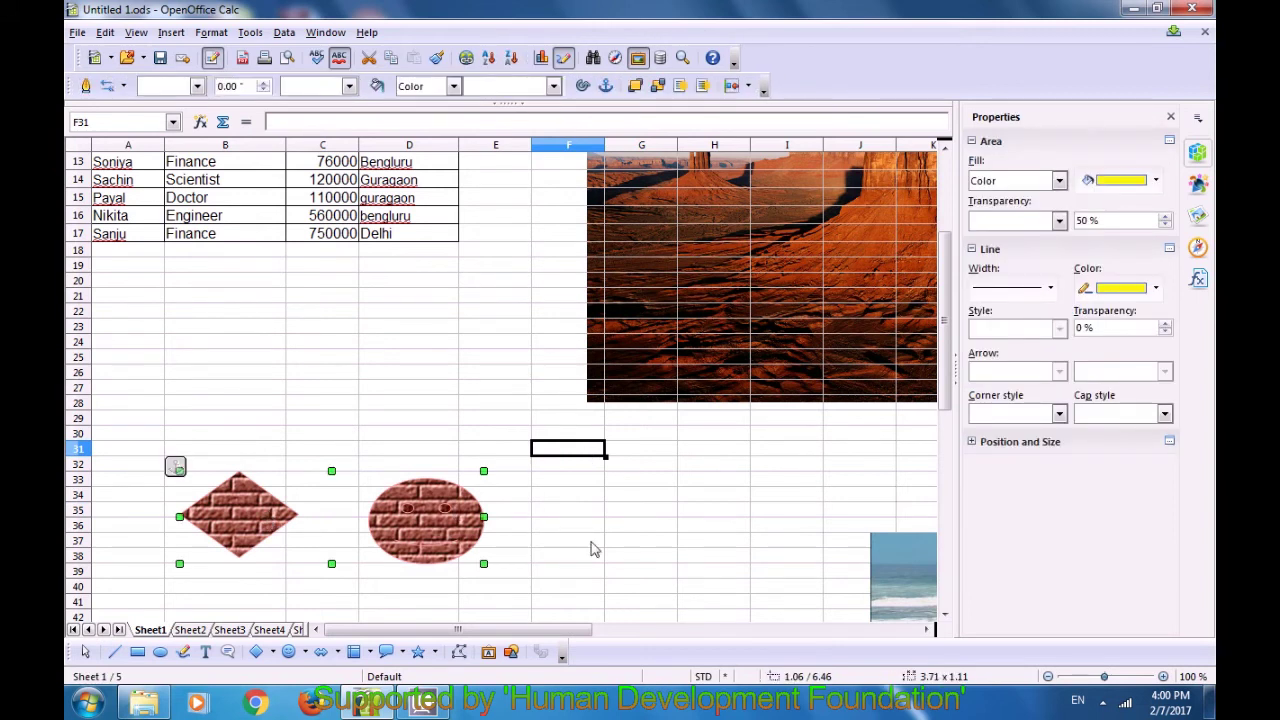
pyautogui.moveTo(438, 529); pyautogui.dragTo(591, 542)
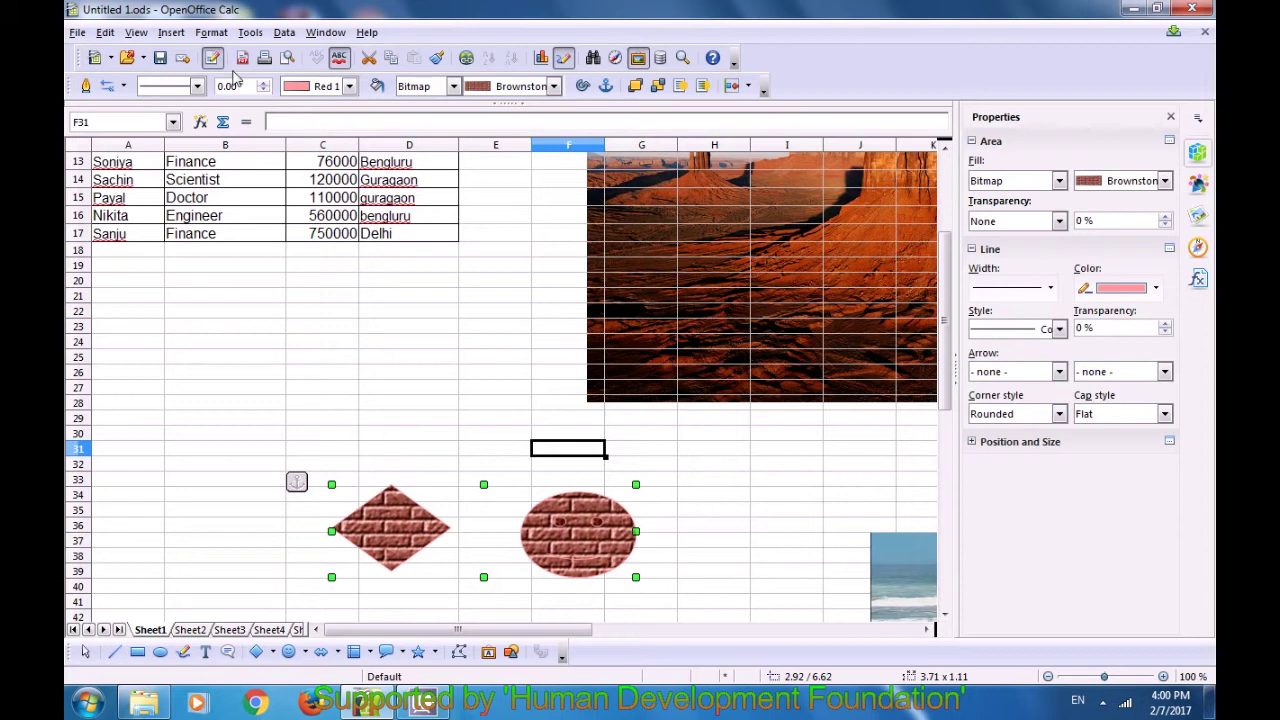
pyautogui.click(213, 38)
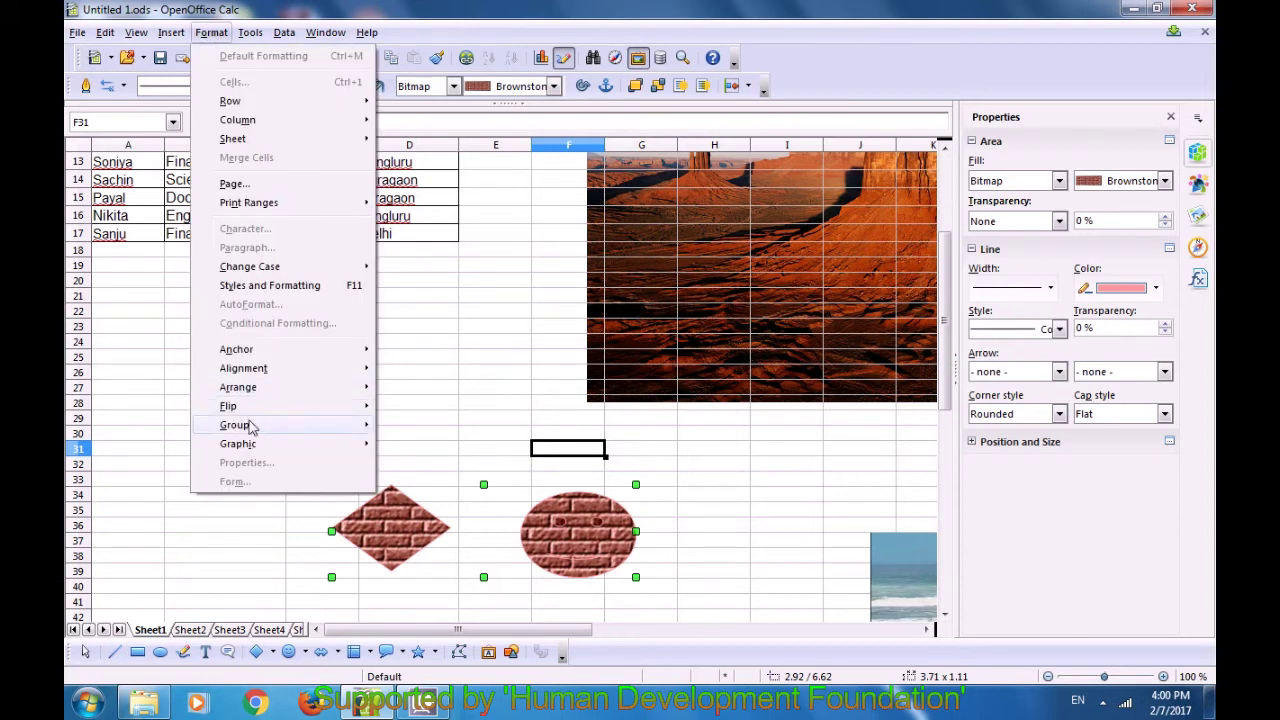
pyautogui.moveTo(252, 424)
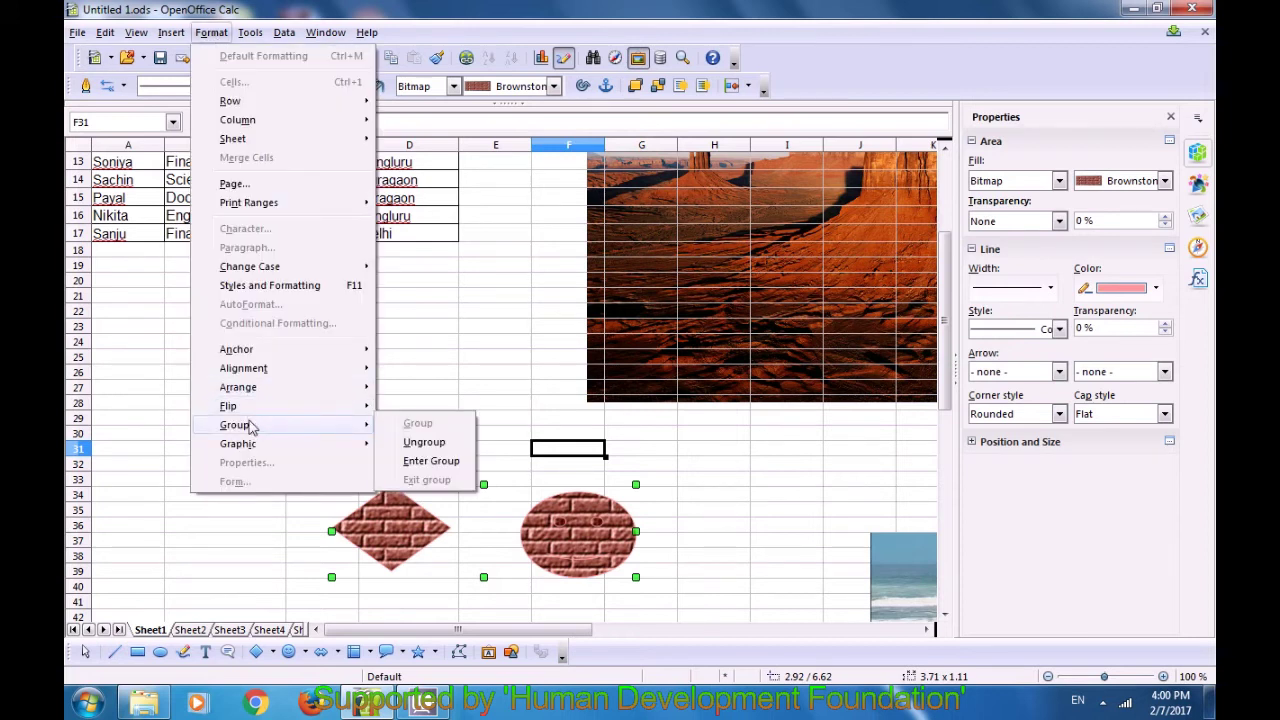
pyautogui.click(428, 443)
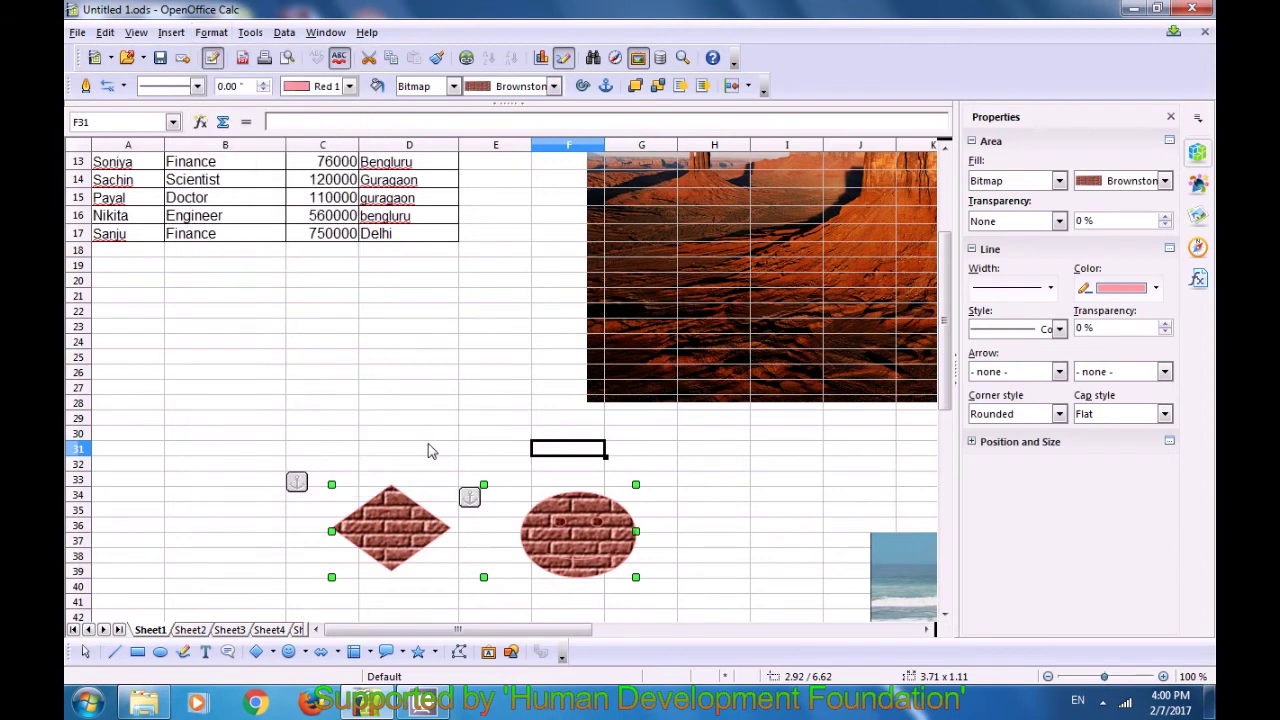
pyautogui.click(745, 541)
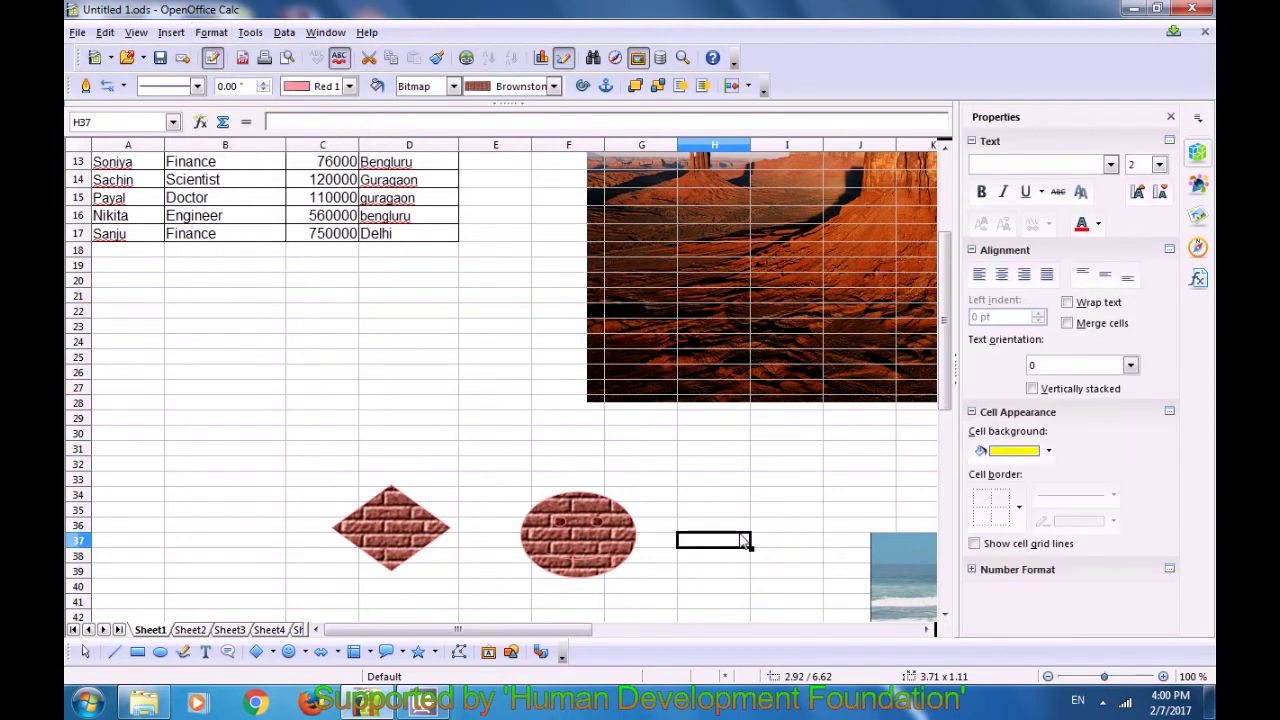
# Step: Select the smiley face and the diamond one at a time to check that each is a separate object
pyautogui.click(598, 535)
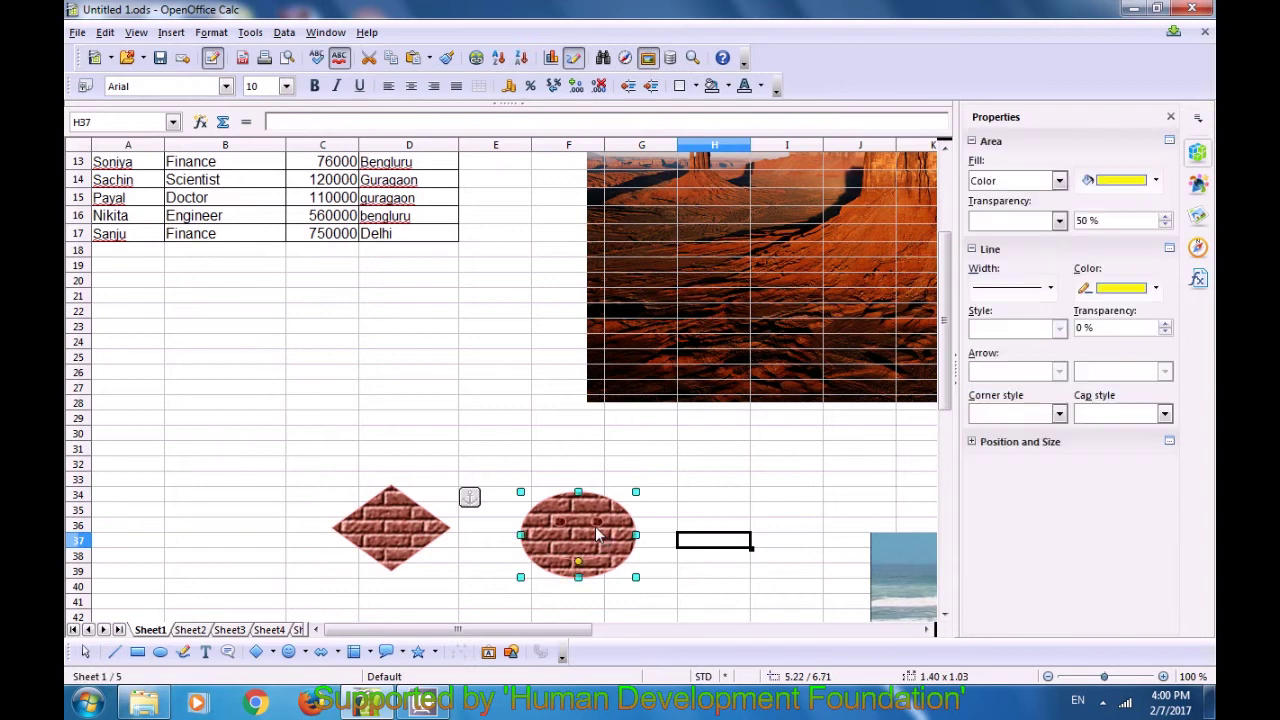
pyautogui.click(384, 517)
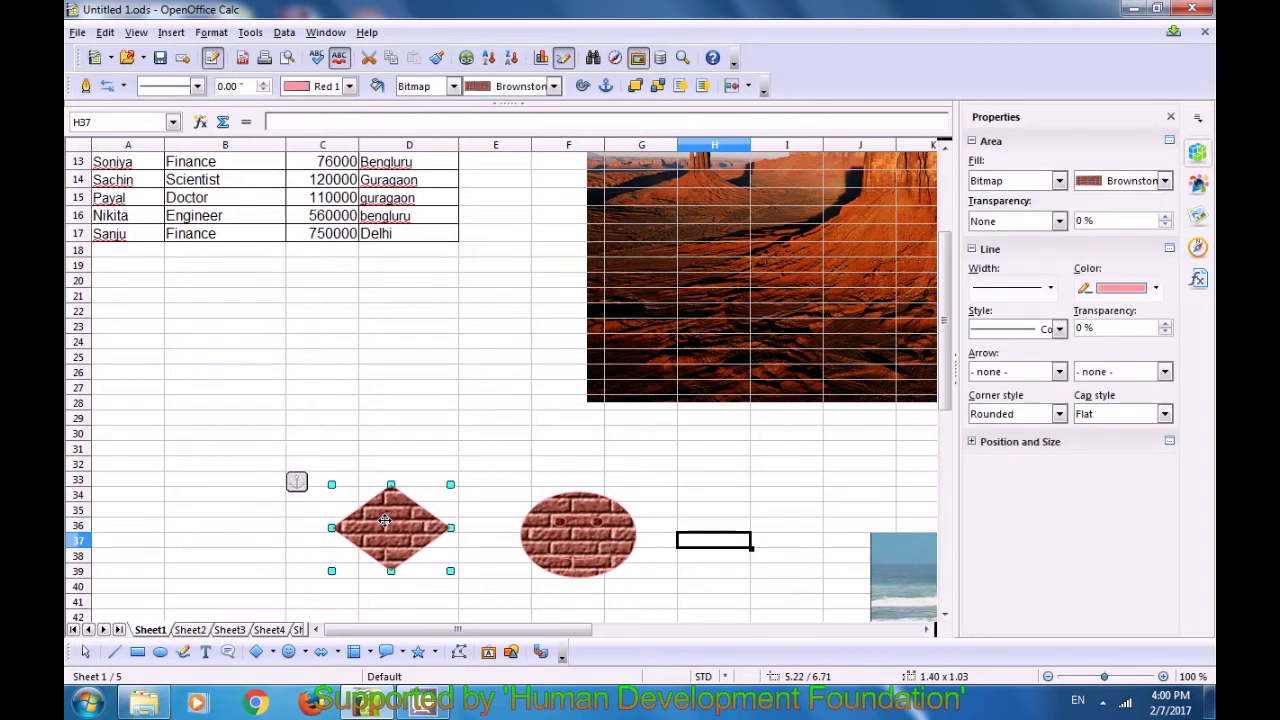
pyautogui.click(555, 536)
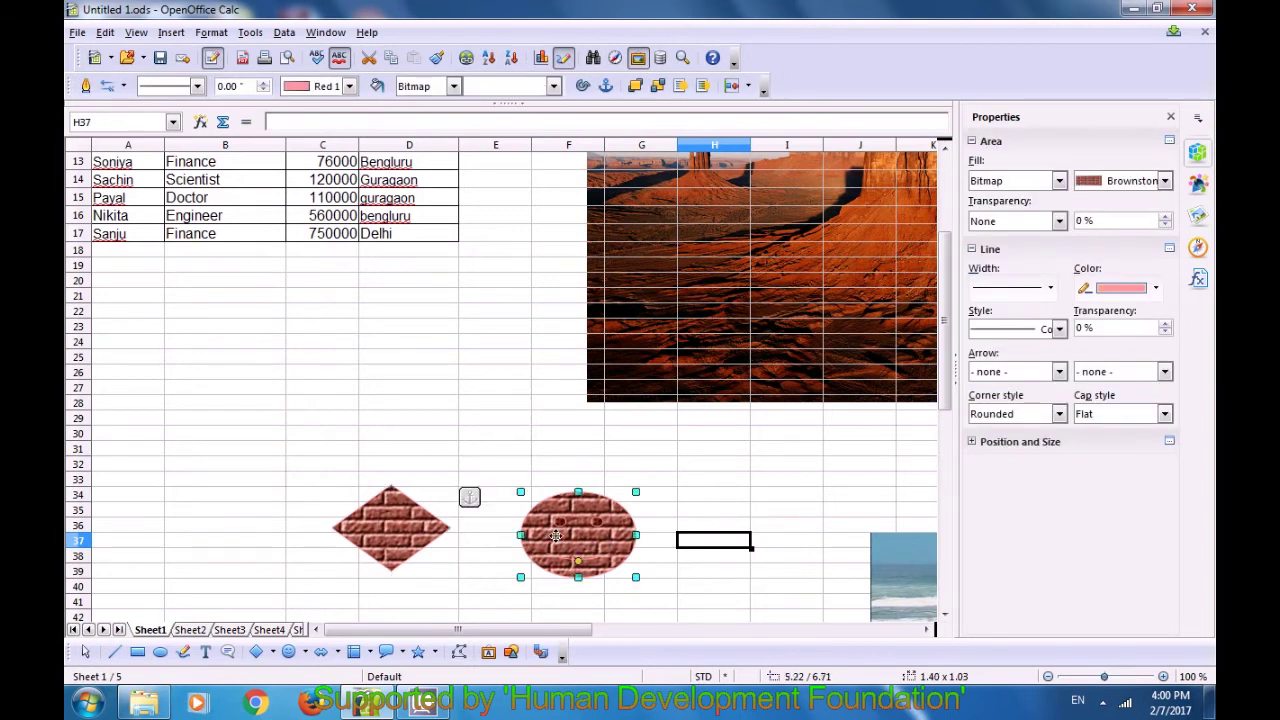
pyautogui.click(420, 532)
pyautogui.click(490, 466)
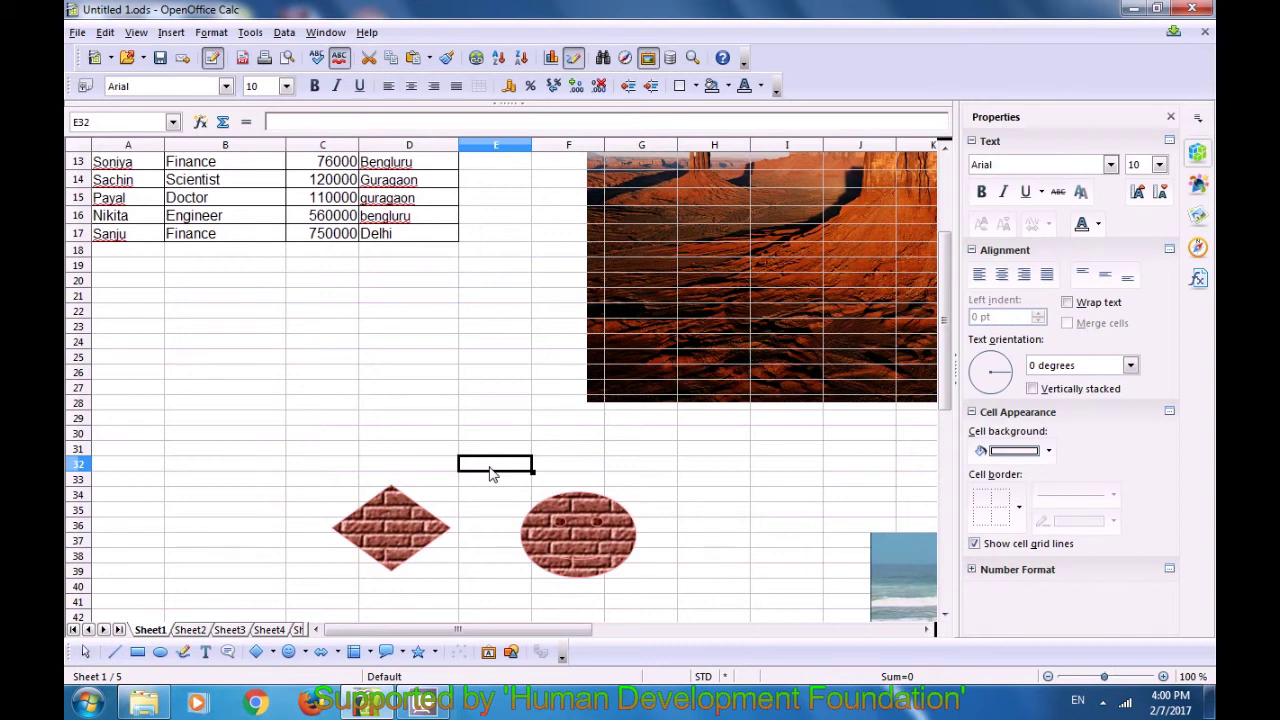
# Step: Select only the diamond and examine which Group commands are available for a single shape
pyautogui.click(416, 530)
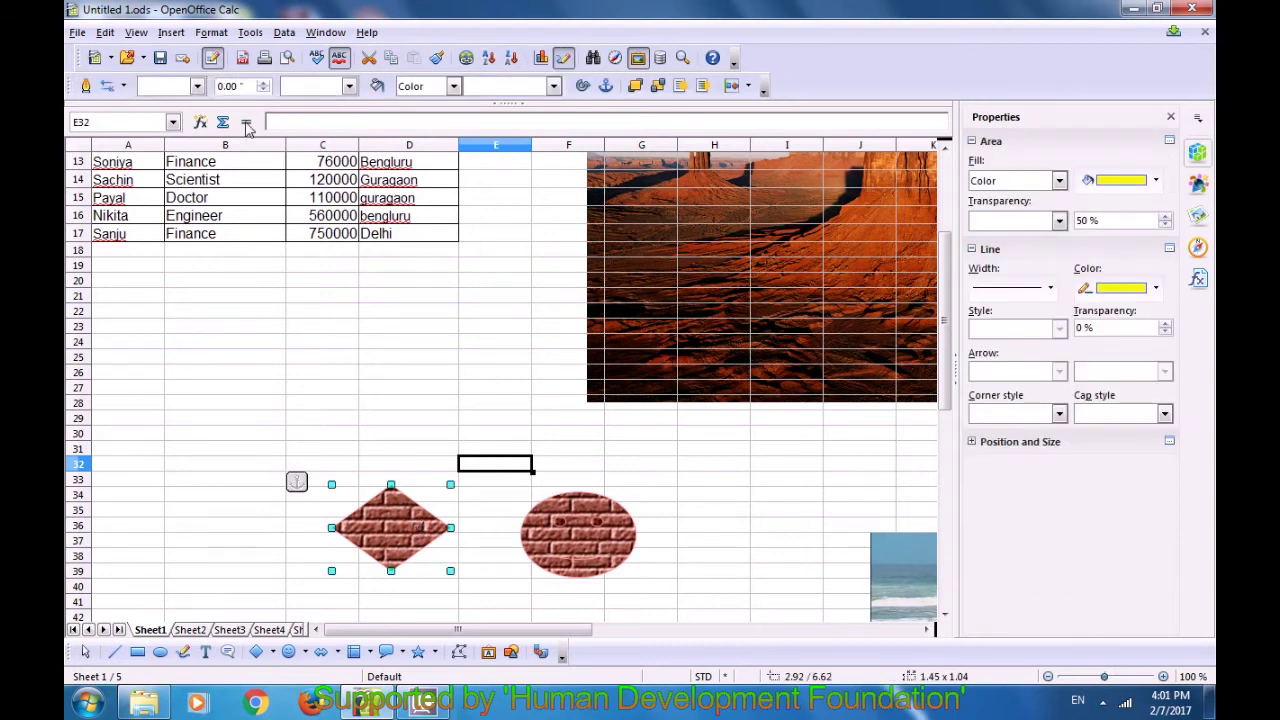
pyautogui.click(210, 33)
pyautogui.click(211, 34)
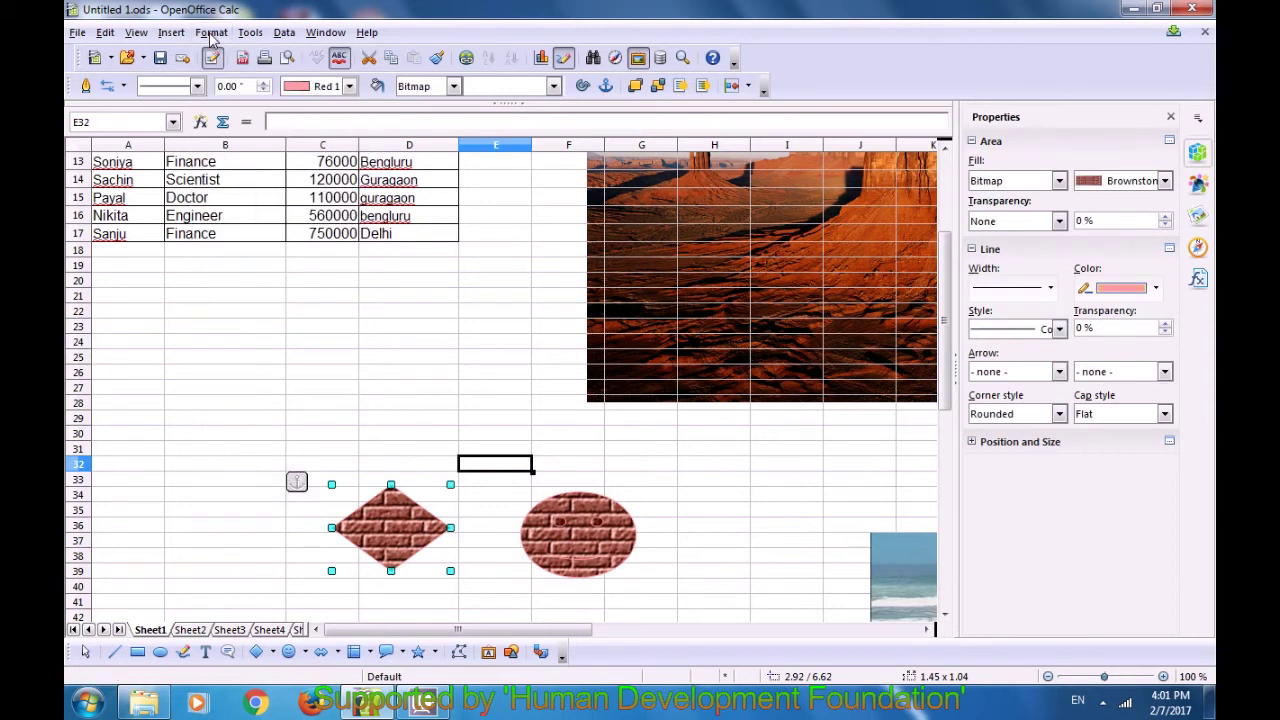
pyautogui.click(211, 33)
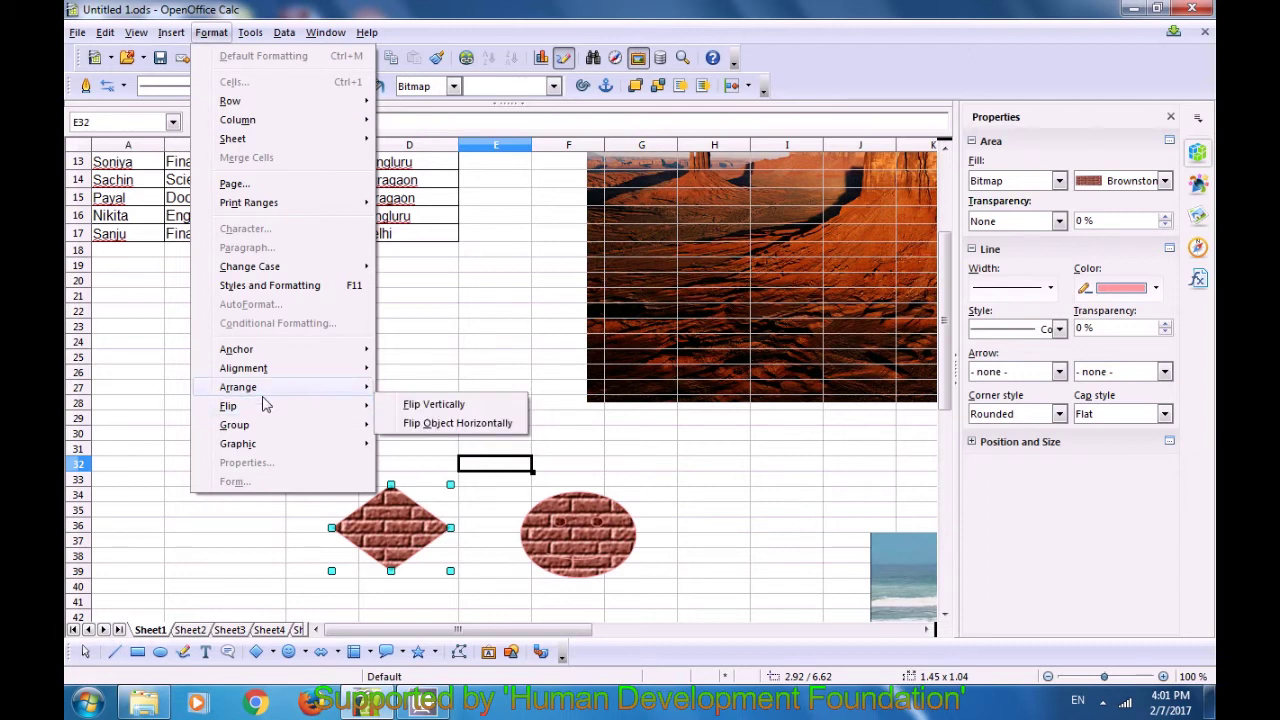
pyautogui.moveTo(266, 428)
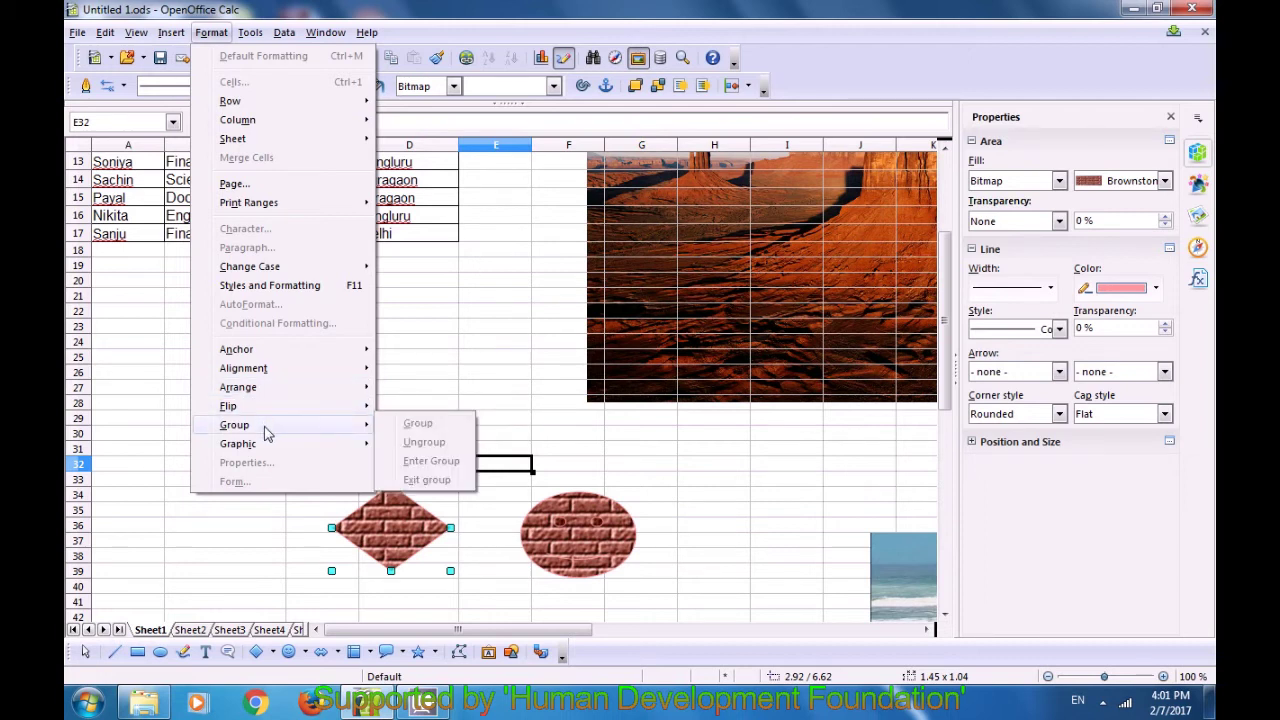
pyautogui.click(570, 456)
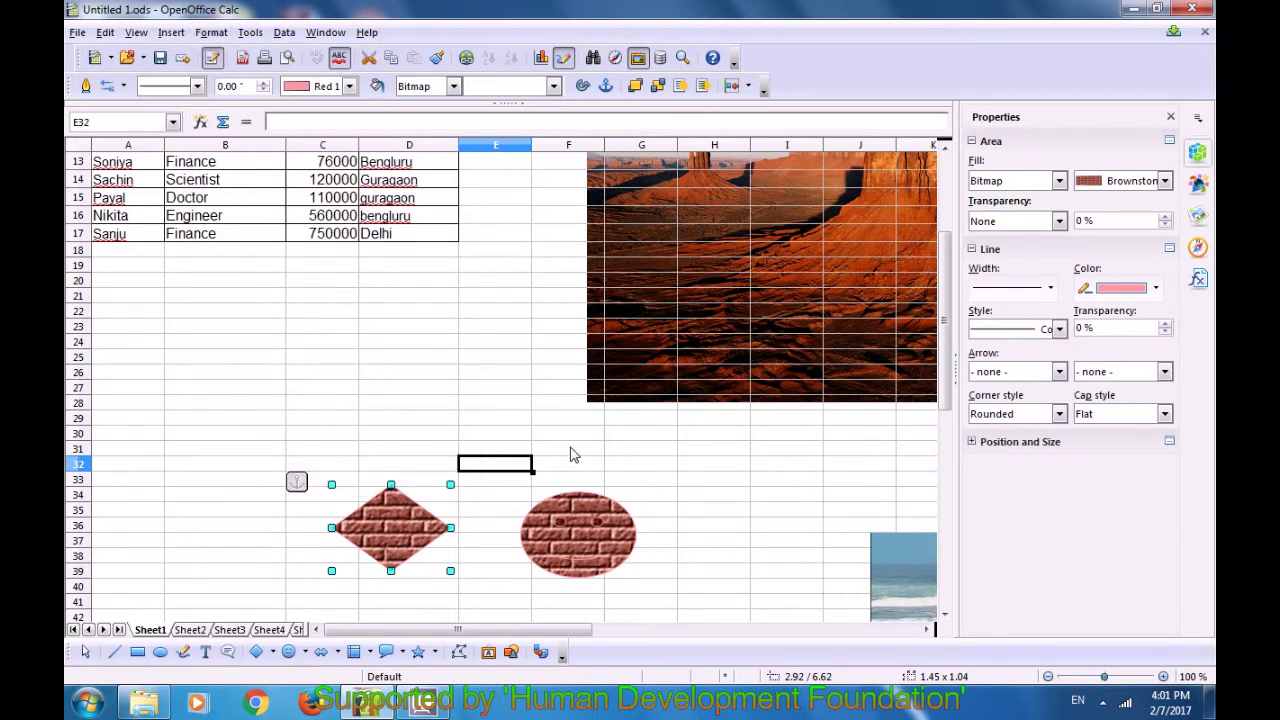
# Step: Group the diamond with the smiley face, and ungroup them again
pyautogui.keyDown('shift'); pyautogui.click(578, 535); pyautogui.keyUp('shift')
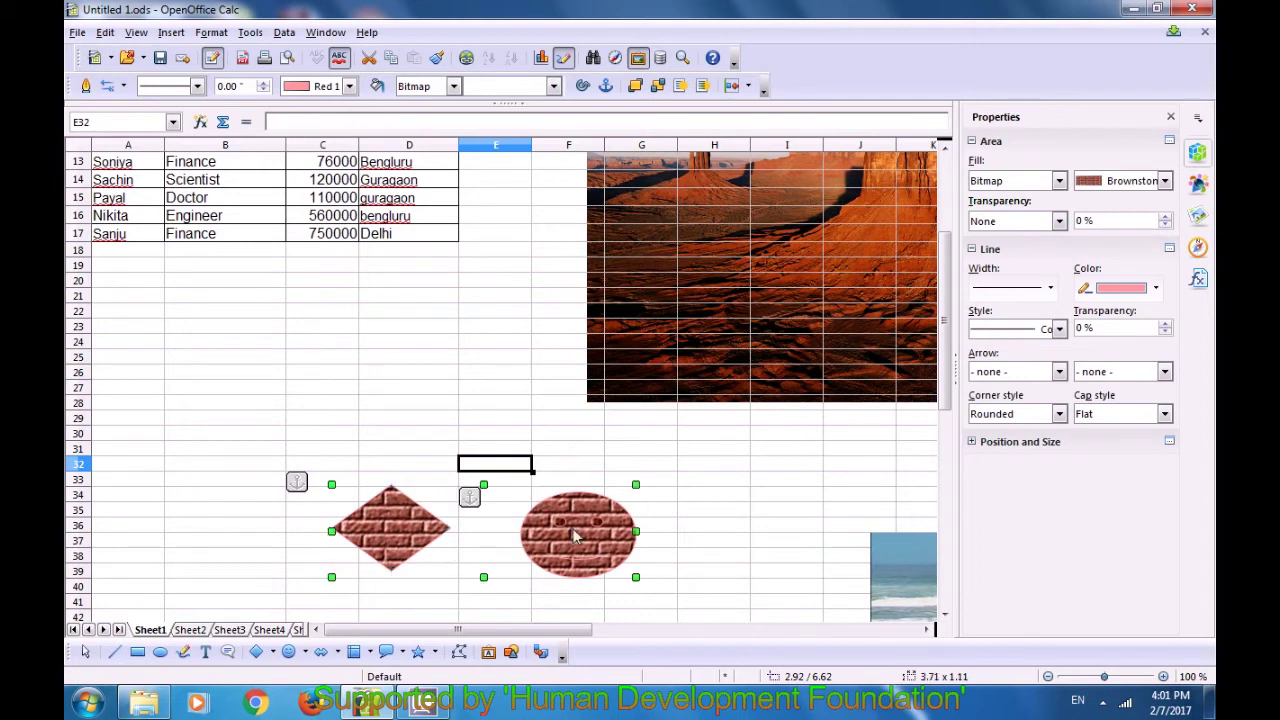
pyautogui.click(210, 33)
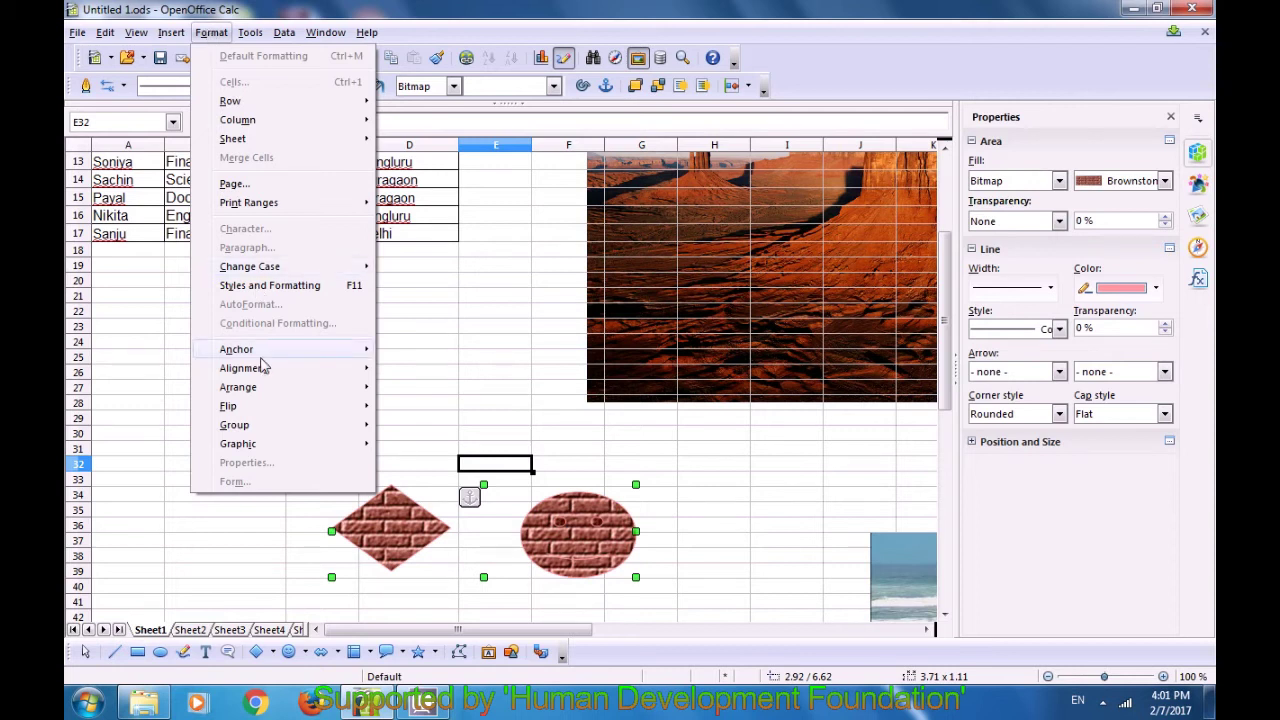
pyautogui.moveTo(268, 428)
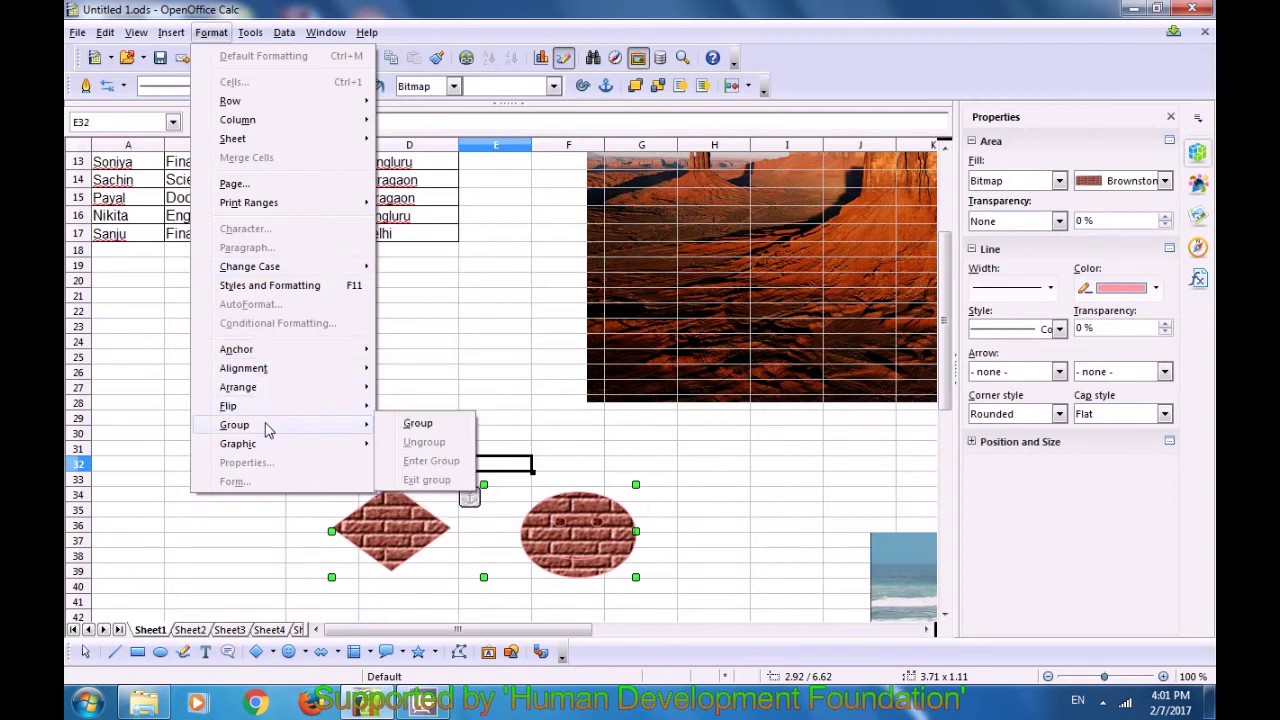
pyautogui.click(418, 424)
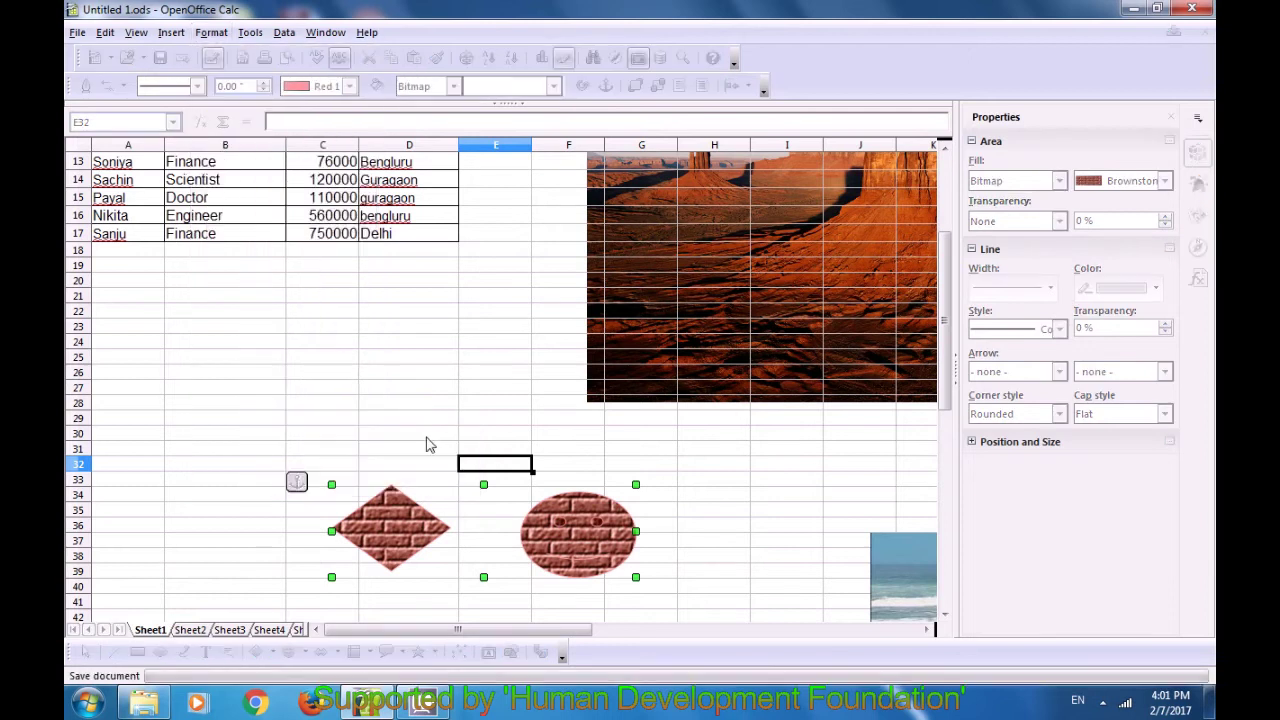
pyautogui.click(210, 32)
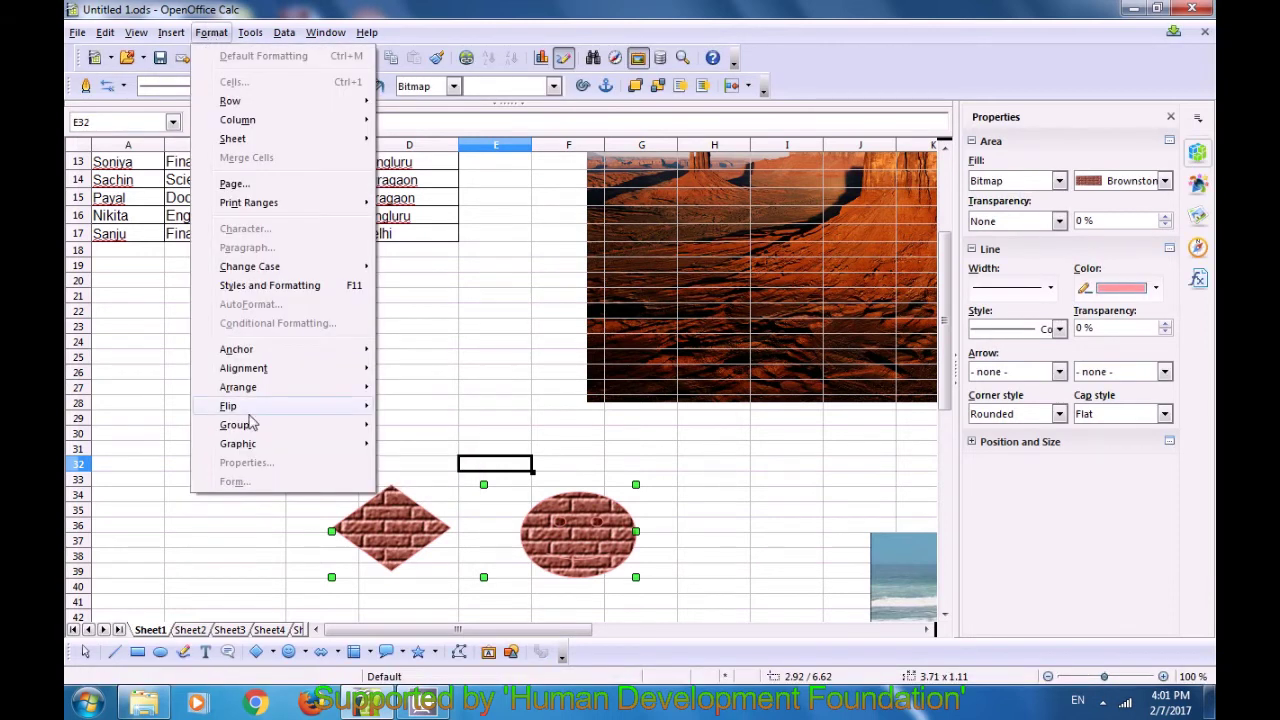
pyautogui.moveTo(252, 426)
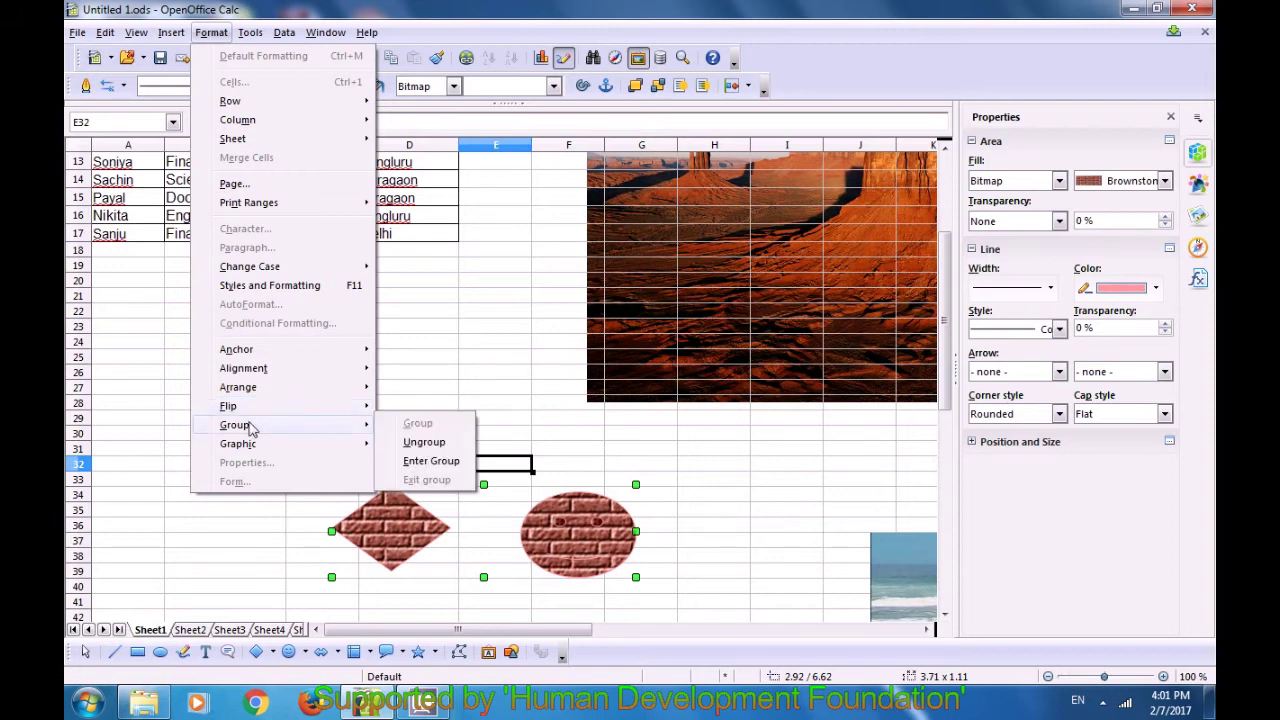
pyautogui.click(412, 443)
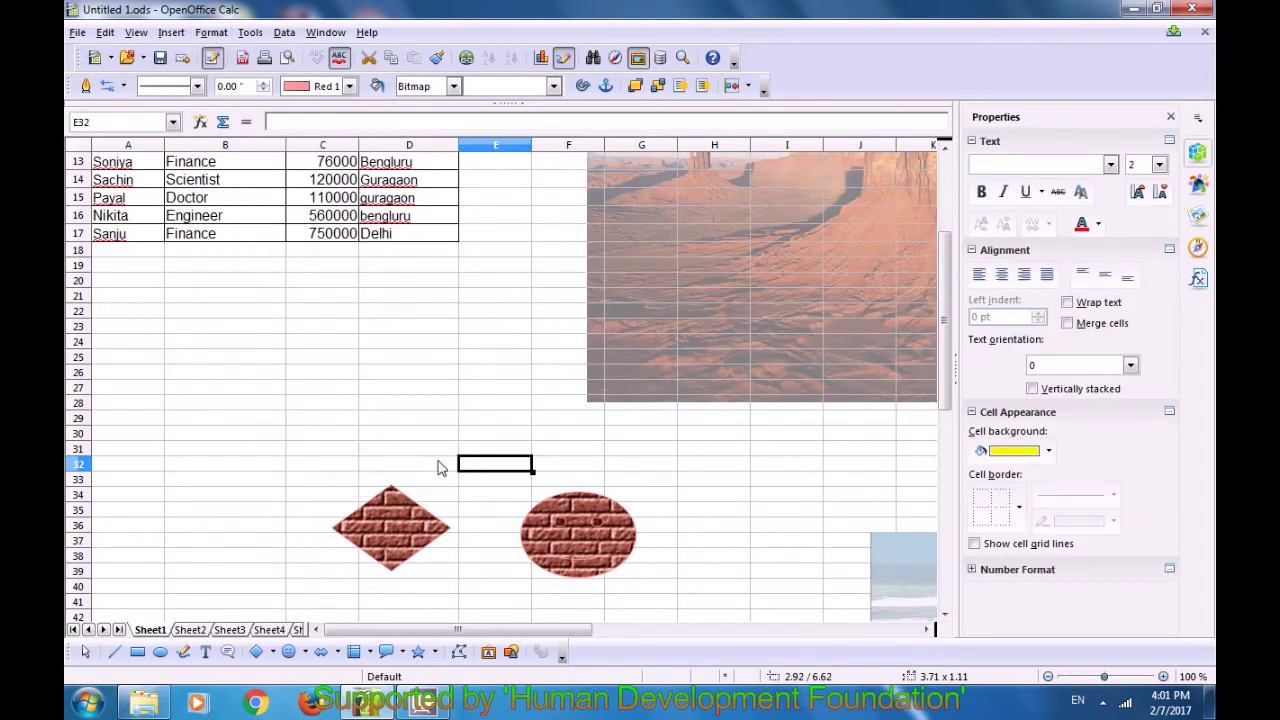
# Step: Move the smiley face and the diamond separately up to start around row 31, and deselect them
pyautogui.moveTo(575, 511); pyautogui.dragTo(565, 489)
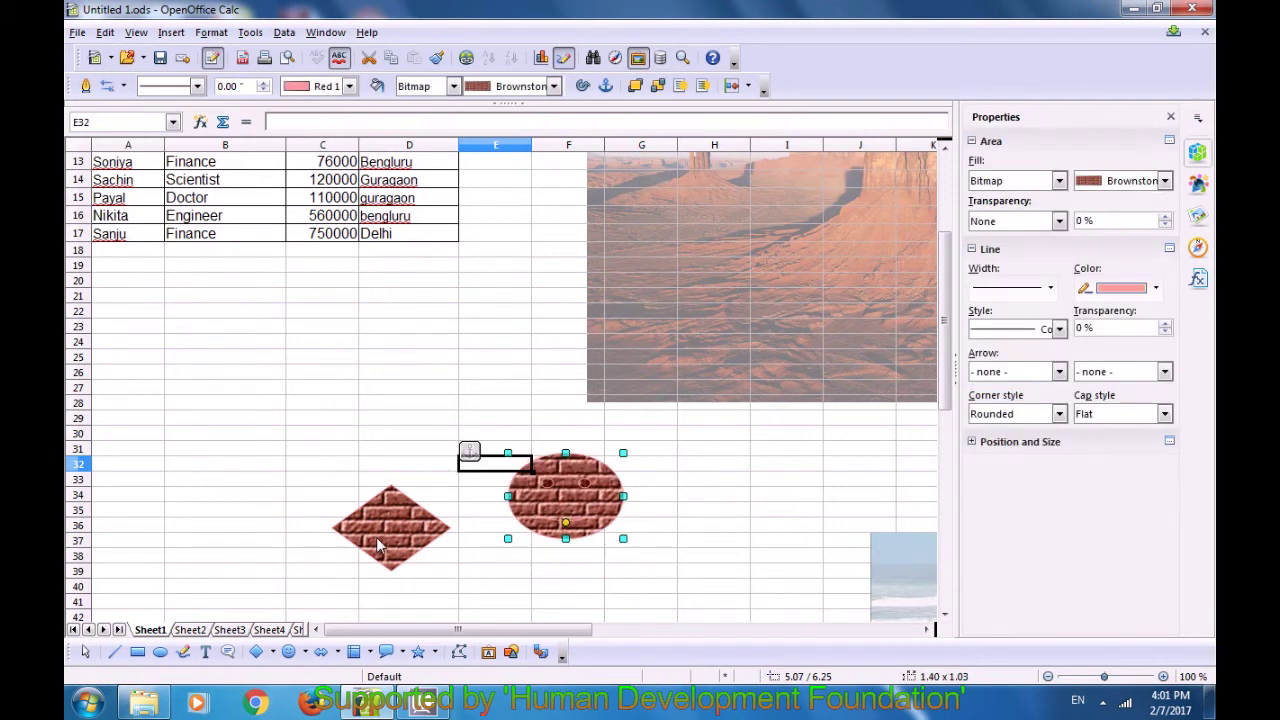
pyautogui.moveTo(378, 545); pyautogui.dragTo(390, 497)
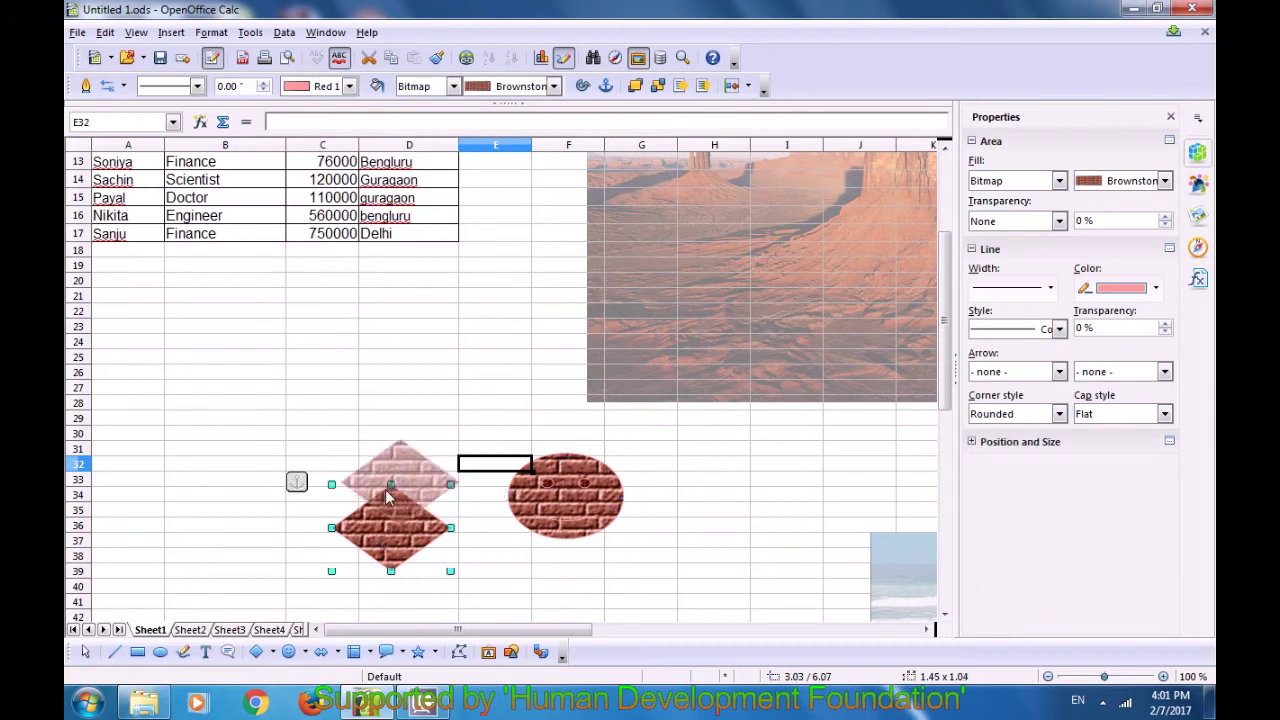
pyautogui.click(468, 543)
pyautogui.click(685, 512)
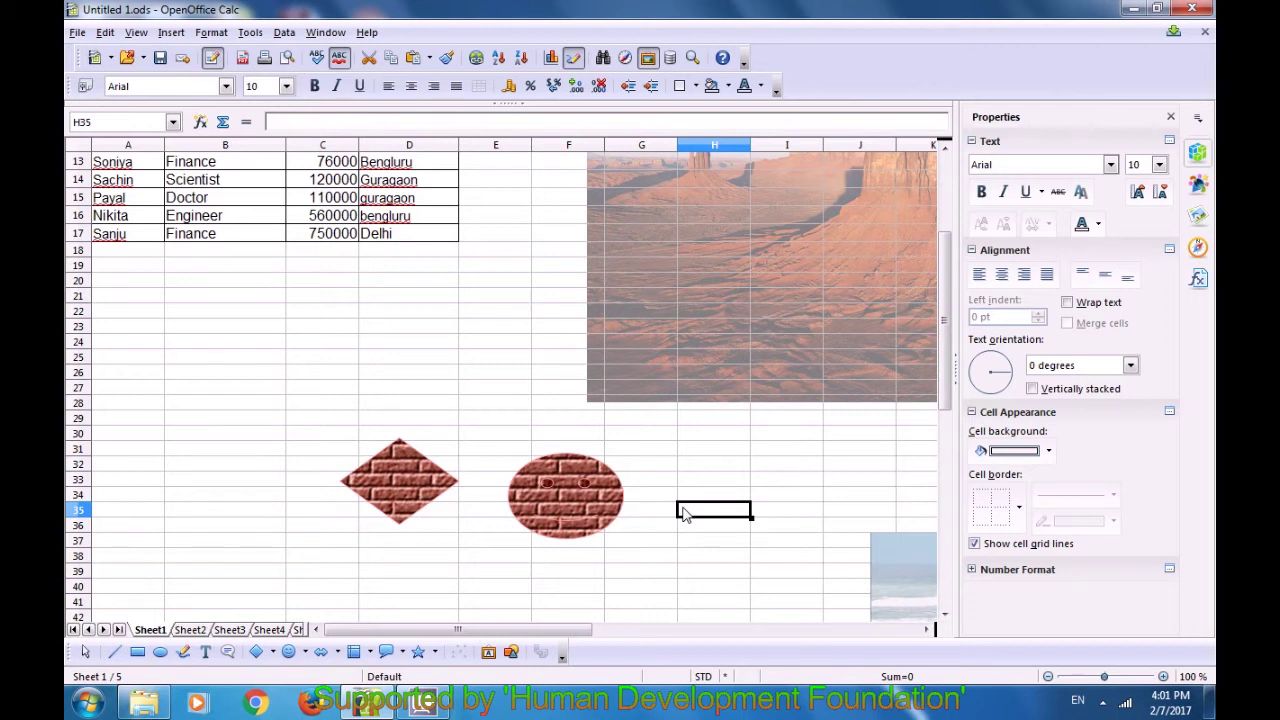
pyautogui.click(1104, 704)
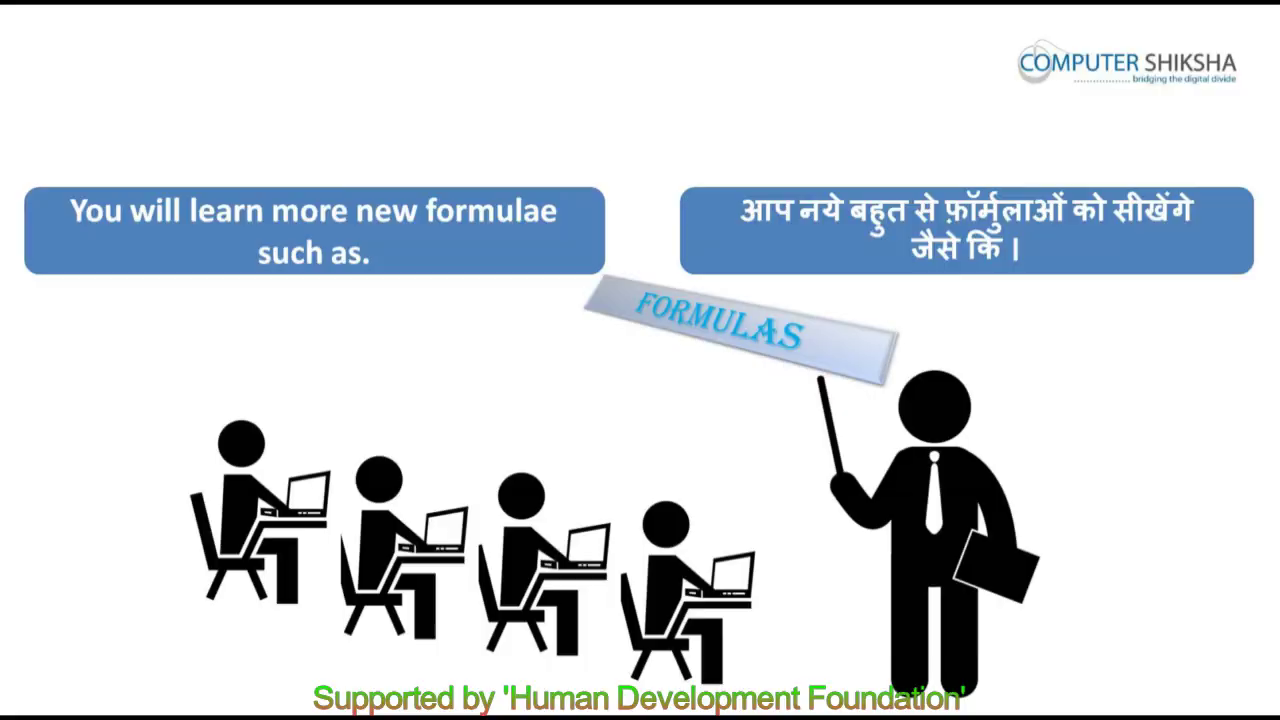
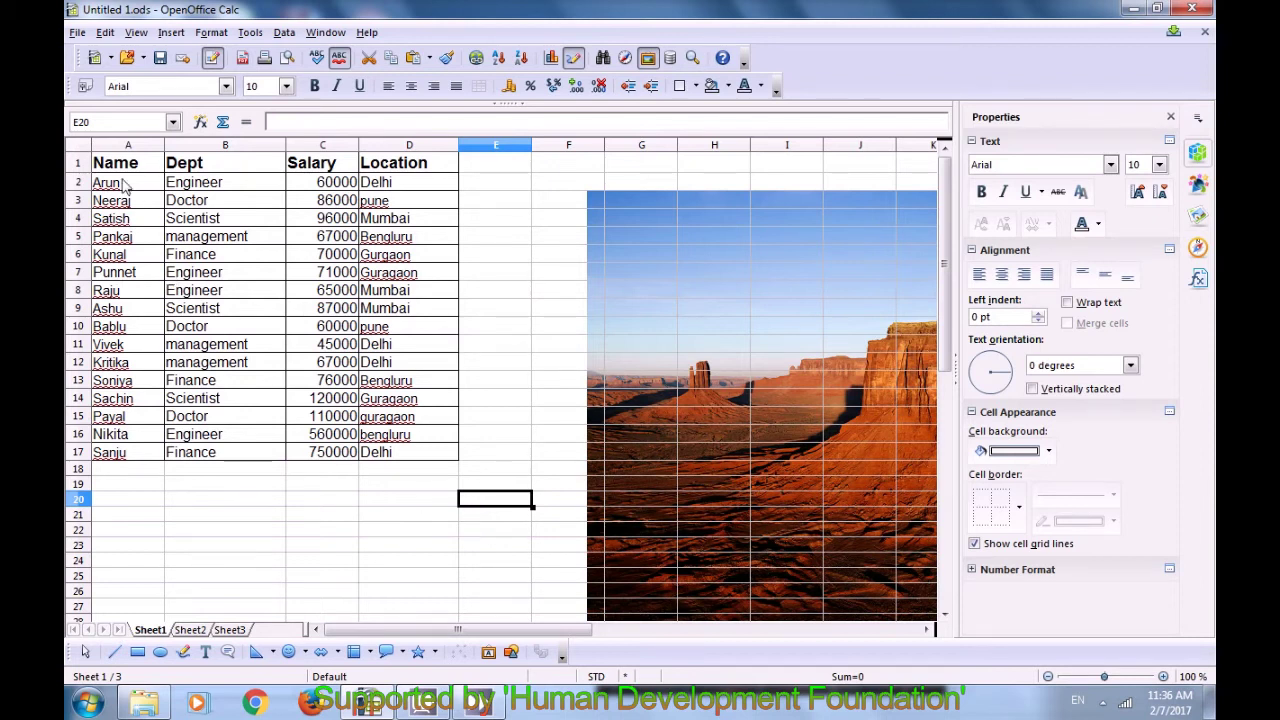
# Step: Copy the employee table A1:D17 from Sheet1 and insert one new sheet after Sheet3
pyautogui.moveTo(115, 163); pyautogui.dragTo(418, 458)
pyautogui.hotkey('ctrl', 'c')
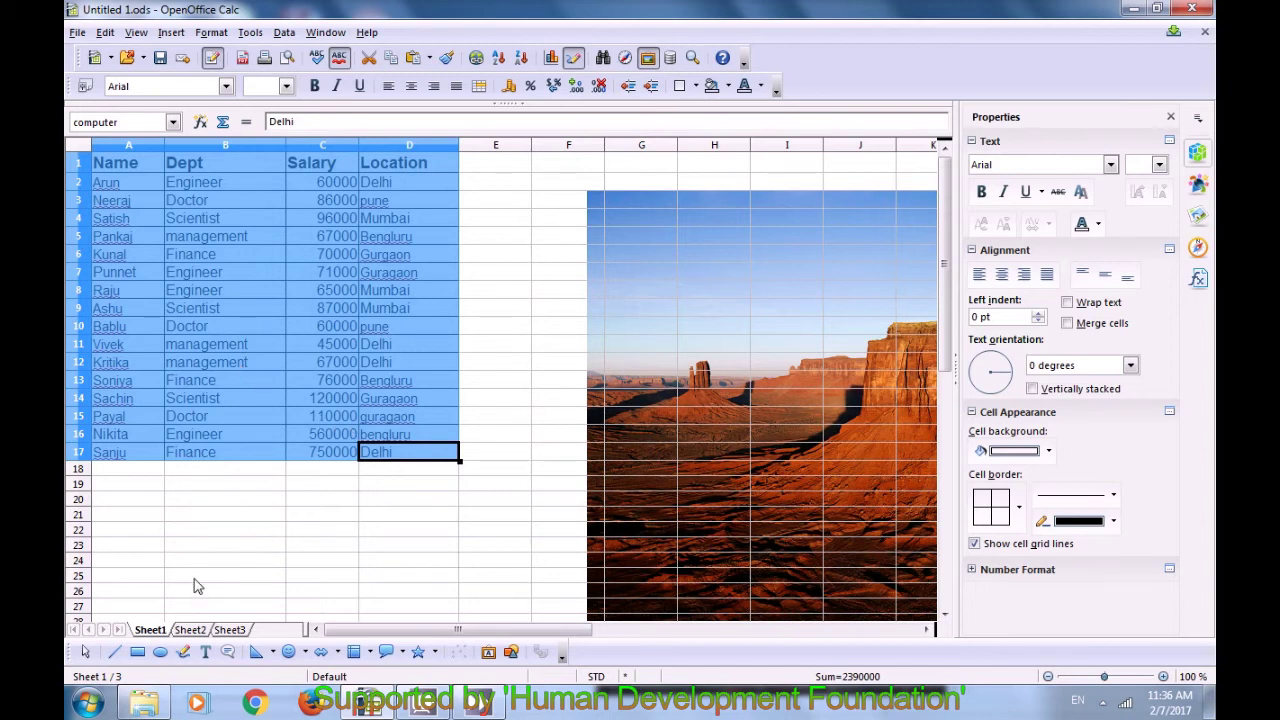
pyautogui.click(188, 630)
pyautogui.click(220, 632)
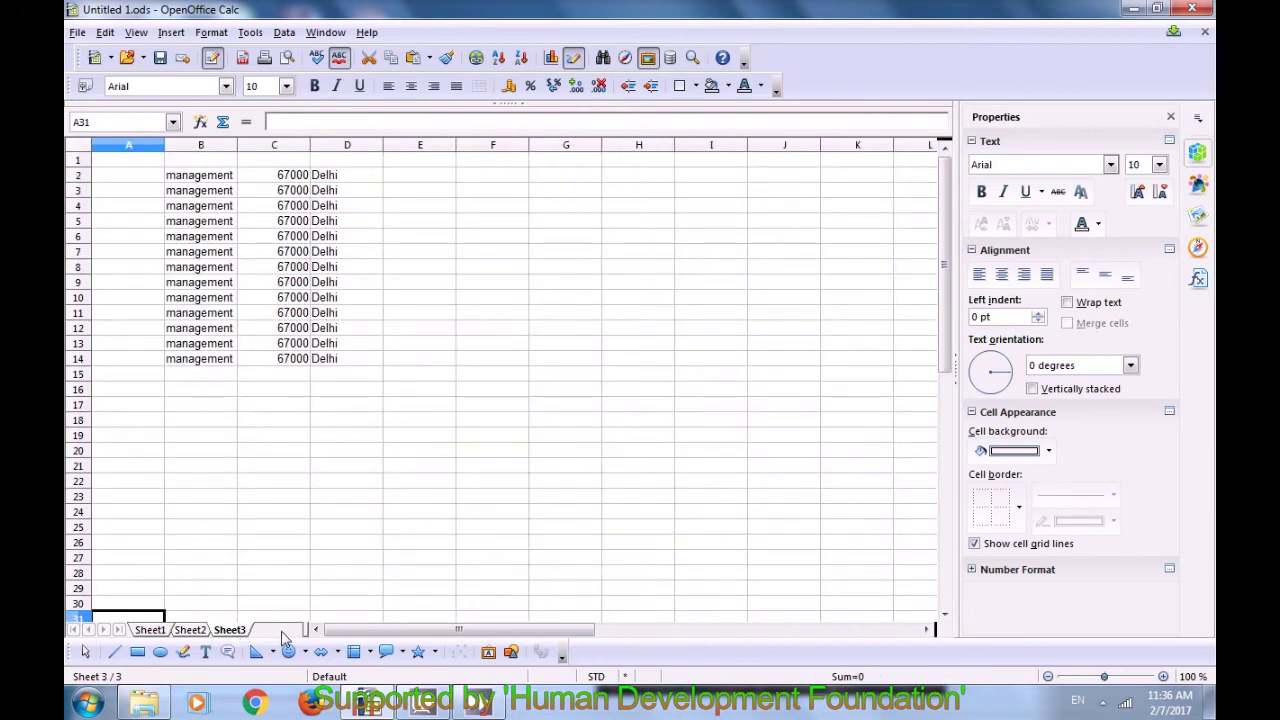
pyautogui.click(278, 632)
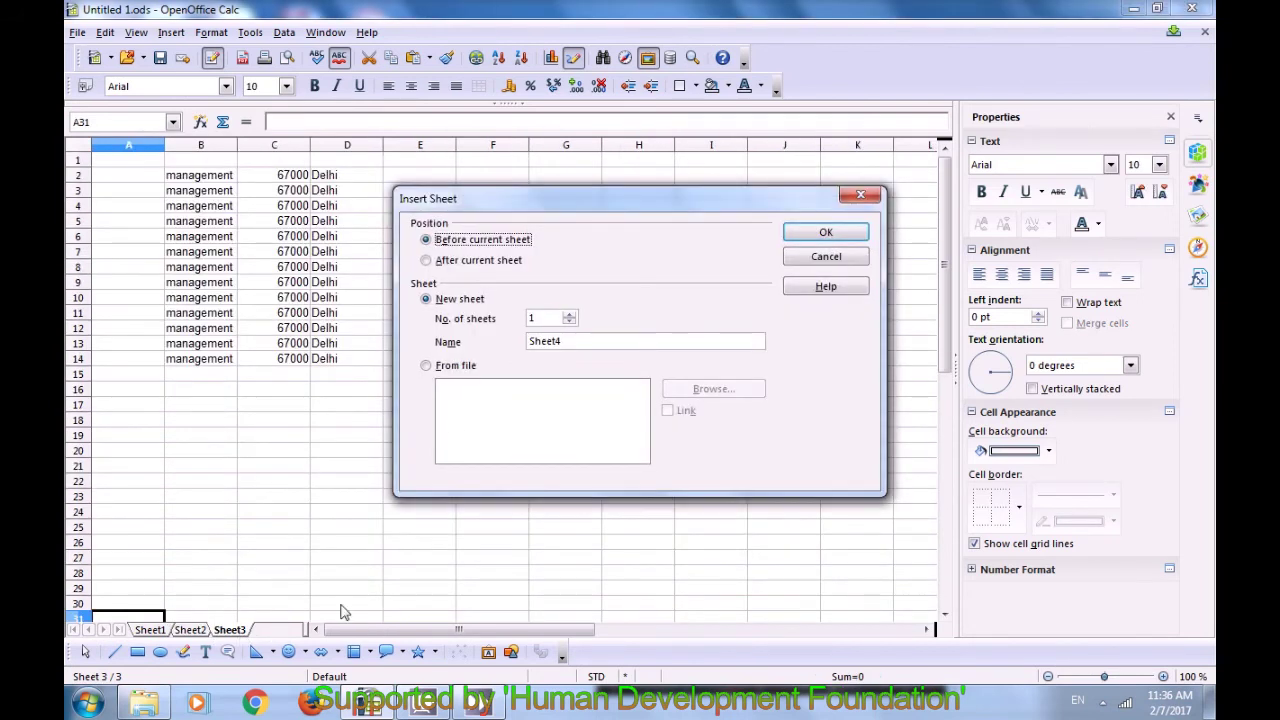
pyautogui.click(426, 261)
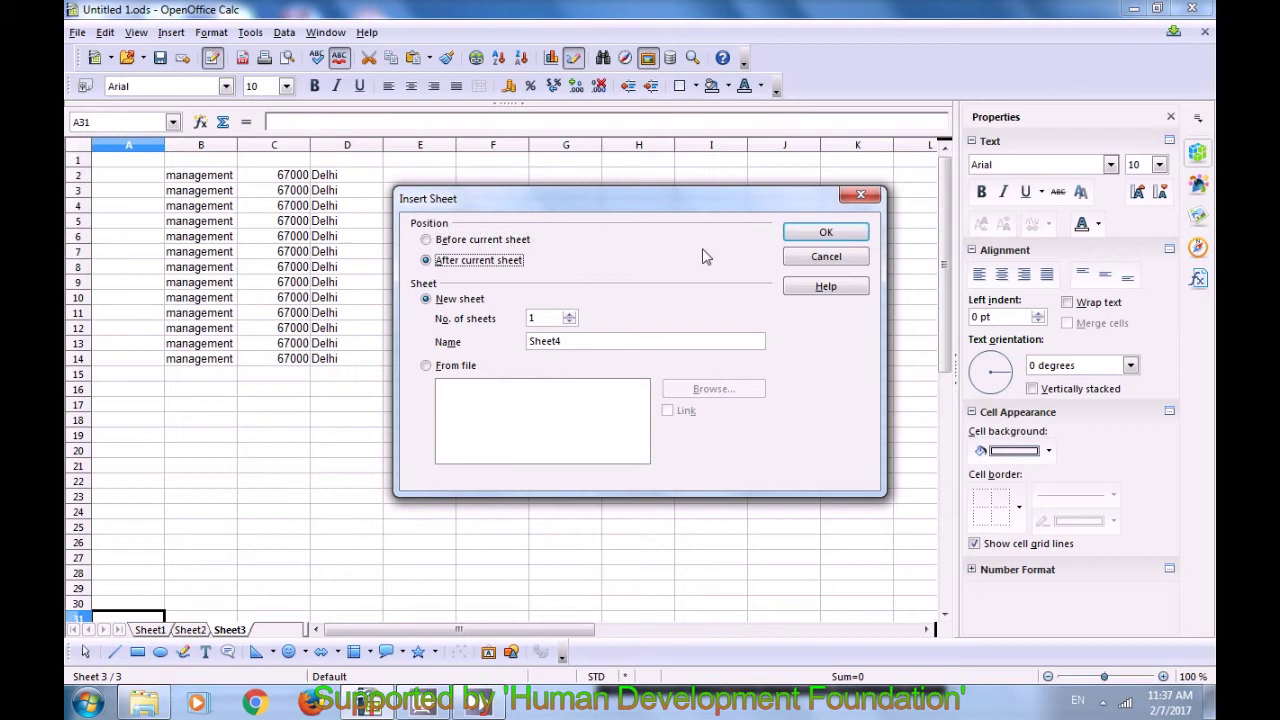
pyautogui.click(819, 236)
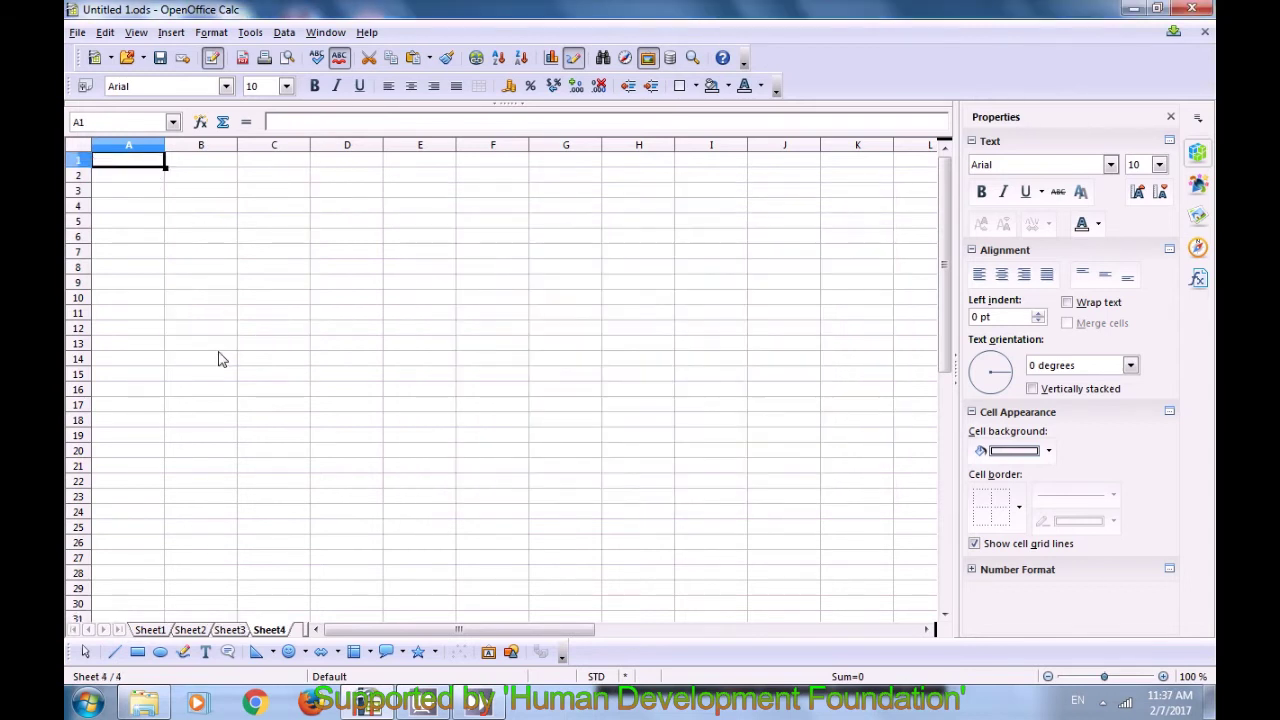
# Step: Paste the copied employee table at cell A1 of the new sheet and deselect it
pyautogui.rightClick(116, 158)
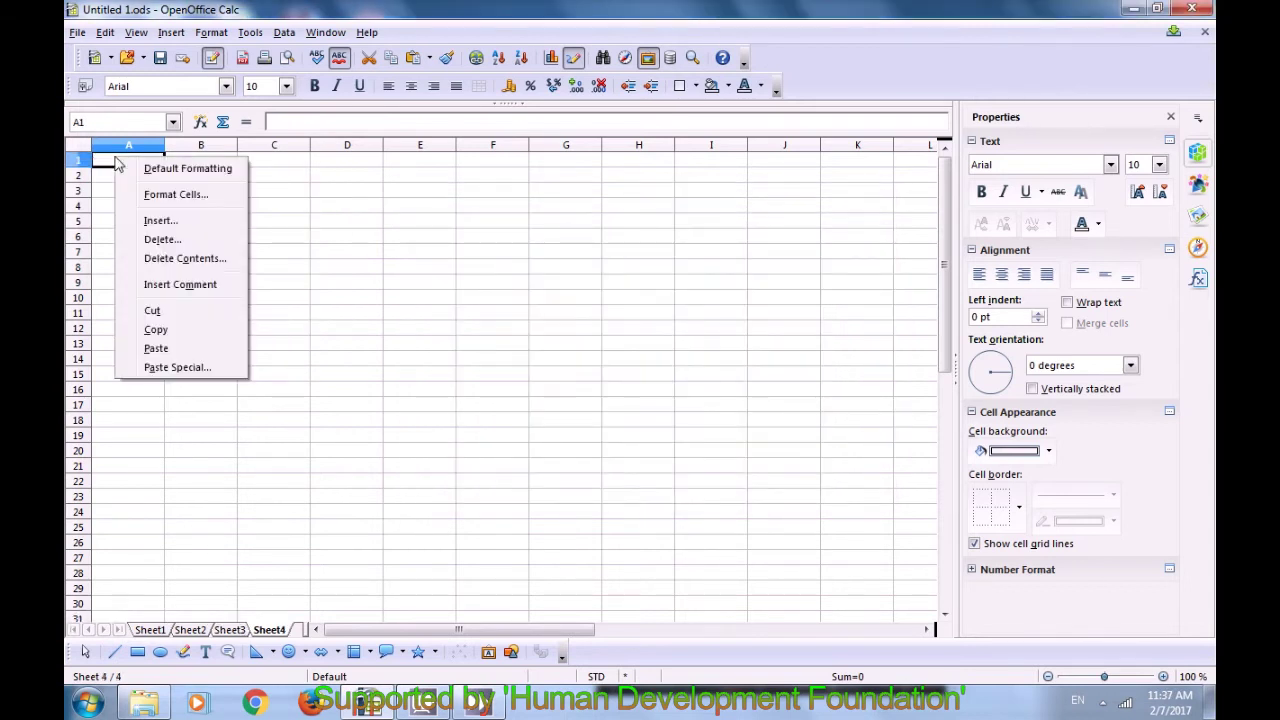
pyautogui.click(160, 348)
pyautogui.click(475, 325)
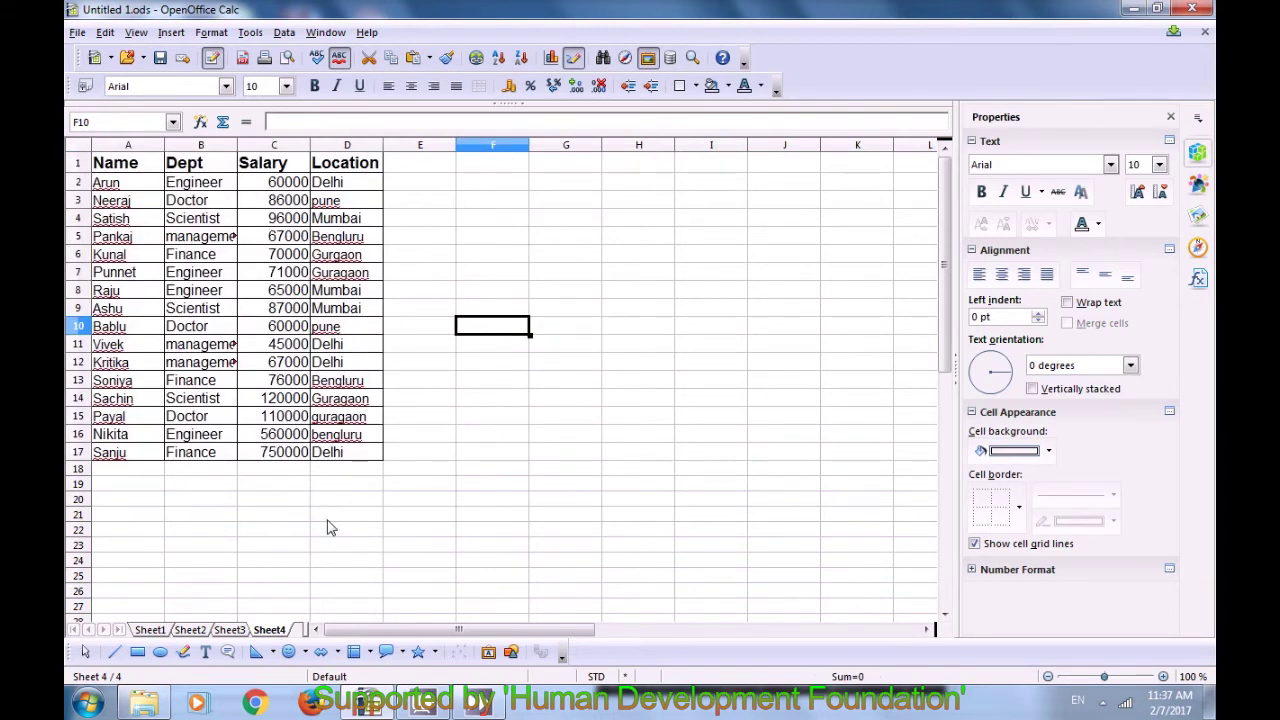
# Step: Examine the Dept and Salary columns of the pasted table and the empty area beside it
pyautogui.click(489, 187)
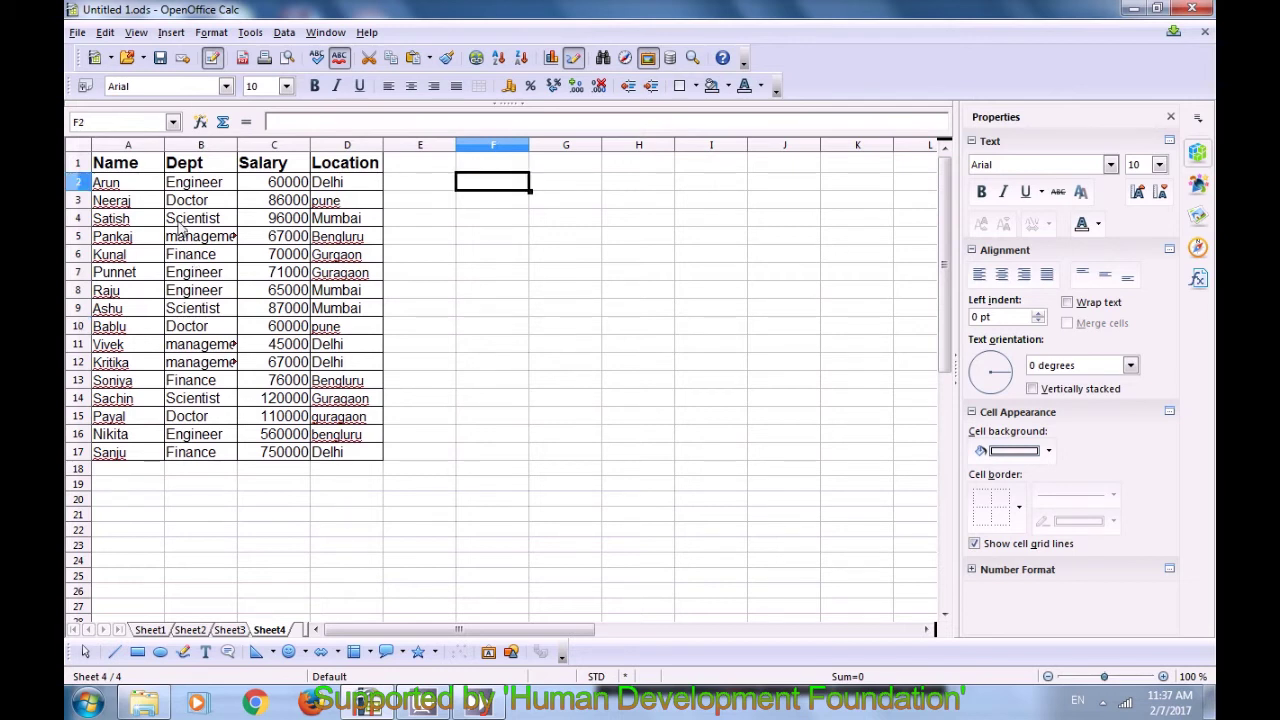
pyautogui.click(195, 457)
pyautogui.click(275, 170)
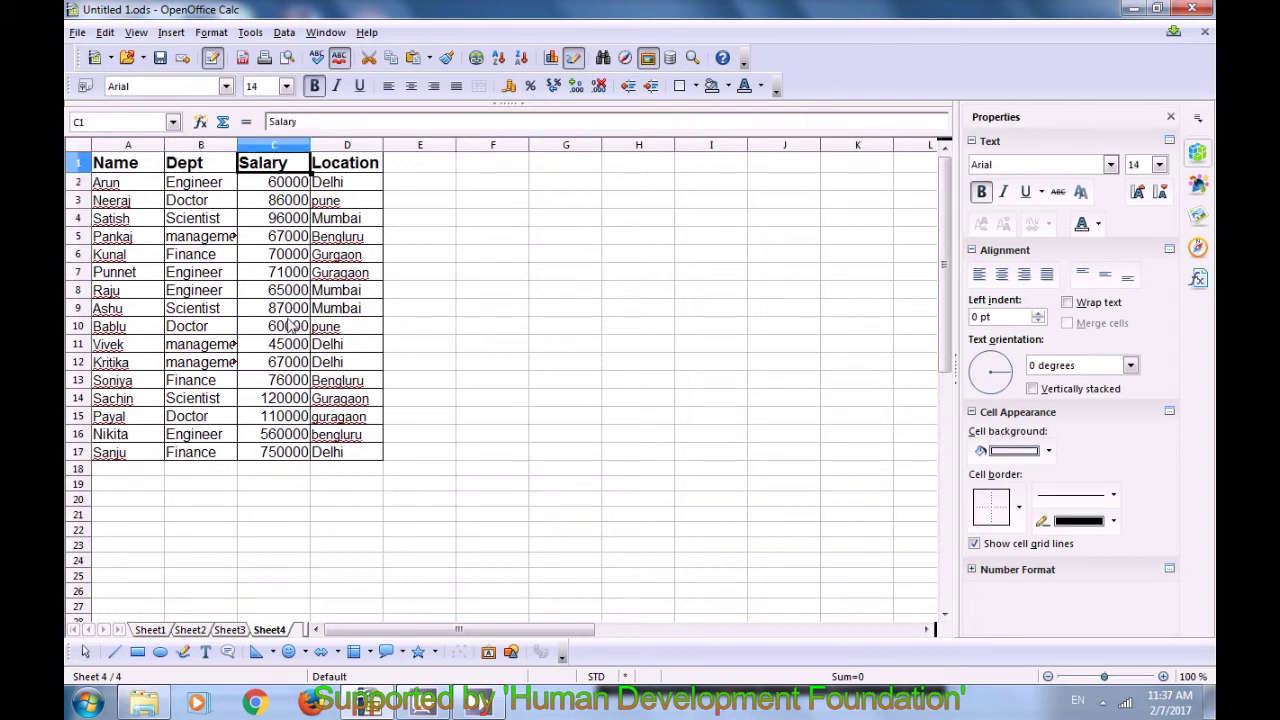
pyautogui.click(288, 434)
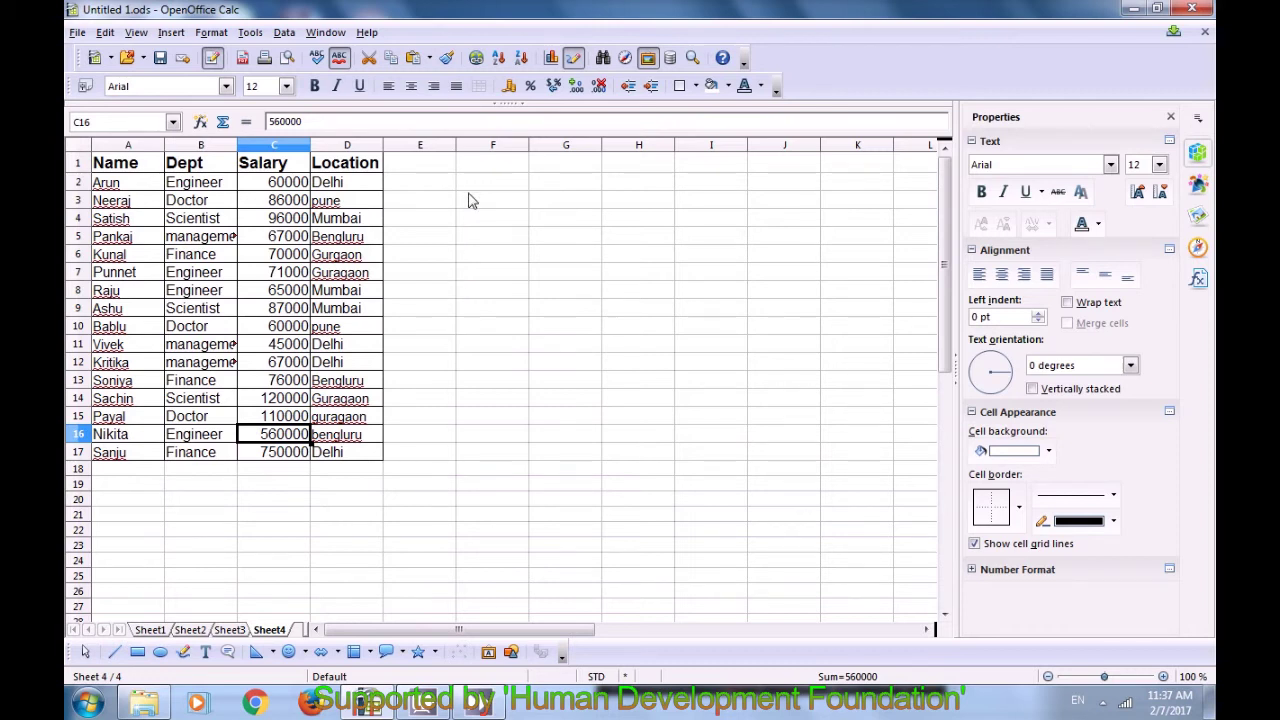
pyautogui.hotkey('ctrl', 's')
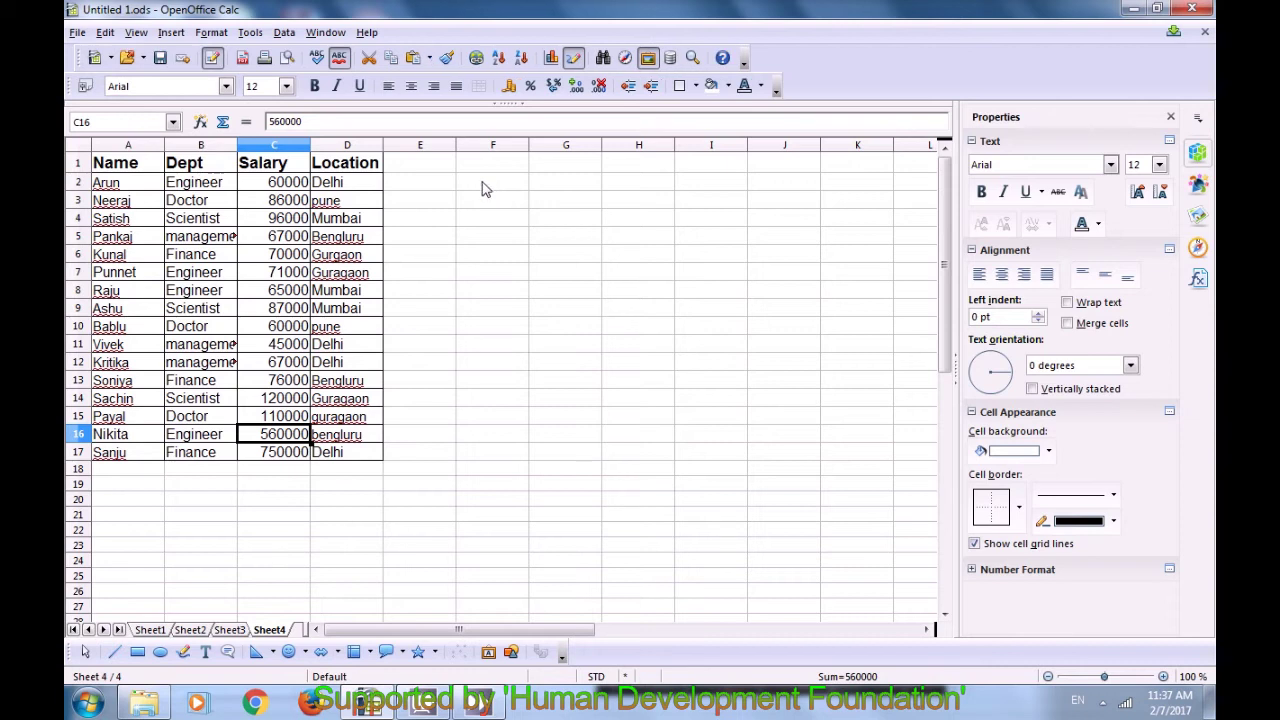
pyautogui.click(478, 188)
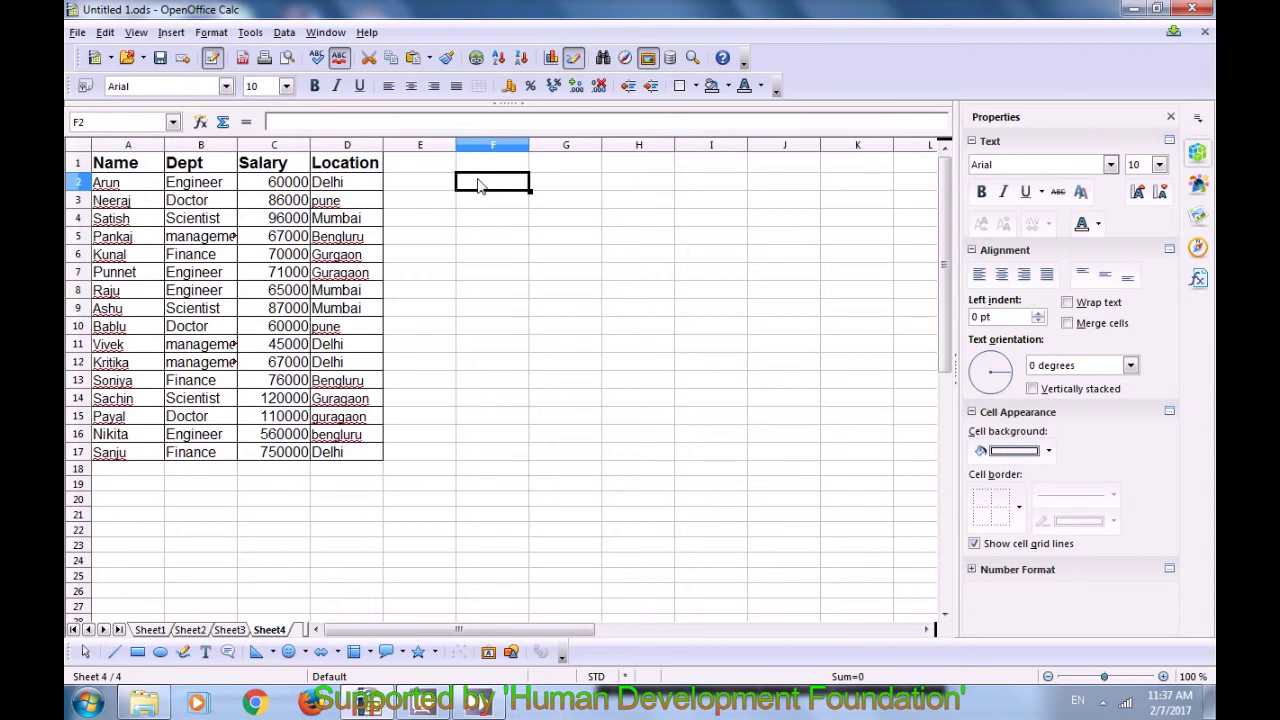
# Step: Copy the Dept heading from B1 into cell F2 with its formatting
pyautogui.click(181, 166)
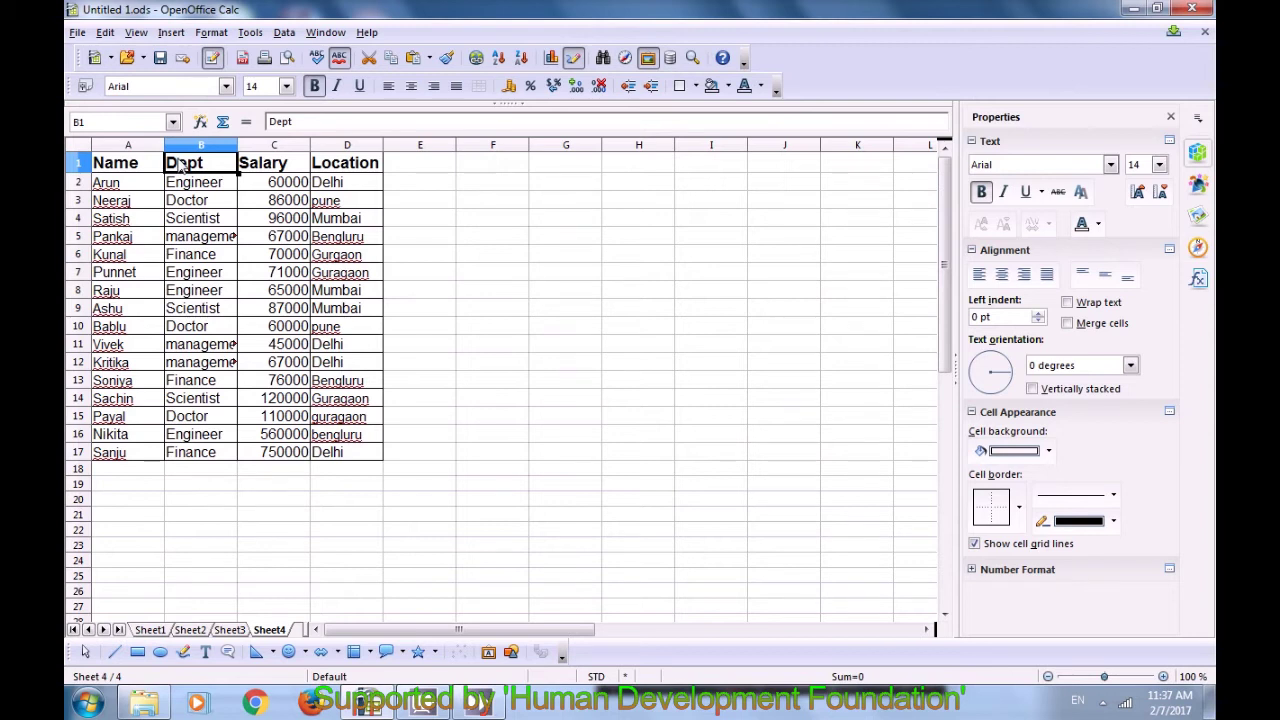
pyautogui.click(491, 184)
pyautogui.write('Dept')
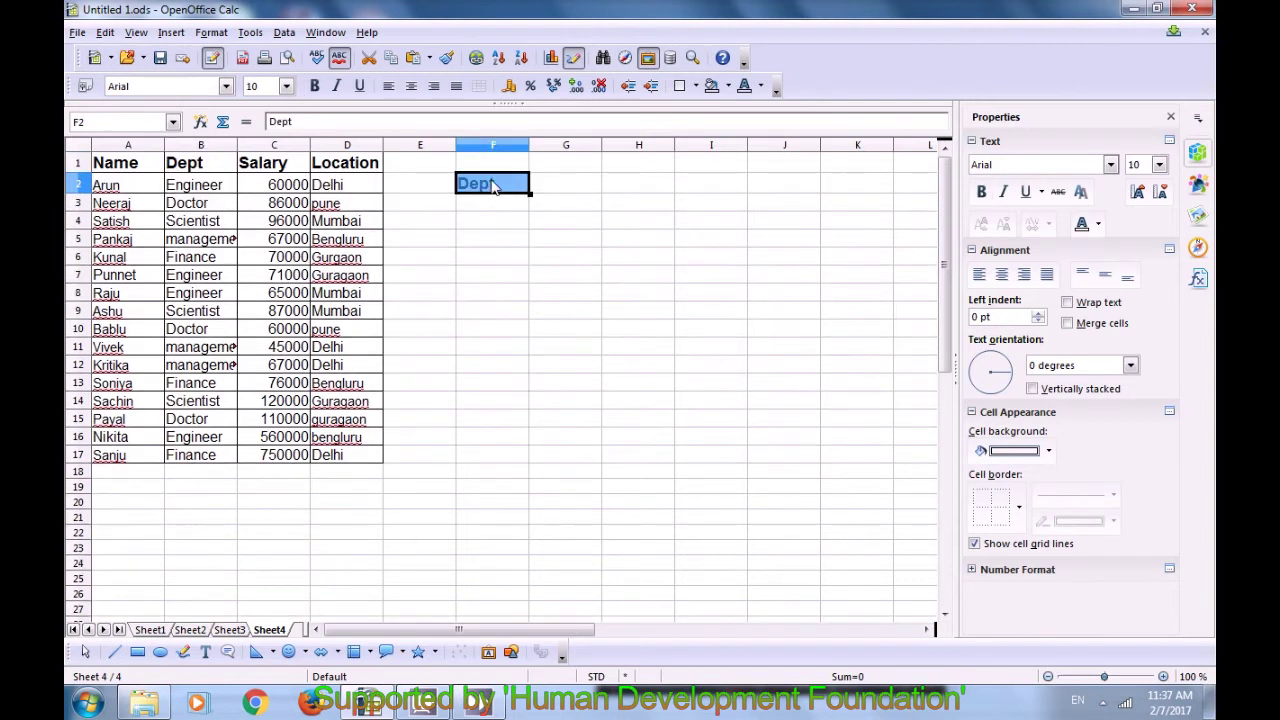
pyautogui.click(462, 219)
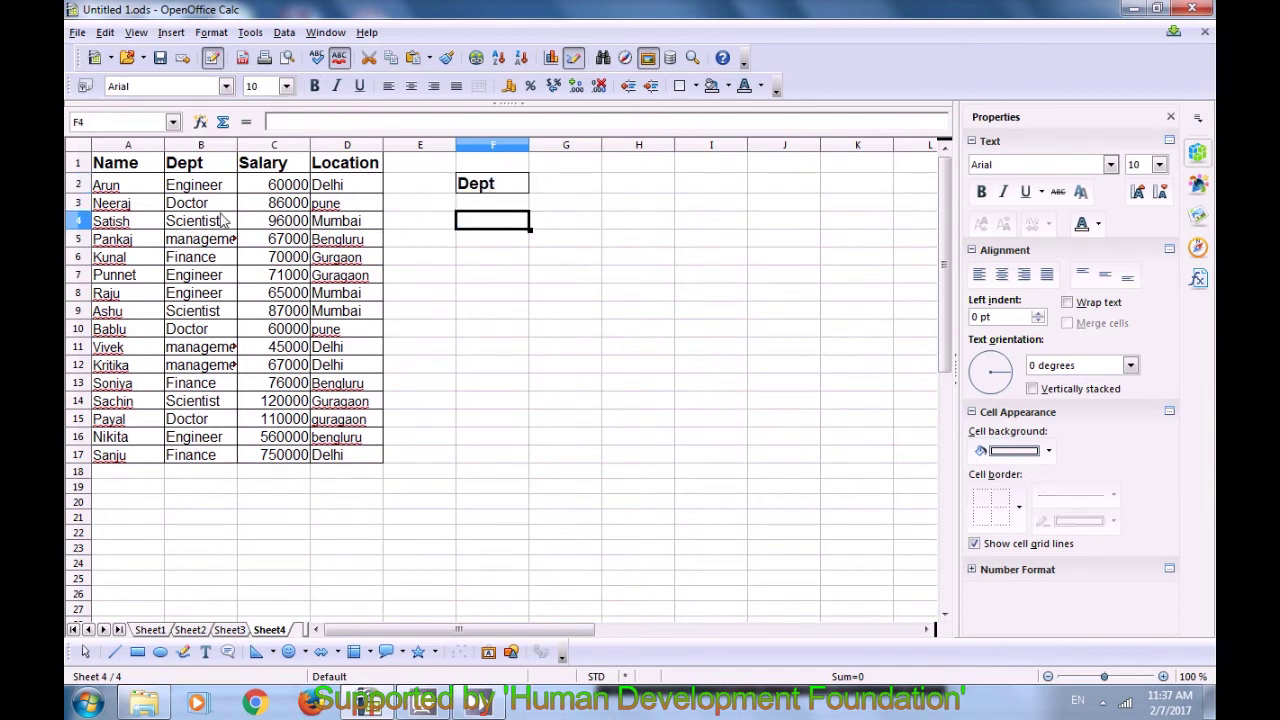
# Step: Copy the department names in B2:B6 into F3:F7 and widen column F to fit the longest name
pyautogui.moveTo(197, 190); pyautogui.dragTo(211, 259)
pyautogui.hotkey('ctrl', 'c')
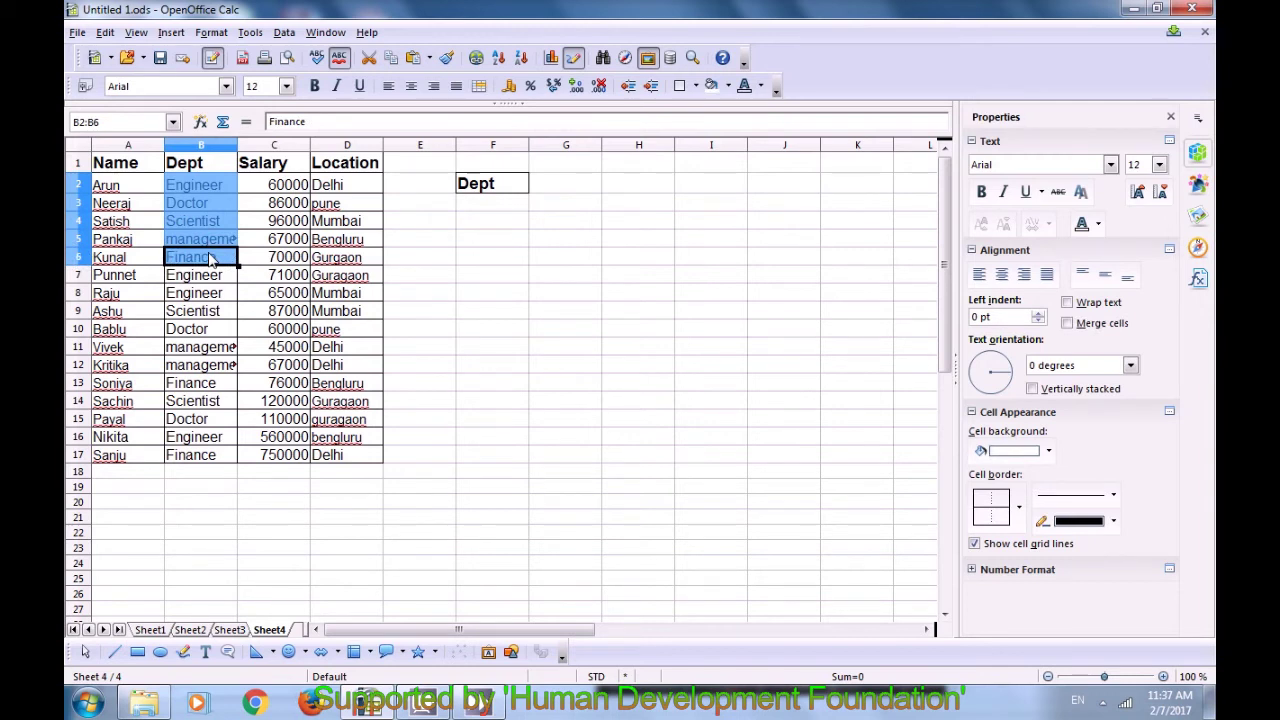
pyautogui.click(472, 207)
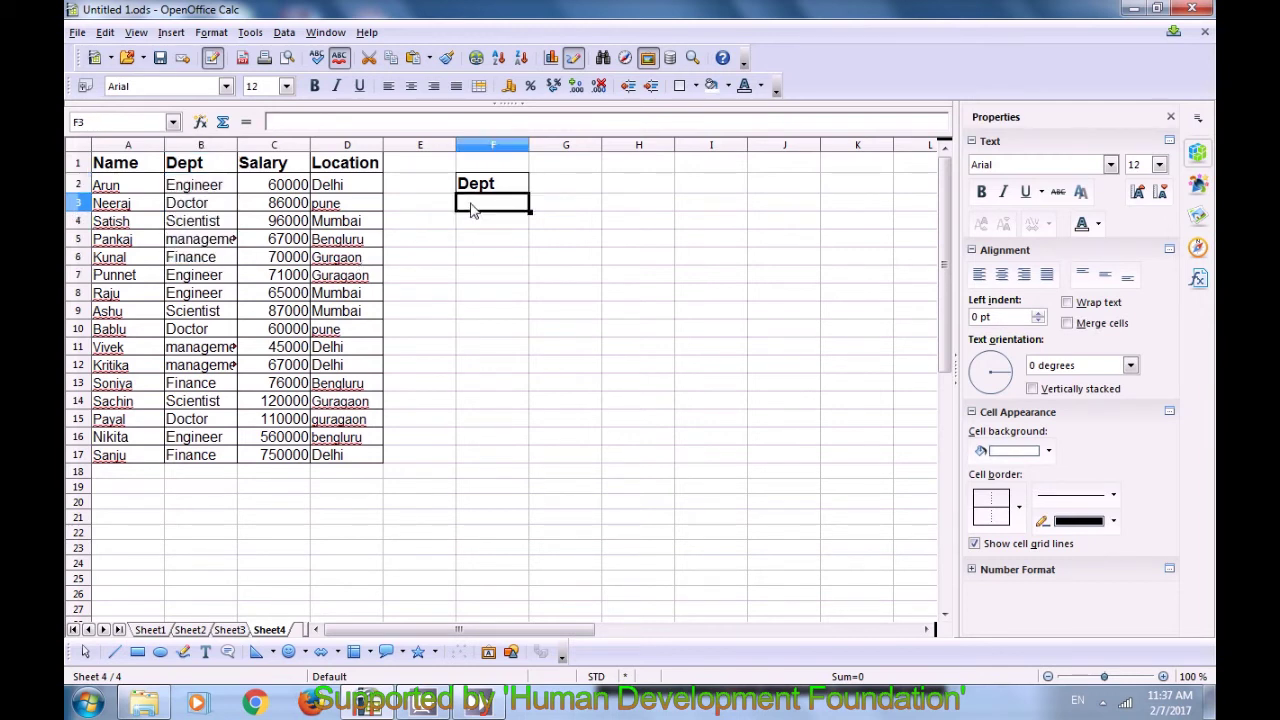
pyautogui.hotkey('ctrl', 'v')
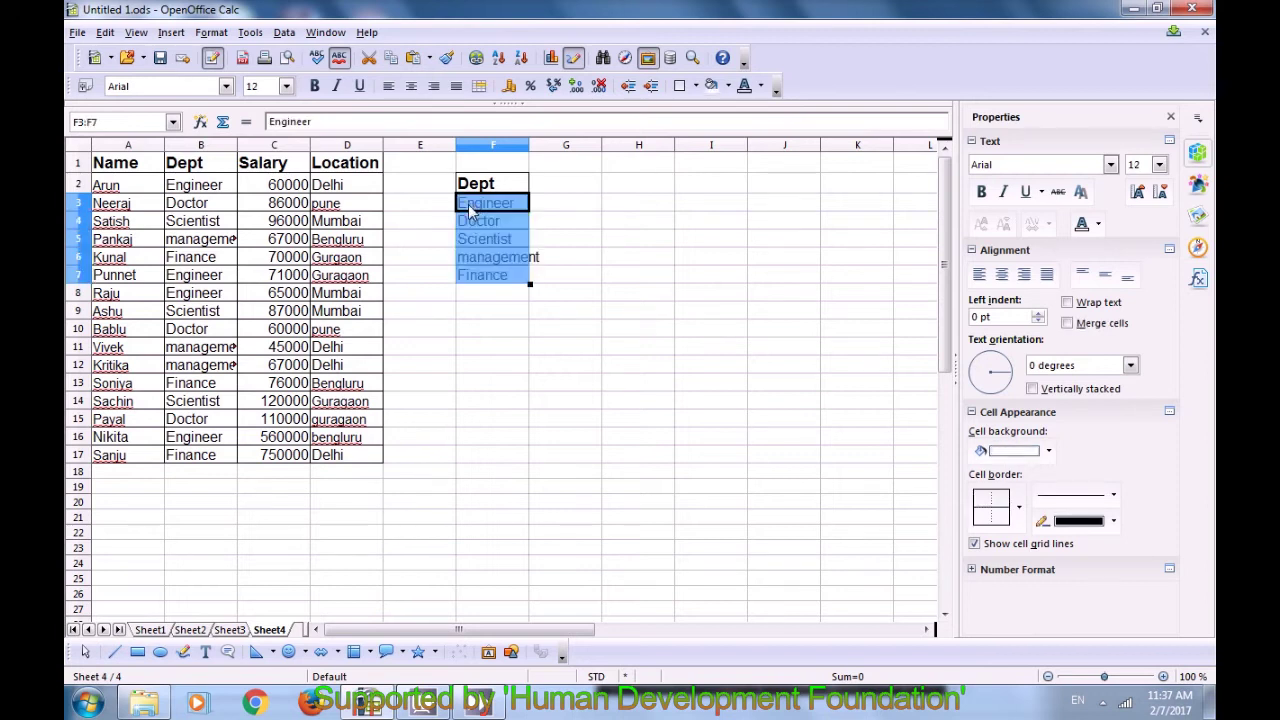
pyautogui.moveTo(530, 147); pyautogui.dragTo(540, 147)
pyautogui.click(520, 310)
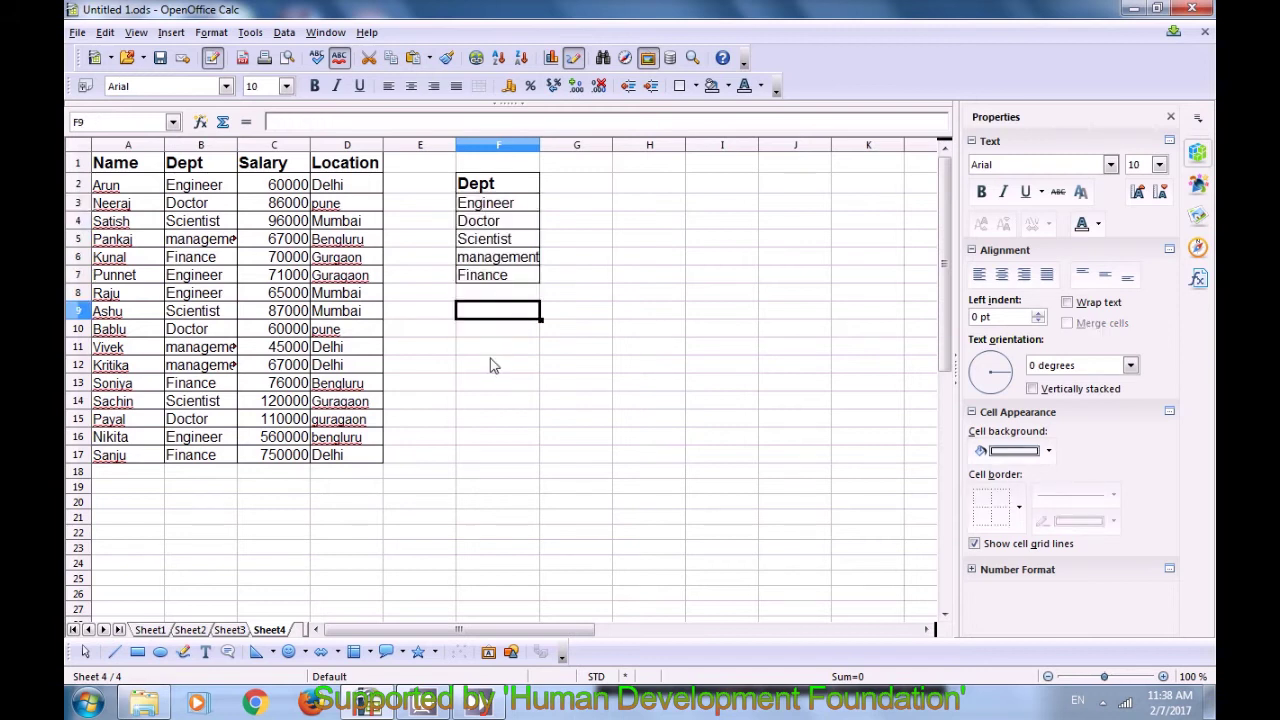
# Step: Enter the heading "countif" in cell G2, beside the Dept heading of the department list
pyautogui.click(588, 185)
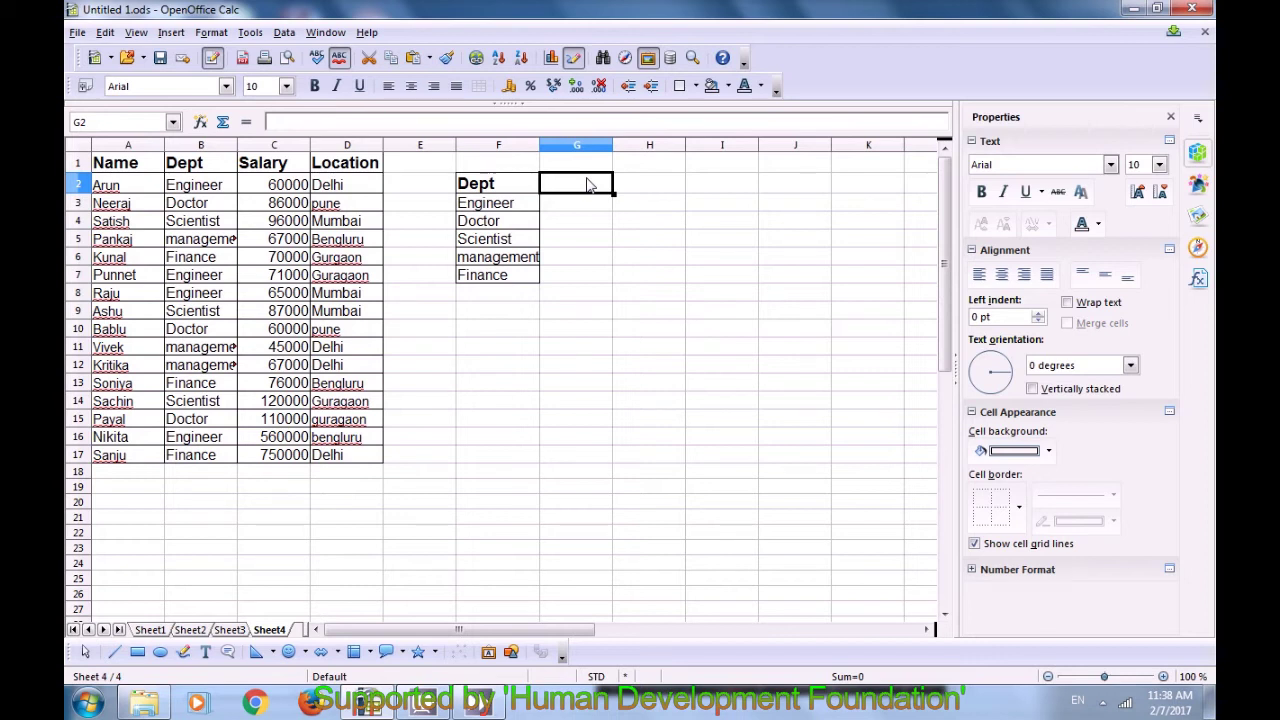
pyautogui.click(490, 212)
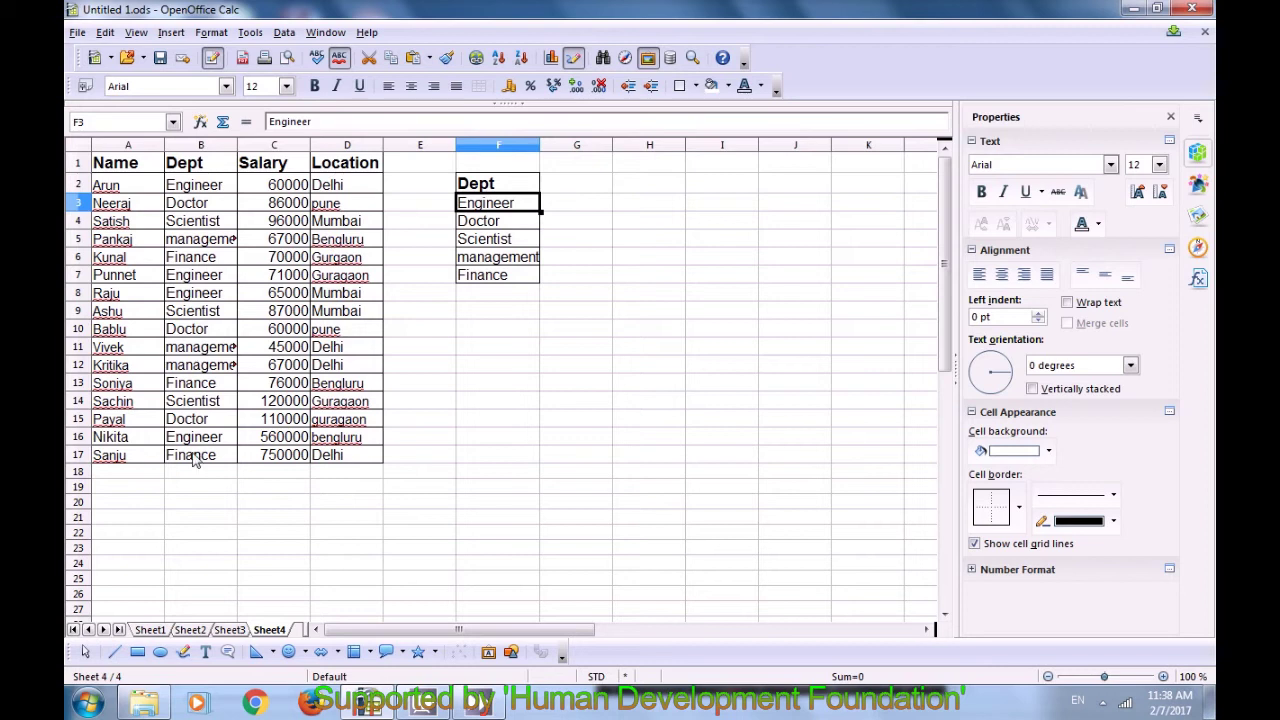
pyautogui.click(481, 224)
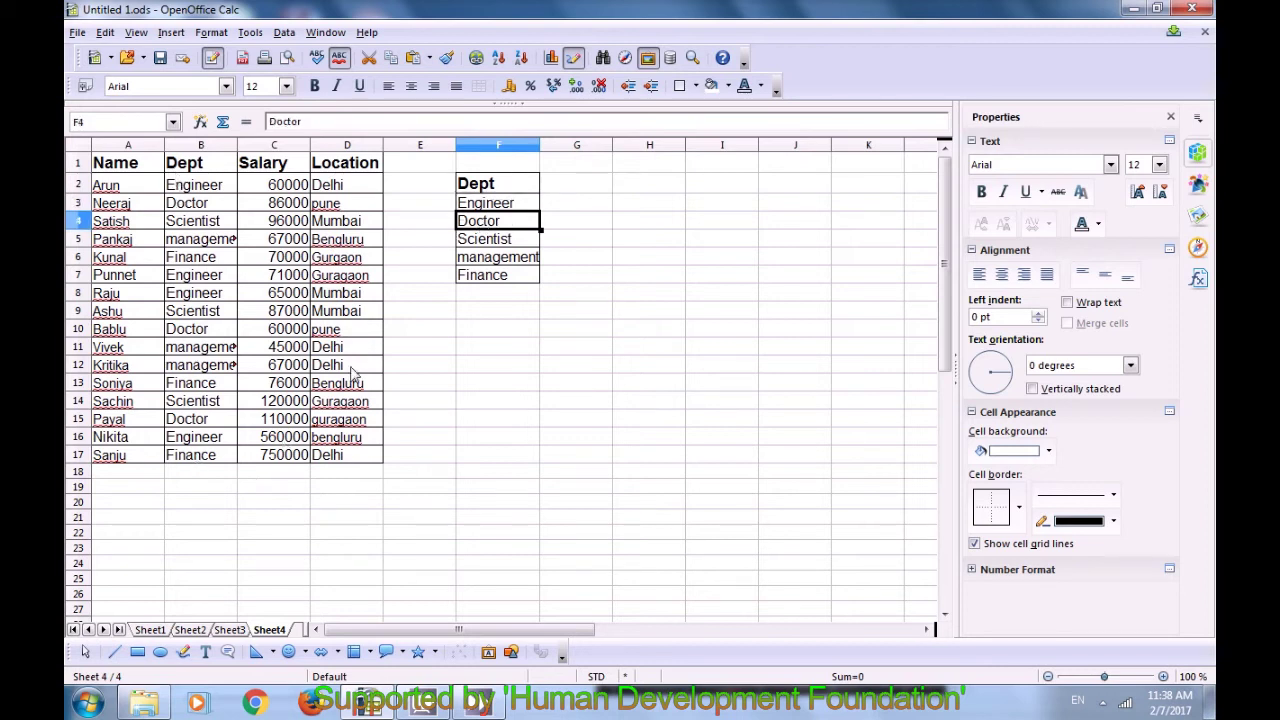
pyautogui.click(566, 190)
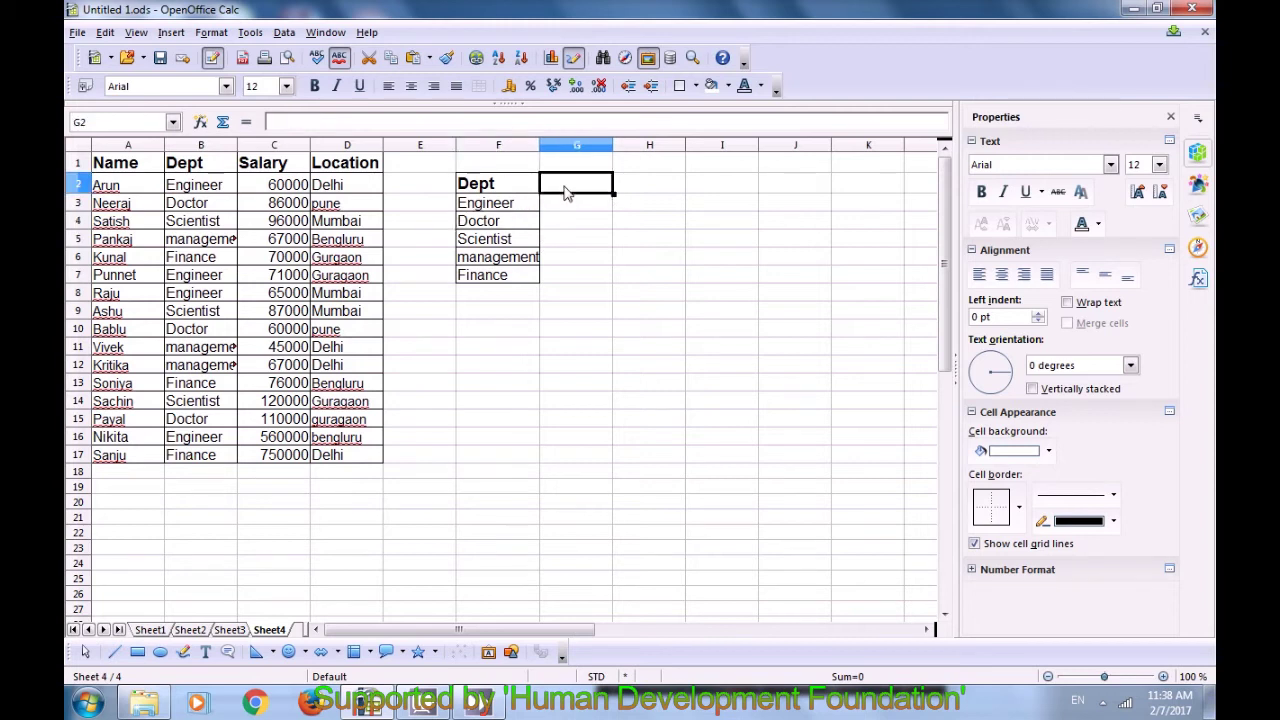
pyautogui.write('cou')
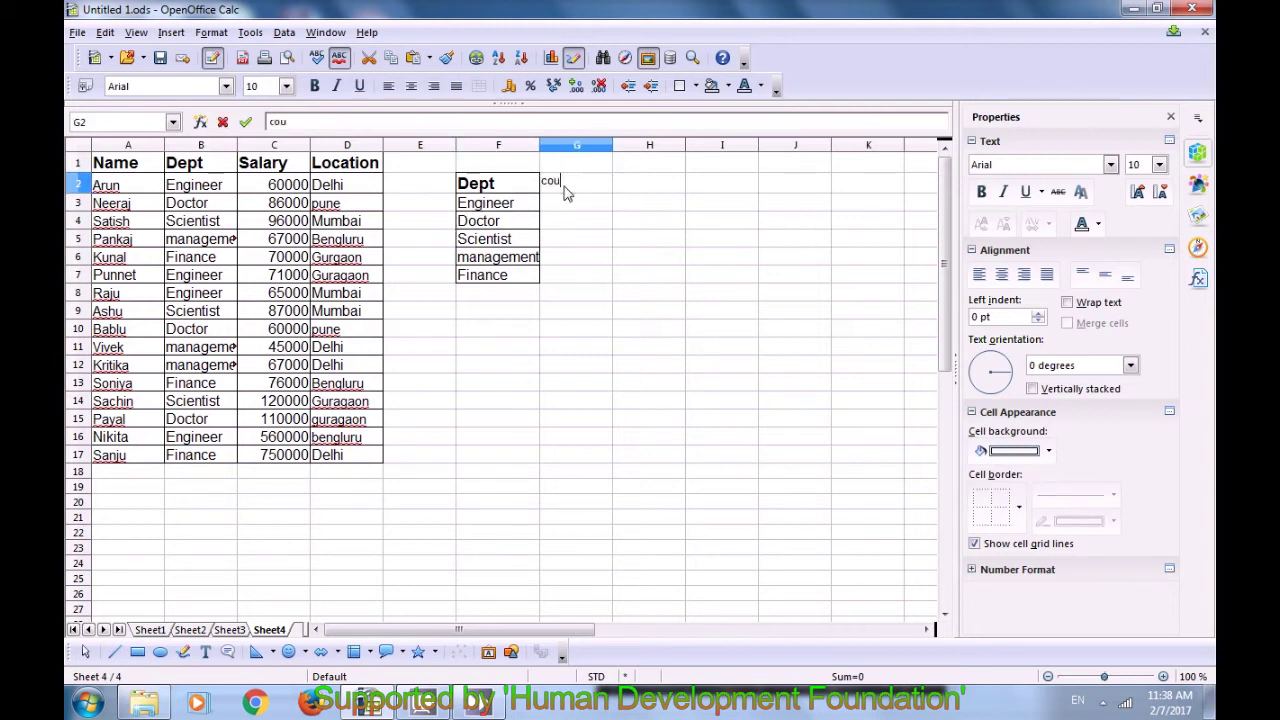
pyautogui.write('ntif')
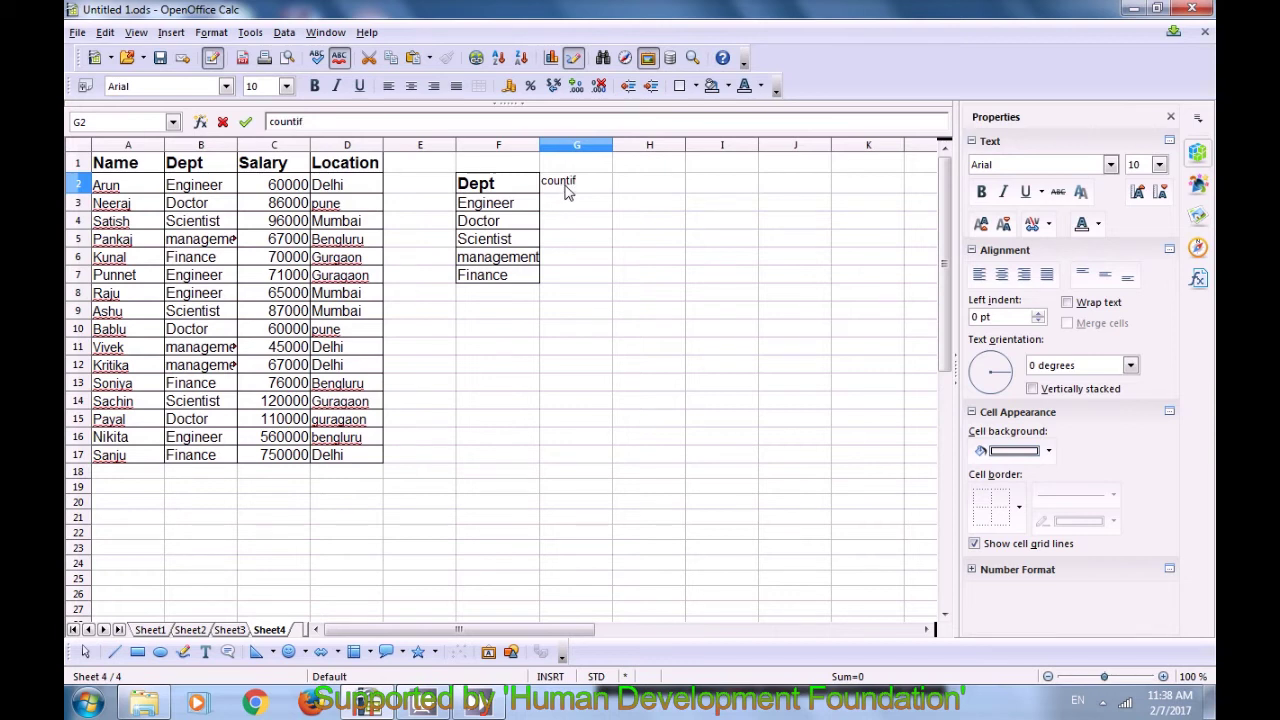
pyautogui.press('Return')
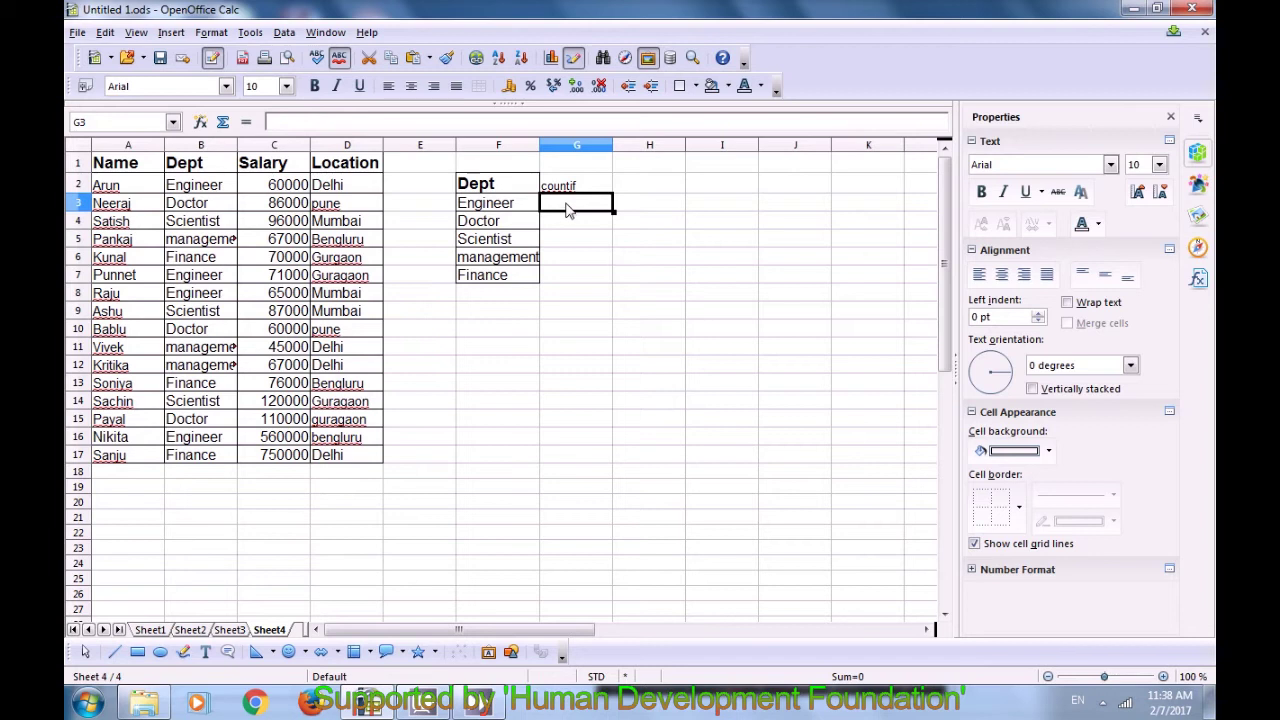
# Step: Enter =COUNTIF($B$2:$B$17;F3) in G3 to count the employees in the Engineer department, with the Dept range locked as absolute
pyautogui.write('=co')
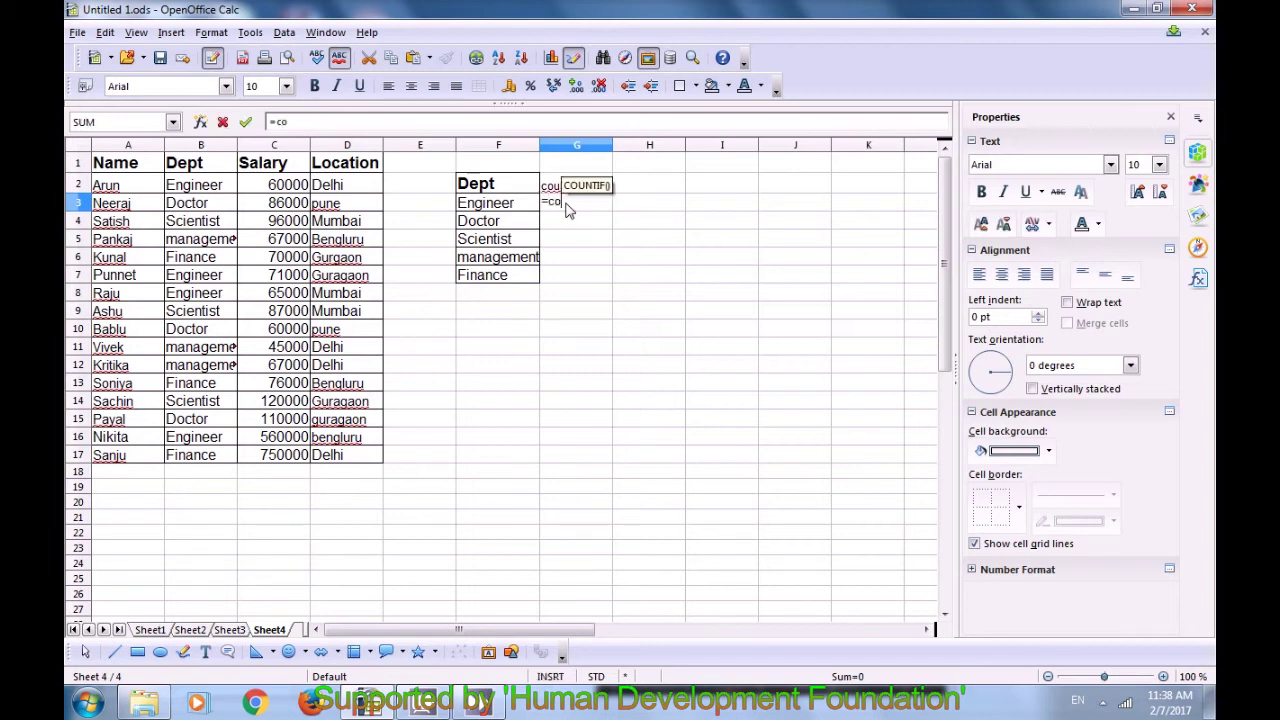
pyautogui.write('untif')
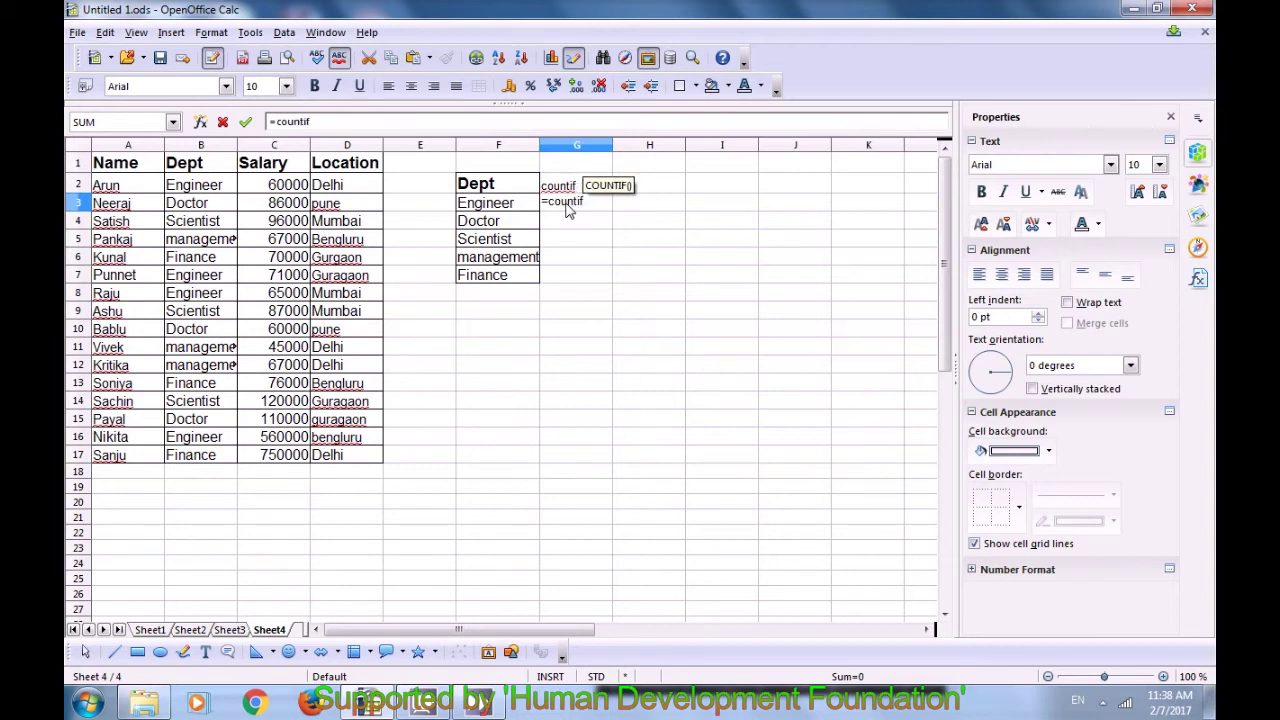
pyautogui.write('(')
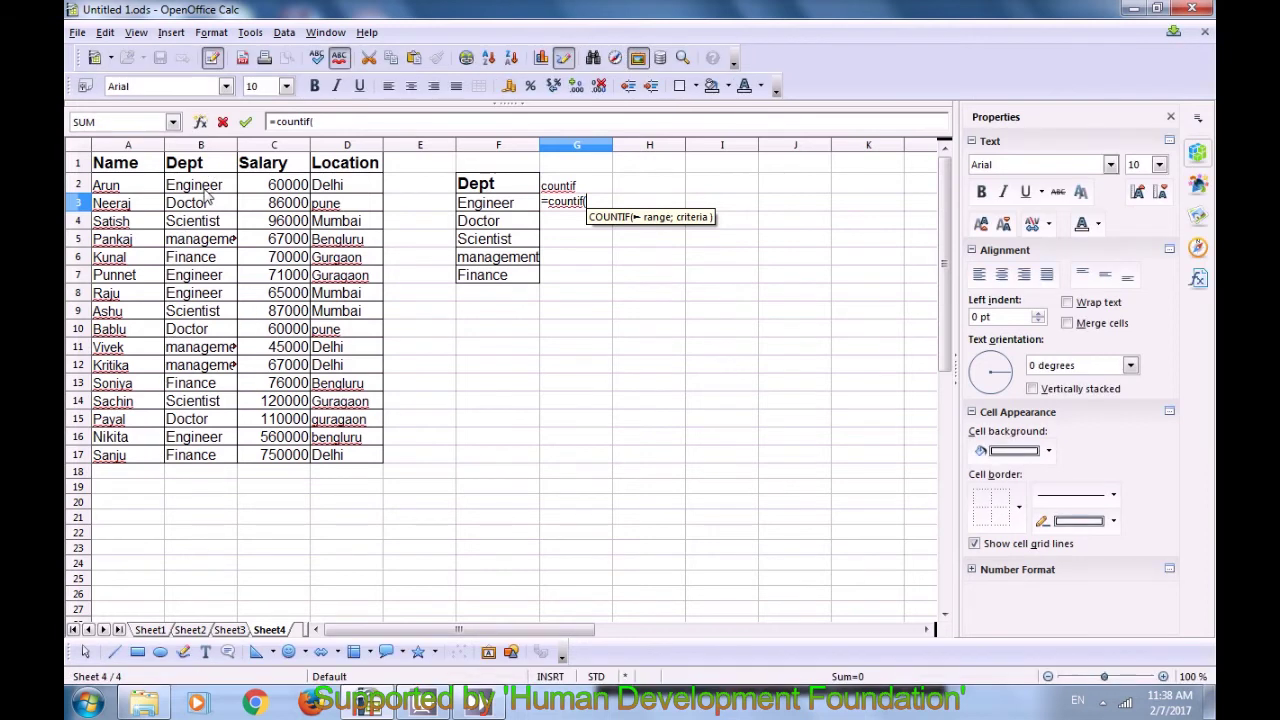
pyautogui.moveTo(205, 195); pyautogui.dragTo(198, 466)
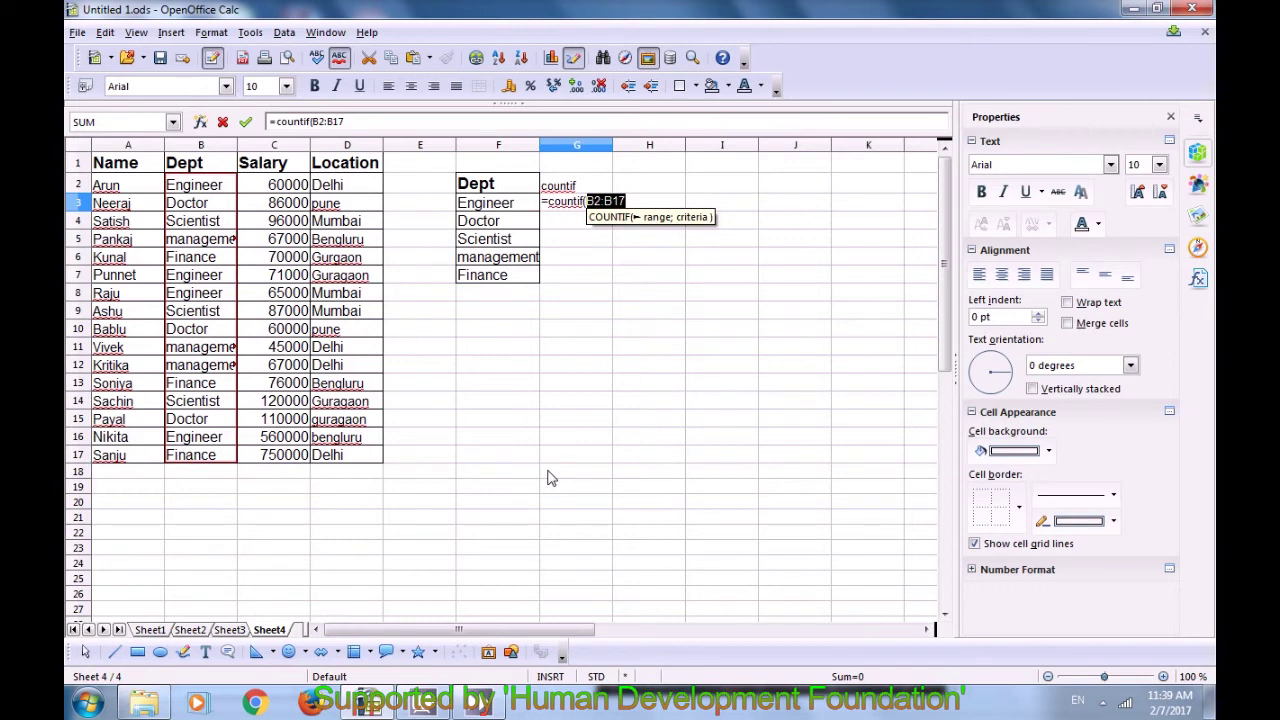
pyautogui.hotkey('shift', 'F4')
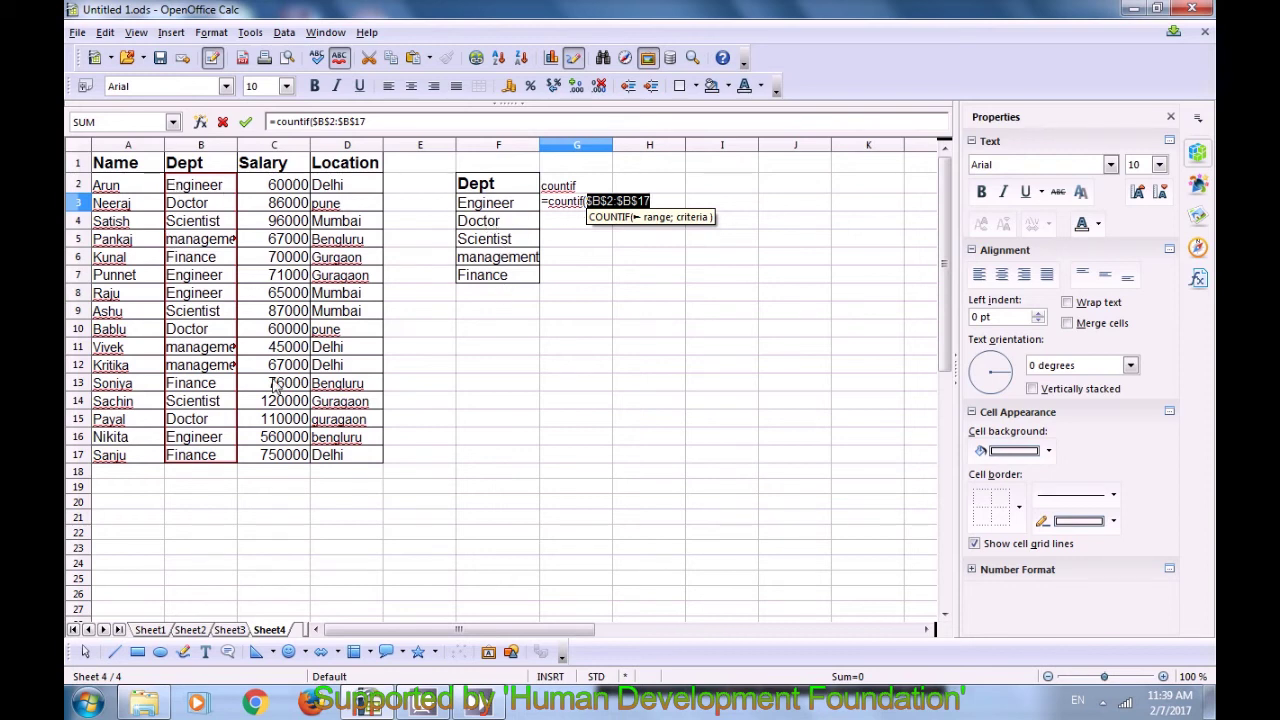
pyautogui.write(';')
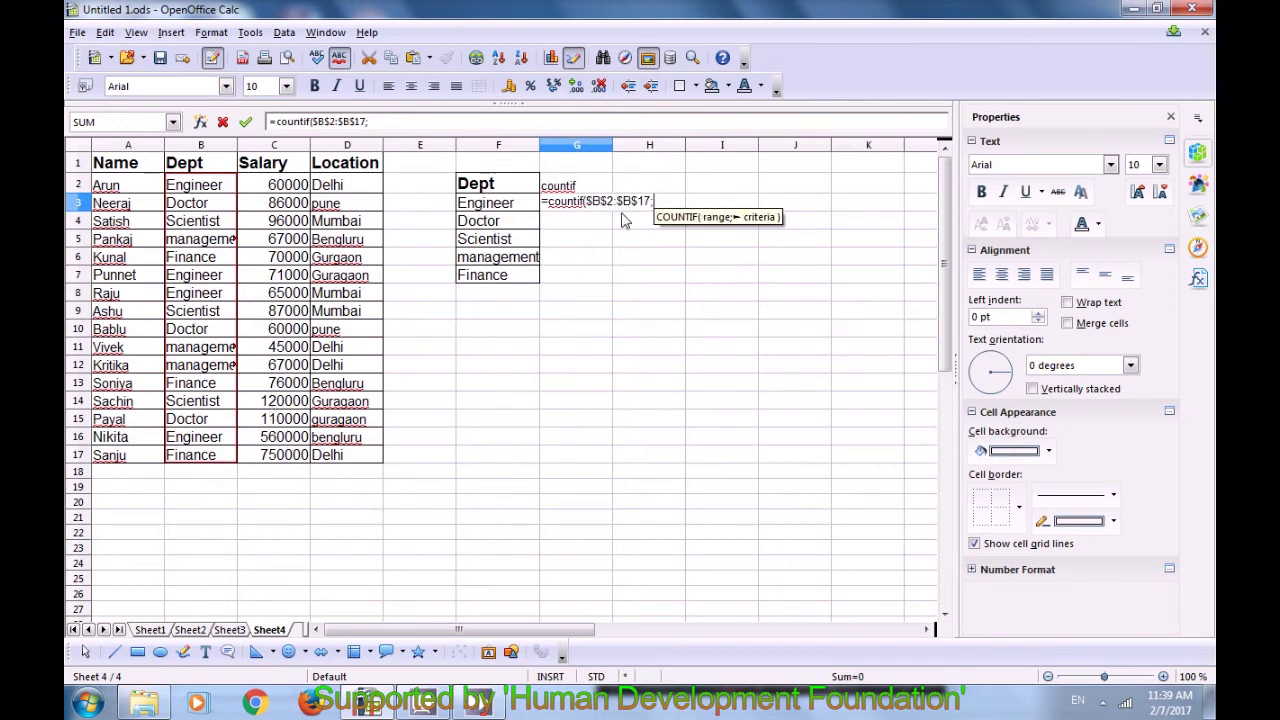
pyautogui.click(485, 206)
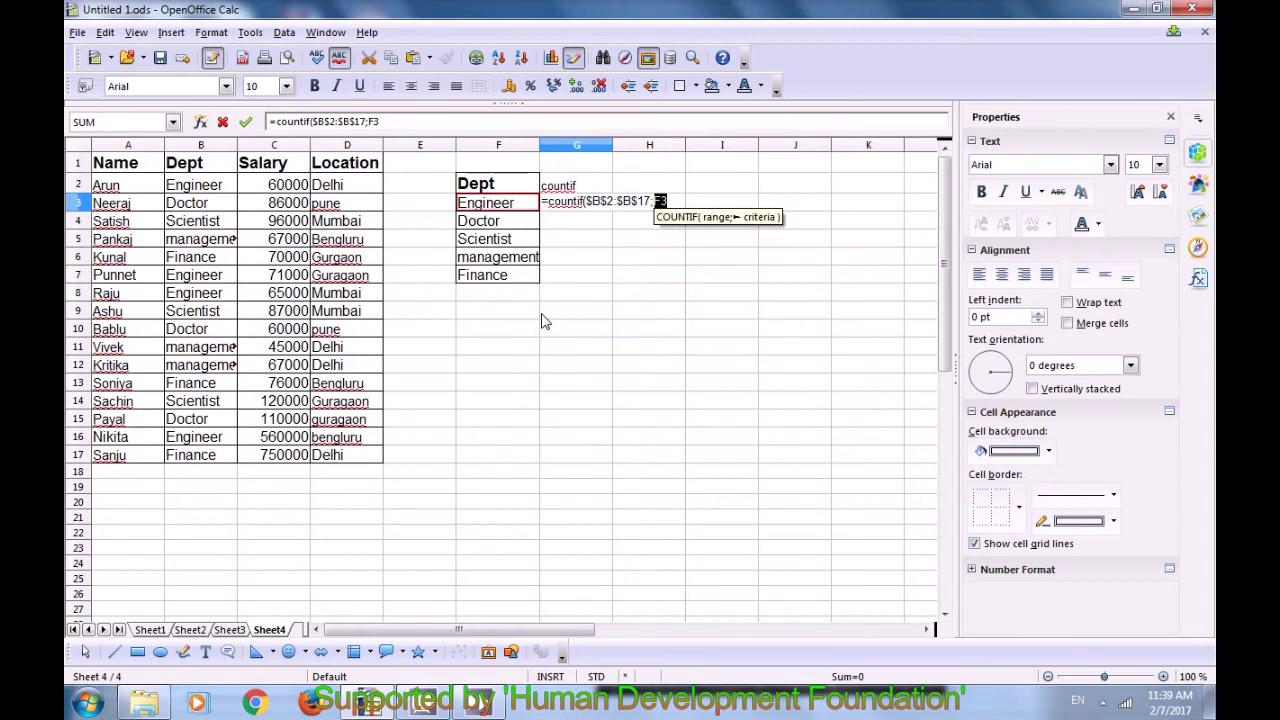
pyautogui.write(')')
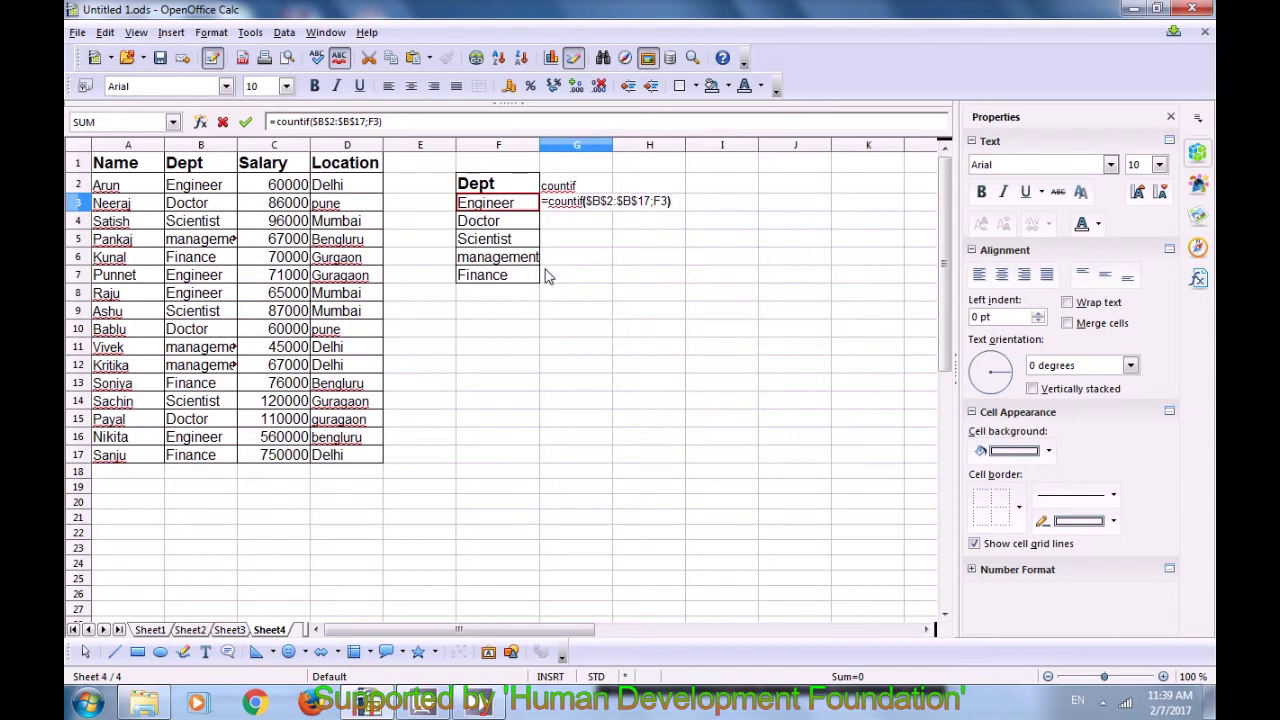
pyautogui.press('Return')
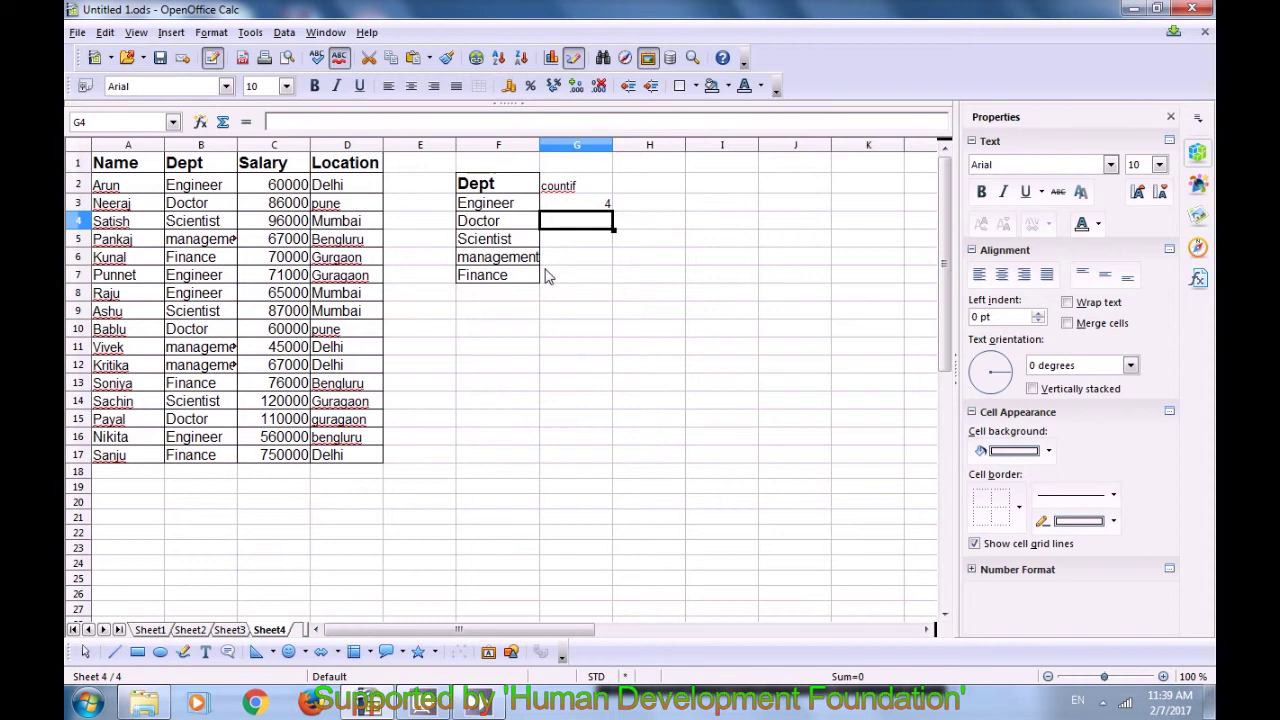
# Step: Fill the COUNTIF formula from G3 down to G7 for the remaining departments
pyautogui.click(608, 207)
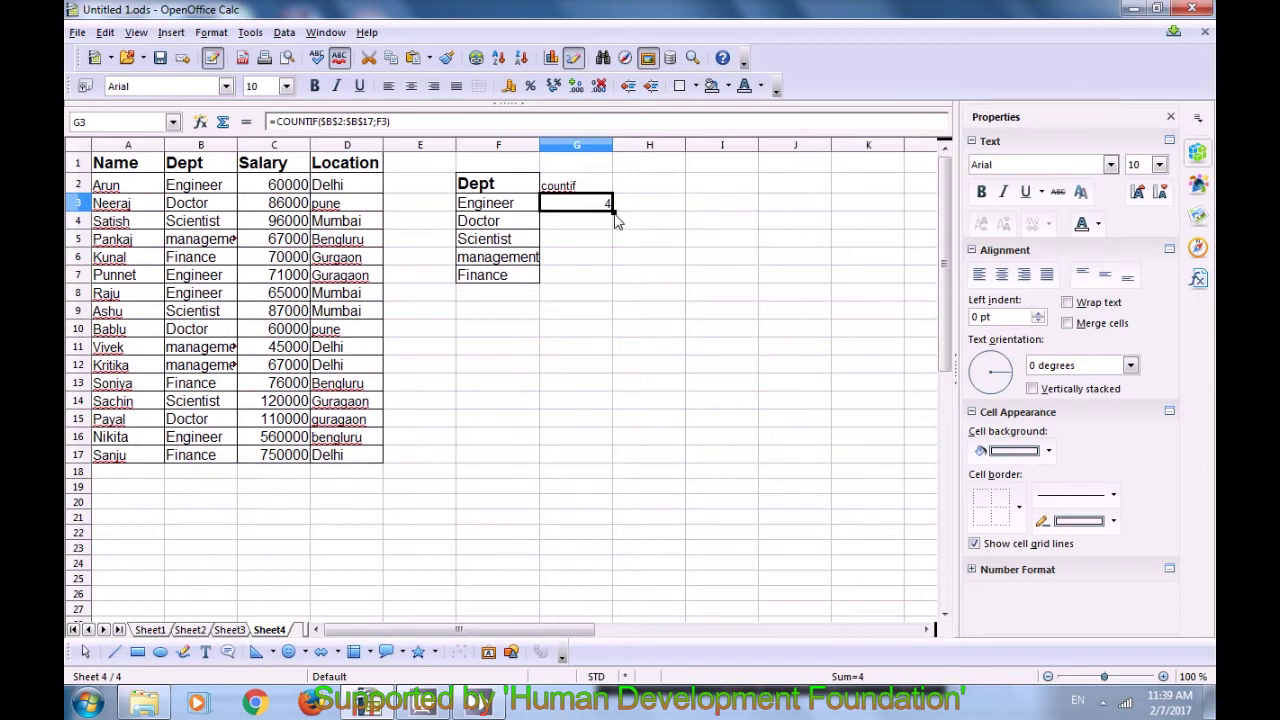
pyautogui.doubleClick(612, 211)
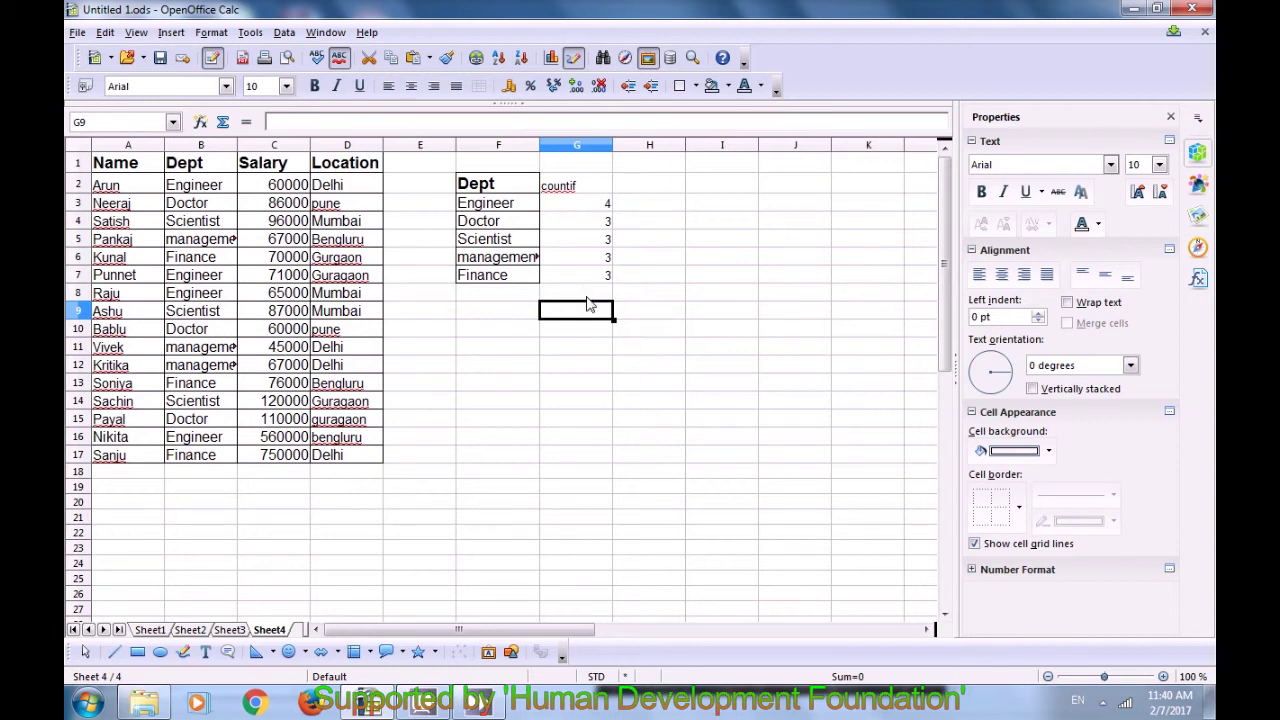
pyautogui.click(485, 226)
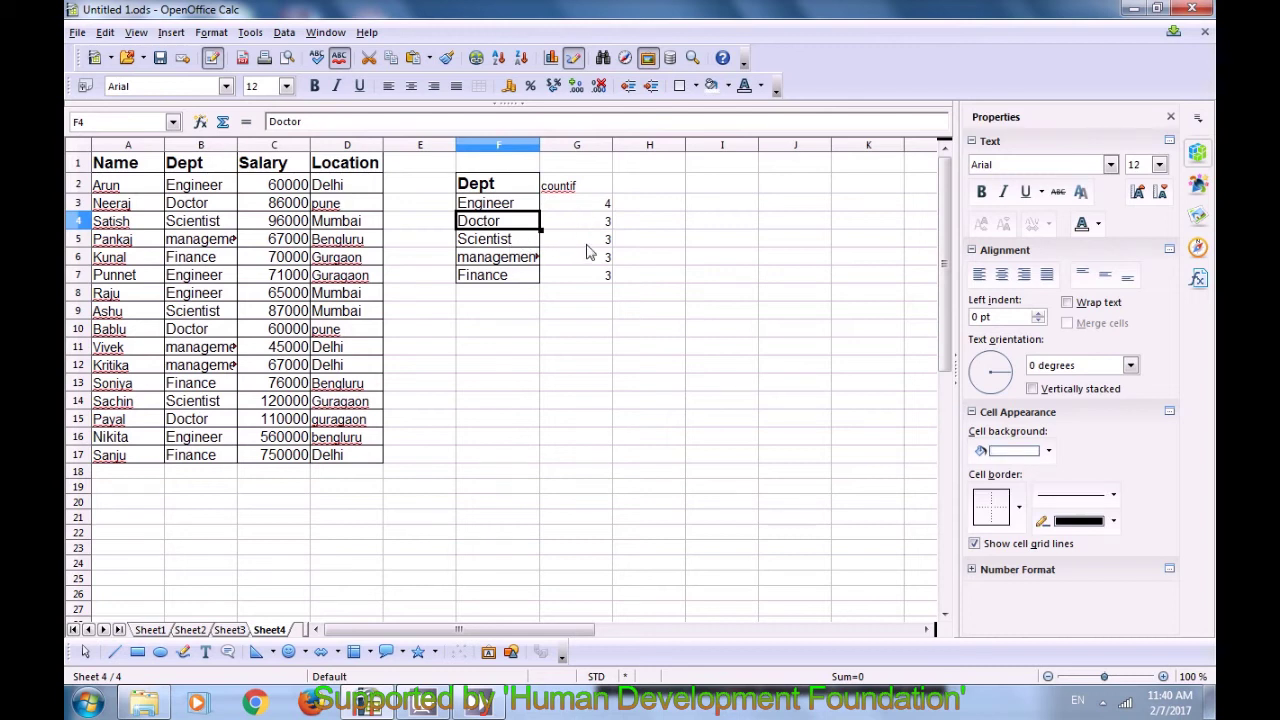
pyautogui.click(519, 316)
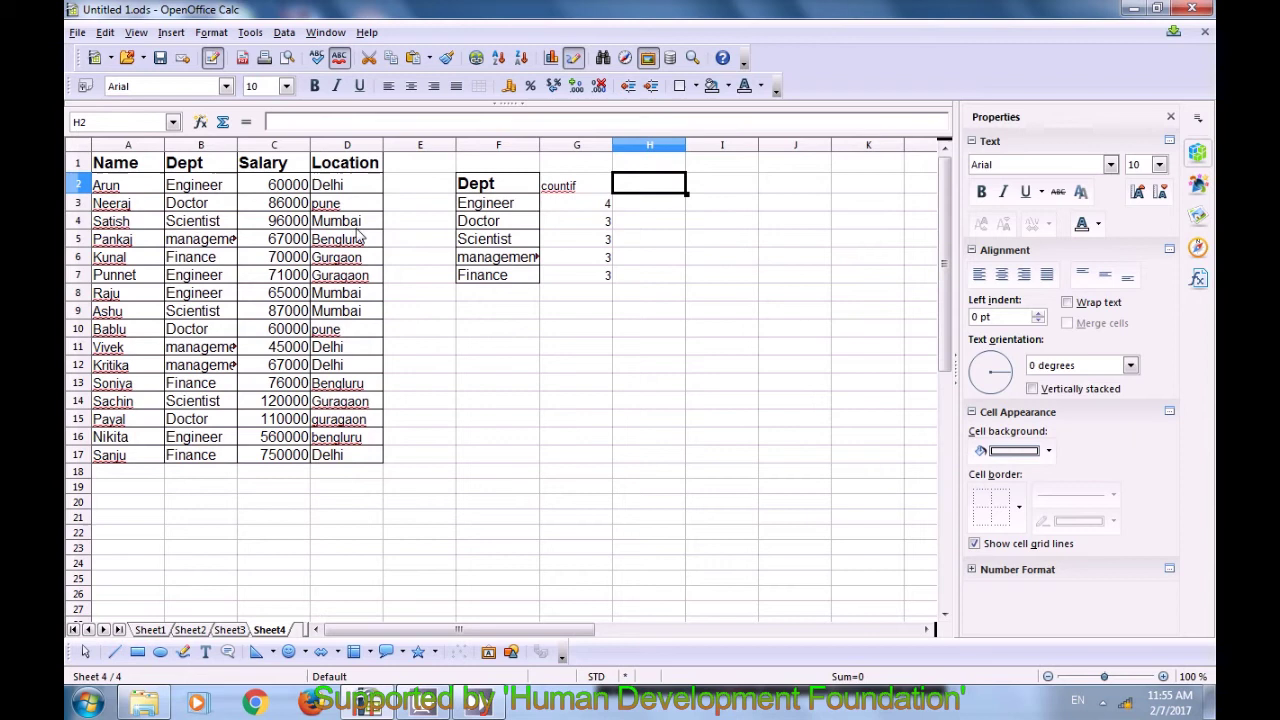
# Step: Copy the Location heading from D1 into cell H2 with its formatting
pyautogui.rightClick(342, 172)
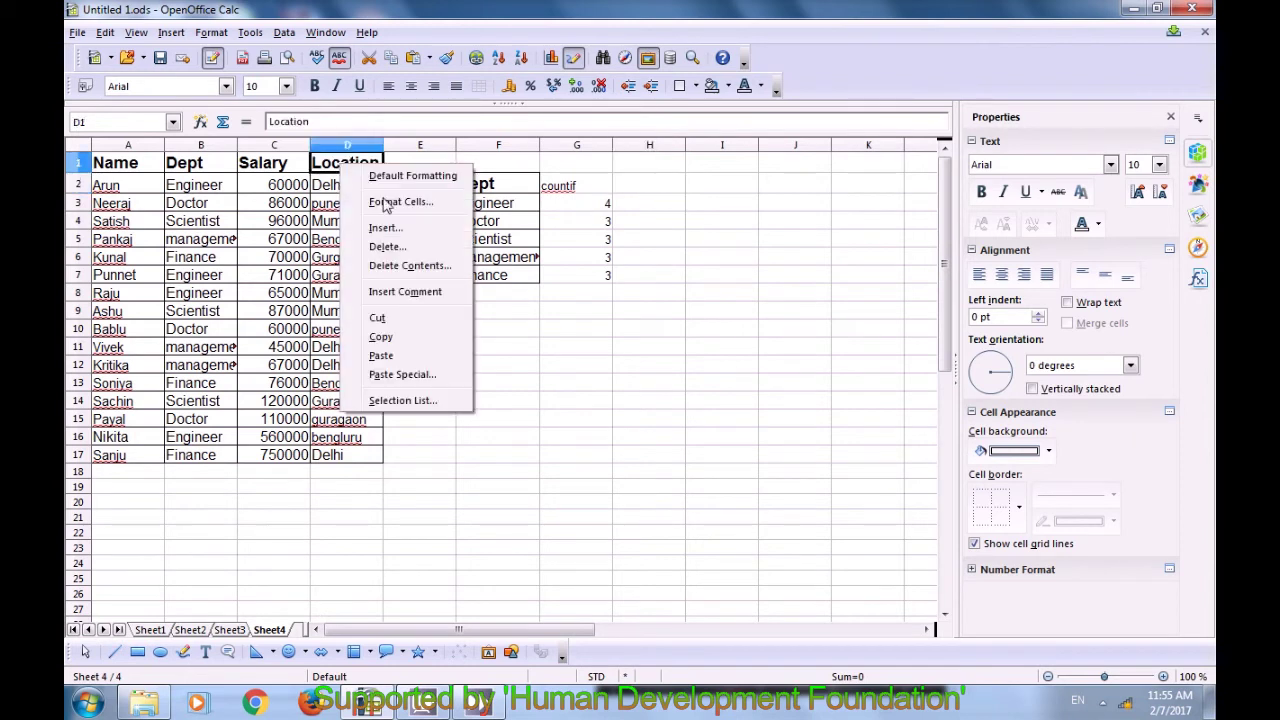
pyautogui.click(394, 341)
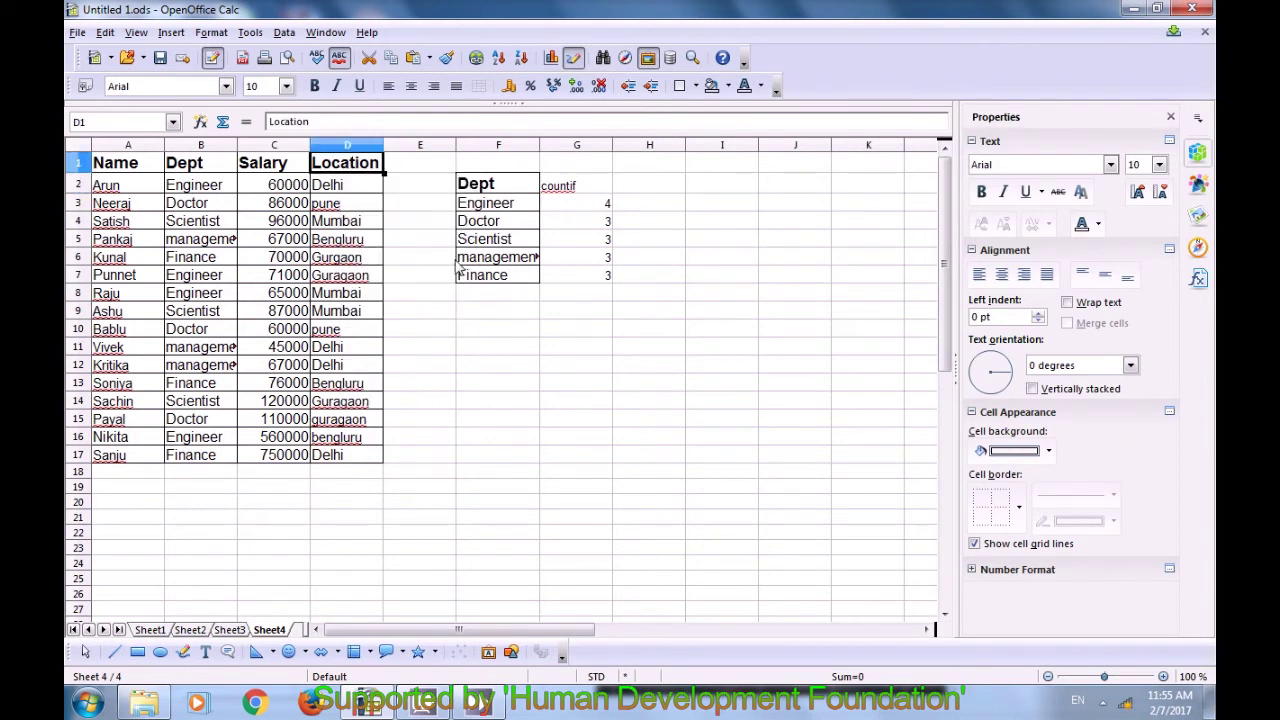
pyautogui.click(630, 187)
pyautogui.rightClick(630, 187)
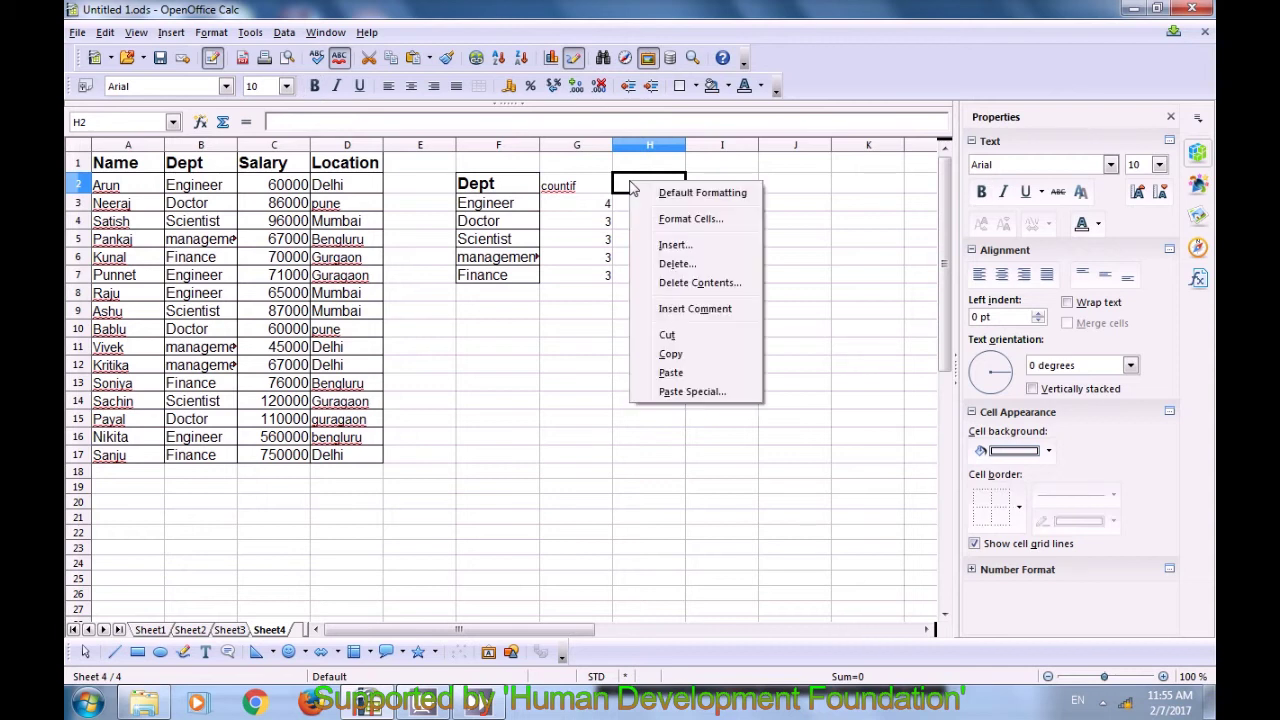
pyautogui.click(671, 373)
pyautogui.click(648, 277)
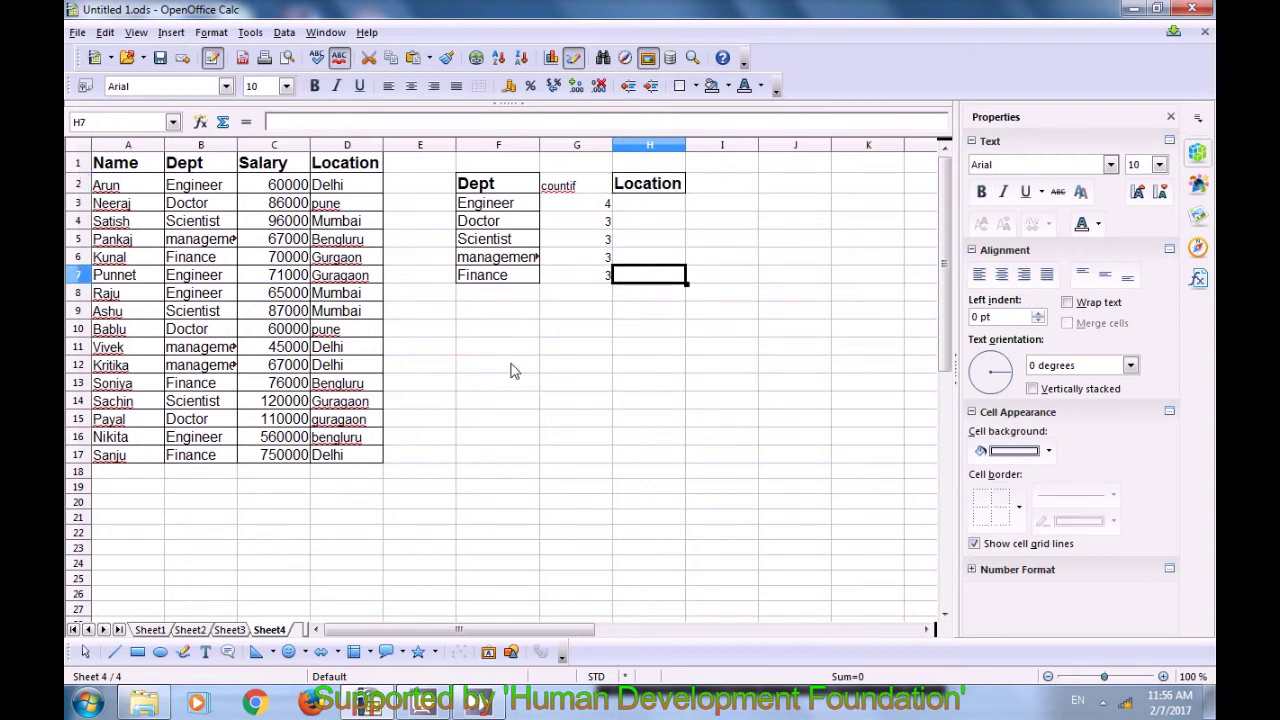
# Step: Copy the location names in D2:D6 into H3:H7 under the Location heading
pyautogui.moveTo(333, 192); pyautogui.dragTo(348, 258)
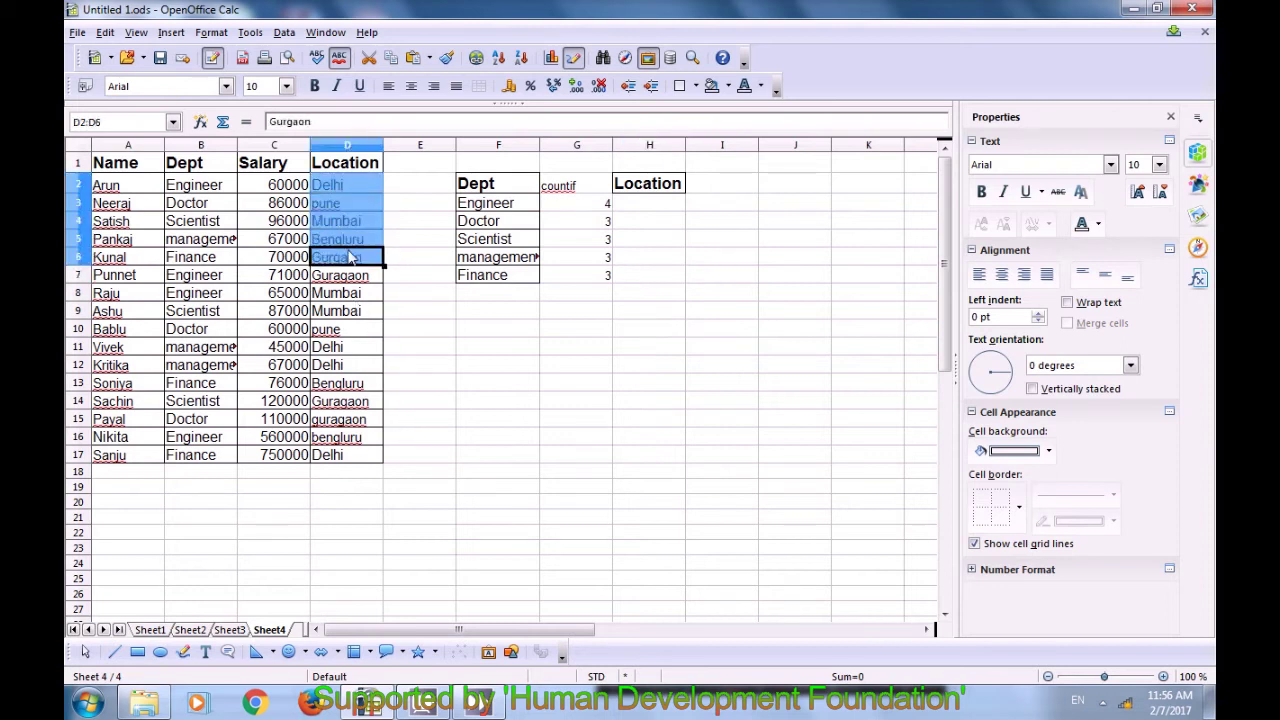
pyautogui.rightClick(343, 232)
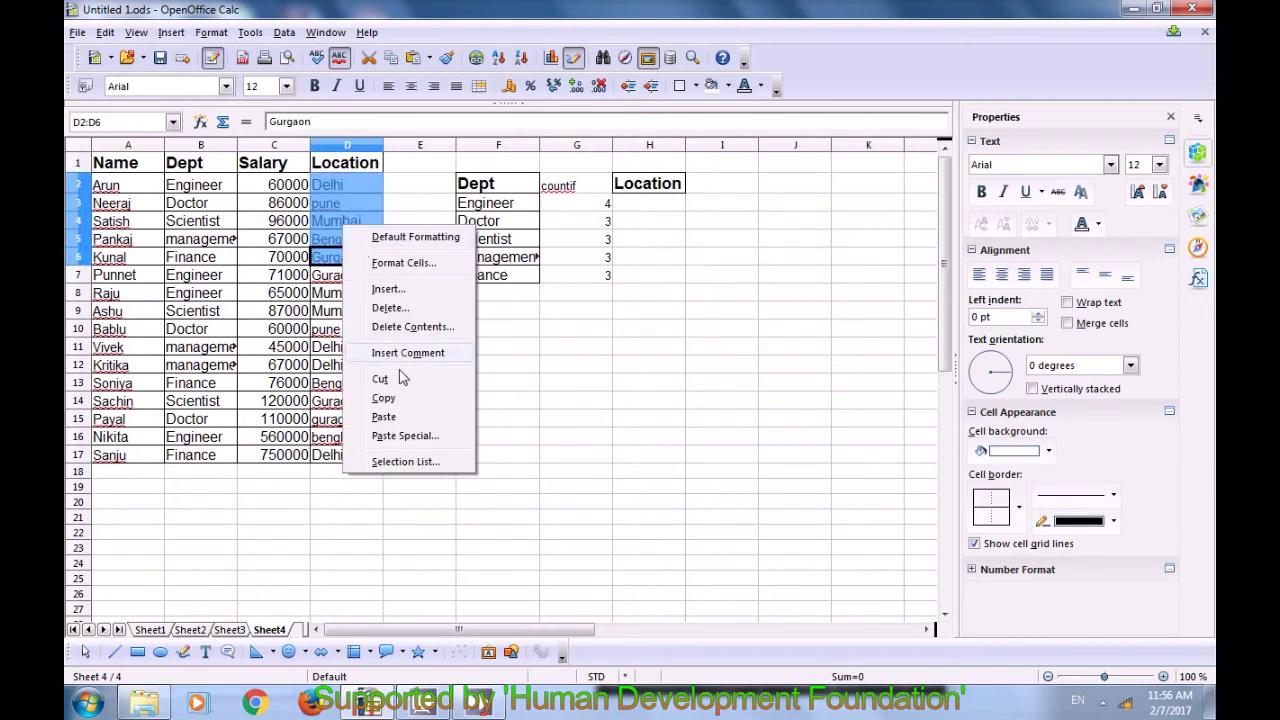
pyautogui.click(406, 400)
pyautogui.click(667, 205)
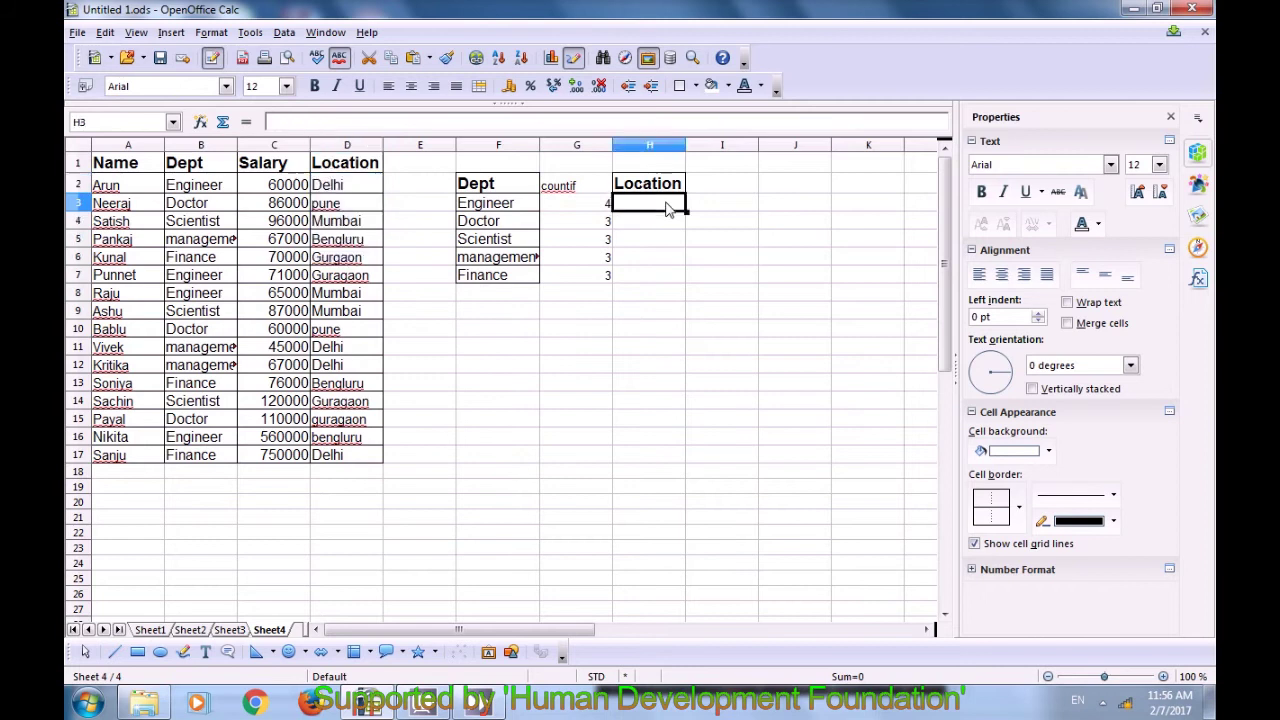
pyautogui.rightClick(667, 205)
pyautogui.click(715, 394)
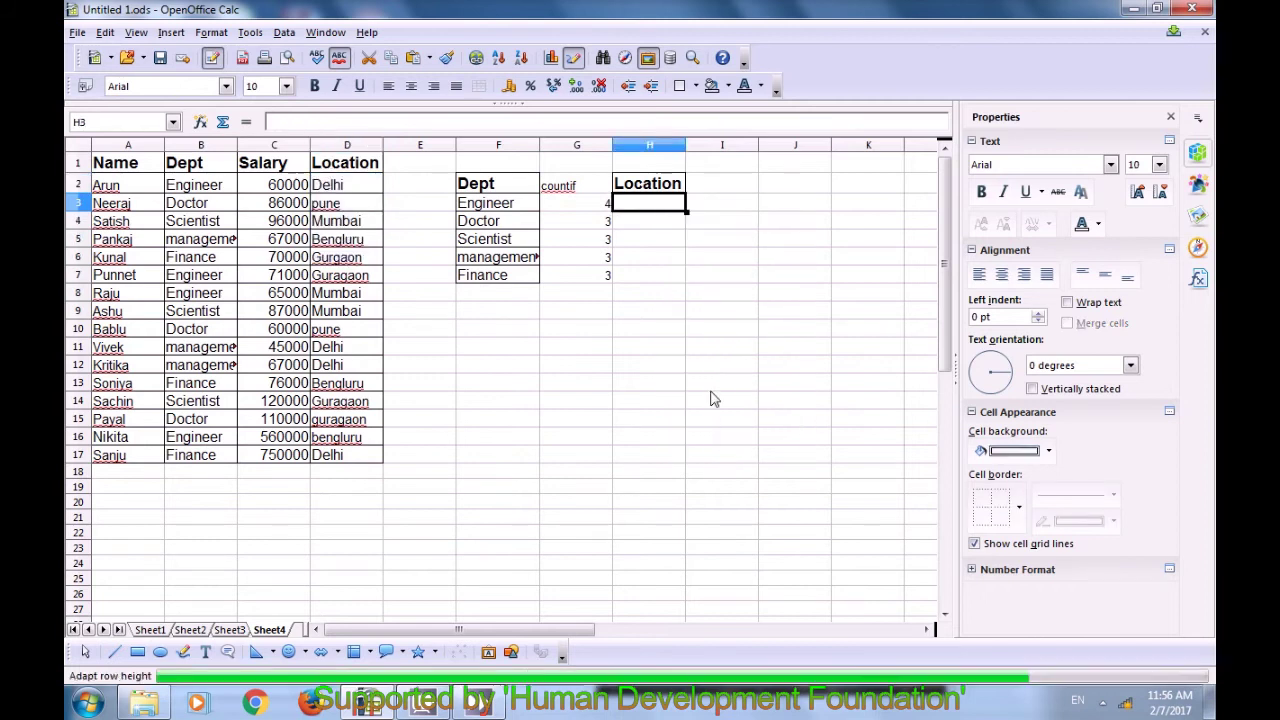
pyautogui.click(664, 350)
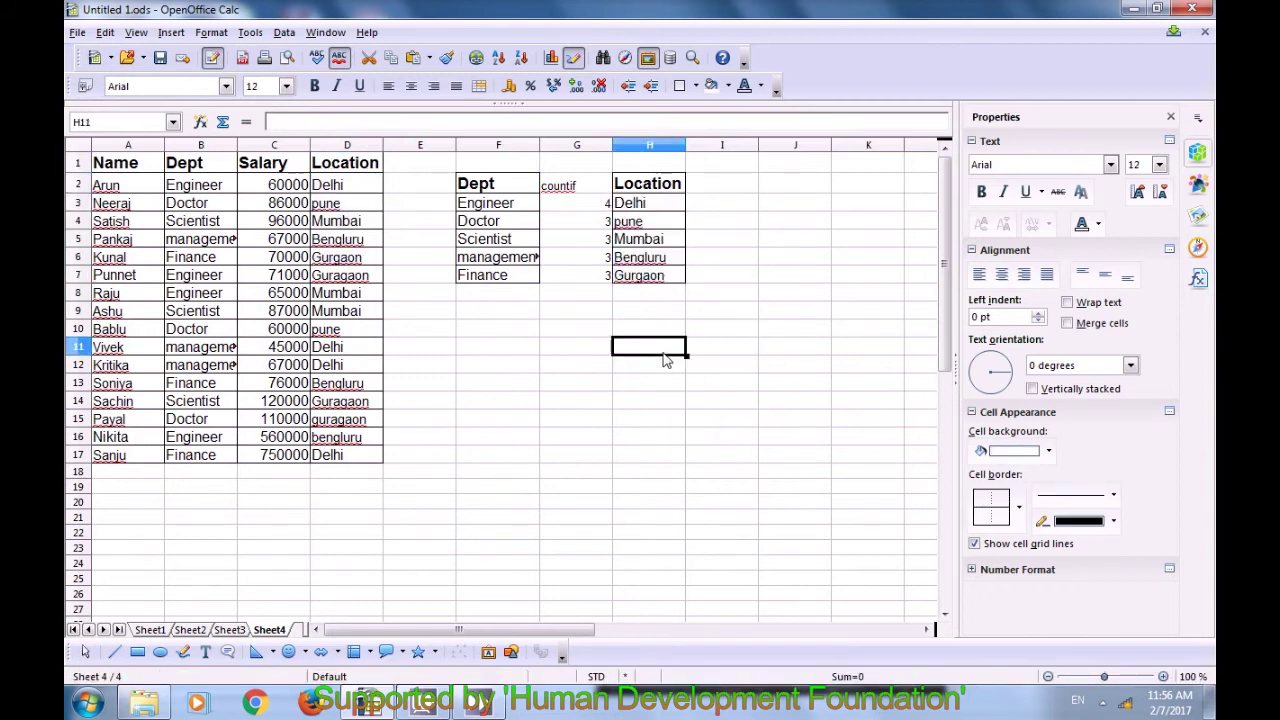
# Step: Enter the heading "countifs" in cell I2, beside the copied Location heading
pyautogui.click(722, 189)
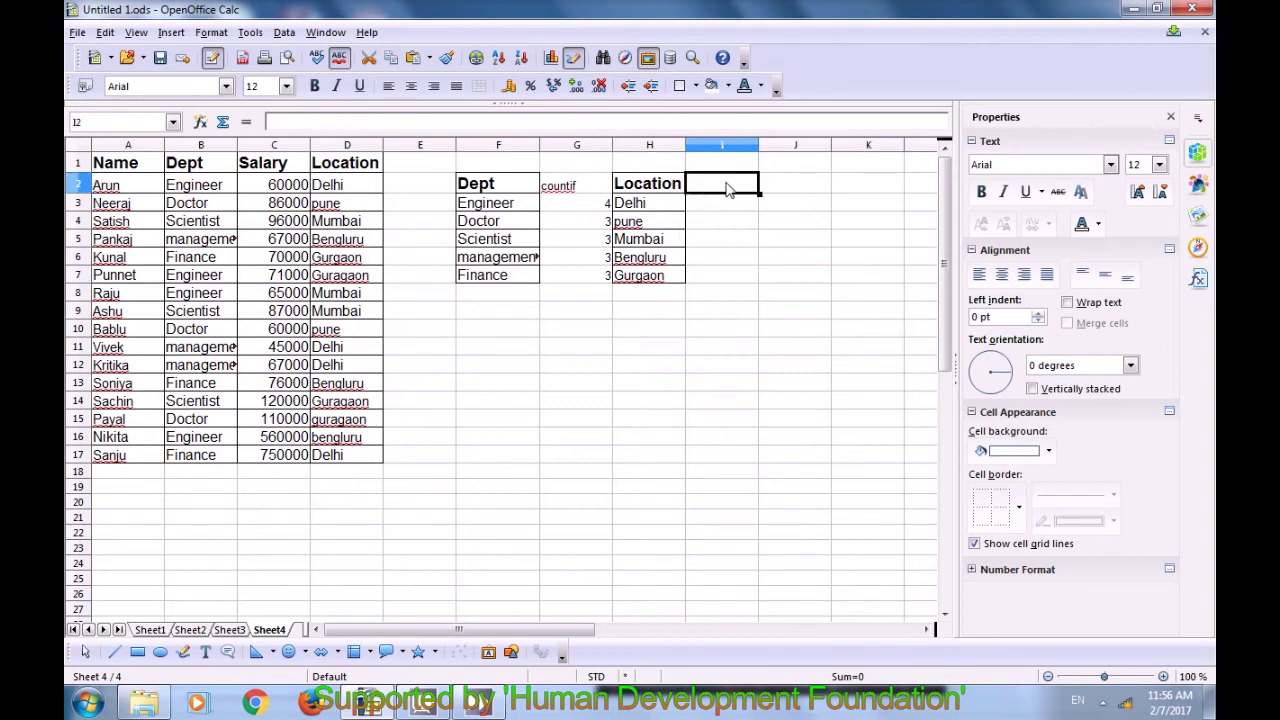
pyautogui.write('coun')
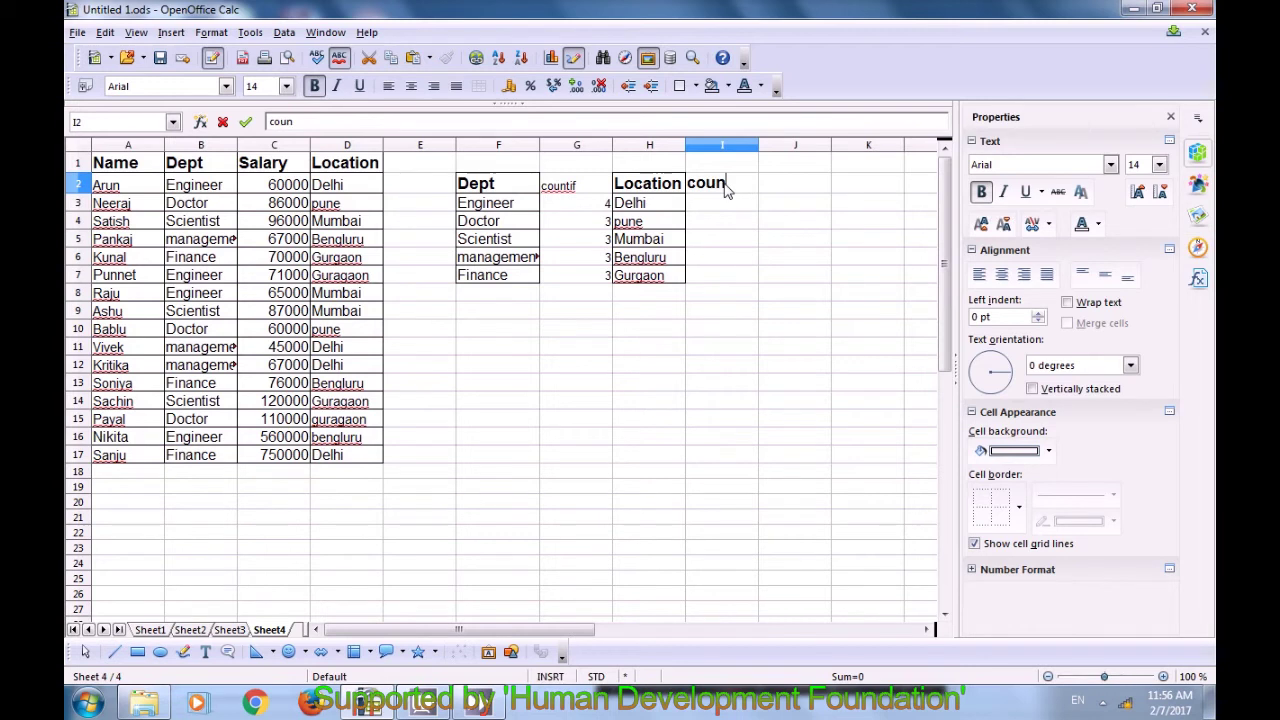
pyautogui.write('tifs')
pyautogui.press('Return')
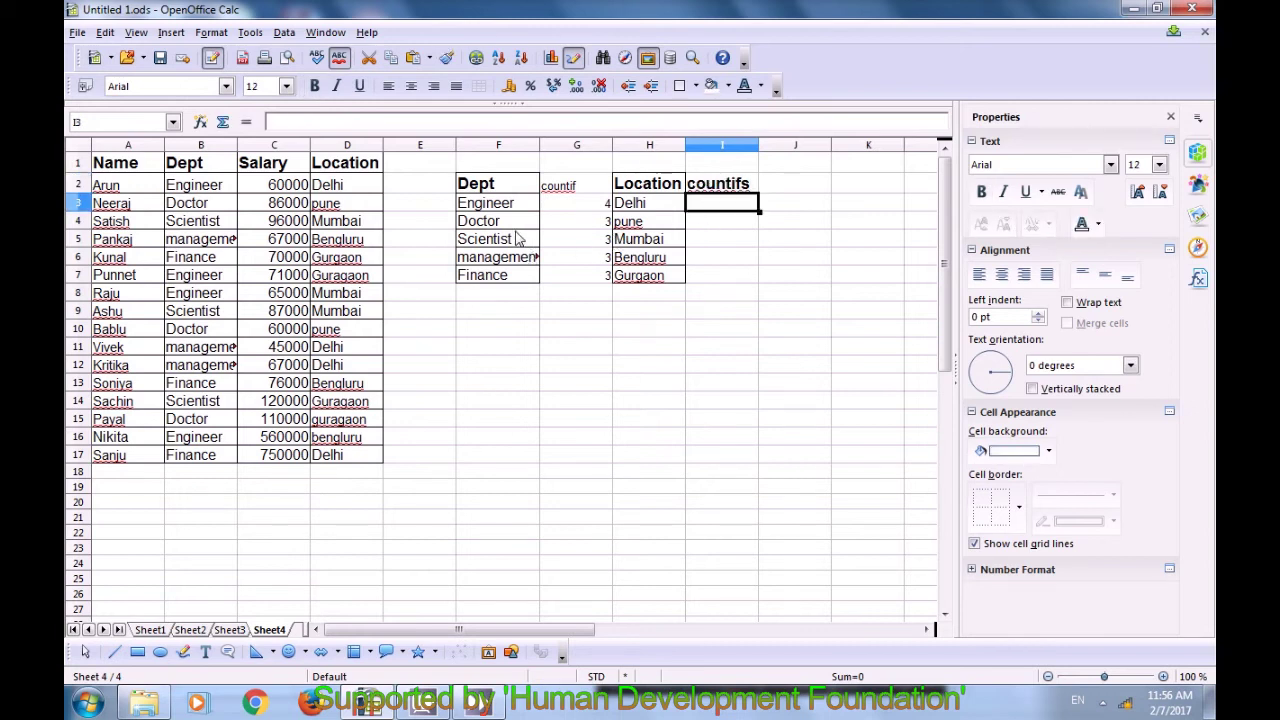
# Step: Review the department and location pairs in columns F and H that serve as the counting criteria
pyautogui.click(494, 205)
pyautogui.click(633, 200)
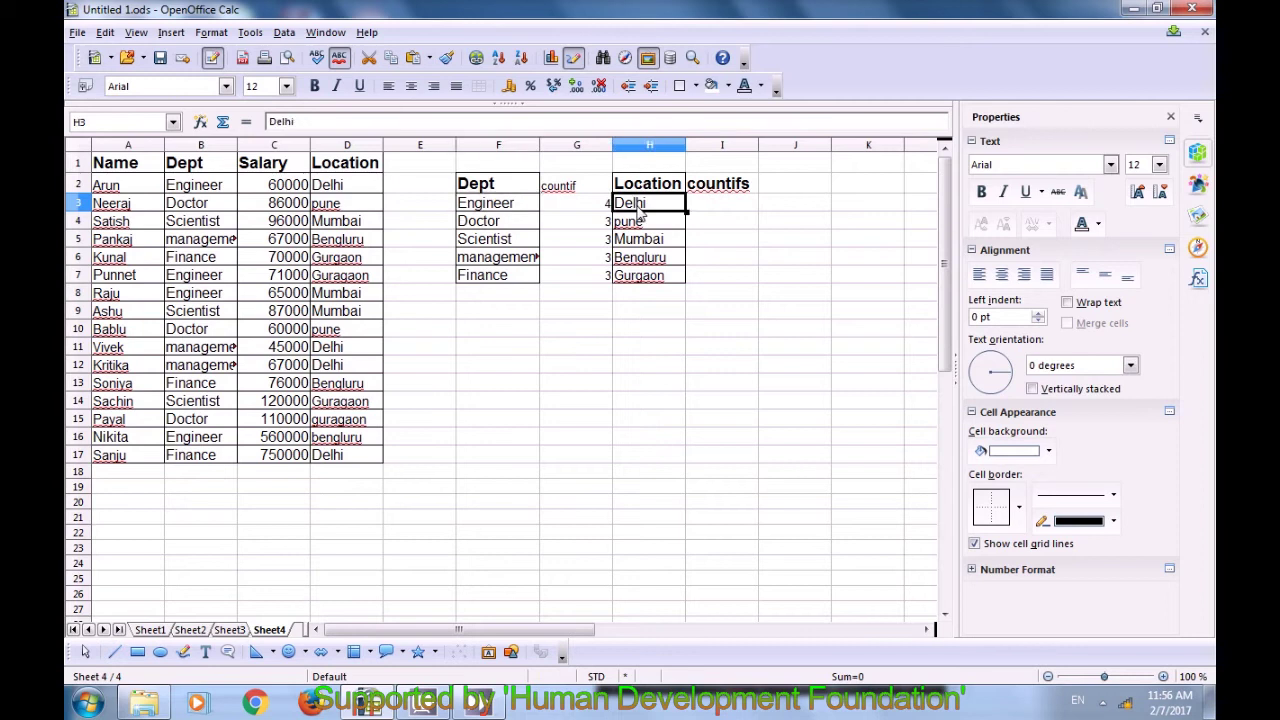
pyautogui.click(503, 228)
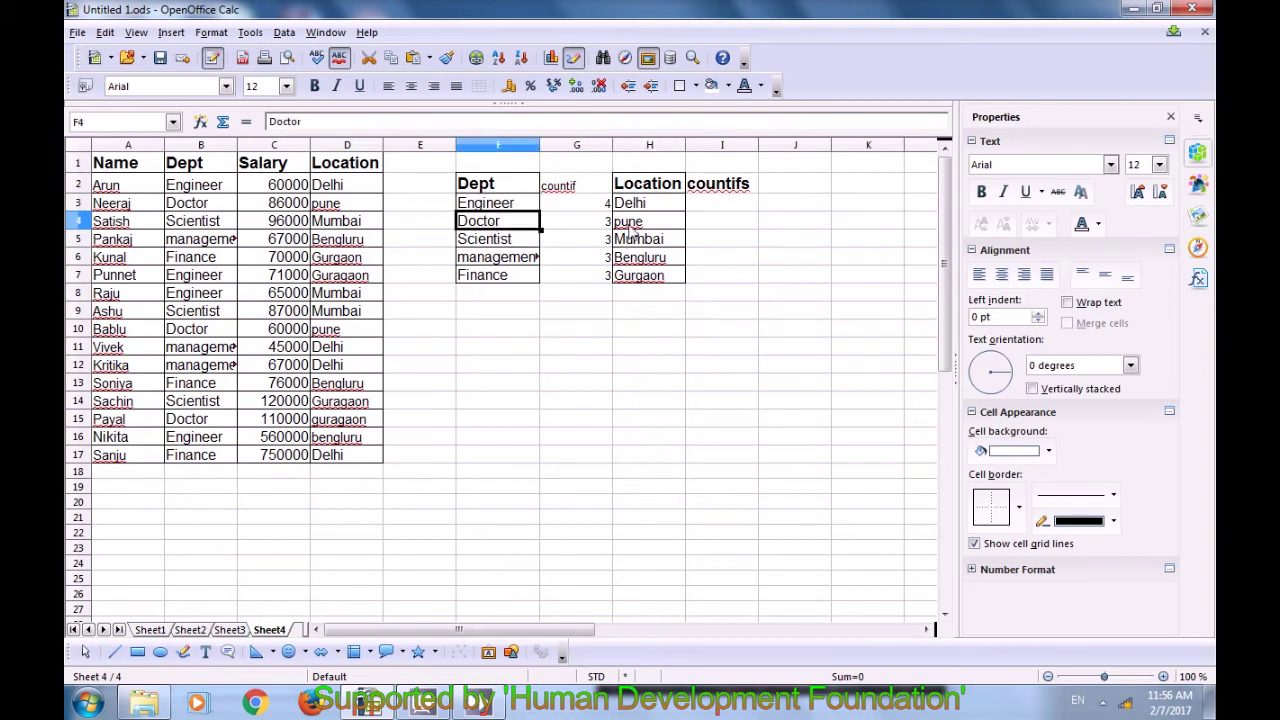
pyautogui.click(630, 225)
pyautogui.click(535, 243)
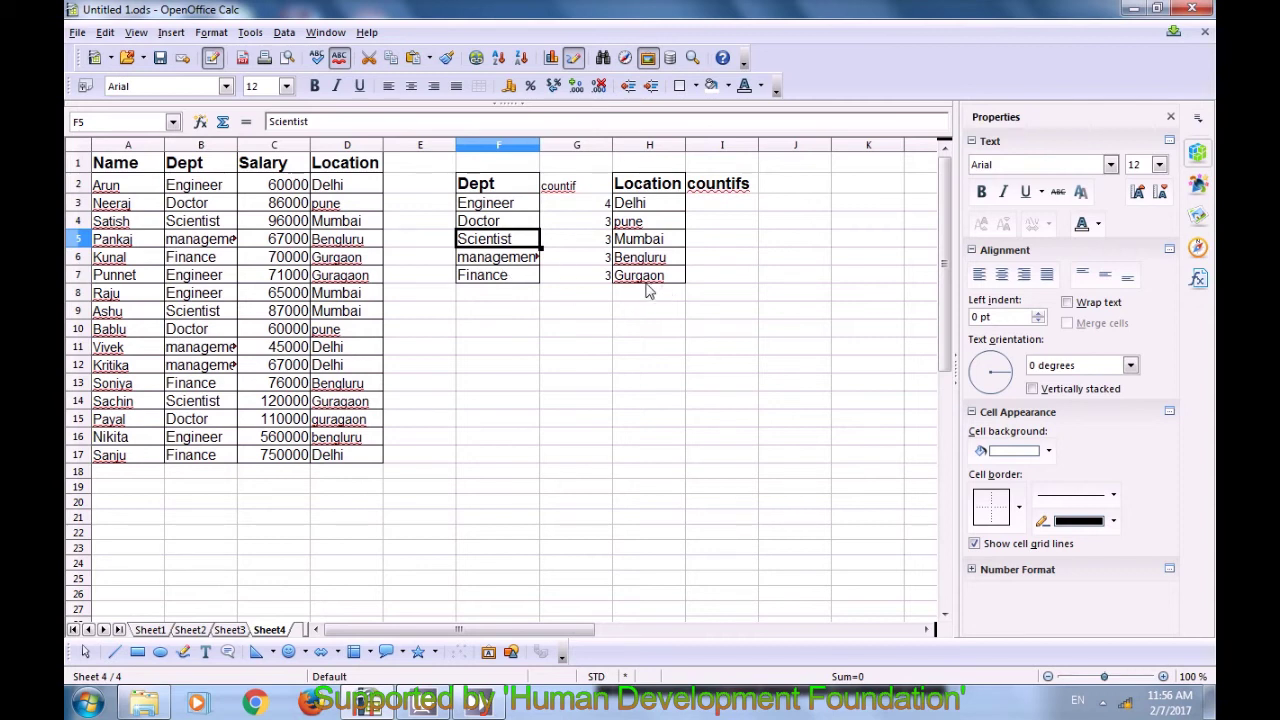
# Step: Begin a COUNTIFS formula in I3 with the department range B2:B17 and the criterion F3
pyautogui.click(702, 208)
pyautogui.write('=count')
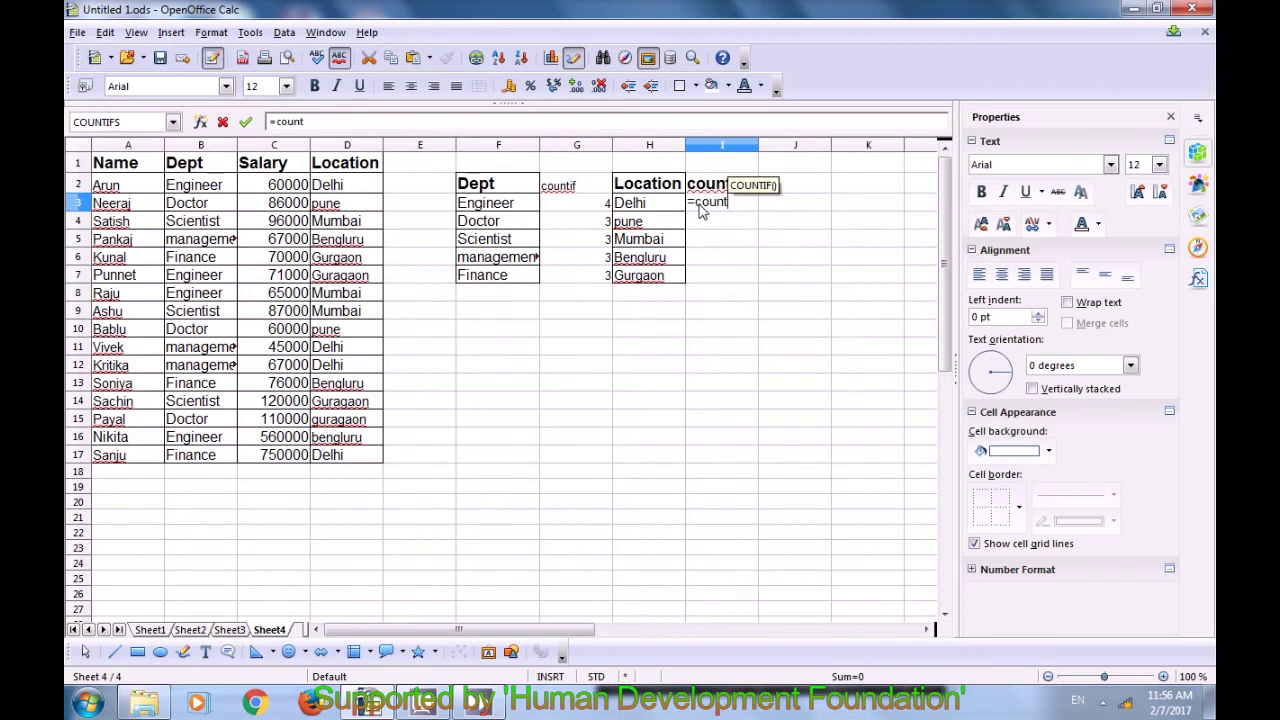
pyautogui.write('ifs(')
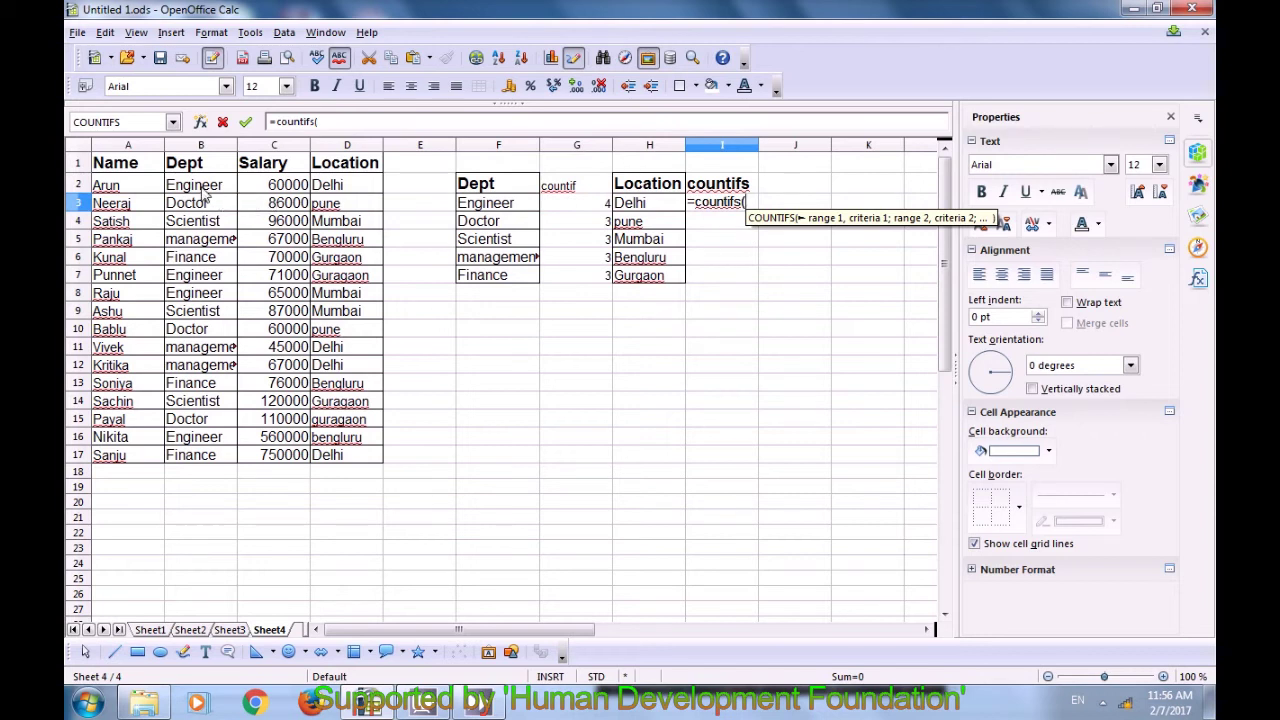
pyautogui.moveTo(204, 190); pyautogui.dragTo(215, 468)
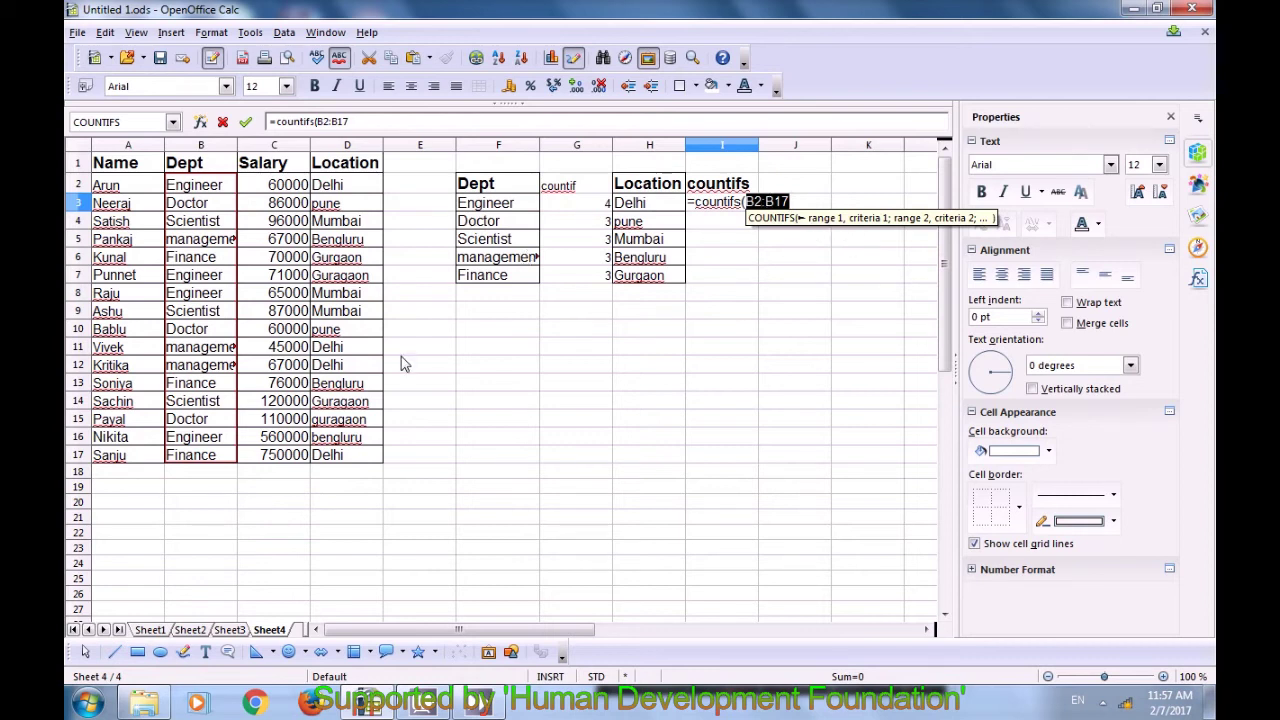
pyautogui.write(';')
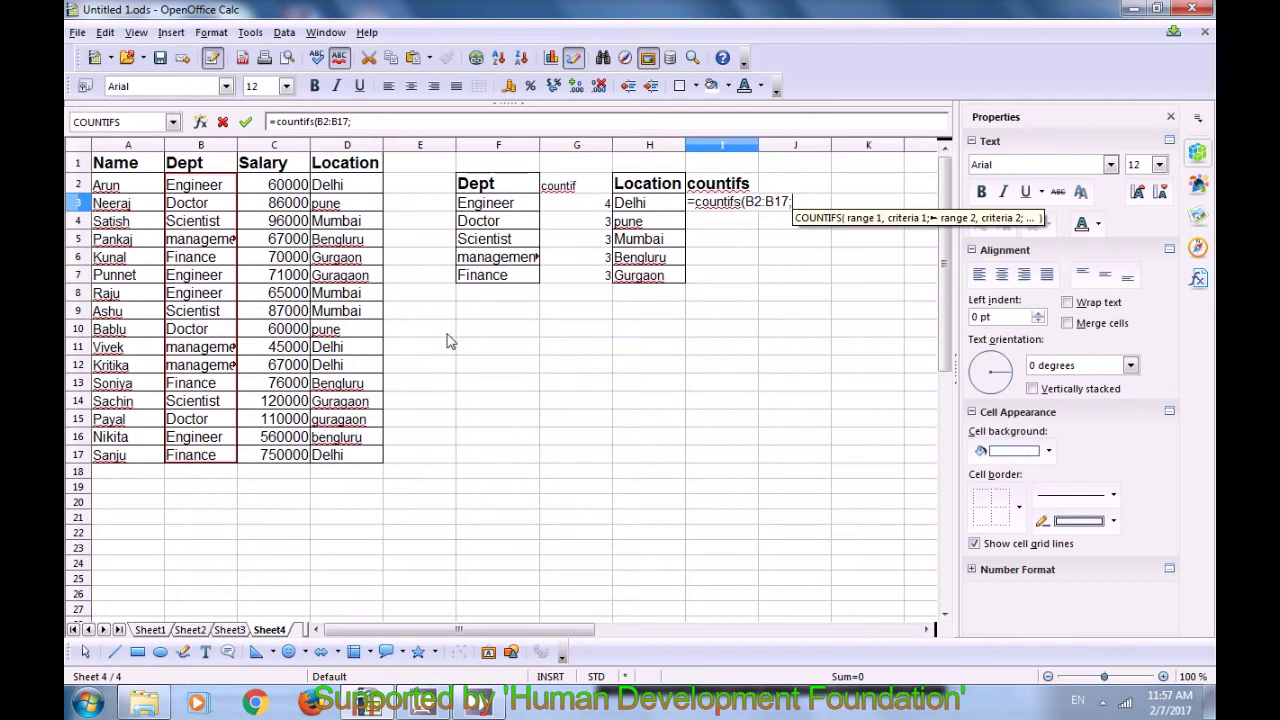
pyautogui.click(486, 208)
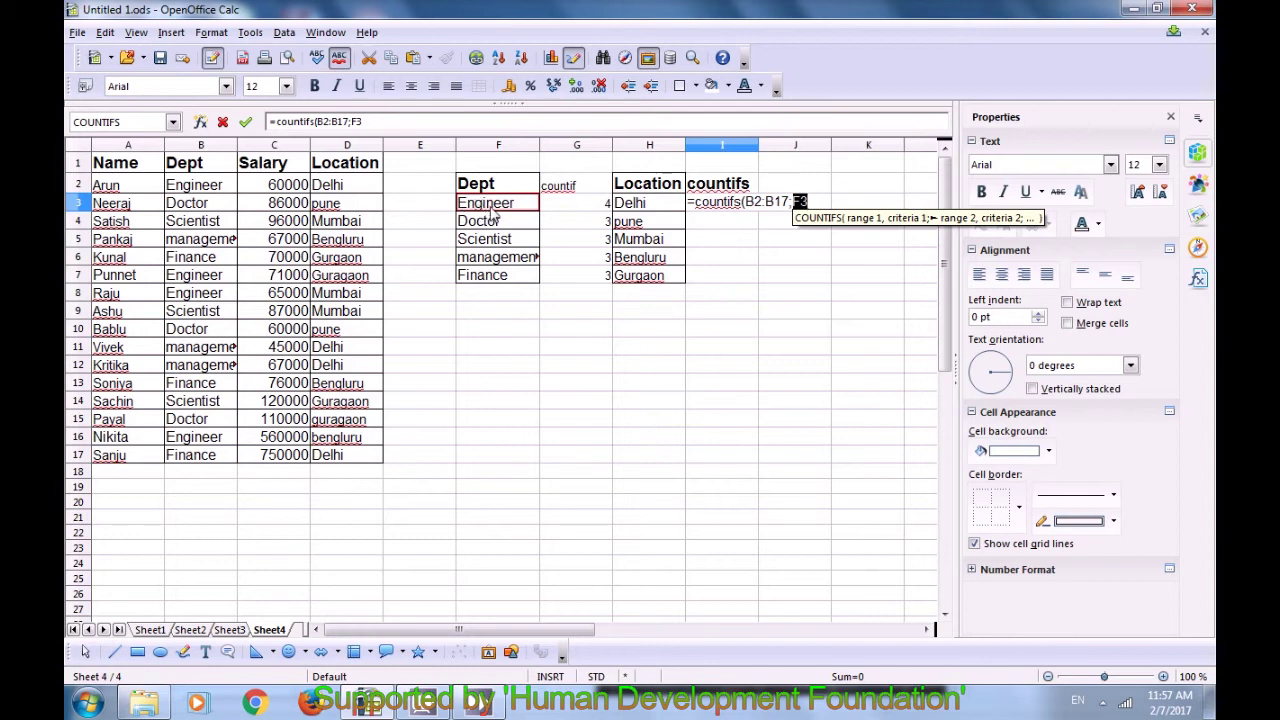
pyautogui.write(';')
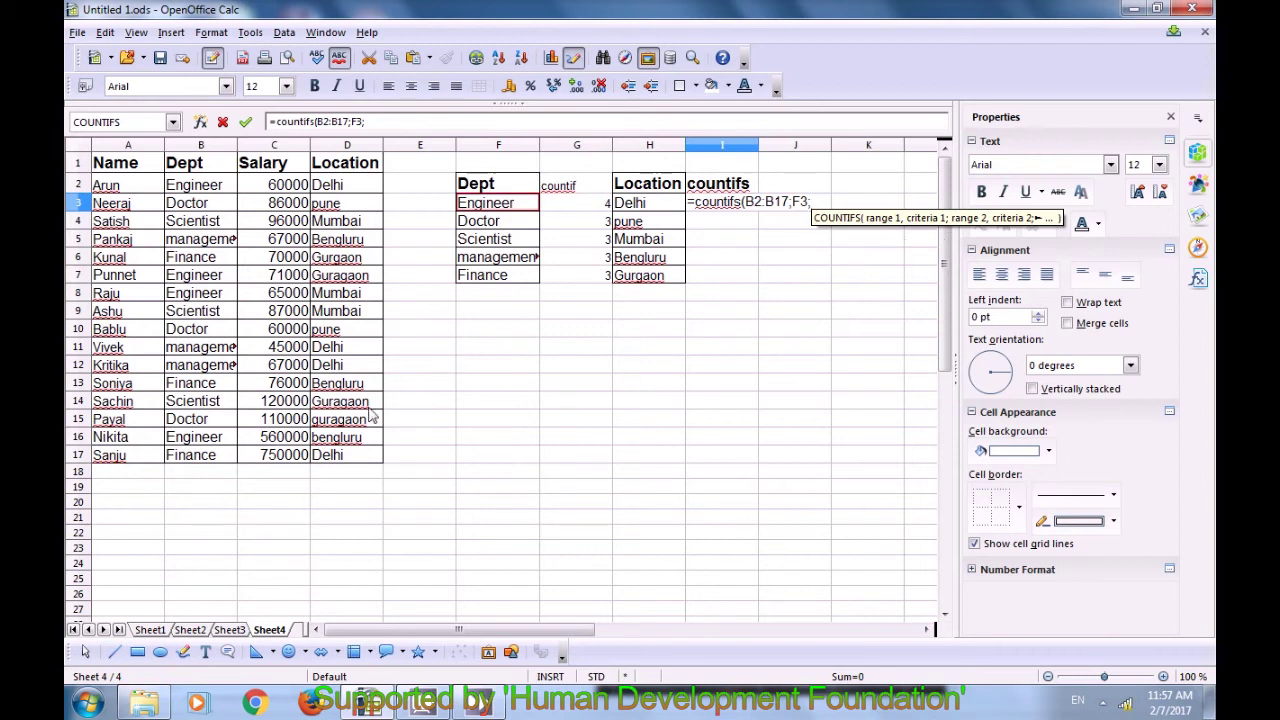
# Step: Complete the COUNTIFS formula in I3 with the location range D2:D17 and the criterion H3
pyautogui.moveTo(335, 190); pyautogui.dragTo(345, 453)
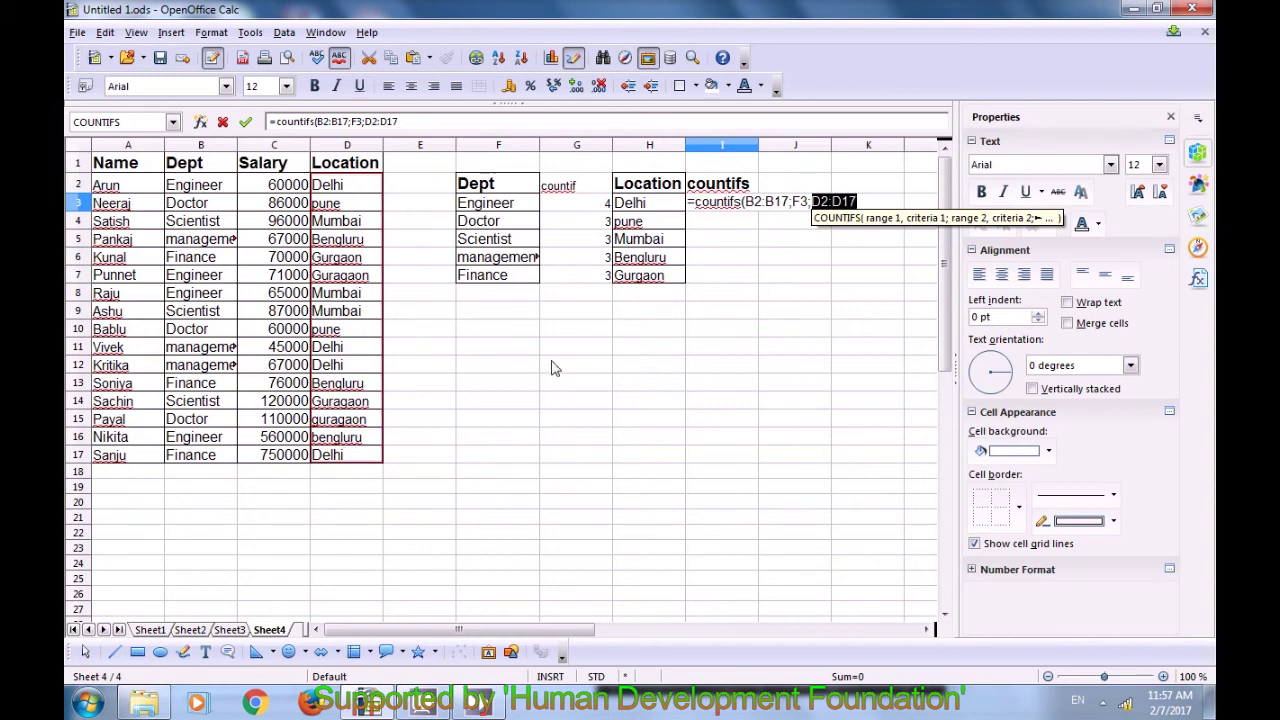
pyautogui.write(';')
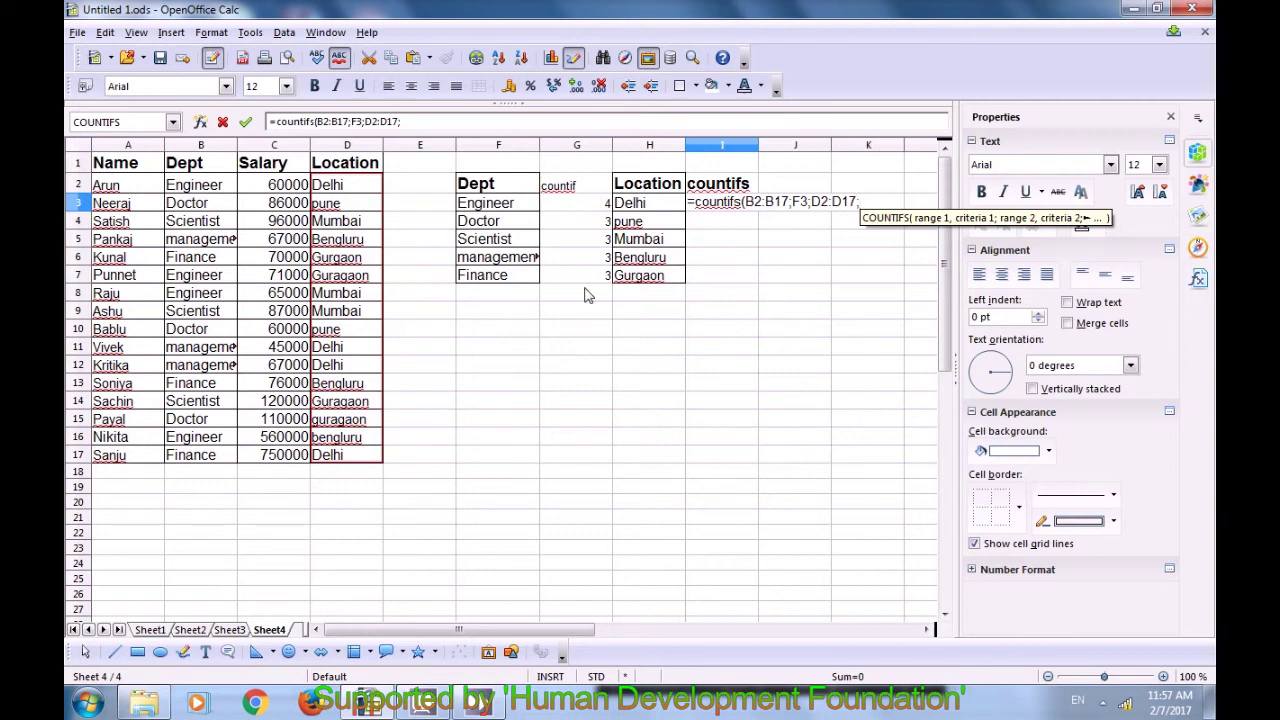
pyautogui.click(630, 206)
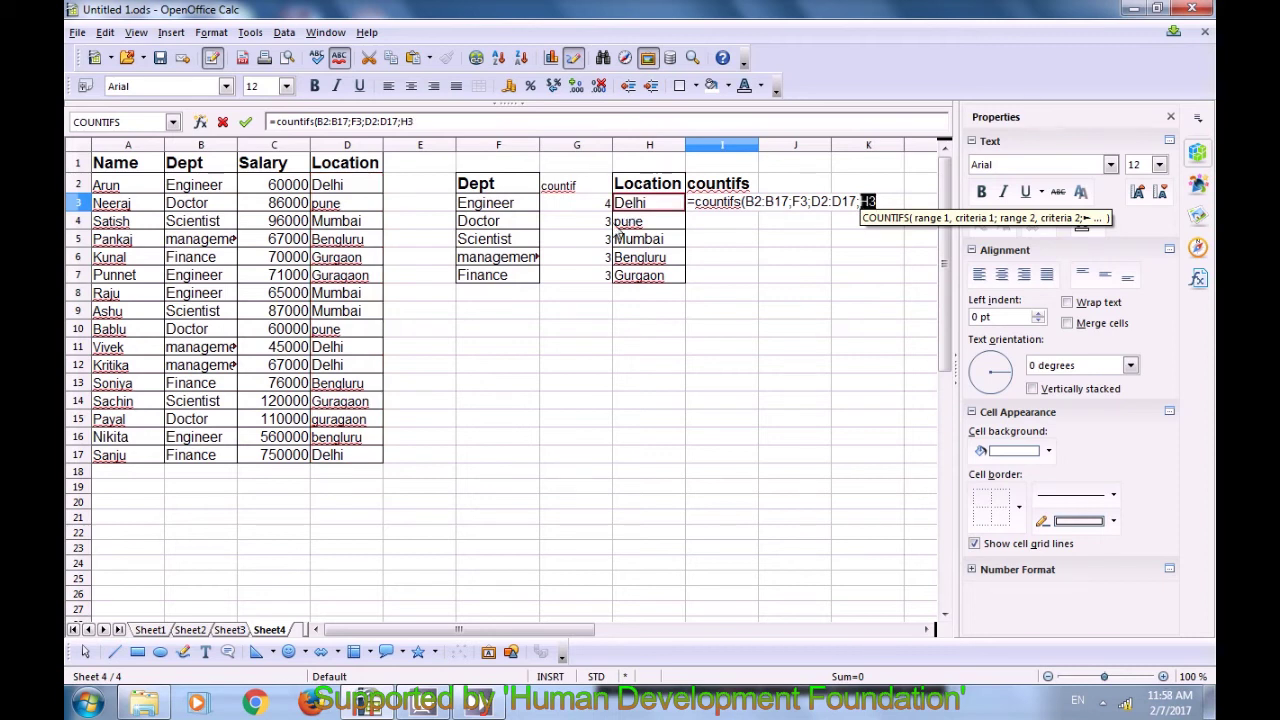
pyautogui.write(')')
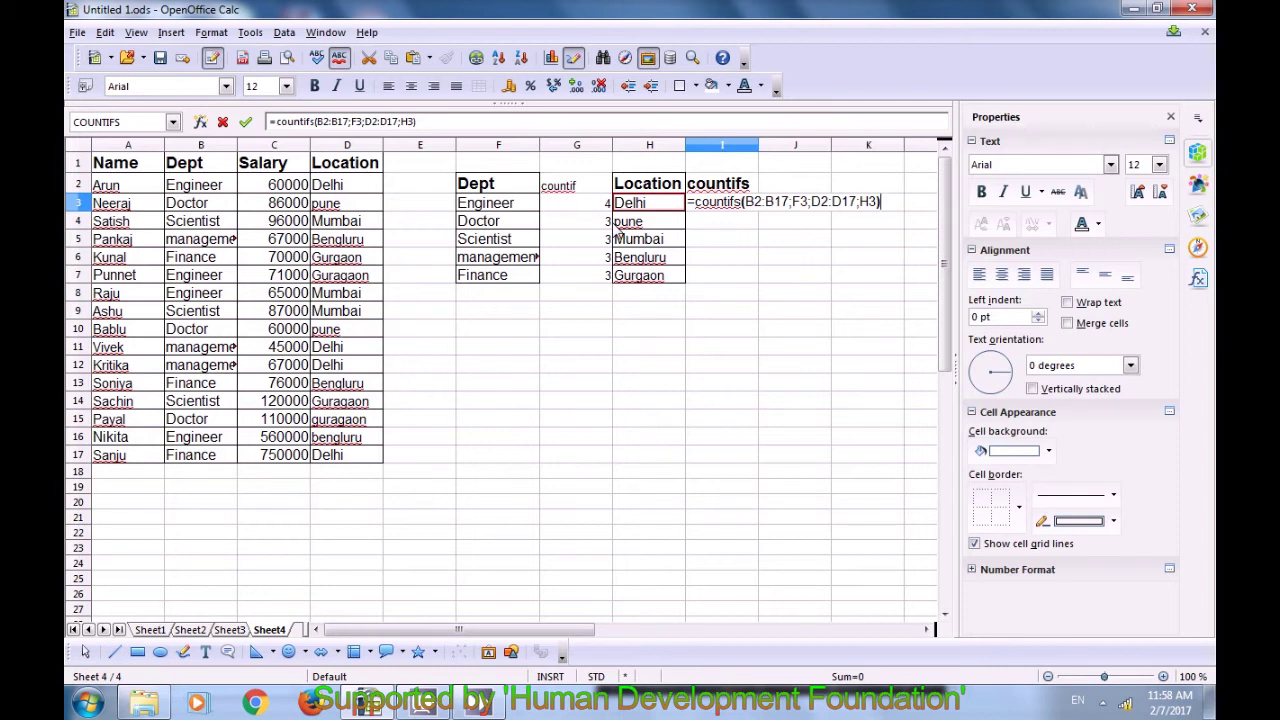
pyautogui.press('Return')
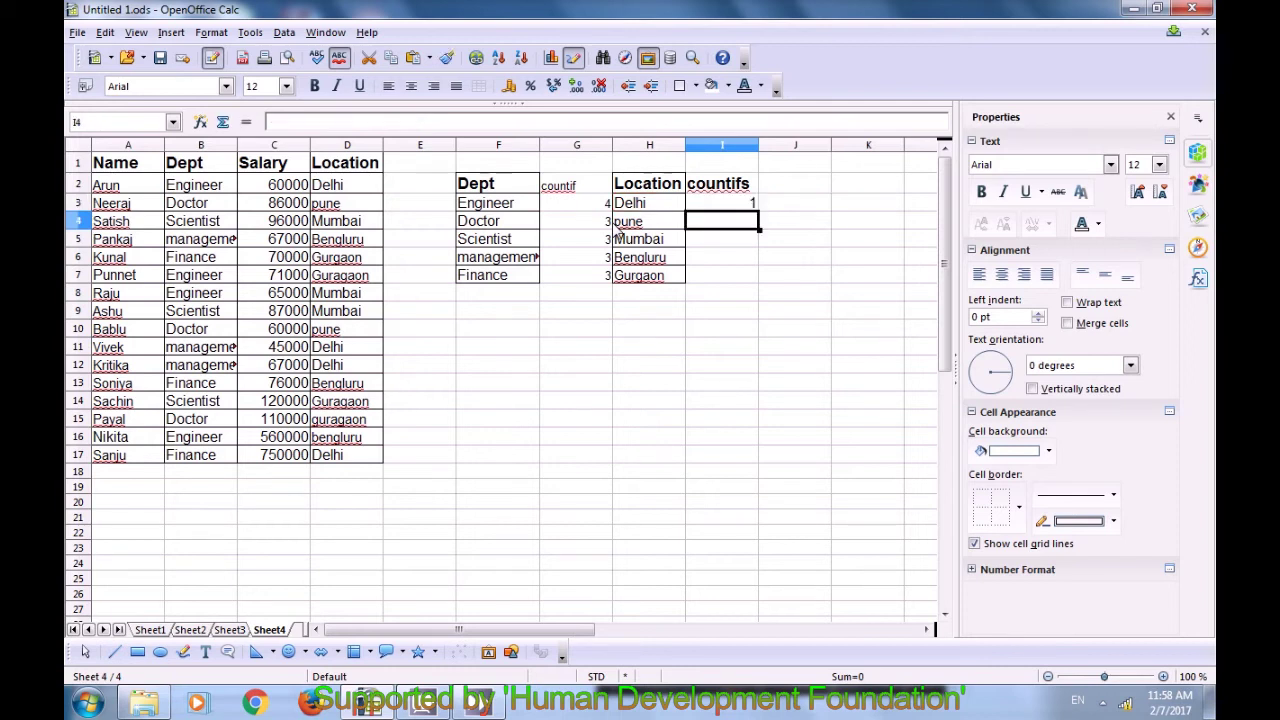
# Step: Fill the COUNTIFS formula from I3 down to I7 for the remaining department and location pairs
pyautogui.click(700, 208)
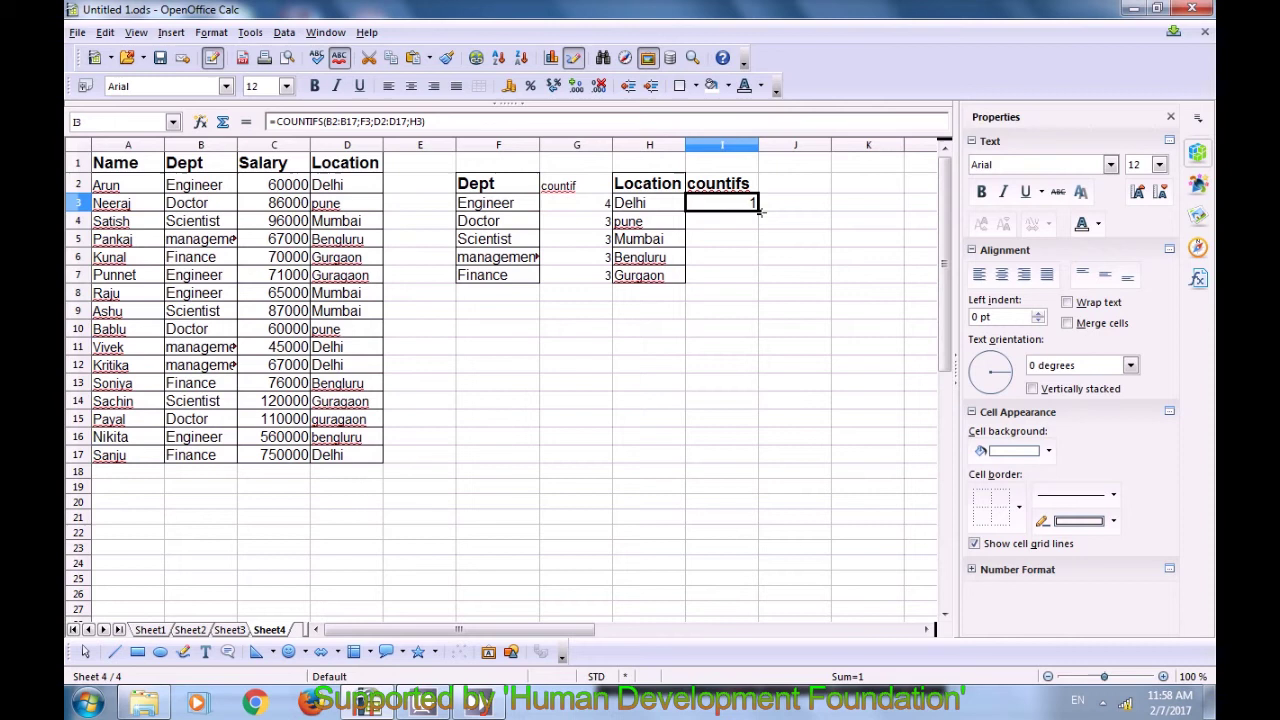
pyautogui.doubleClick(759, 211)
pyautogui.click(723, 318)
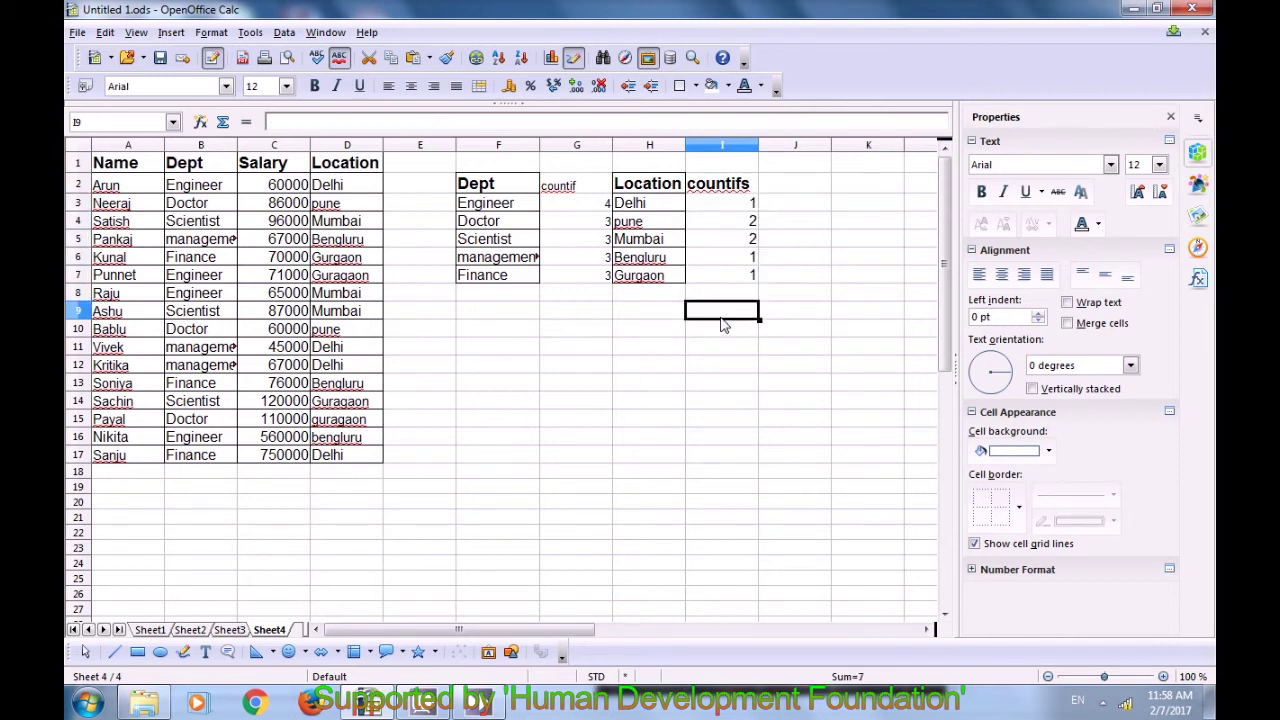
# Step: Check the filled COUNTIFS results in I4:I7 against their department and location pairs
pyautogui.click(500, 224)
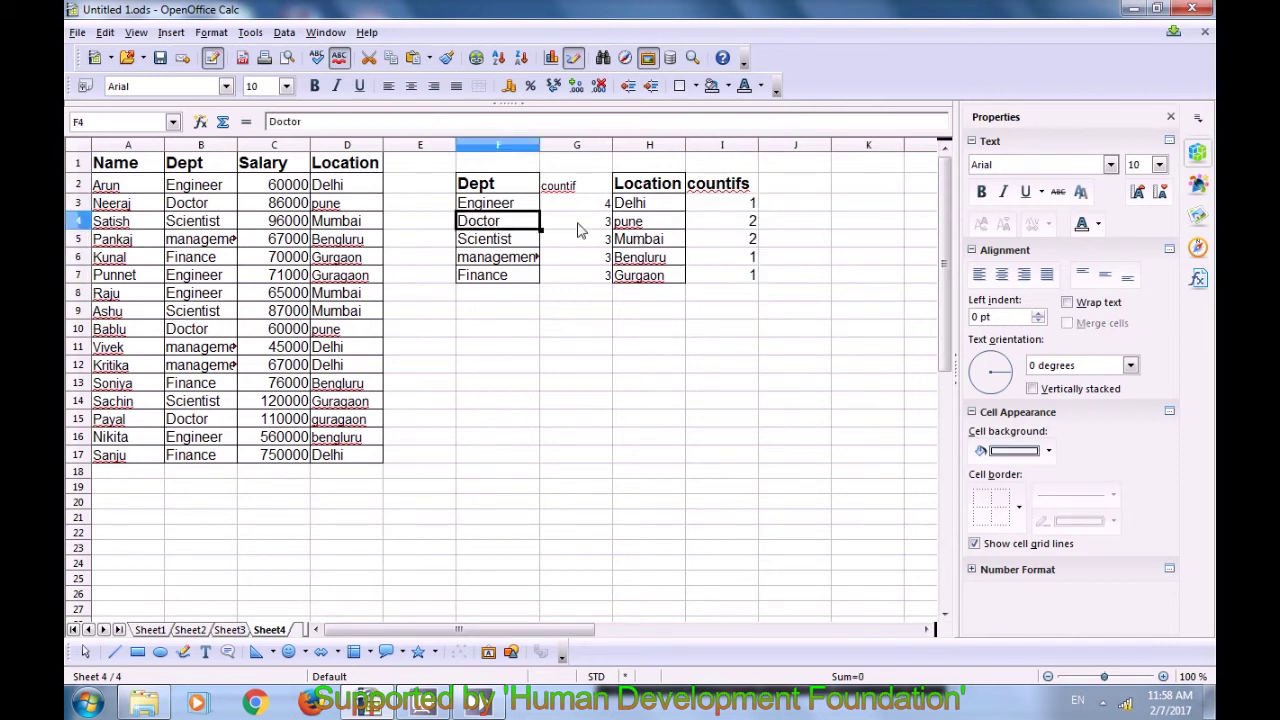
pyautogui.click(720, 230)
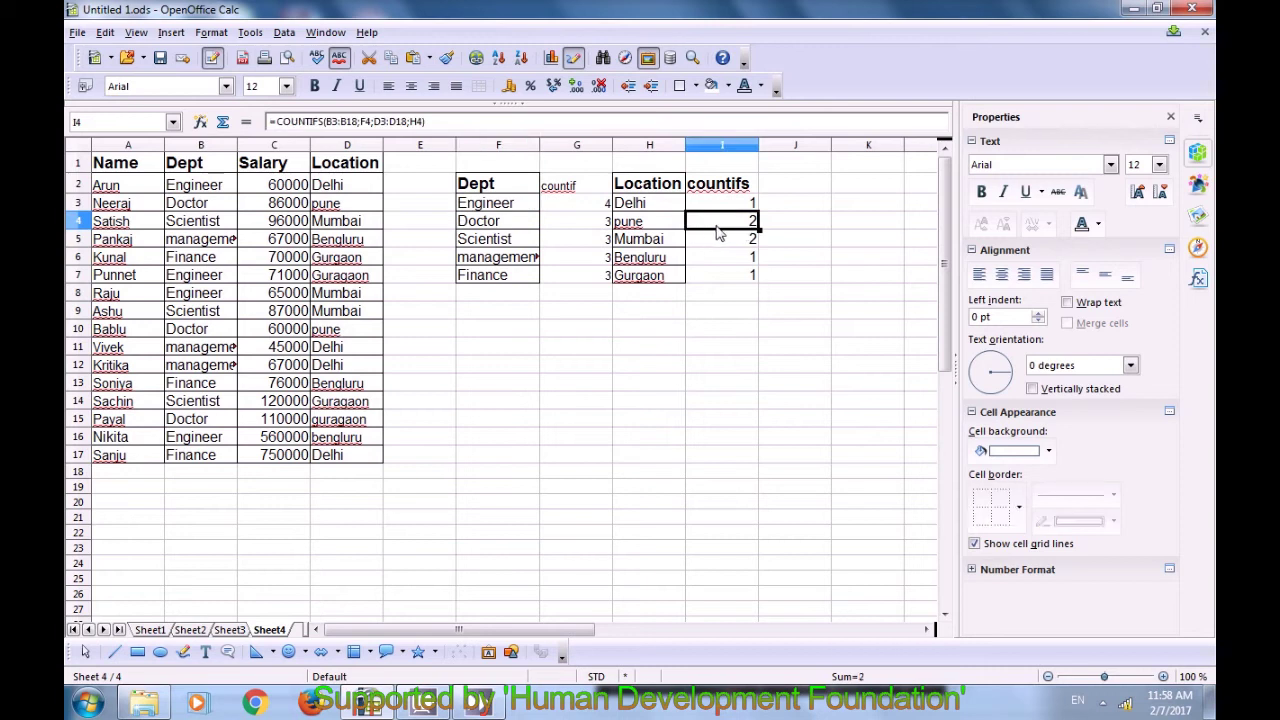
pyautogui.click(510, 245)
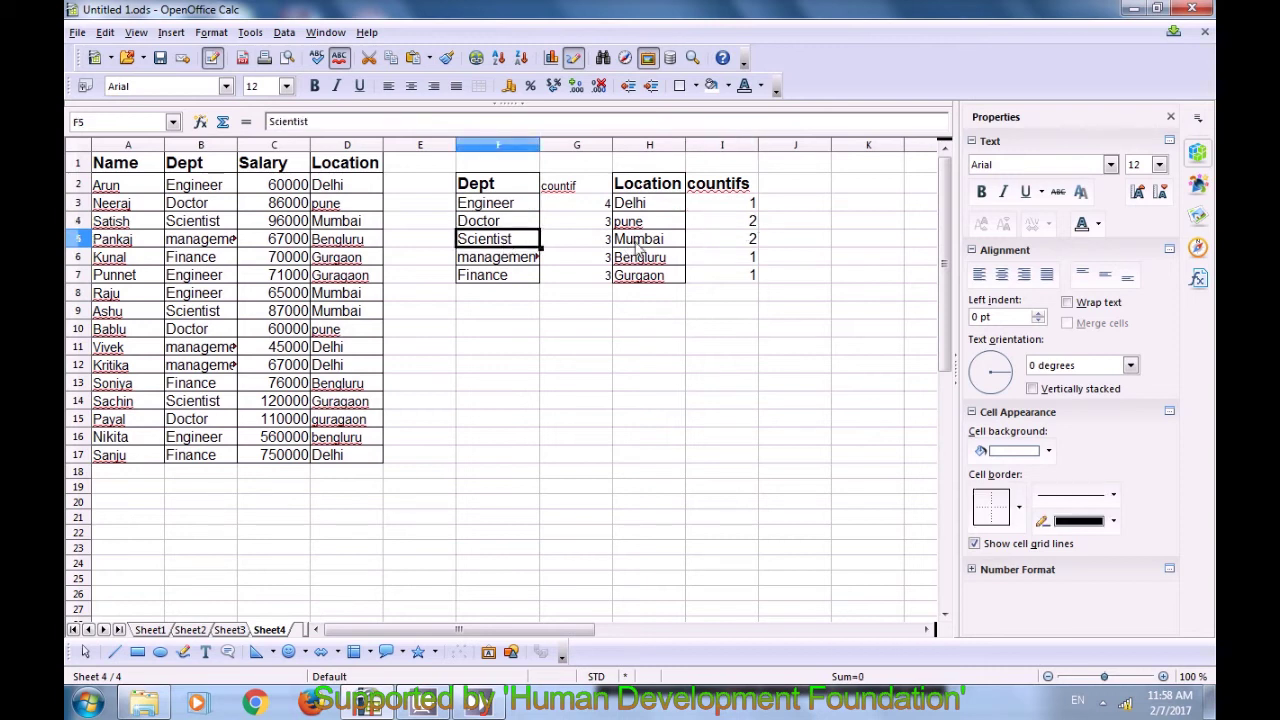
pyautogui.click(738, 241)
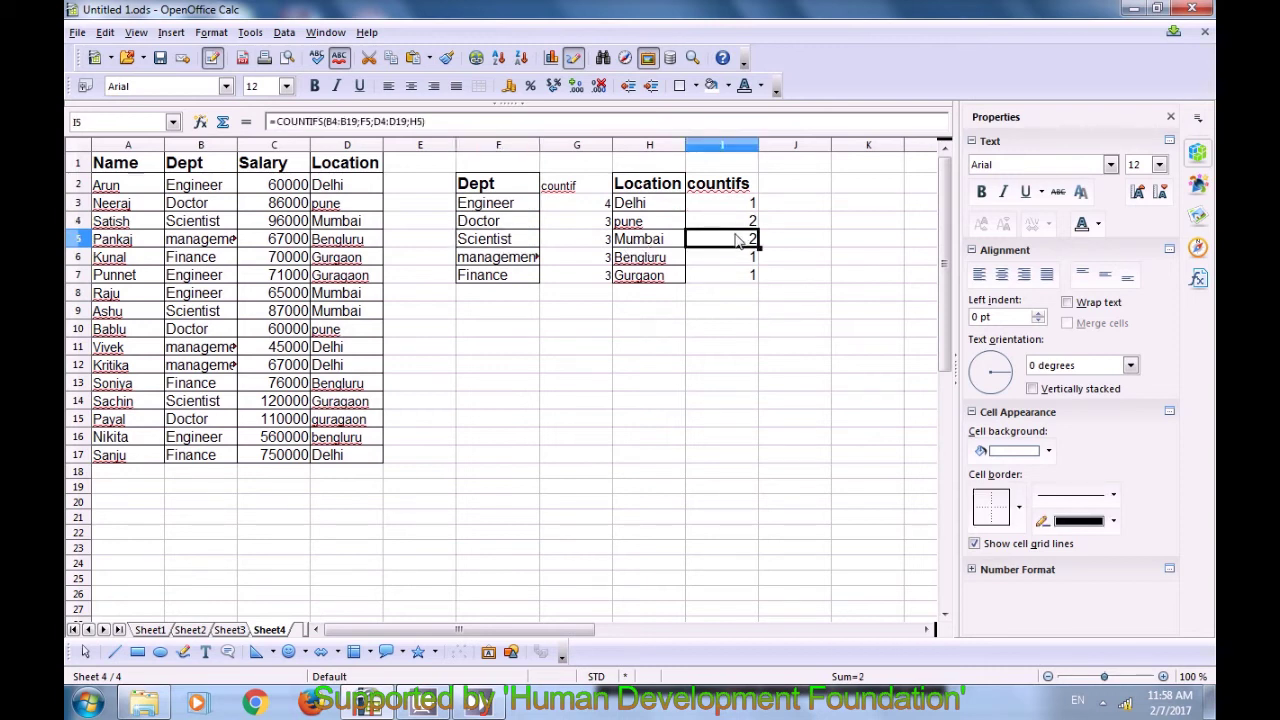
pyautogui.click(520, 260)
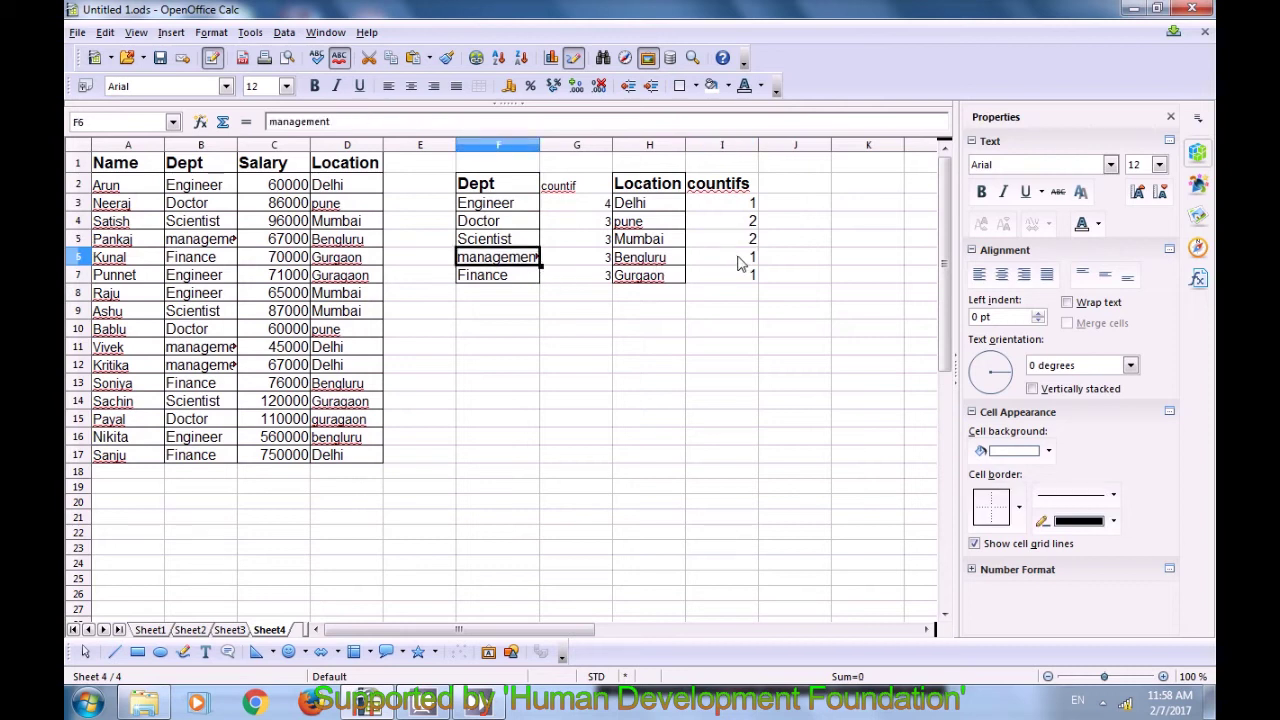
pyautogui.click(738, 262)
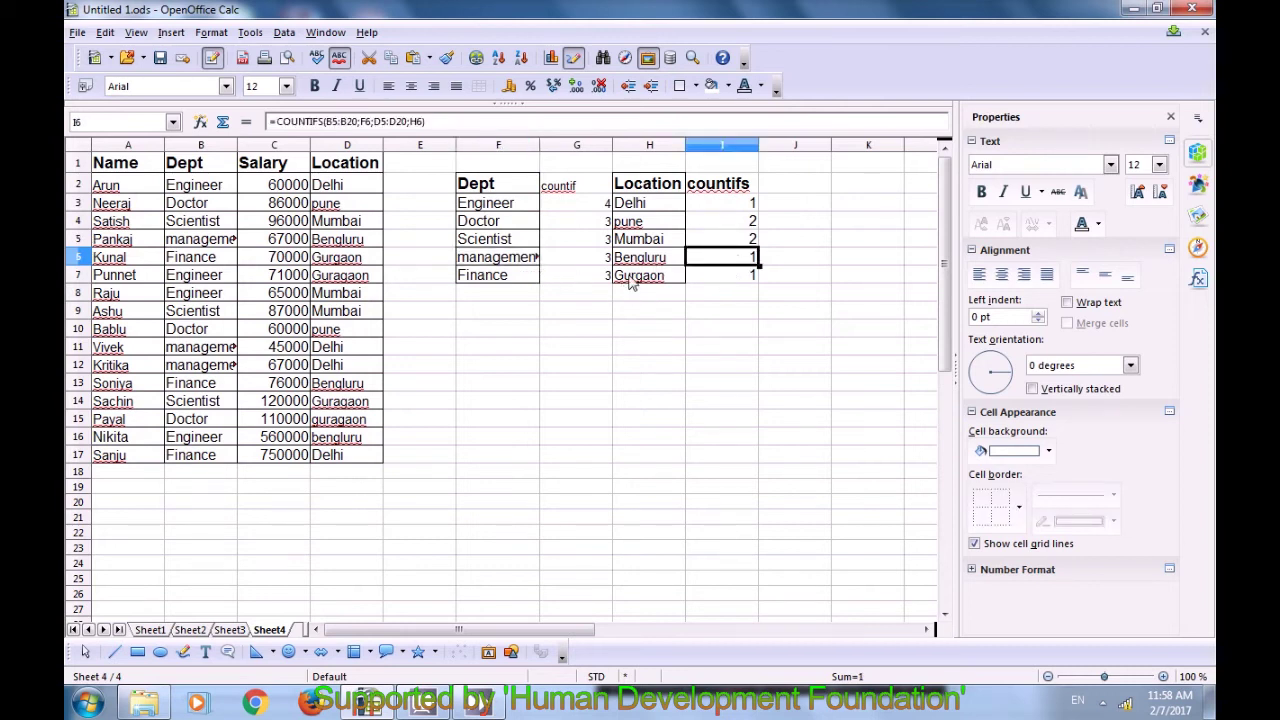
pyautogui.click(726, 280)
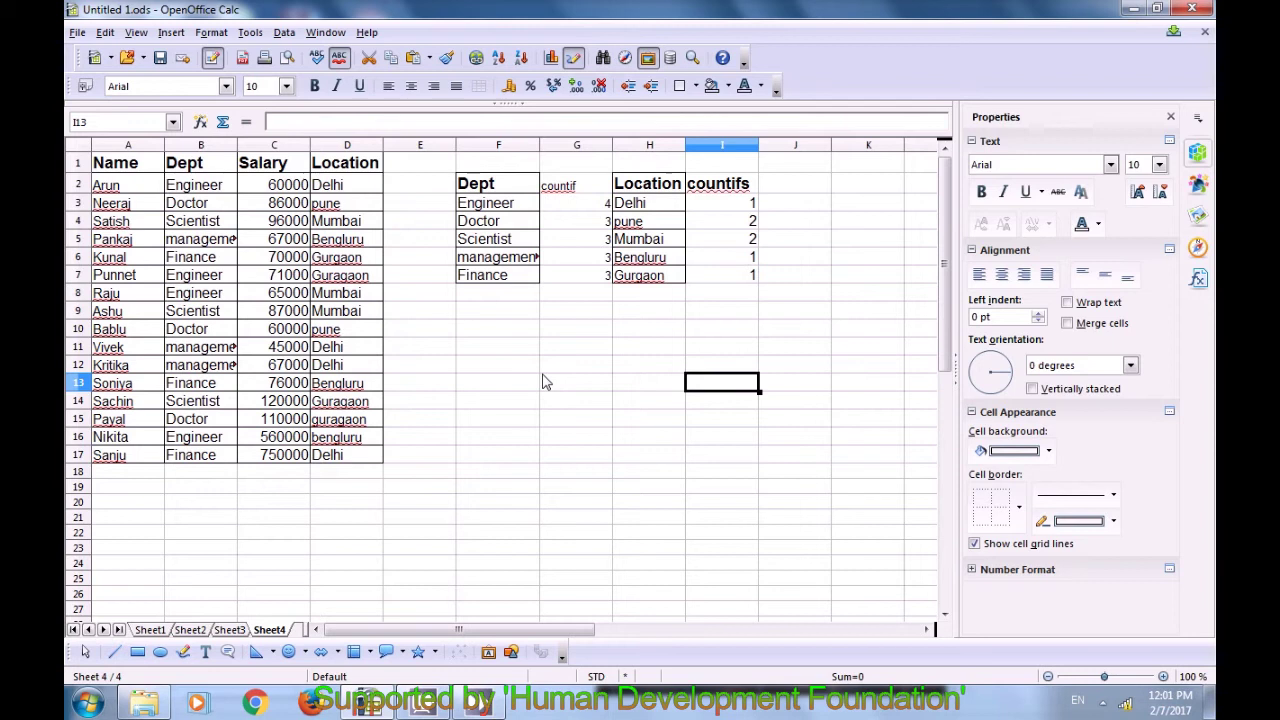
pyautogui.click(583, 168)
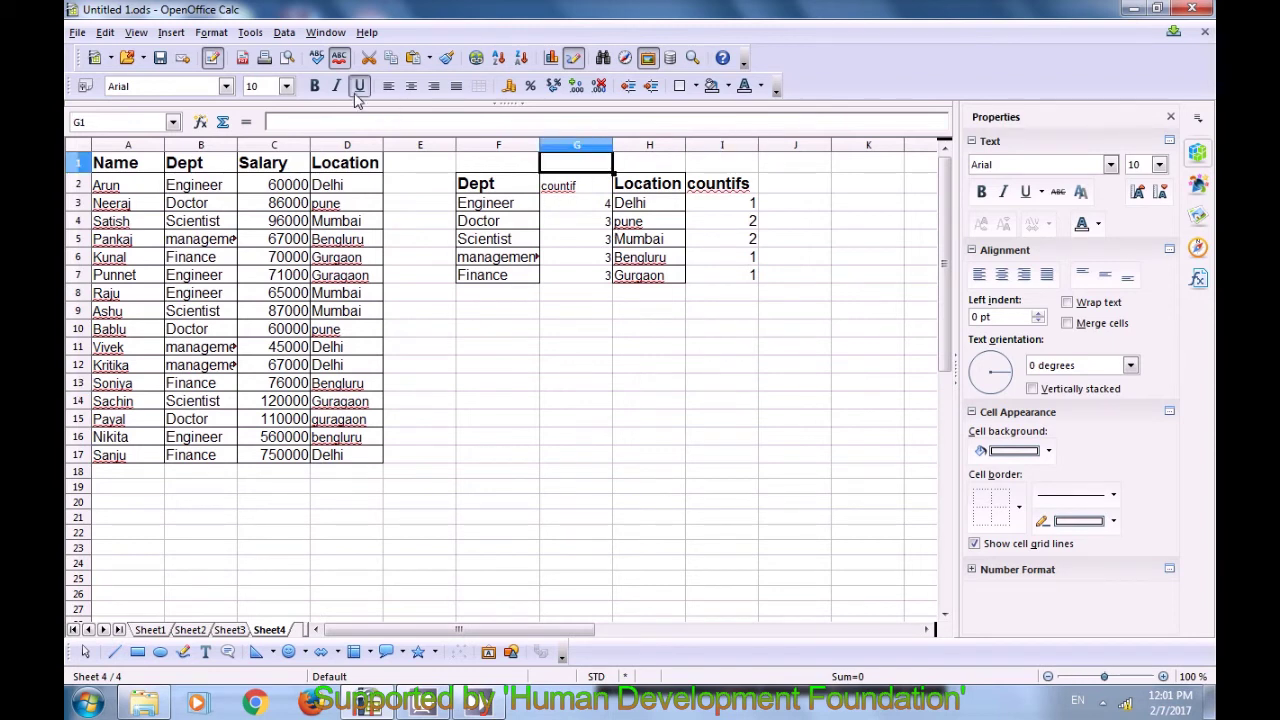
pyautogui.click(172, 33)
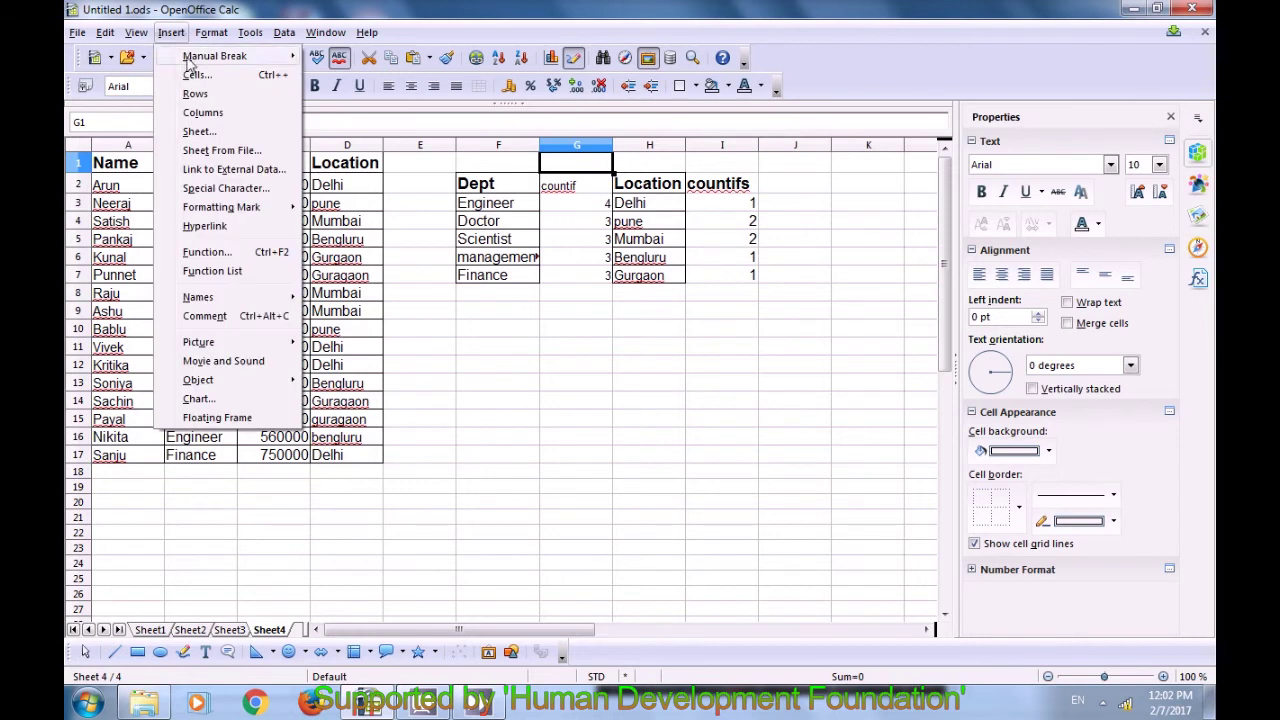
pyautogui.click(200, 113)
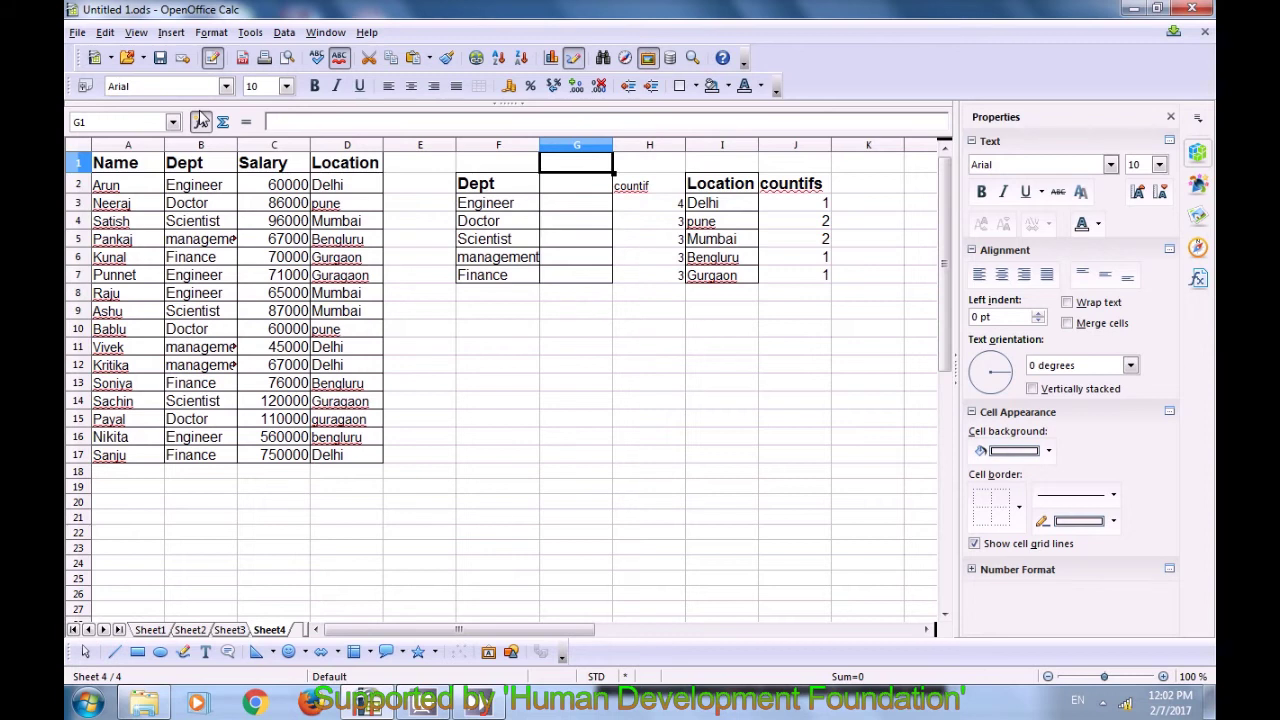
pyautogui.hotkey('ctrl', 'z')
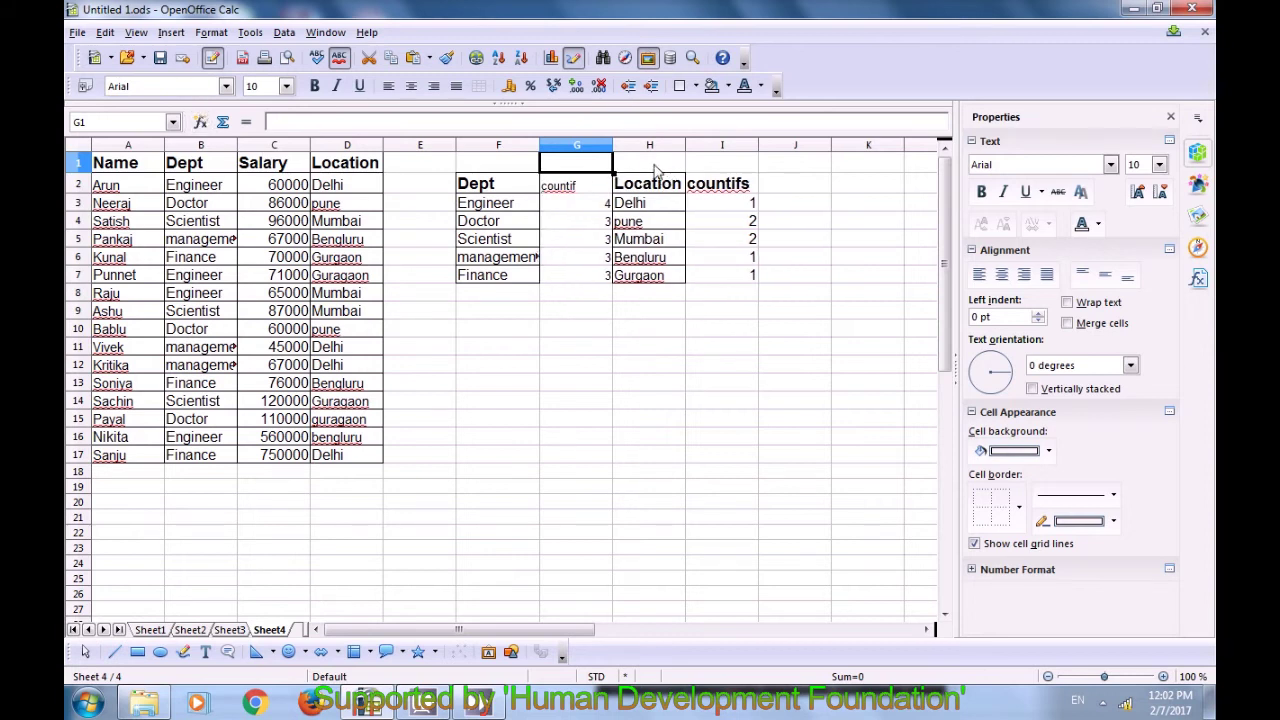
# Step: Insert an empty column before the Location criteria column H to separate the COUNTIF and COUNTIFS tables
pyautogui.click(653, 170)
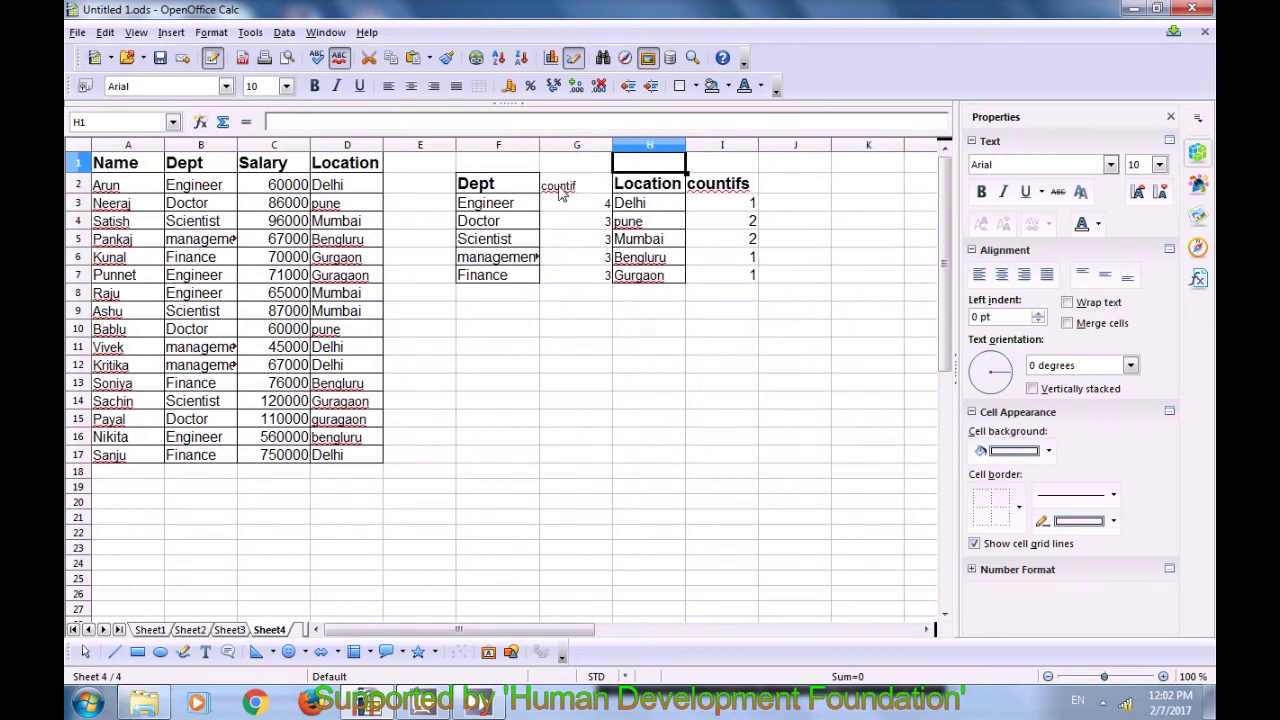
pyautogui.click(171, 32)
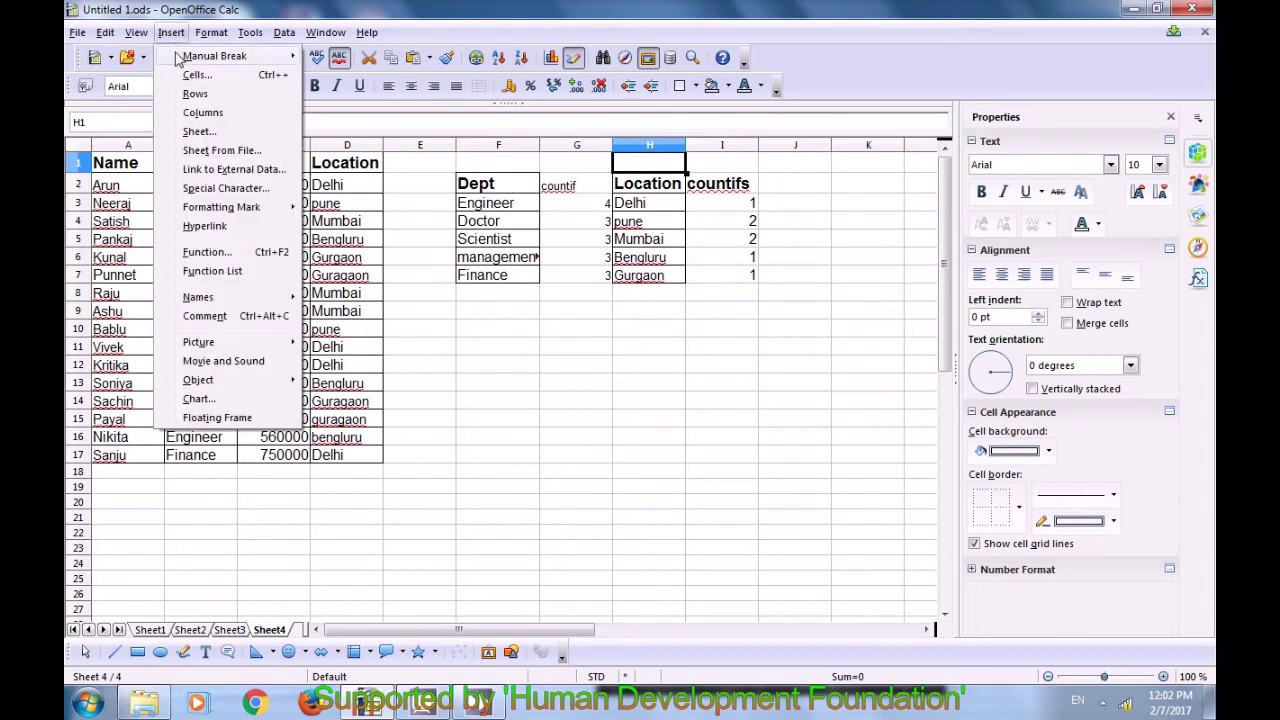
pyautogui.click(196, 113)
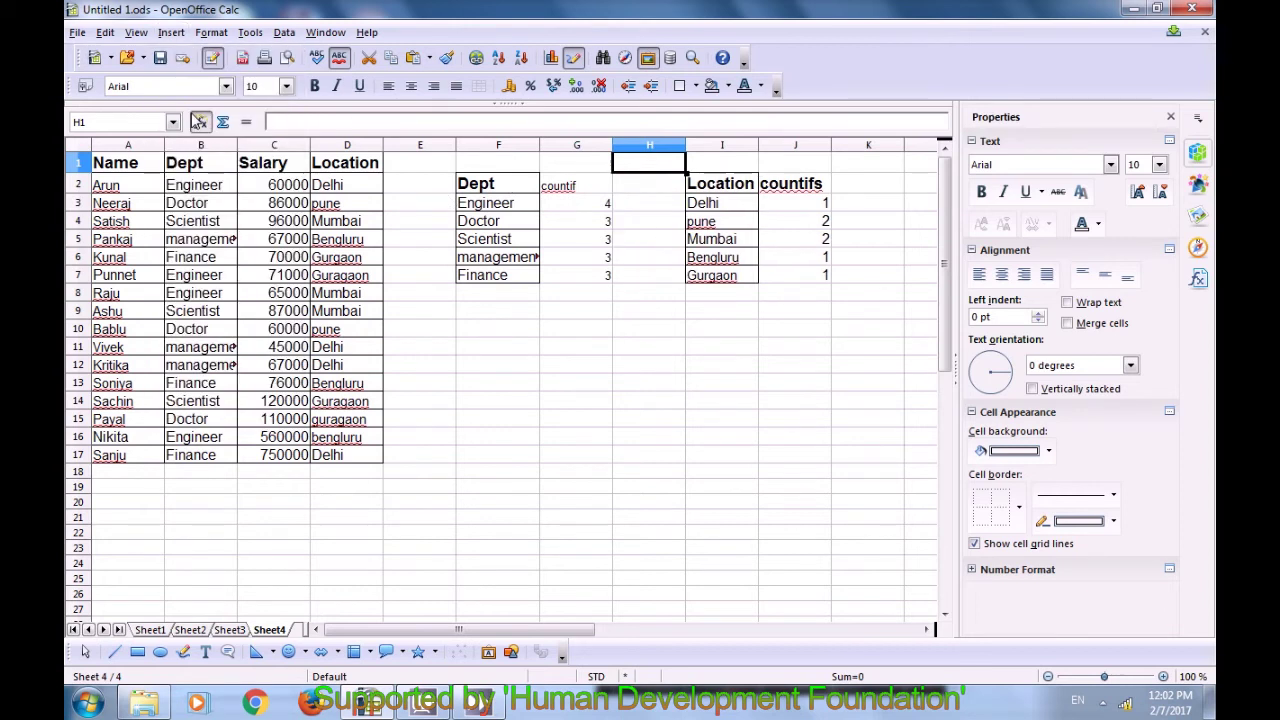
pyautogui.click(638, 259)
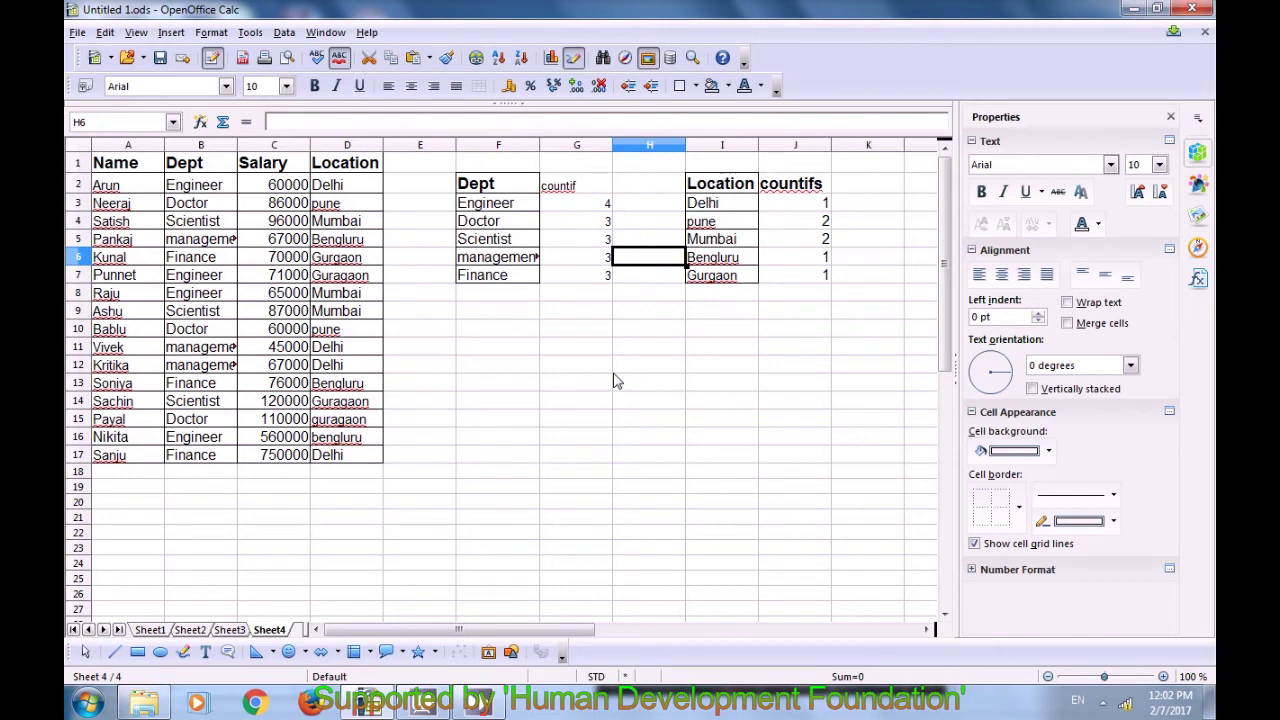
# Step: Examine the COUNTIF formula in G3, its criterion in F3 and the matching entries in the Dept column
pyautogui.click(590, 206)
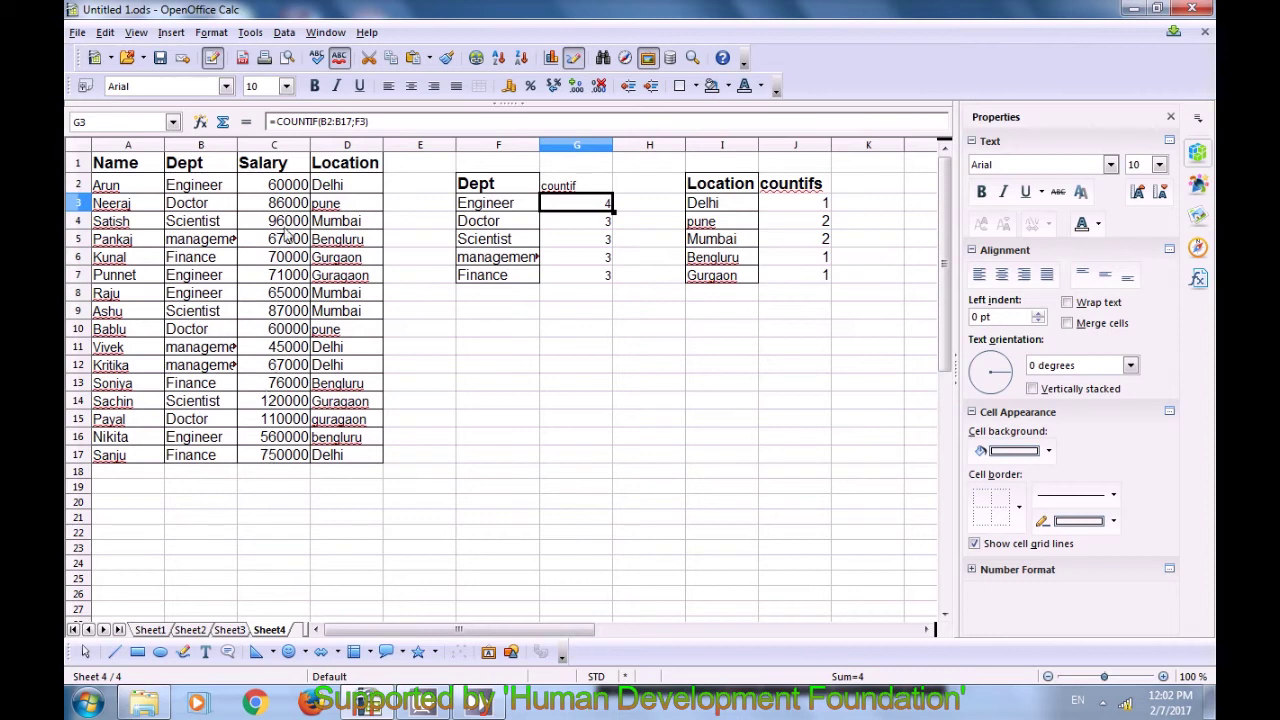
pyautogui.click(490, 330)
pyautogui.click(488, 207)
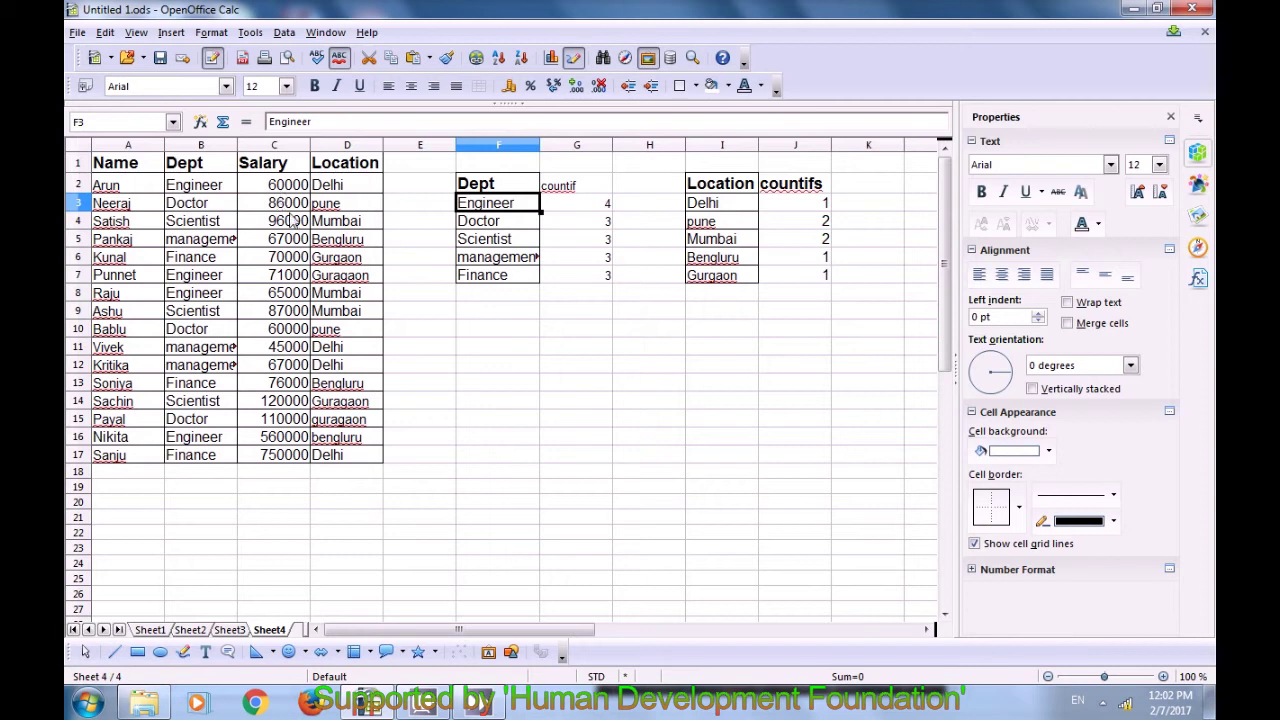
pyautogui.click(205, 188)
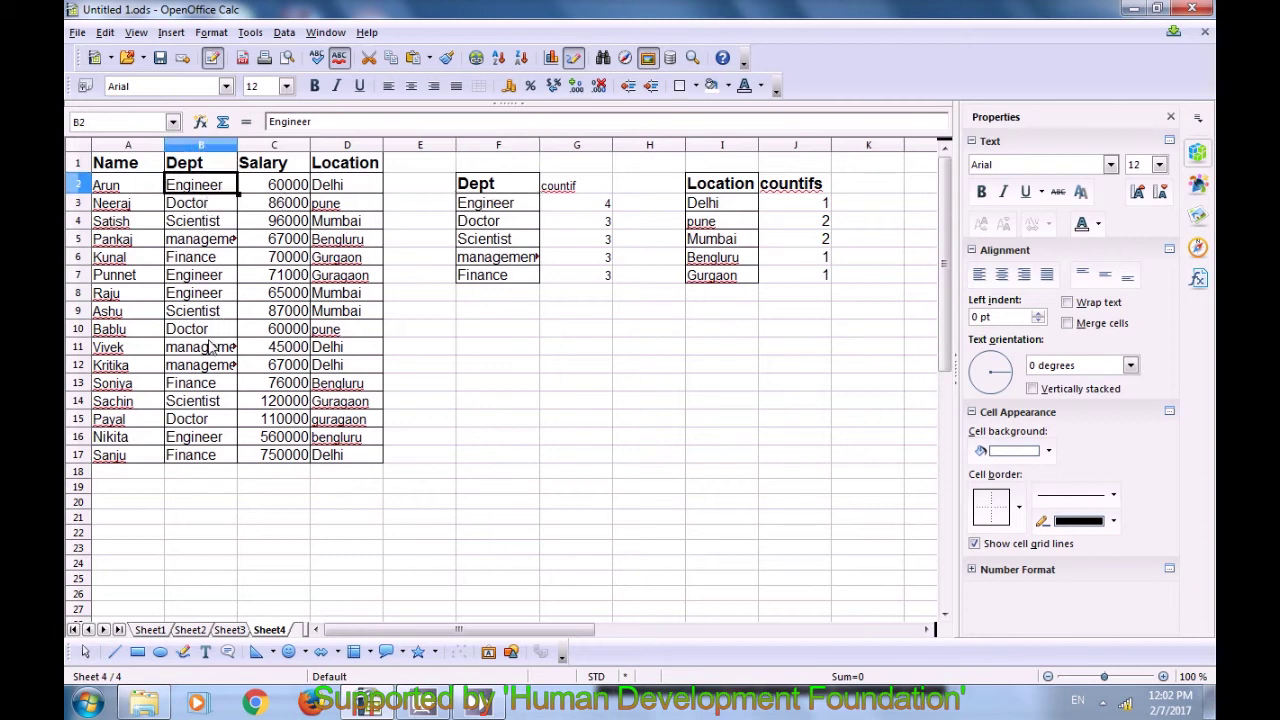
pyautogui.click(212, 348)
pyautogui.click(212, 399)
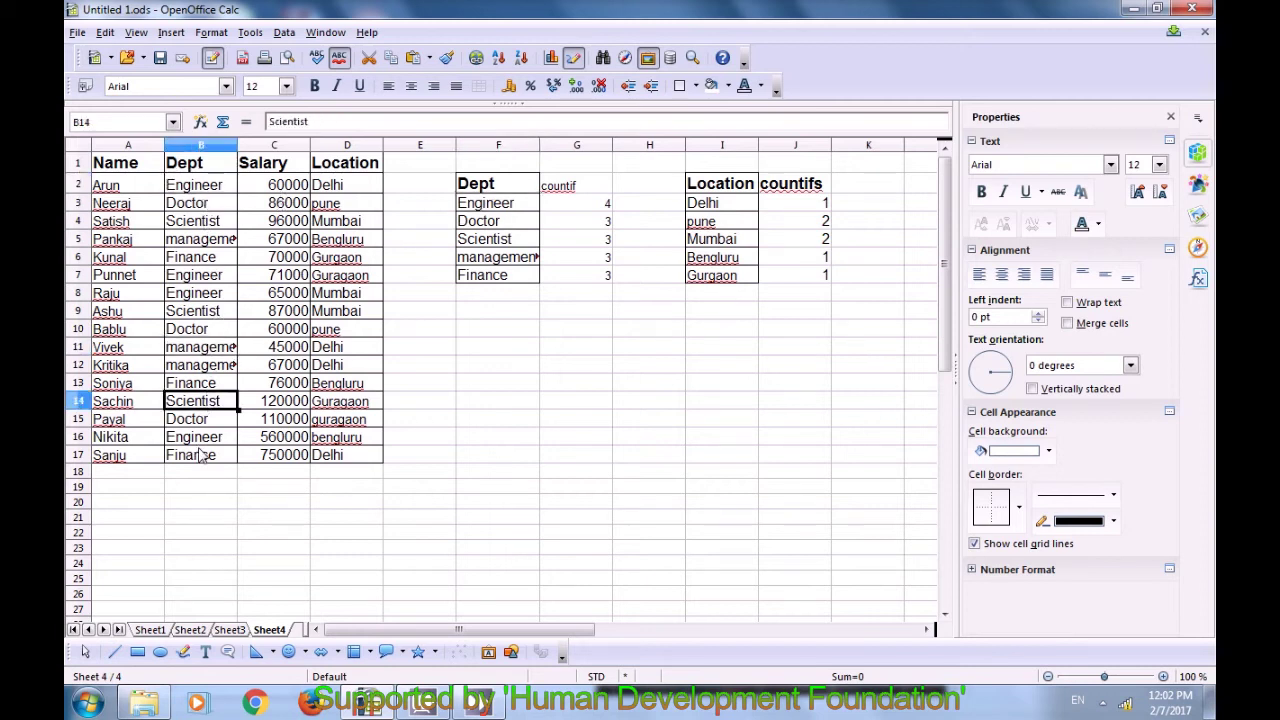
# Step: Review the department criteria in F4:F7 and the COUNTIF result in G3 for the Engineer department
pyautogui.click(486, 223)
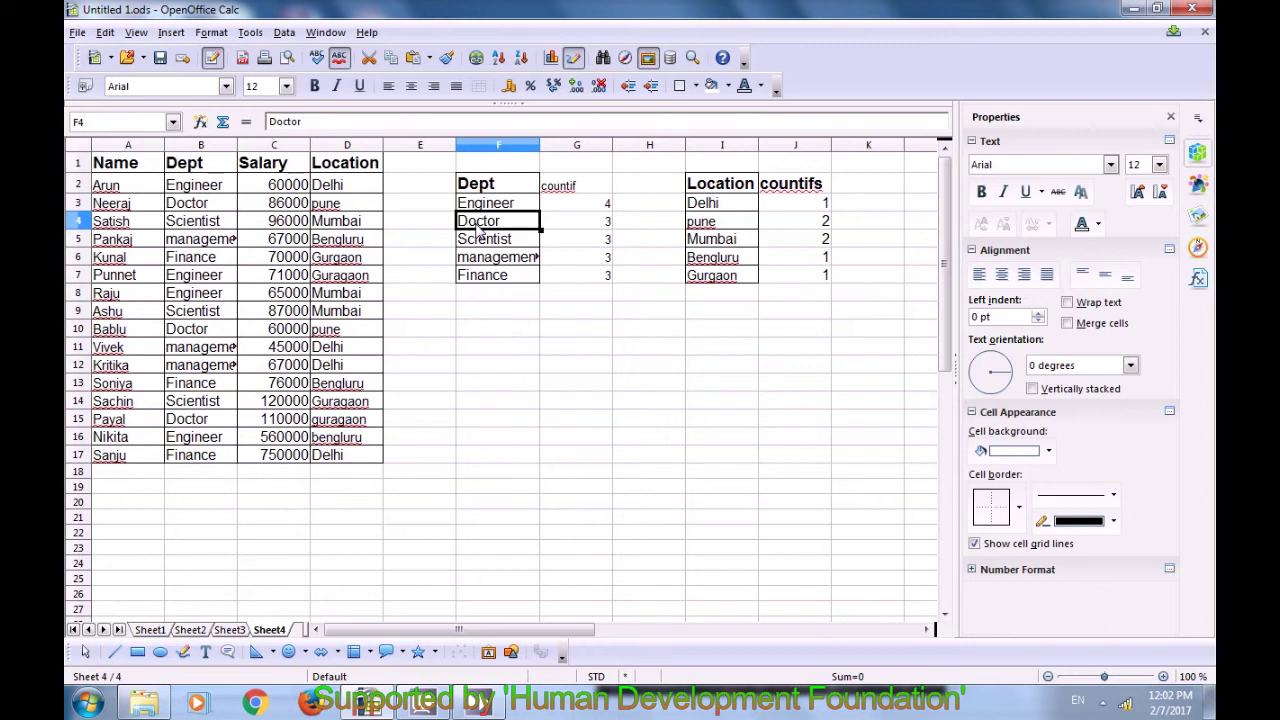
pyautogui.click(486, 242)
pyautogui.click(492, 260)
pyautogui.click(494, 276)
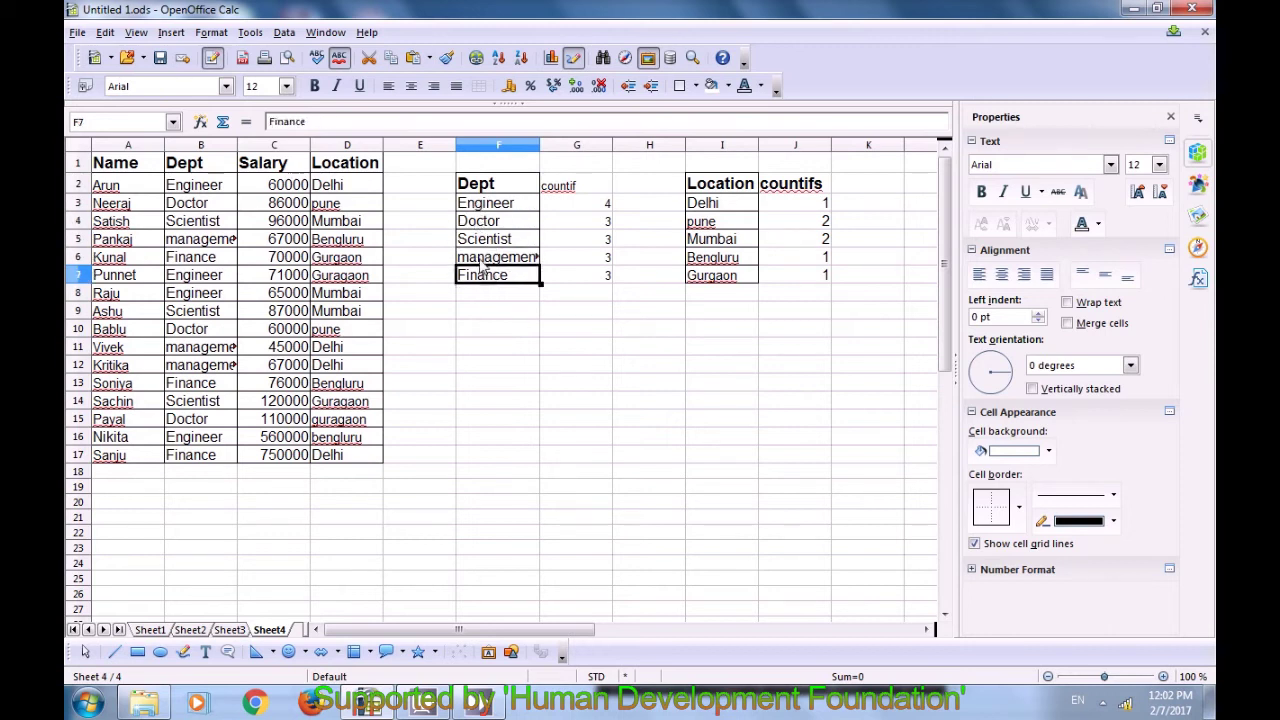
pyautogui.click(490, 316)
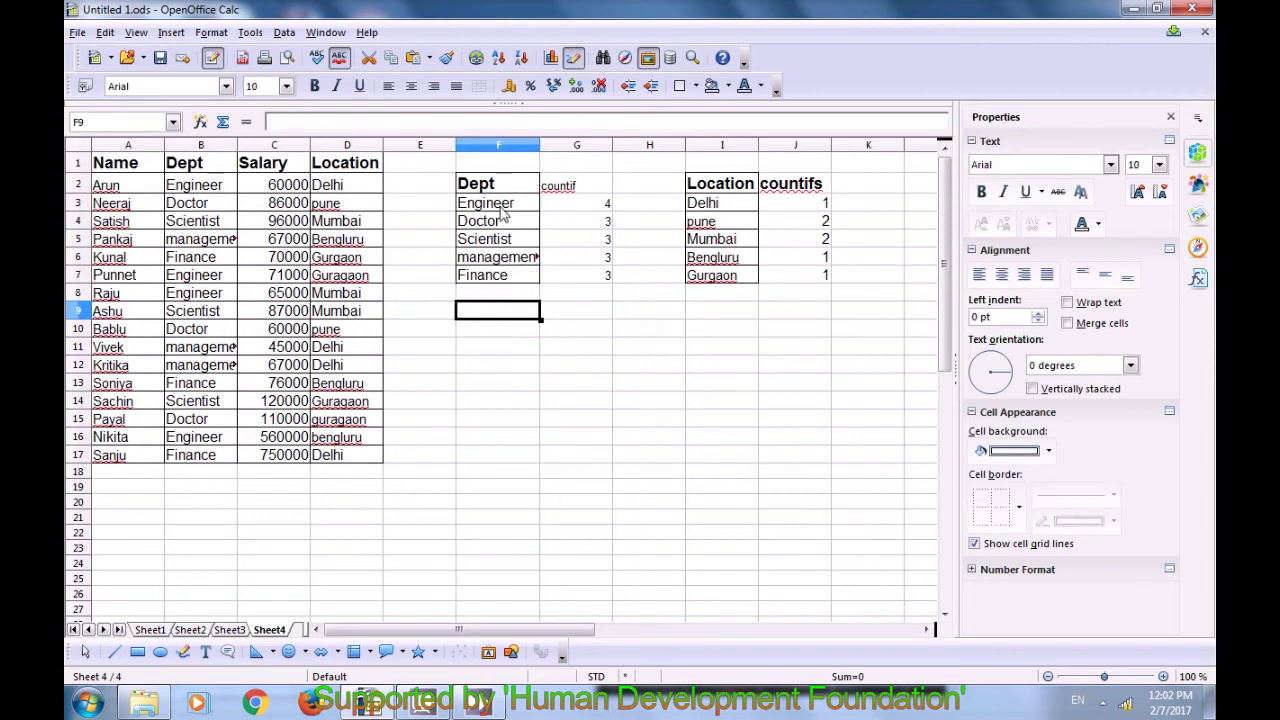
pyautogui.click(587, 212)
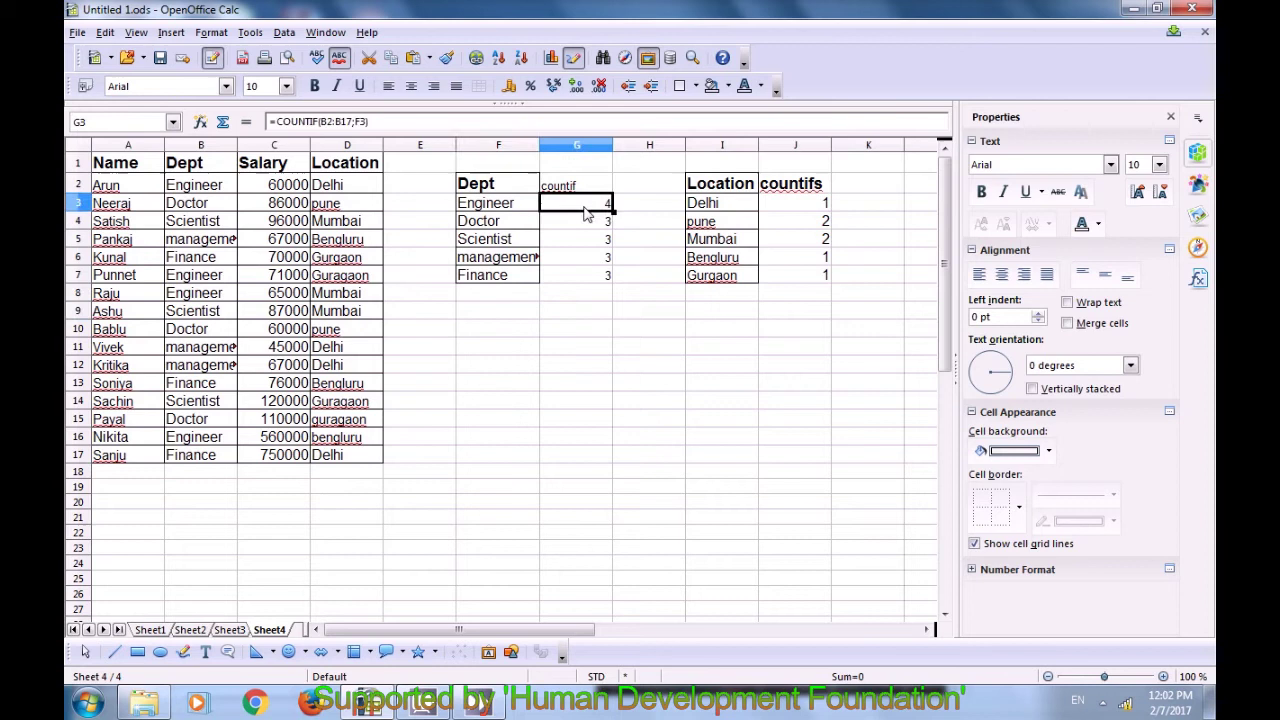
pyautogui.click(509, 229)
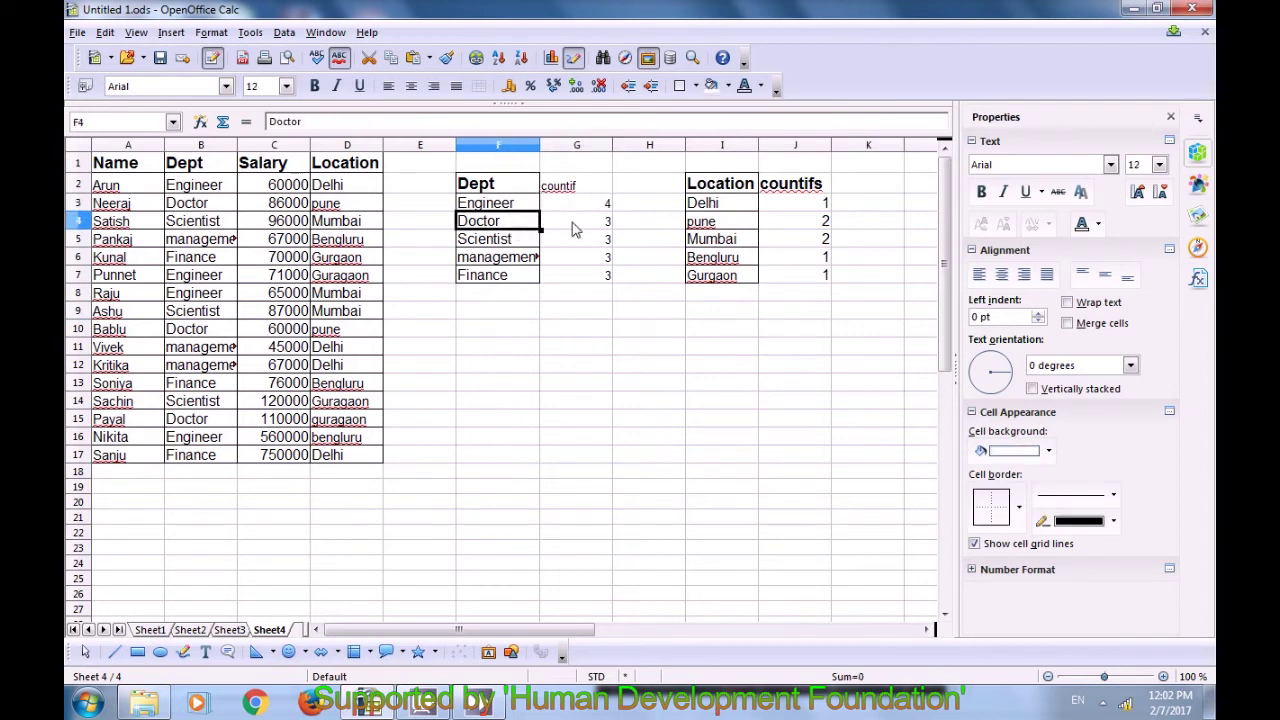
# Step: Enter the header Sumif in H2, beside the countif header
pyautogui.click(630, 190)
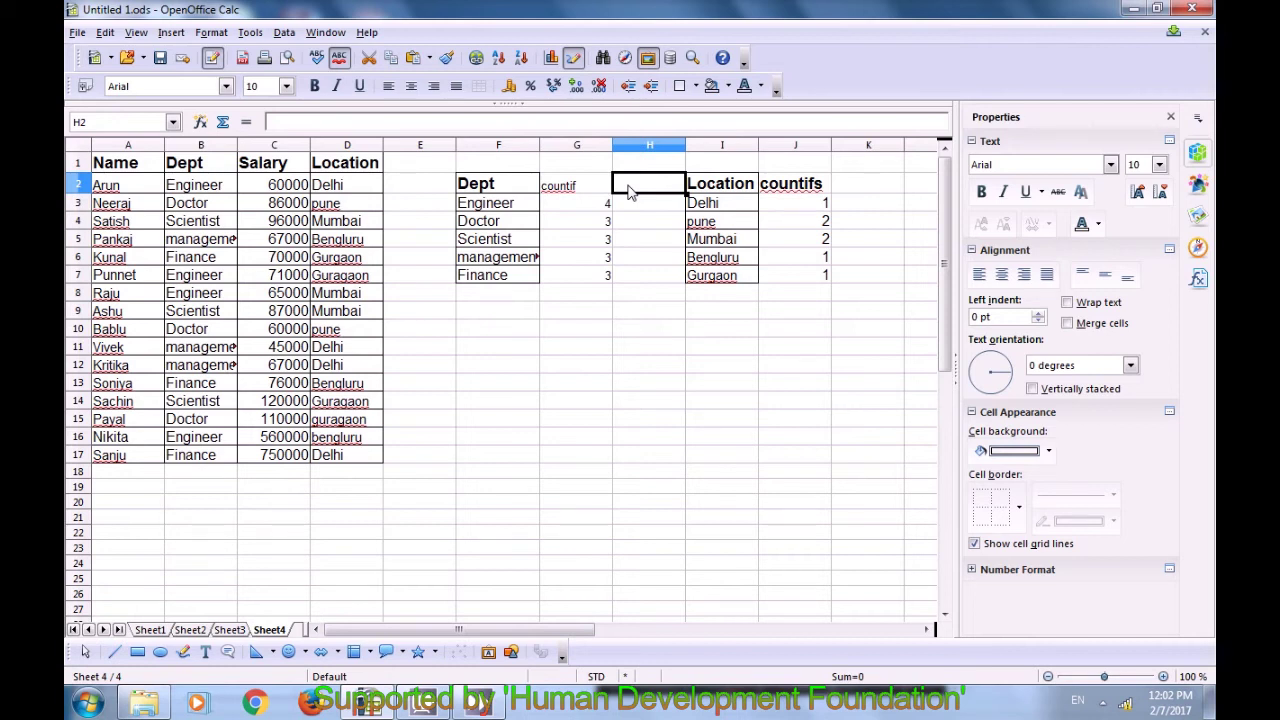
pyautogui.write('Sumif')
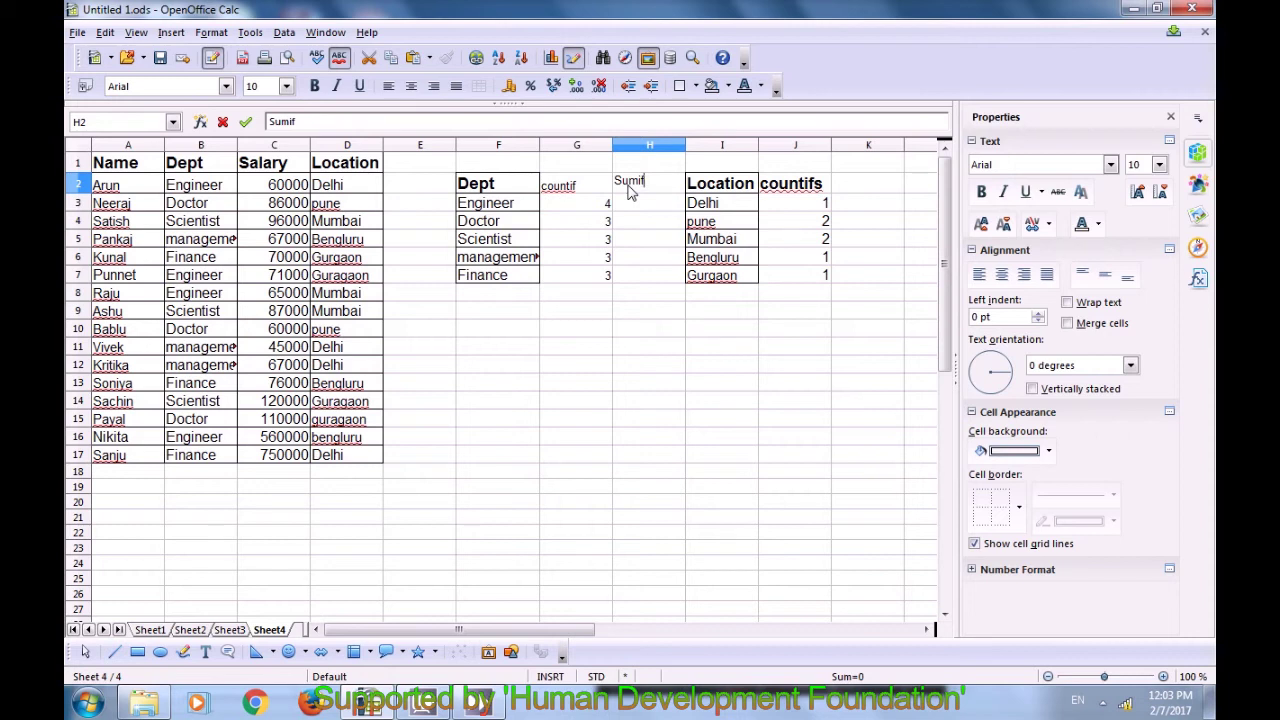
pyautogui.click(640, 207)
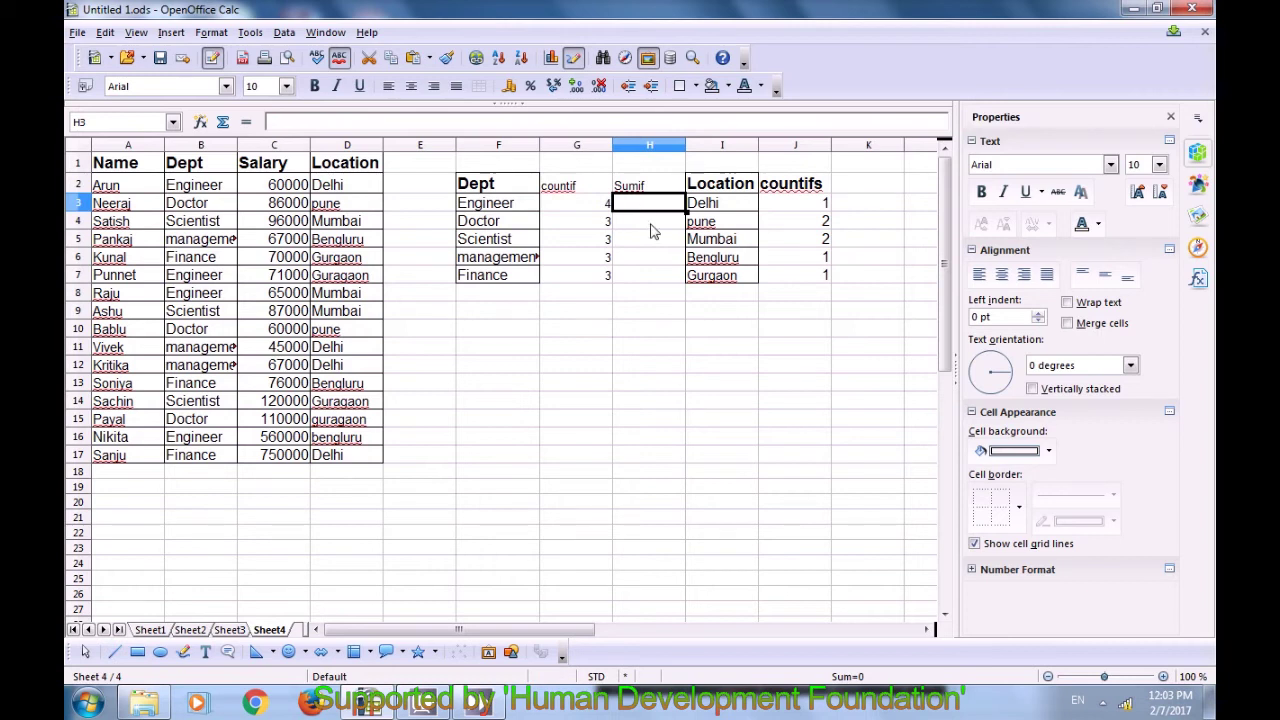
# Step: Enter =SUMIF(B2:B17;F3;C2:C17) in H3 to total the salaries of the Engineer department
pyautogui.write('=')
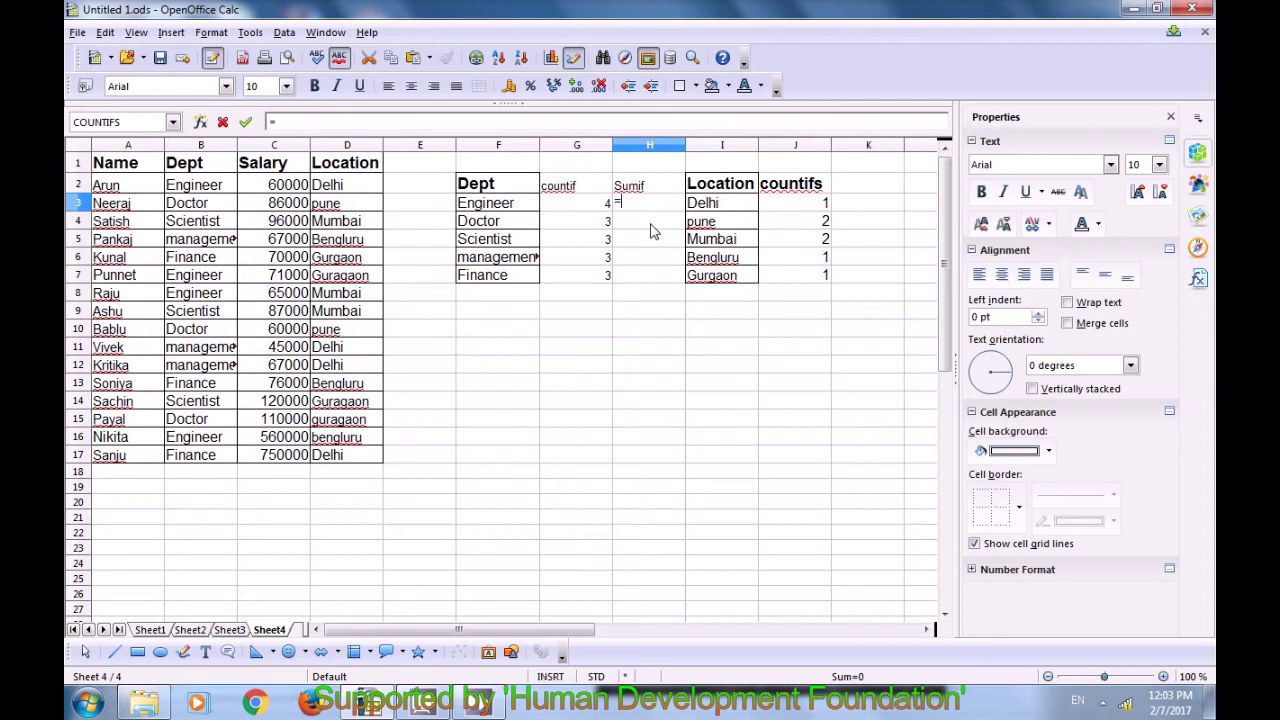
pyautogui.write('sumif')
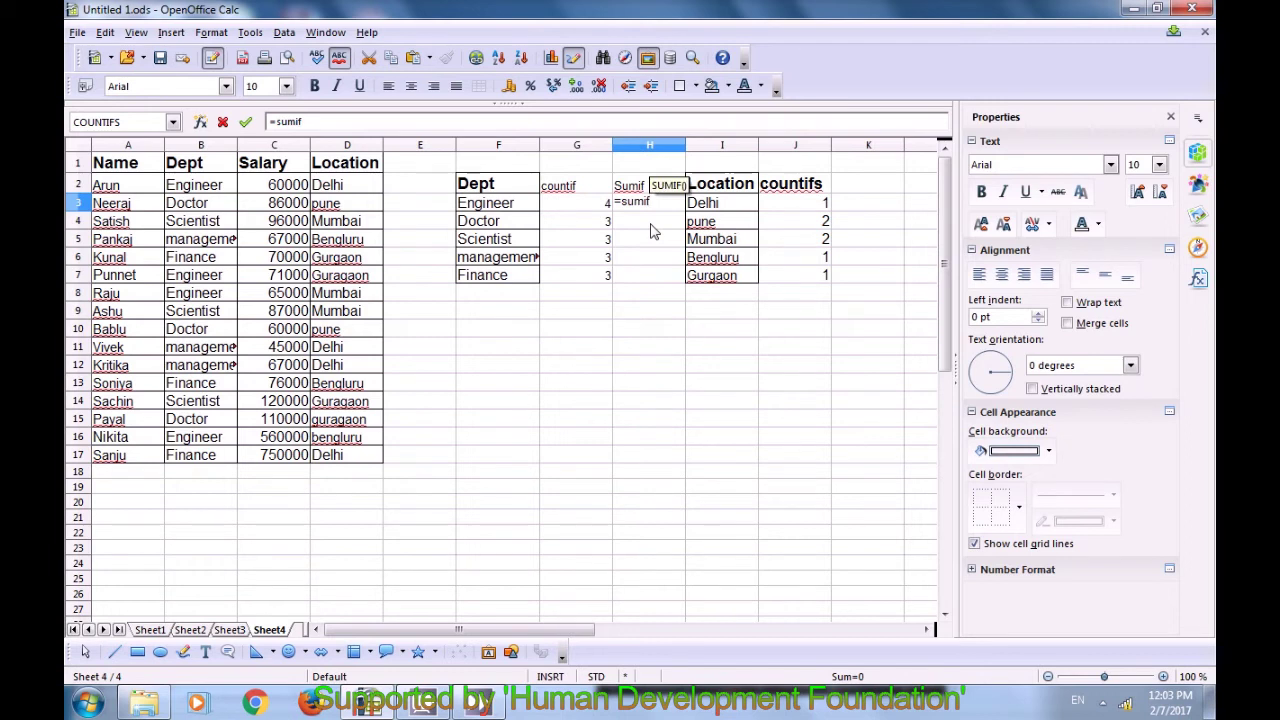
pyautogui.write('(')
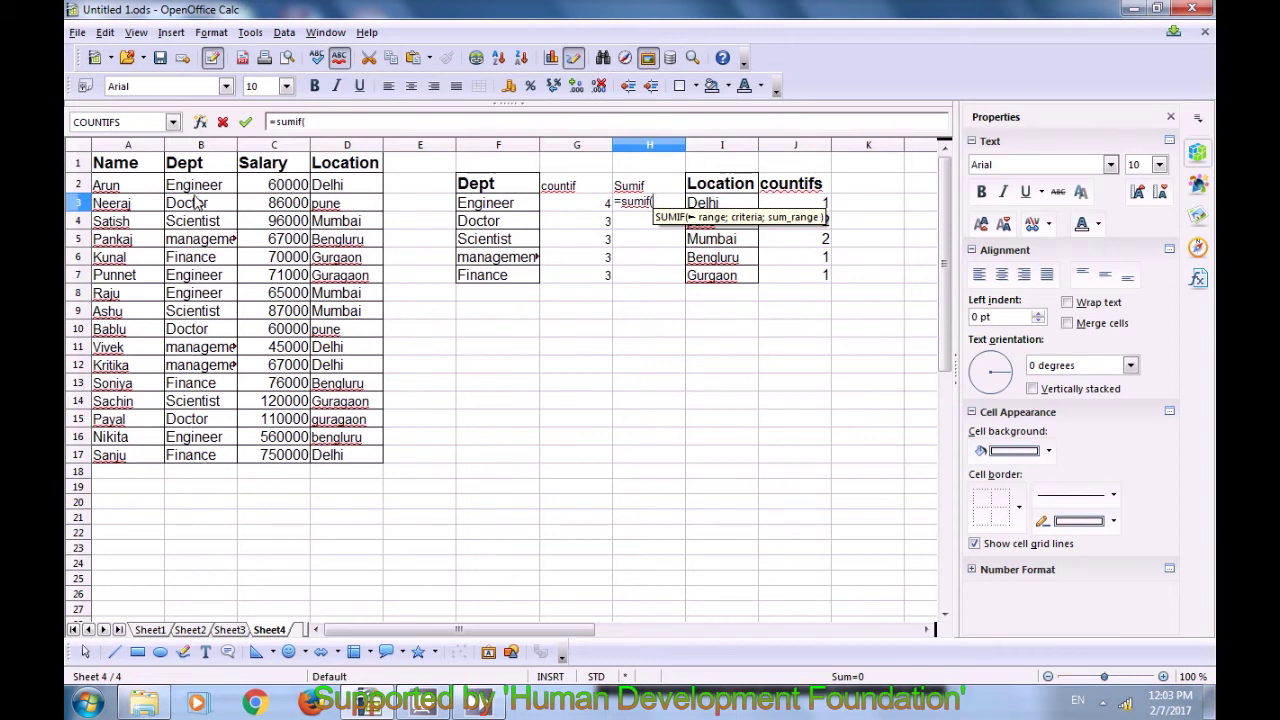
pyautogui.moveTo(196, 192); pyautogui.dragTo(190, 460)
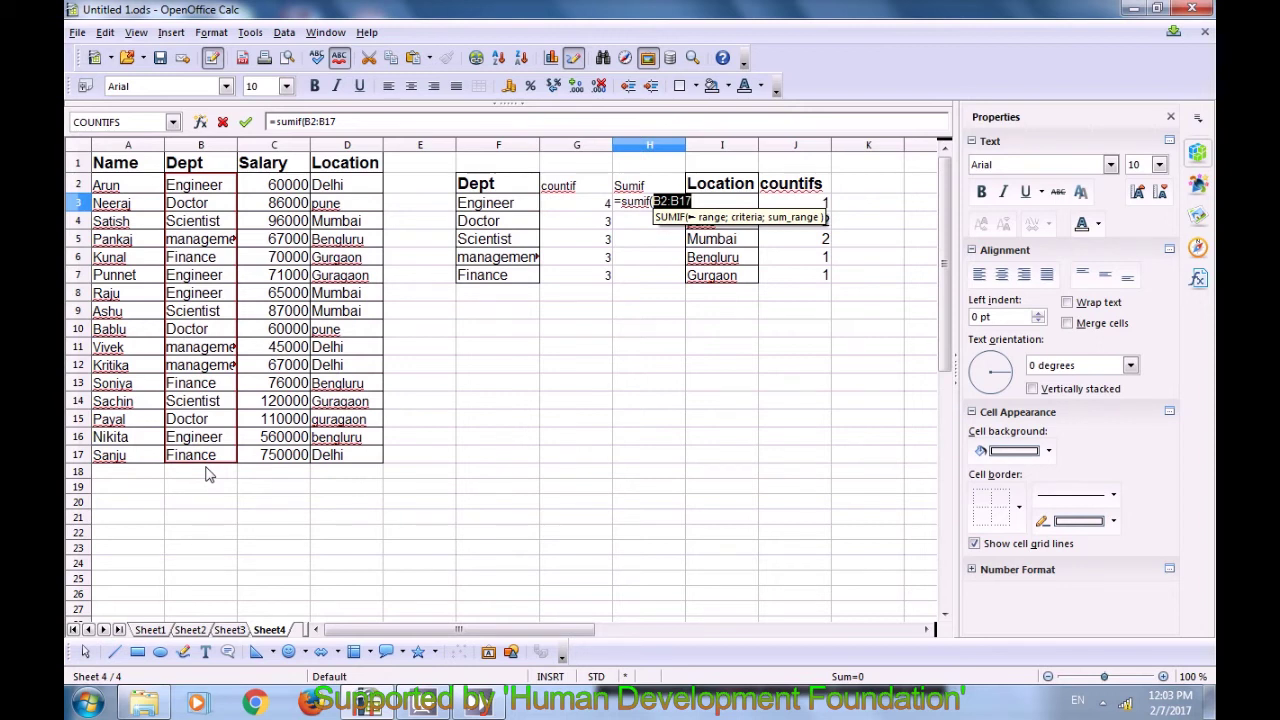
pyautogui.write(';')
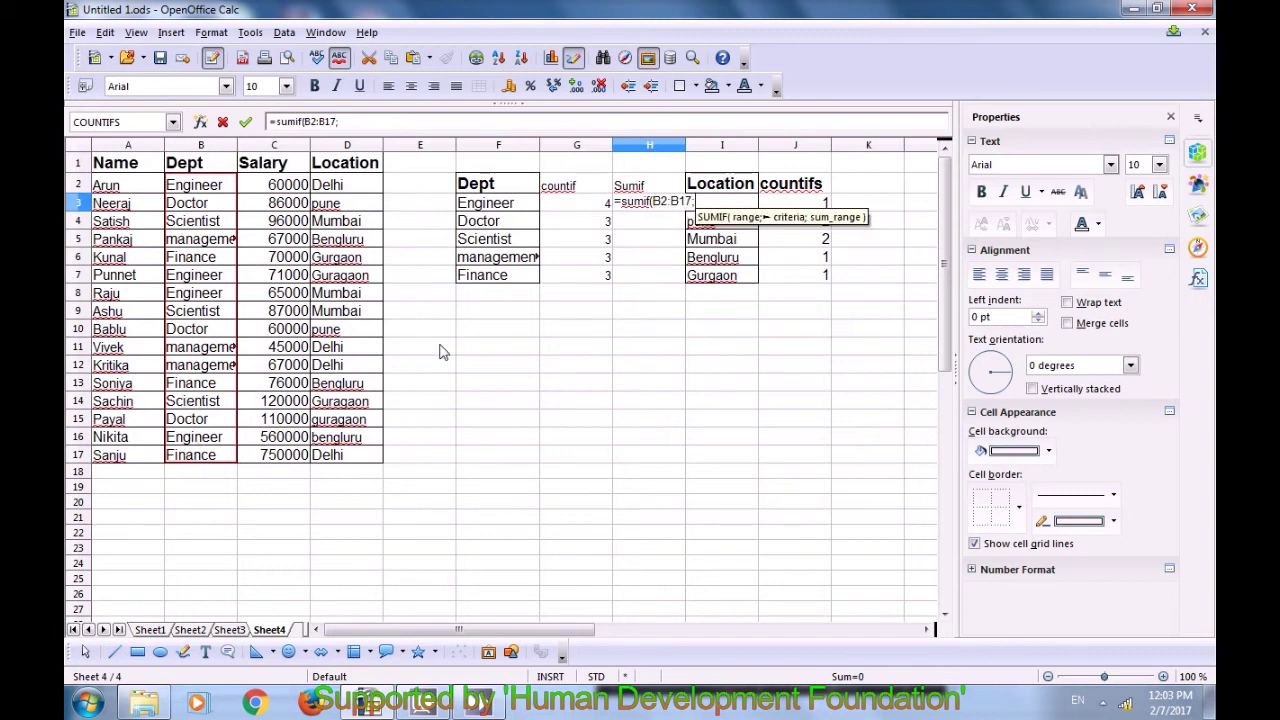
pyautogui.click(481, 205)
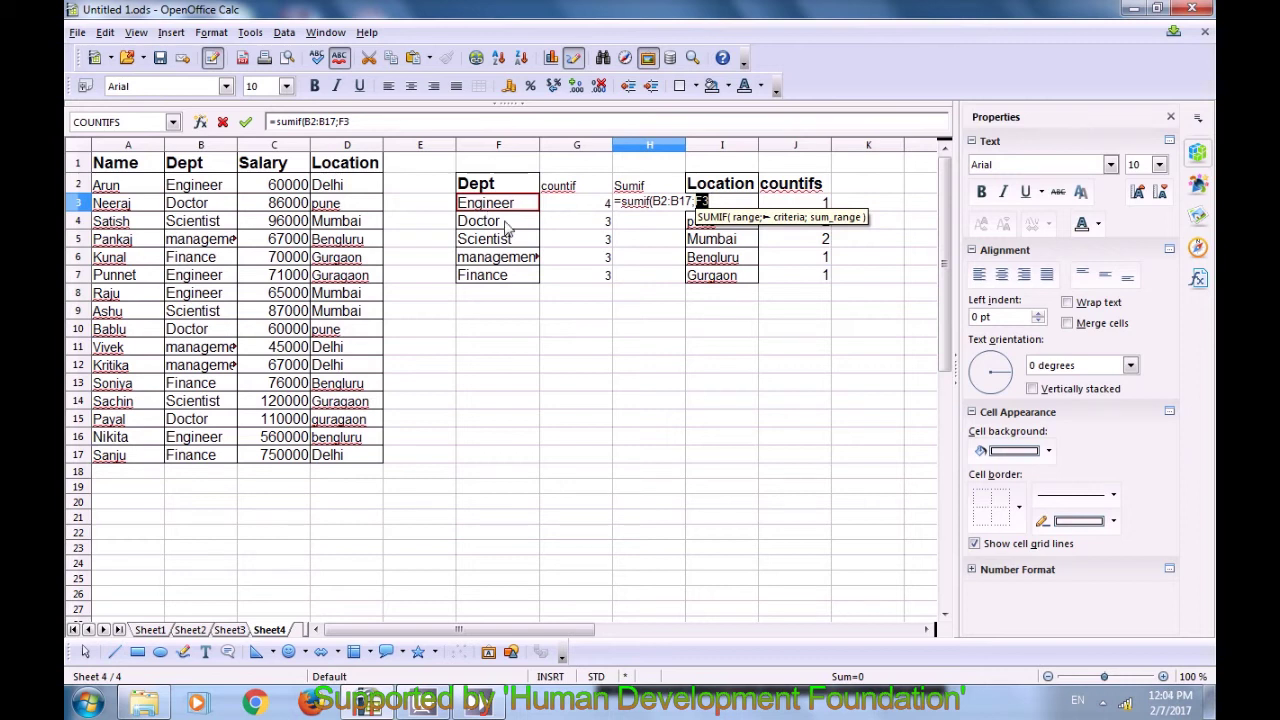
pyautogui.write(';')
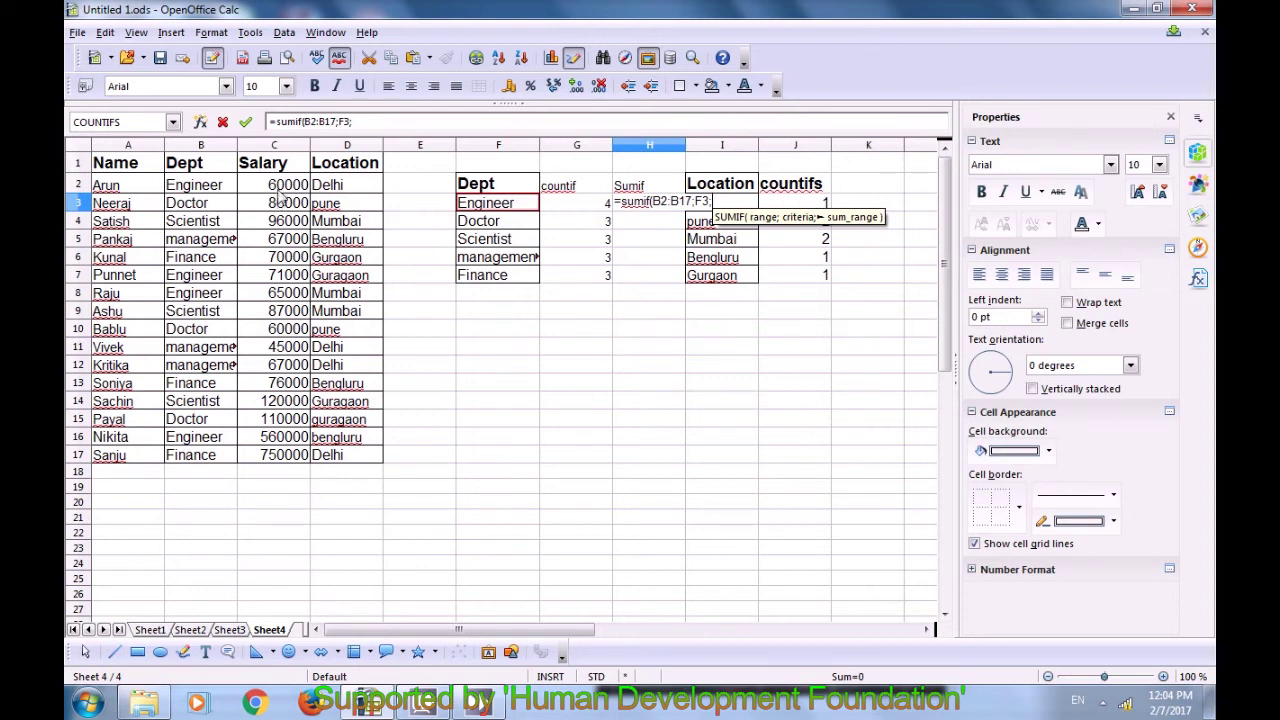
pyautogui.moveTo(280, 186); pyautogui.dragTo(271, 458)
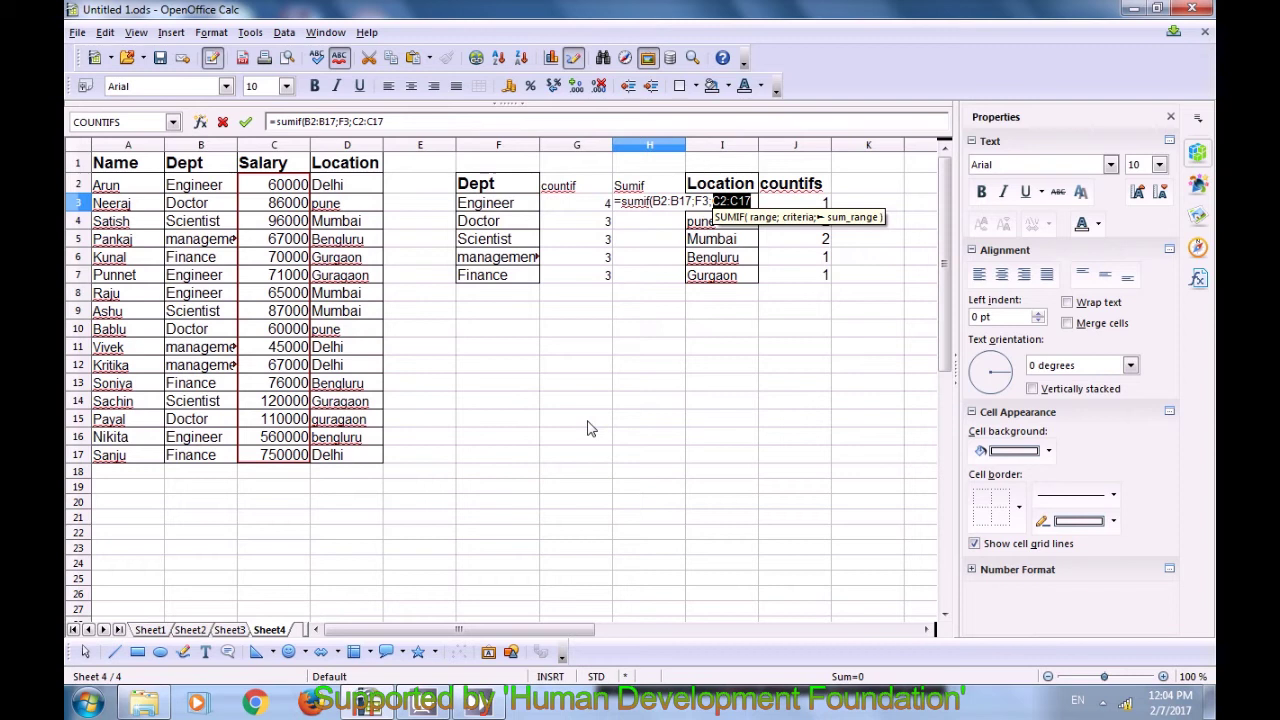
pyautogui.write(')')
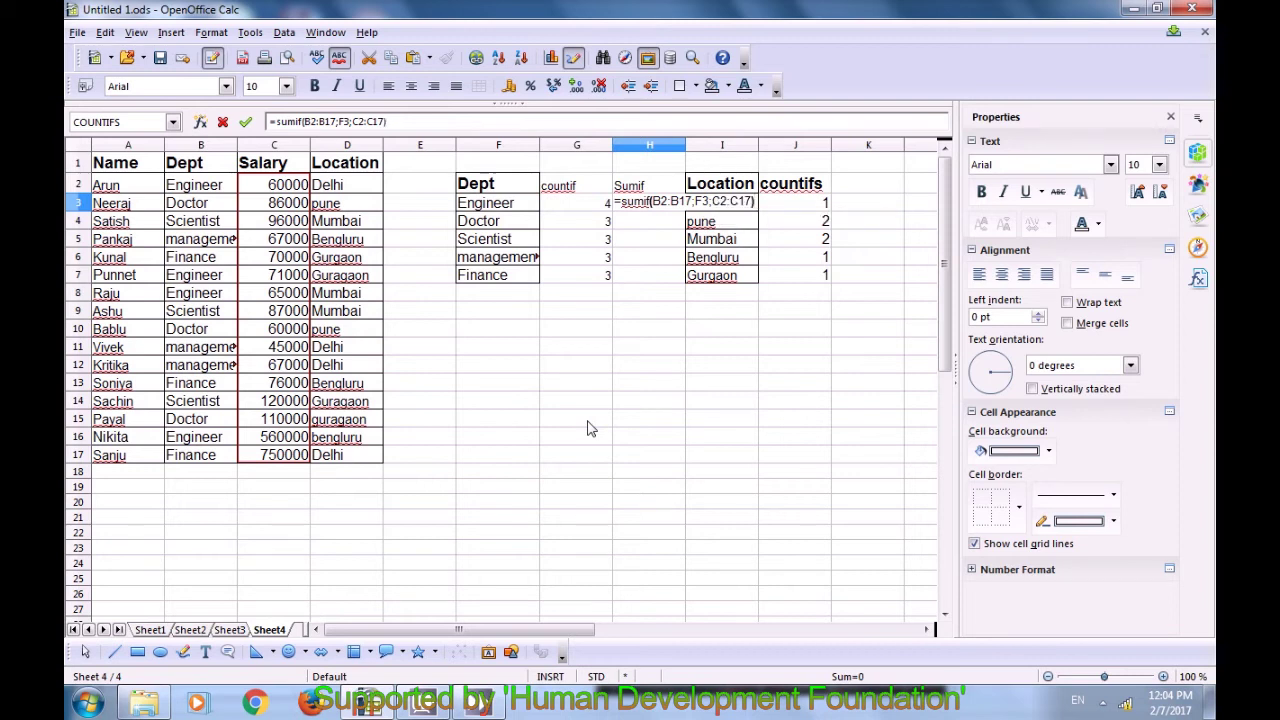
pyautogui.press('Return')
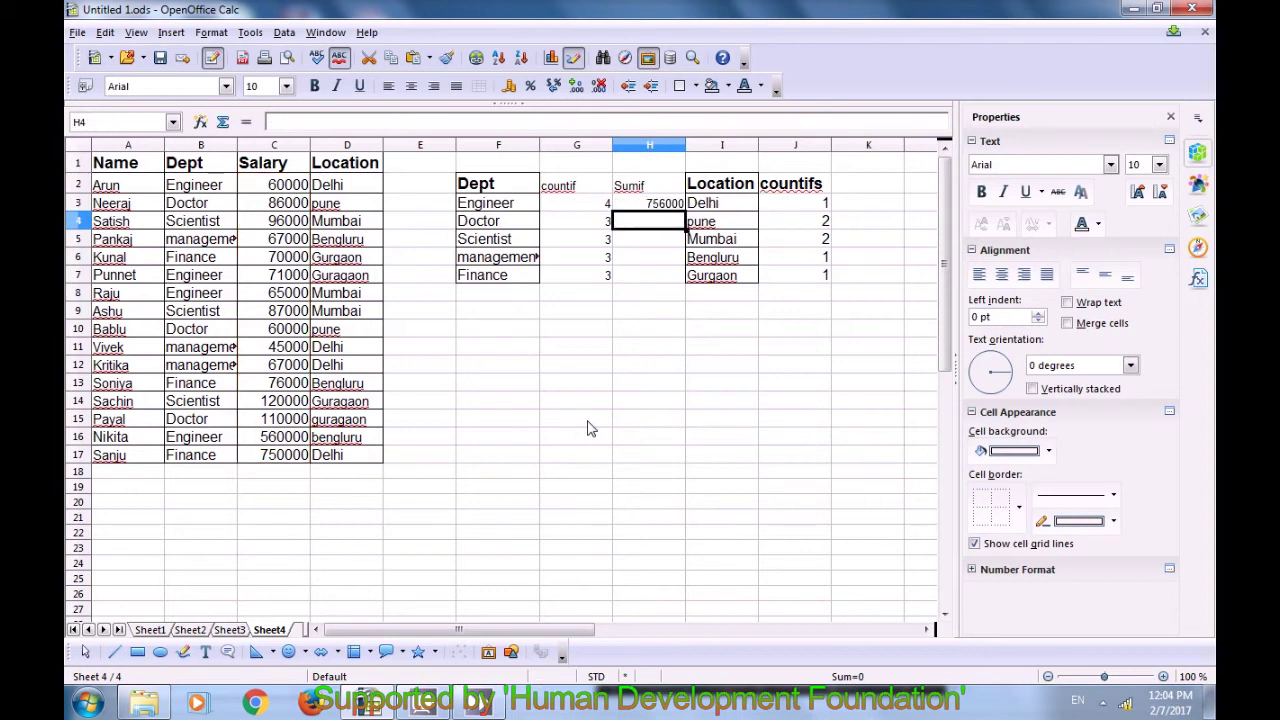
# Step: Fill the SUMIF formula from H3 down to H7 for the remaining departments
pyautogui.click(655, 206)
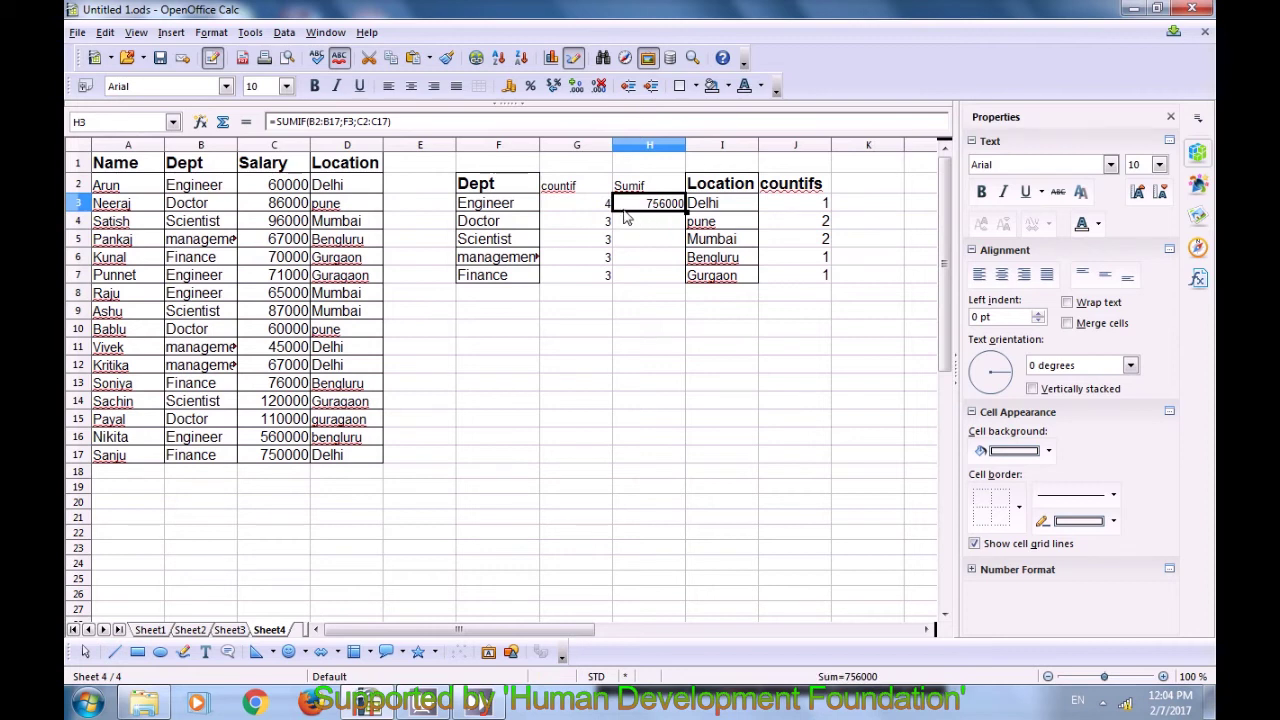
pyautogui.doubleClick(686, 210)
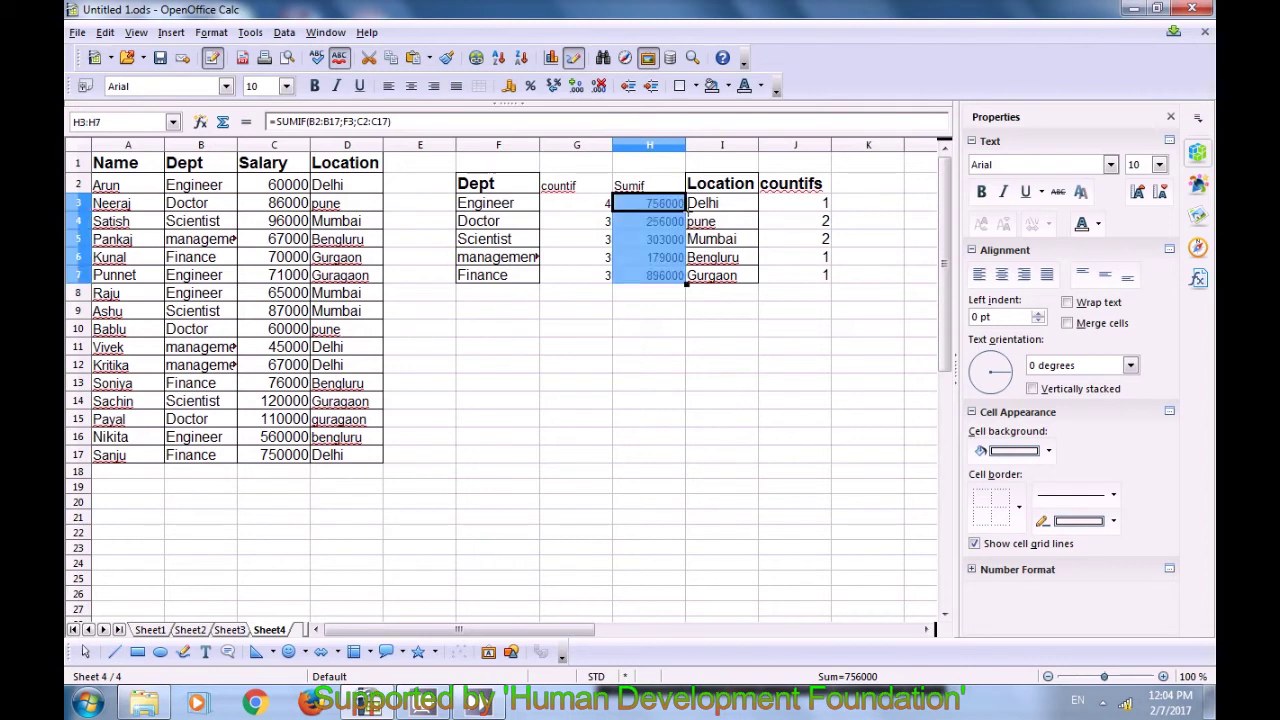
pyautogui.click(676, 331)
# Step: Compare each department's COUNTIF result in G4:G7 with its SUMIF salary total in column H
pyautogui.click(646, 206)
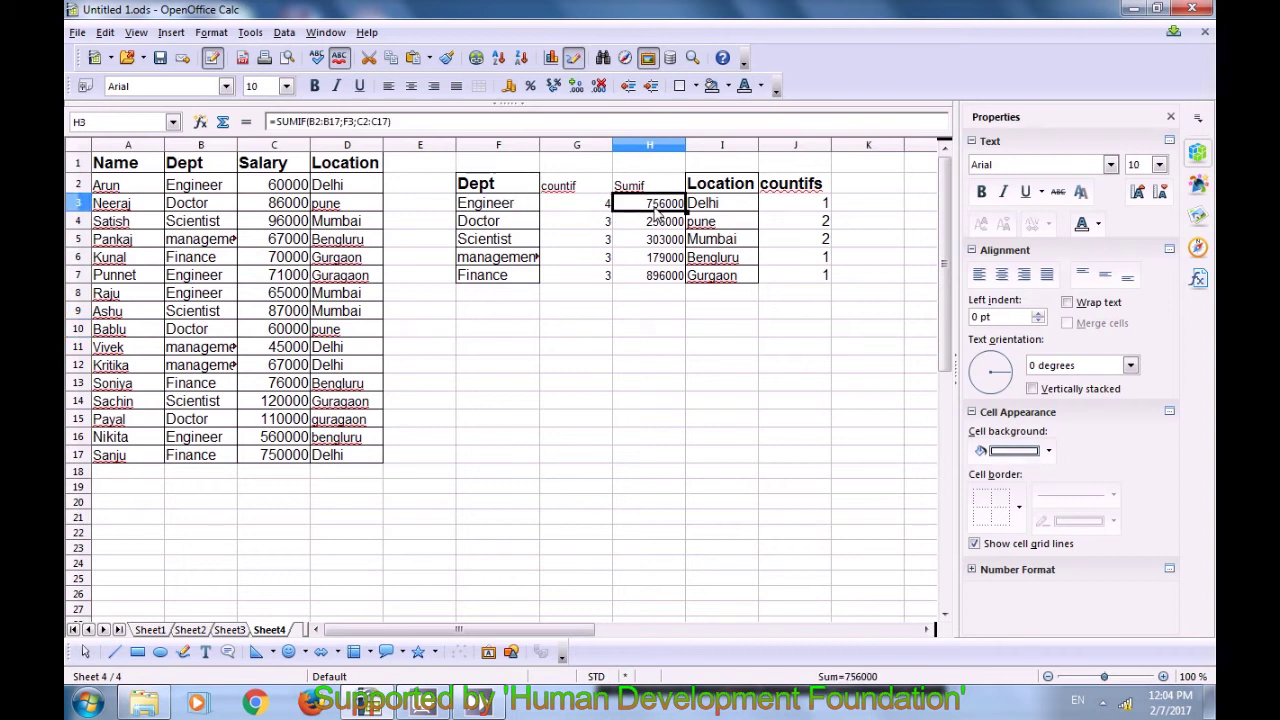
pyautogui.click(588, 224)
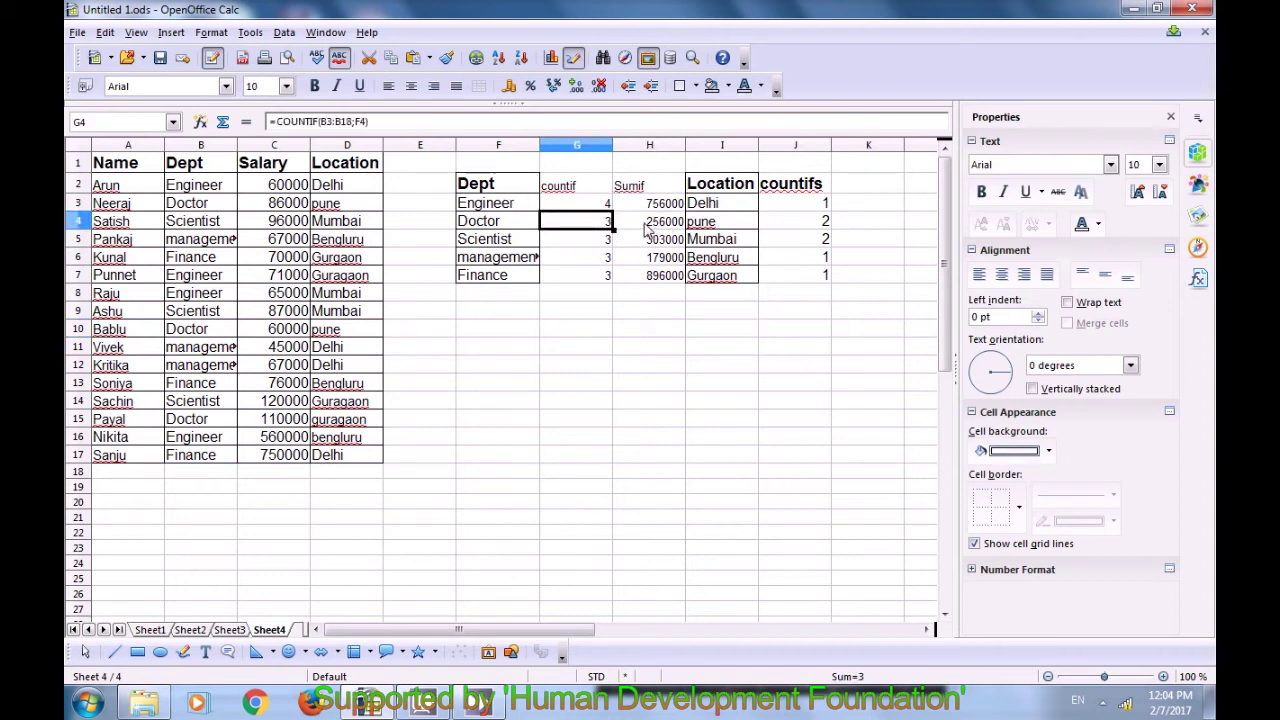
pyautogui.click(575, 243)
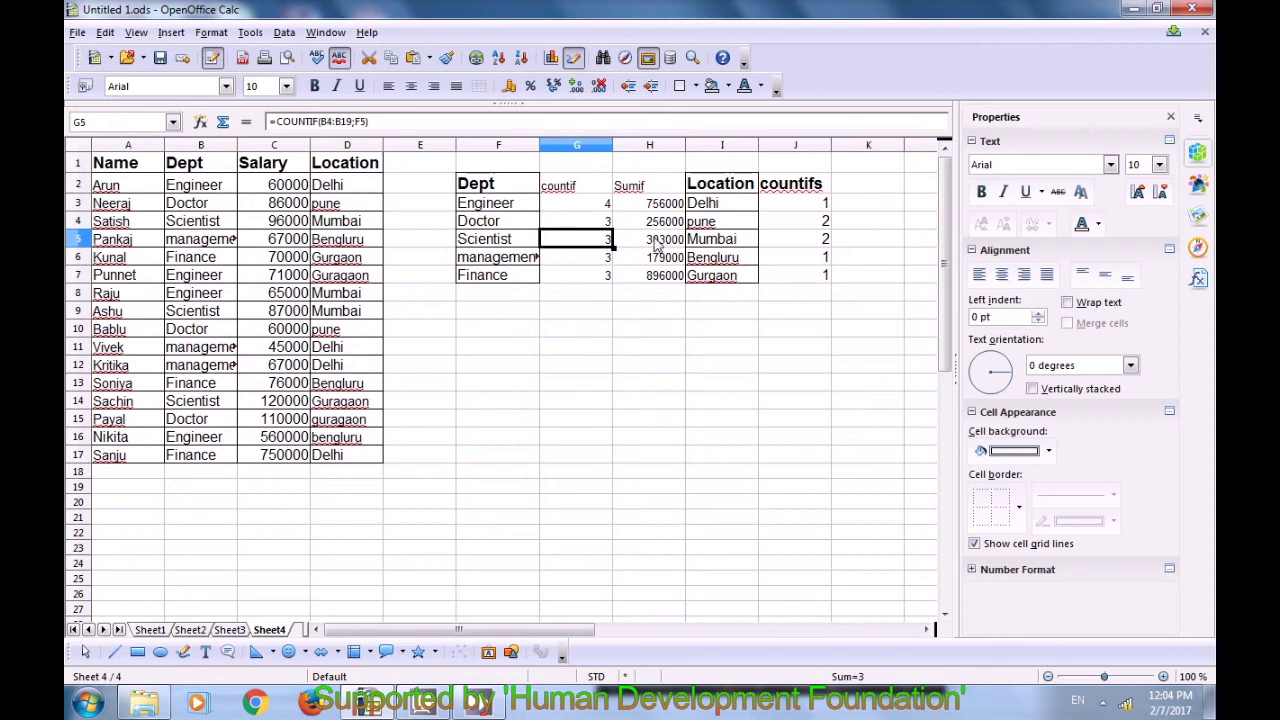
pyautogui.click(594, 261)
pyautogui.click(603, 278)
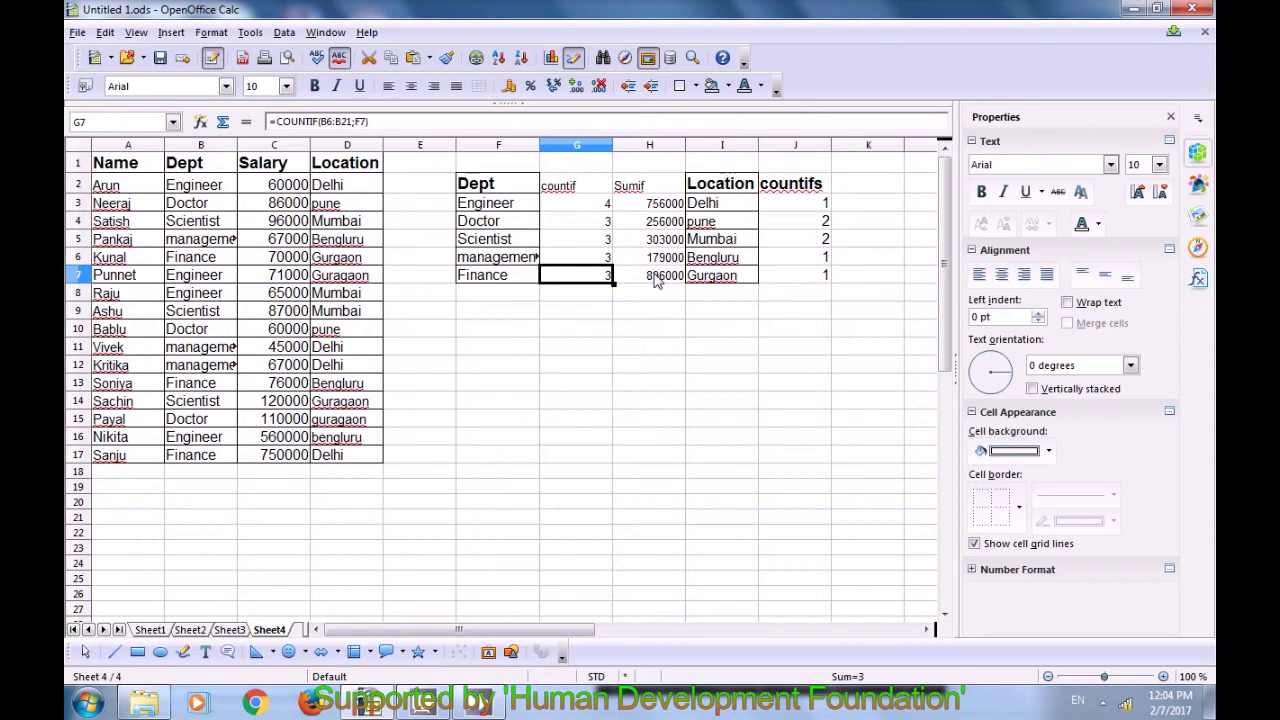
# Step: Check the sum of the SUMIF results in H3:H7 against the sum of the Salary column, C2:C17
pyautogui.click(655, 311)
pyautogui.moveTo(655, 204); pyautogui.dragTo(663, 284)
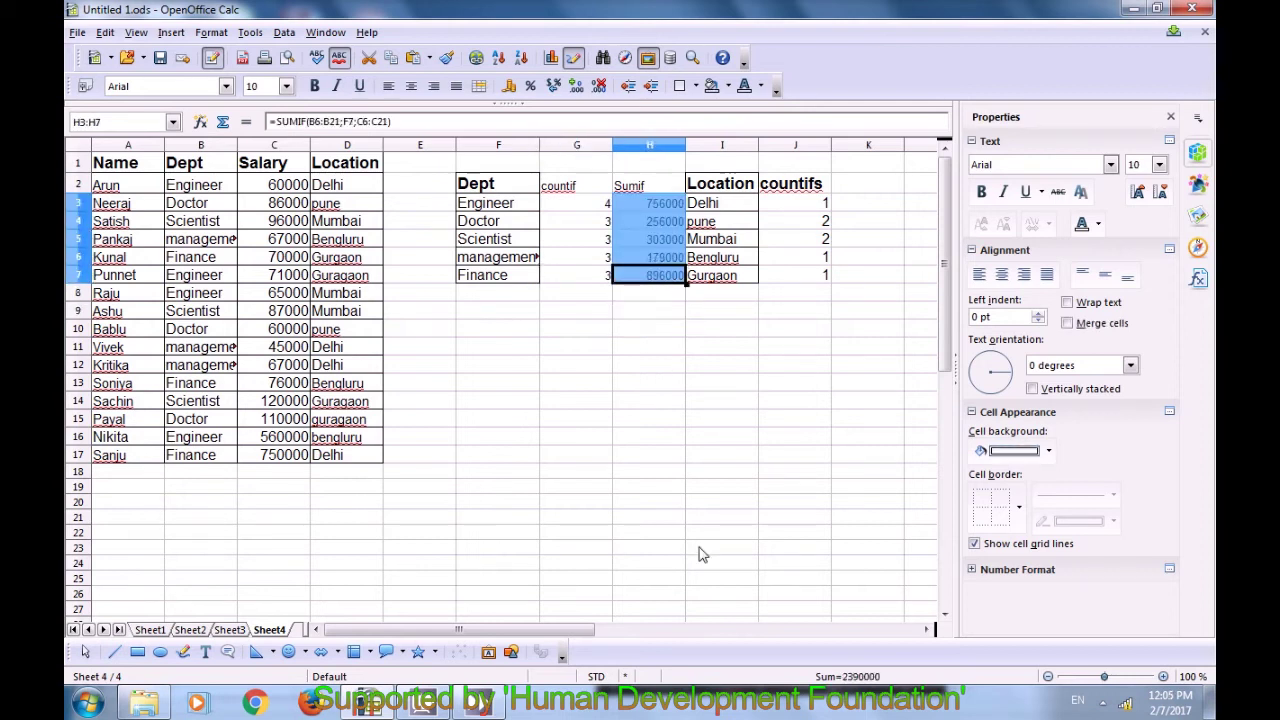
pyautogui.click(380, 530)
pyautogui.moveTo(272, 185); pyautogui.dragTo(282, 460)
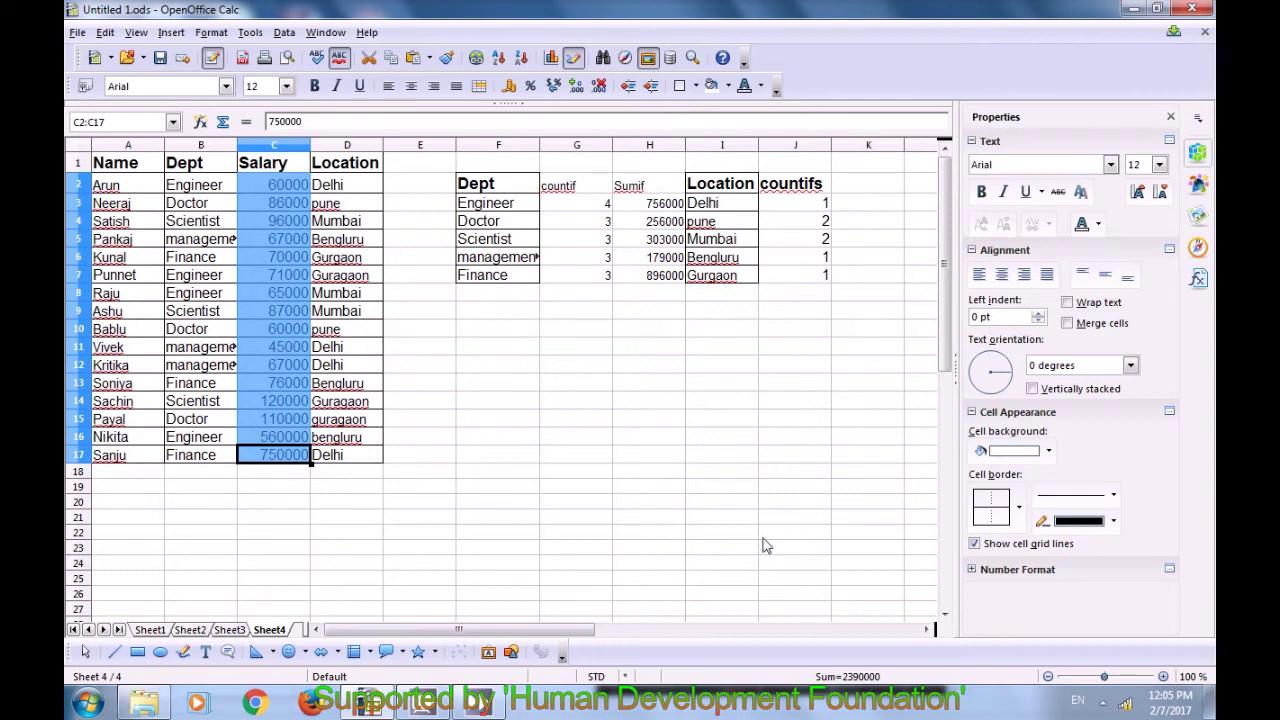
pyautogui.click(549, 422)
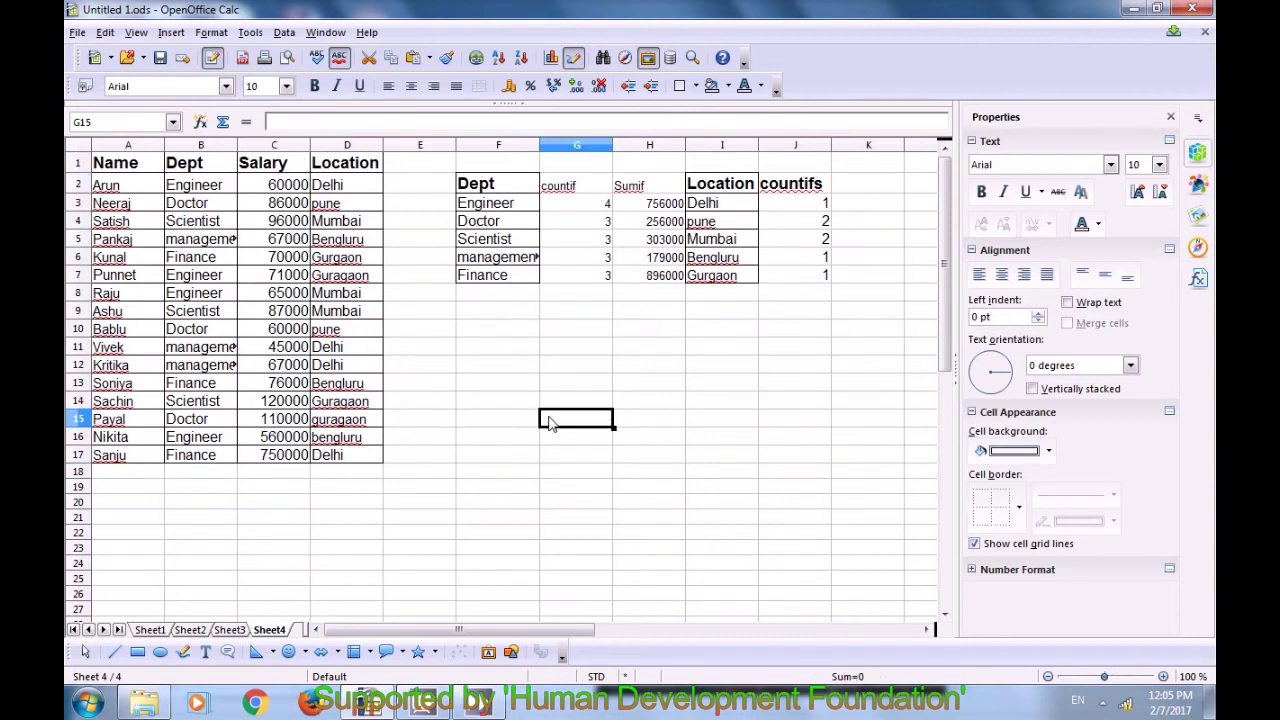
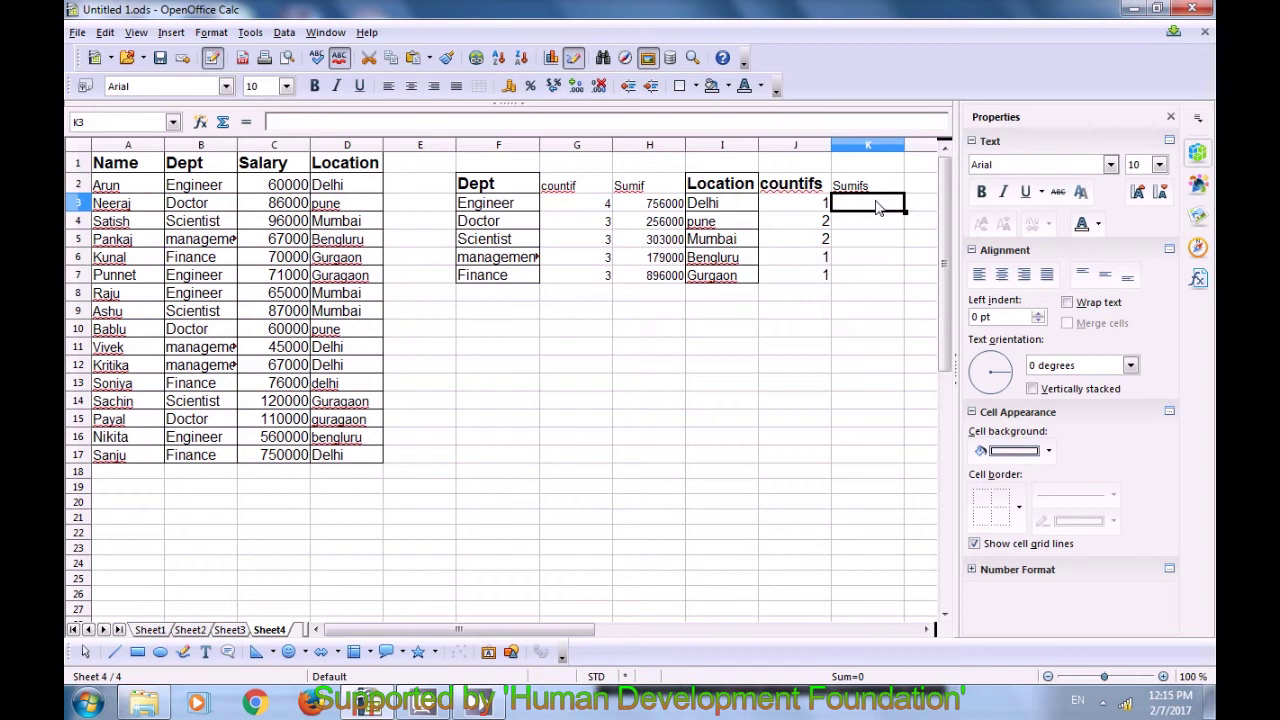
# Step: Enter =SUMIFS(C2:C17;B2:B17;F3;D2:D17;I3) in K3 to total the salaries of Engineers located in Delhi
pyautogui.write('=sumifs')
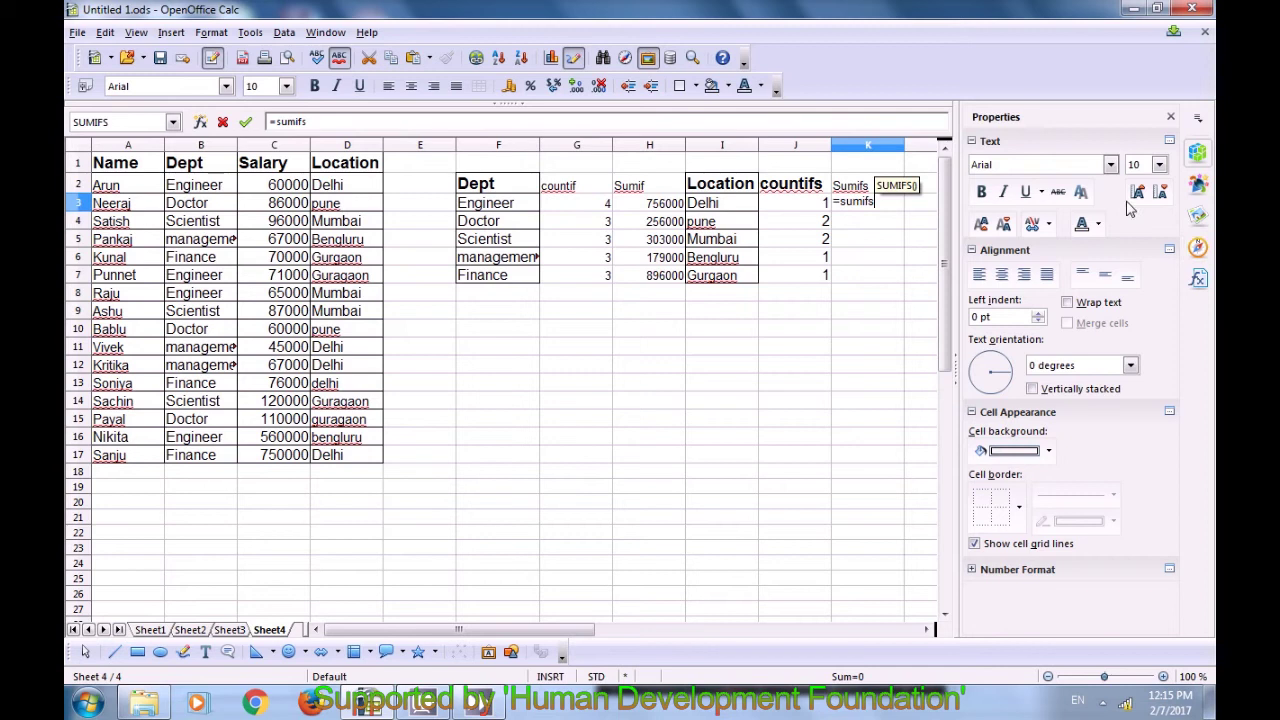
pyautogui.write('(')
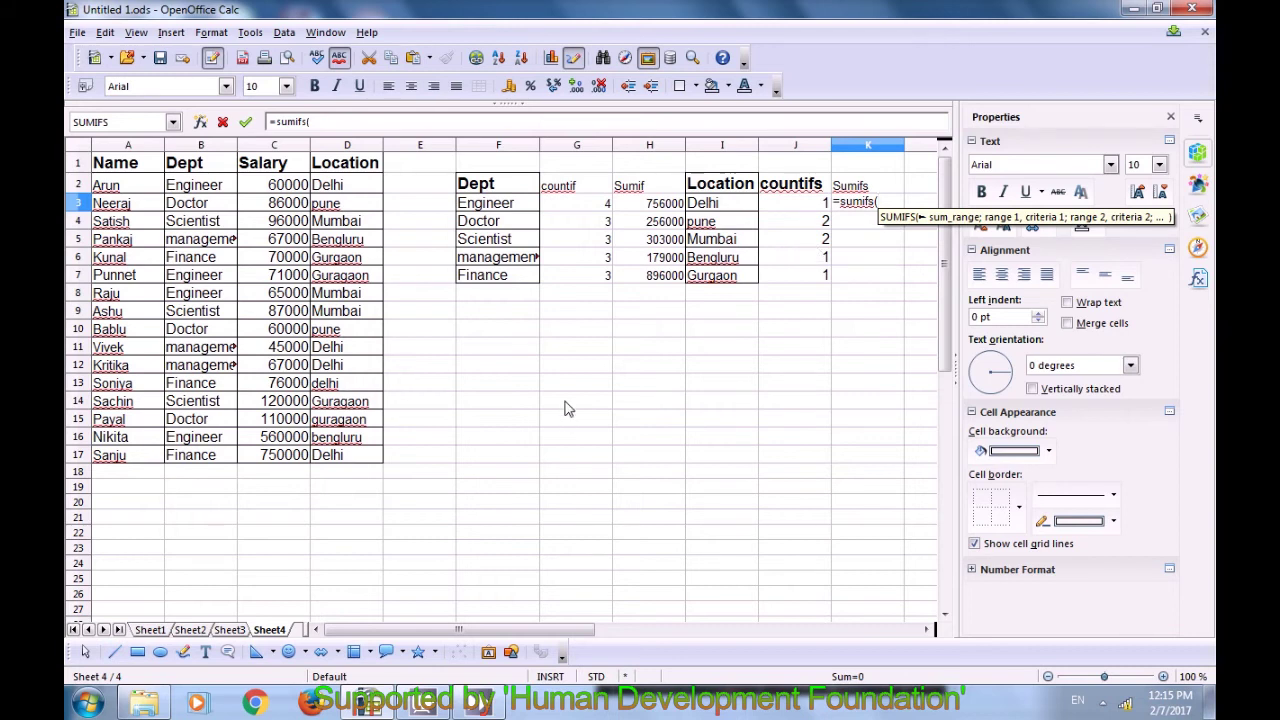
pyautogui.moveTo(268, 188); pyautogui.dragTo(316, 458)
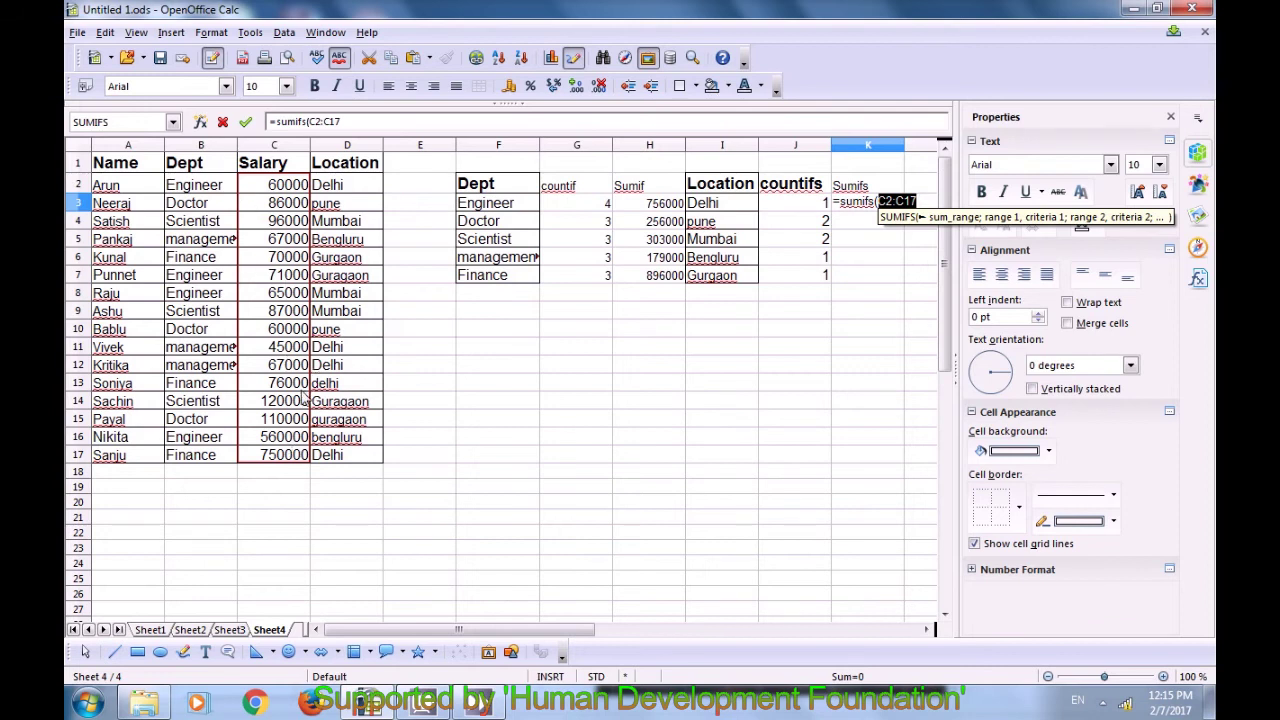
pyautogui.write(';')
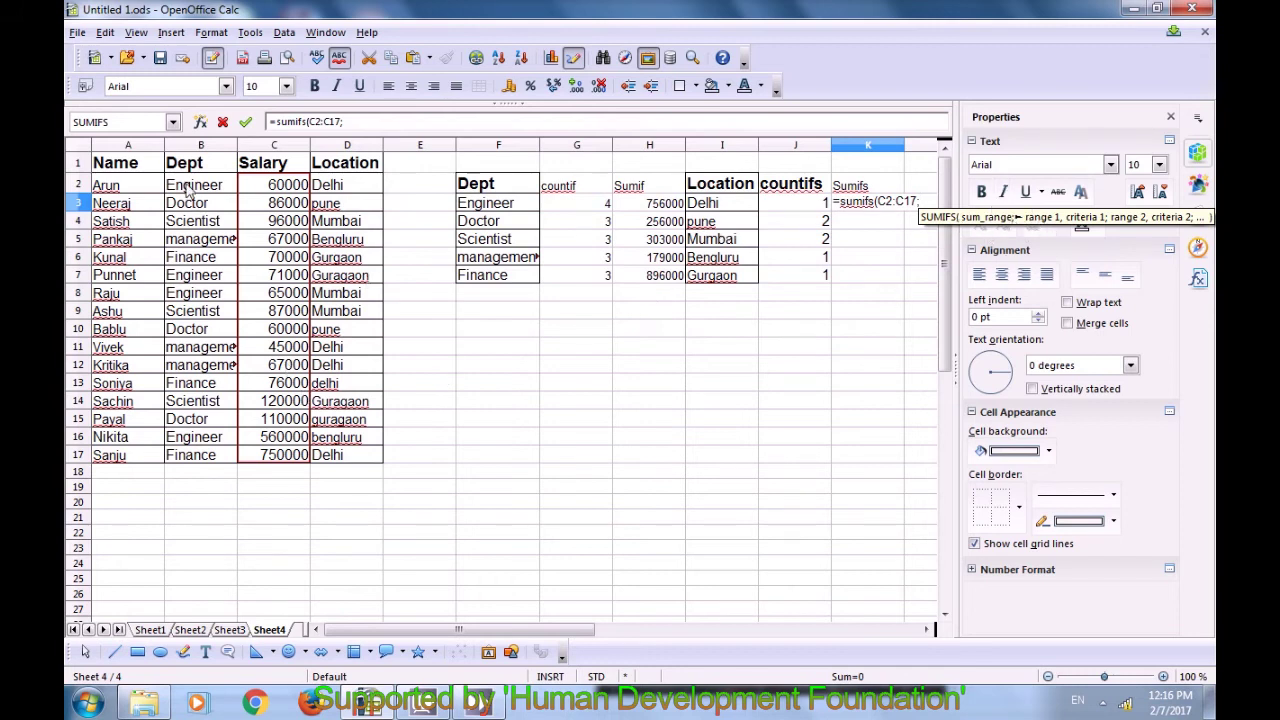
pyautogui.moveTo(185, 188); pyautogui.dragTo(204, 458)
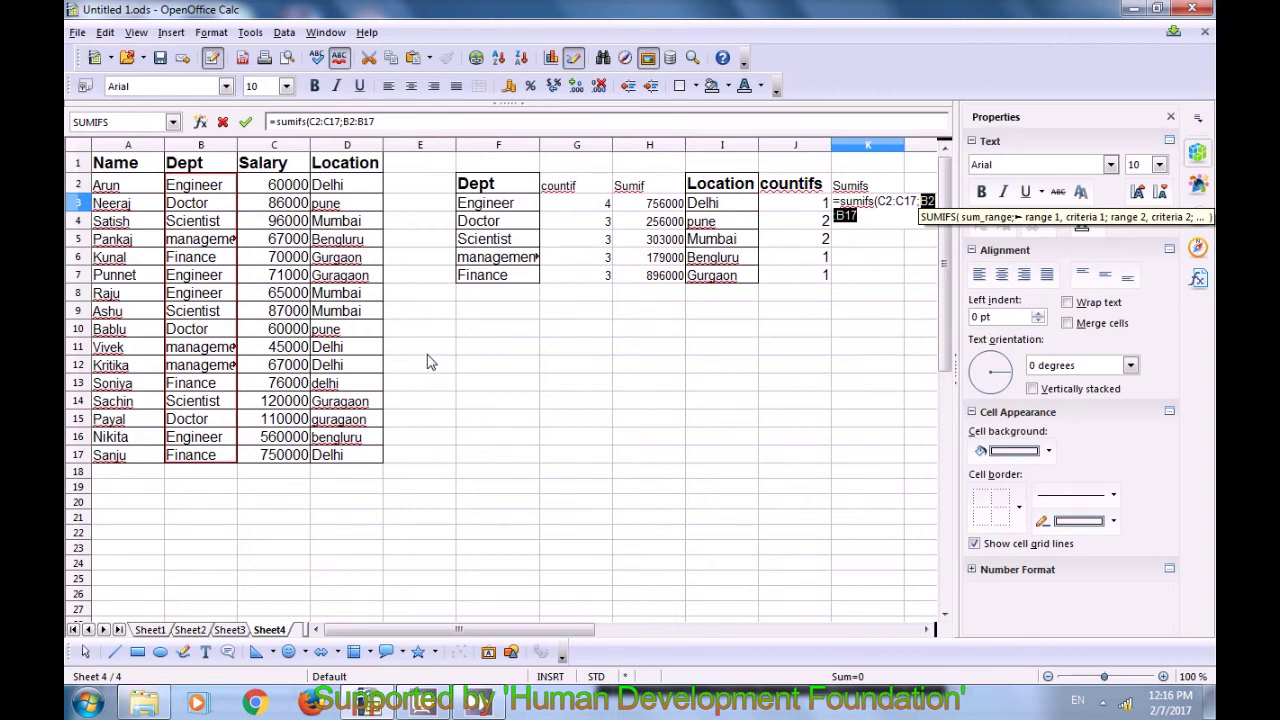
pyautogui.write(';')
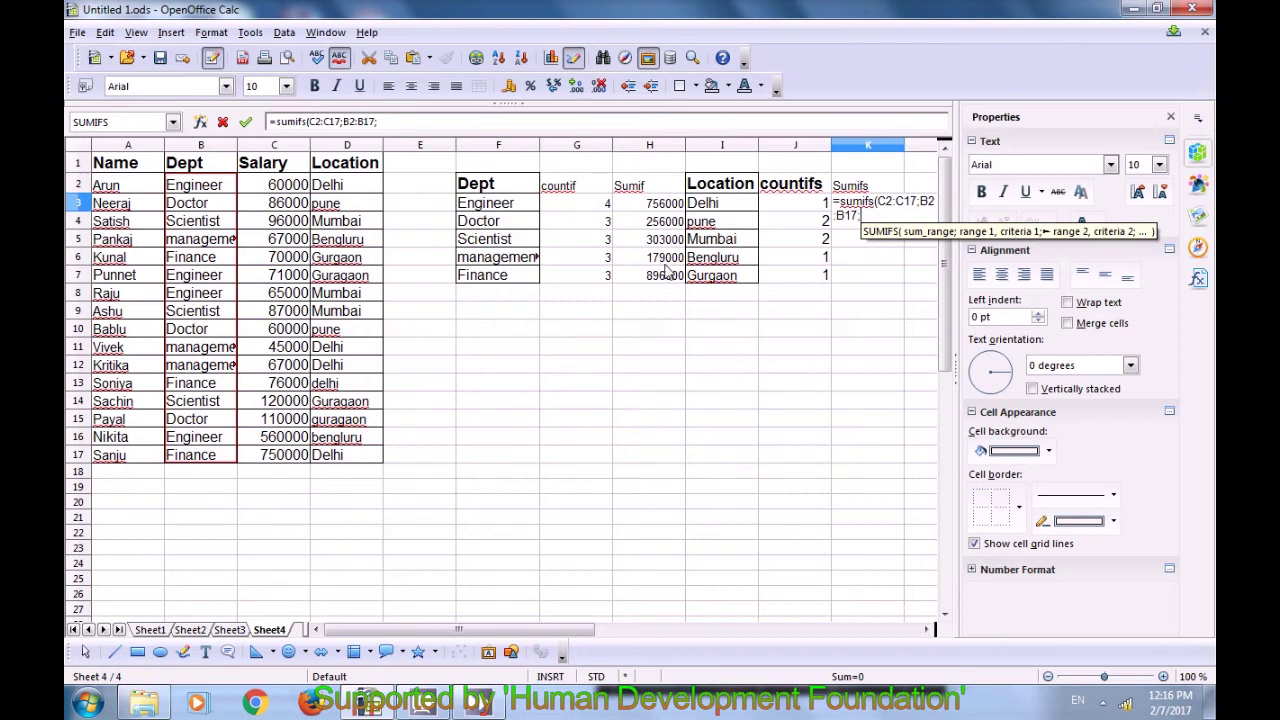
pyautogui.click(488, 204)
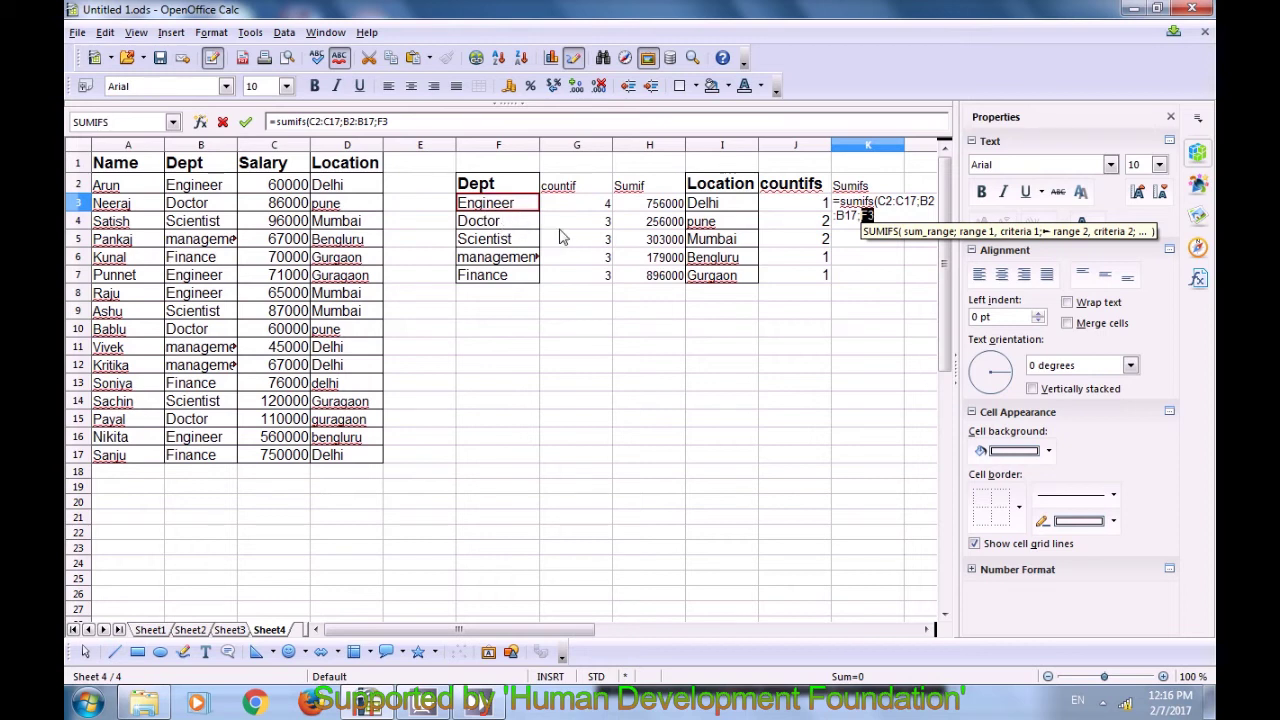
pyautogui.write(';')
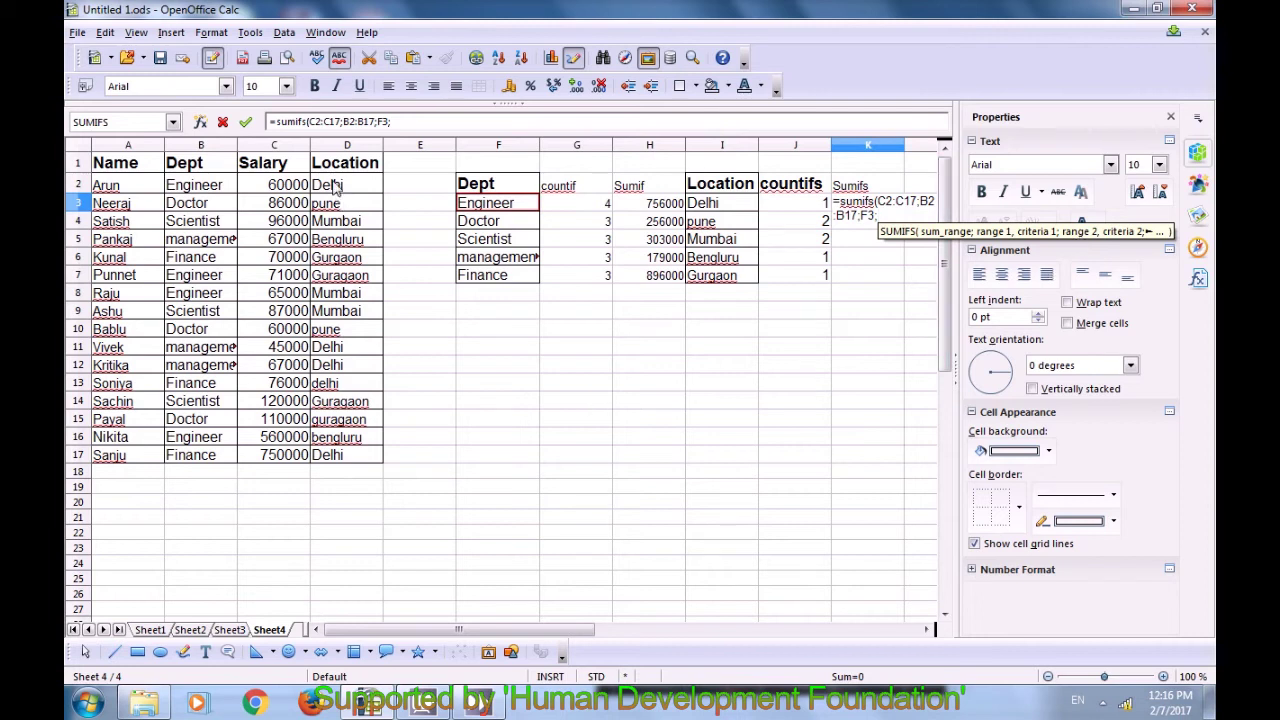
pyautogui.moveTo(336, 186); pyautogui.dragTo(340, 457)
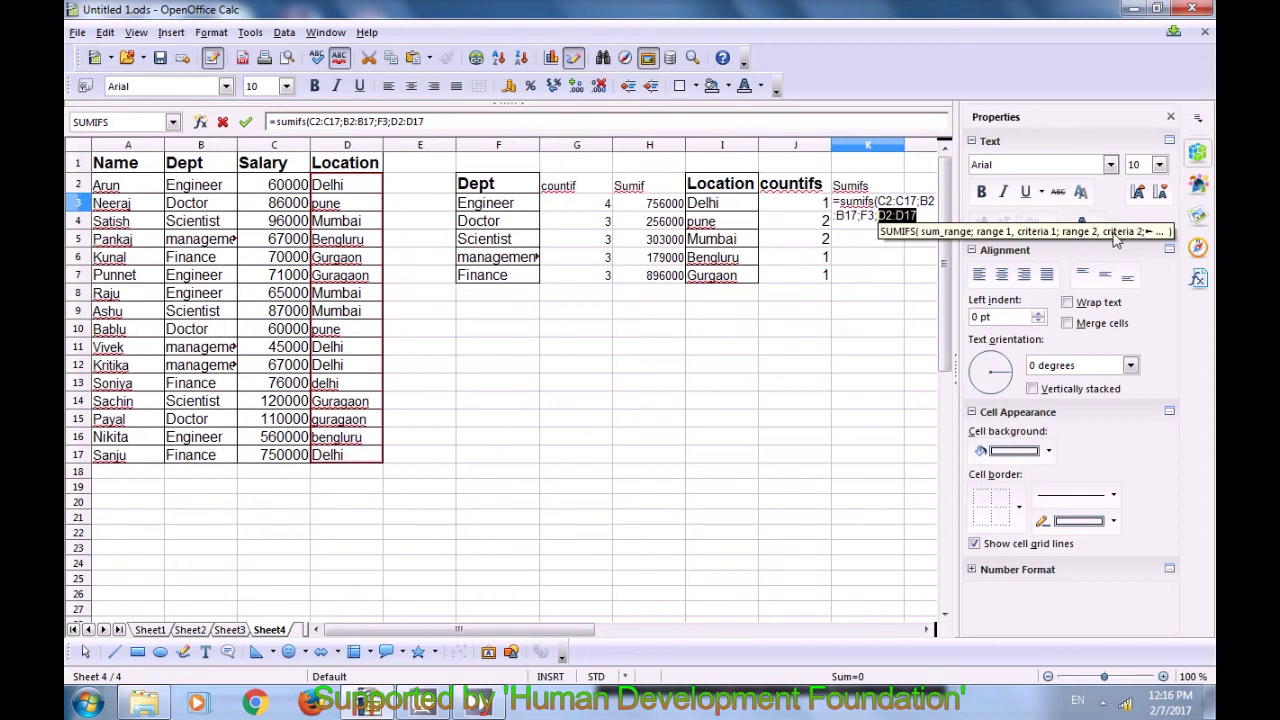
pyautogui.write(';')
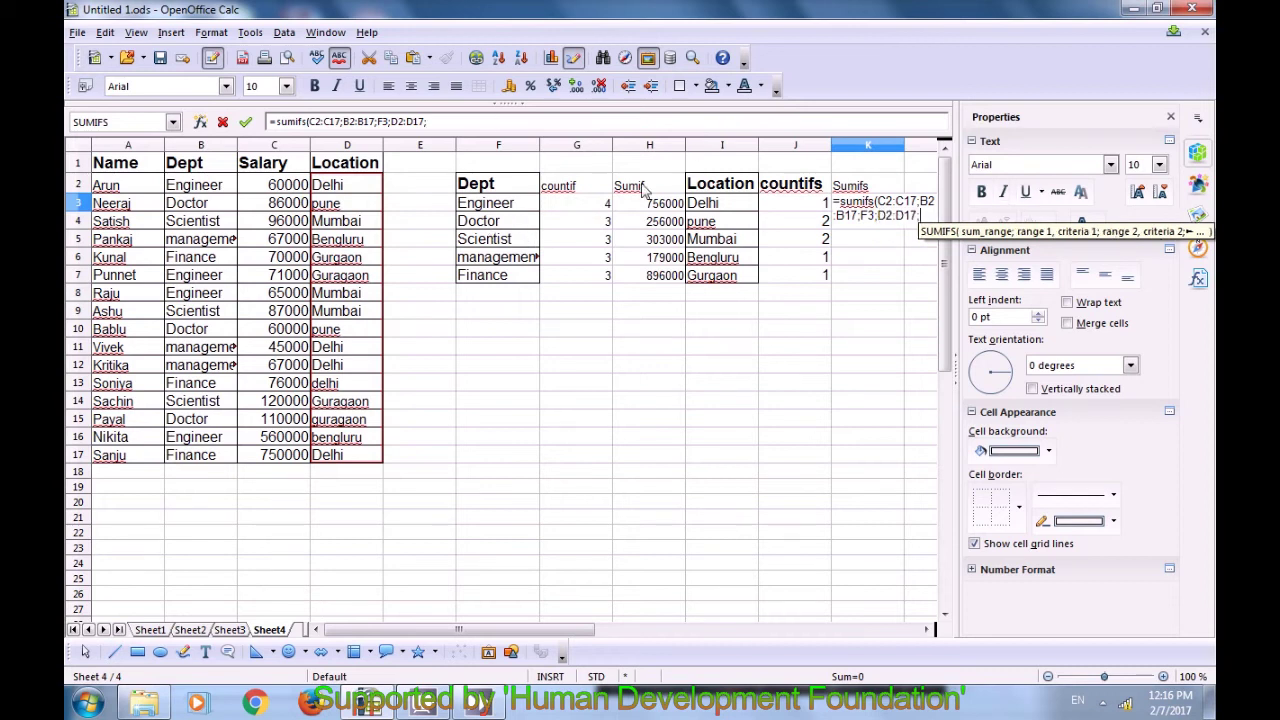
pyautogui.click(713, 207)
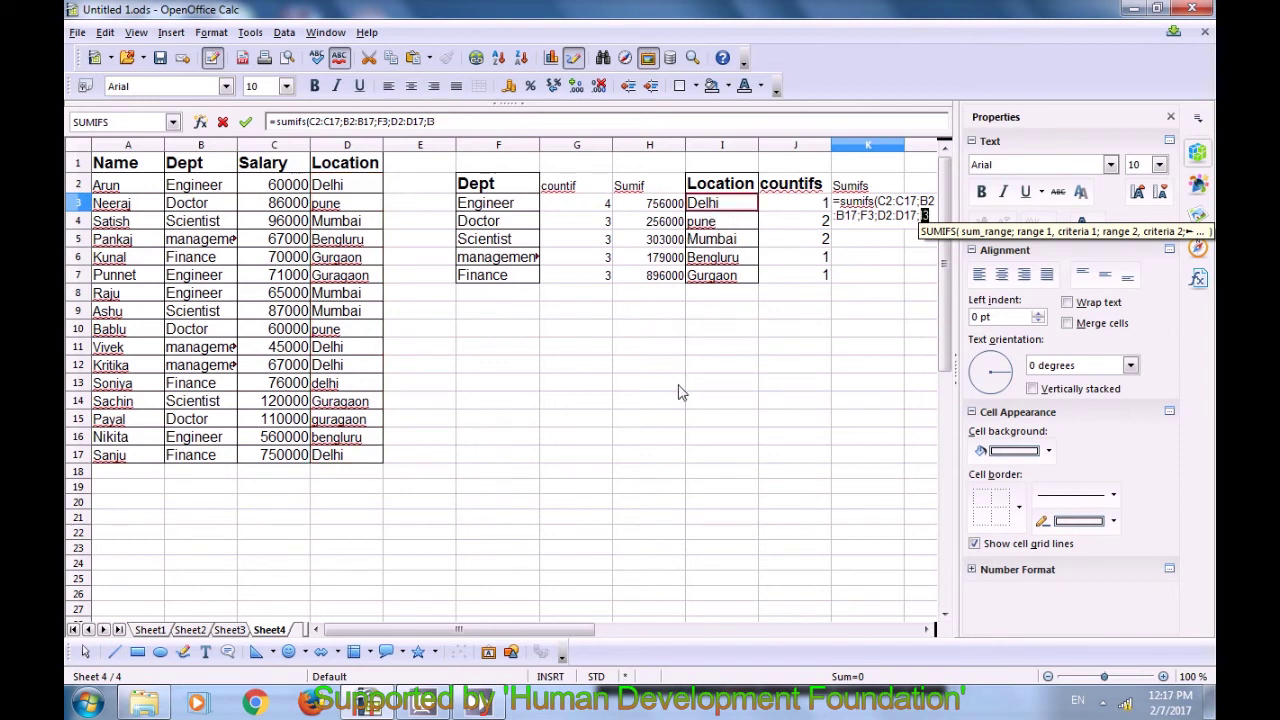
pyautogui.write(')')
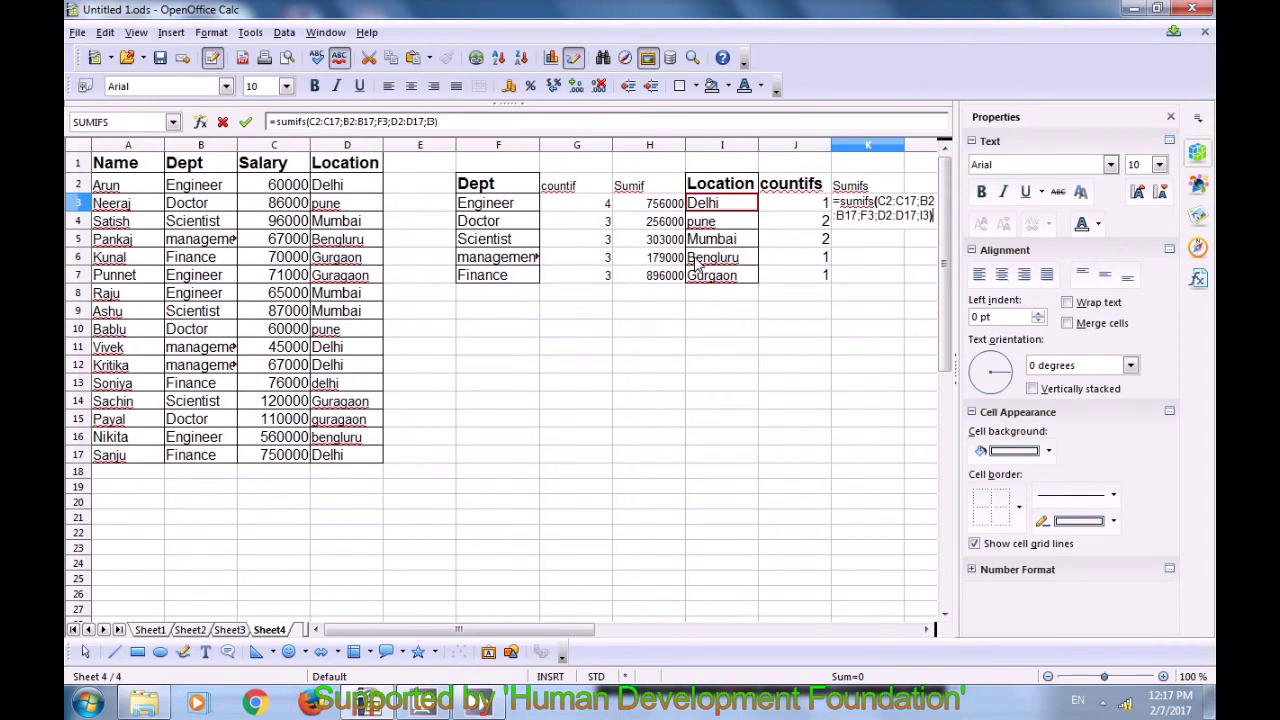
pyautogui.press('Return')
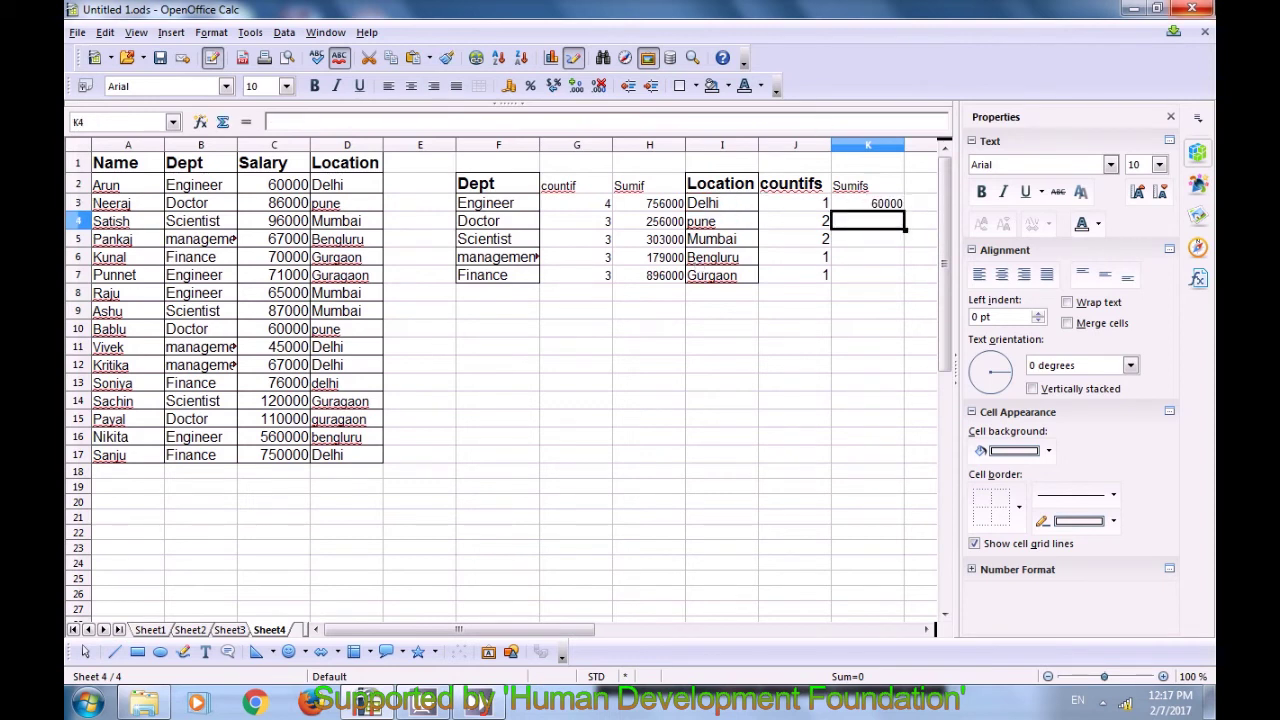
# Step: Review the K3 formula and the department and location pairs in rows 3 to 5 that the Sumifs column covers
pyautogui.click(866, 206)
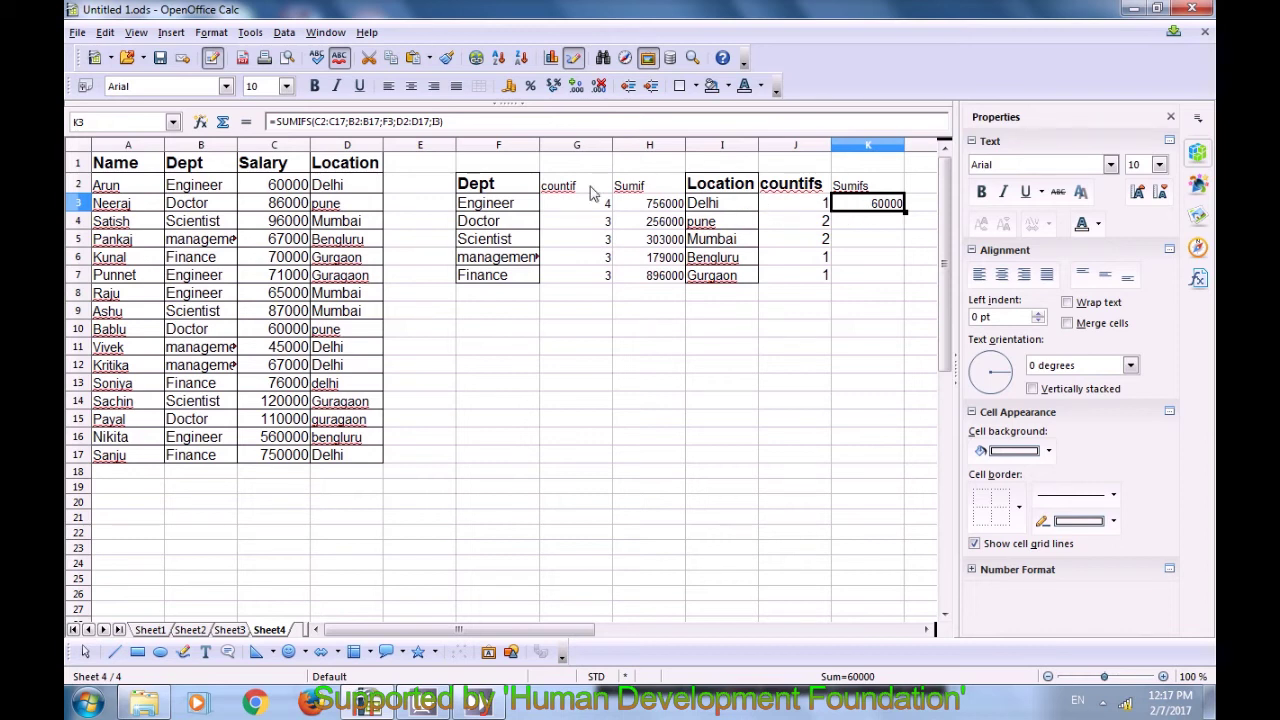
pyautogui.click(505, 208)
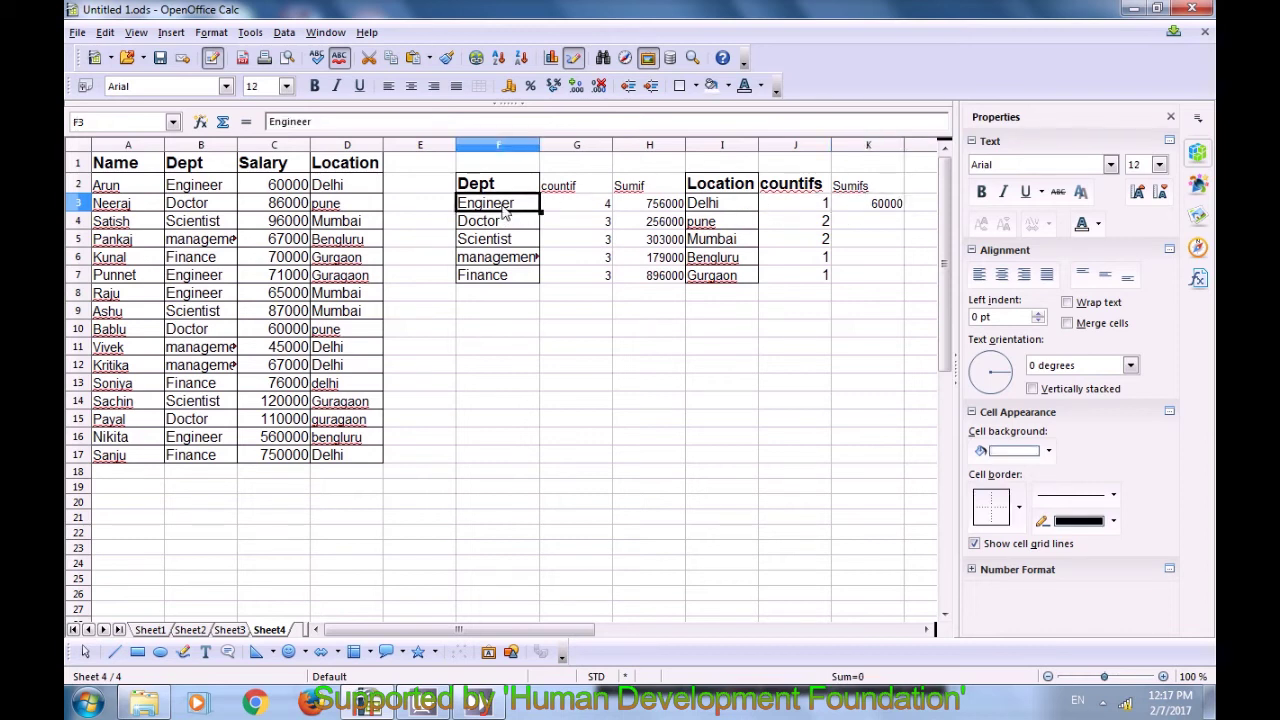
pyautogui.click(705, 207)
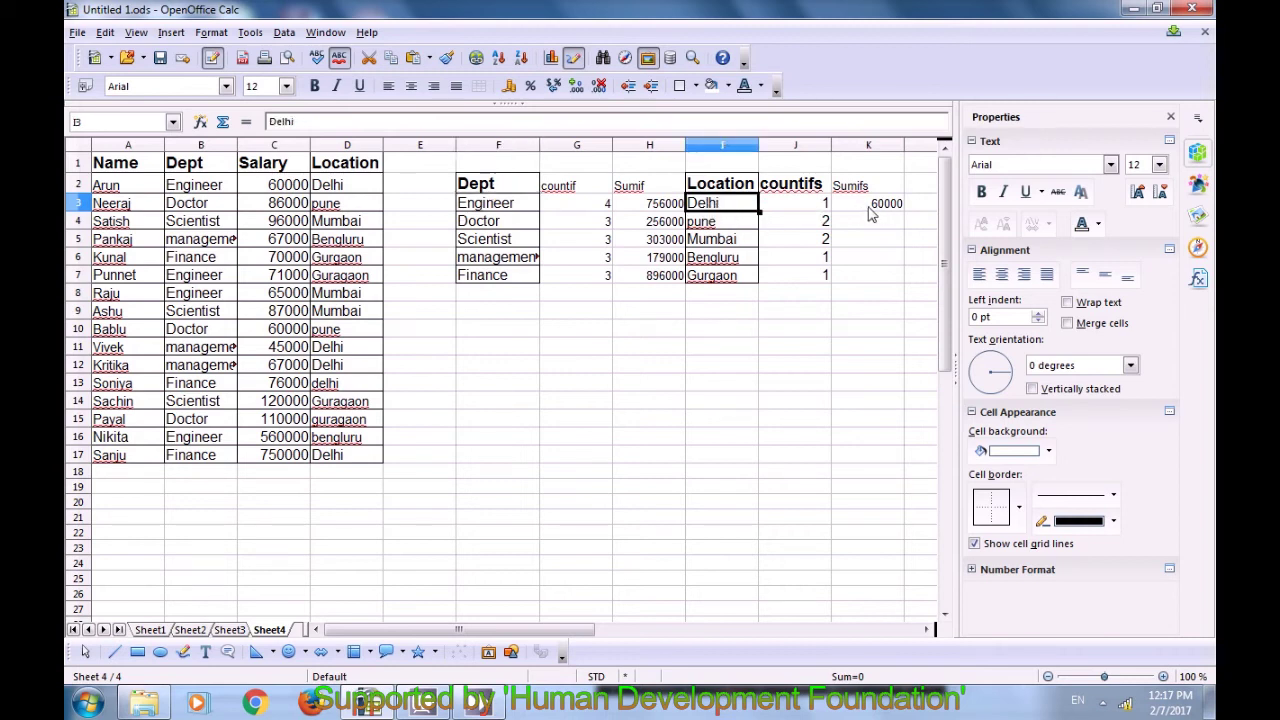
pyautogui.click(480, 226)
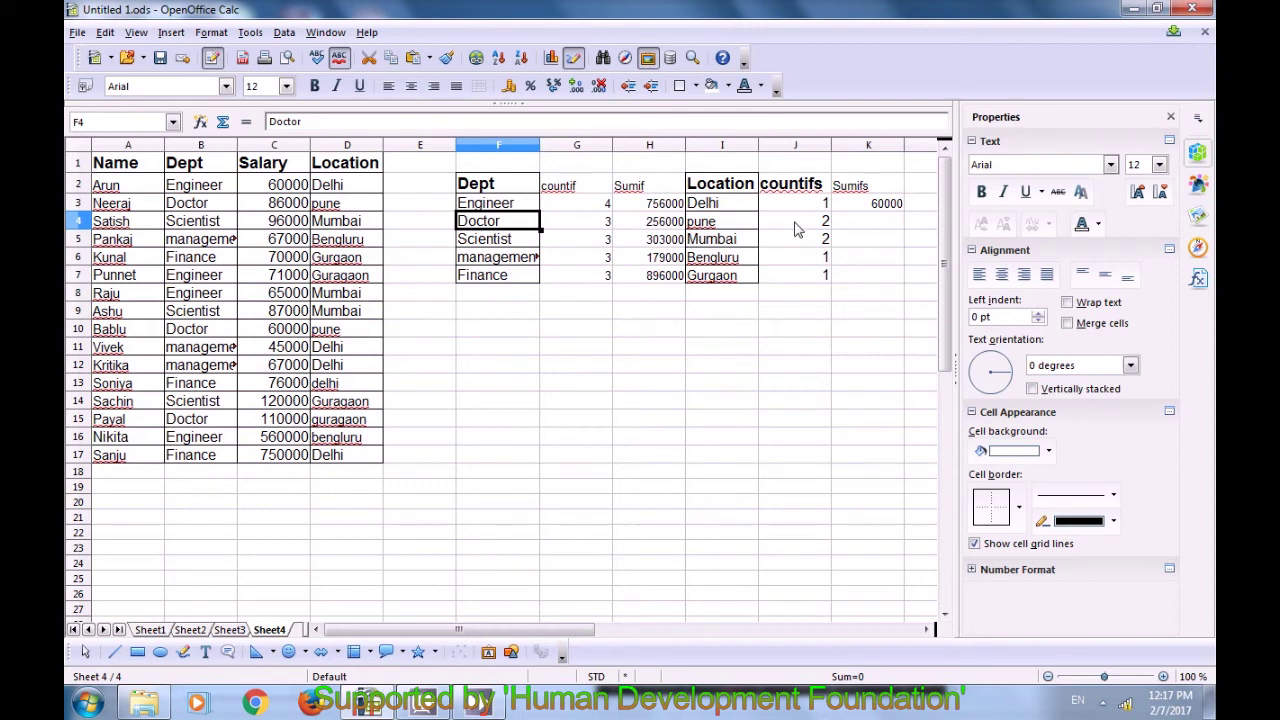
pyautogui.click(865, 228)
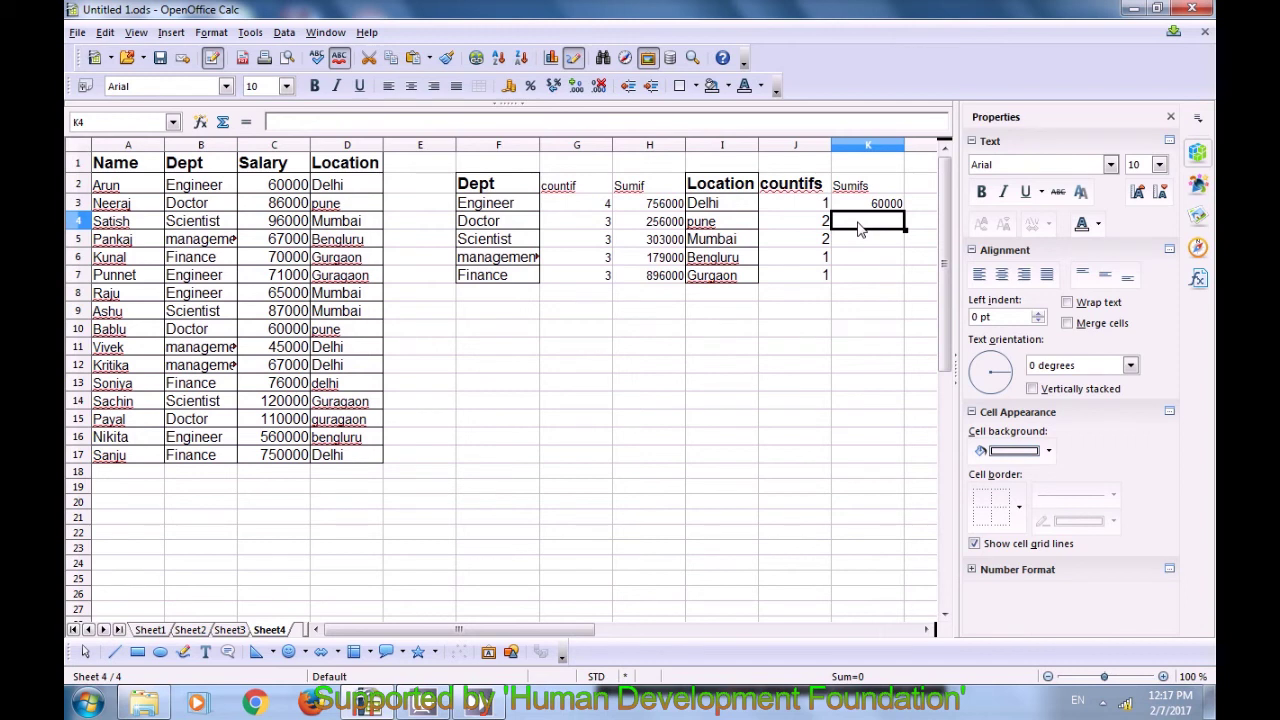
pyautogui.click(500, 246)
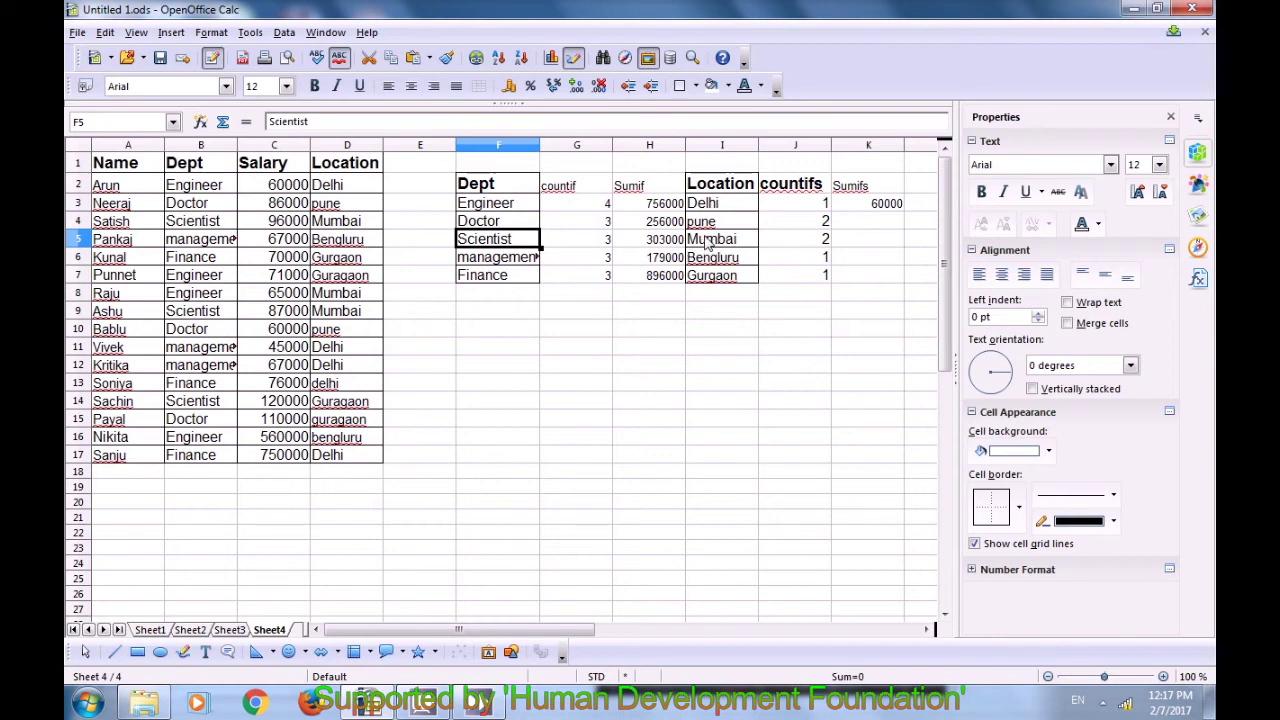
pyautogui.click(868, 247)
# Step: Enter =SUMIFS(C2:C17;B2:B17;F4;D2:D17;I4) in K4 to total the salaries of Doctors located in pune
pyautogui.click(866, 224)
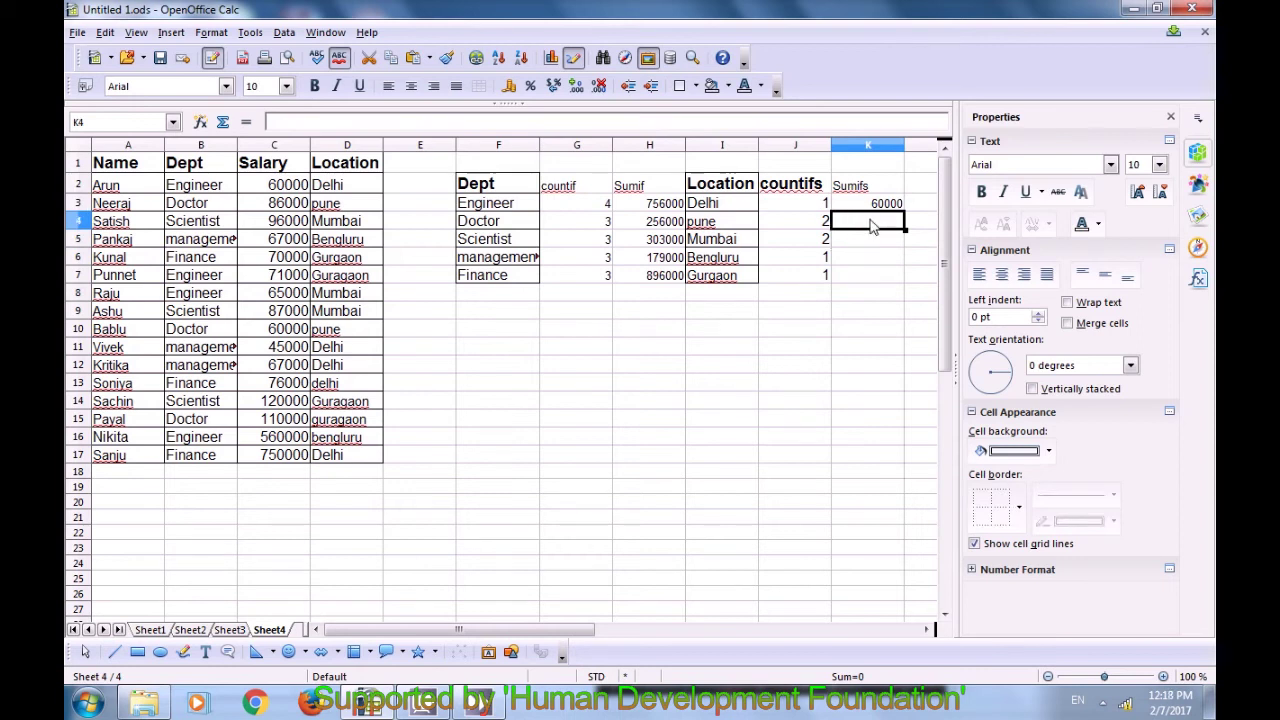
pyautogui.write('=sumifs')
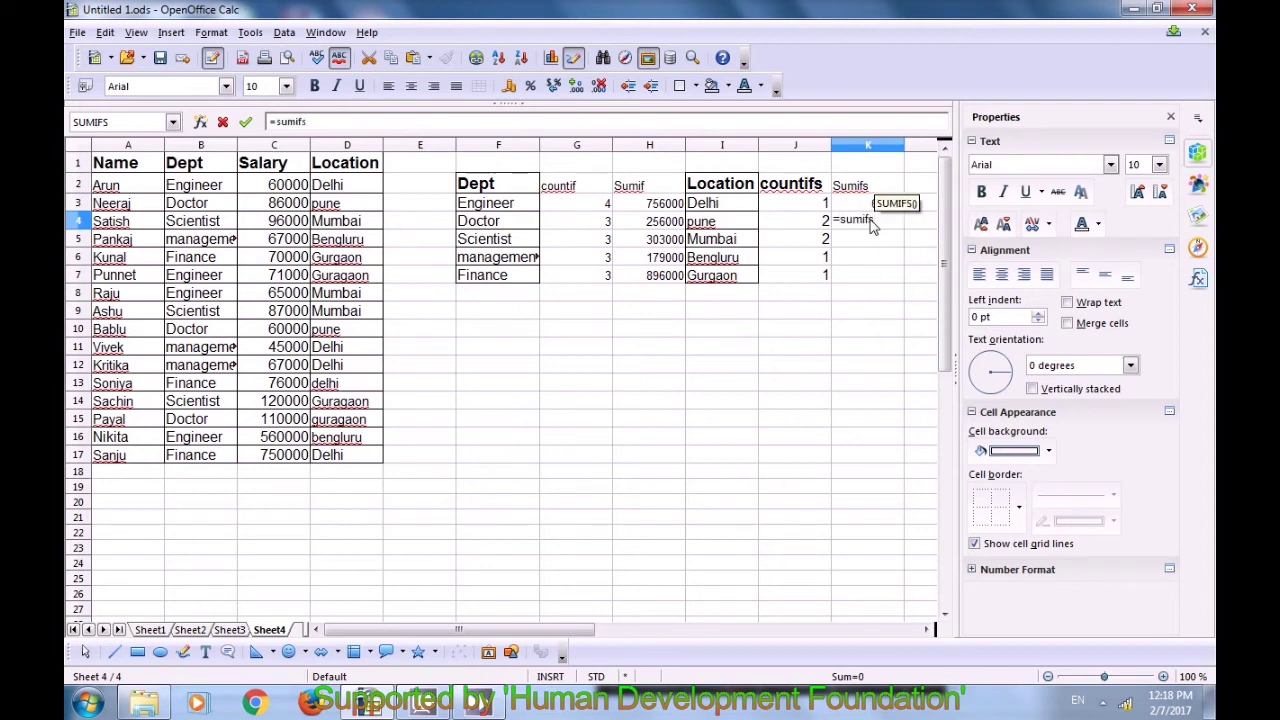
pyautogui.write('(')
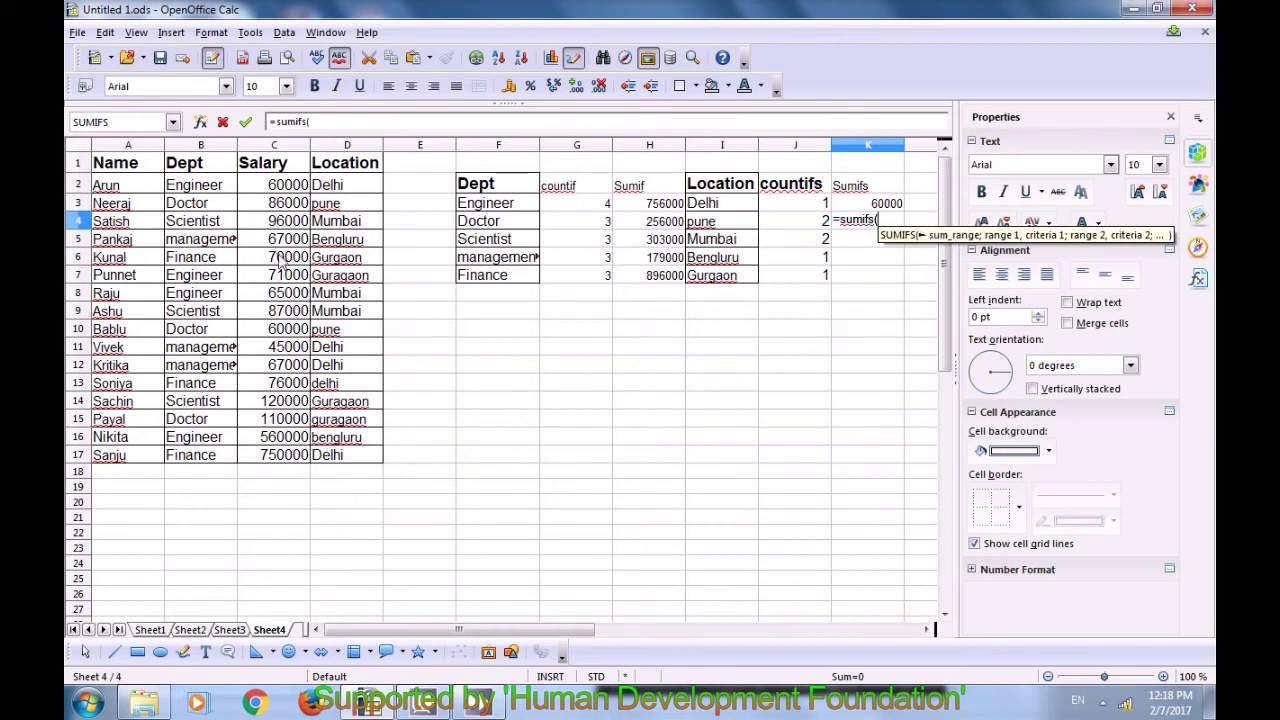
pyautogui.moveTo(266, 186); pyautogui.dragTo(272, 458)
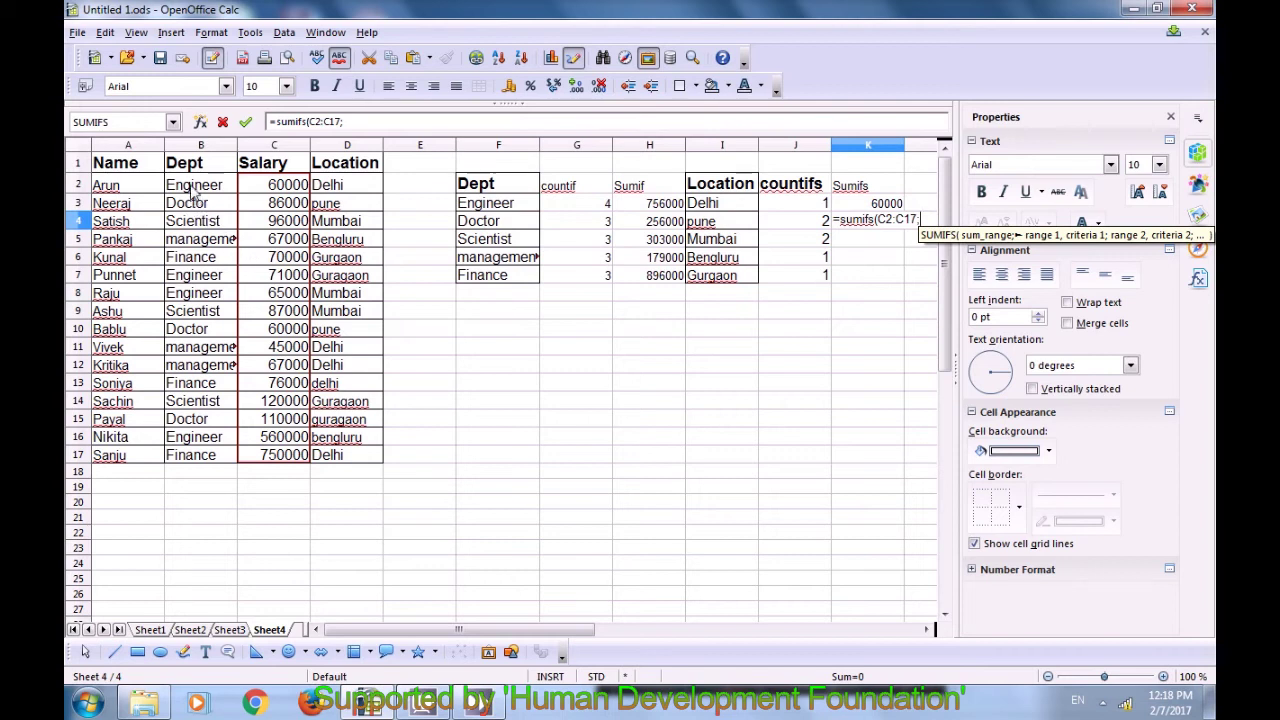
pyautogui.moveTo(193, 190); pyautogui.dragTo(190, 463)
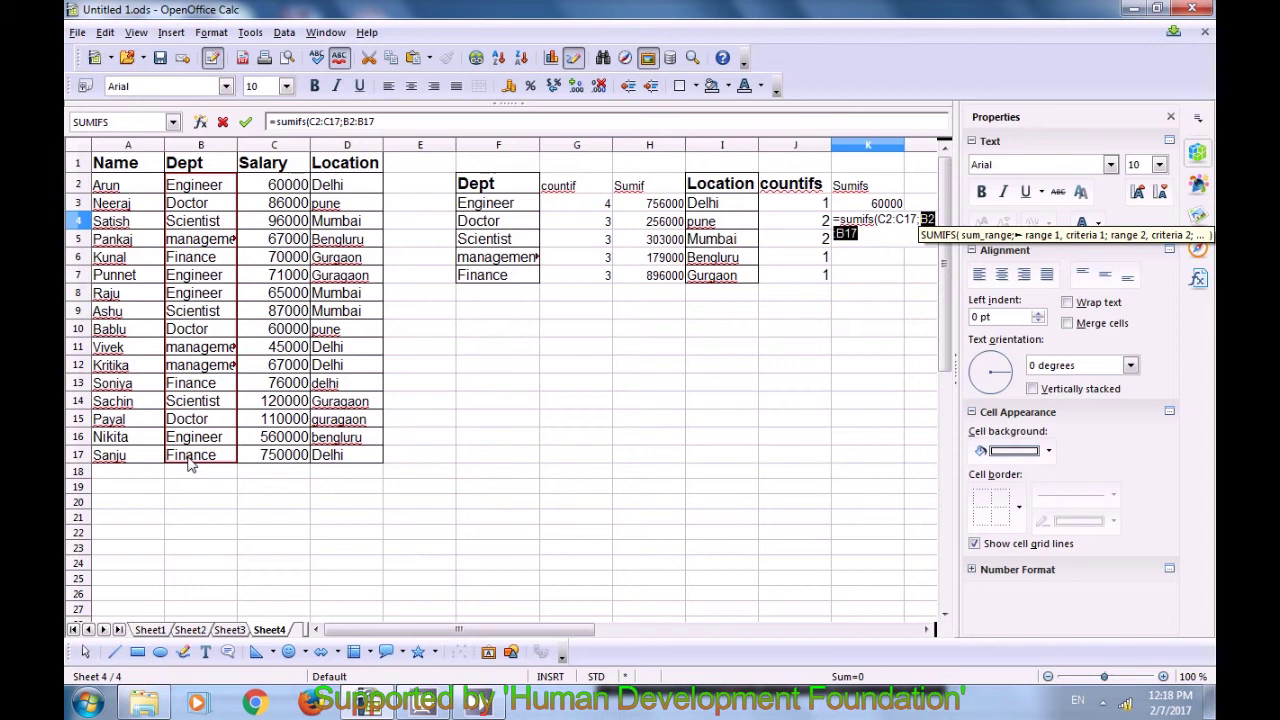
pyautogui.write(';')
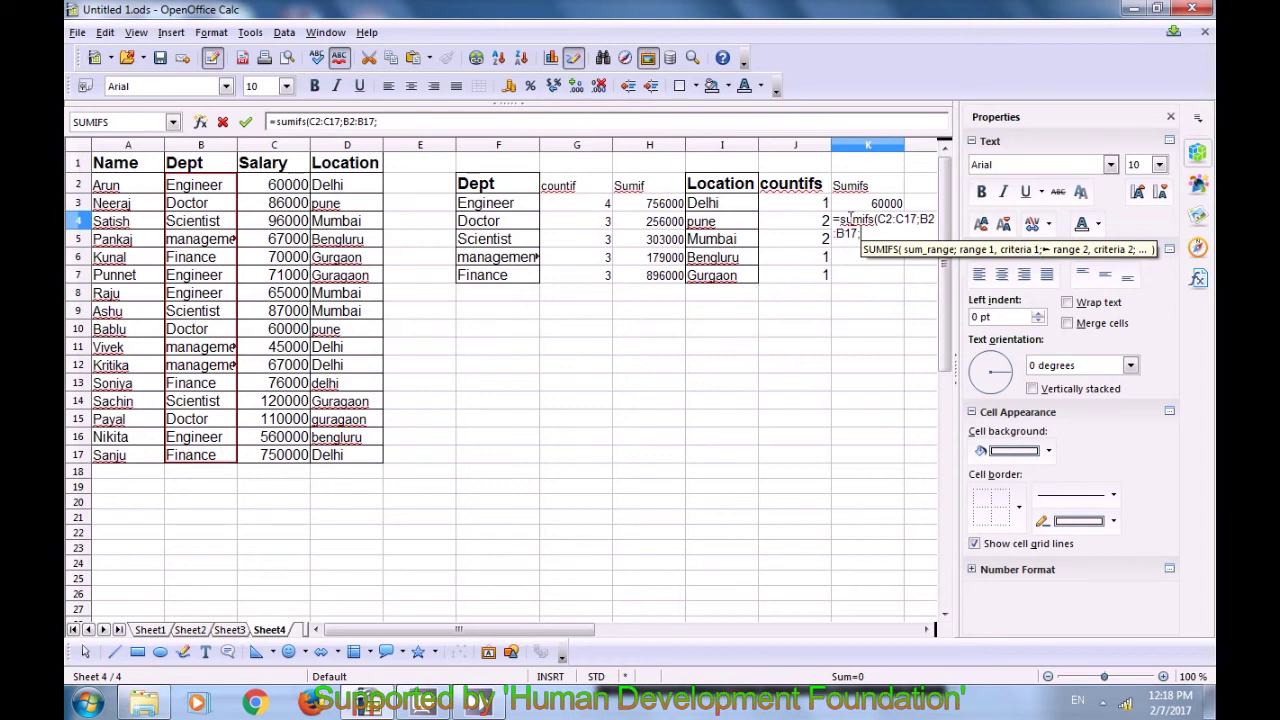
pyautogui.click(479, 225)
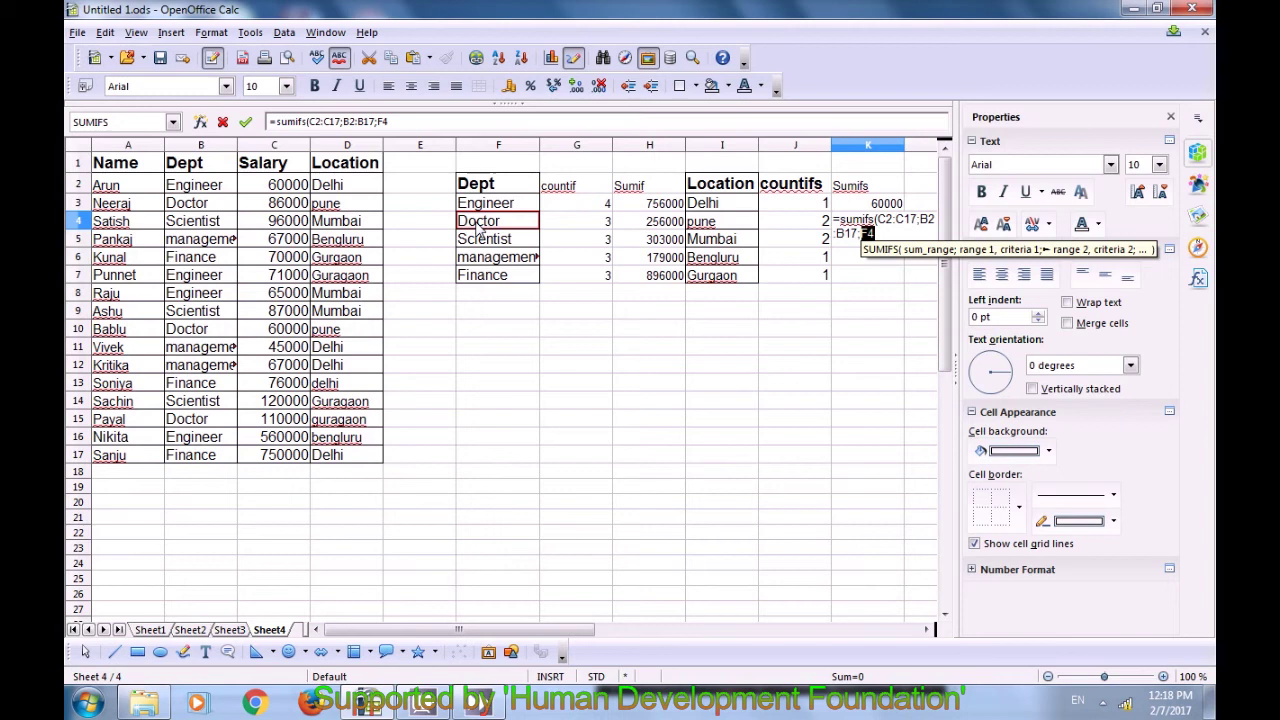
pyautogui.write(';')
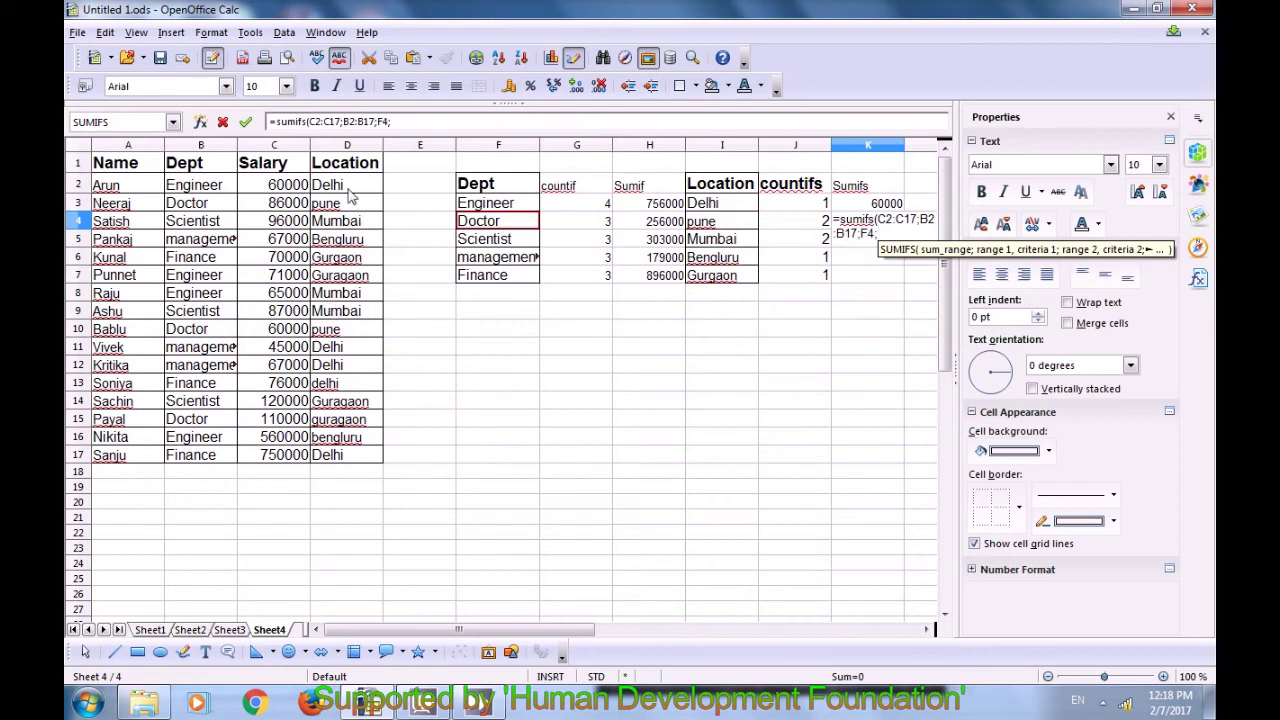
pyautogui.moveTo(348, 186); pyautogui.dragTo(360, 470)
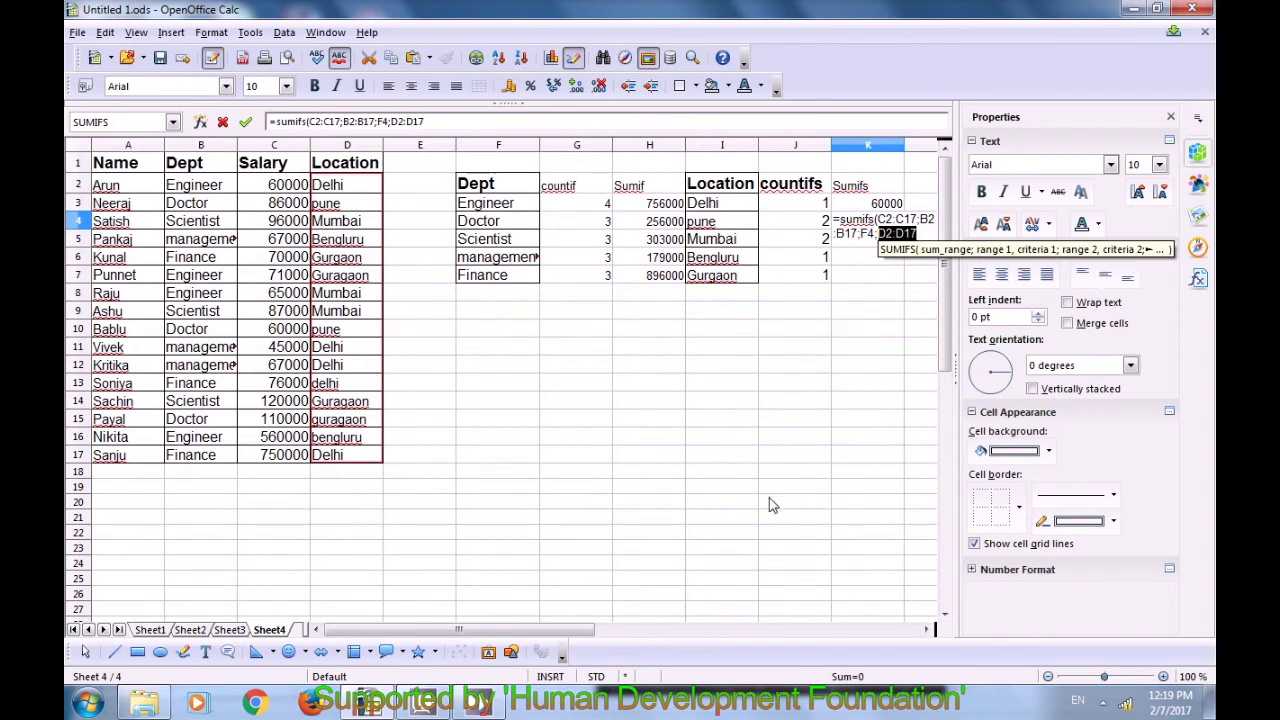
pyautogui.write(';')
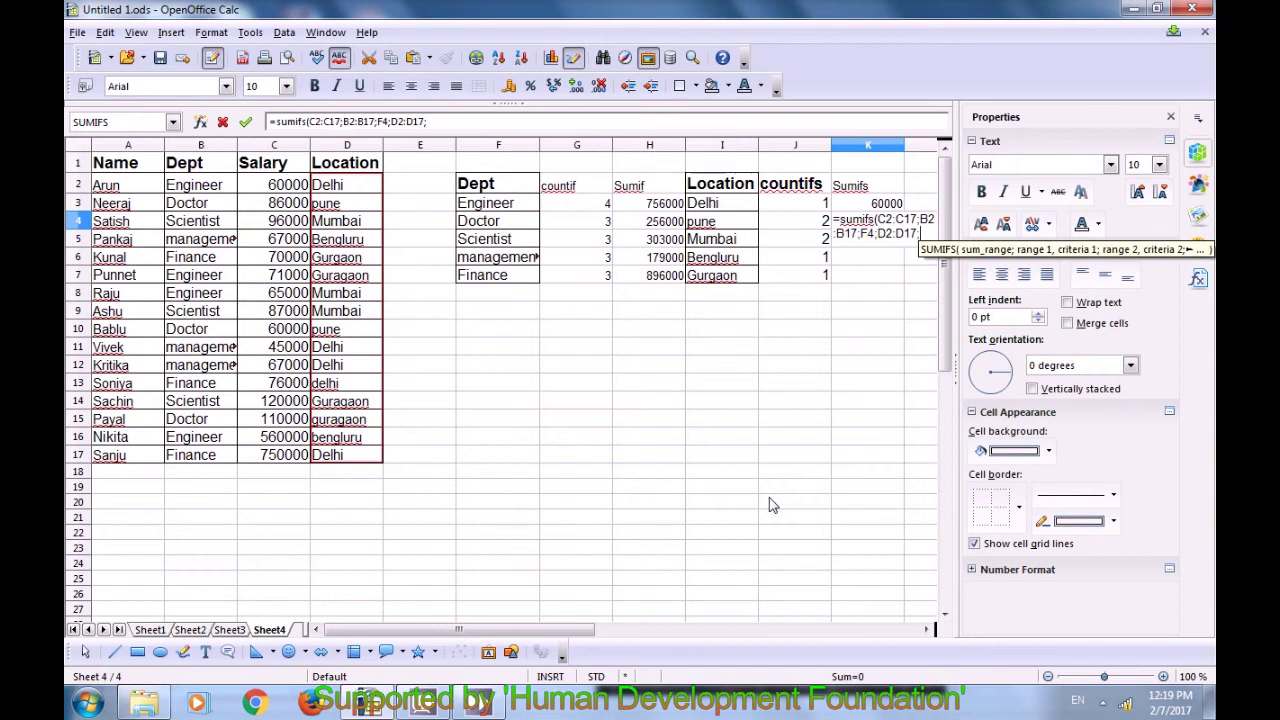
pyautogui.click(700, 224)
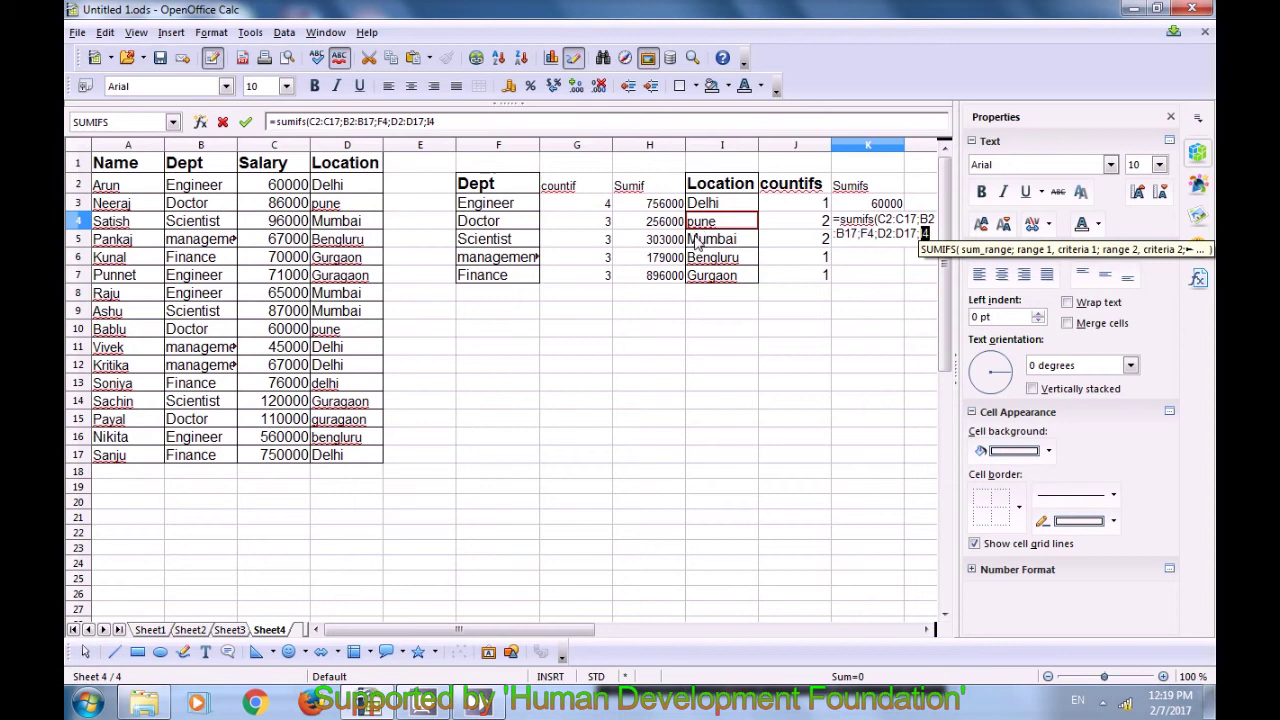
pyautogui.write(')')
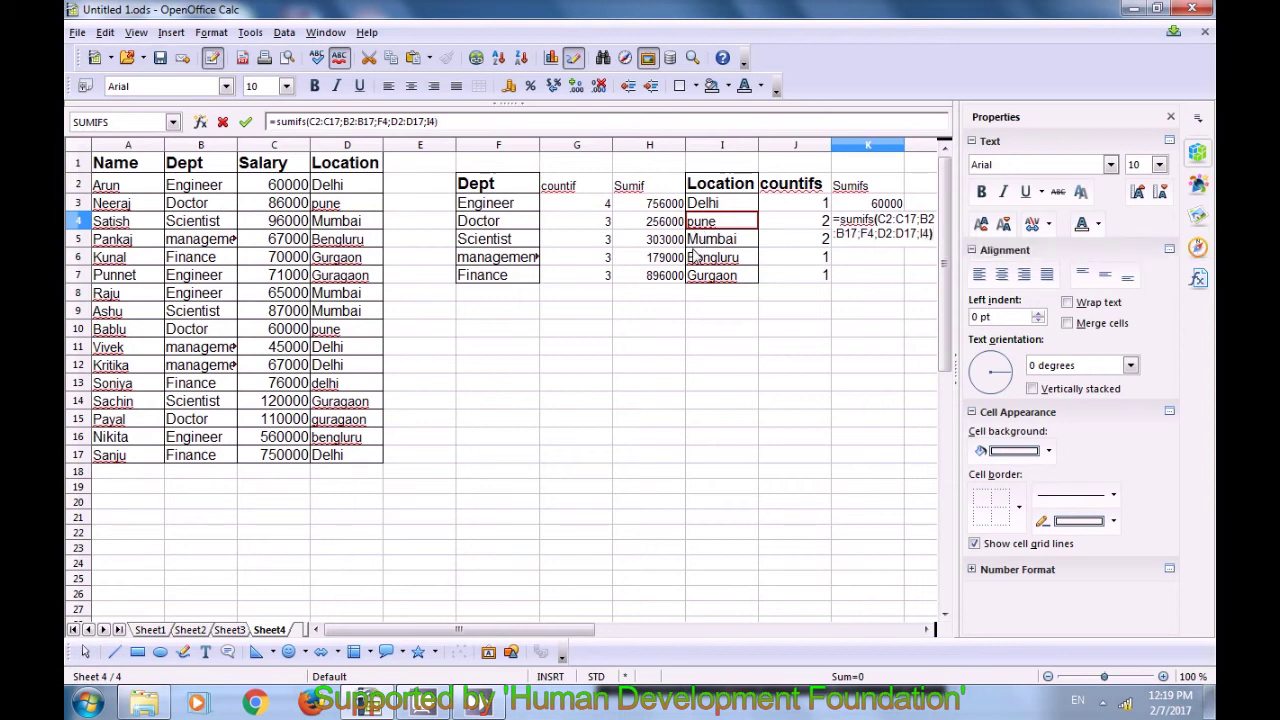
pyautogui.press('Return')
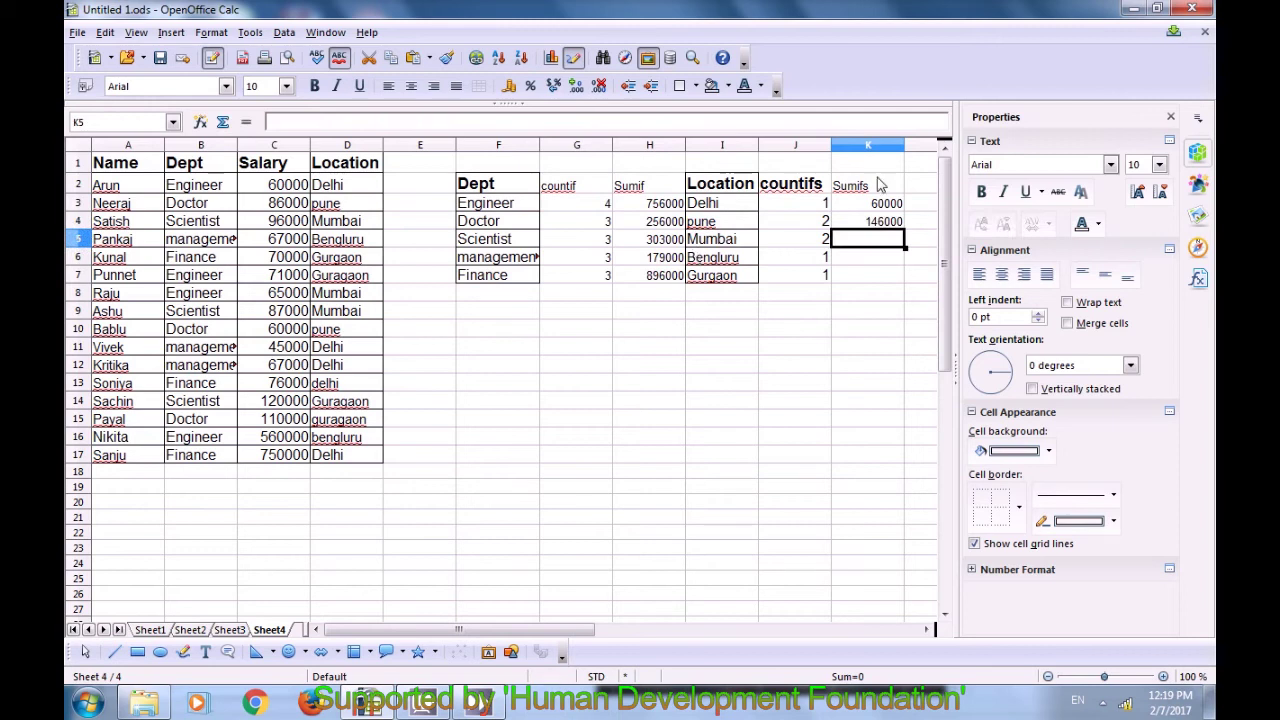
# Step: Fill the SUMIFS formula from K4 down to K7 for the remaining department and location pairs
pyautogui.click(896, 224)
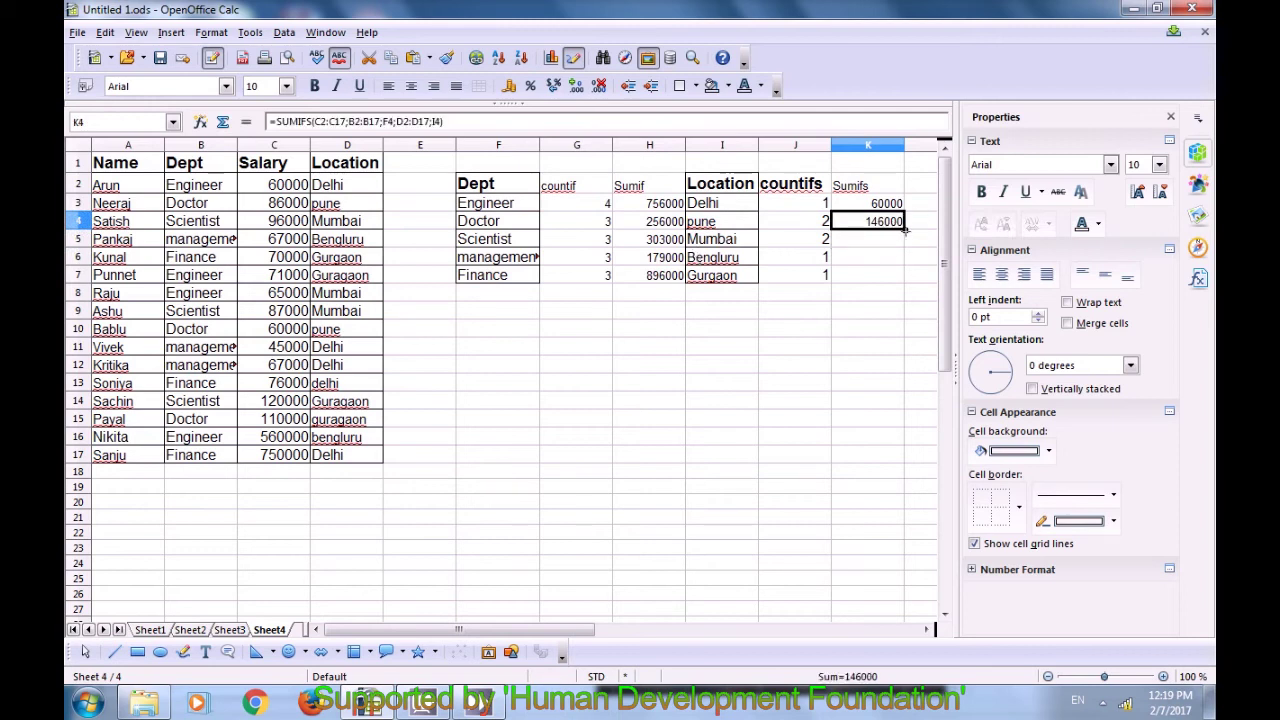
pyautogui.moveTo(904, 230); pyautogui.dragTo(901, 277)
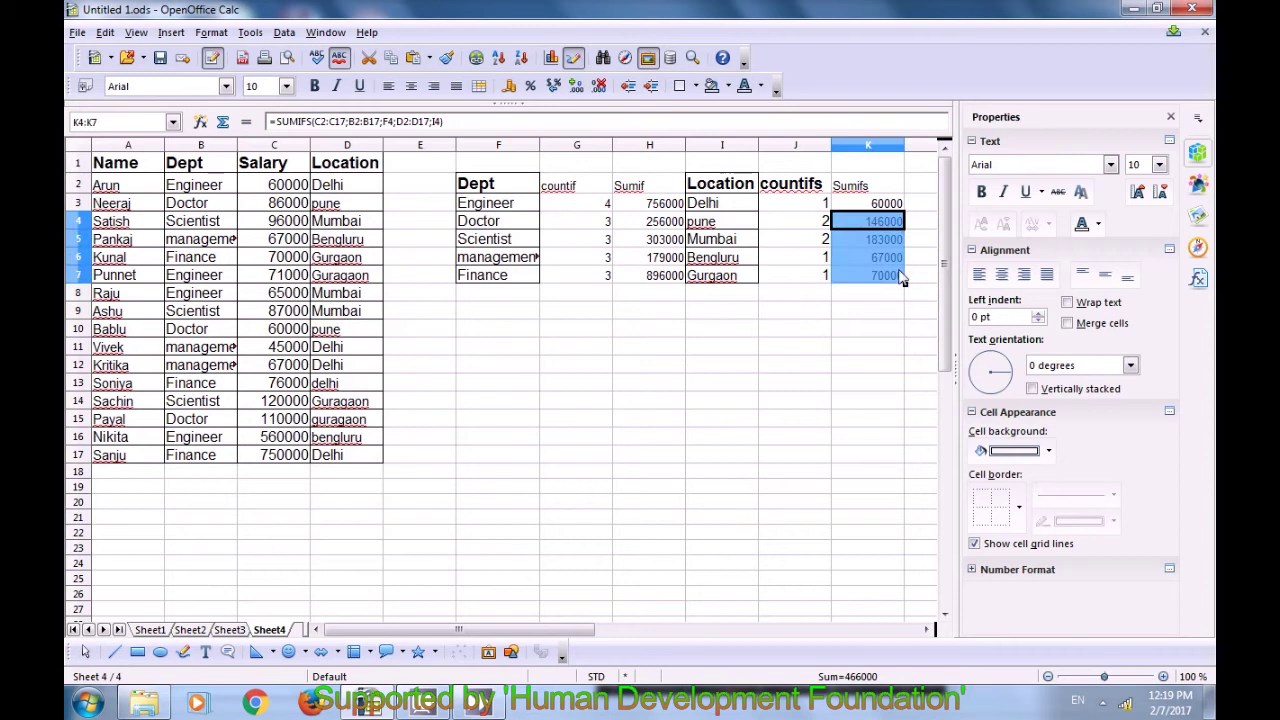
pyautogui.click(757, 331)
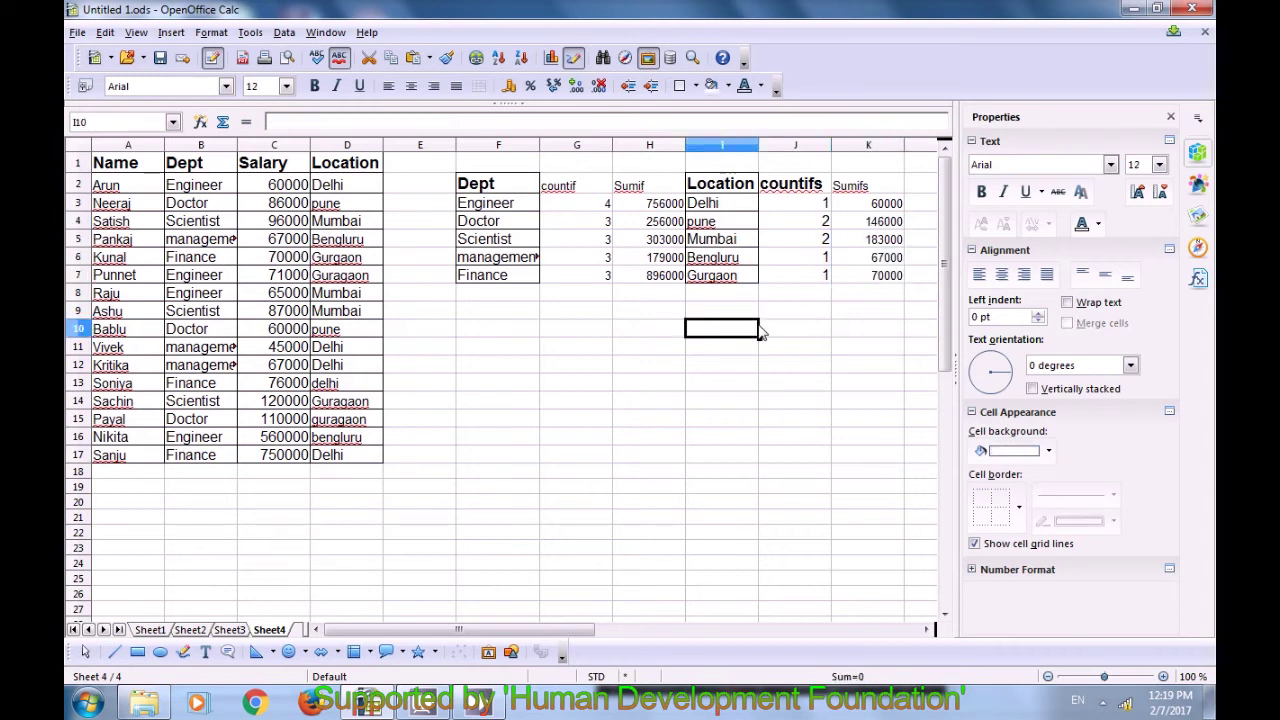
# Step: Review the SUMIFS formulas in K4, K5 and K7 and the department and location pairs in rows 6 and 7
pyautogui.click(880, 223)
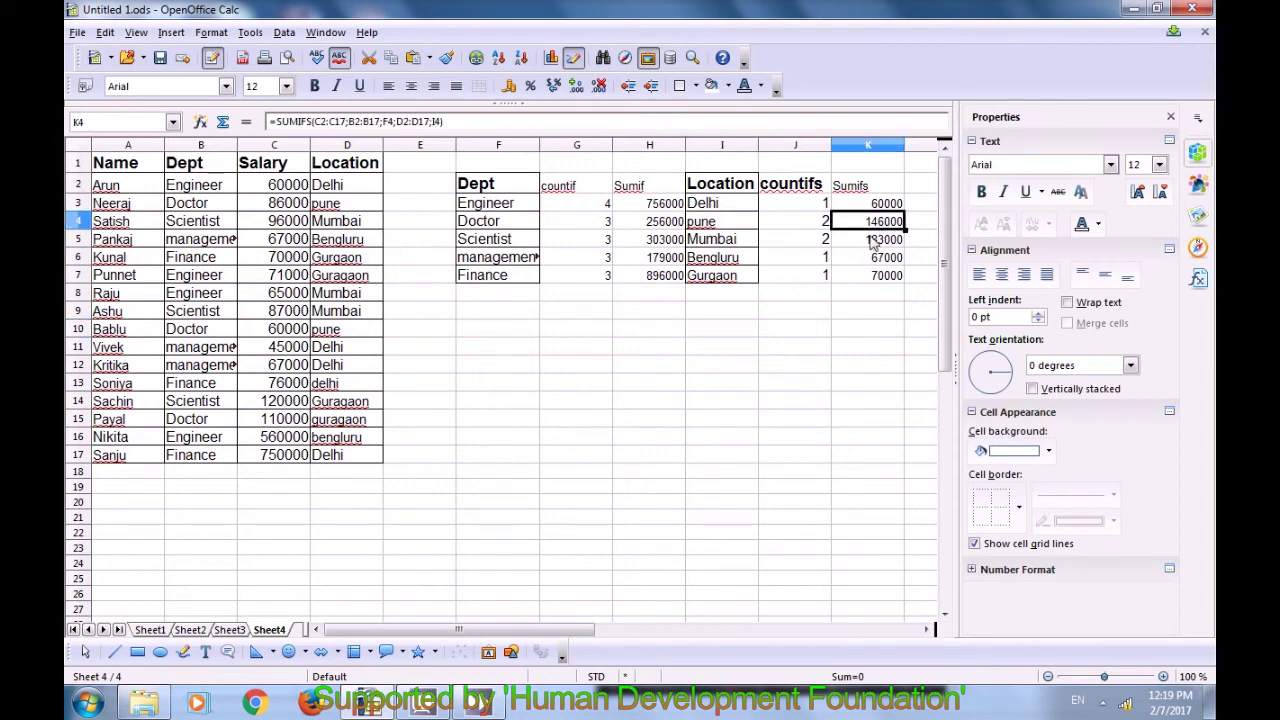
pyautogui.click(879, 246)
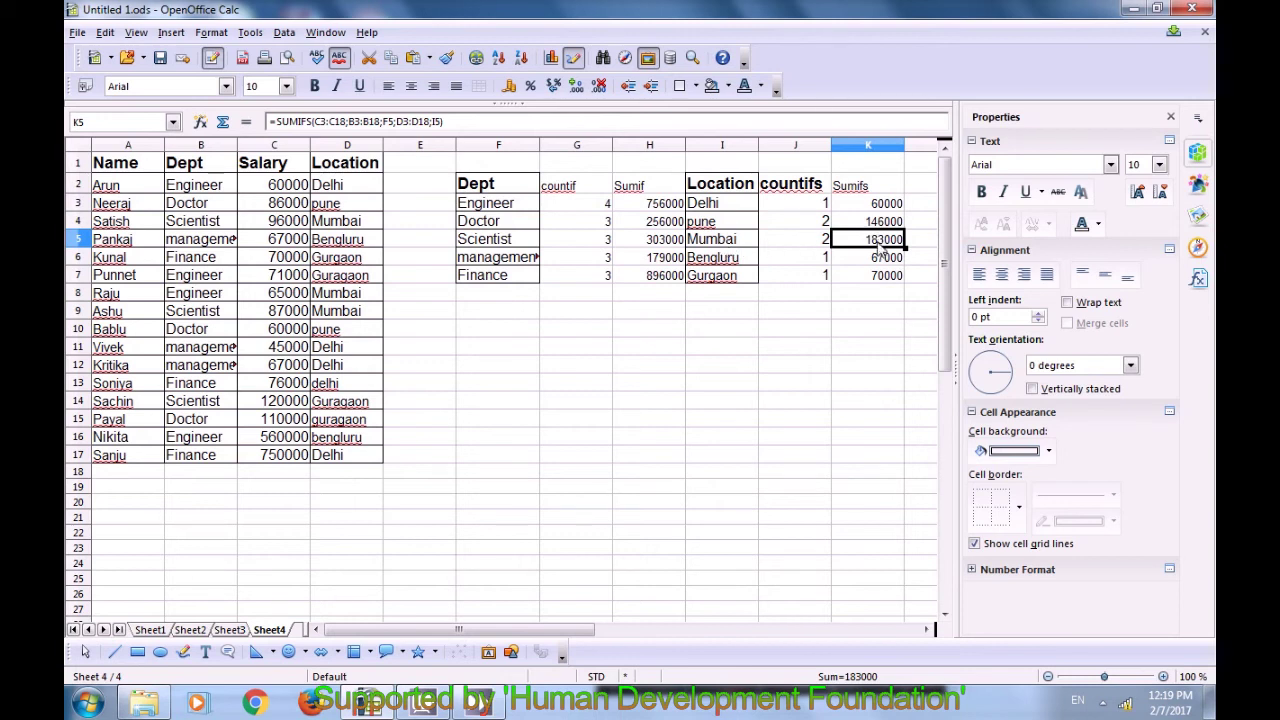
pyautogui.click(507, 262)
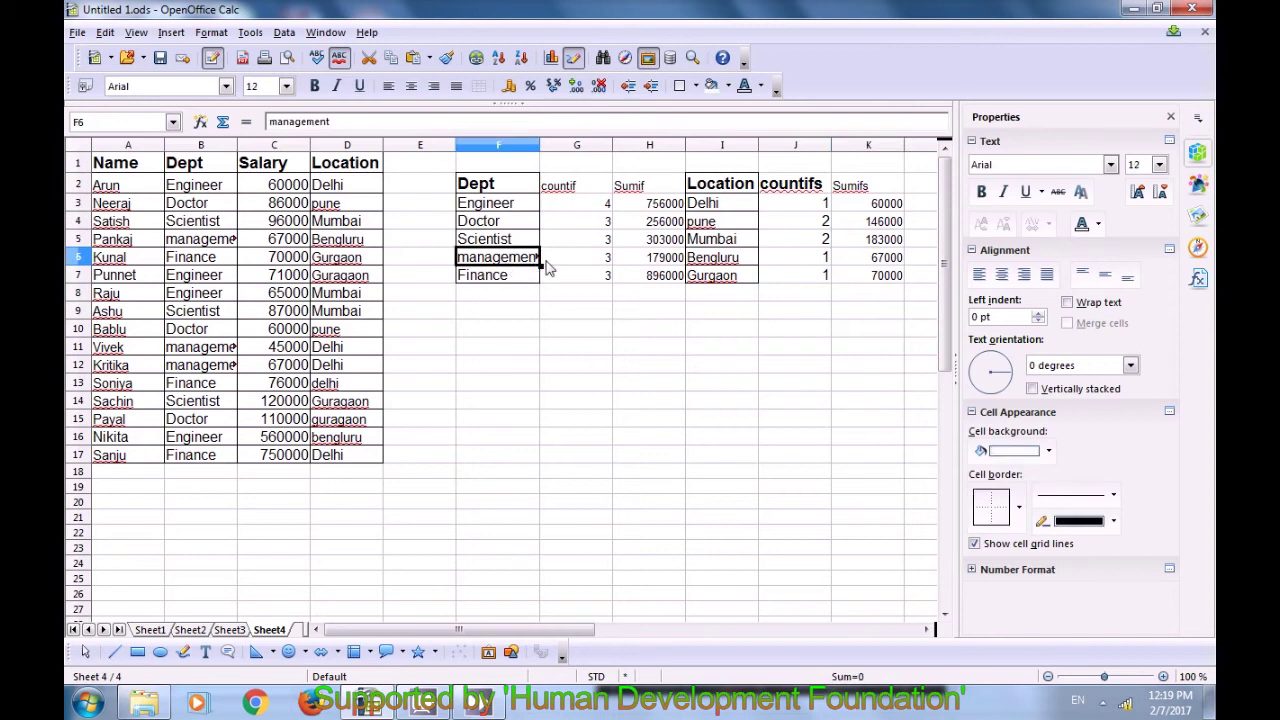
pyautogui.click(708, 266)
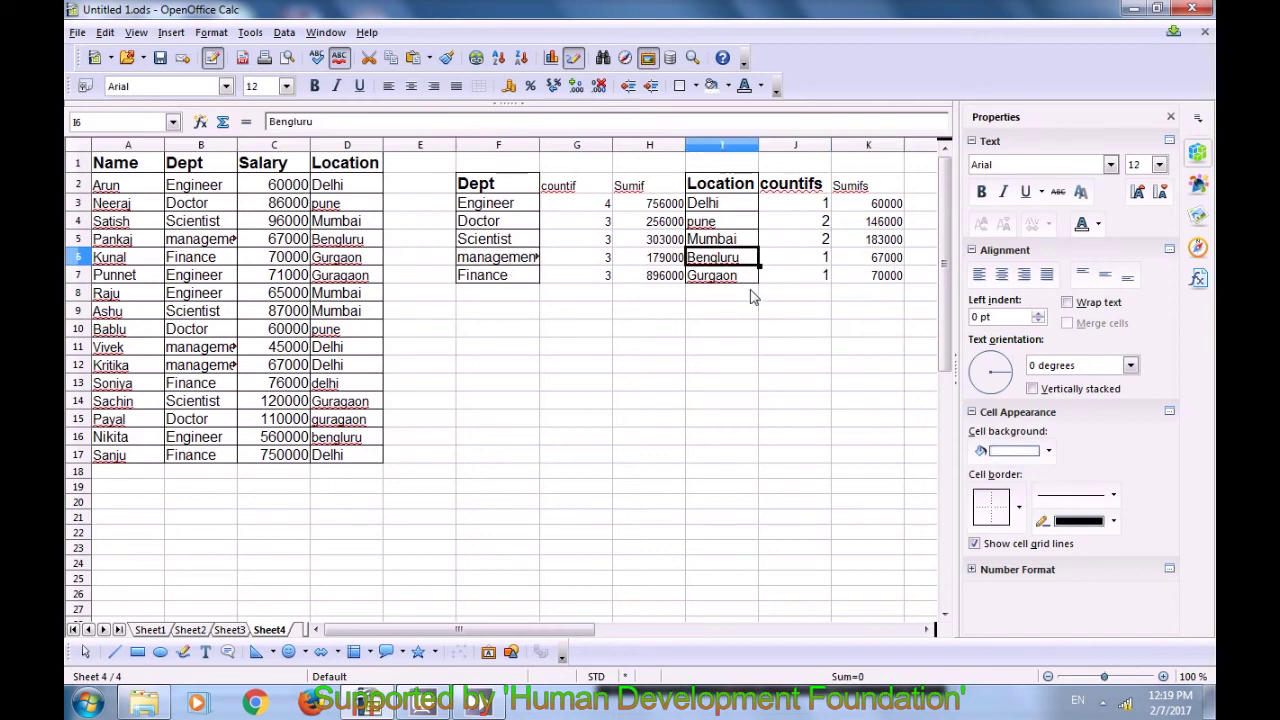
pyautogui.click(495, 279)
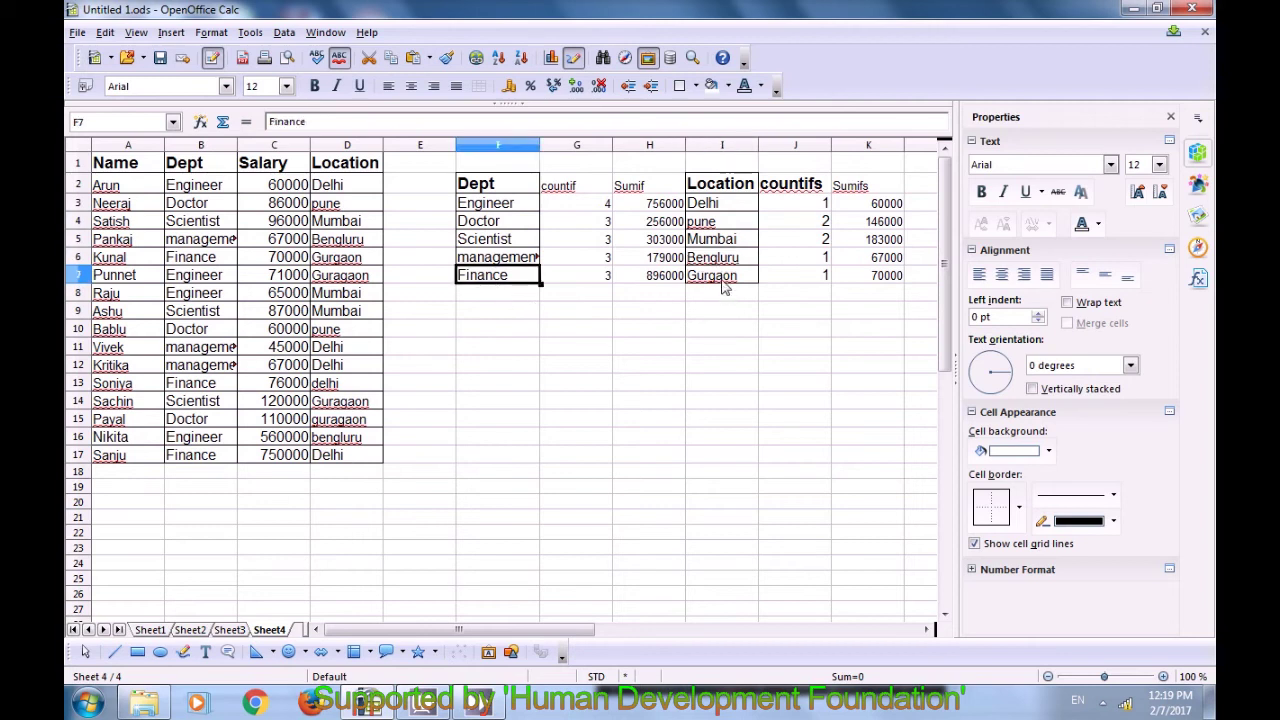
pyautogui.click(724, 280)
pyautogui.click(886, 280)
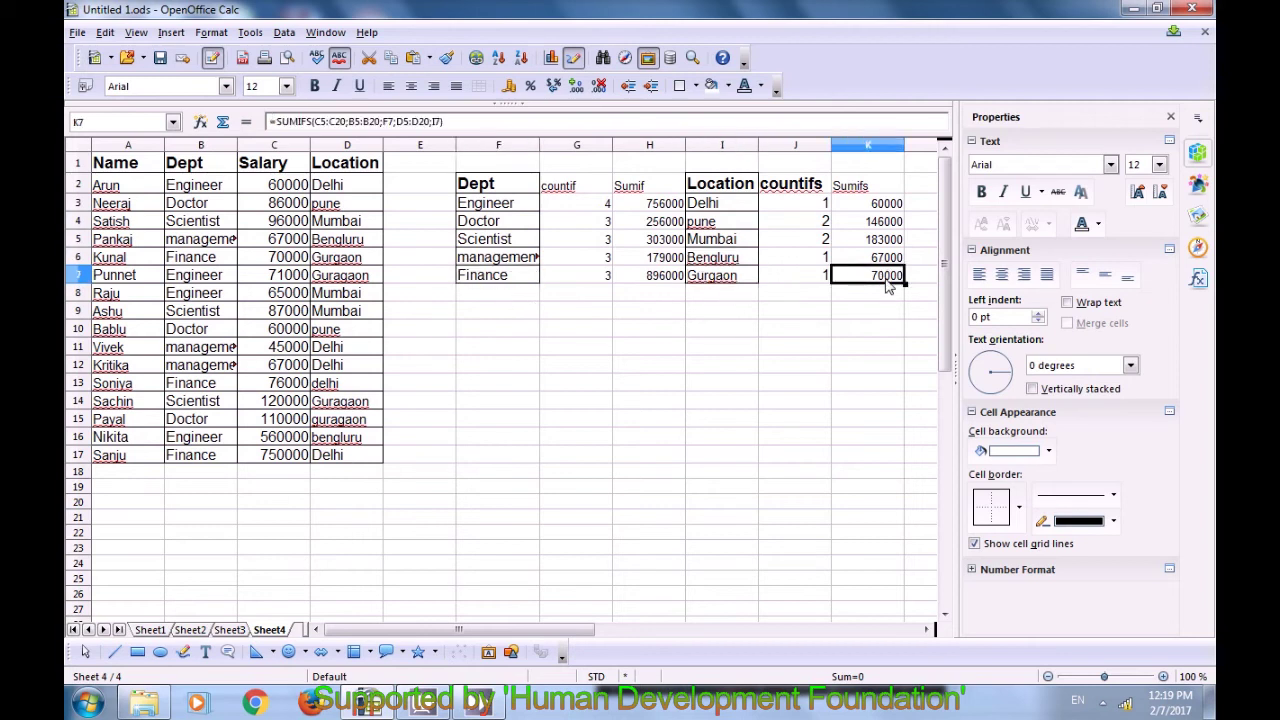
pyautogui.click(638, 345)
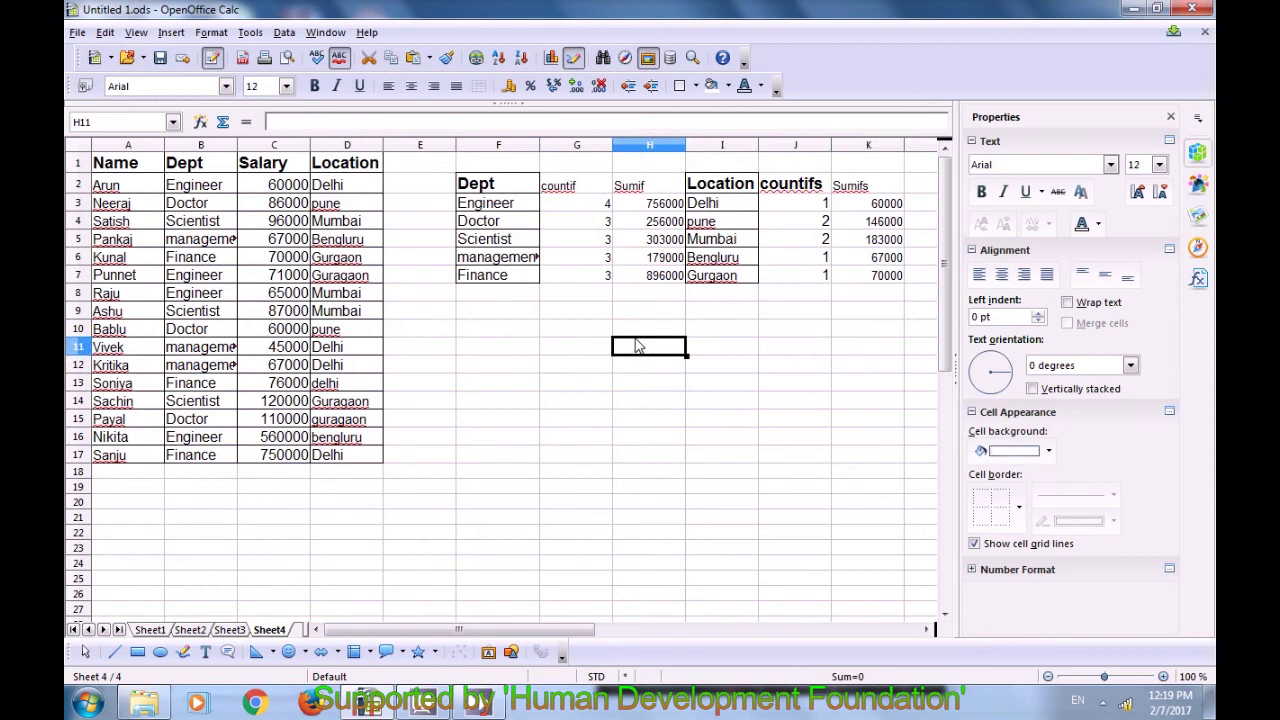
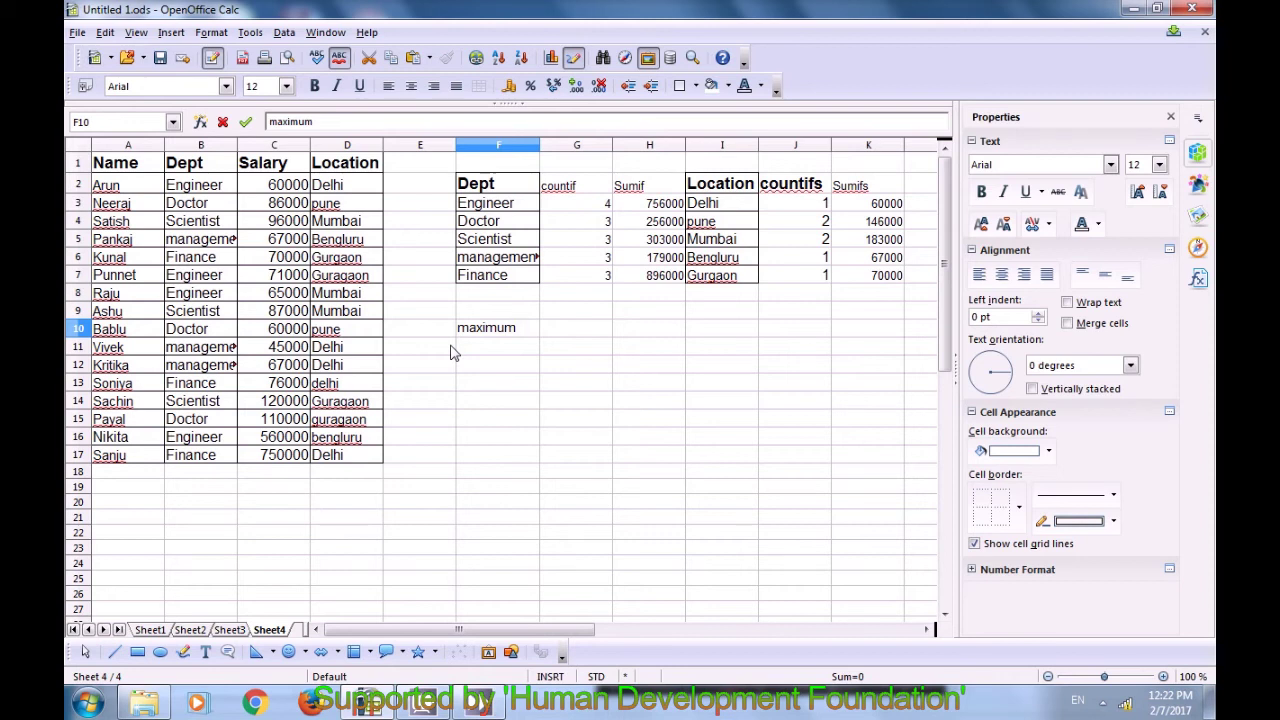
# Step: Complete the heading in F10 as "maximum salary" and widen column F to fit it
pyautogui.write('salary')
pyautogui.click(526, 390)
pyautogui.moveTo(540, 146); pyautogui.dragTo(565, 146)
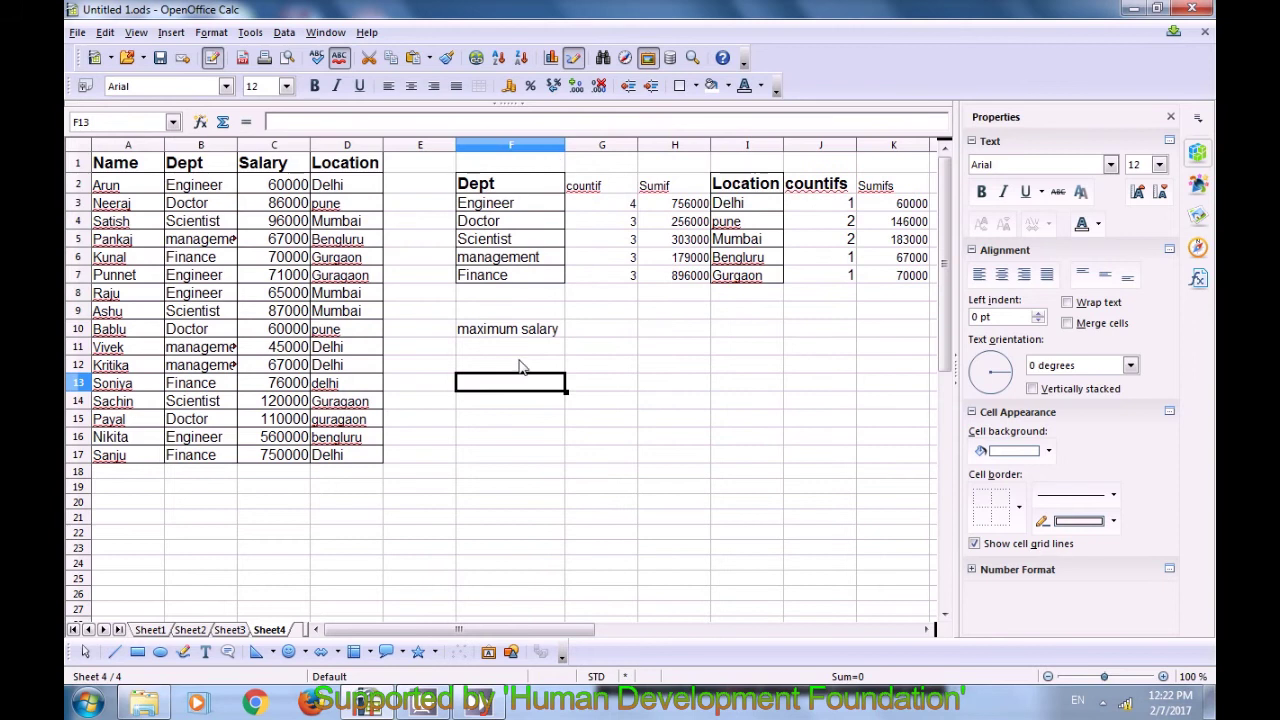
# Step: Add the heading "Rank" in E10 beside the maximum salary heading
pyautogui.click(500, 335)
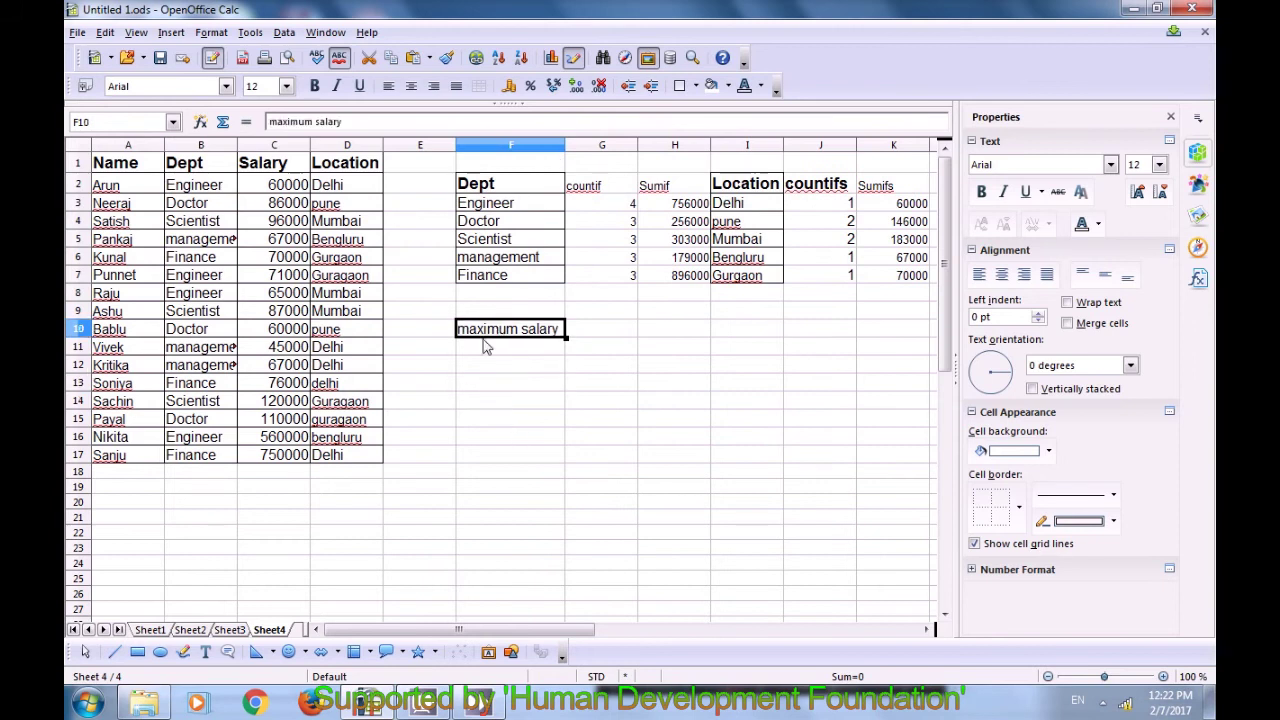
pyautogui.click(430, 333)
pyautogui.write('Rank')
pyautogui.click(521, 389)
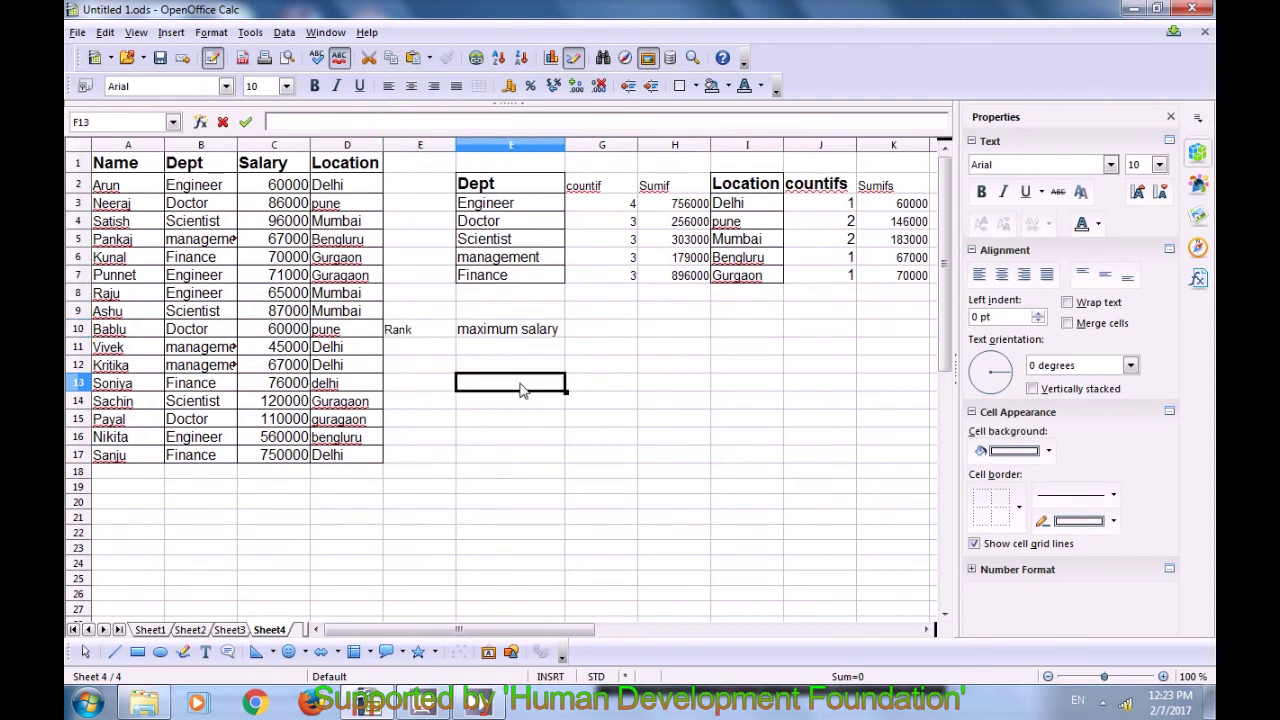
# Step: Enter the ranks 1, 2, 3 and 4 in cells E11 to E14 under the Rank heading
pyautogui.click(430, 352)
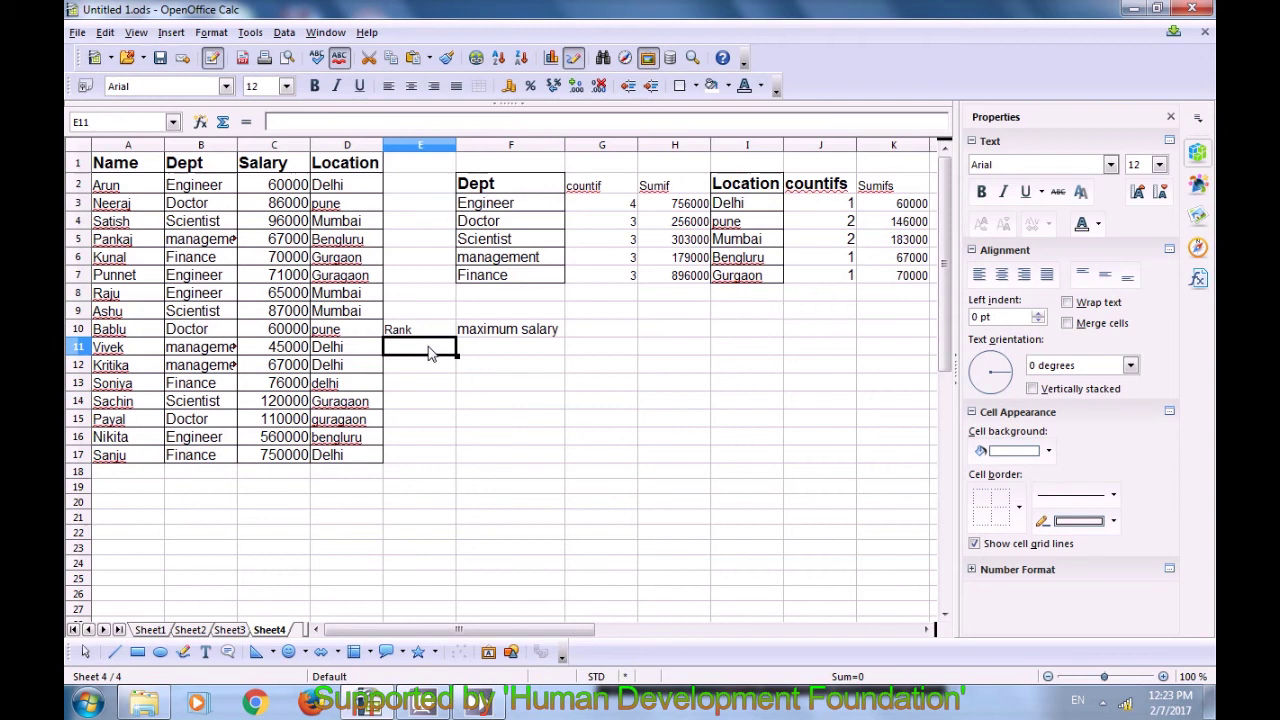
pyautogui.write('1')
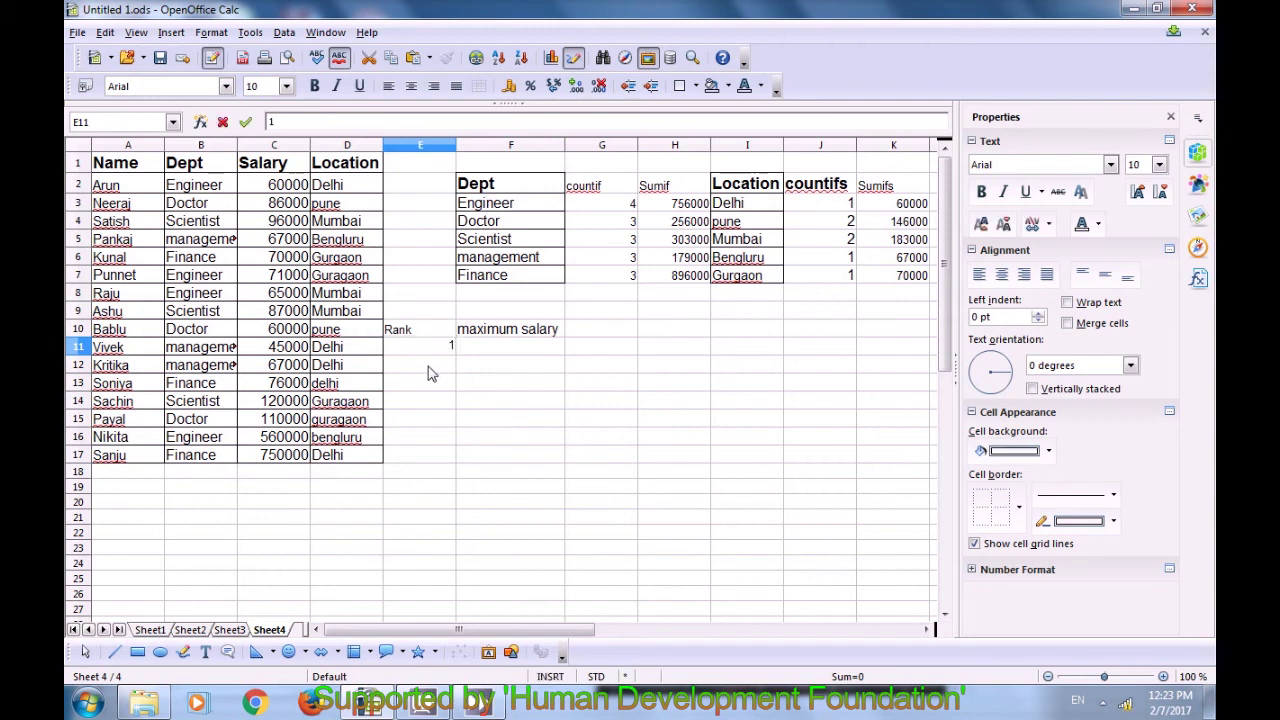
pyautogui.click(429, 366)
pyautogui.write('2')
pyautogui.click(444, 386)
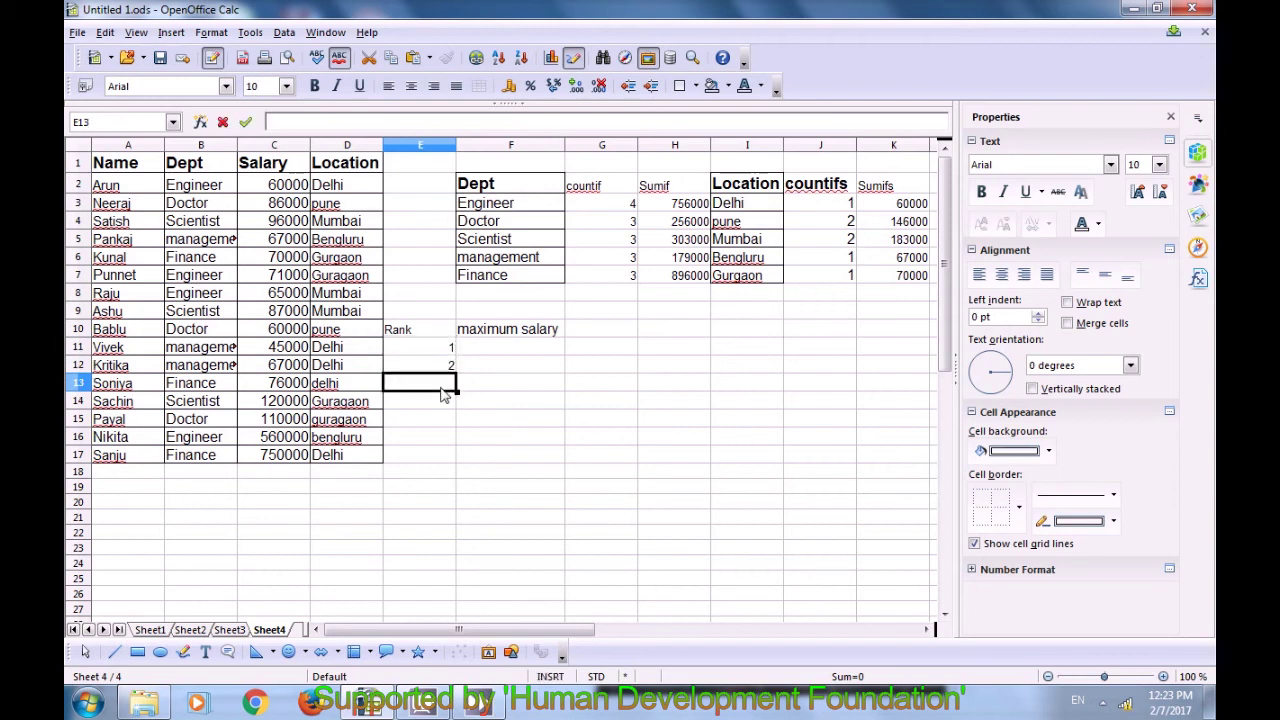
pyautogui.write('3')
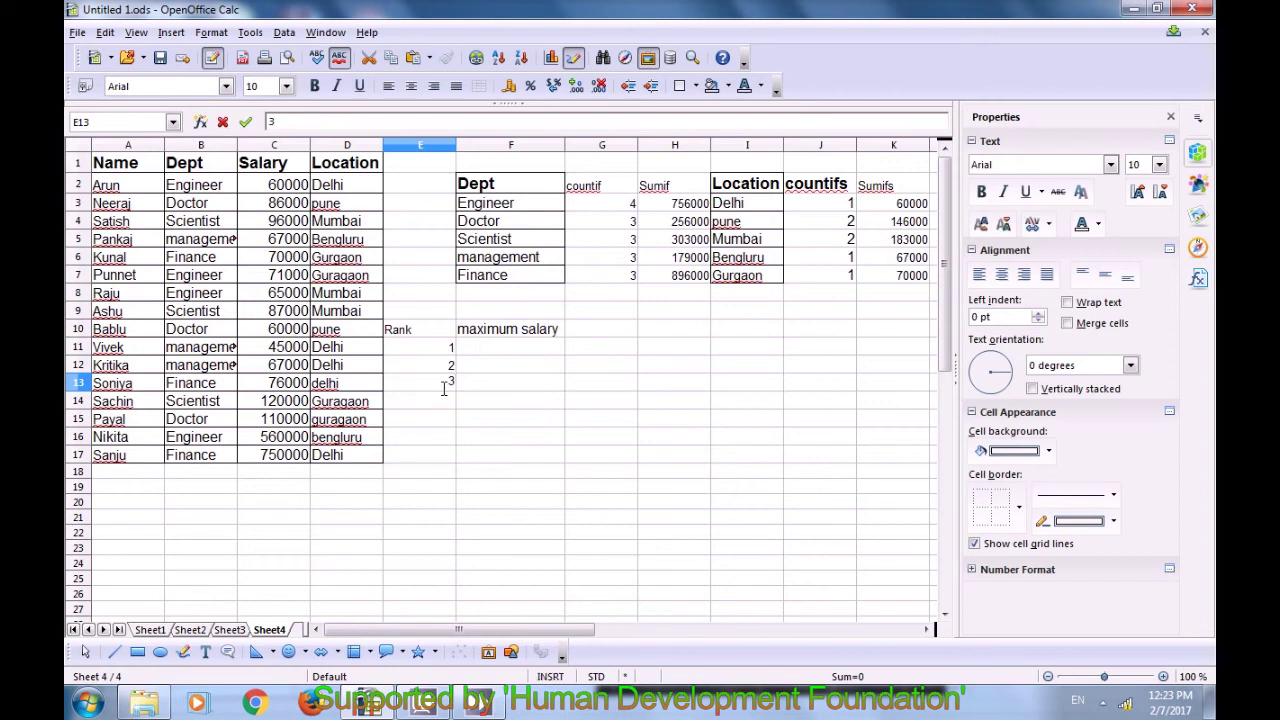
pyautogui.click(444, 402)
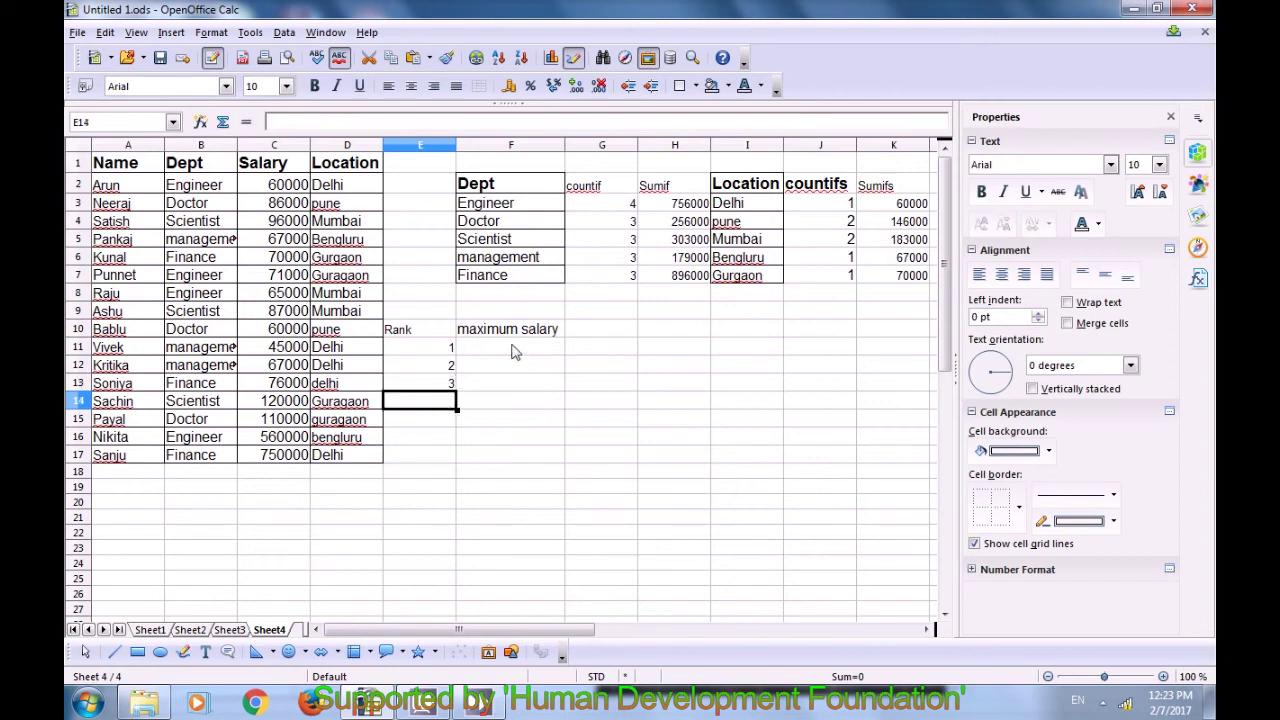
pyautogui.write('4')
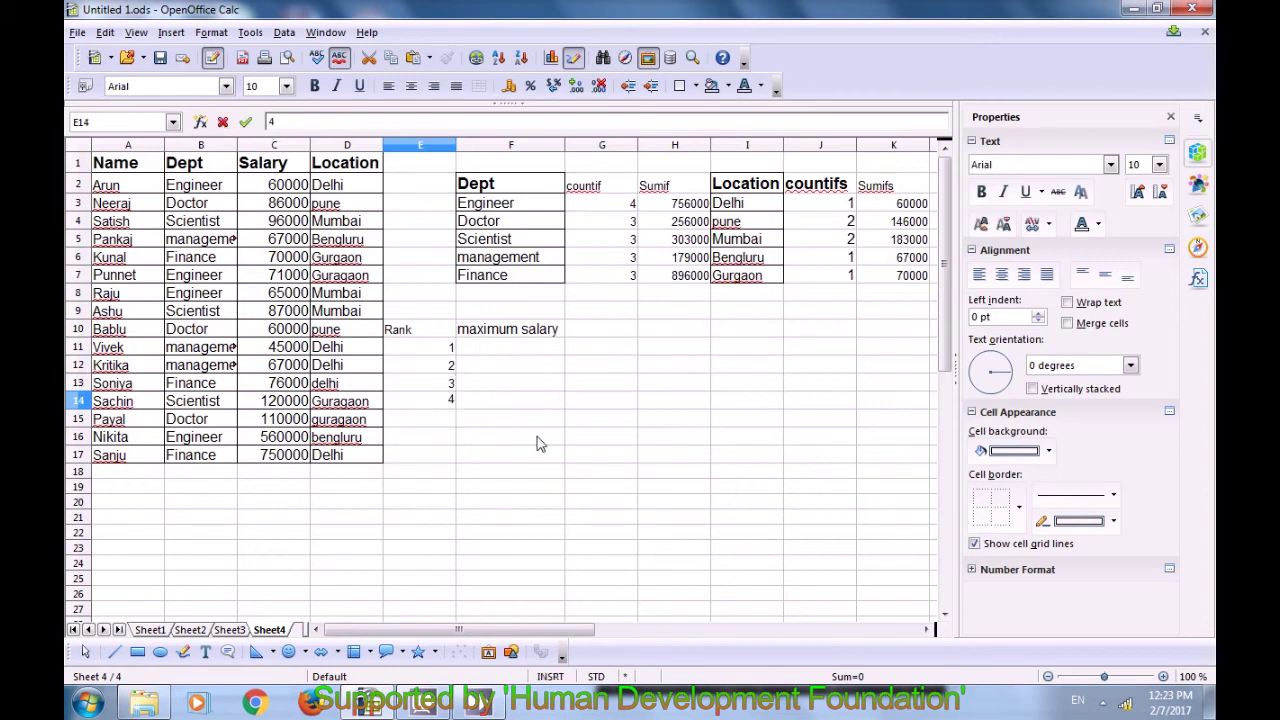
pyautogui.click(503, 432)
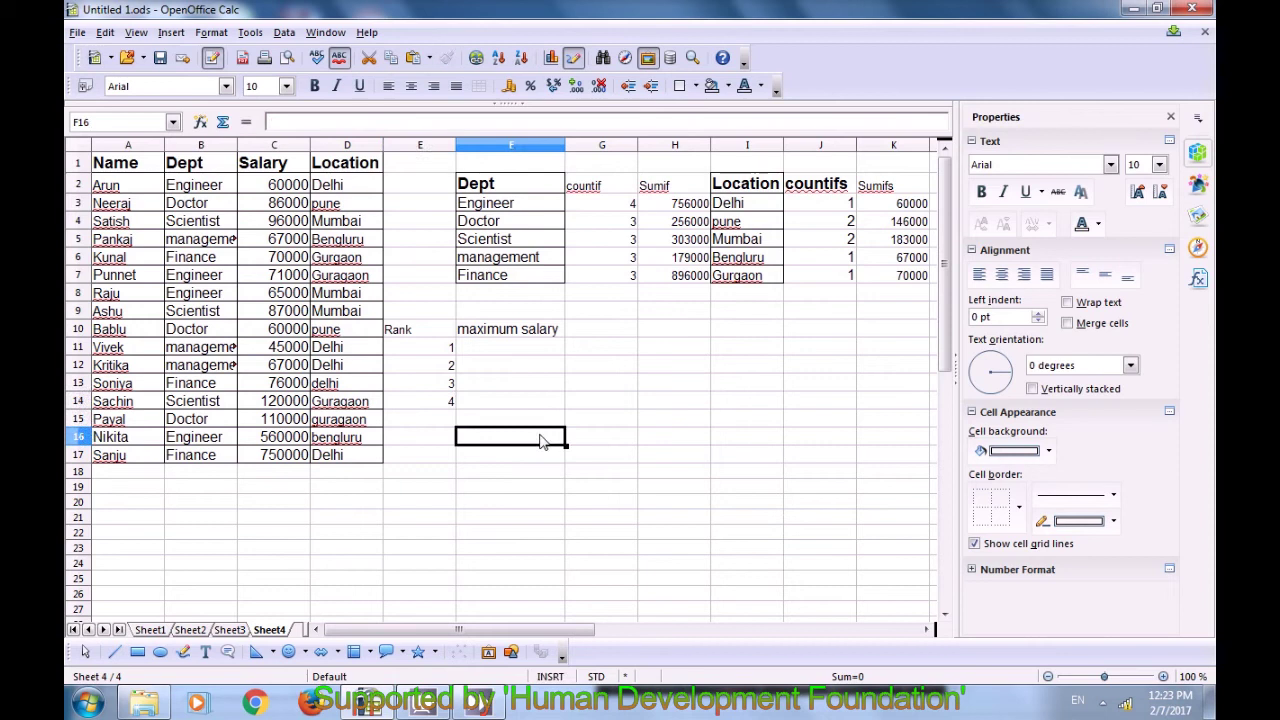
# Step: Enter =MAX(C2:C17) in F11 to find the highest salary for rank 1
pyautogui.click(498, 352)
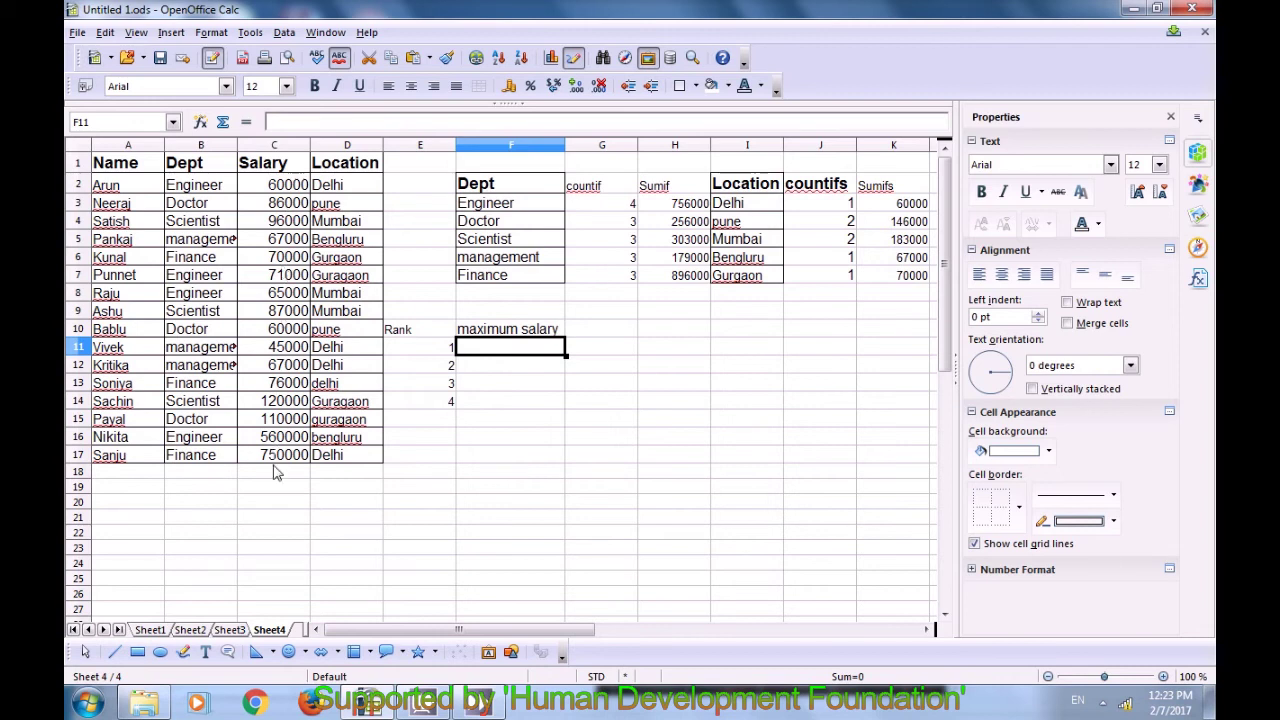
pyautogui.write('=max')
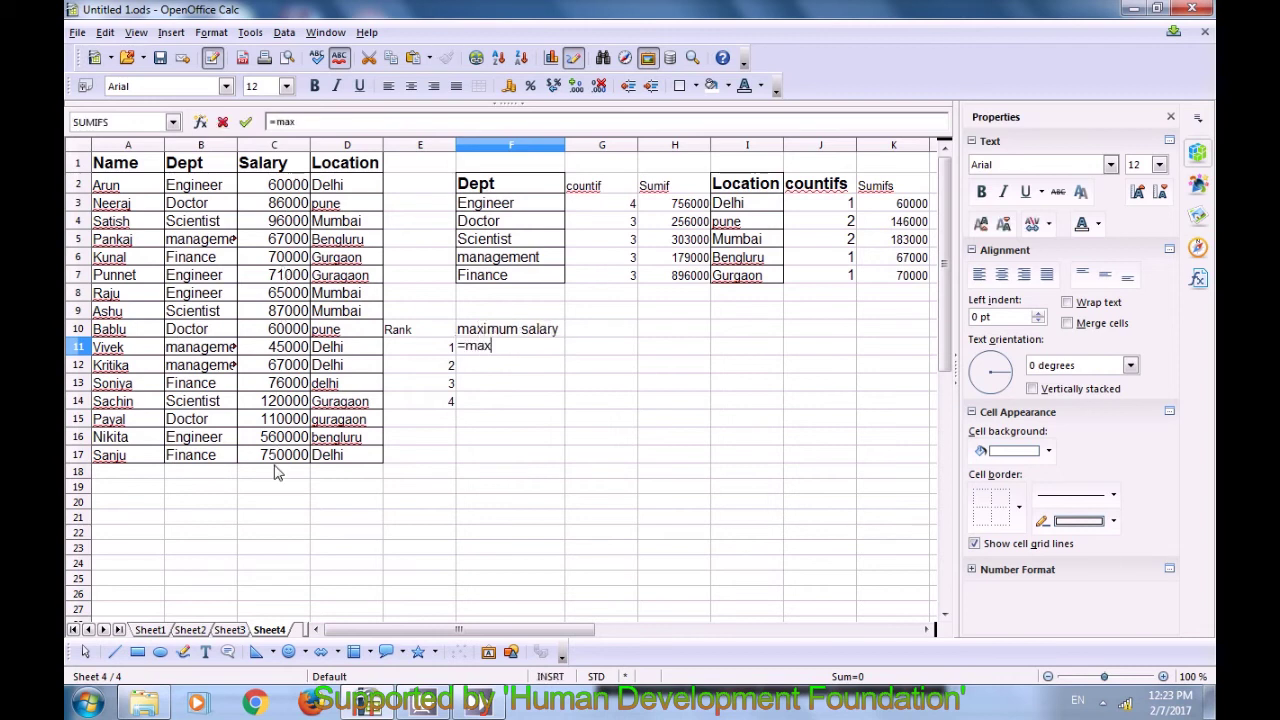
pyautogui.write('(')
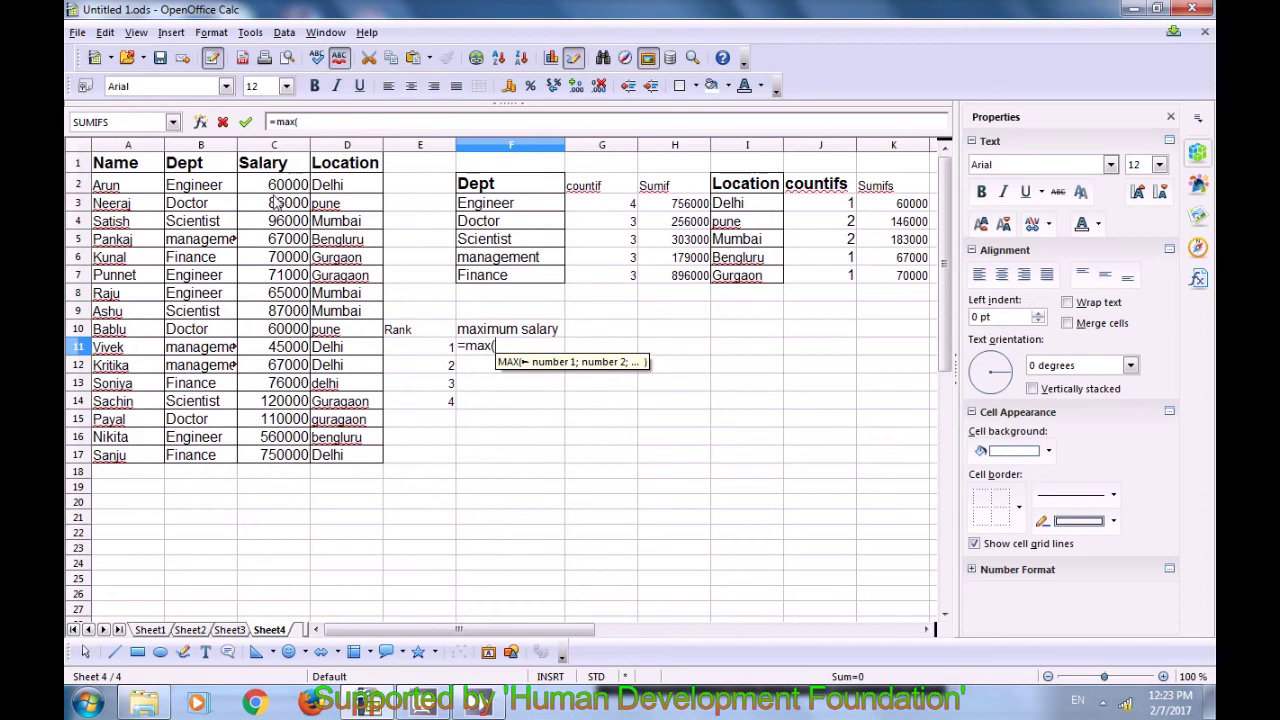
pyautogui.moveTo(279, 190); pyautogui.dragTo(281, 460)
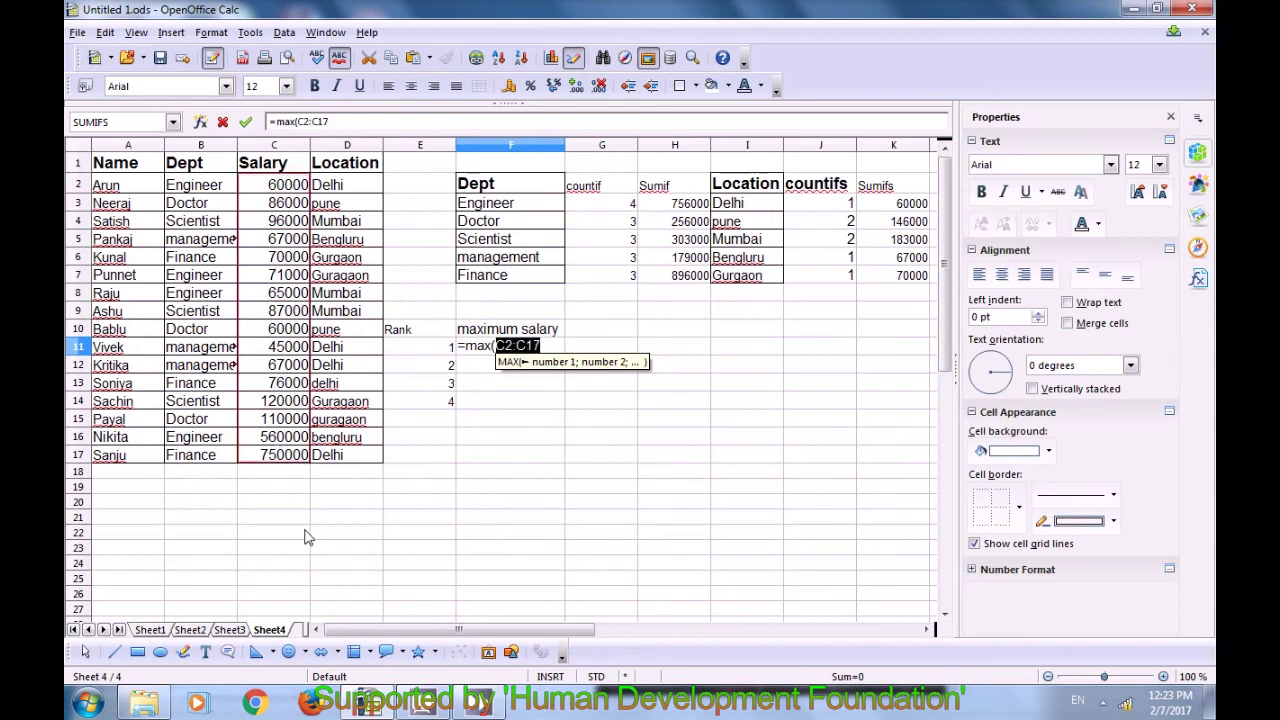
pyautogui.write(')')
pyautogui.press('Return')
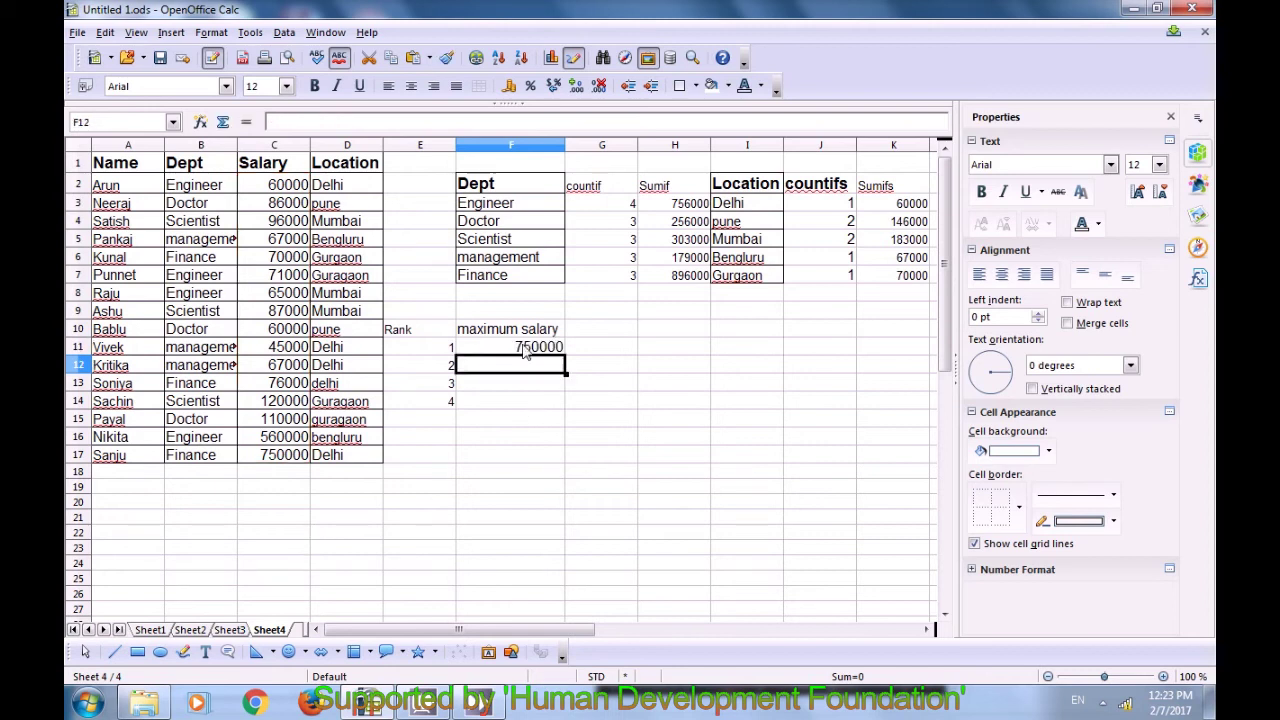
pyautogui.click(525, 350)
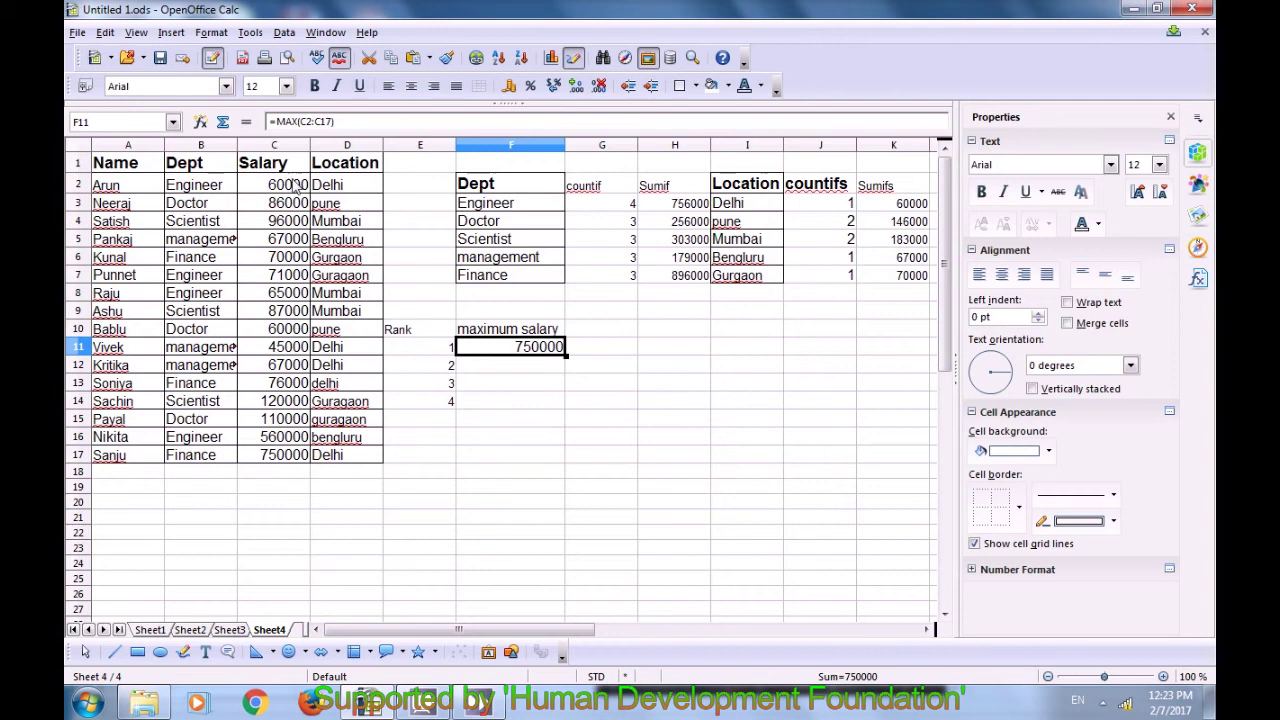
# Step: Enter =LARGE(C2:C17;2) in F12 to find the second-highest salary
pyautogui.click(513, 370)
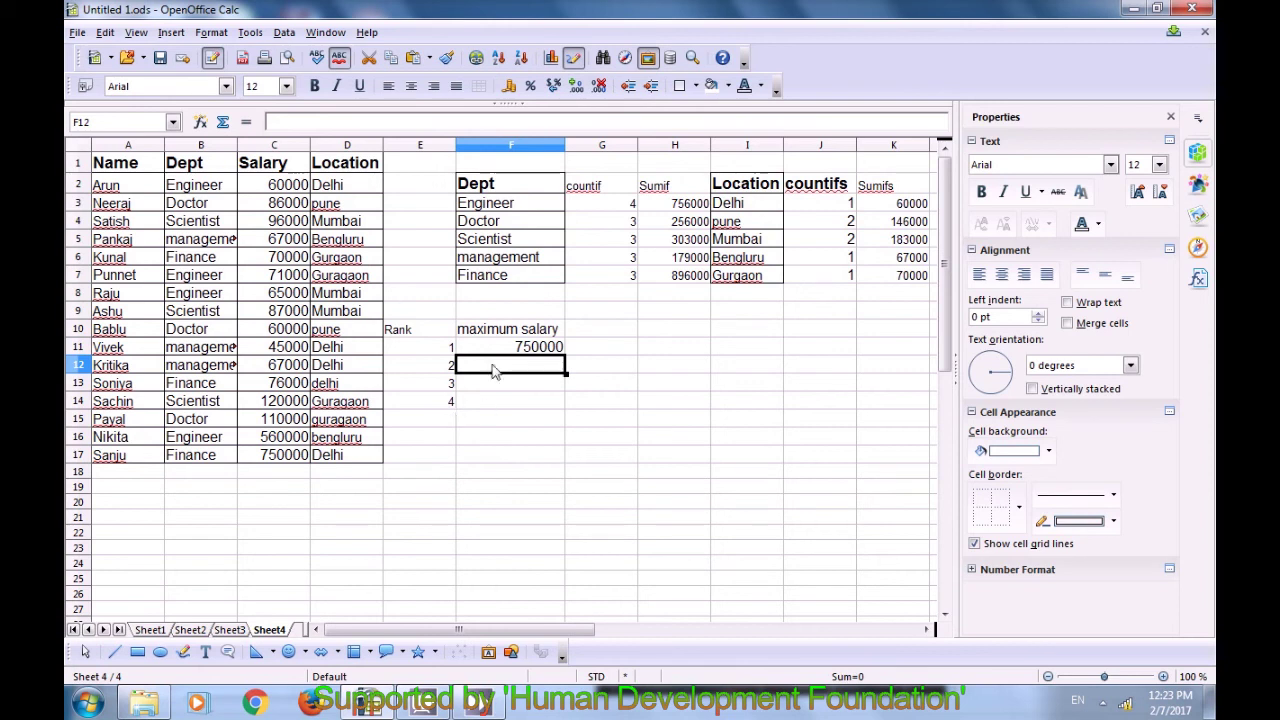
pyautogui.write('=')
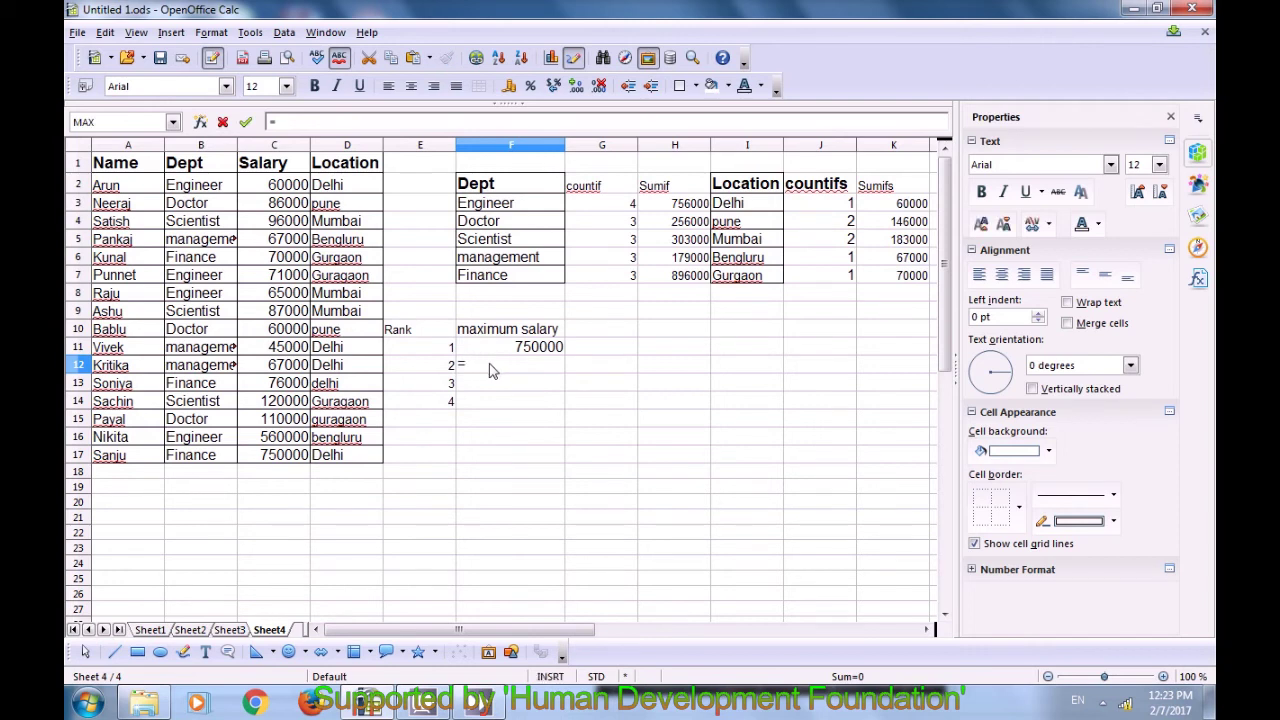
pyautogui.write('large(')
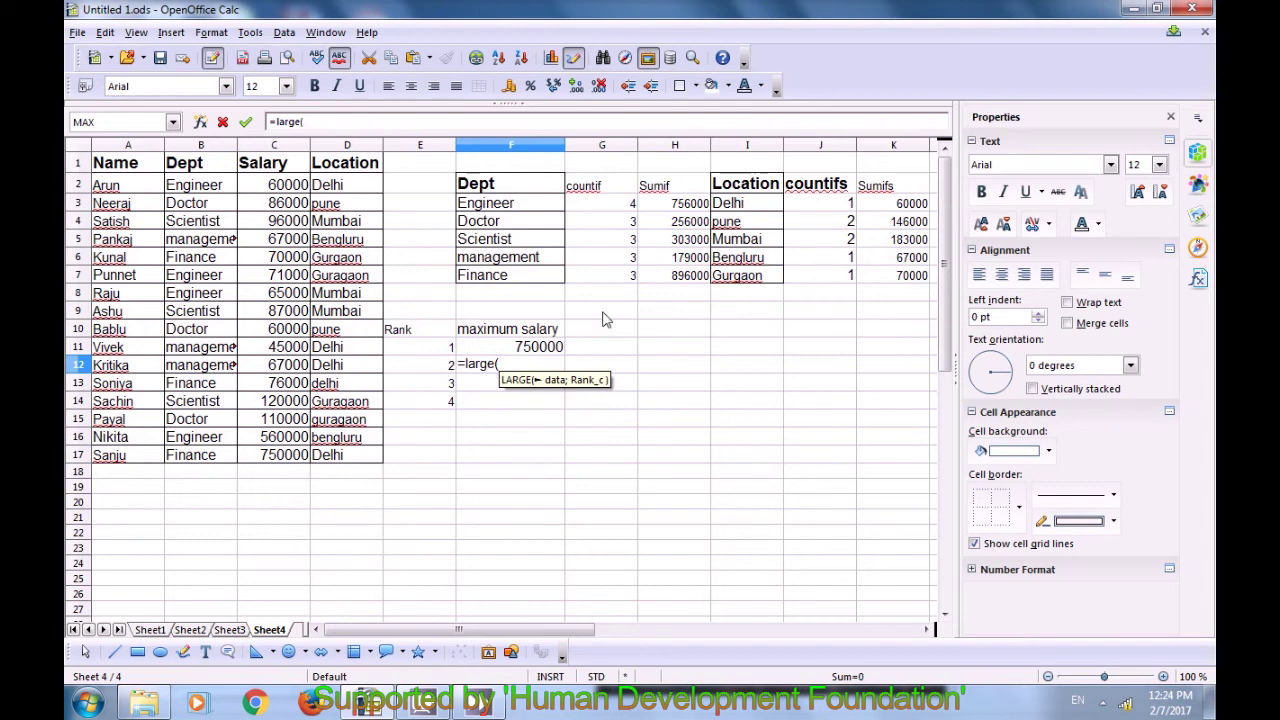
pyautogui.moveTo(281, 186); pyautogui.dragTo(285, 458)
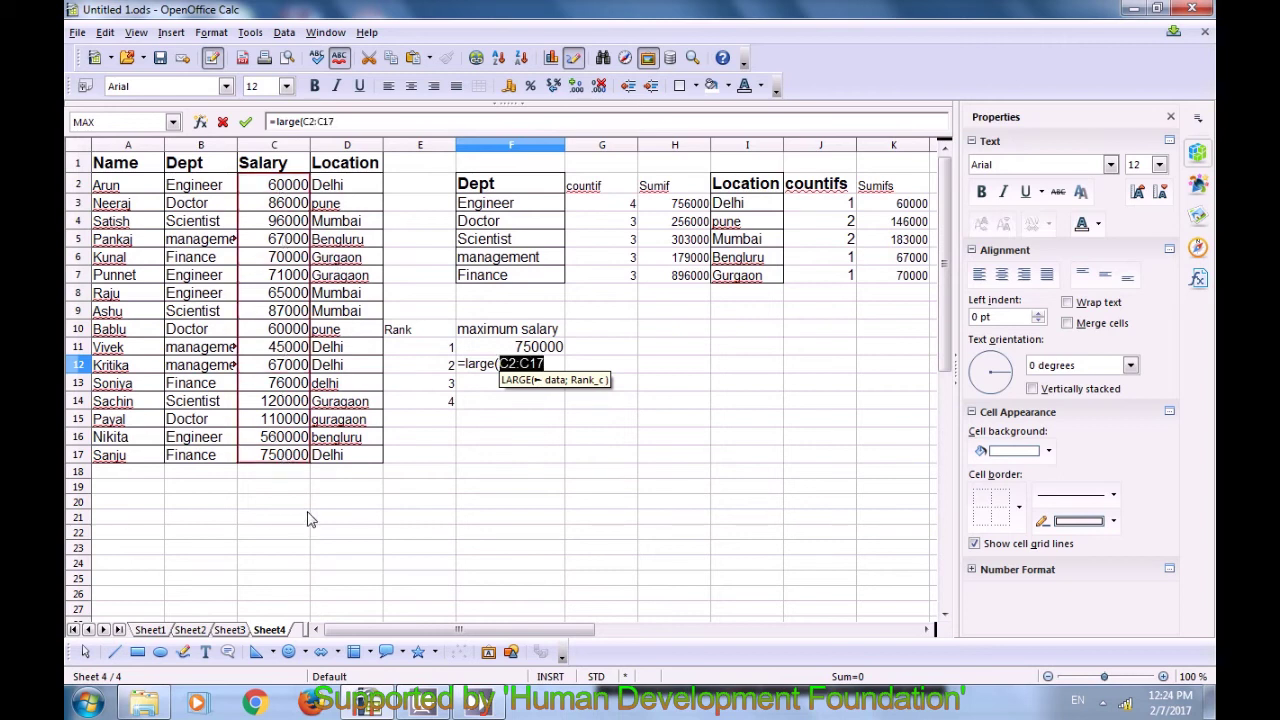
pyautogui.write(';')
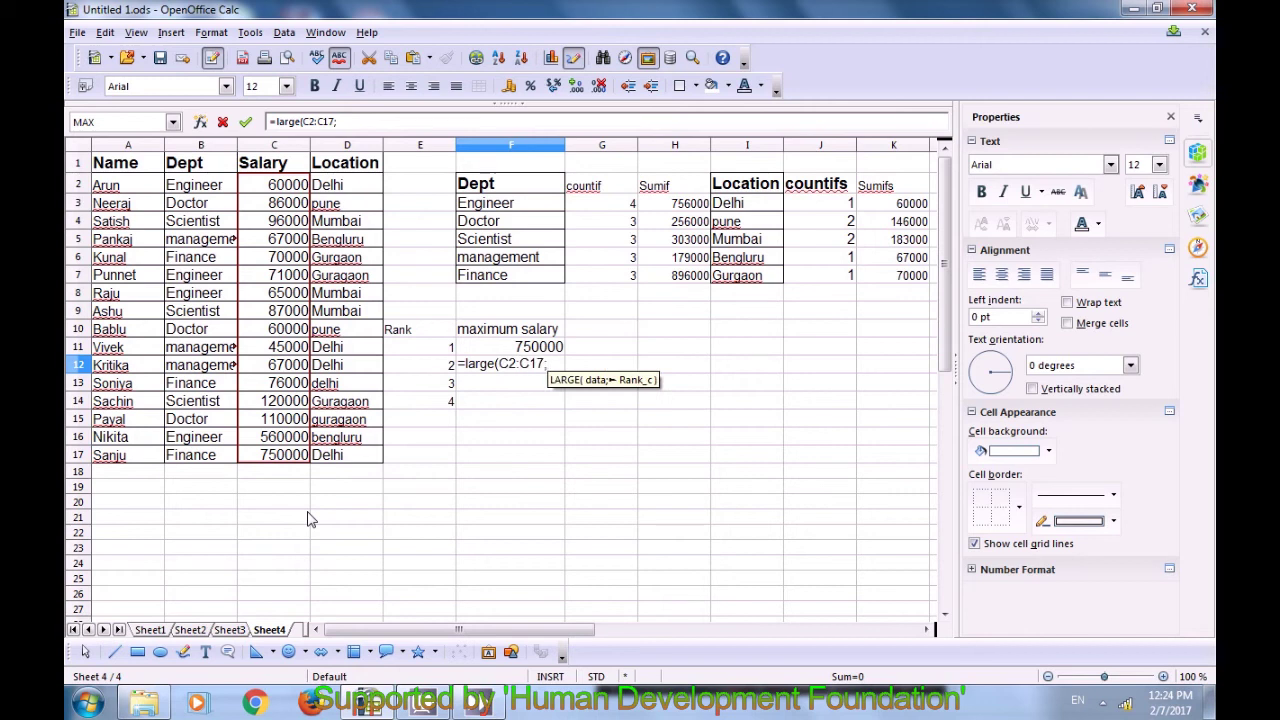
pyautogui.write('2')
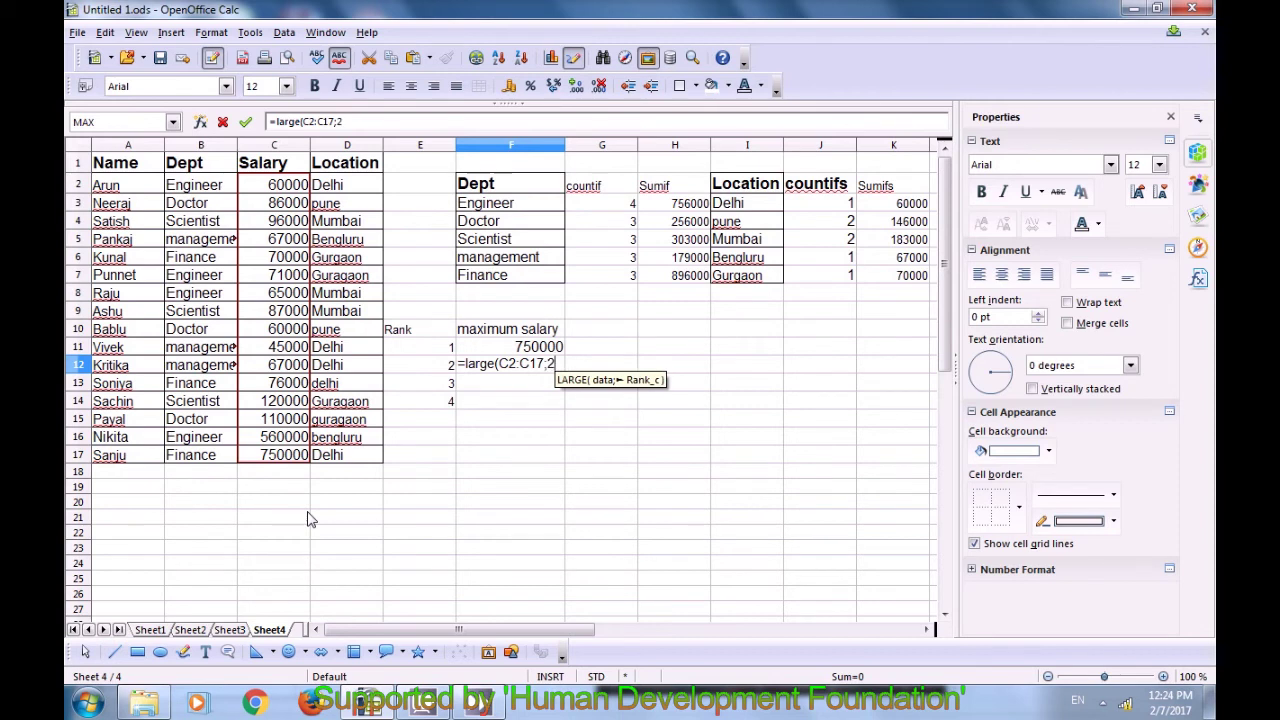
pyautogui.write(')')
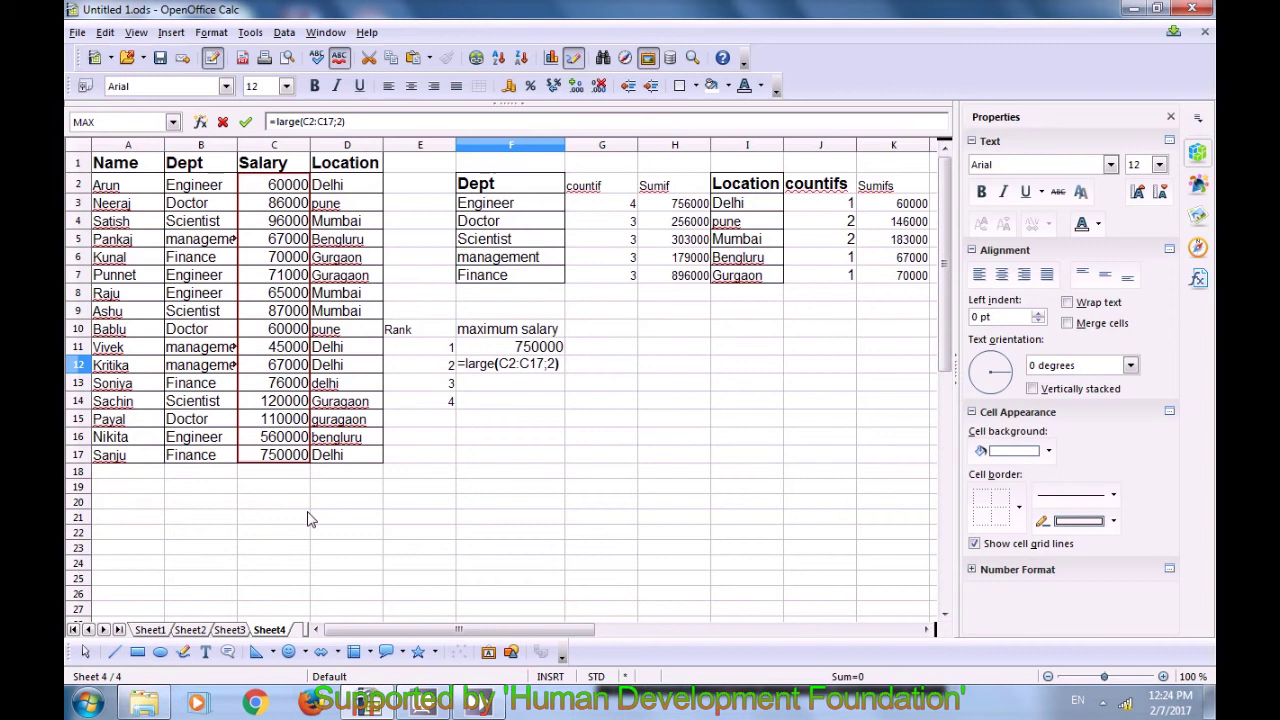
pyautogui.press('Return')
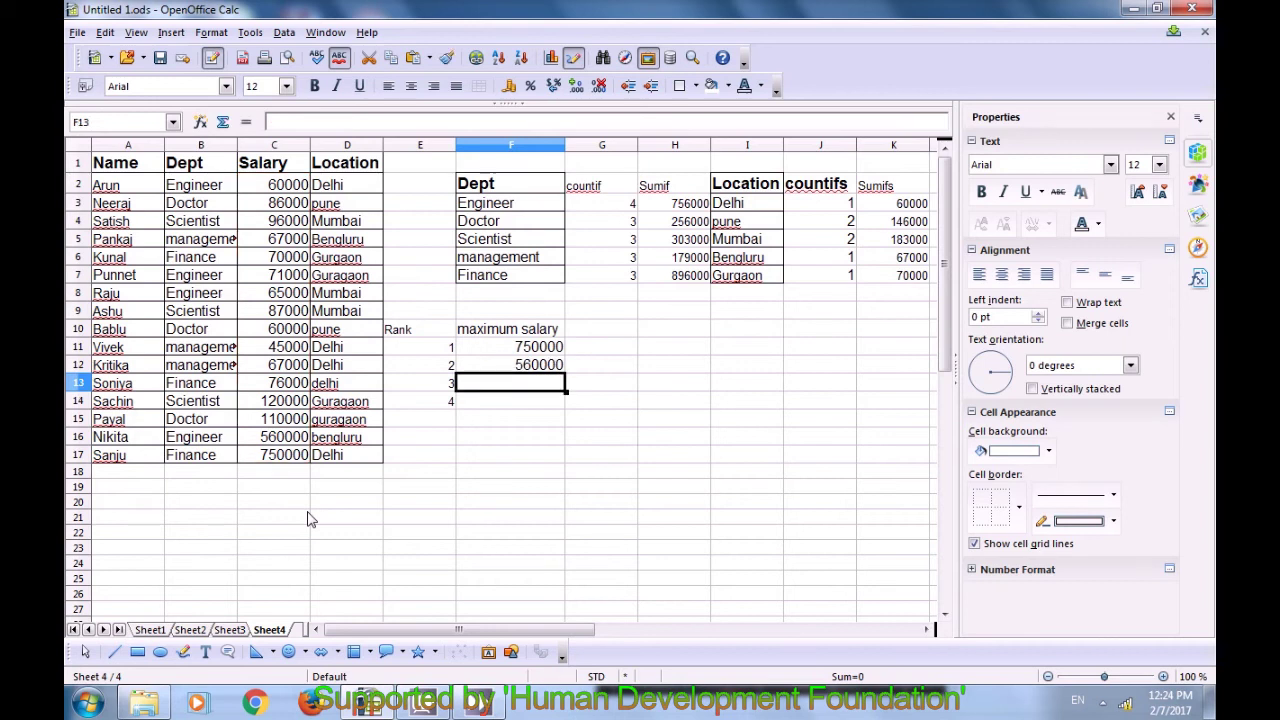
pyautogui.click(512, 368)
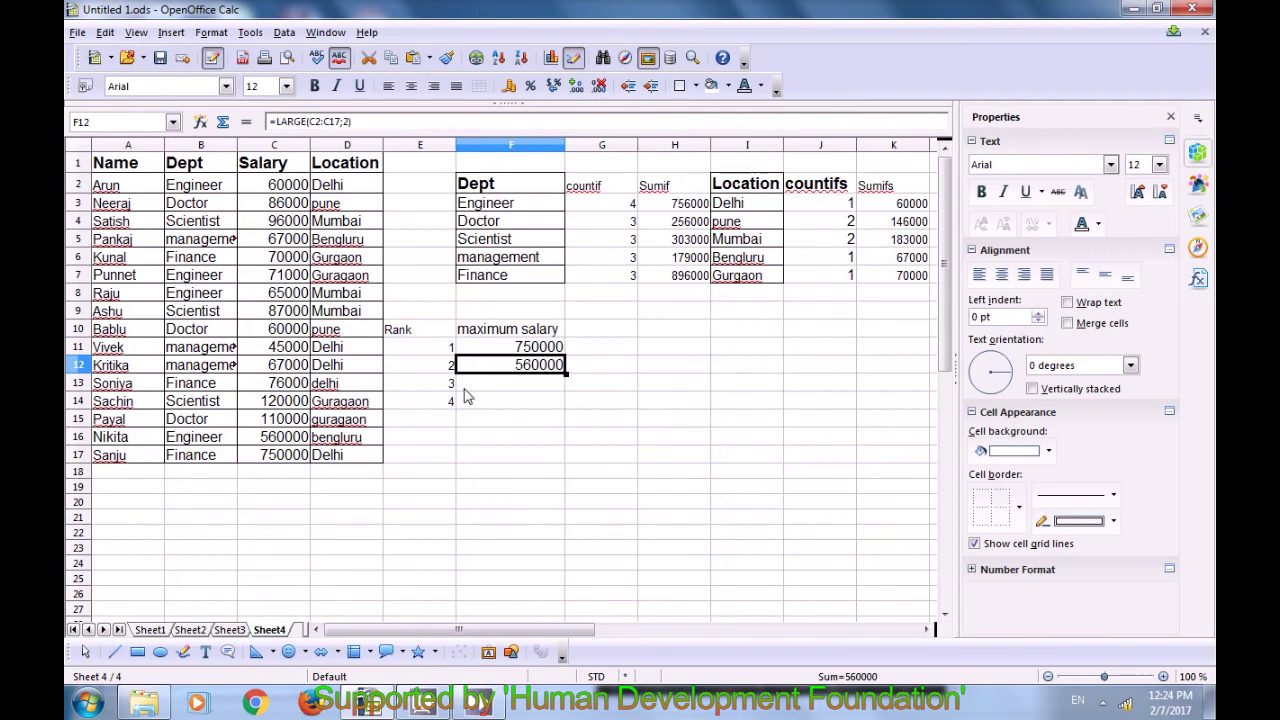
# Step: Fill the LARGE formula from F12 down to F14 for ranks 3 and 4
pyautogui.click(484, 389)
pyautogui.click(518, 367)
pyautogui.moveTo(566, 373); pyautogui.dragTo(566, 405)
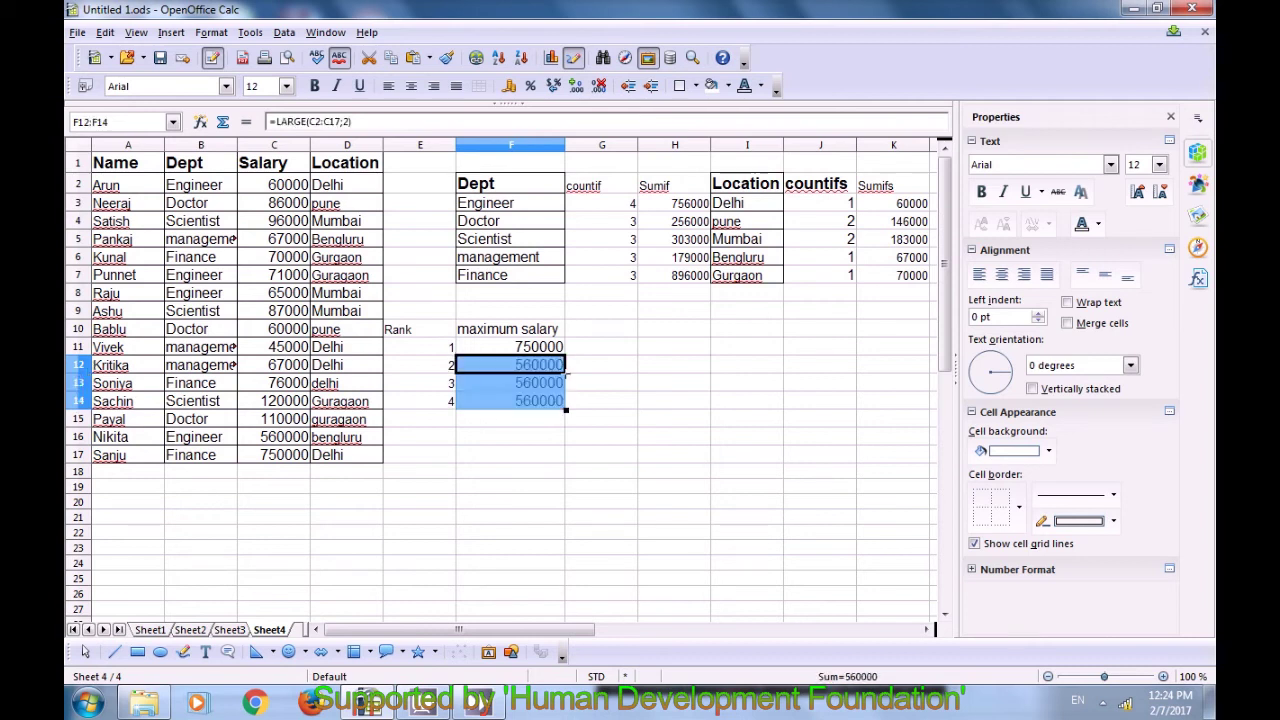
pyautogui.click(538, 368)
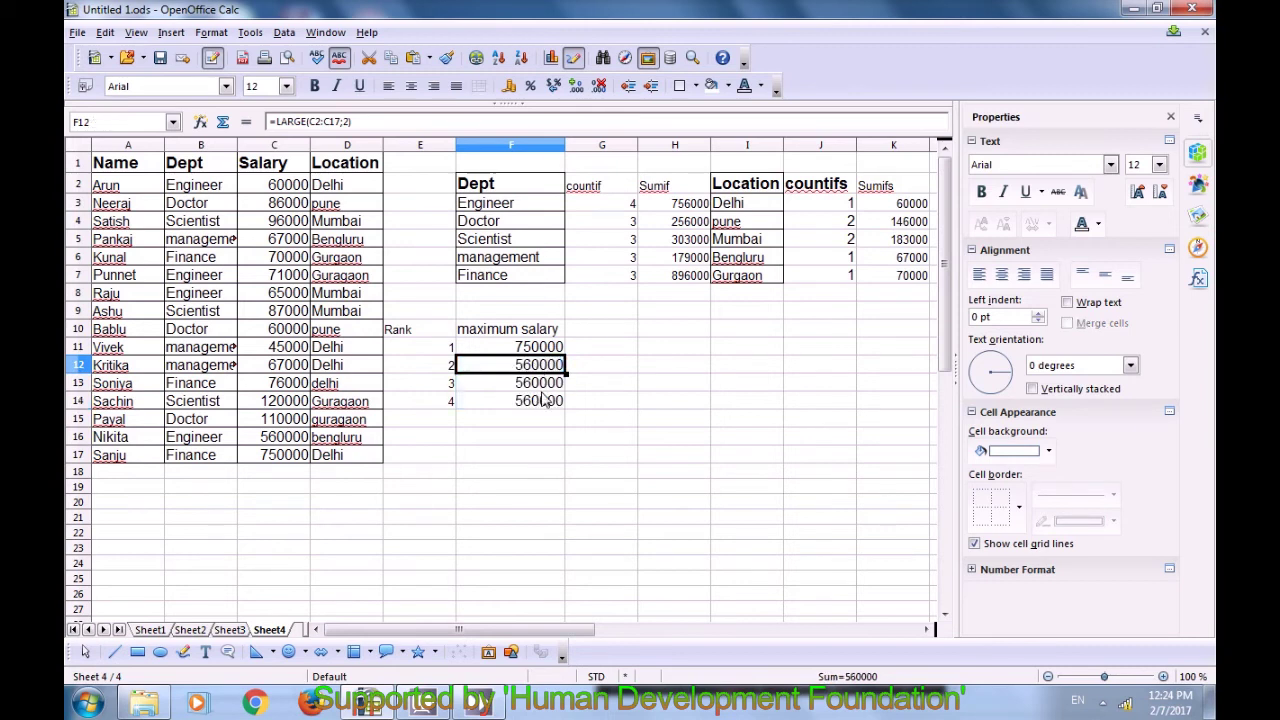
# Step: Undo the fill of the LARGE formula into F13 and F14, and clear the formula from F12
pyautogui.hotkey('ctrl', 'z')
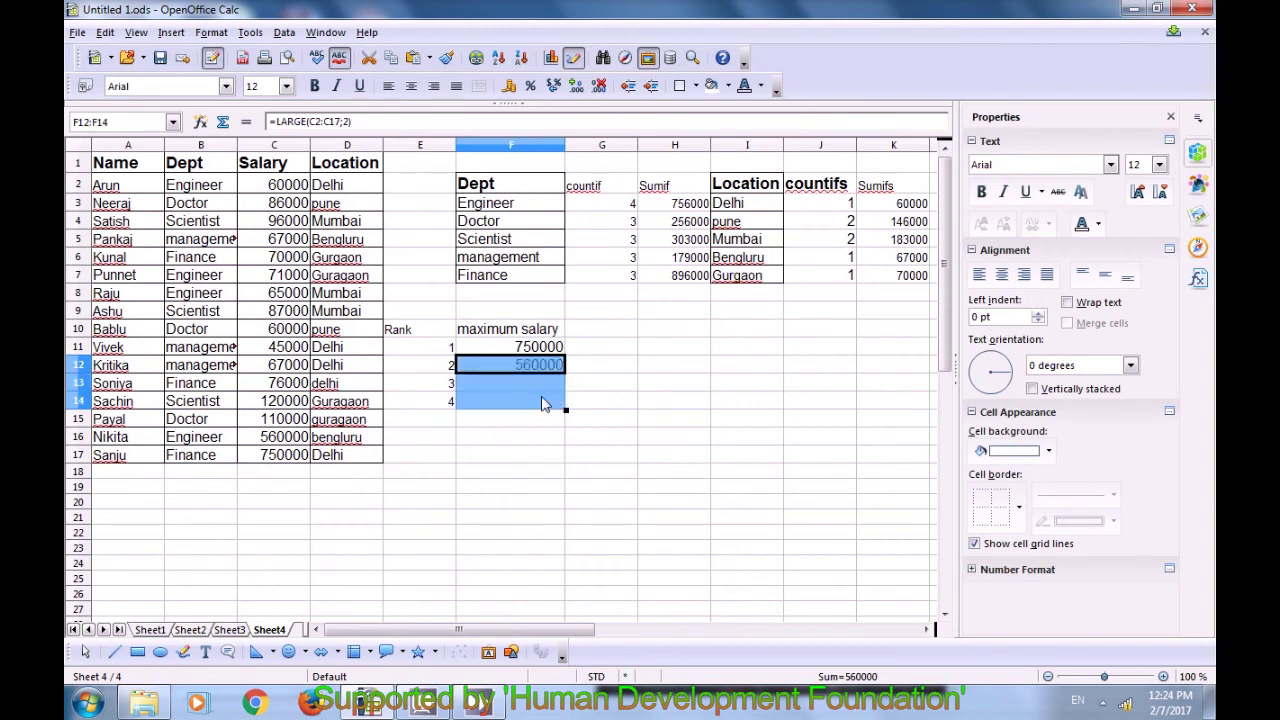
pyautogui.click(503, 462)
pyautogui.click(518, 368)
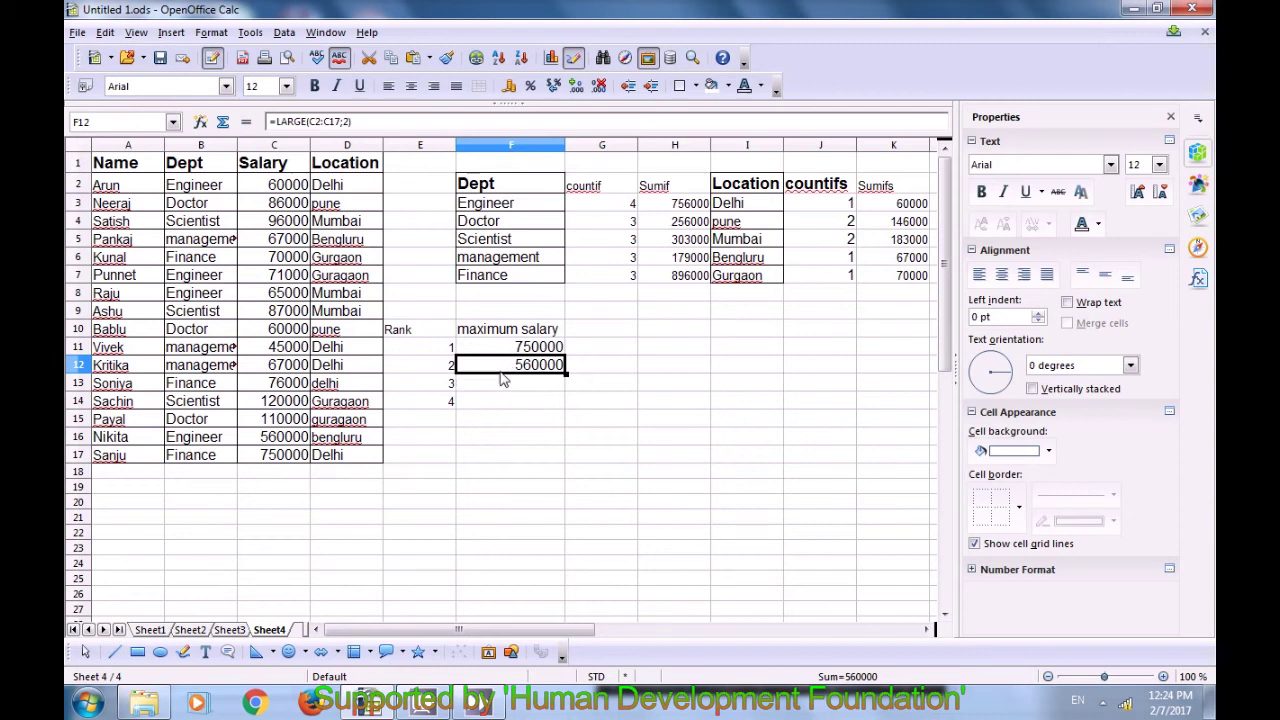
pyautogui.press('Delete')
# Step: Enter =LARGE($C$2:$C$17;E12) in F12, with the salary range absolute and the rank taken from E12
pyautogui.write('=')
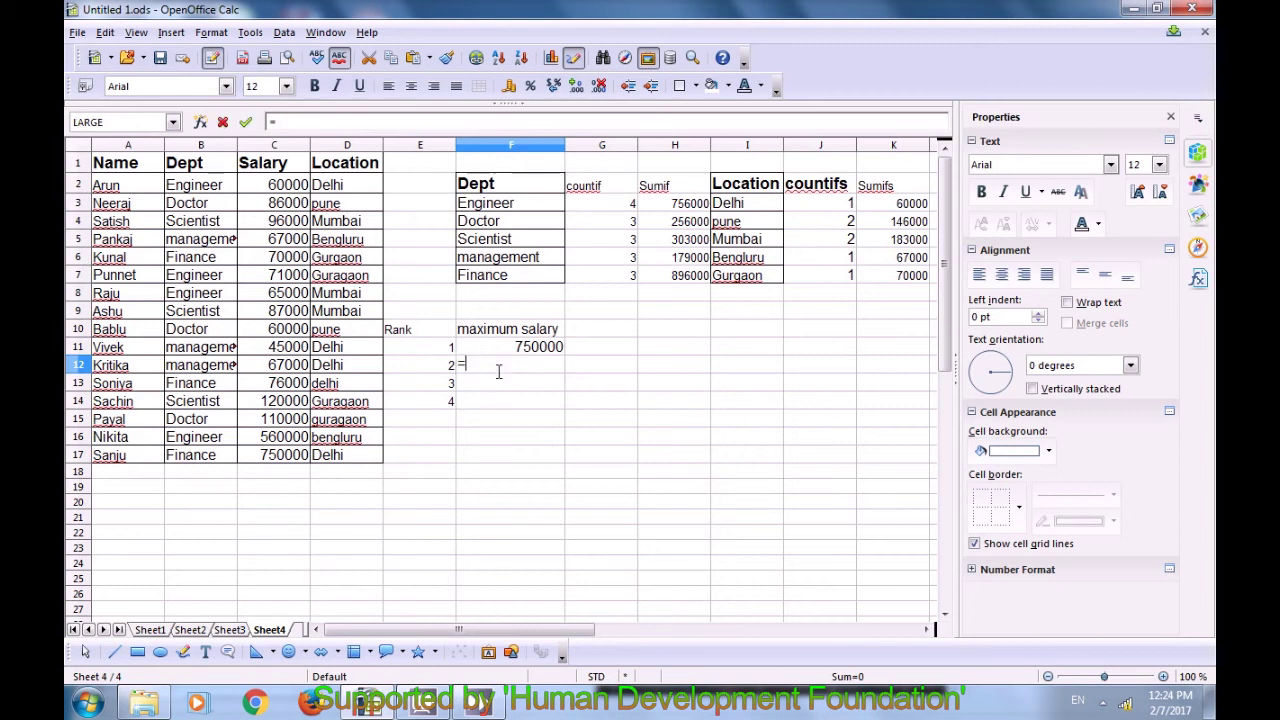
pyautogui.write('ma')
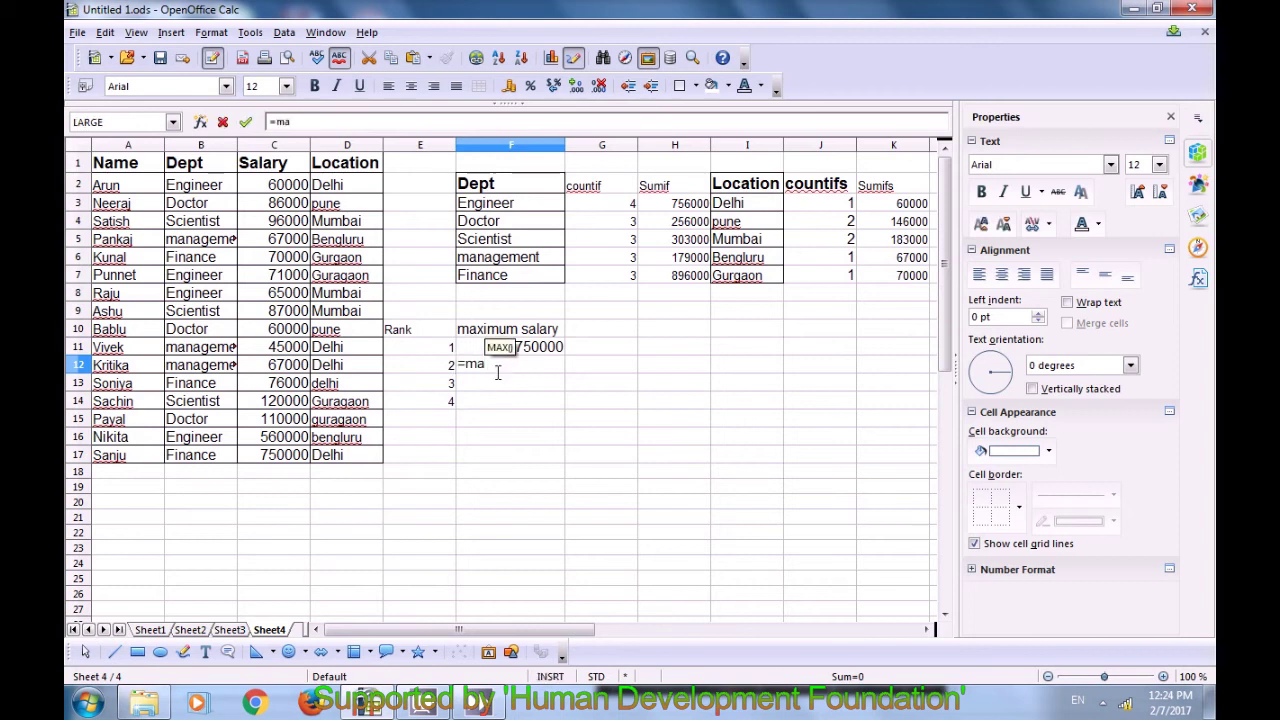
pyautogui.press('BackSpace')
pyautogui.press('BackSpace')
pyautogui.write('large')
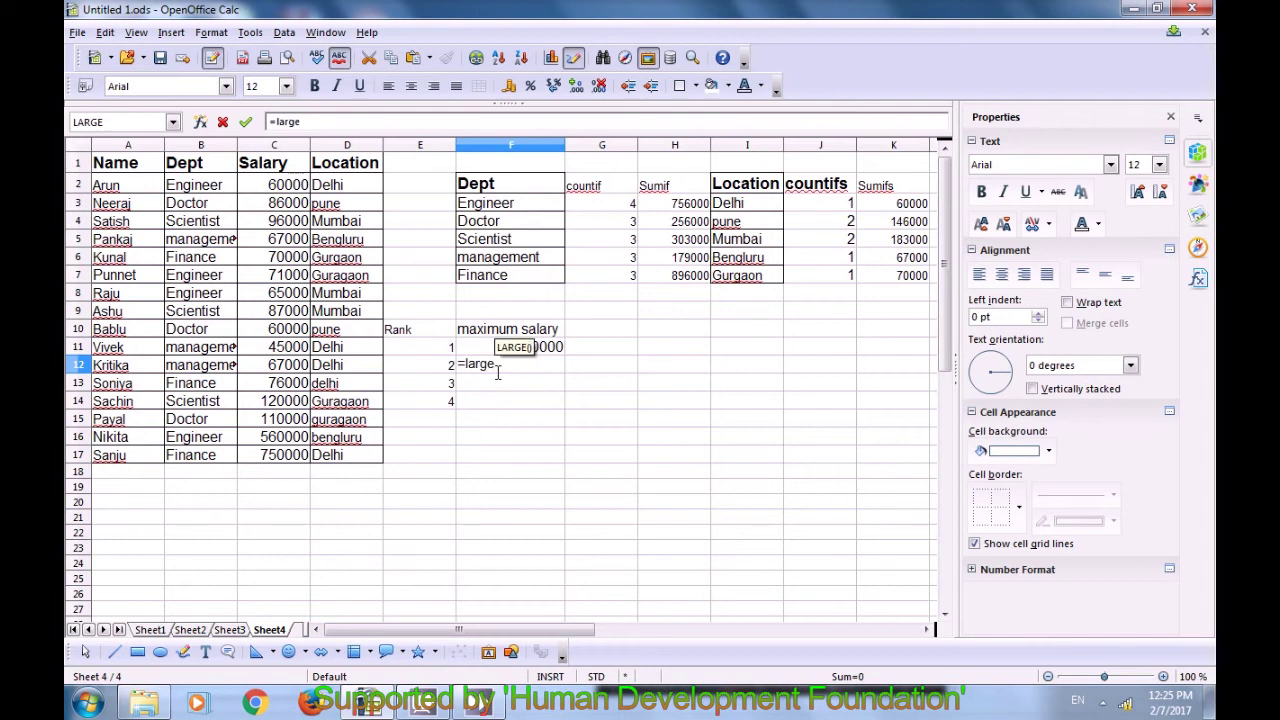
pyautogui.write('(')
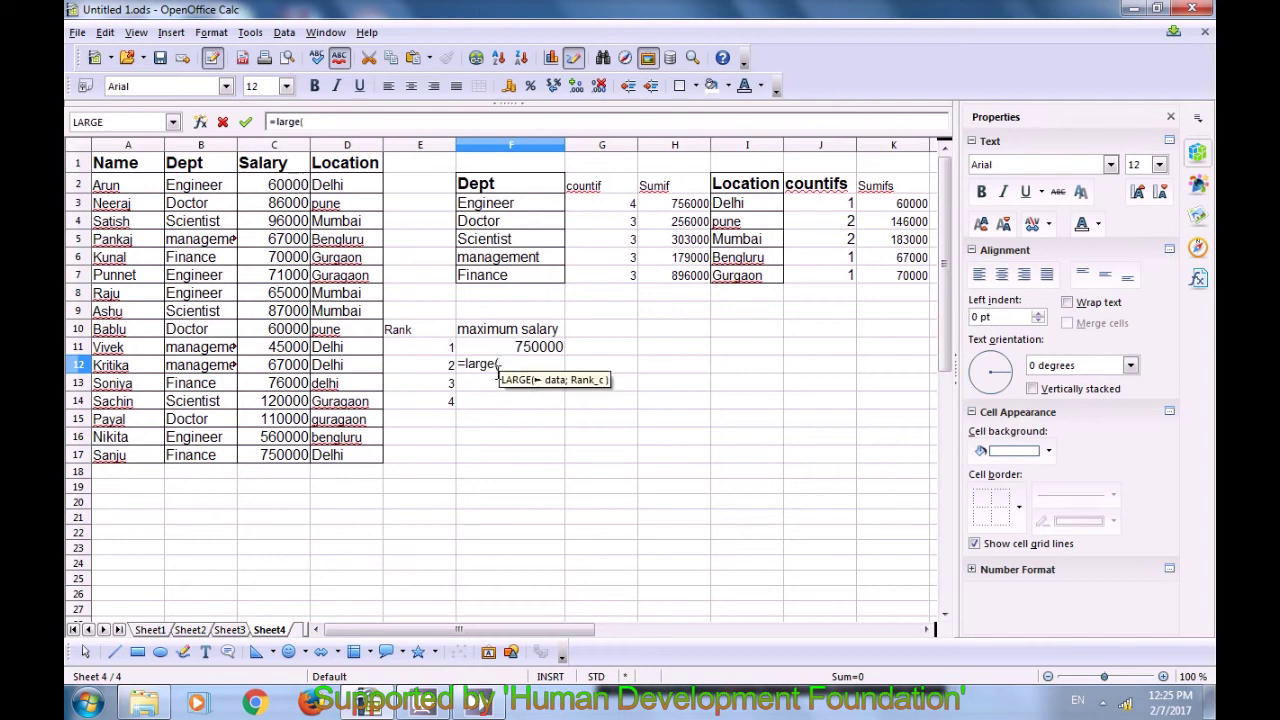
pyautogui.moveTo(283, 194); pyautogui.dragTo(310, 463)
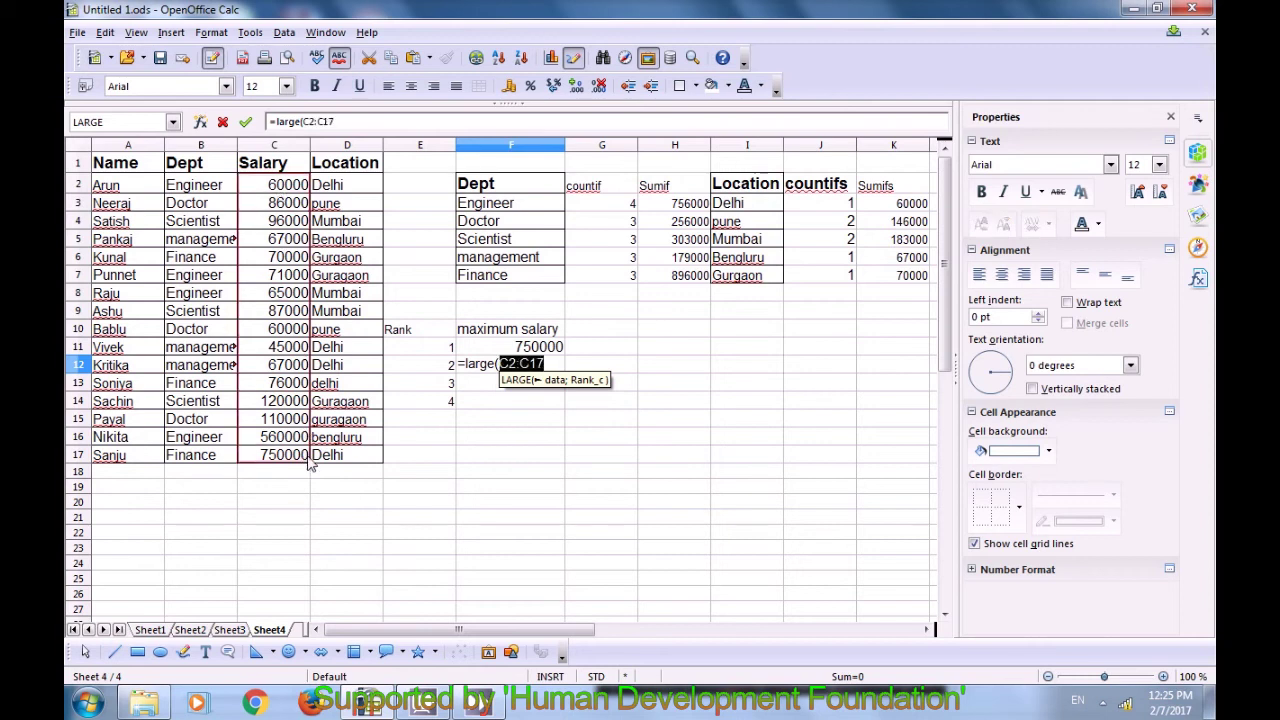
pyautogui.hotkey('shift', 'F4')
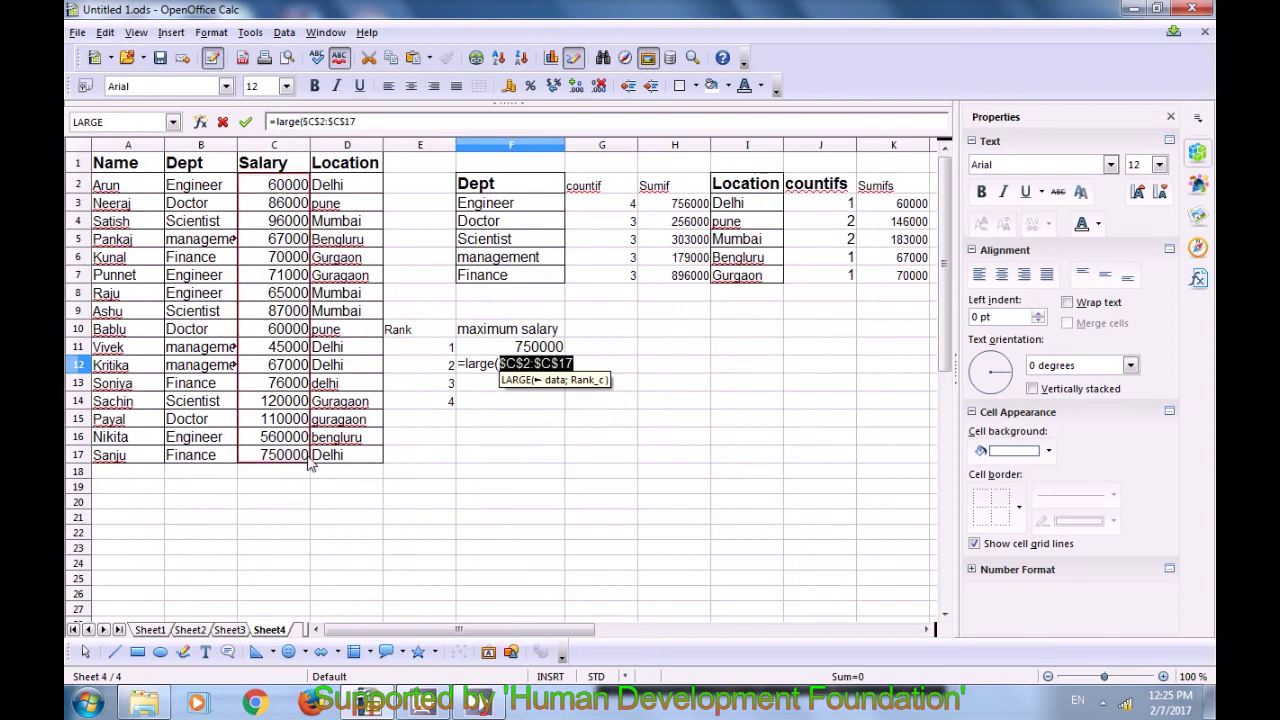
pyautogui.write(';')
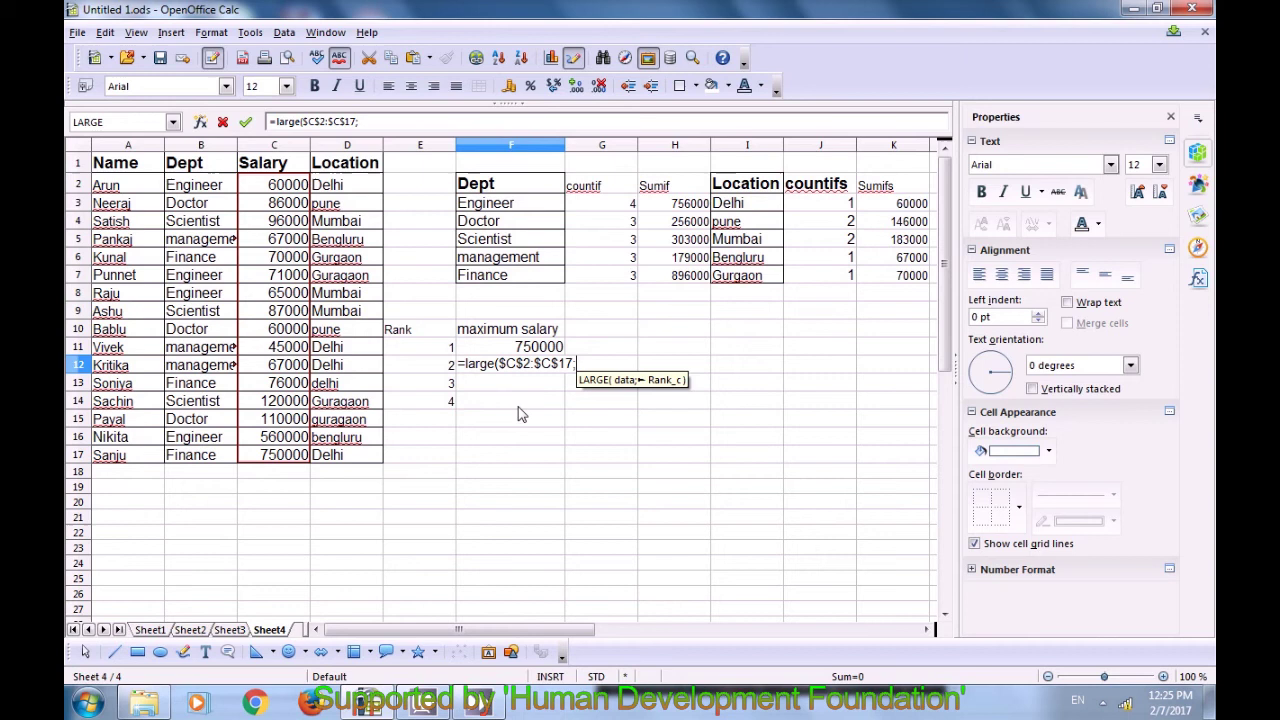
pyautogui.click(438, 368)
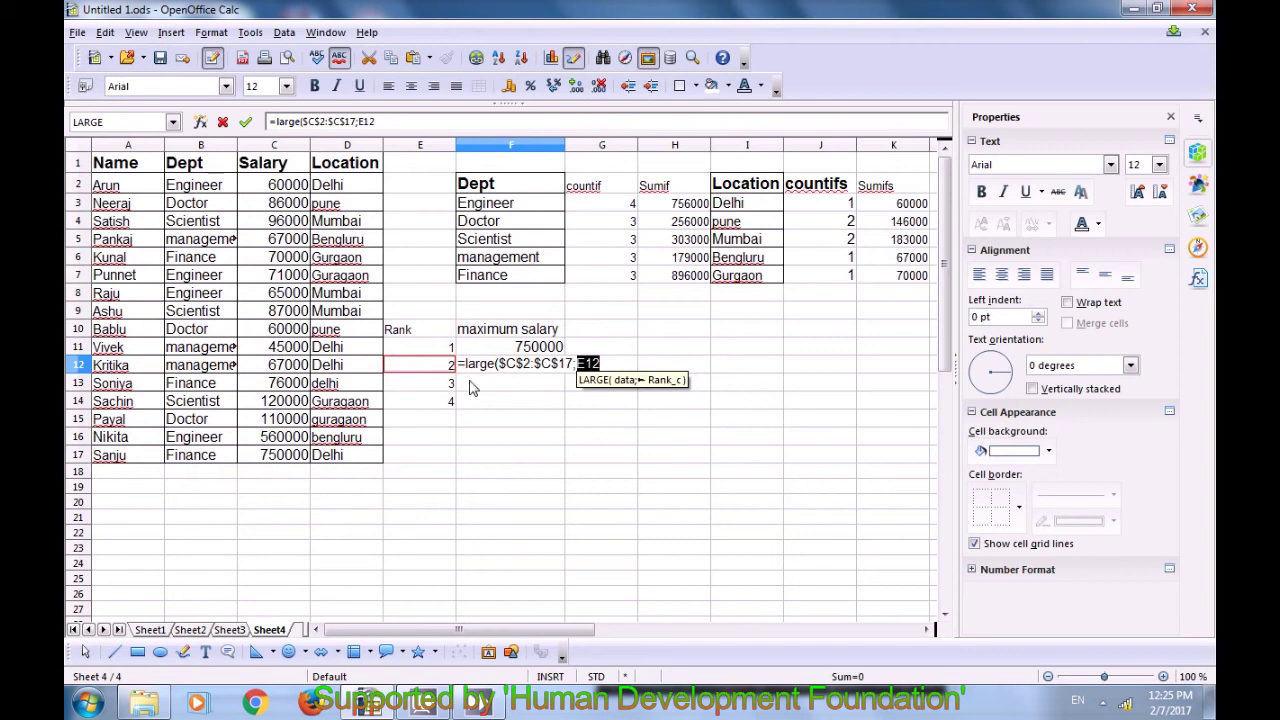
pyautogui.write(')')
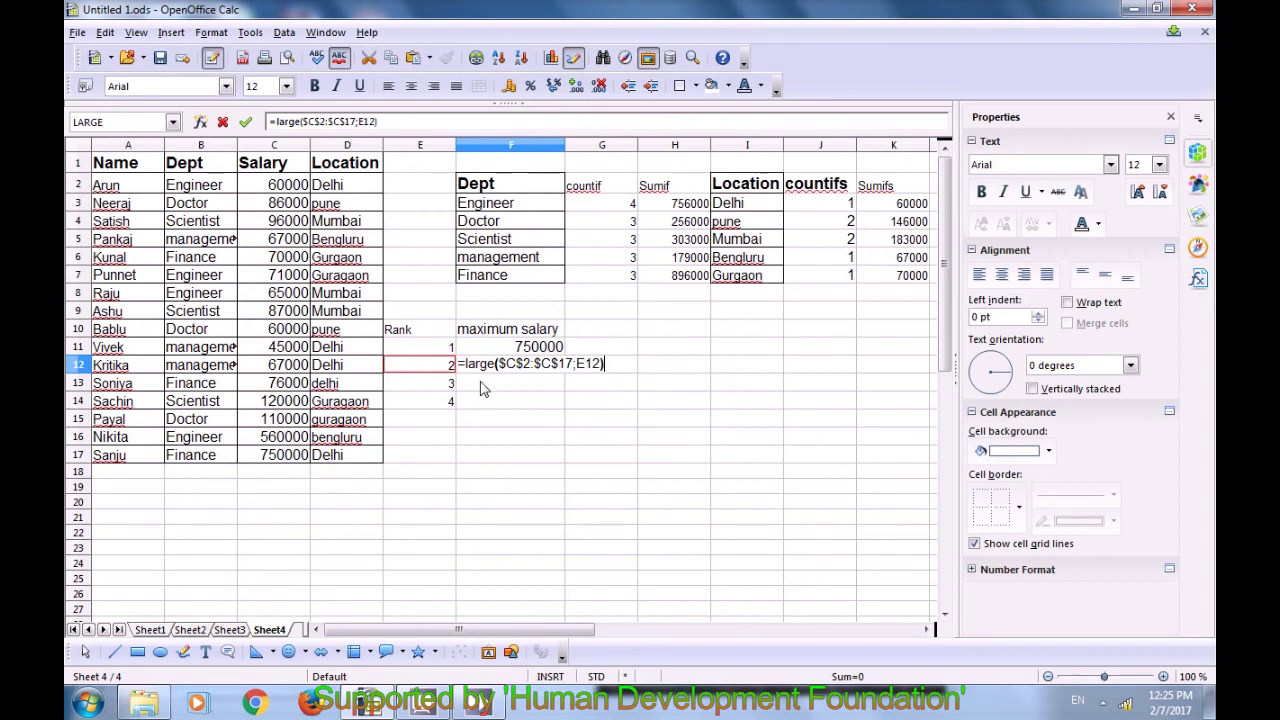
pyautogui.press('Return')
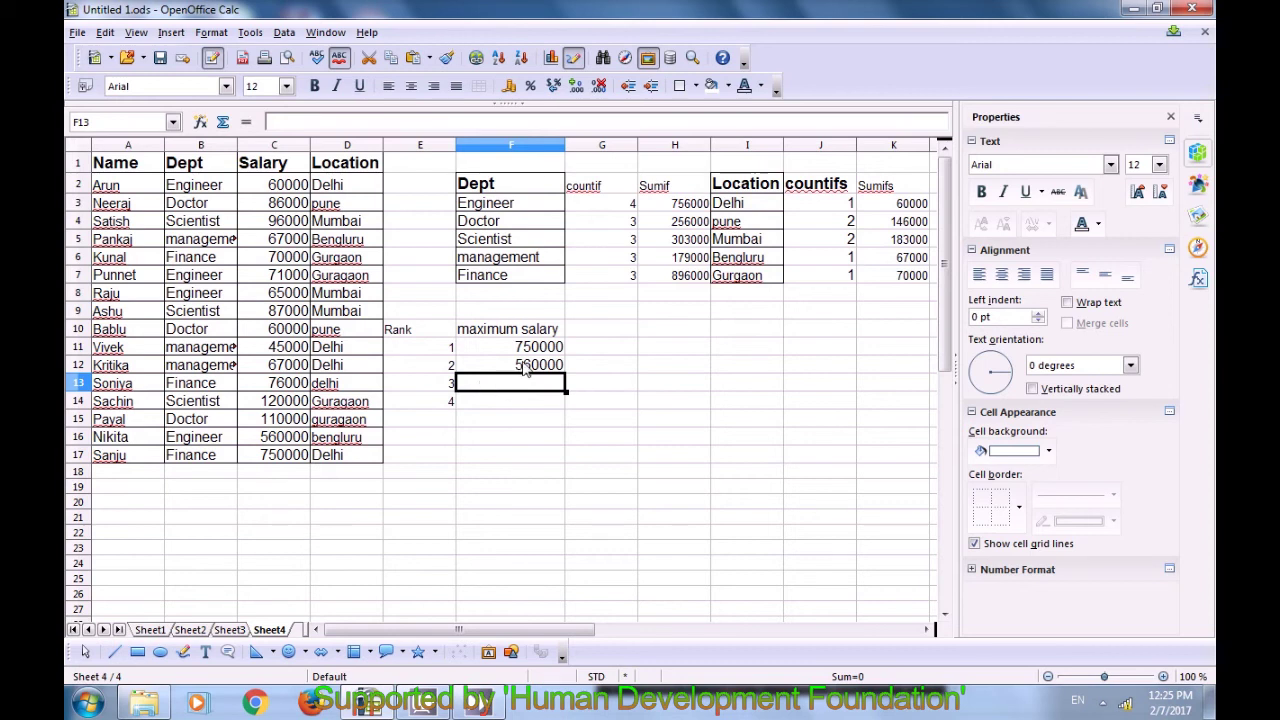
# Step: Fill the LARGE formula with the absolute range from F12 down to F14, and check the copied formulas
pyautogui.click(527, 368)
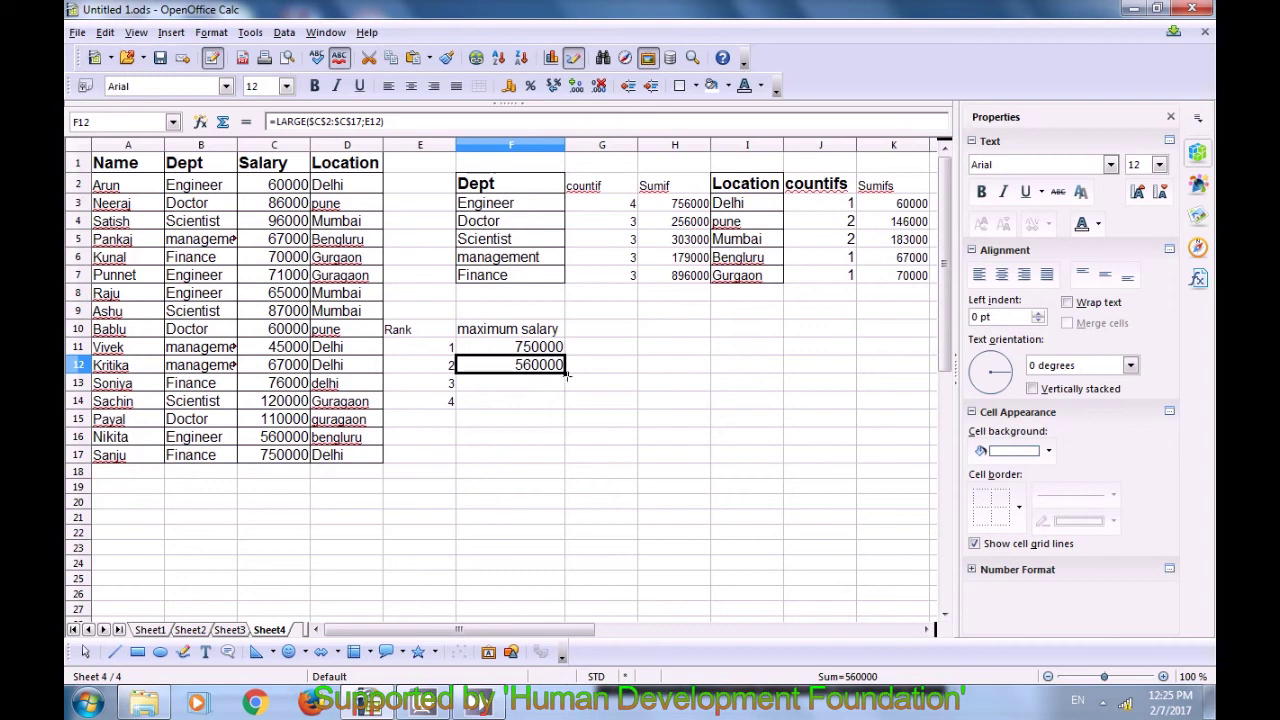
pyautogui.press('F2')
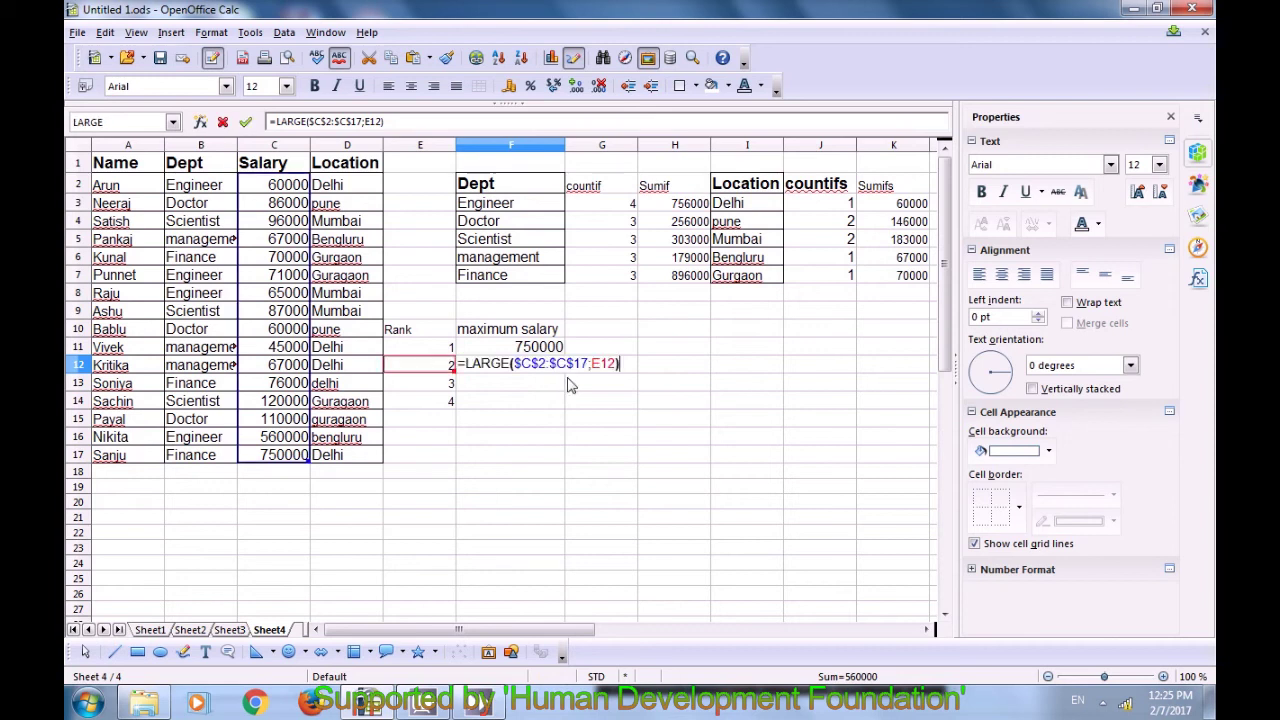
pyautogui.press('Return')
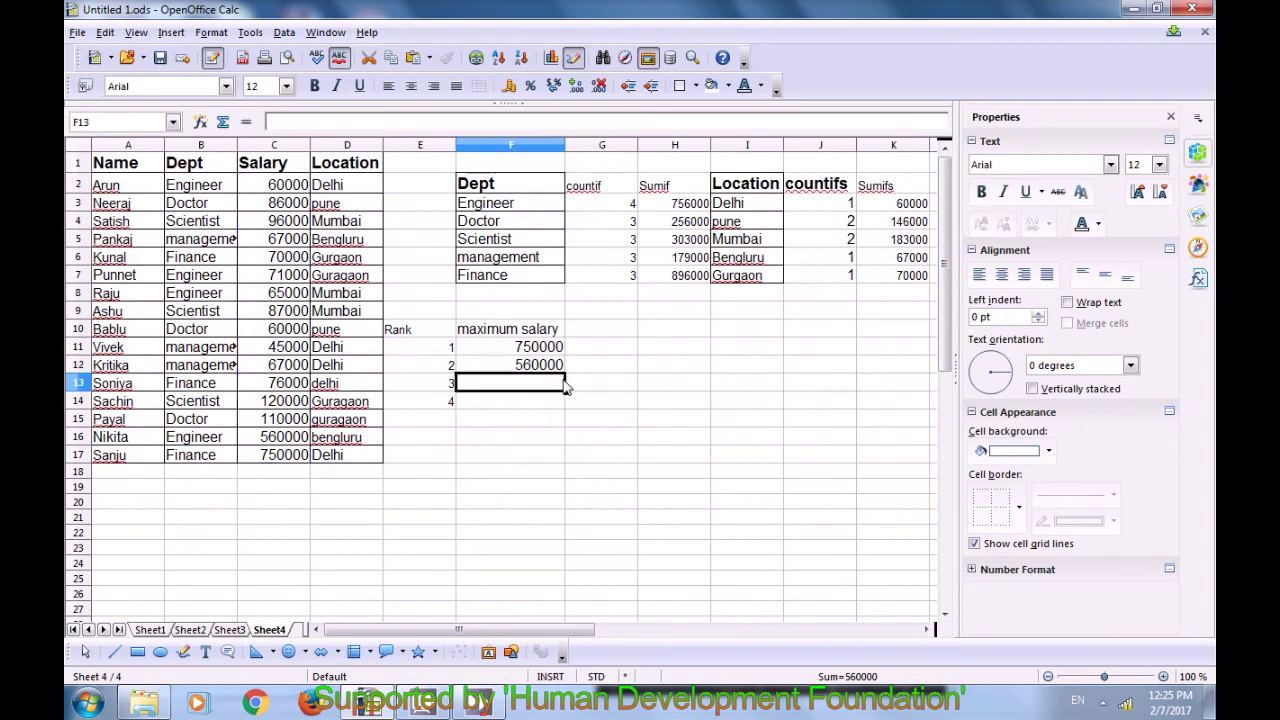
pyautogui.press('Up')
pyautogui.moveTo(565, 373); pyautogui.dragTo(563, 401)
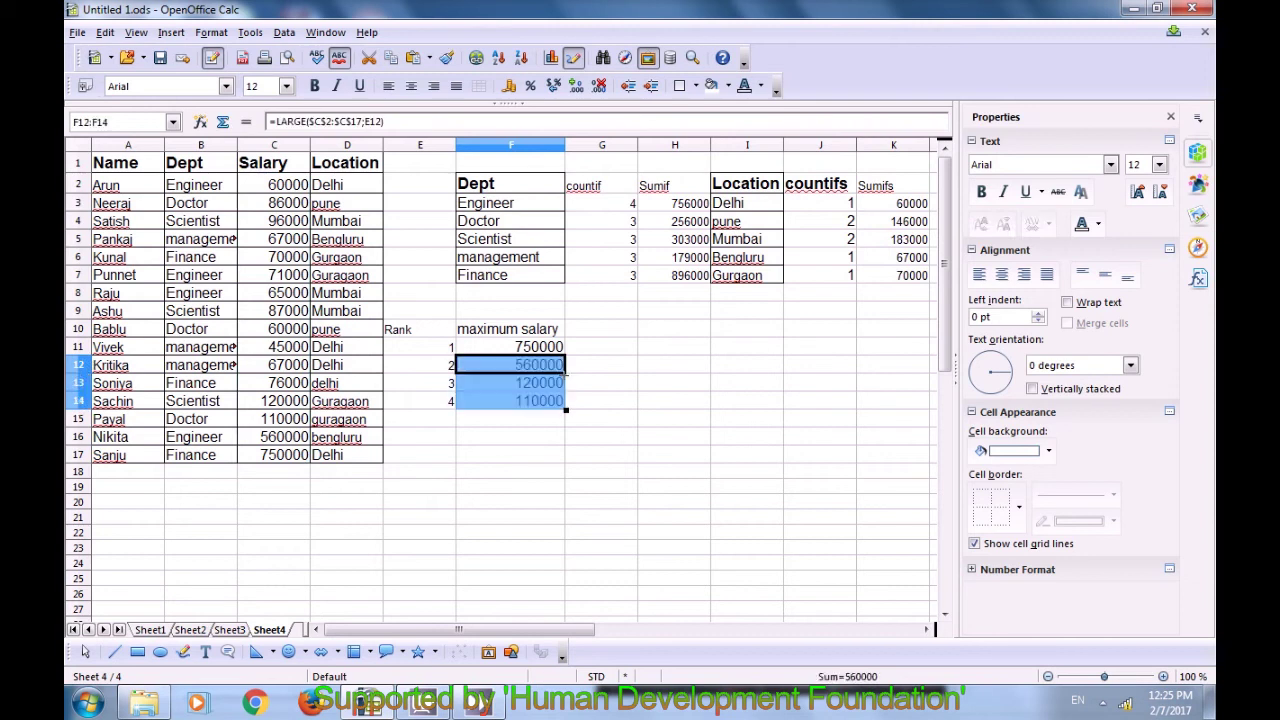
pyautogui.click(538, 438)
pyautogui.click(534, 385)
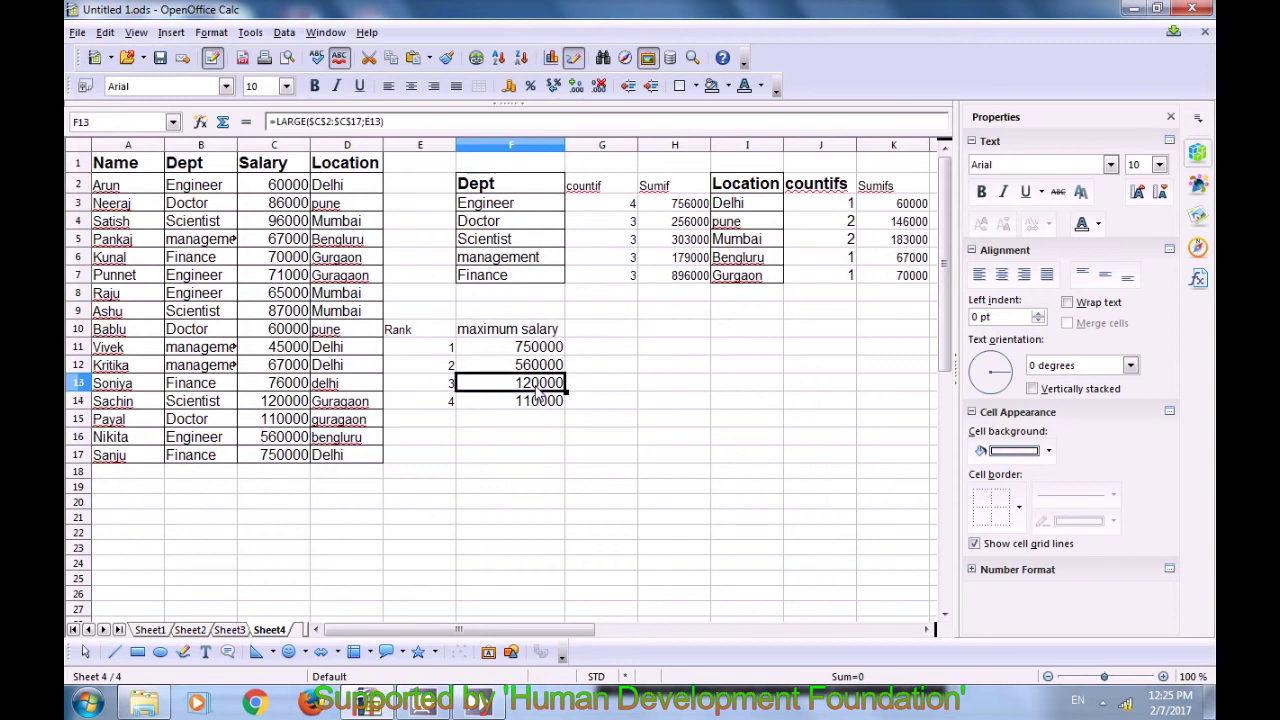
pyautogui.click(534, 405)
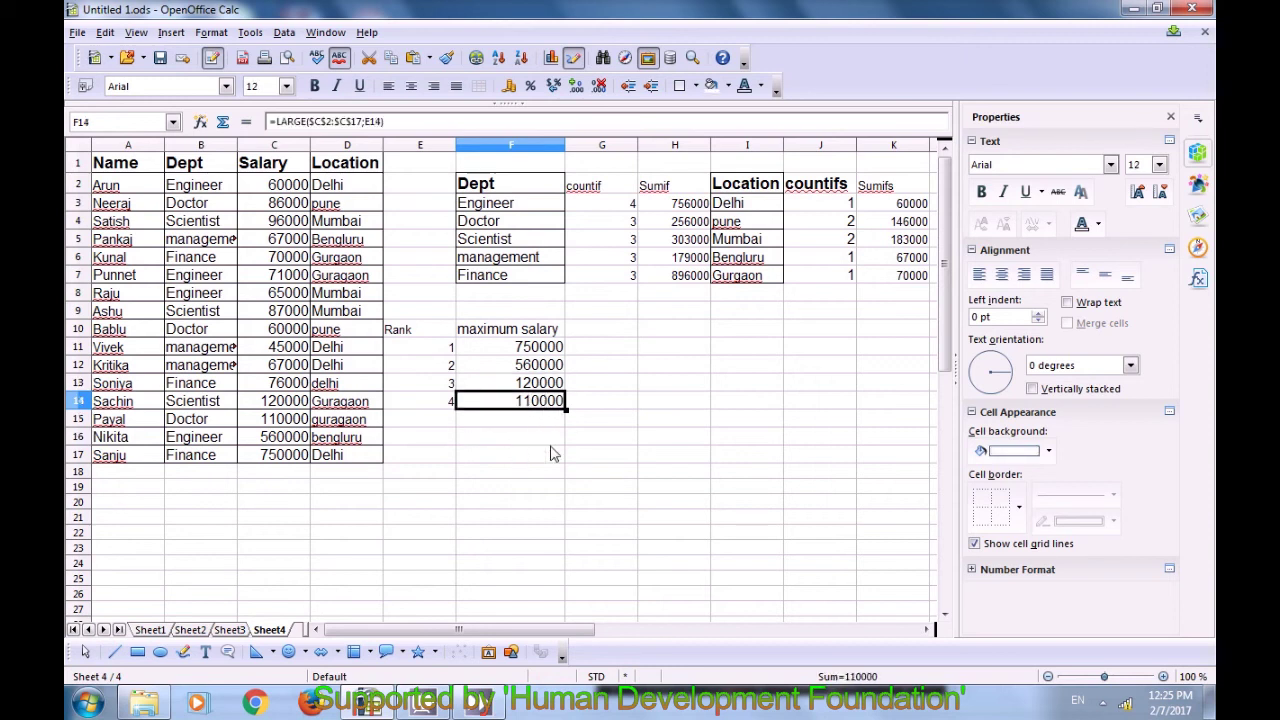
pyautogui.click(534, 442)
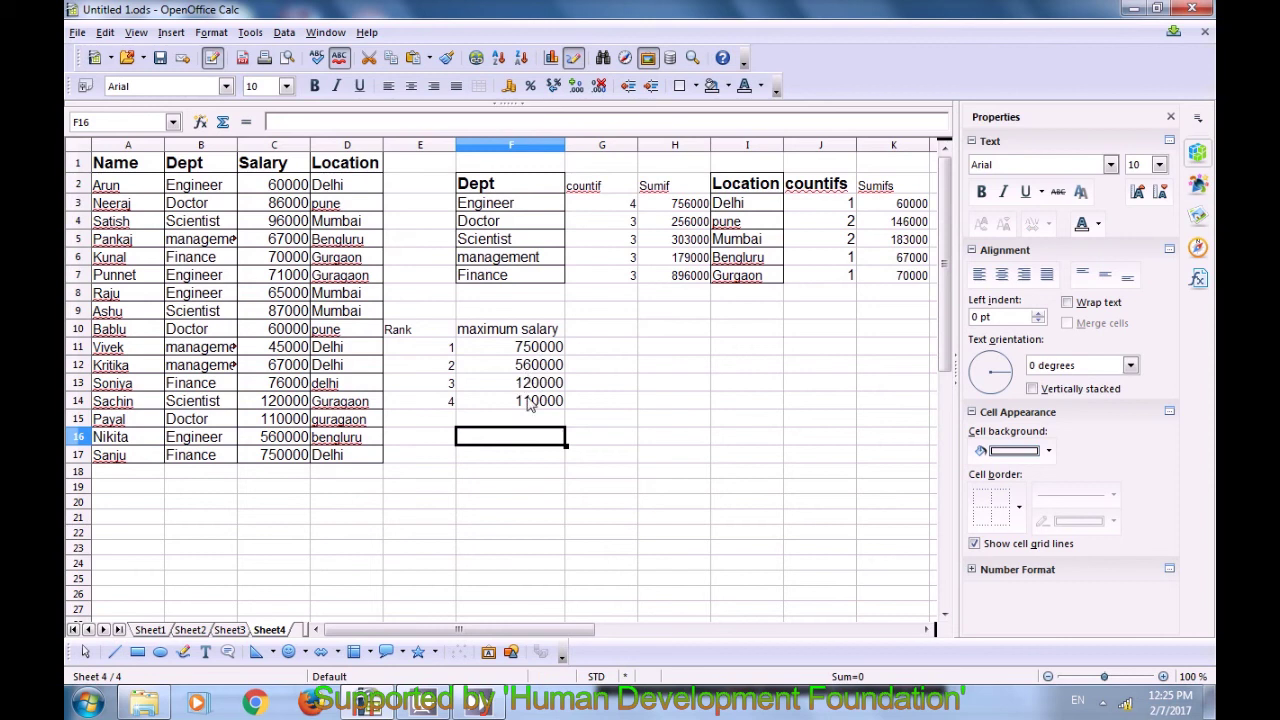
pyautogui.click(506, 462)
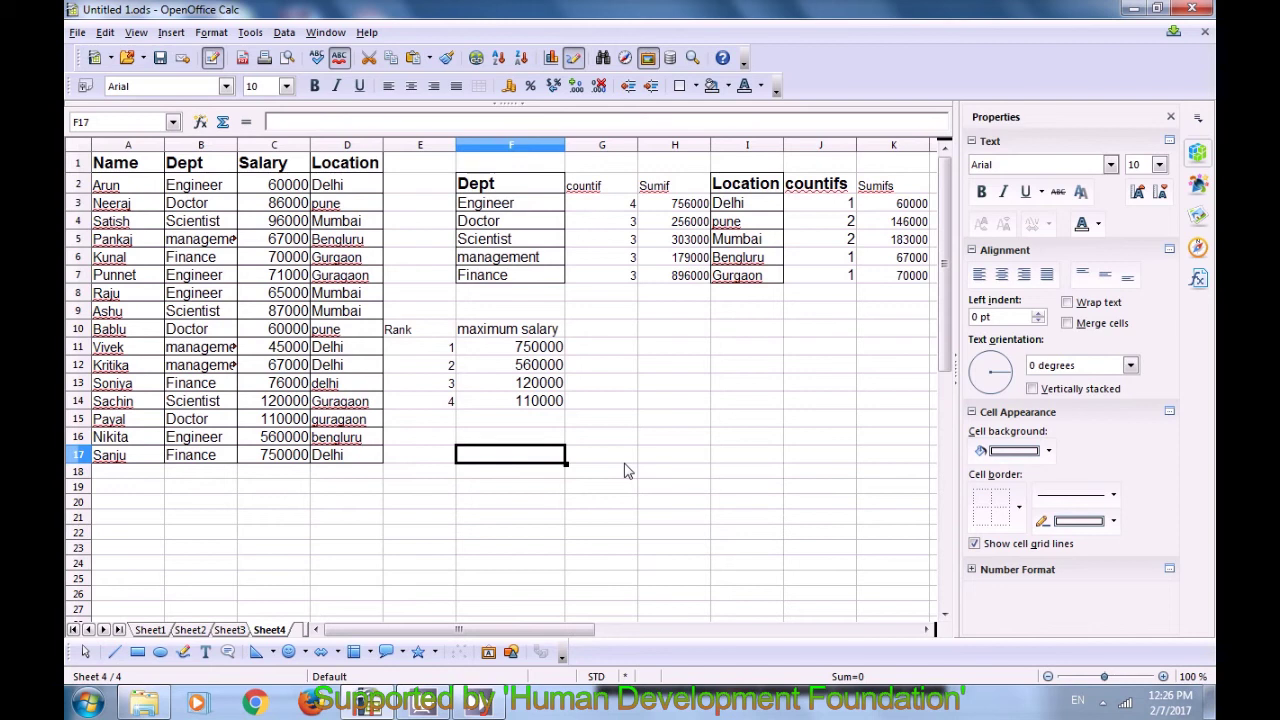
# Step: Enter the heading Minimum salary in H10 and widen column H to fit it
pyautogui.click(602, 331)
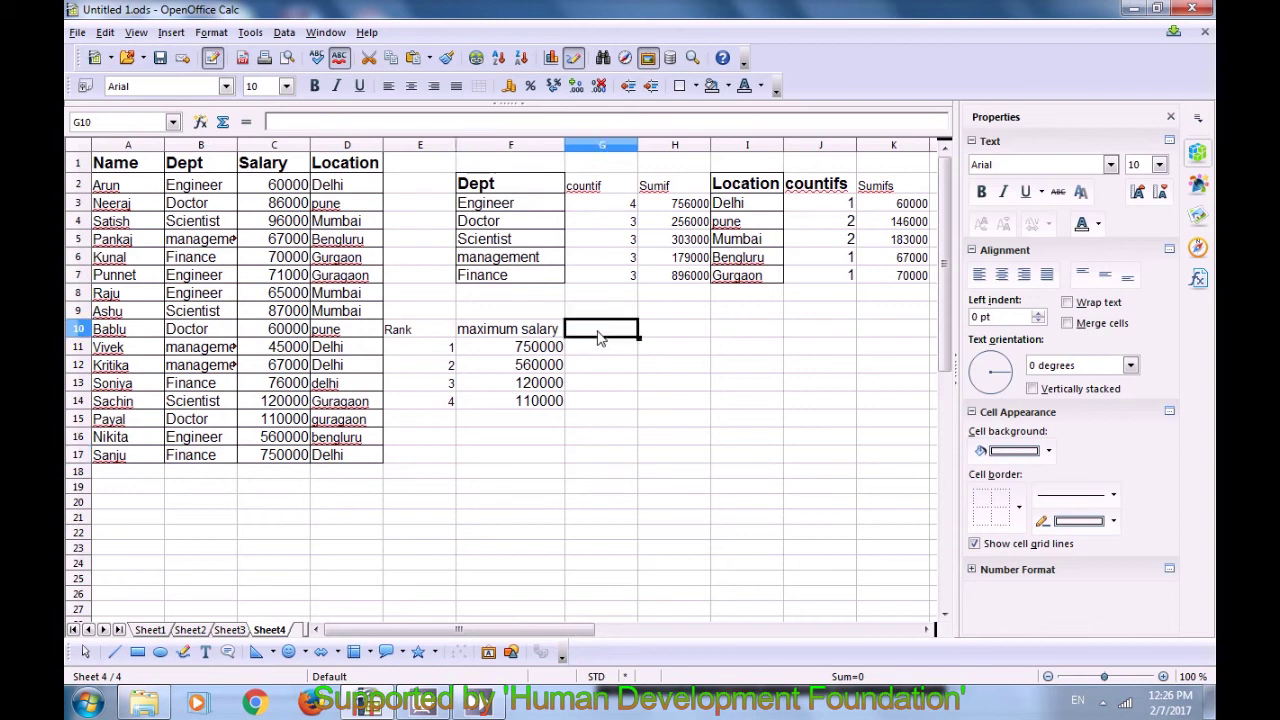
pyautogui.click(671, 338)
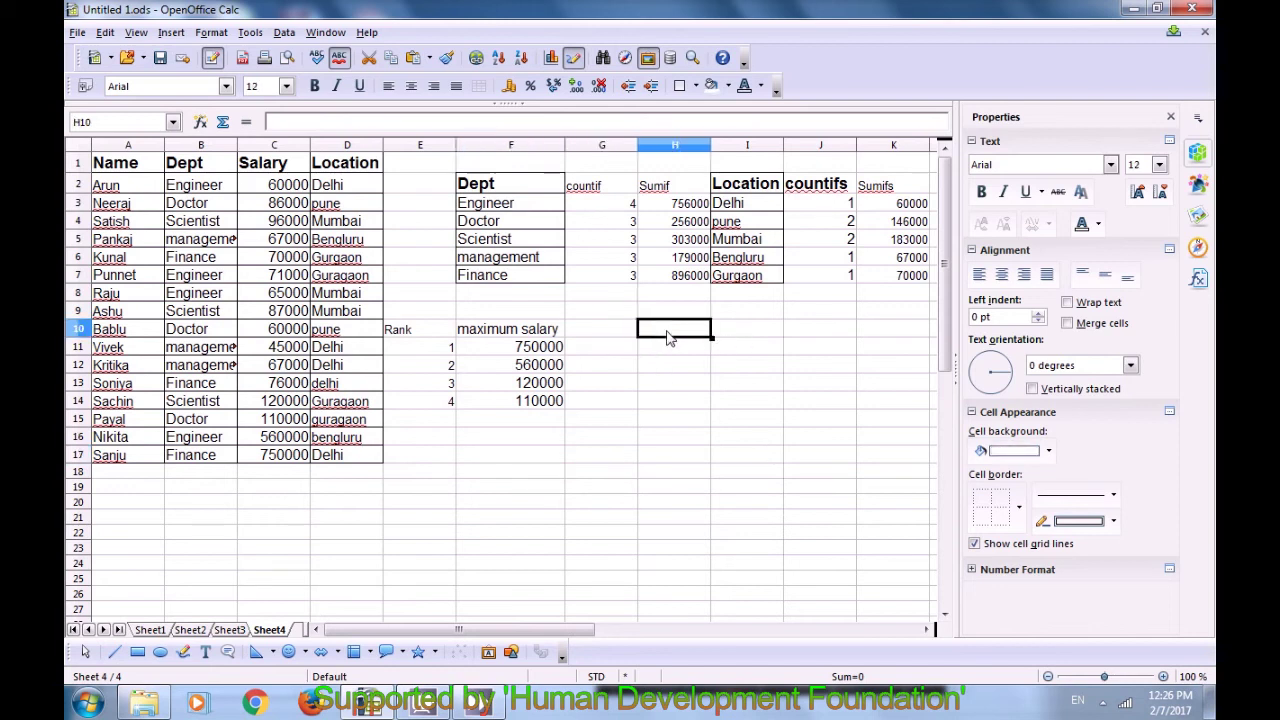
pyautogui.write('Minim')
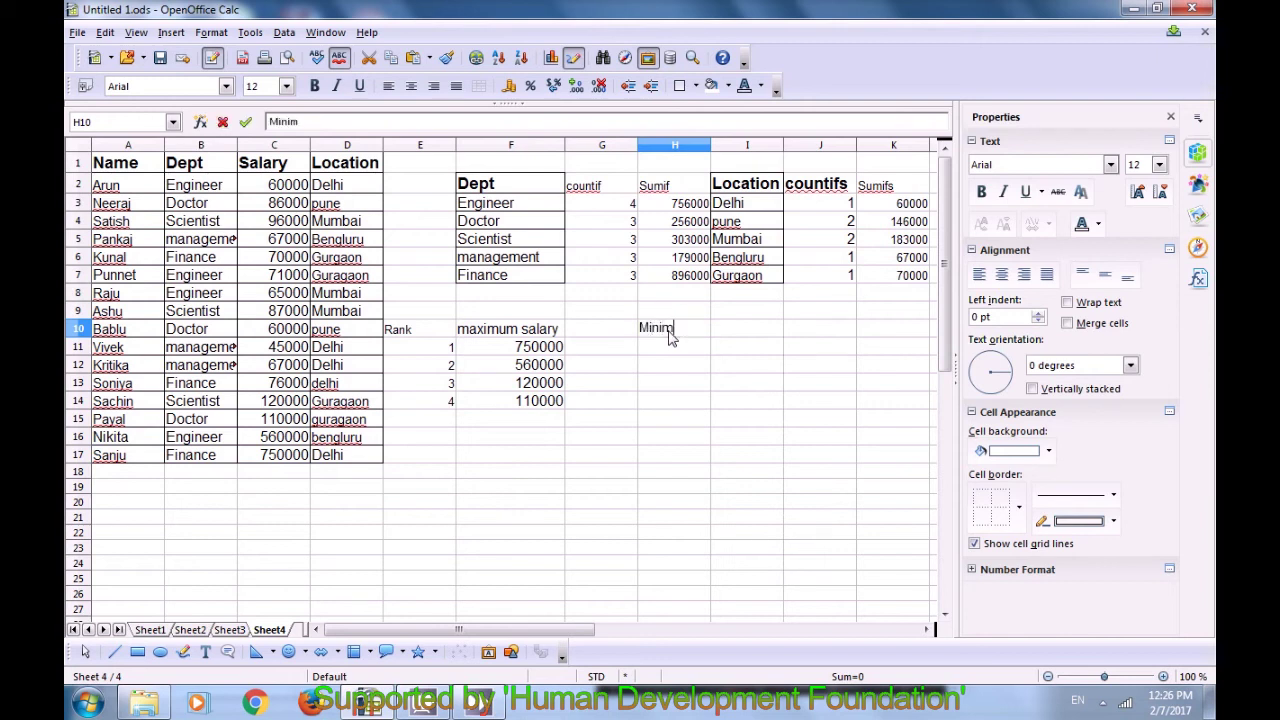
pyautogui.write('um salary')
pyautogui.click(681, 390)
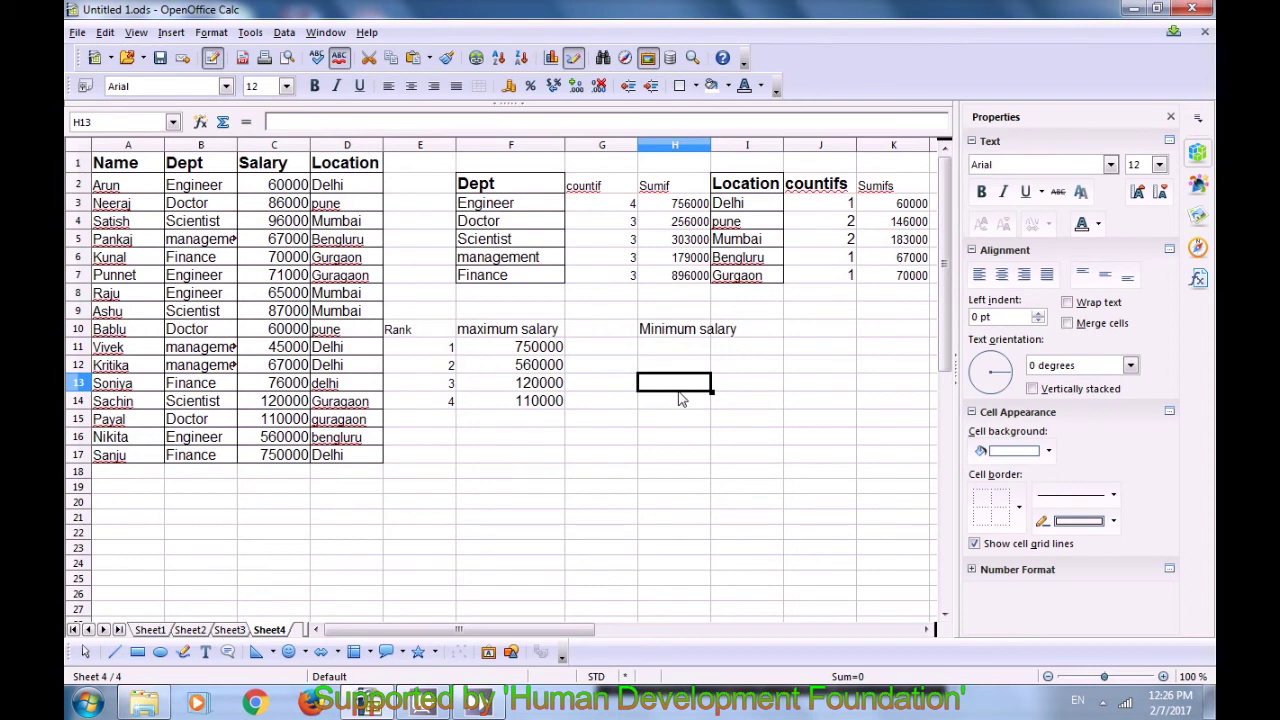
pyautogui.click(700, 330)
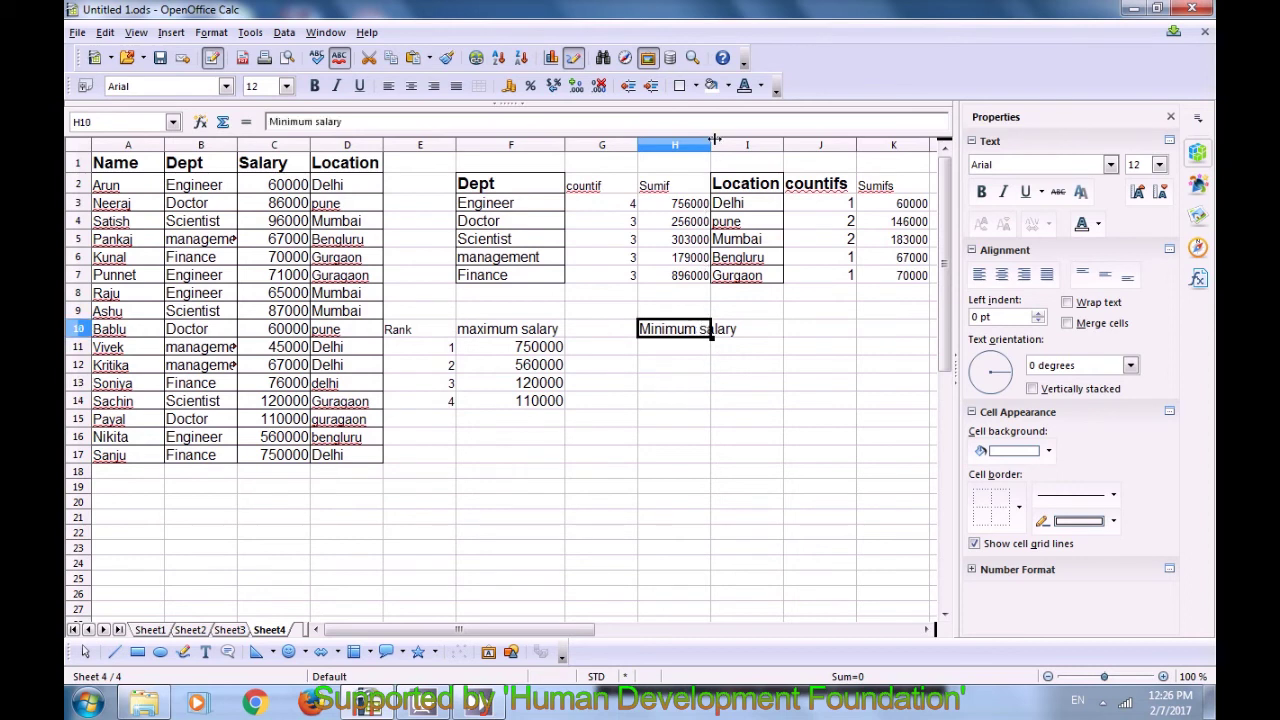
pyautogui.moveTo(711, 145); pyautogui.dragTo(748, 145)
# Step: Enter =MIN(C2:C17) in H11 to find the lowest salary, and compare it with the Salary column
pyautogui.click(703, 350)
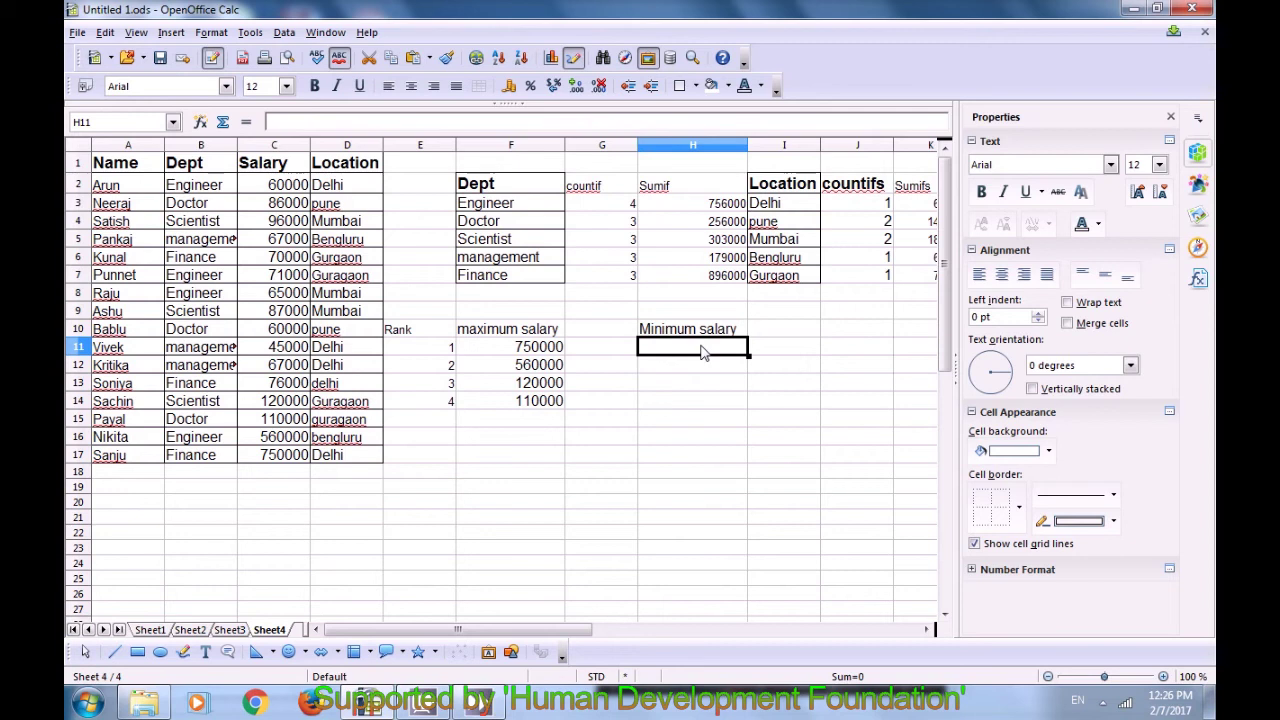
pyautogui.write('=min')
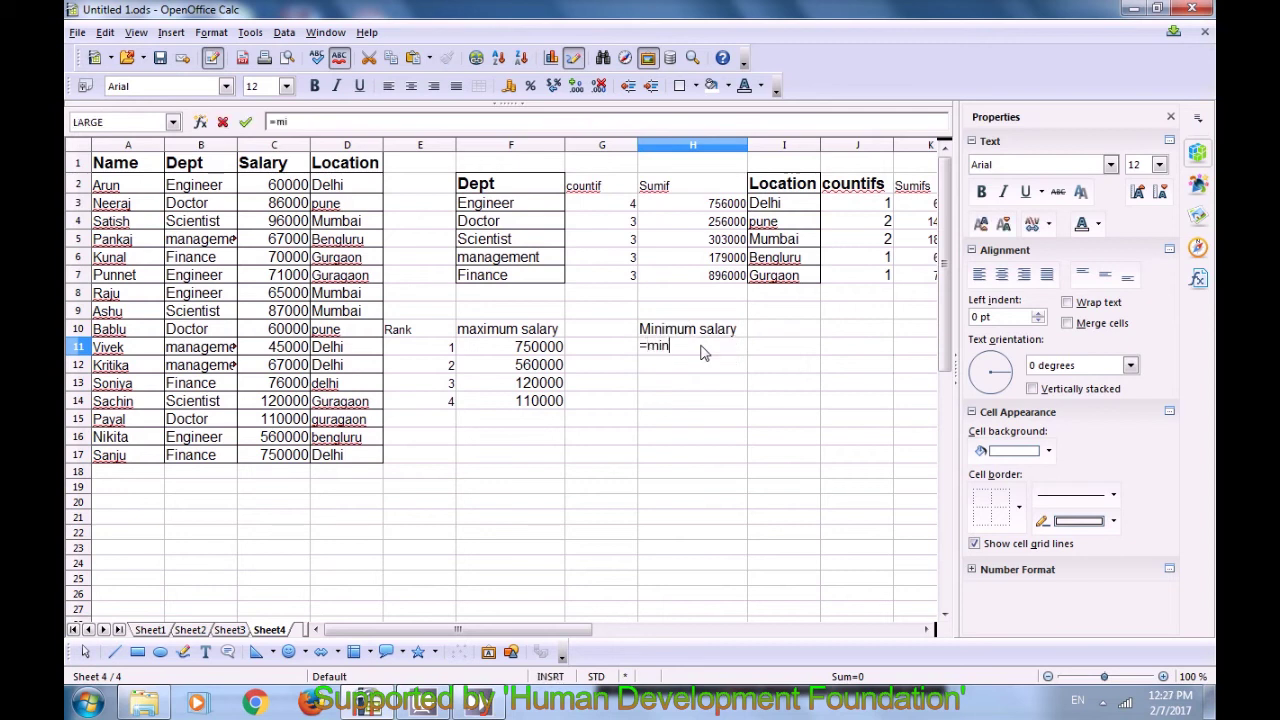
pyautogui.write('(')
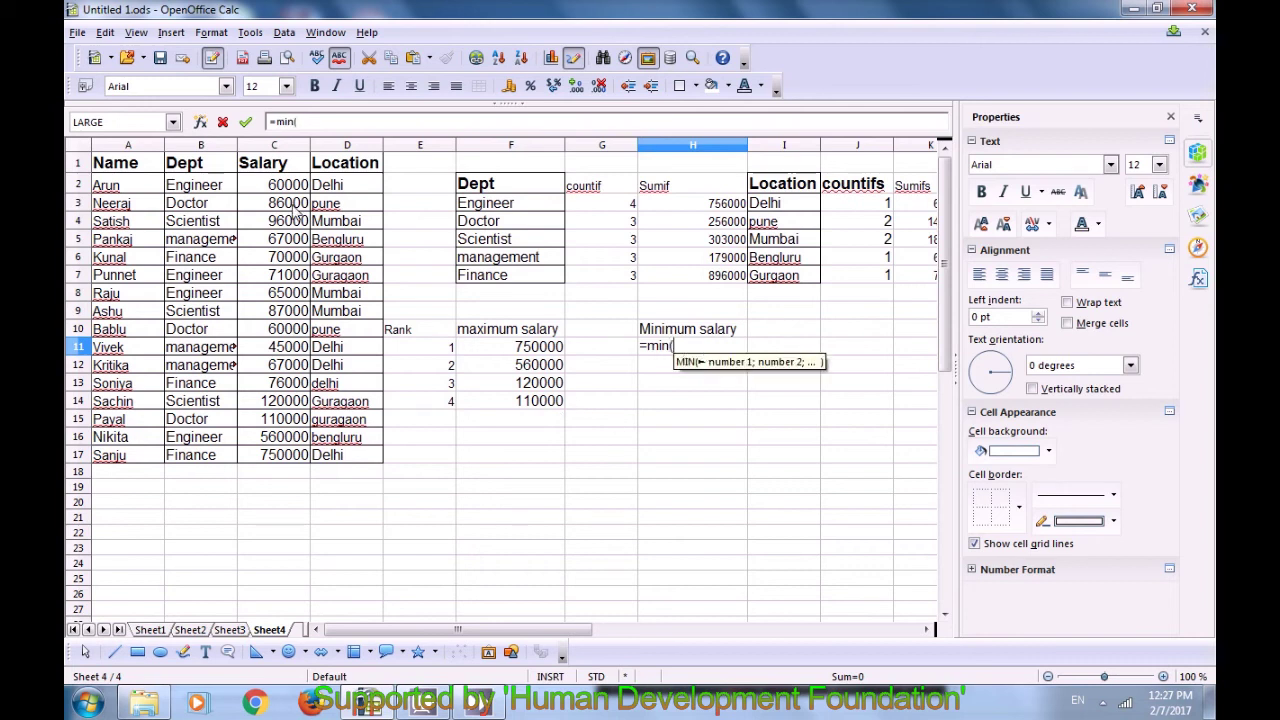
pyautogui.moveTo(278, 187); pyautogui.dragTo(261, 457)
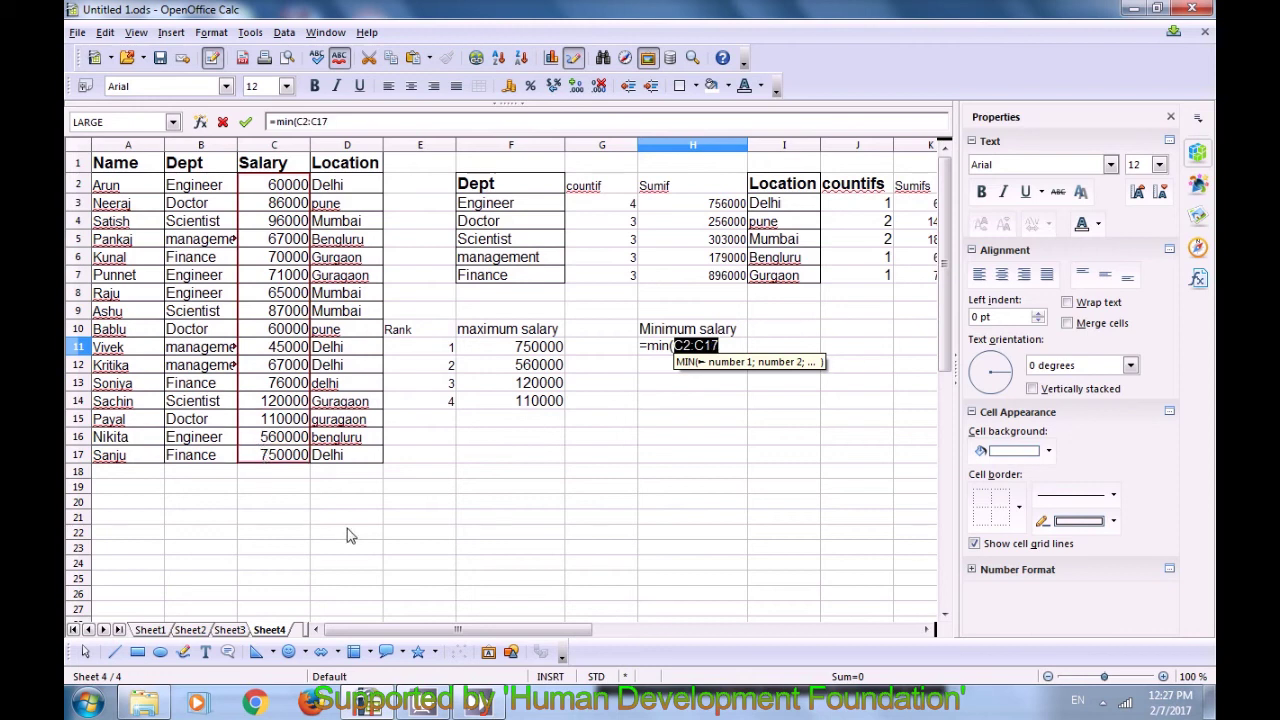
pyautogui.write(')')
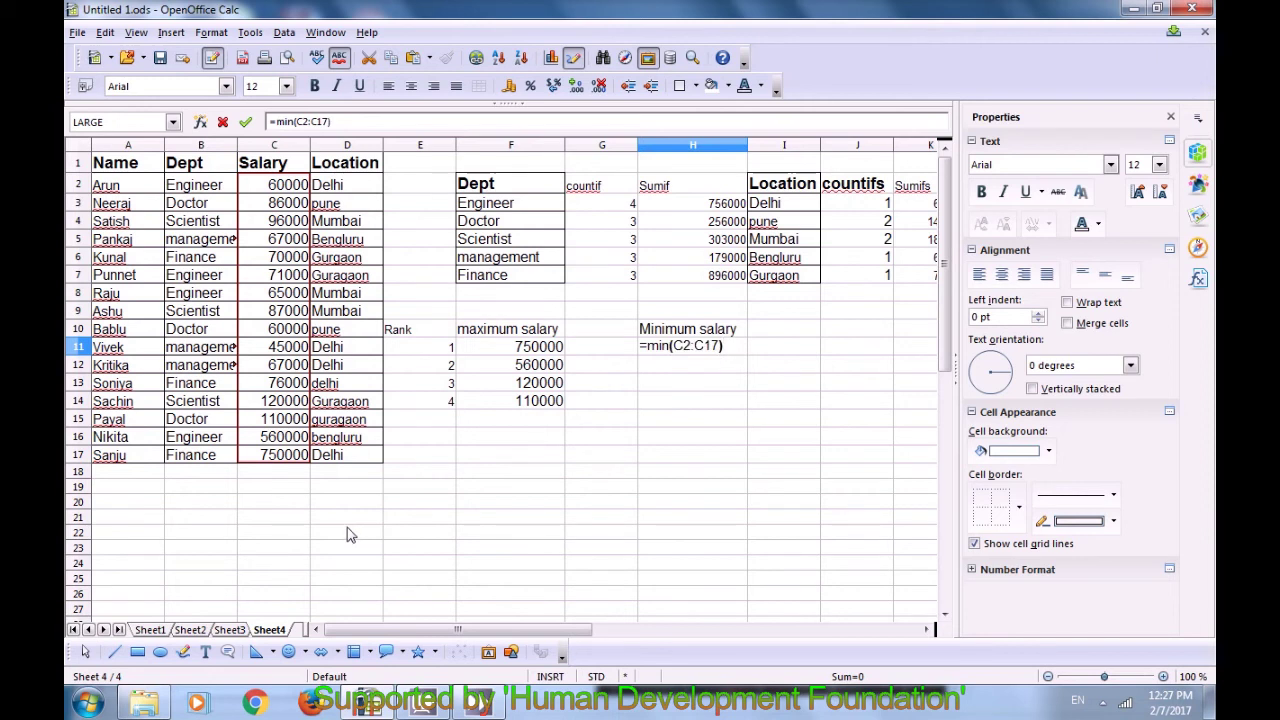
pyautogui.press('Return')
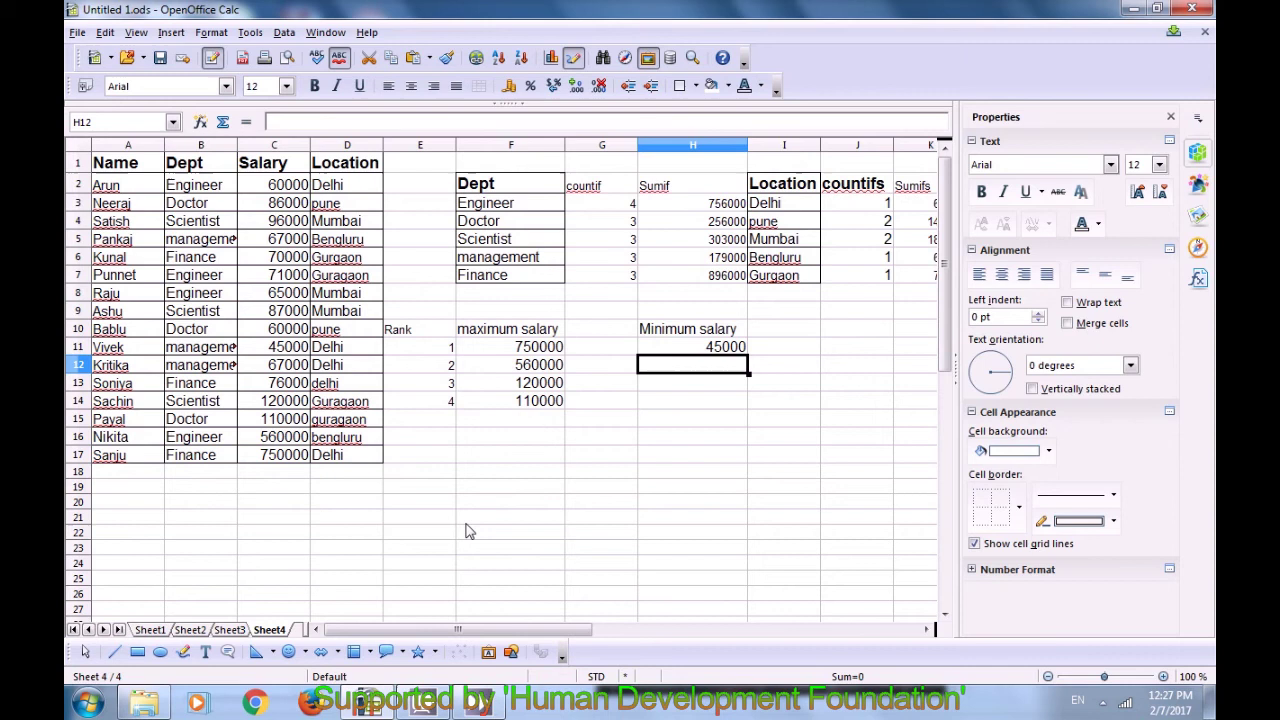
pyautogui.click(708, 350)
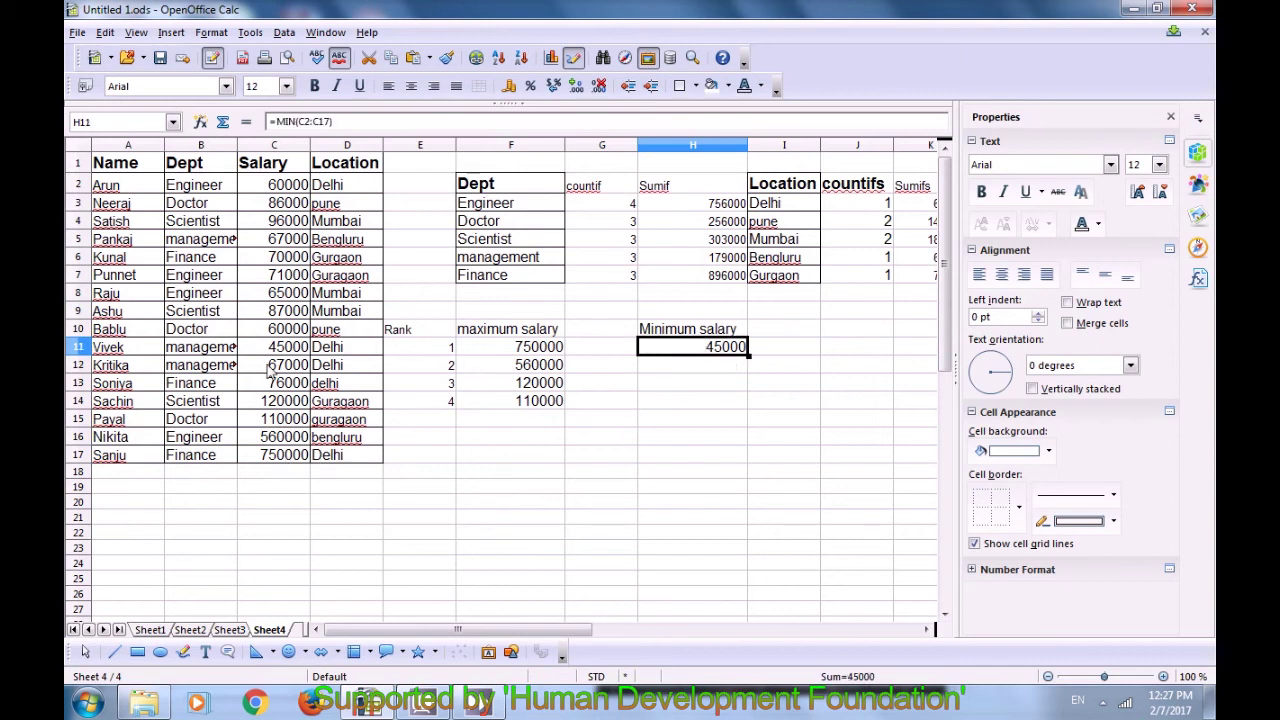
pyautogui.click(286, 348)
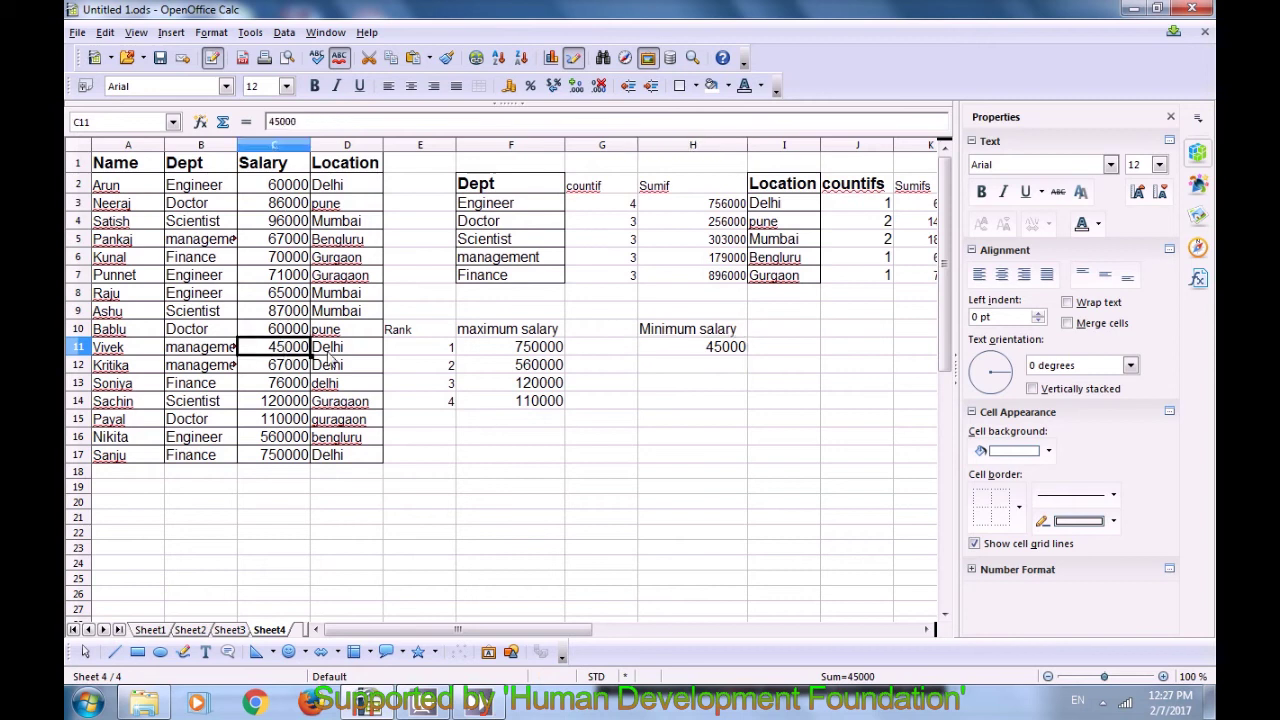
# Step: Enter =SMALL(C2:C17;E12) in H12 to find the second-lowest salary, taking the rank from E12
pyautogui.click(673, 372)
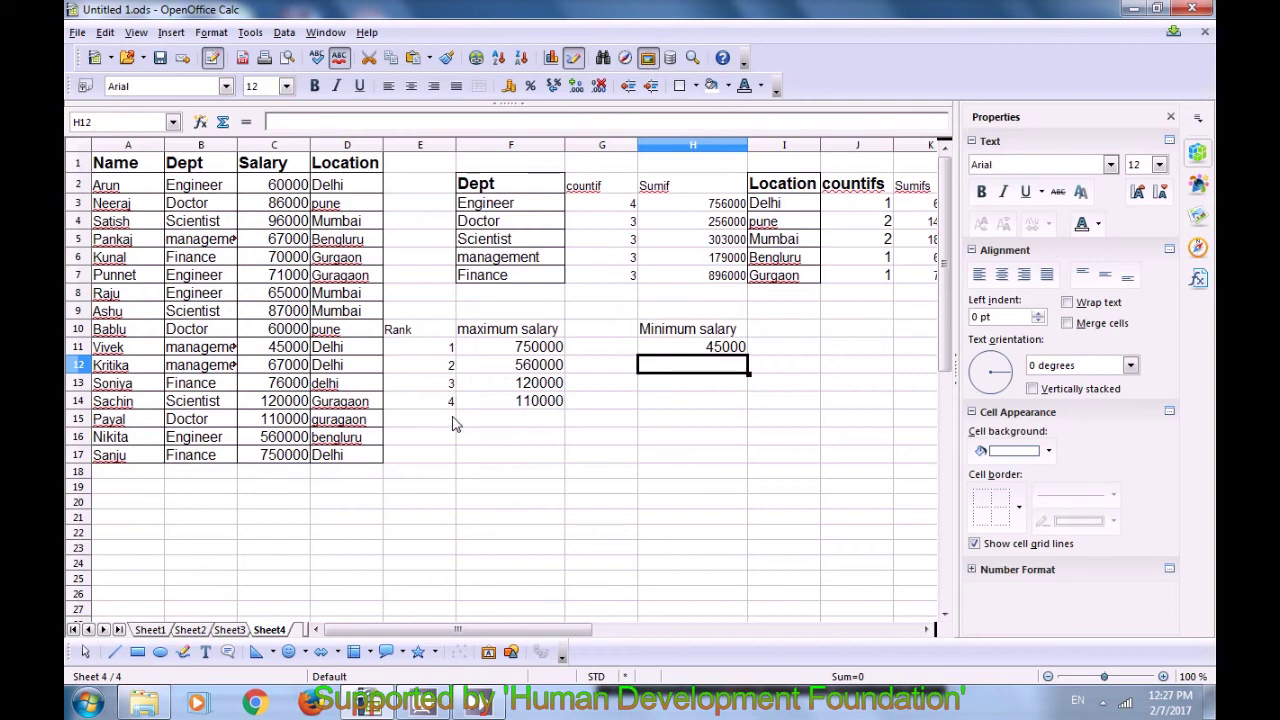
pyautogui.write('=')
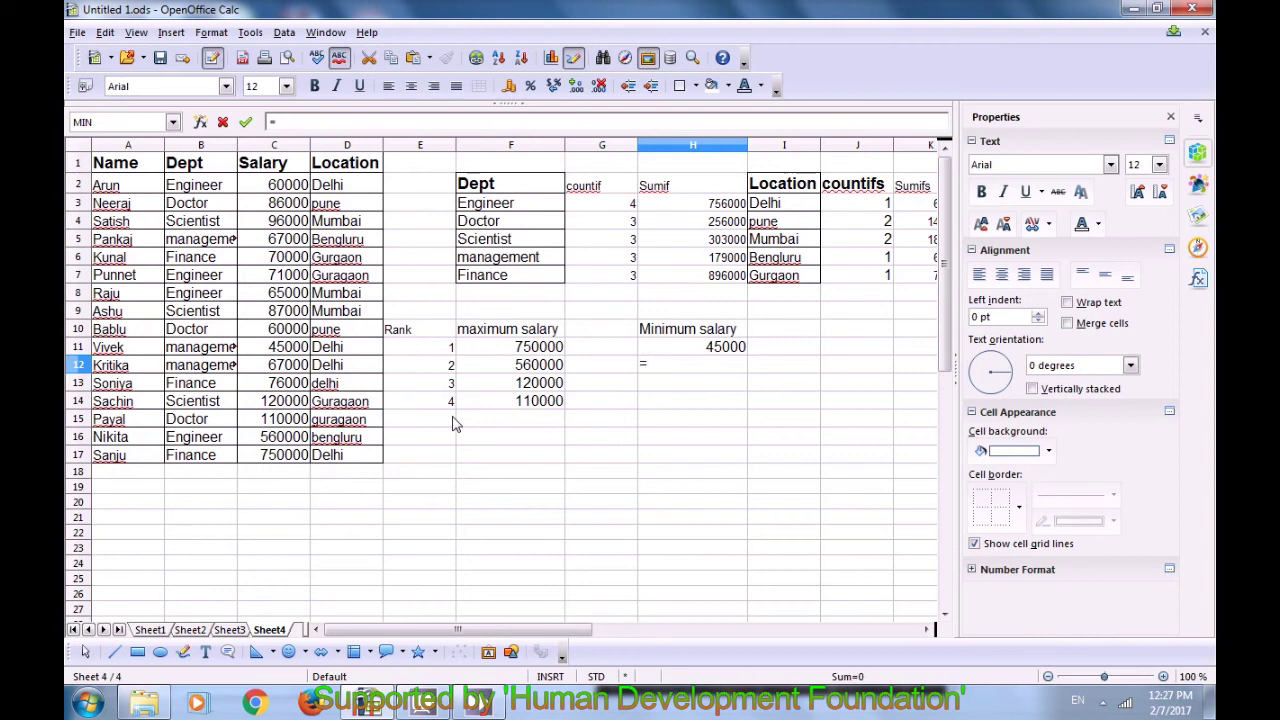
pyautogui.write('small(')
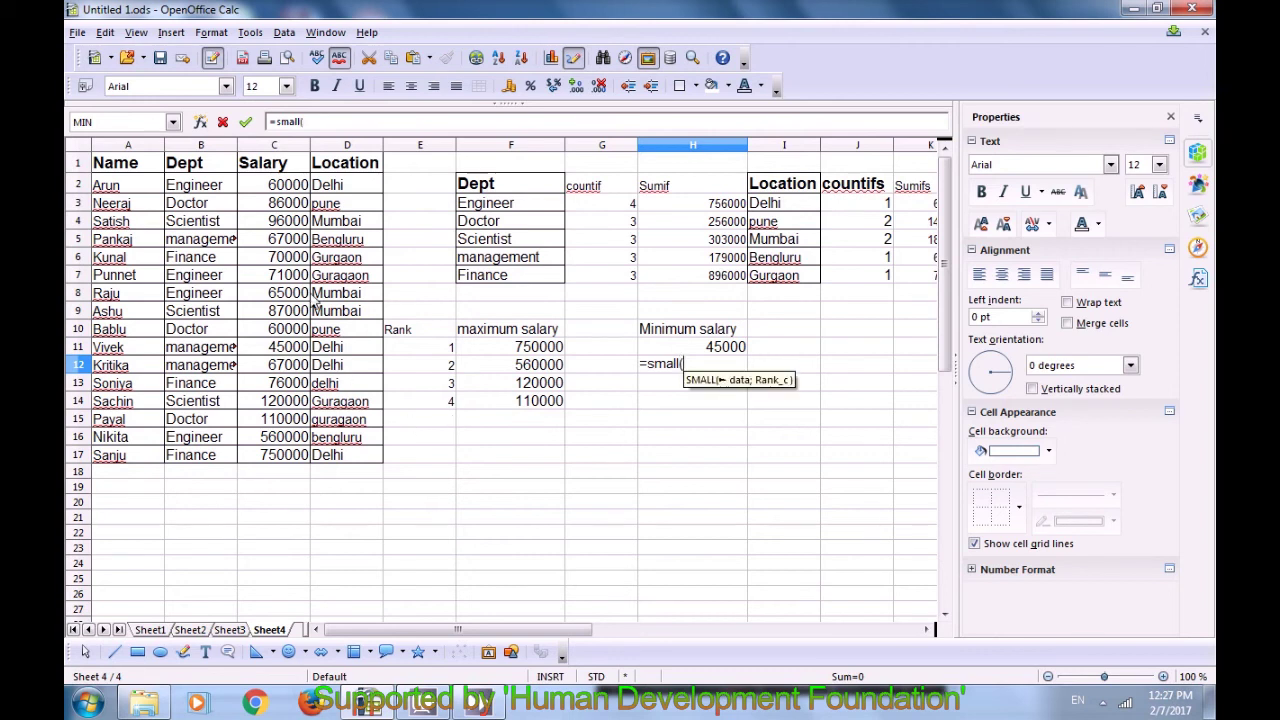
pyautogui.click(283, 188)
pyautogui.moveTo(281, 232); pyautogui.dragTo(258, 472)
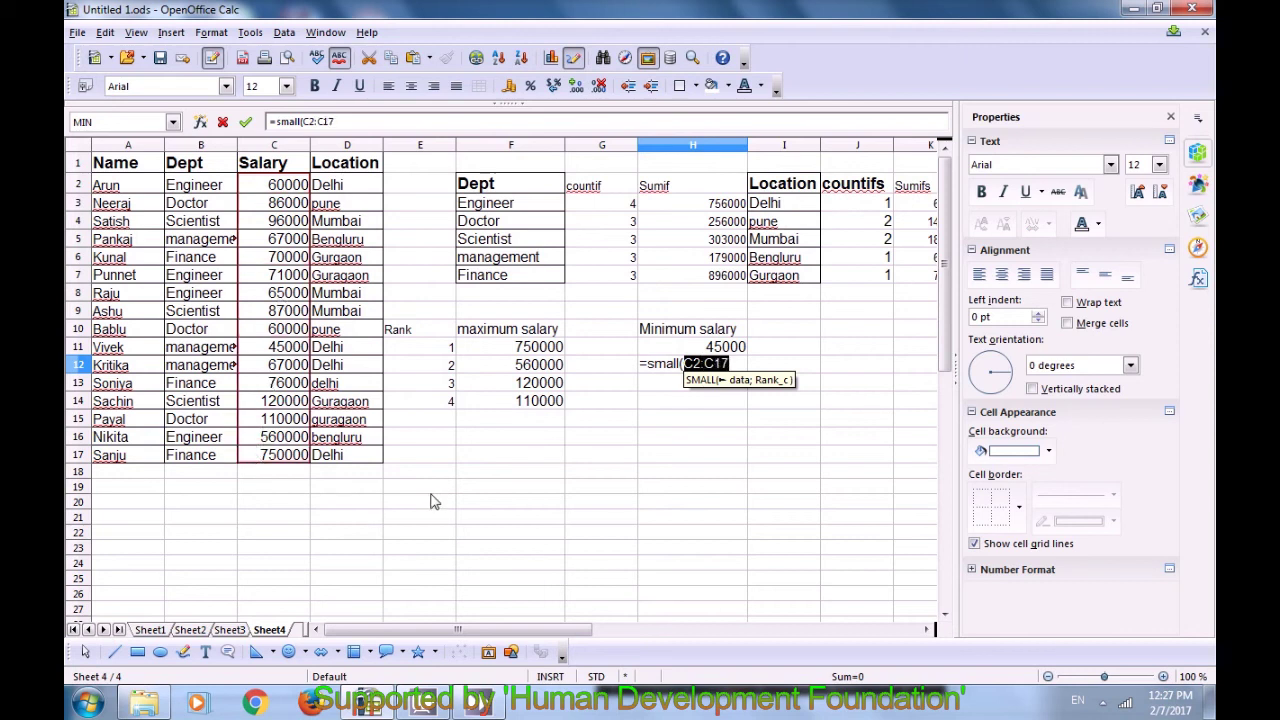
pyautogui.write(';')
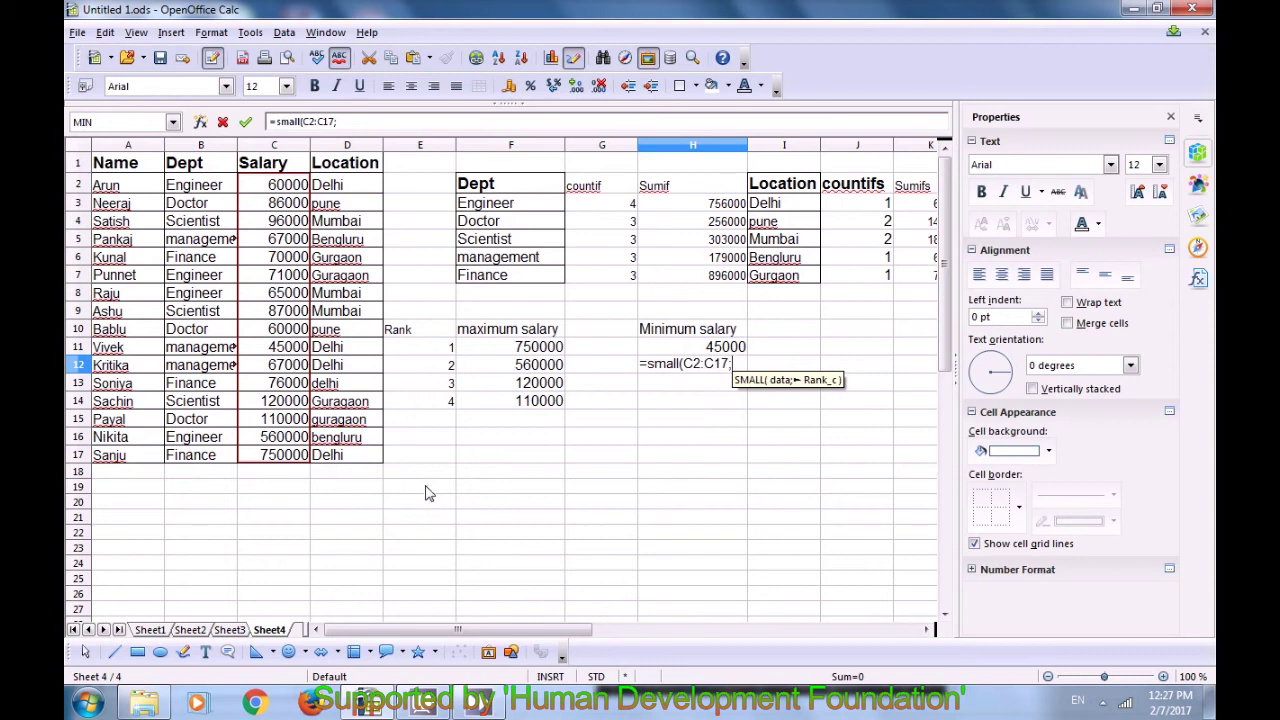
pyautogui.click(448, 367)
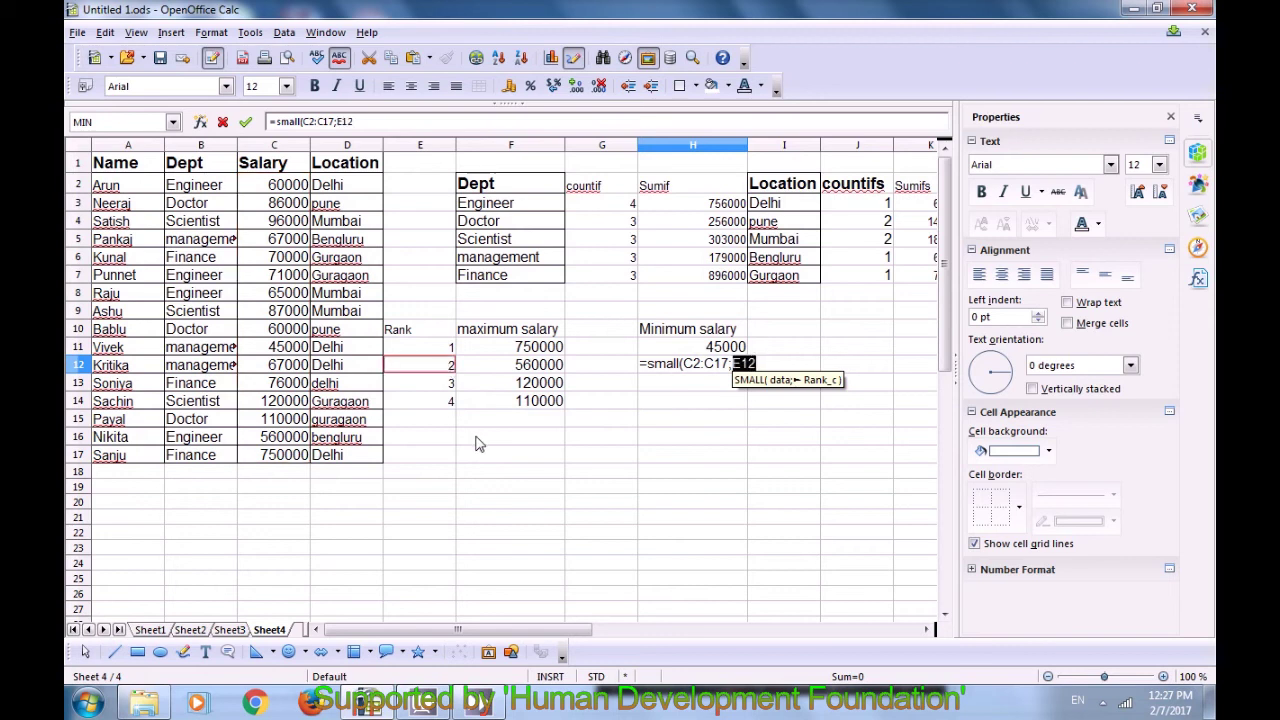
pyautogui.write(')')
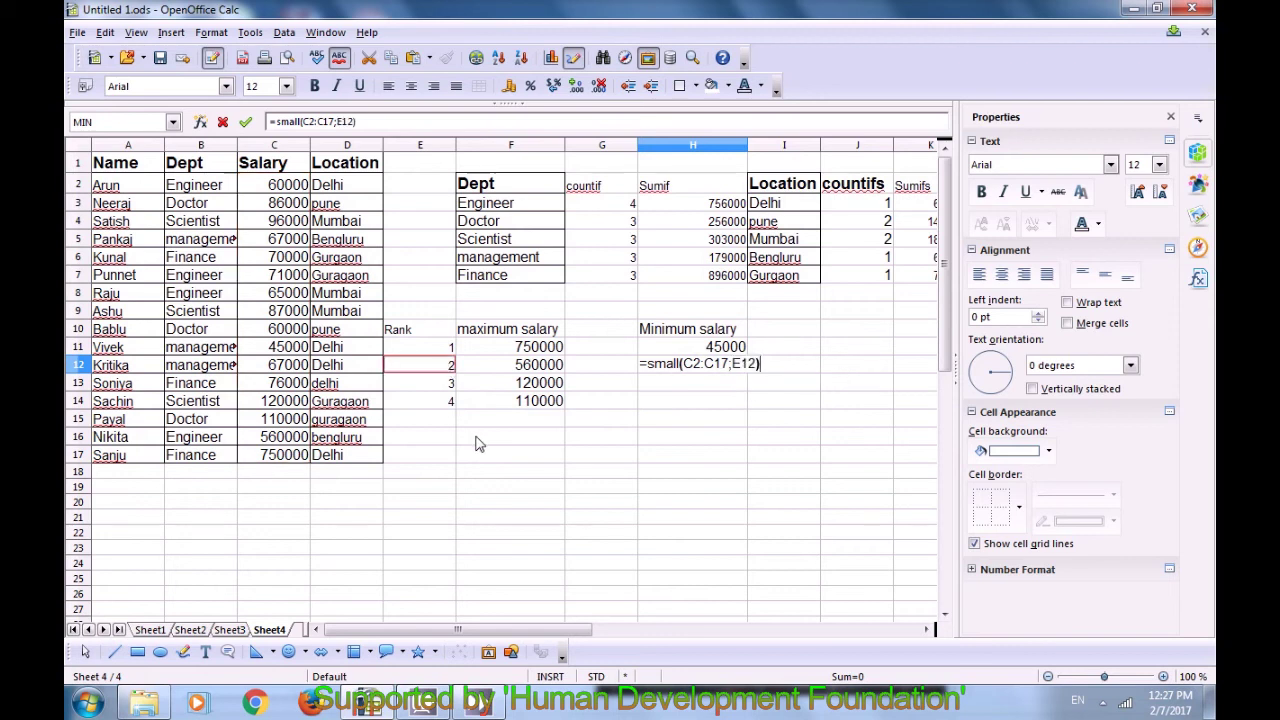
pyautogui.press('Return')
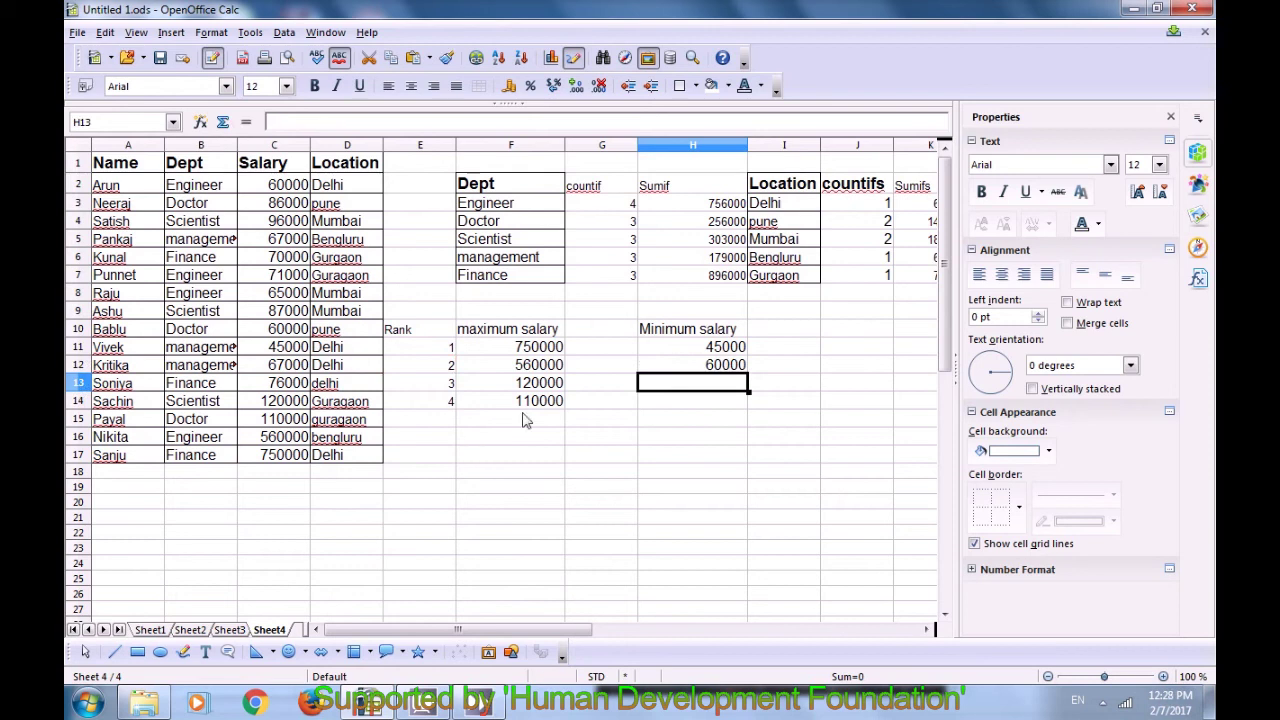
# Step: Fill the SMALL formula from H12 down to H14 and check the copied formula in H14
pyautogui.click(708, 366)
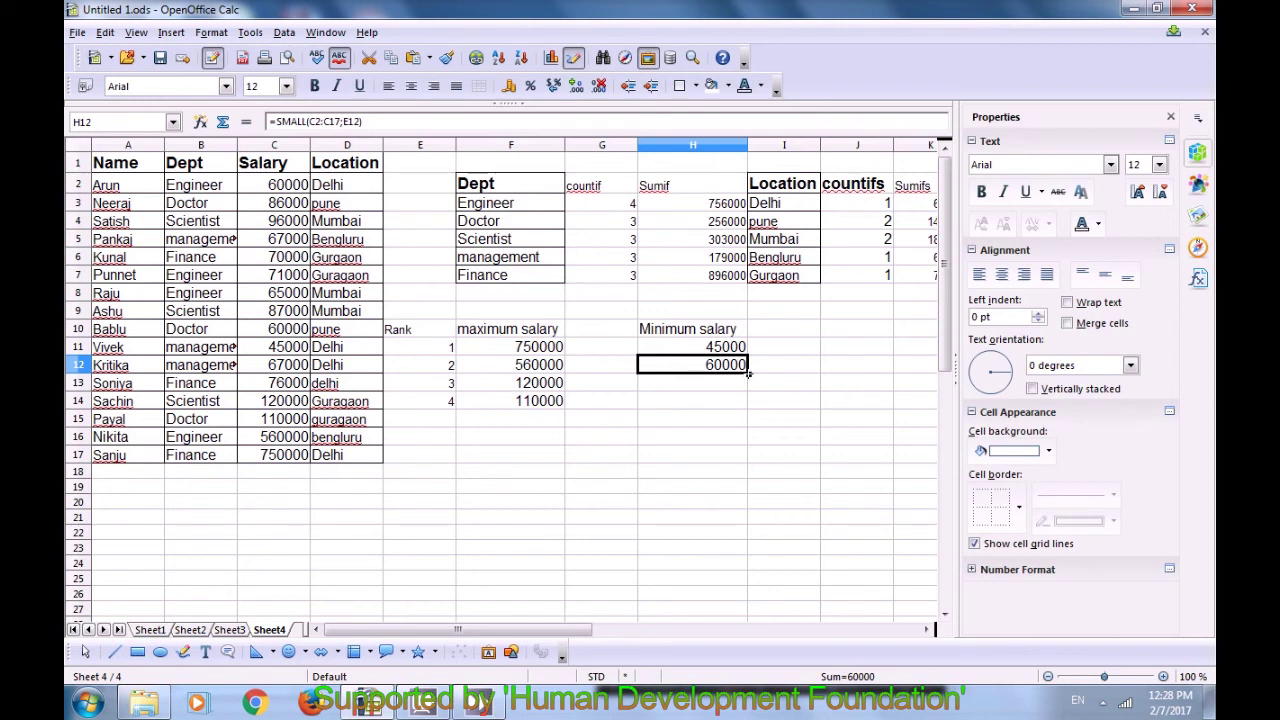
pyautogui.moveTo(748, 372); pyautogui.dragTo(745, 410)
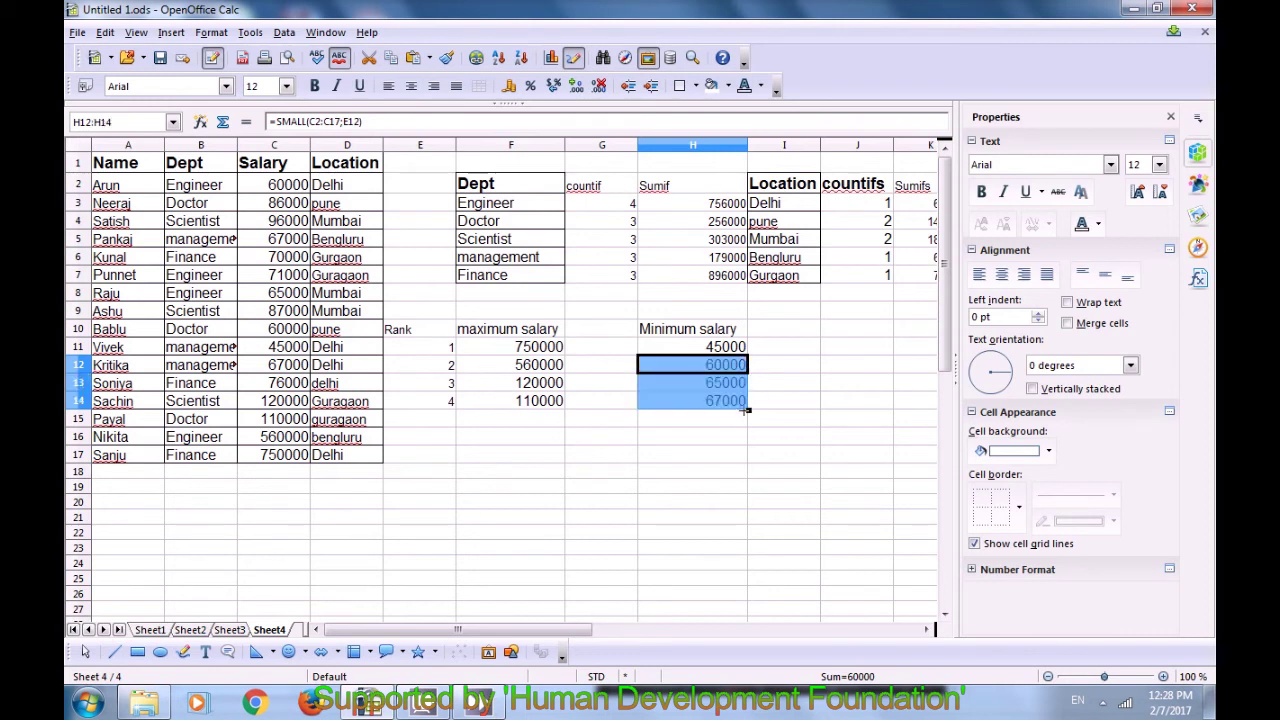
pyautogui.click(700, 453)
pyautogui.click(722, 405)
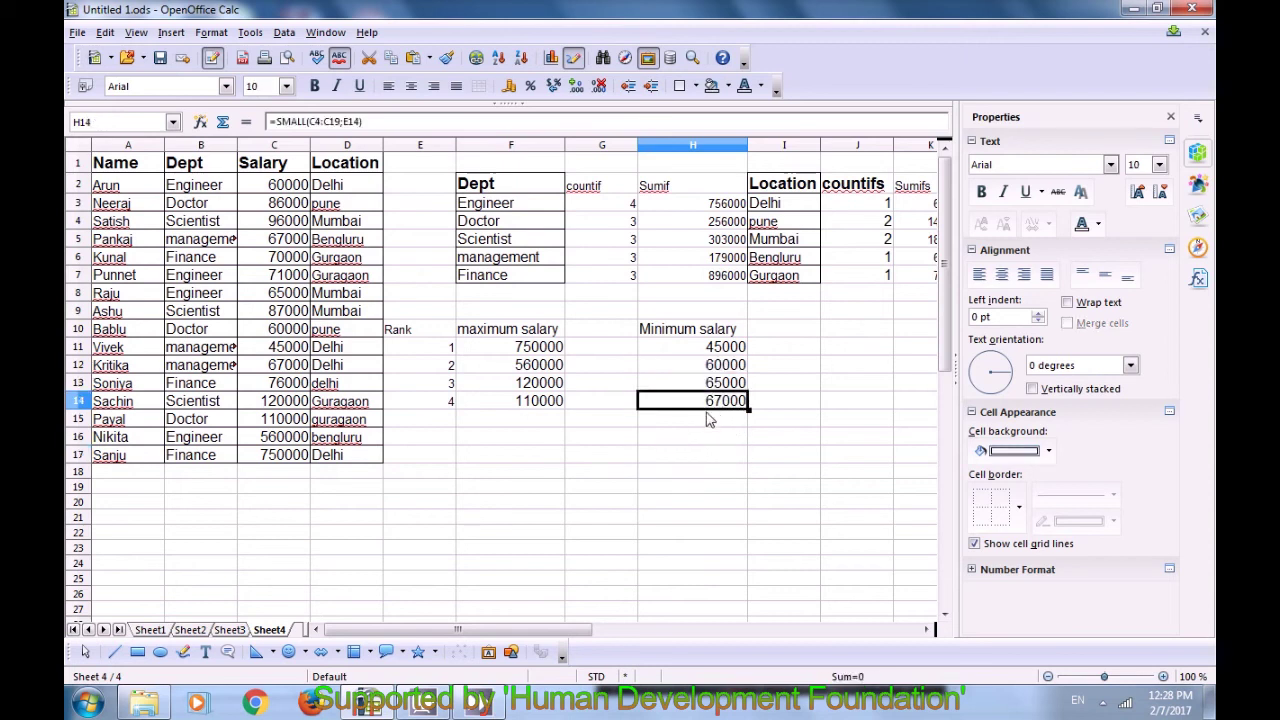
pyautogui.click(650, 456)
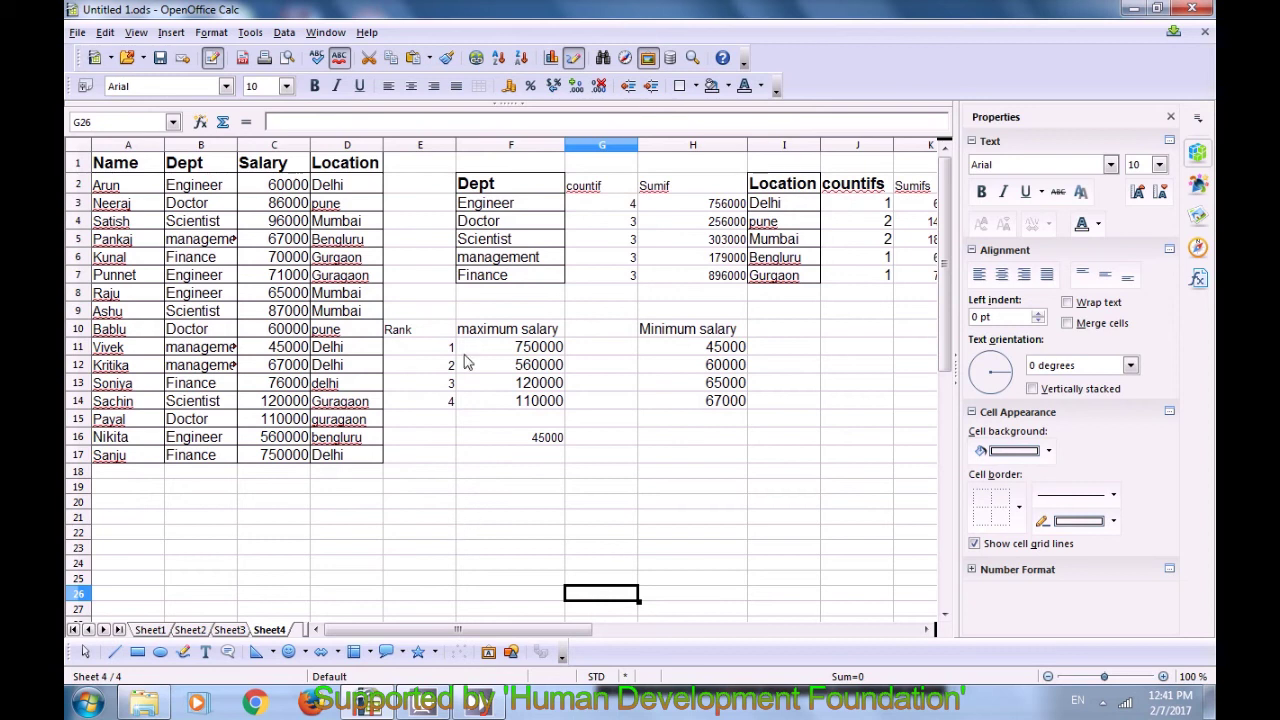
# Step: Copy the bordered Dept list in F2:F7 and paste it starting at F18
pyautogui.moveTo(480, 186); pyautogui.dragTo(496, 260)
pyautogui.rightClick(497, 243)
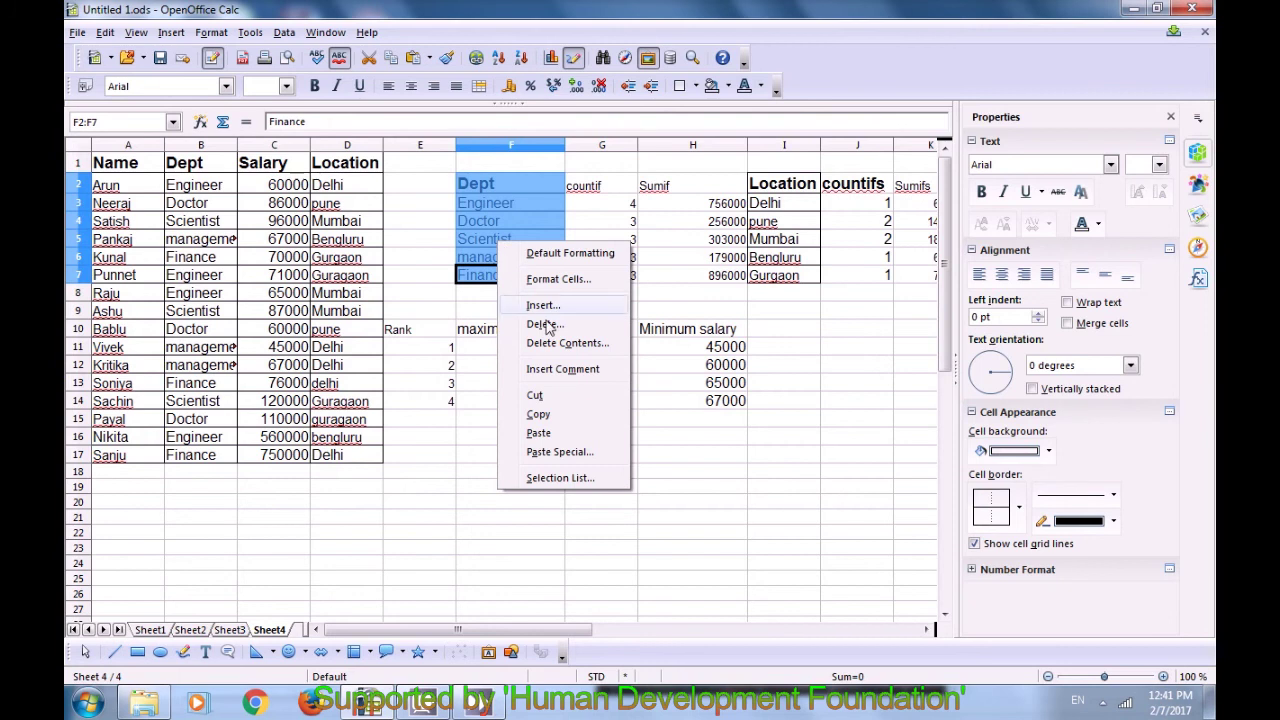
pyautogui.click(552, 421)
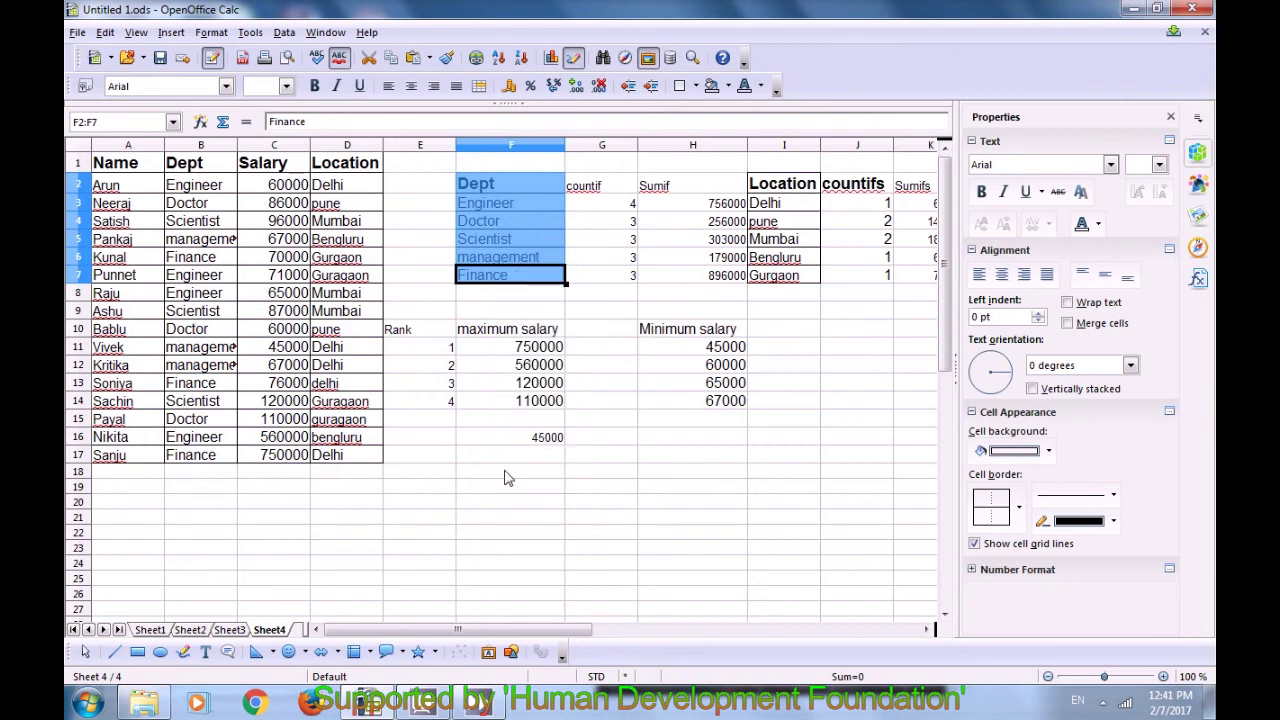
pyautogui.click(506, 470)
pyautogui.rightClick(506, 471)
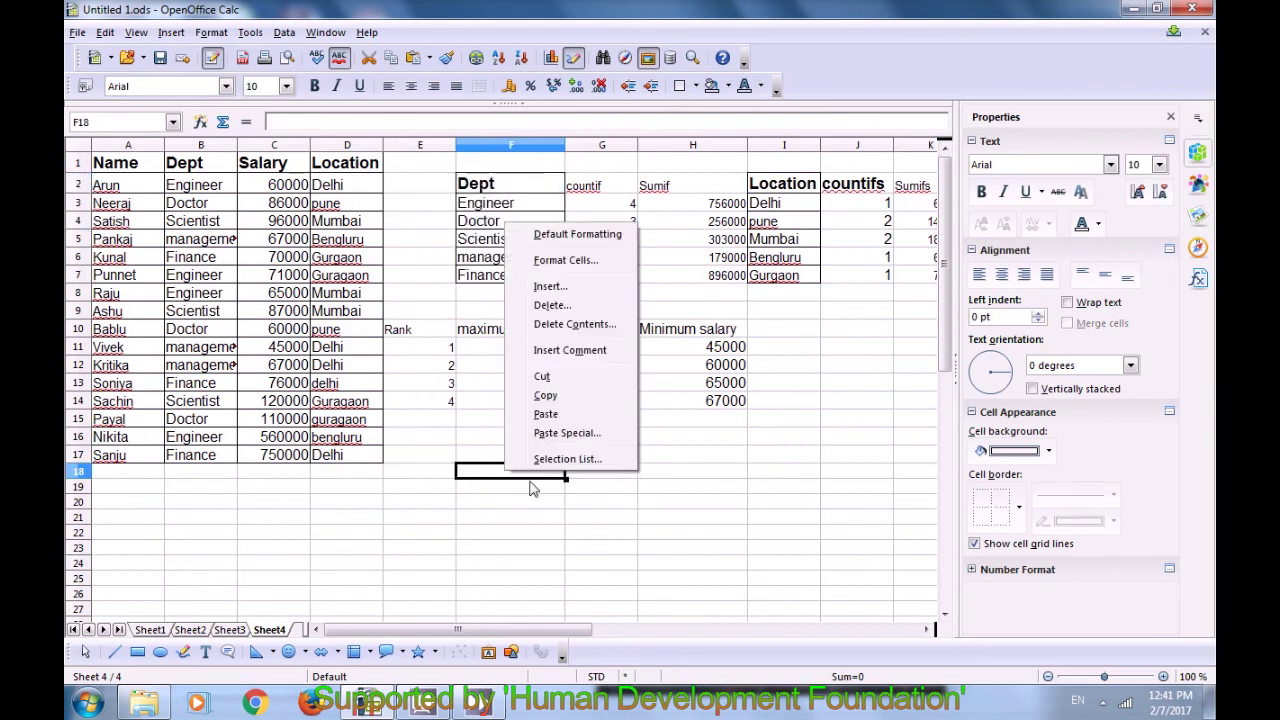
pyautogui.click(550, 416)
pyautogui.click(624, 494)
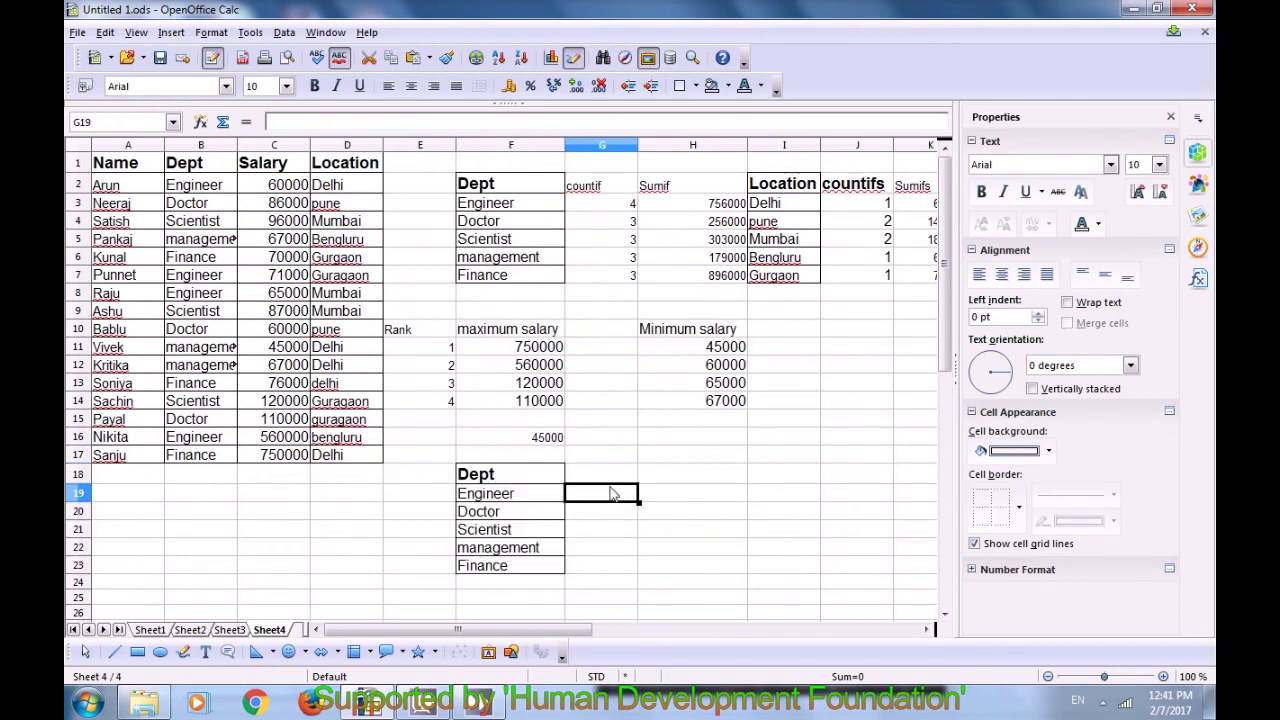
# Step: Widen column G and enter the heading averageif in G18 beside the copied Dept heading
pyautogui.moveTo(639, 146); pyautogui.dragTo(675, 146)
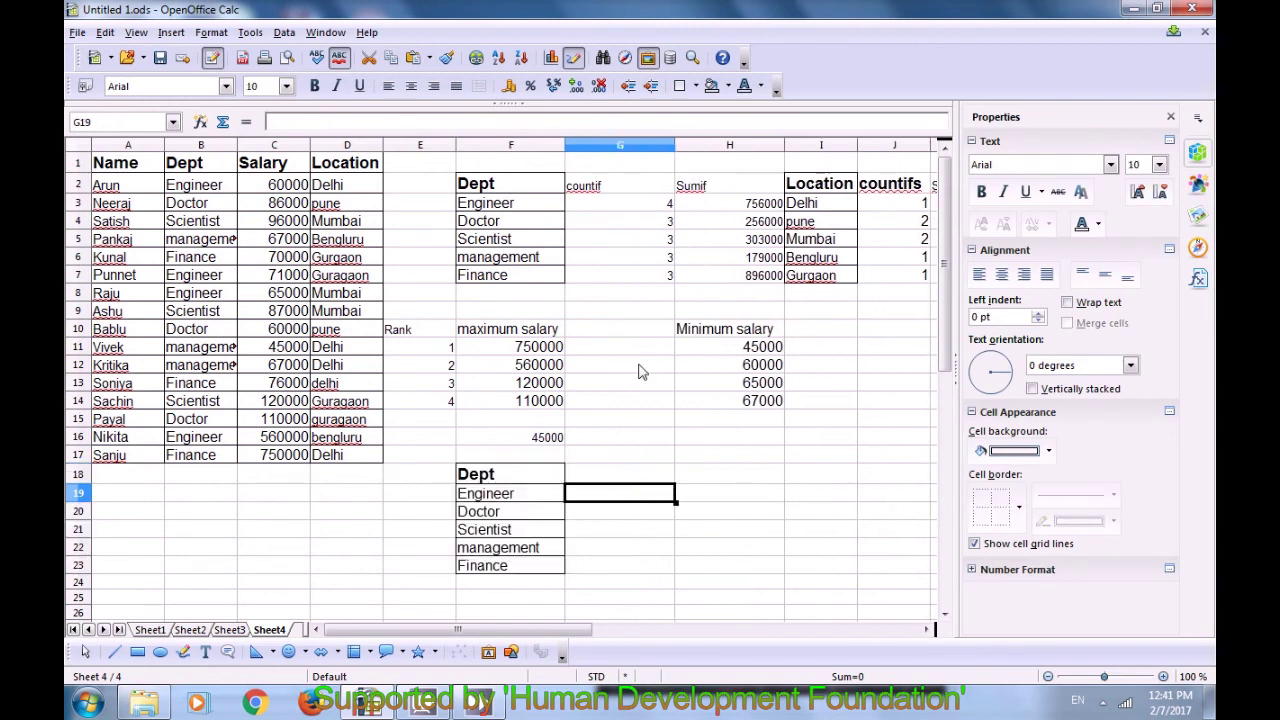
pyautogui.click(617, 478)
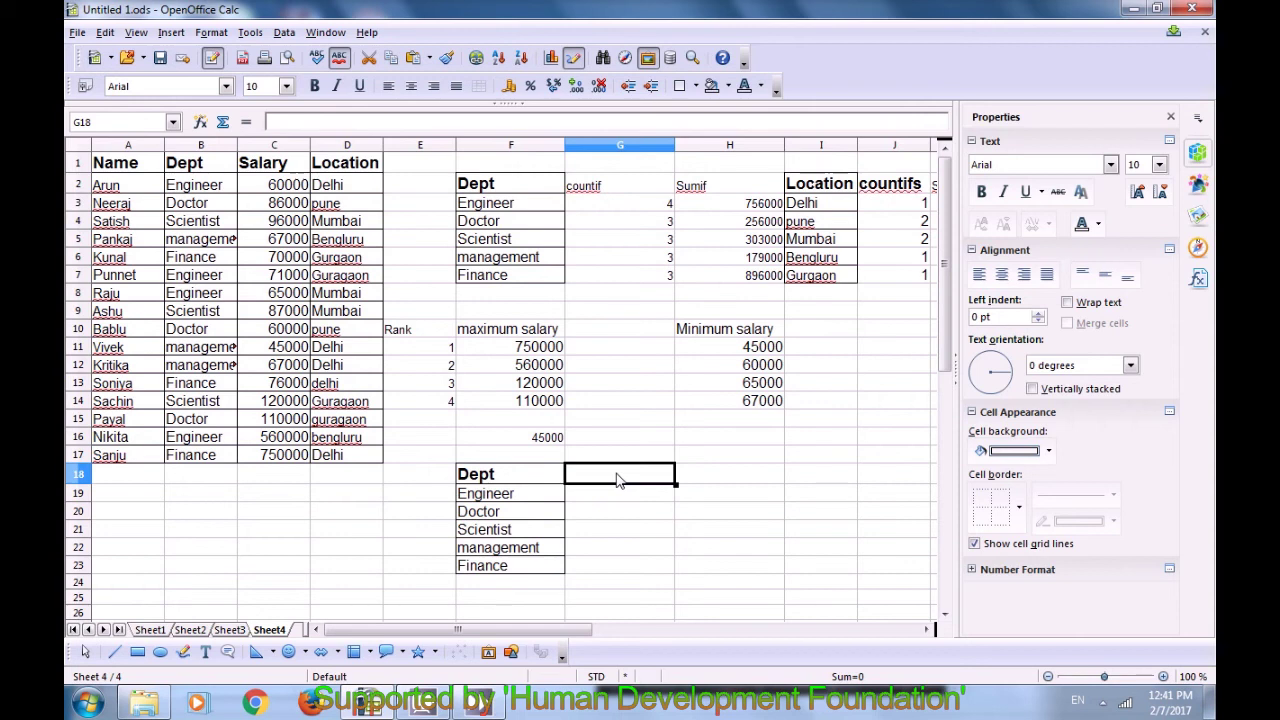
pyautogui.write('avera')
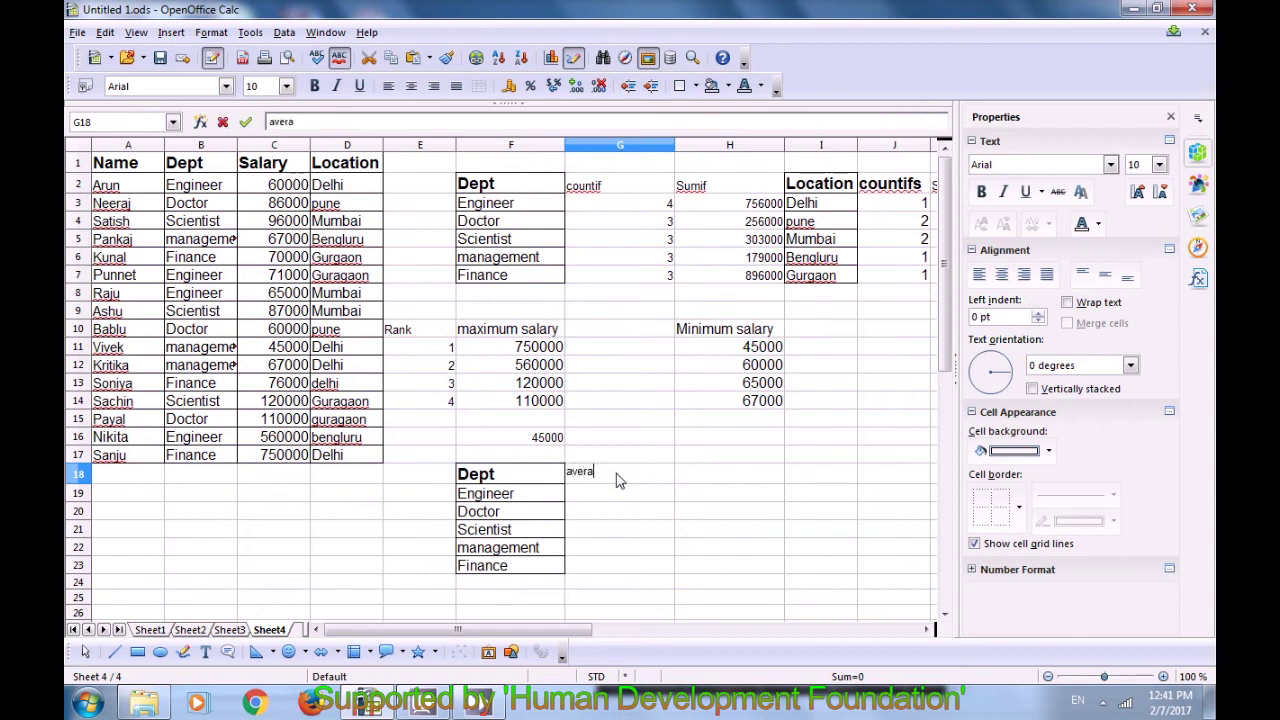
pyautogui.write('geif')
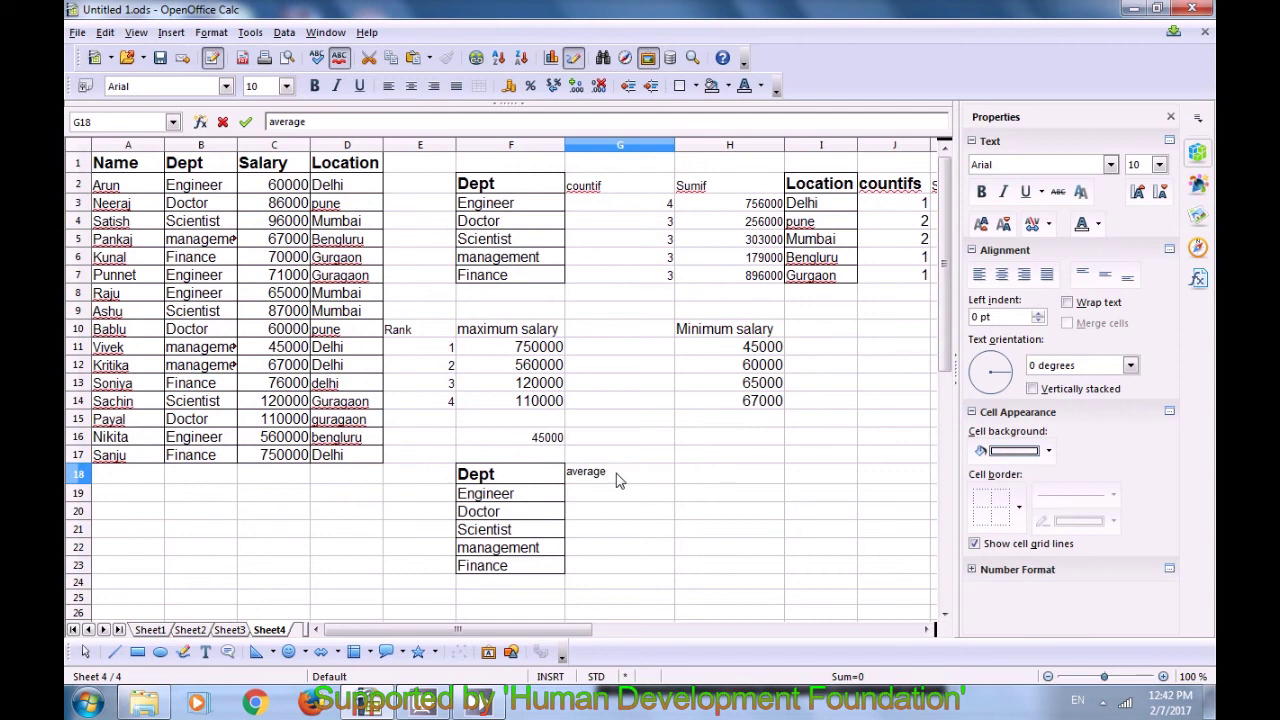